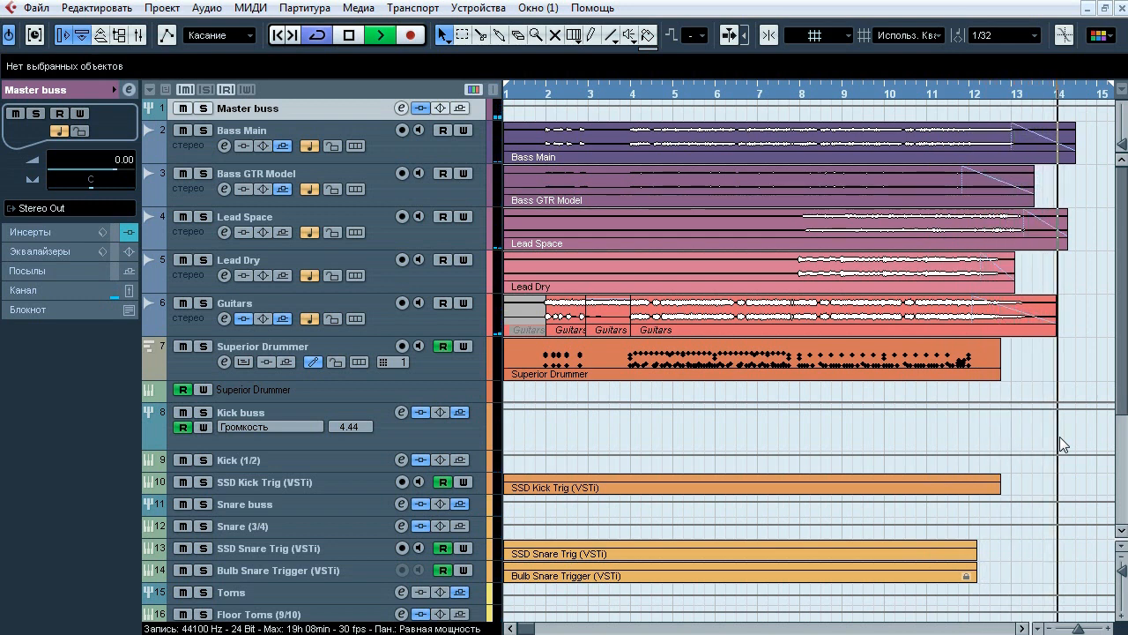
- Compare the rhythm guitars dry and processed during playback by bypassing and restoring the inserts on GTR R and GTR L
key(space)
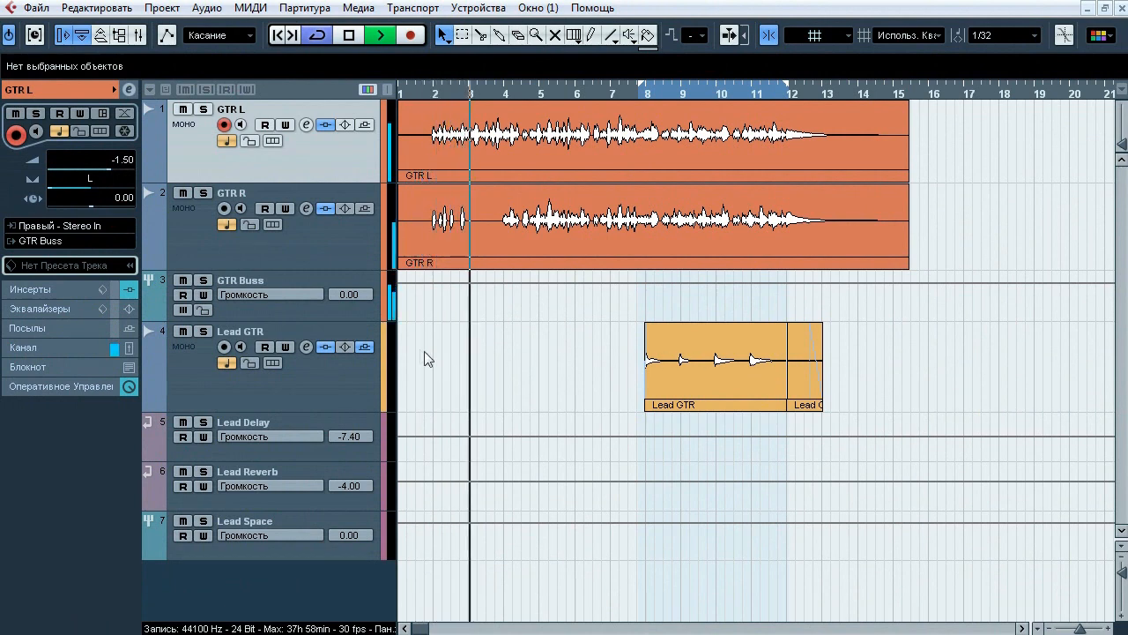
click(325, 208)
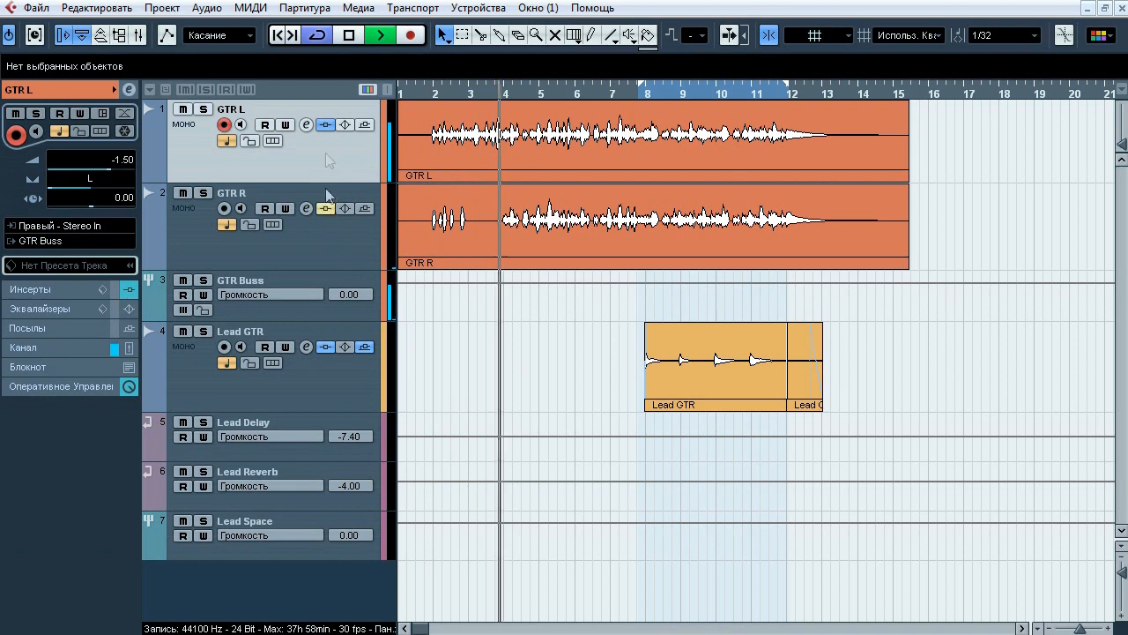
click(326, 124)
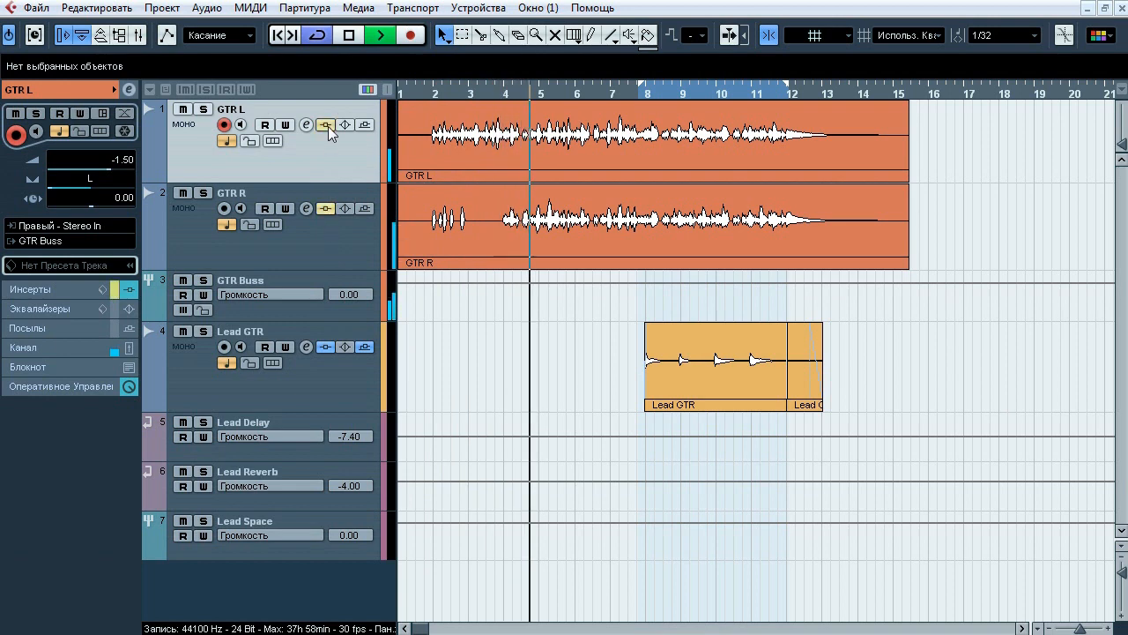
click(327, 124)
click(326, 208)
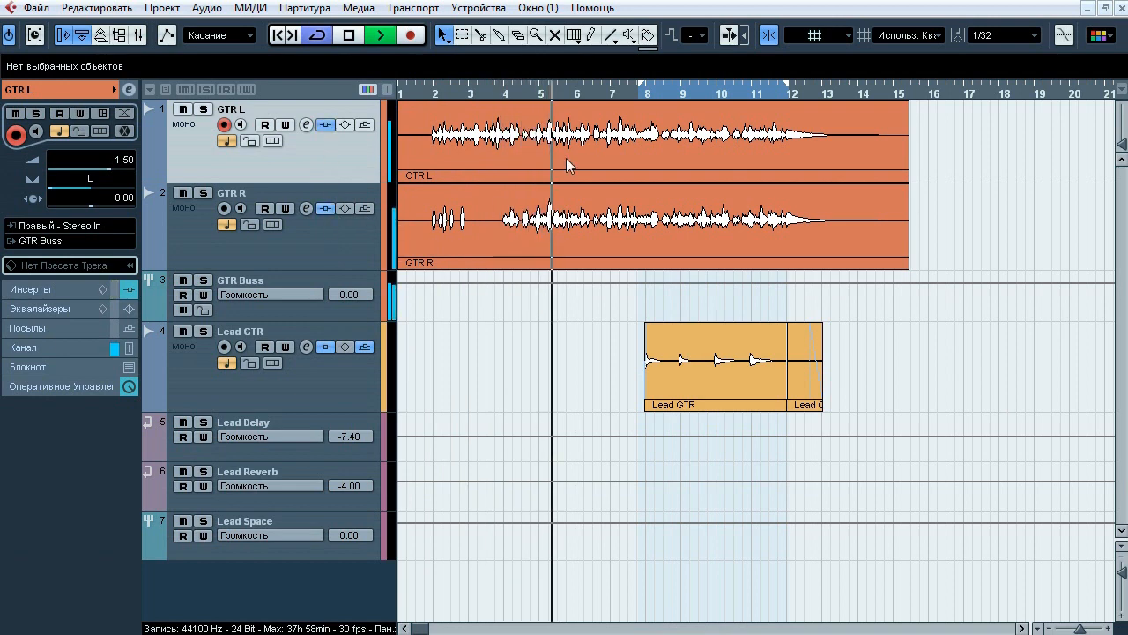
- Play from bar 8 and compare Lead GTR with its inserts and sends bypassed and active, muting GTR Buss for the dry comparison
click(637, 94)
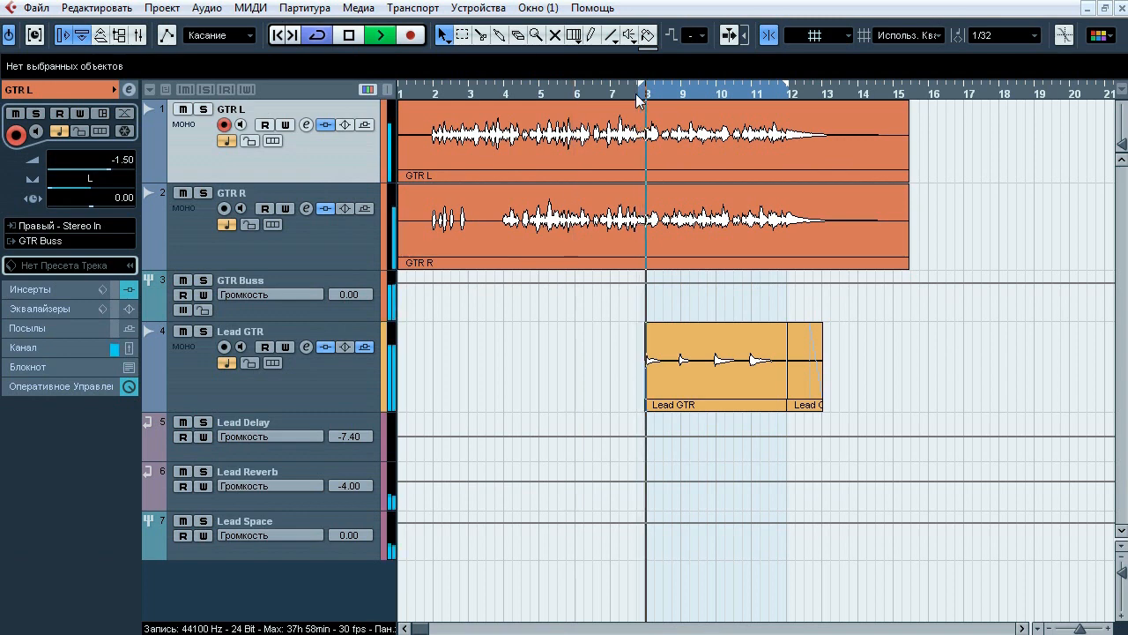
click(327, 347)
click(182, 281)
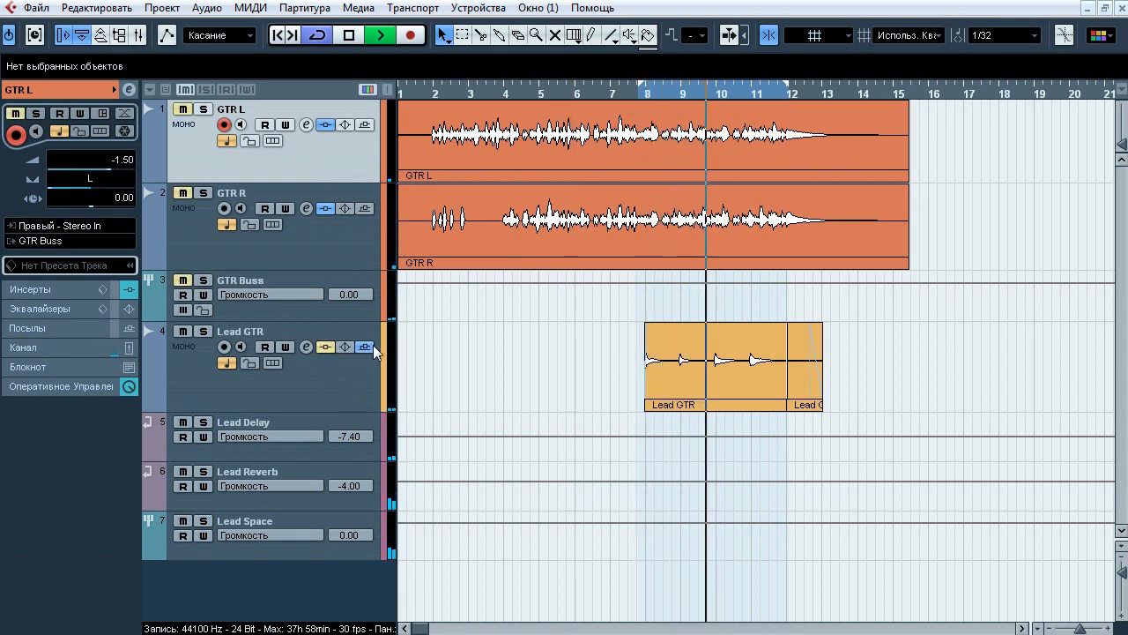
click(324, 347)
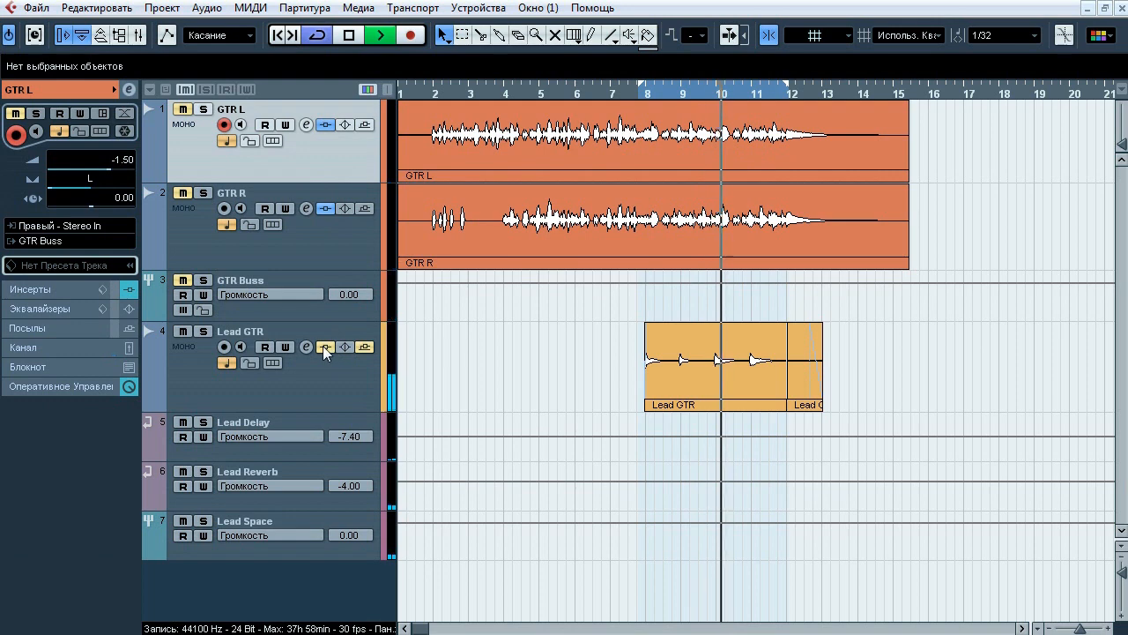
click(182, 282)
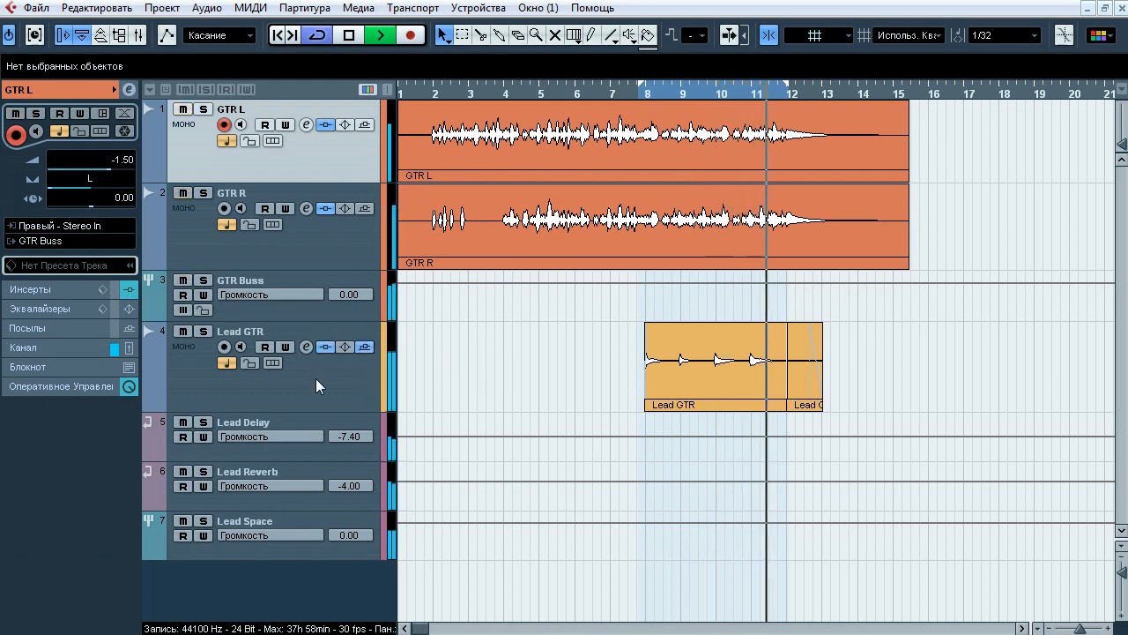
key(space)
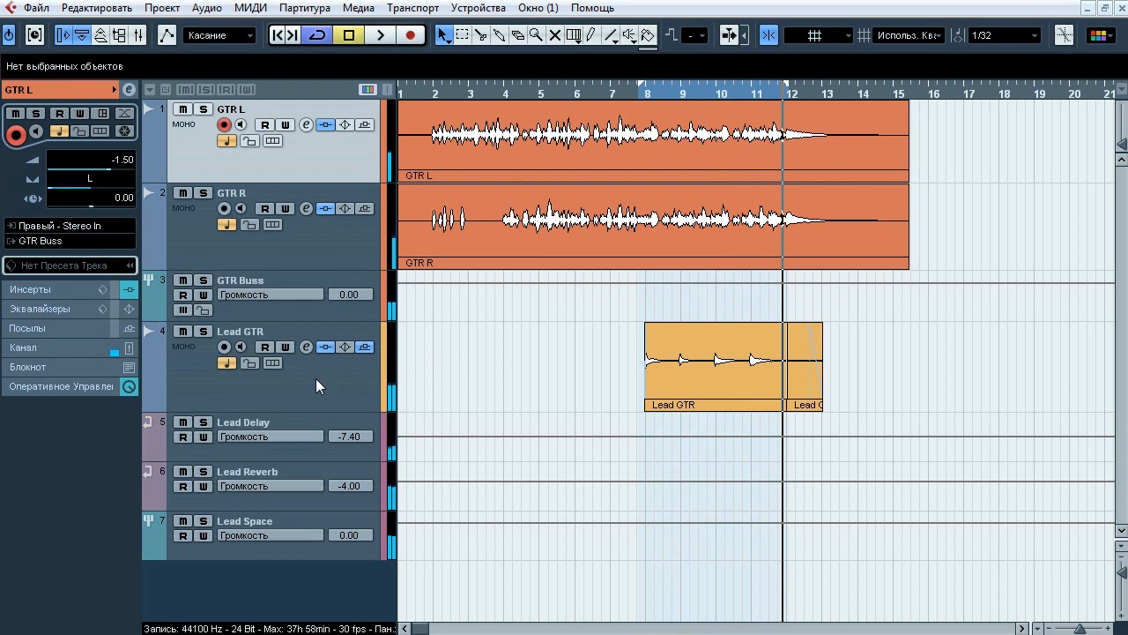
- Solo GTR Buss while checking the panning of GTR L and GTR R, and clear the solo again
click(202, 280)
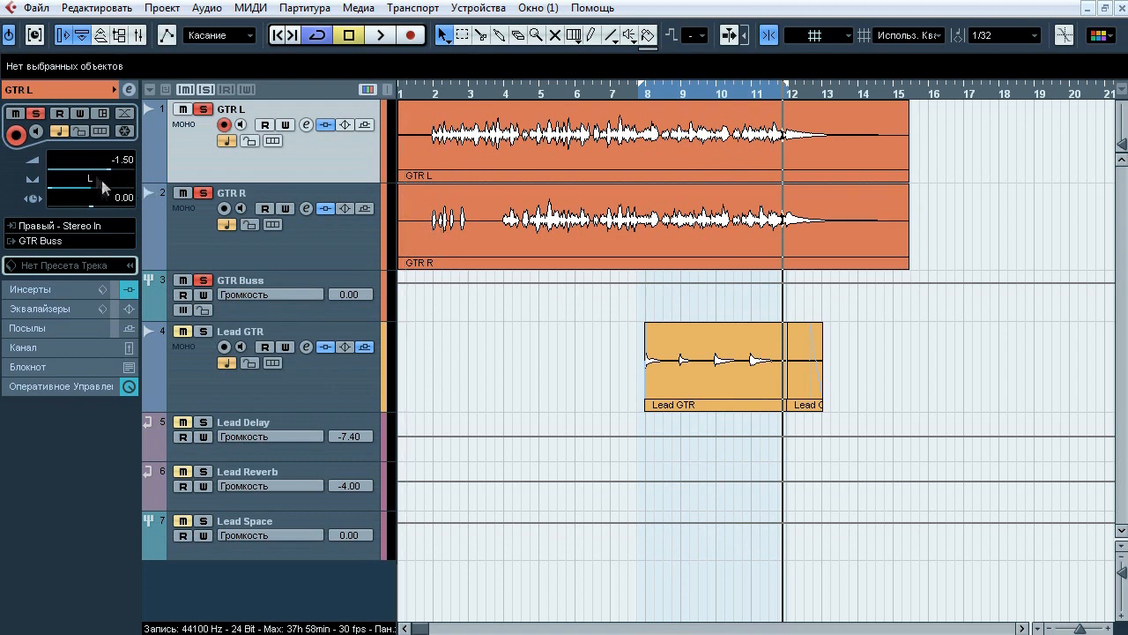
click(210, 229)
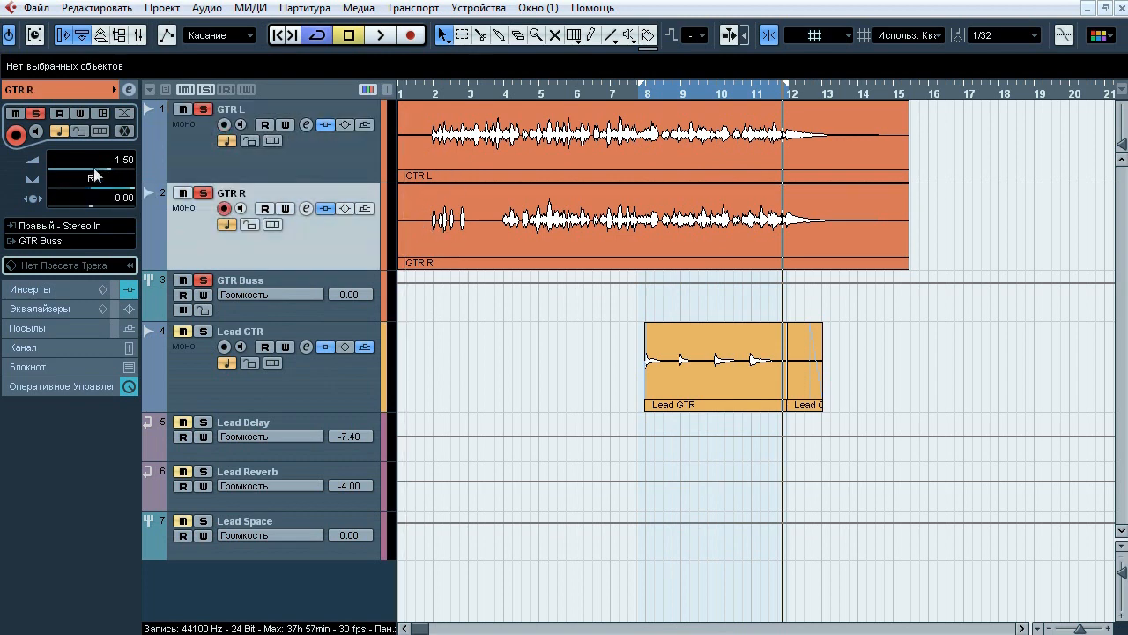
click(190, 173)
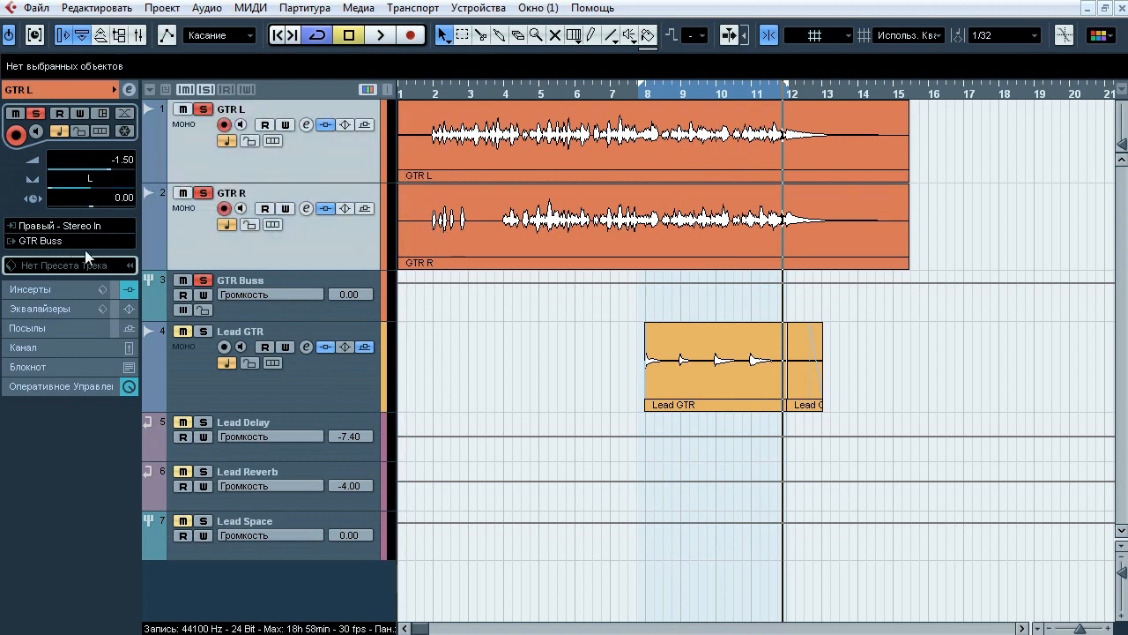
click(426, 94)
click(203, 113)
- Show the insert chain and compare the plugins loaded on GTR R and GTR L
click(68, 288)
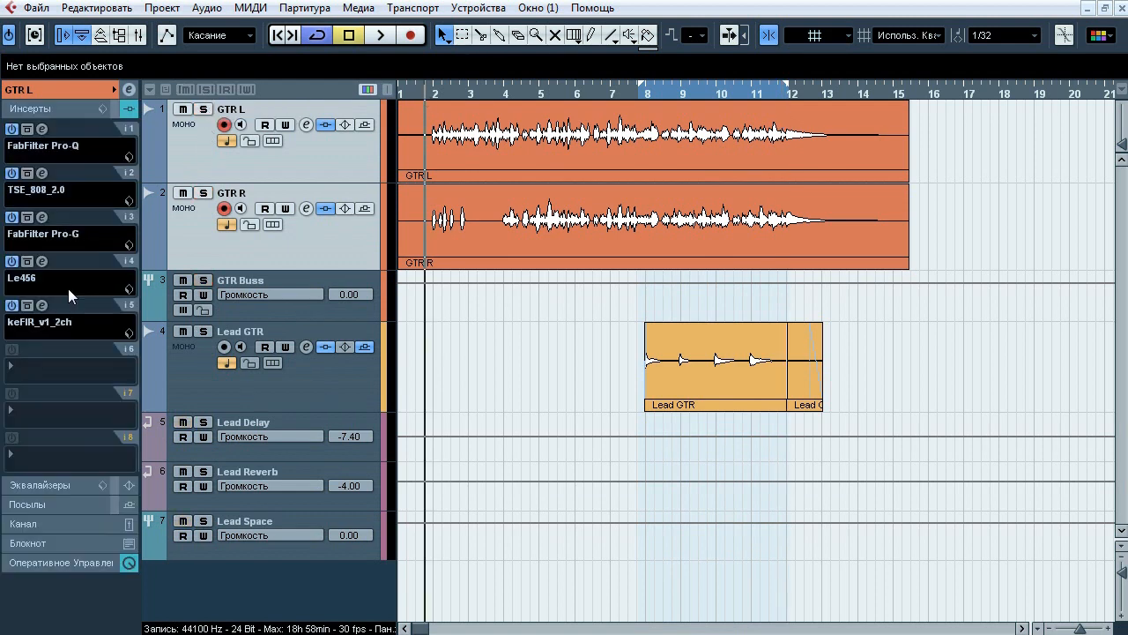
click(188, 245)
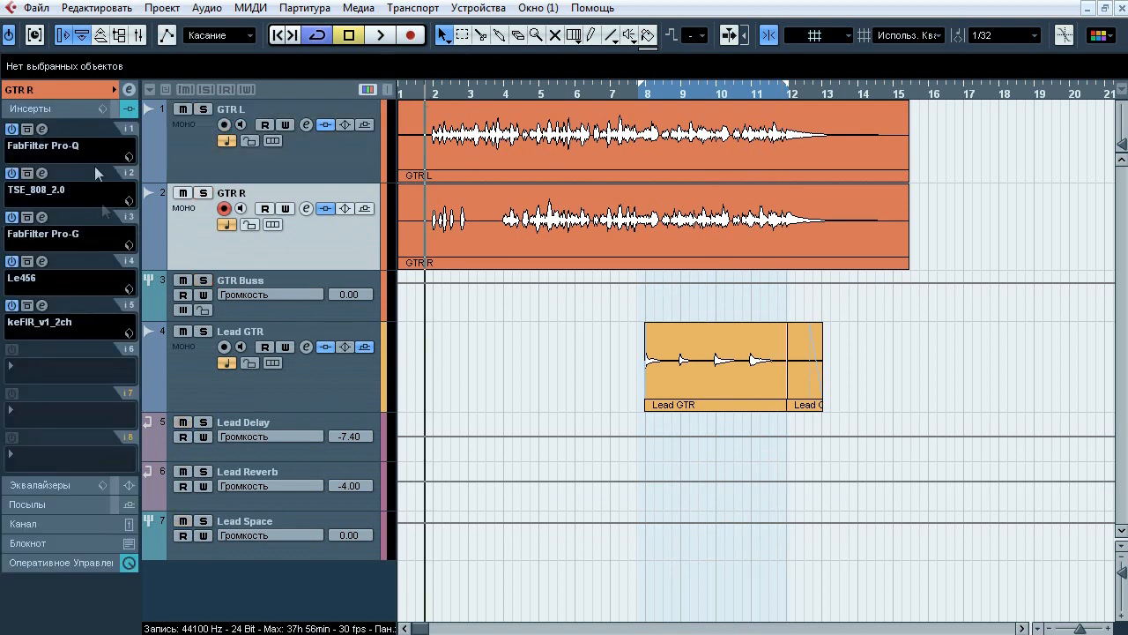
click(197, 156)
- Solo GTR L and audition it from before bar 2, alternating between all inserts bypassed and active
click(203, 109)
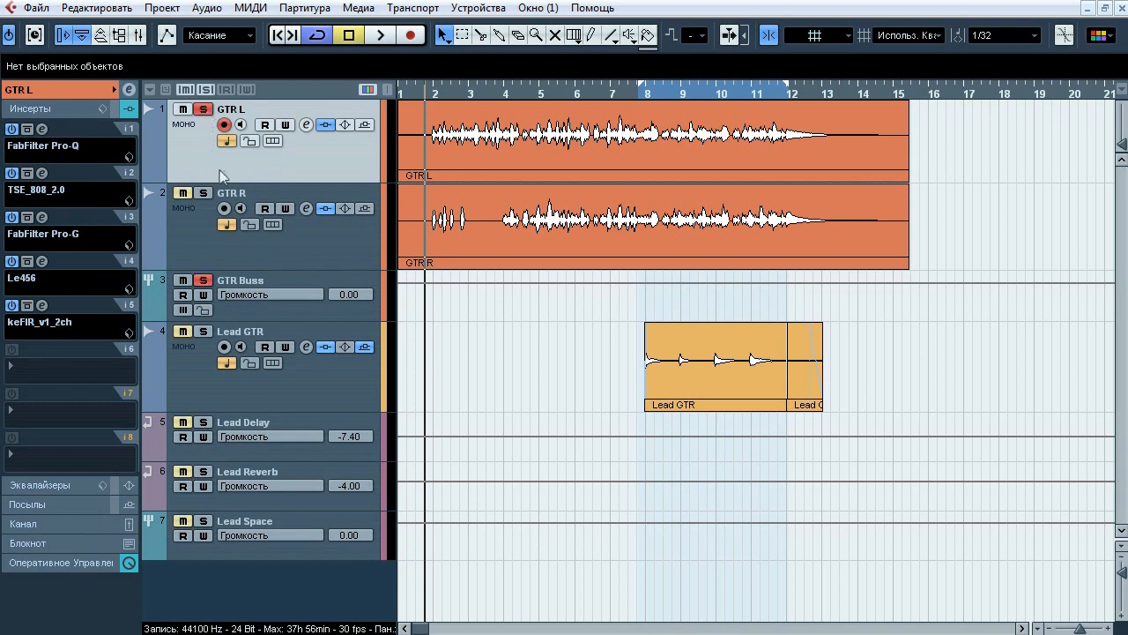
key(space)
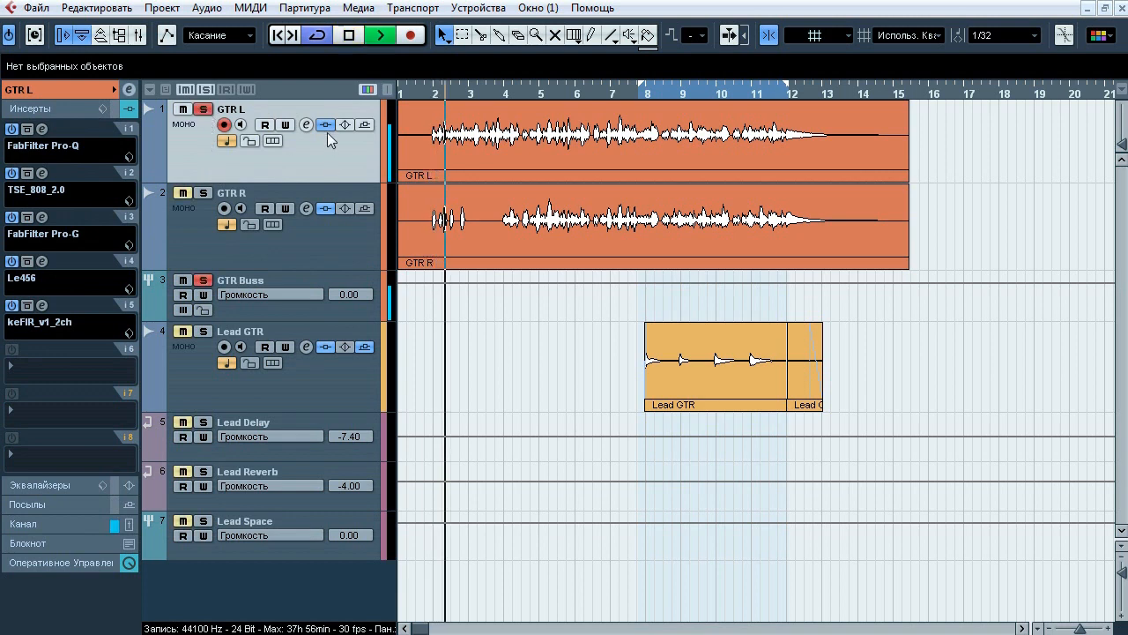
click(327, 129)
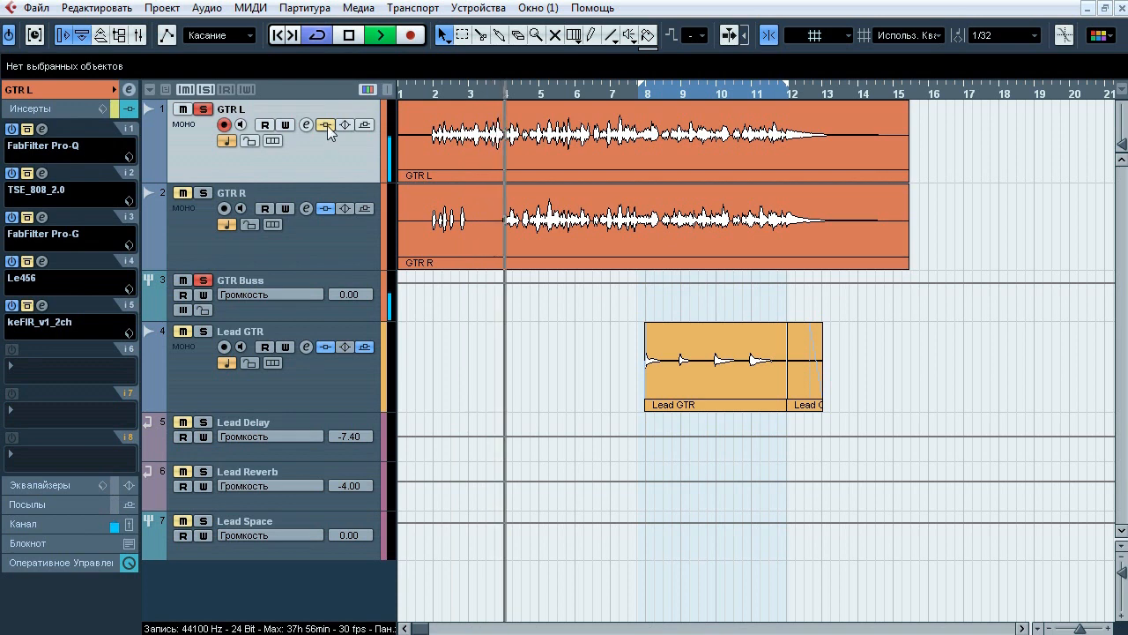
click(327, 125)
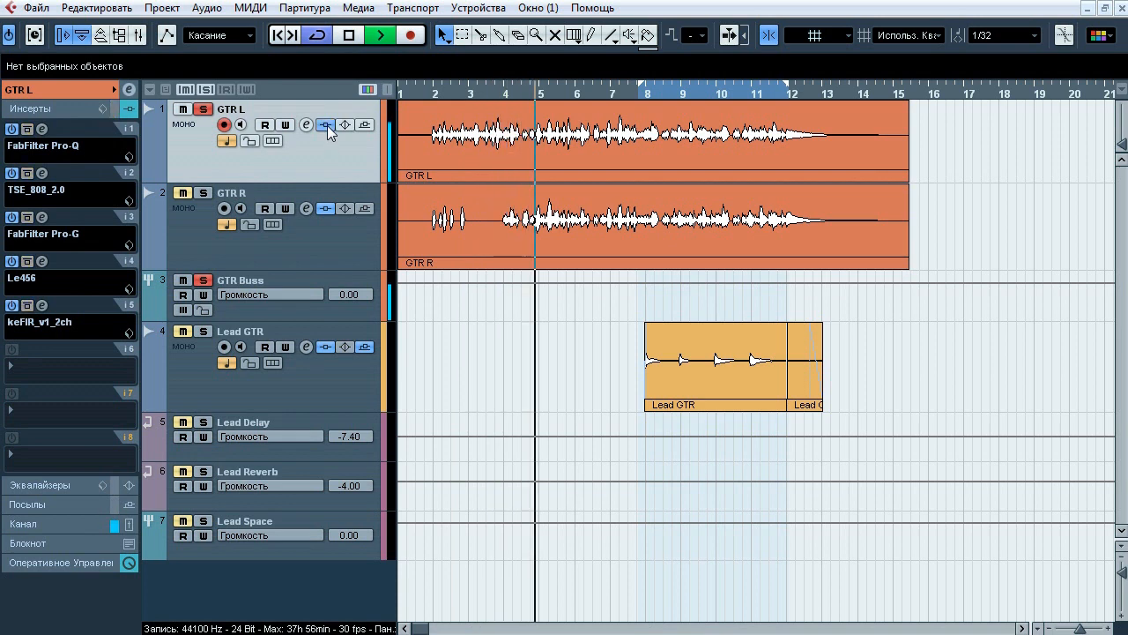
click(327, 125)
click(327, 125)
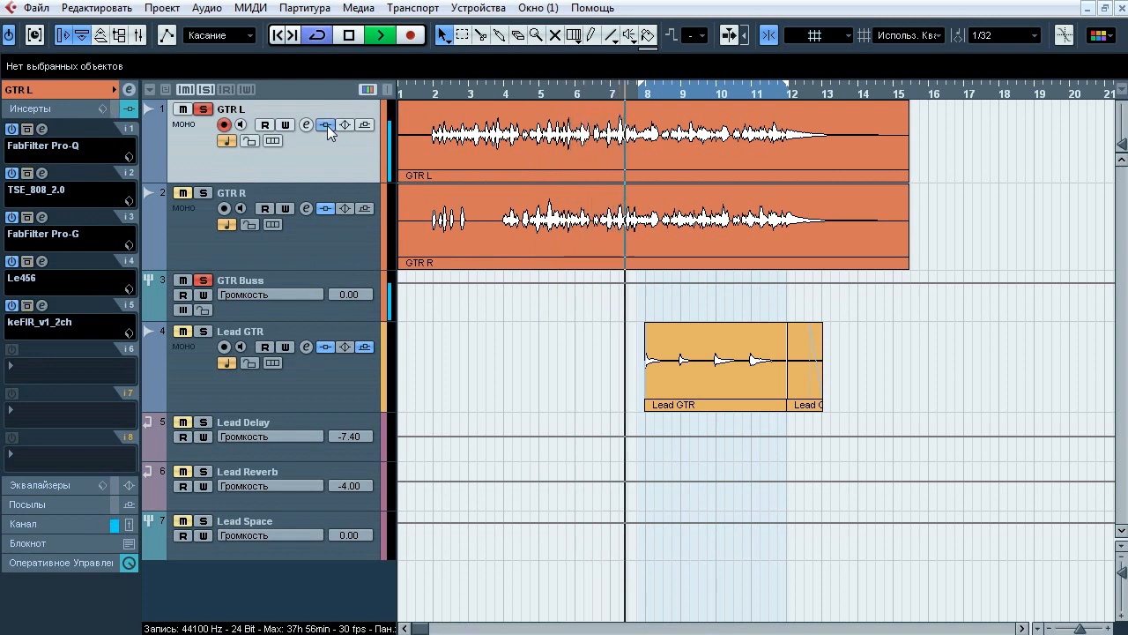
key(space)
- Play GTR L from about bar 2 and compare it with the FabFilter Pro-Q insert bypassed and active, closing the plugin at the end
click(438, 93)
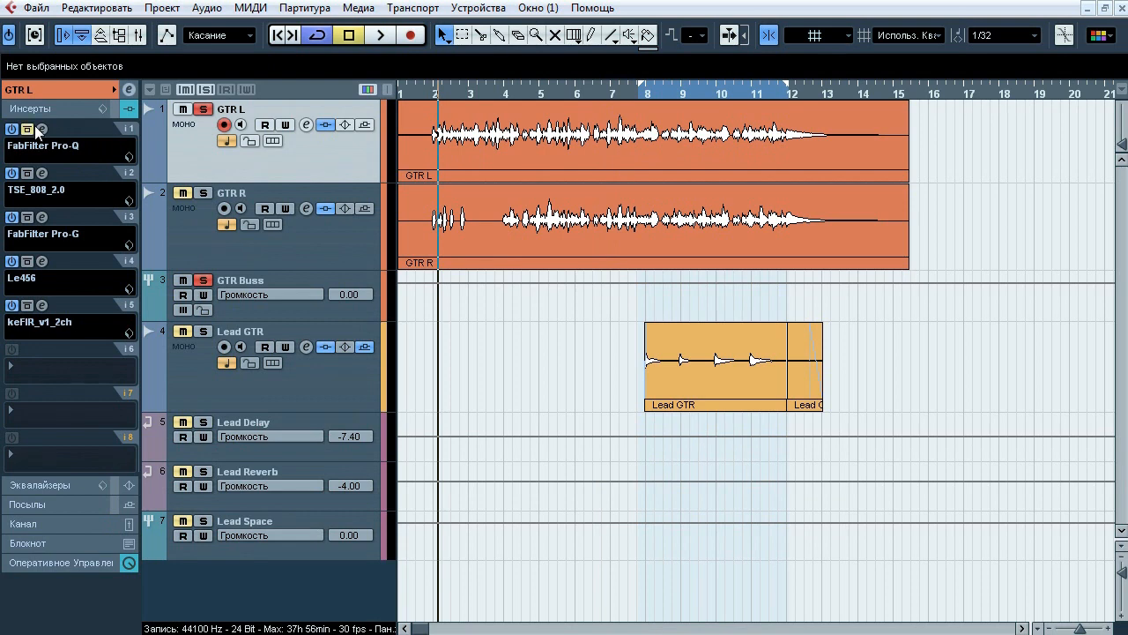
click(42, 130)
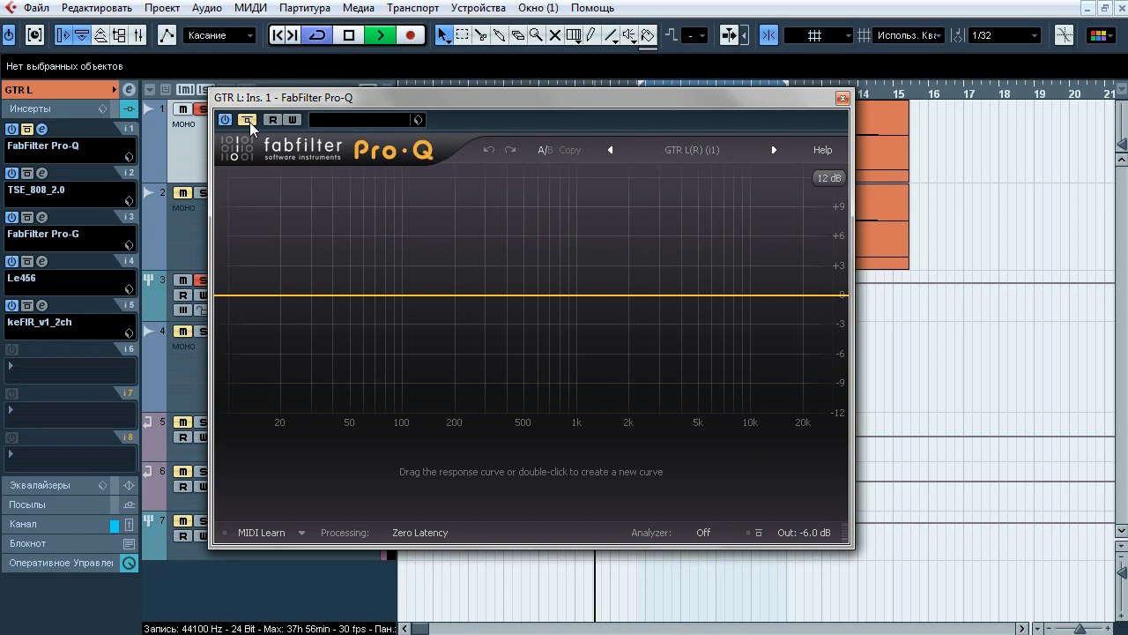
click(250, 124)
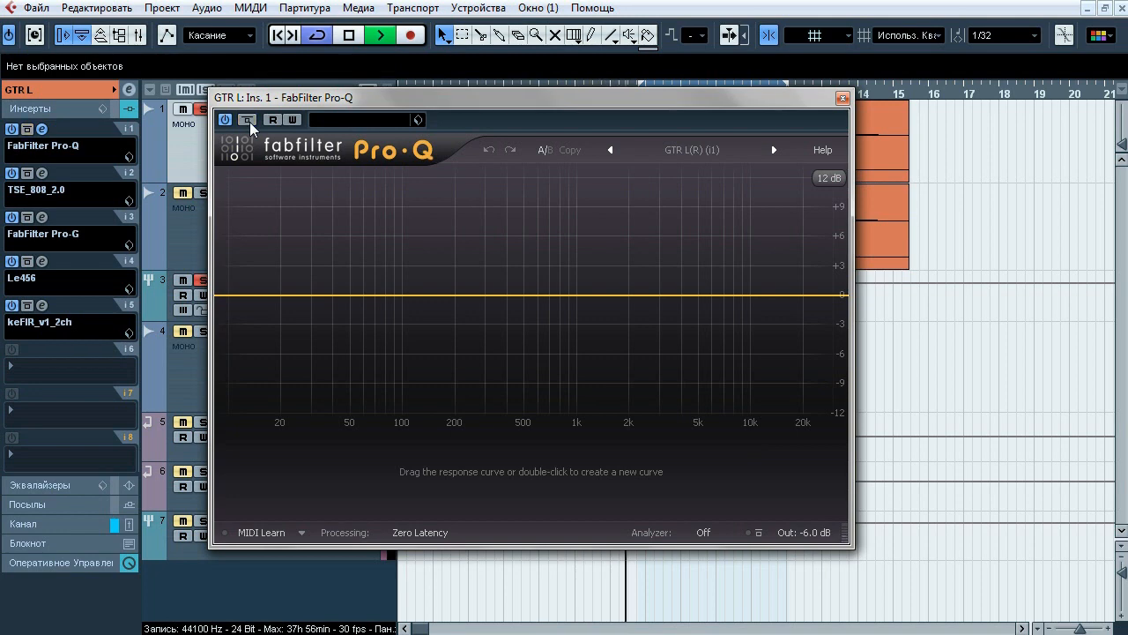
key(space)
click(842, 98)
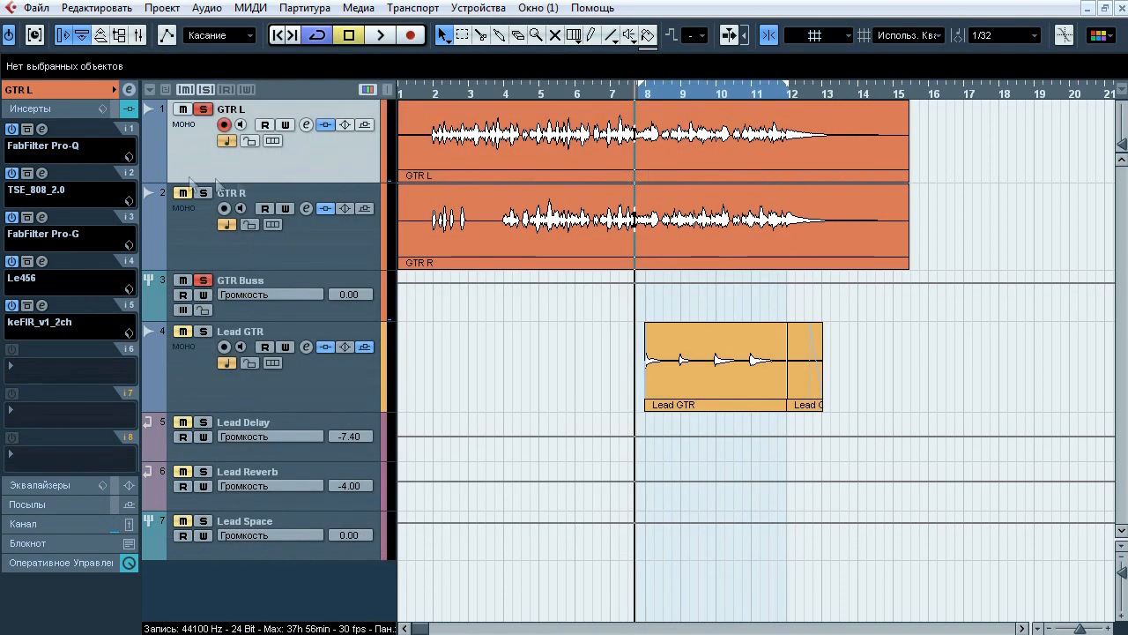
- Open the TSE_808_2.0 insert on GTR L and compare the sound with the pedal bypassed and active, closing the plugin at the end
click(42, 173)
drag(262, 124, 323, 119)
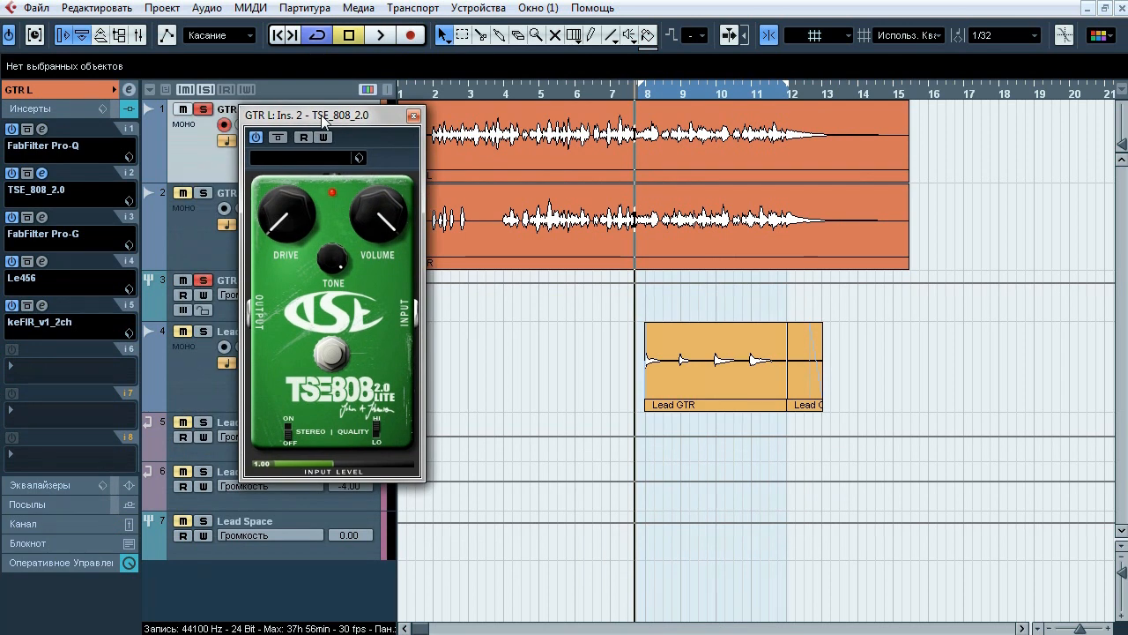
click(520, 89)
key(space)
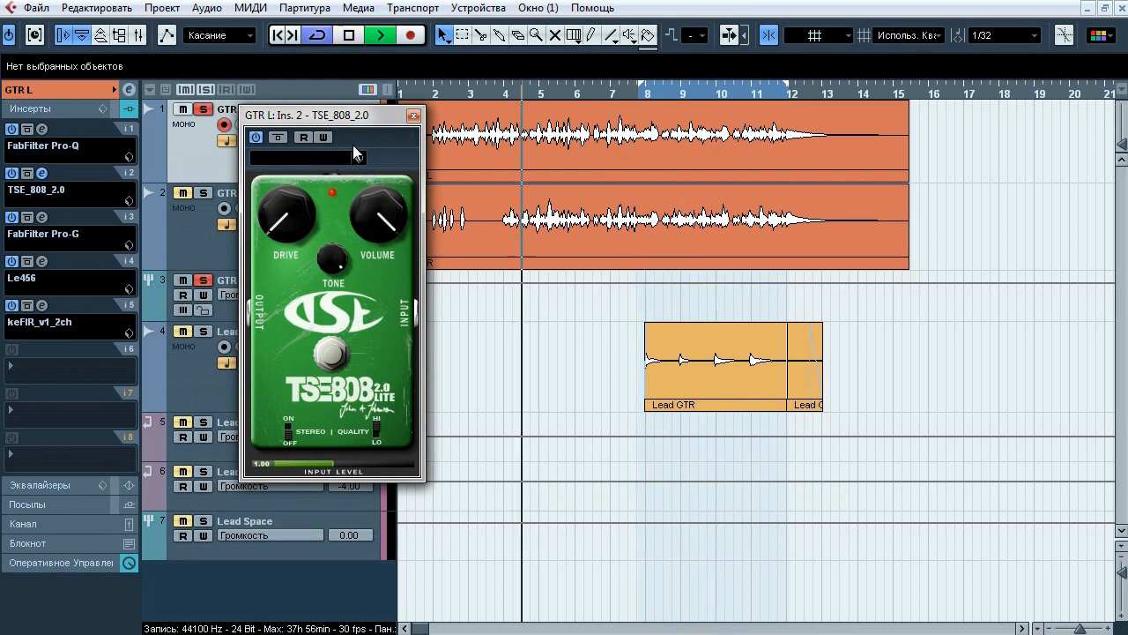
click(278, 138)
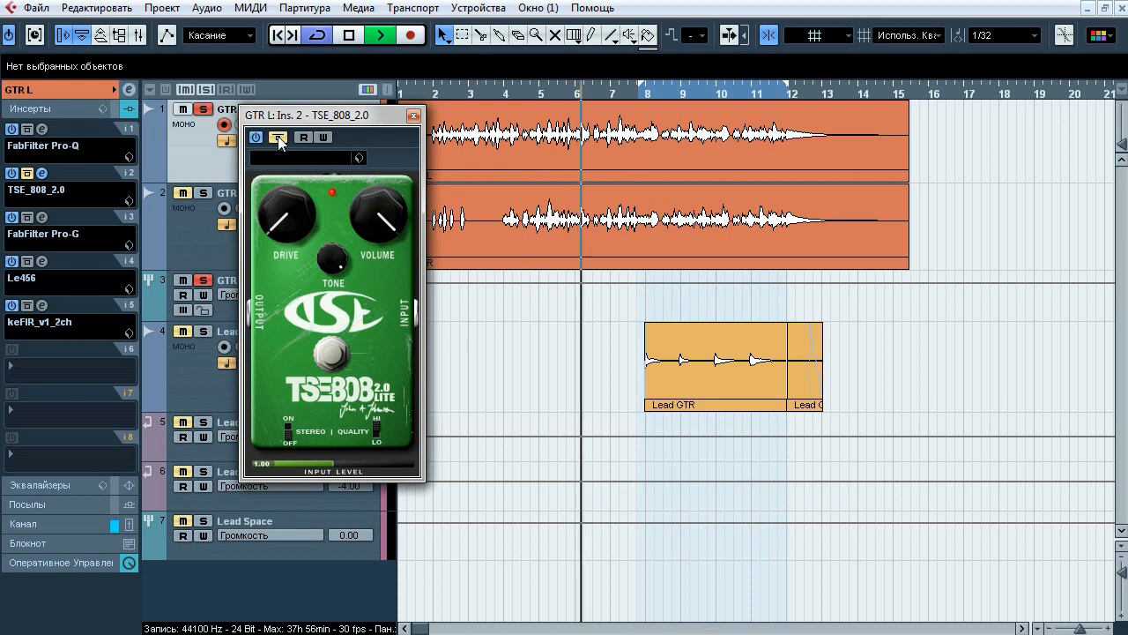
click(278, 137)
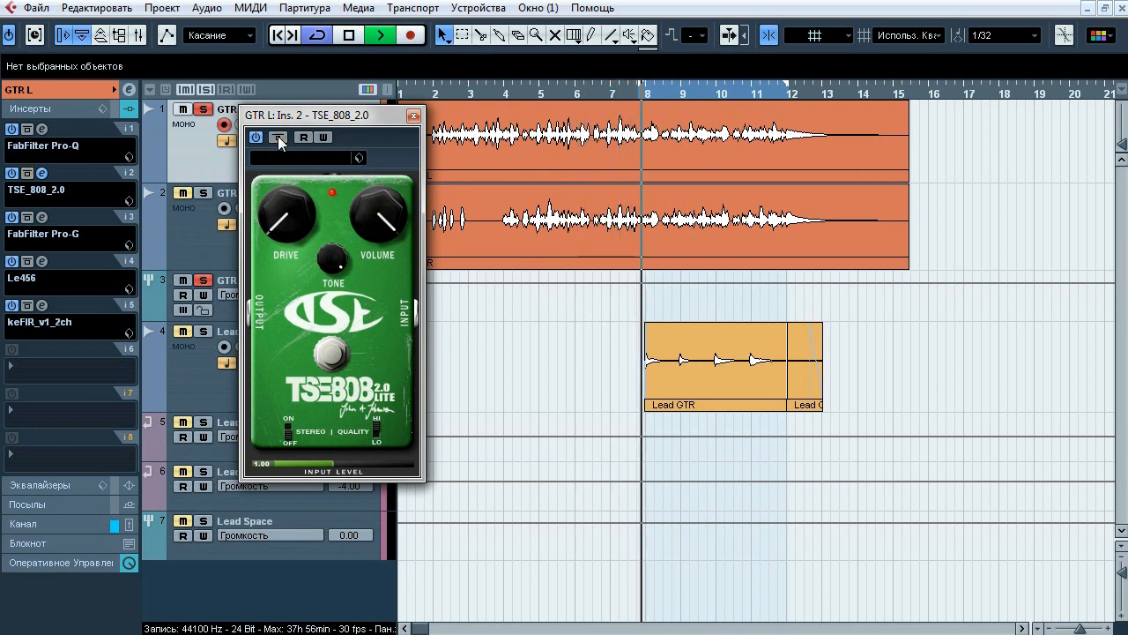
click(279, 137)
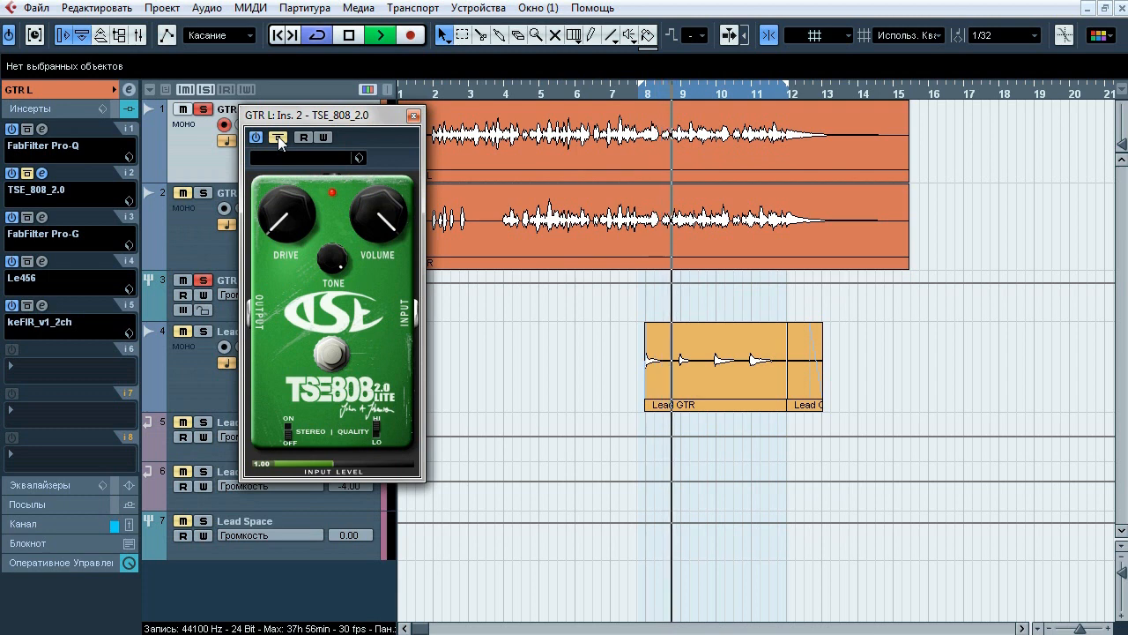
click(279, 137)
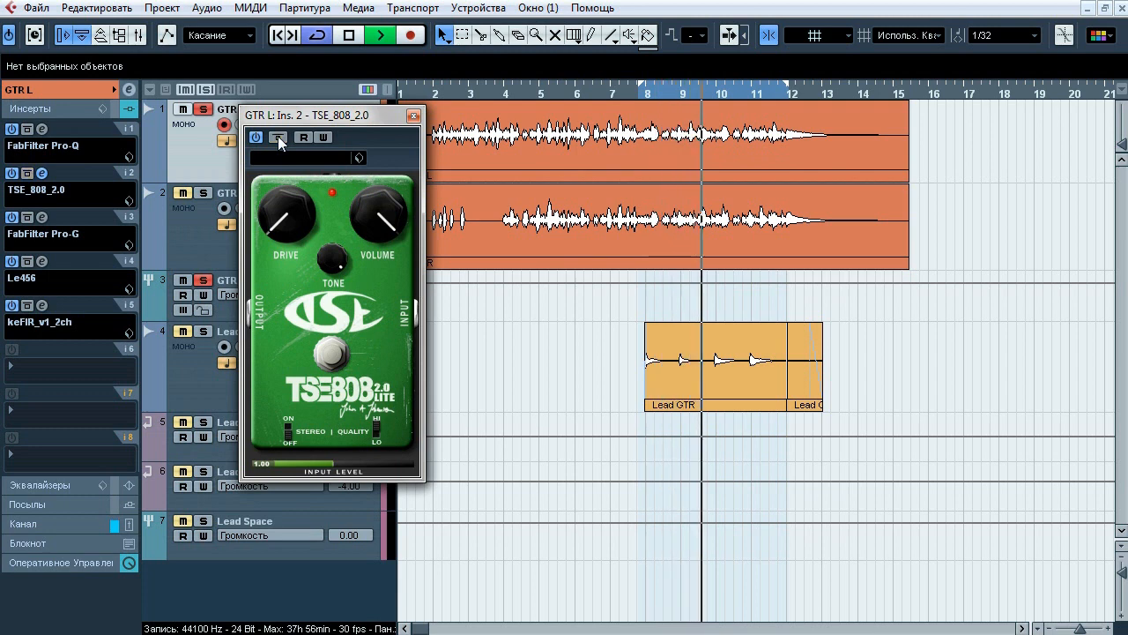
click(278, 137)
key(space)
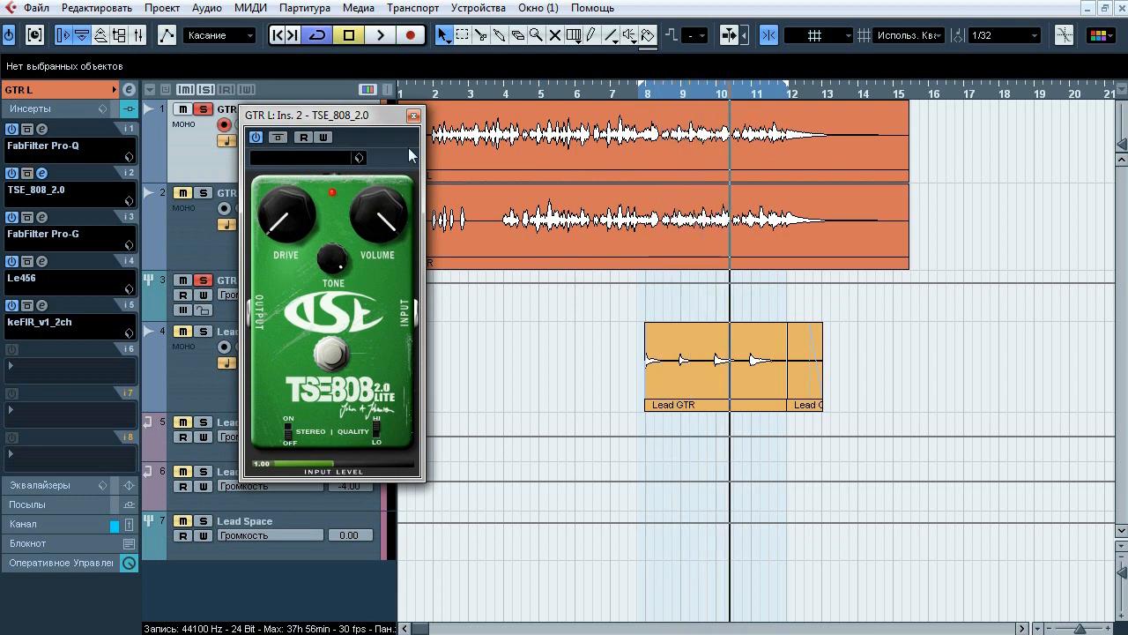
click(414, 115)
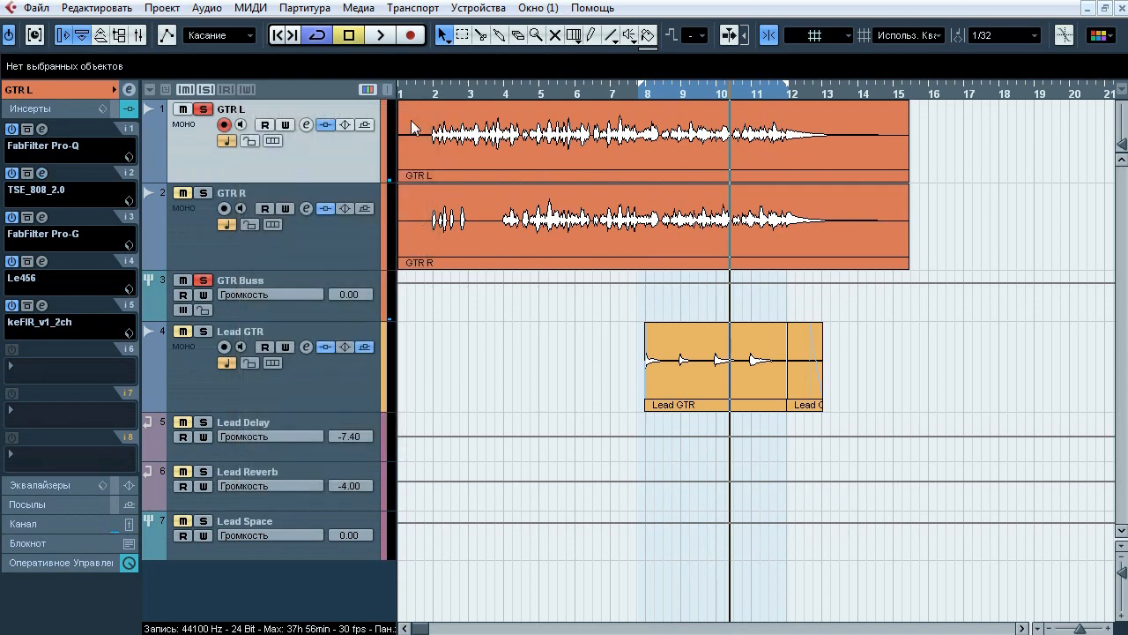
- Open the FabFilter Pro-G insert on GTR L and compare playback from about bar 1 with the gate bypassed and active, closing the plugin at the end
click(41, 217)
drag(473, 176, 511, 163)
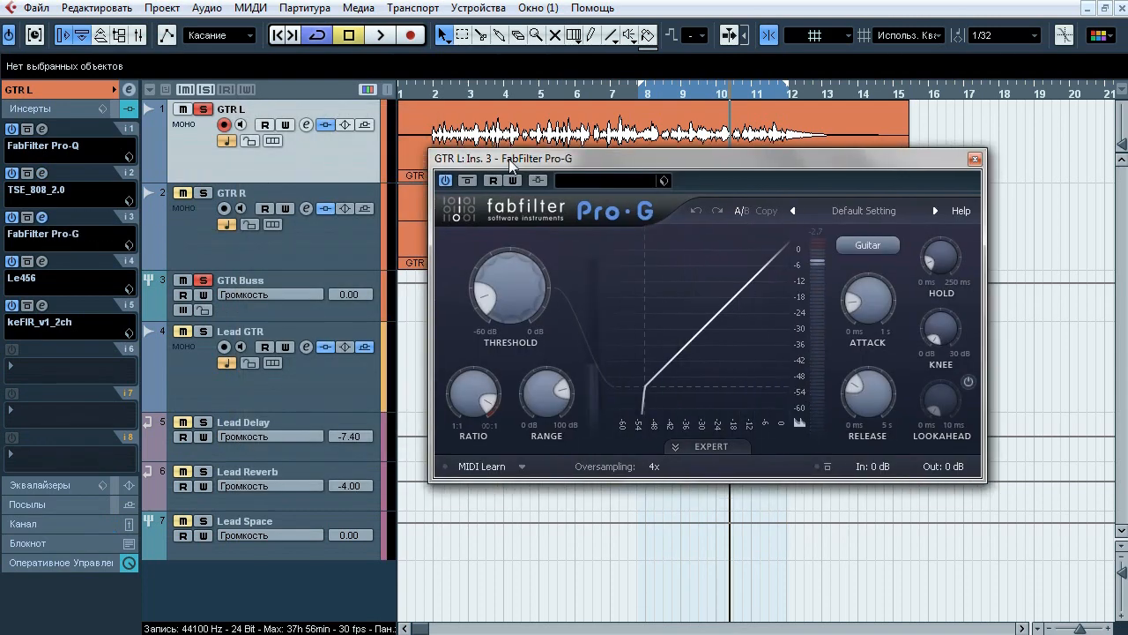
drag(519, 94, 519, 131)
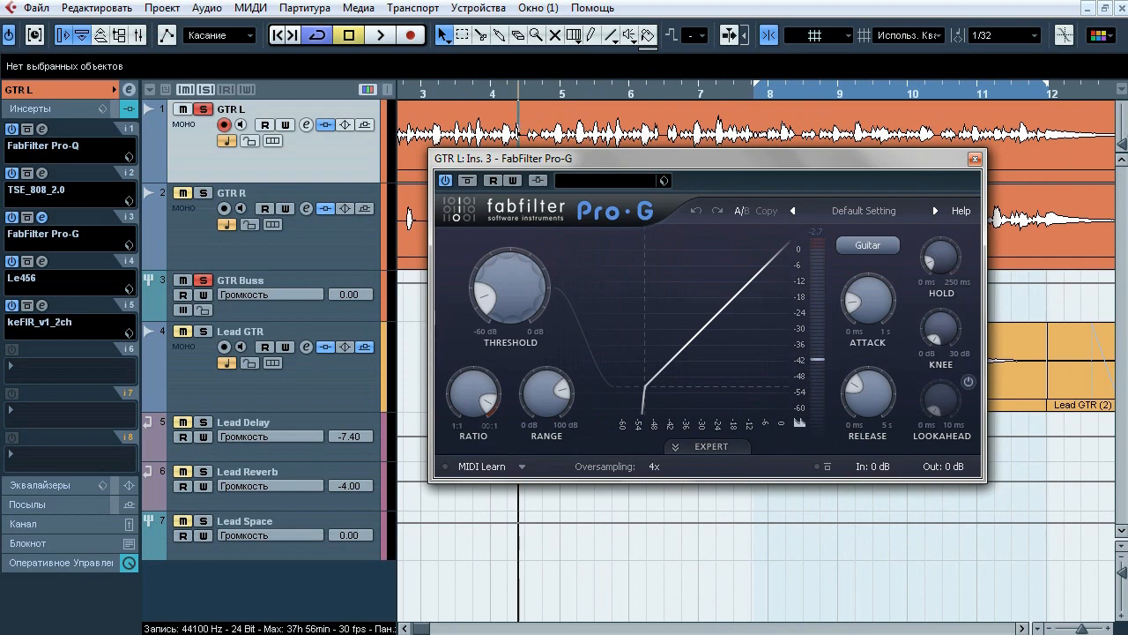
drag(652, 159, 618, 194)
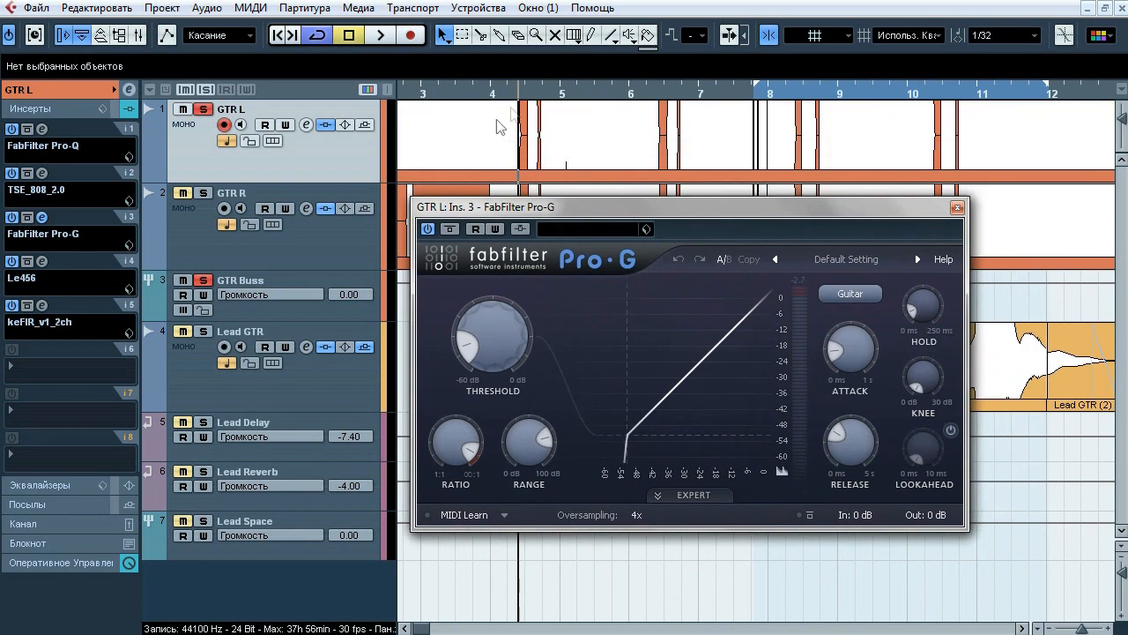
drag(444, 94, 334, 88)
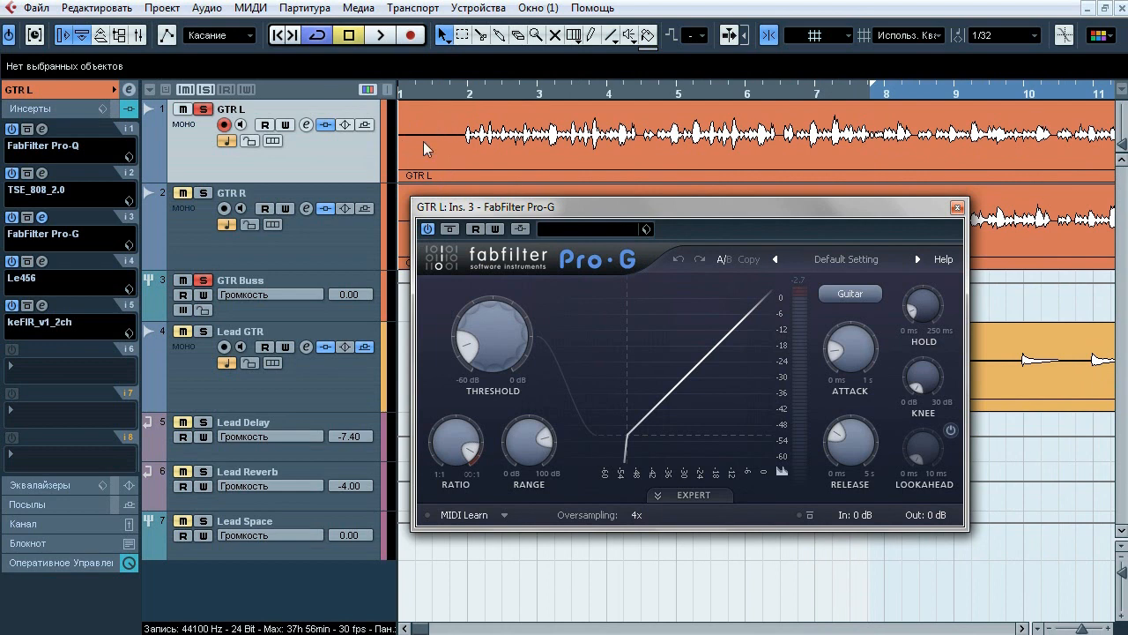
key(space)
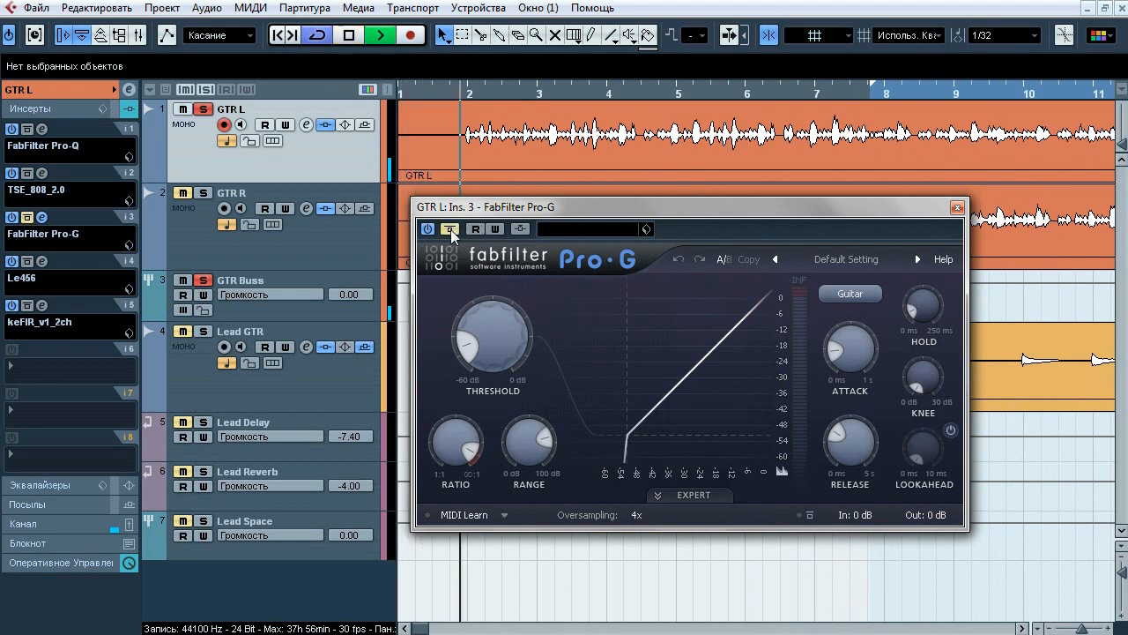
click(403, 94)
click(448, 231)
click(449, 231)
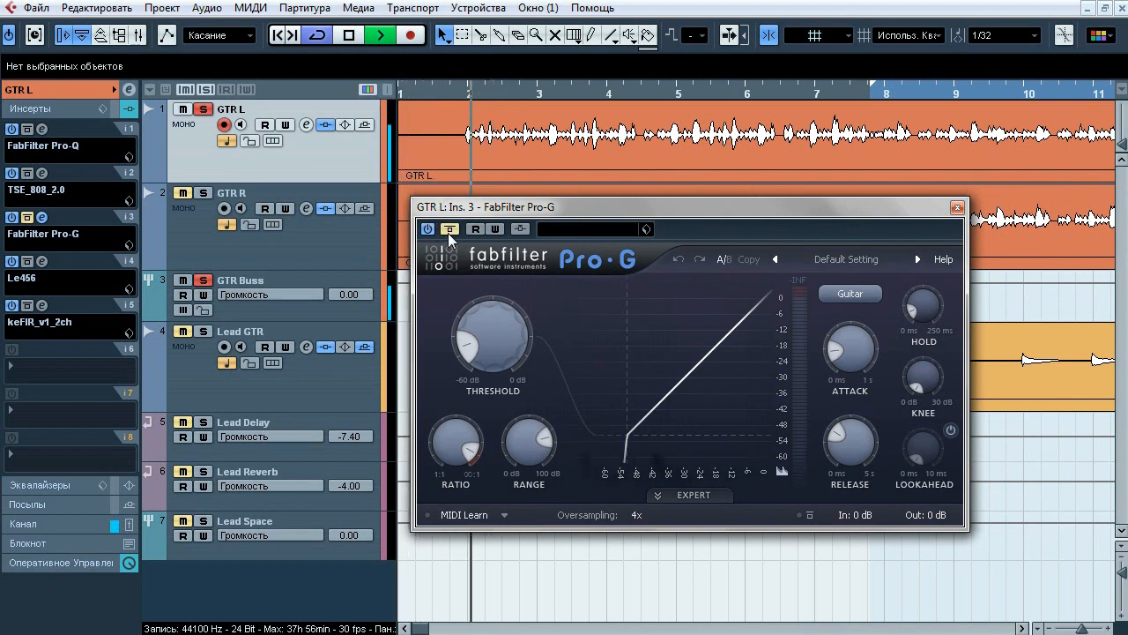
key(space)
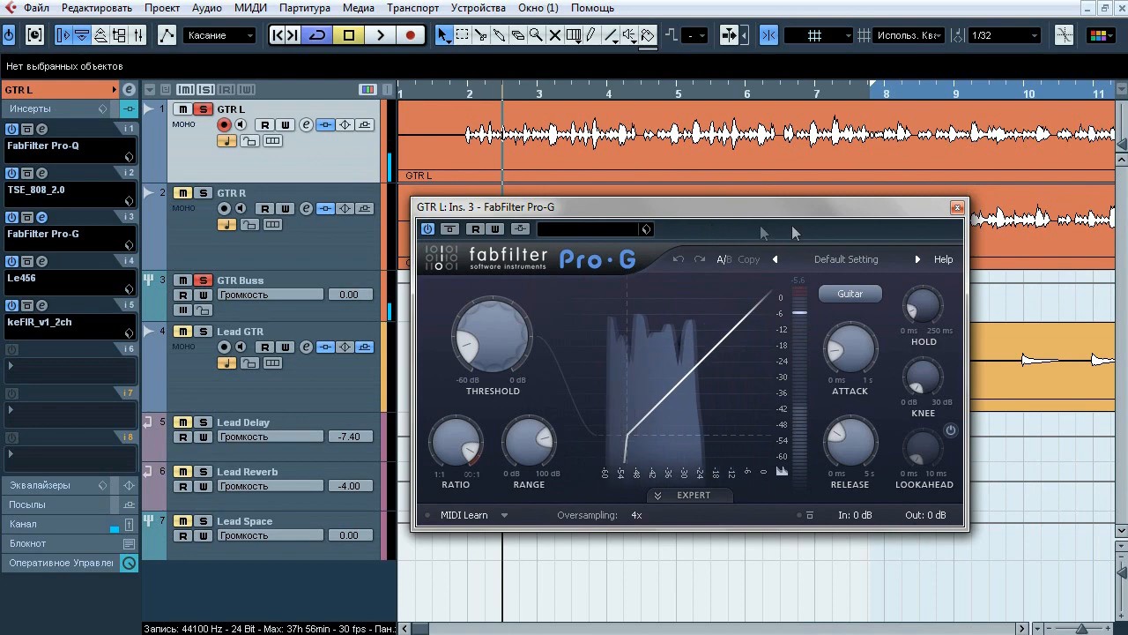
click(957, 207)
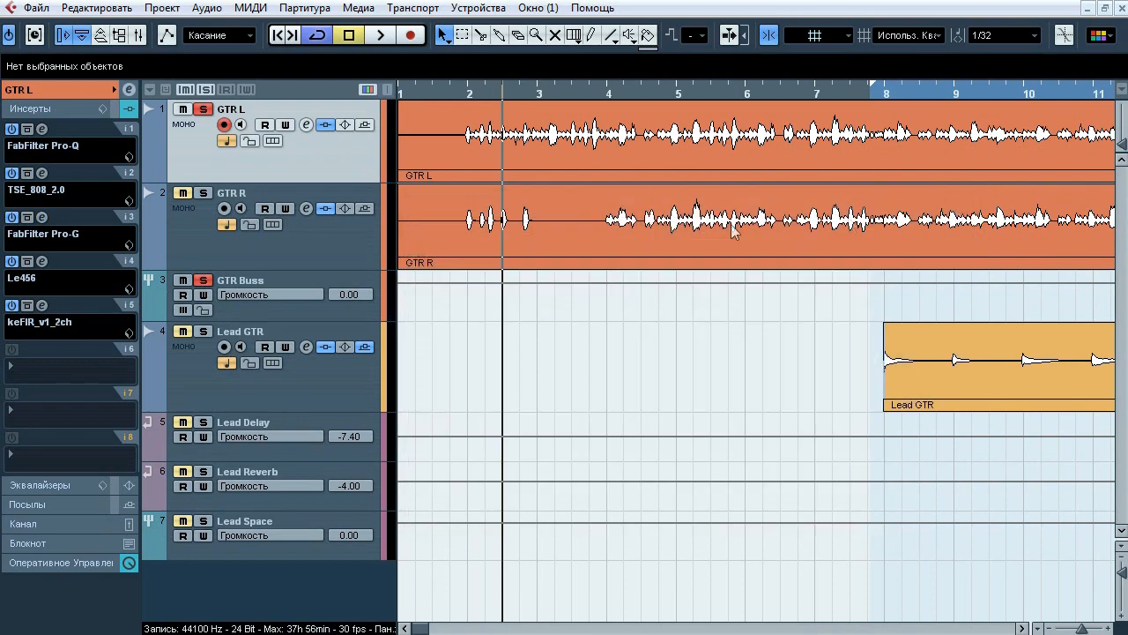
- Open the Le456 insert on GTR L and compare the sound with the amp bypassed and active, closing the plugin at the end
click(41, 261)
drag(582, 141, 504, 141)
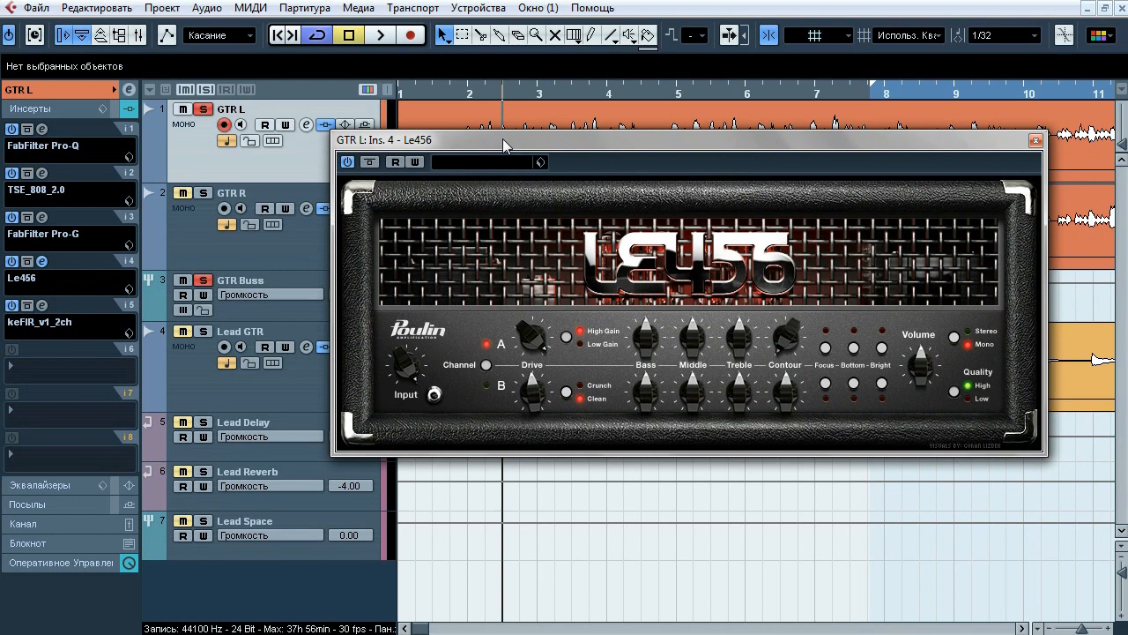
key(space)
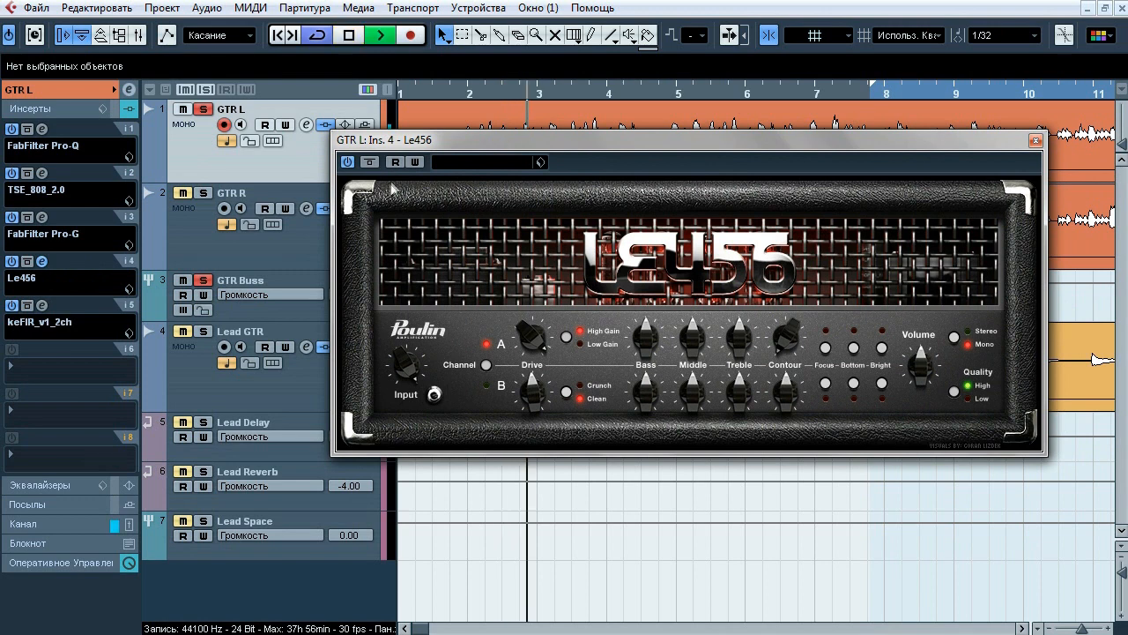
click(371, 166)
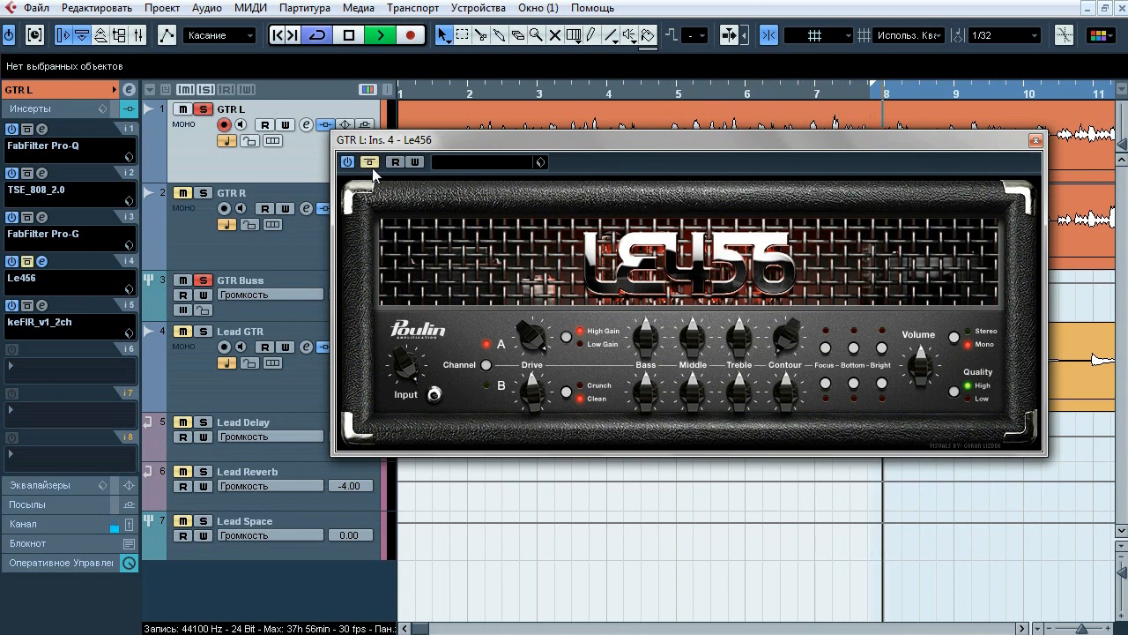
key(space)
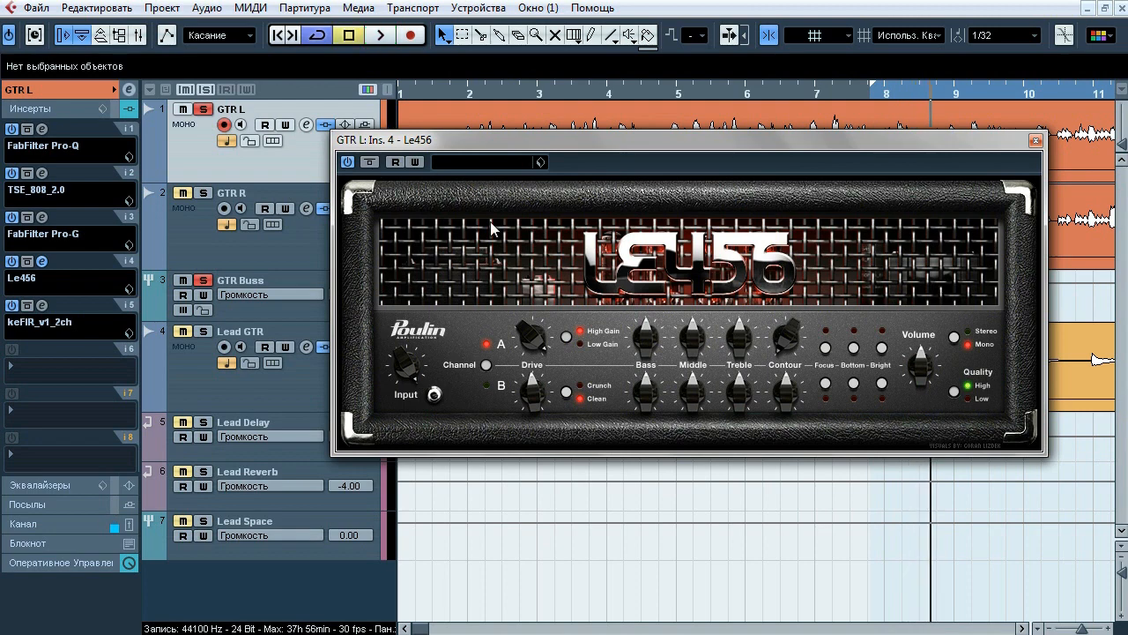
click(1036, 140)
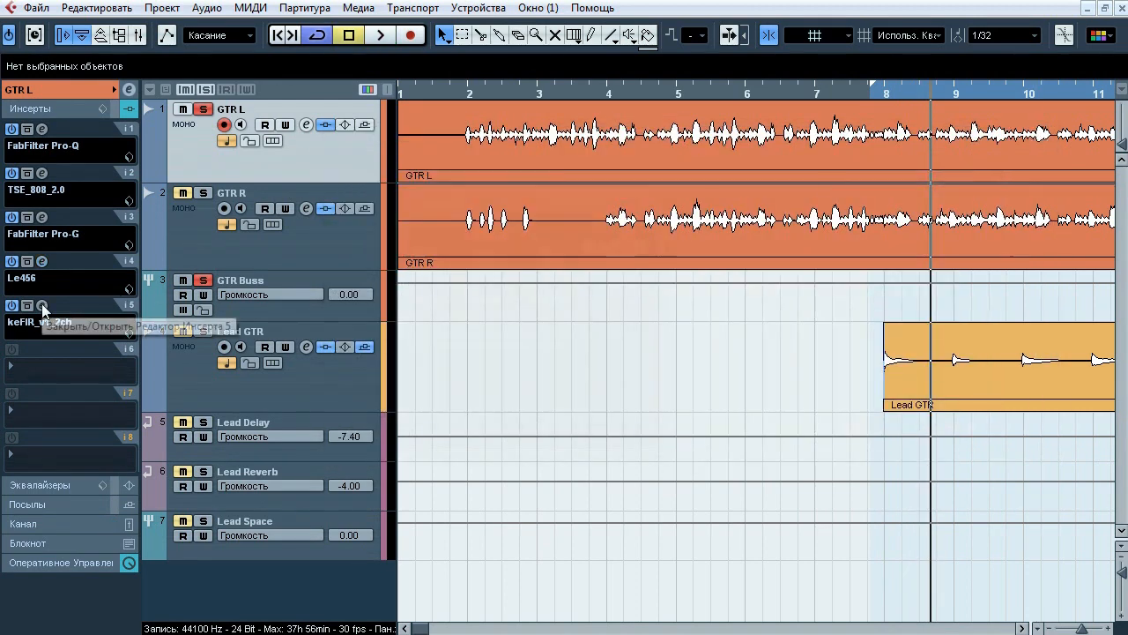
- Open the keFIR_v1_2ch insert on GTR L and compare playback with the cabinet impulse repeatedly bypassed and active, closing the plugin at the end
click(41, 305)
drag(463, 201, 464, 194)
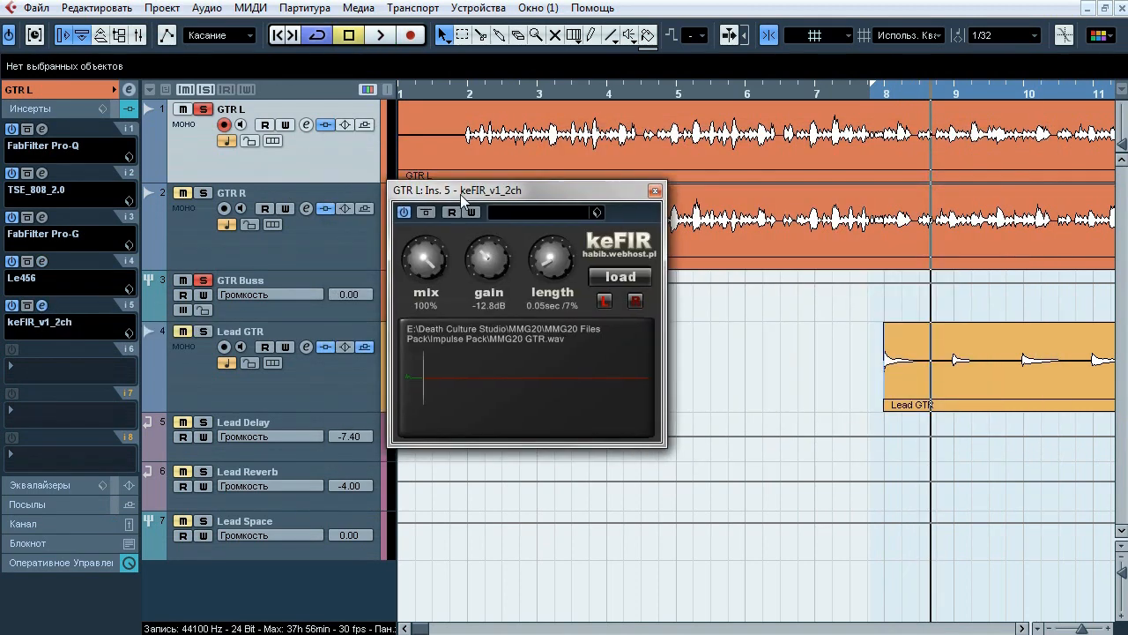
click(509, 95)
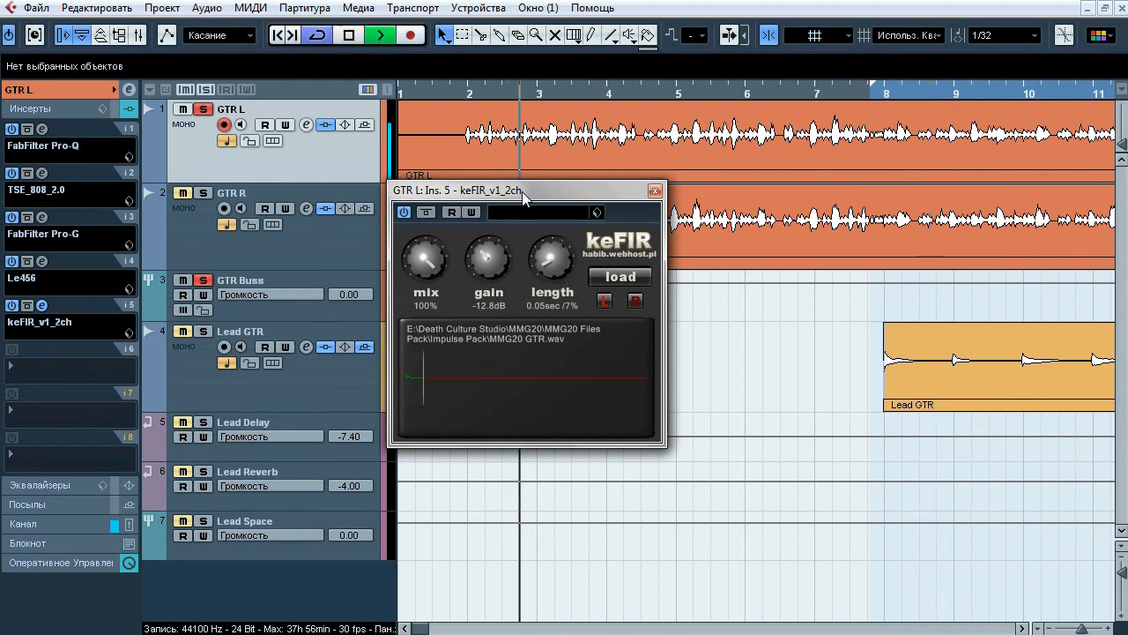
click(426, 214)
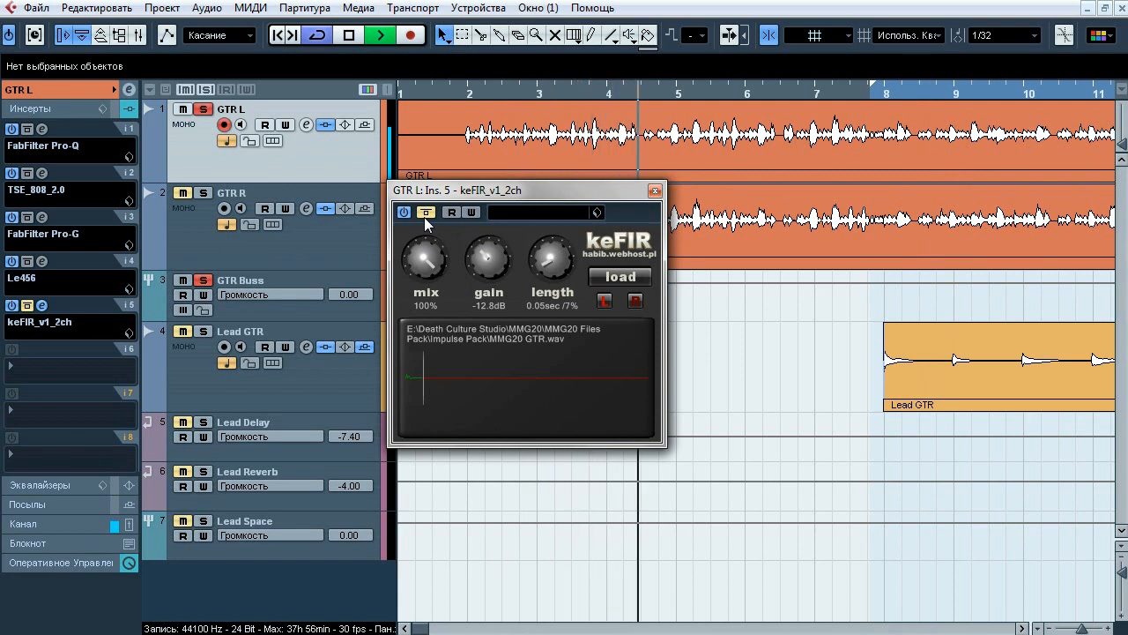
click(425, 214)
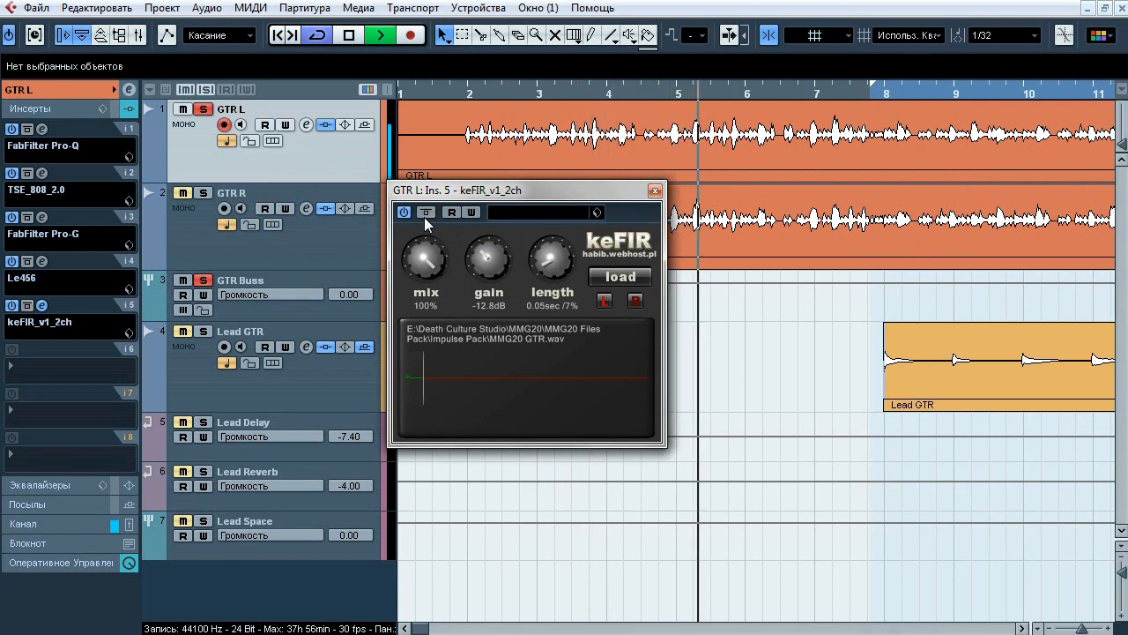
click(426, 213)
click(426, 213)
click(426, 217)
click(426, 216)
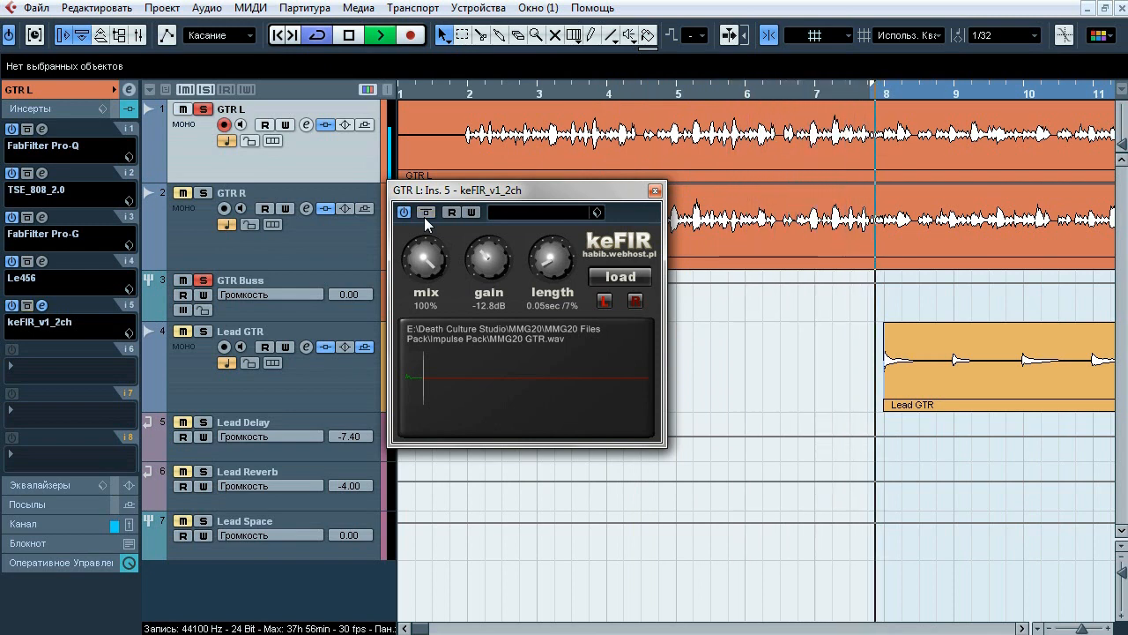
key(space)
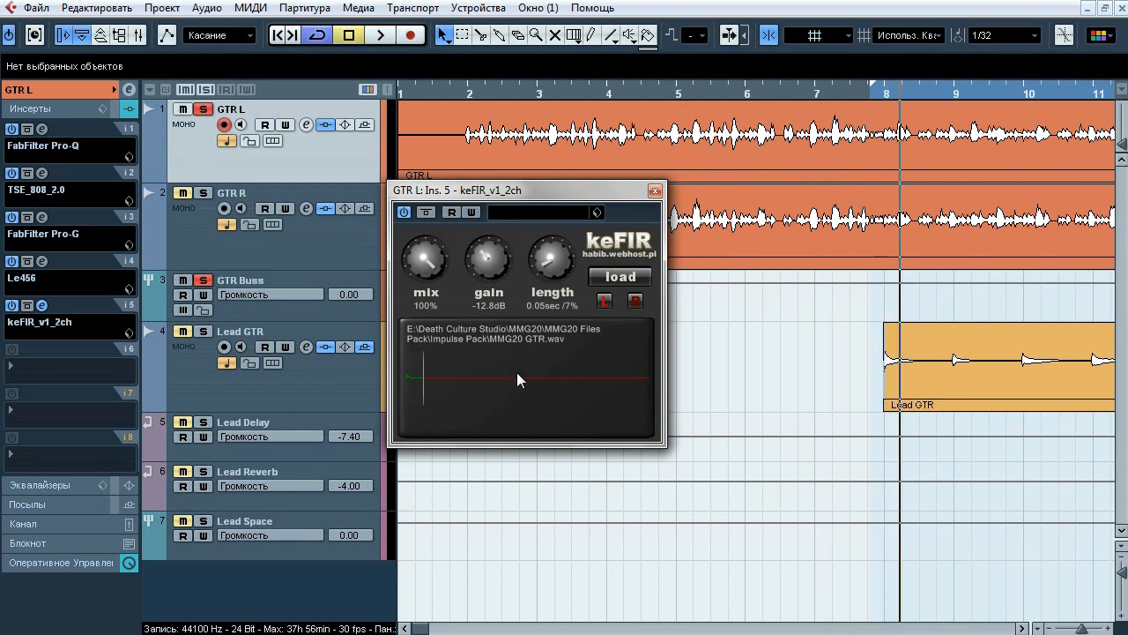
click(654, 191)
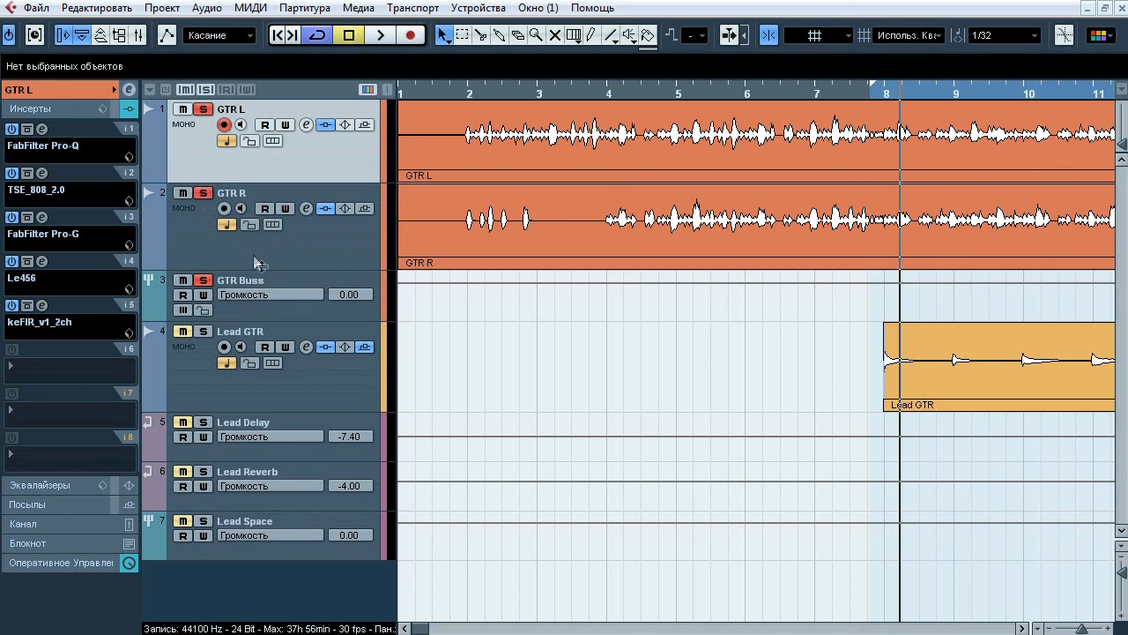
- Select GTR Buss, show its basic channel settings and output routing, and turn off its solo
click(268, 281)
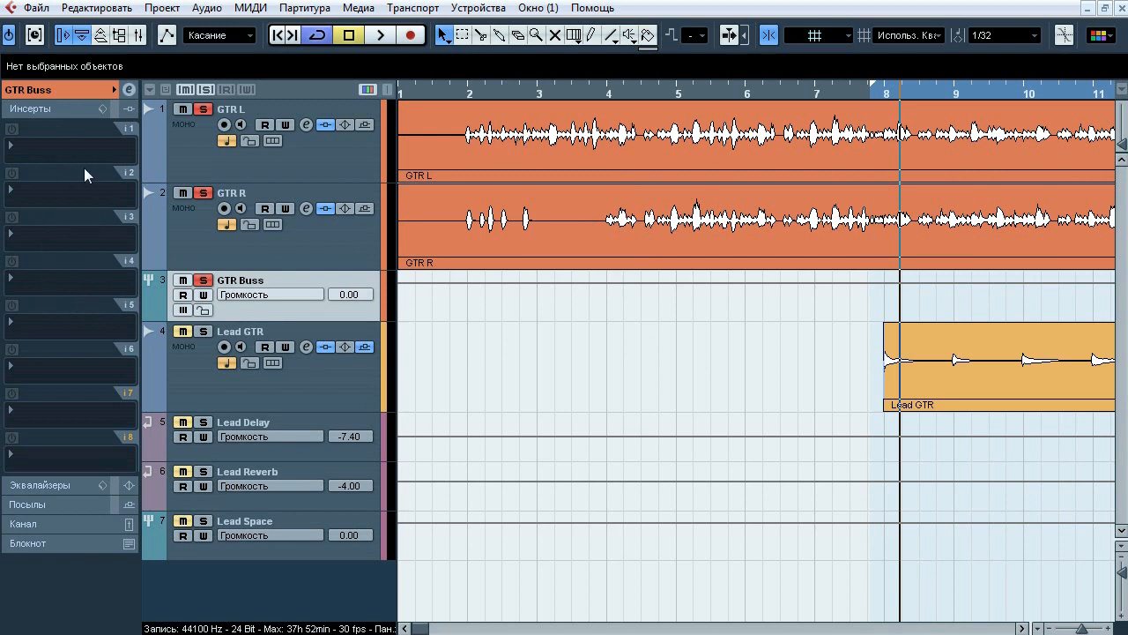
click(79, 93)
click(204, 280)
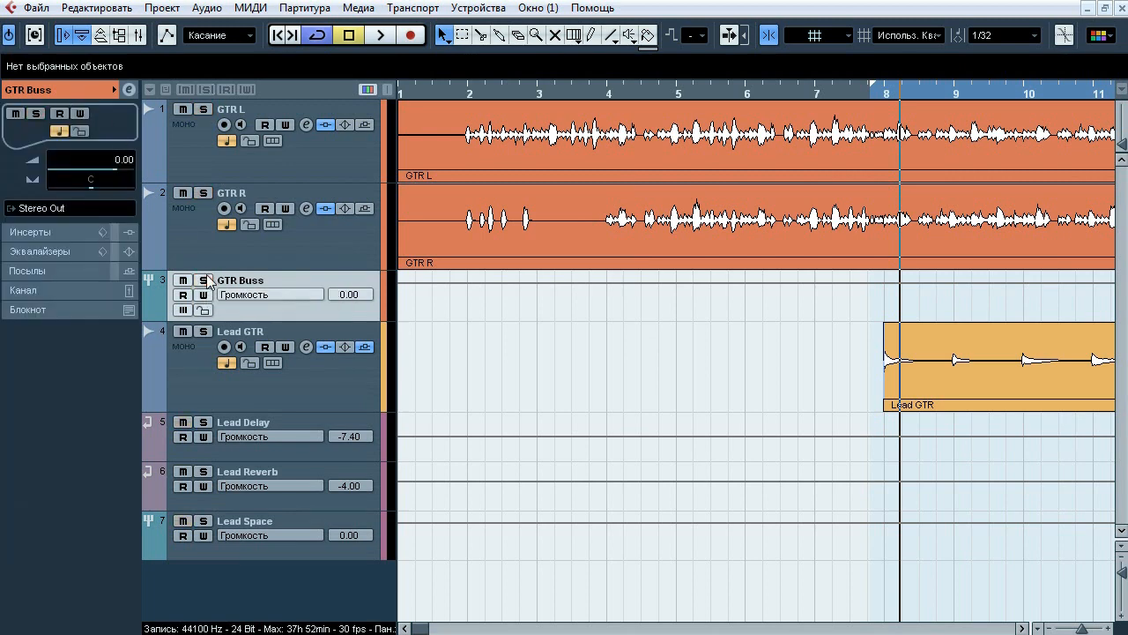
- Select the Lead GTR track, show its insert chain and clip, and solo it
click(202, 372)
mouse_move(1082, 629)
mouse_down()
mouse_move(1073, 629)
mouse_move(1083, 628)
mouse_up()
click(1023, 629)
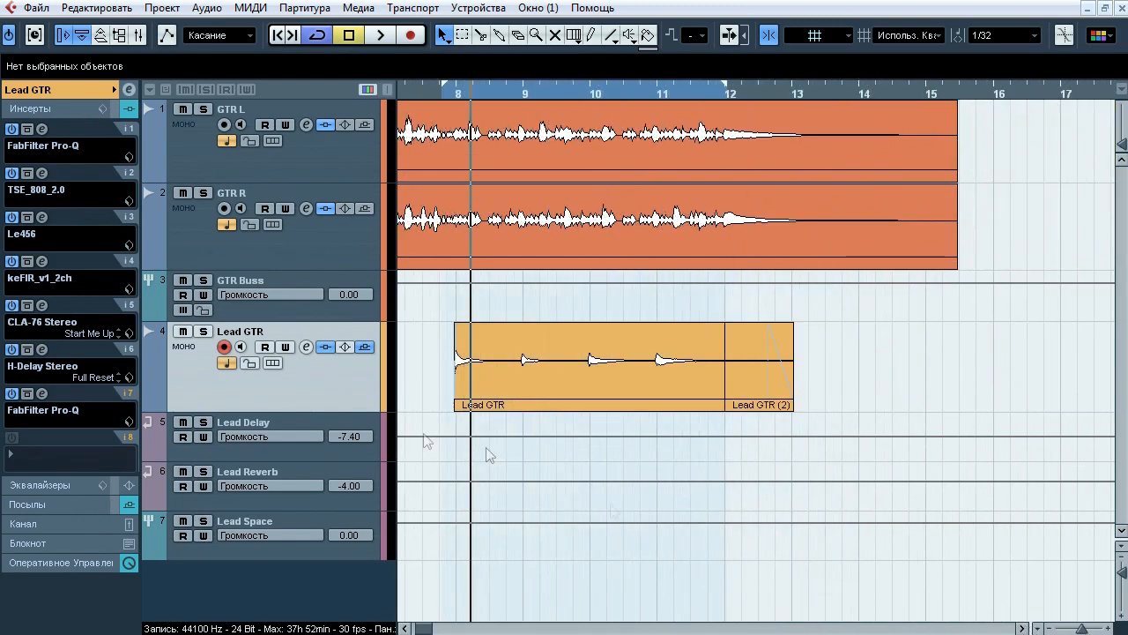
click(203, 331)
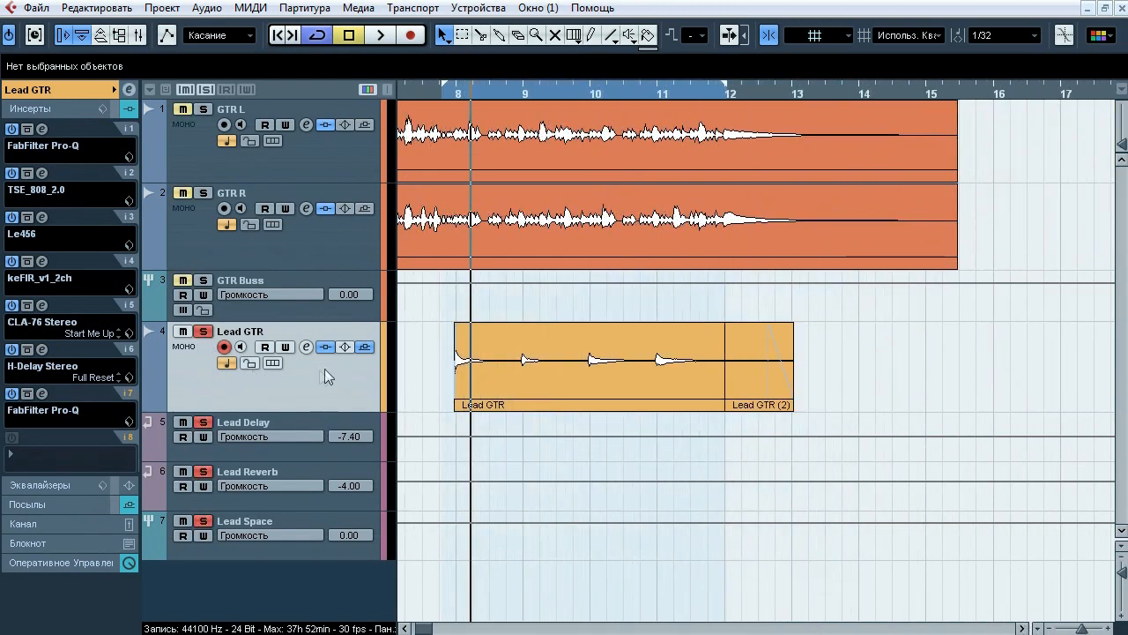
- Bypass Lead GTR's sends and play the track from just before bar 8, alternating between all inserts bypassed and active
key(space)
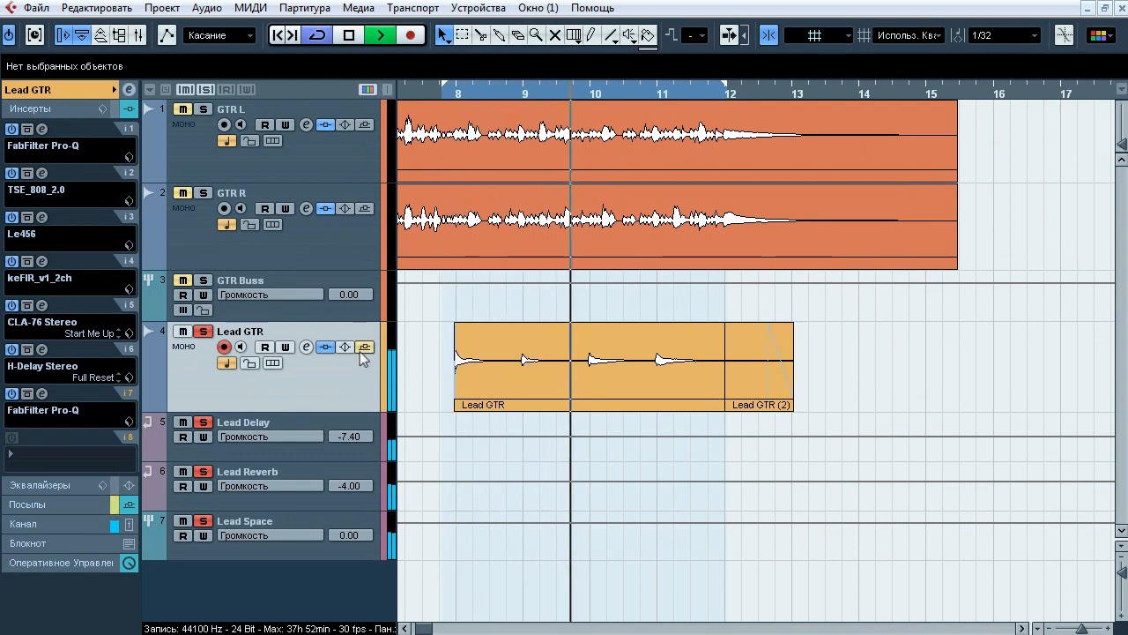
click(328, 351)
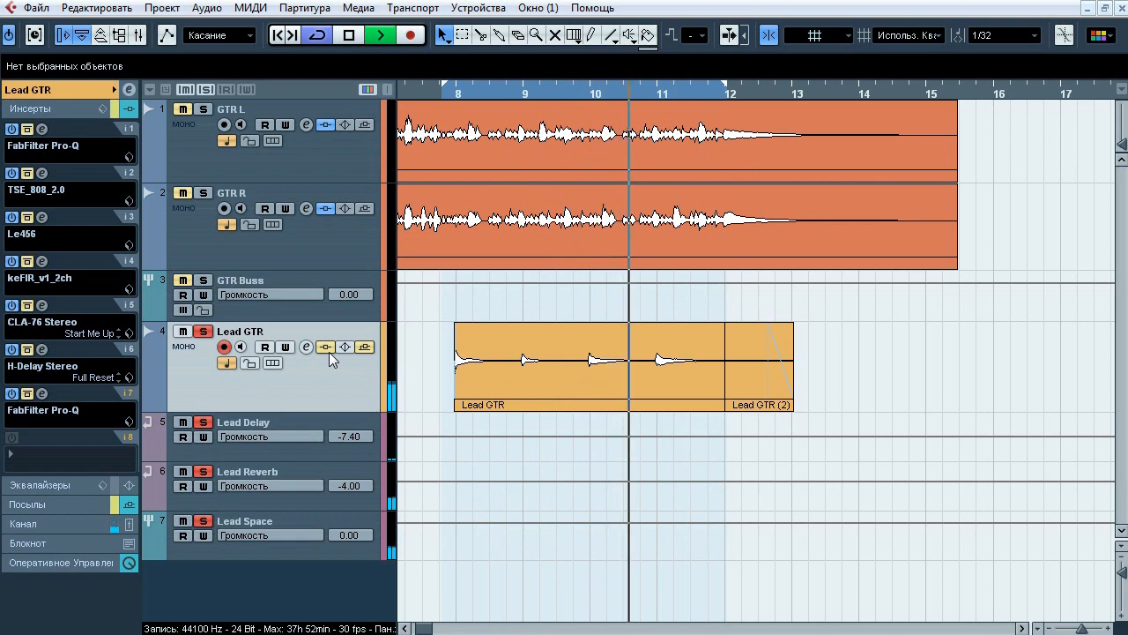
click(448, 95)
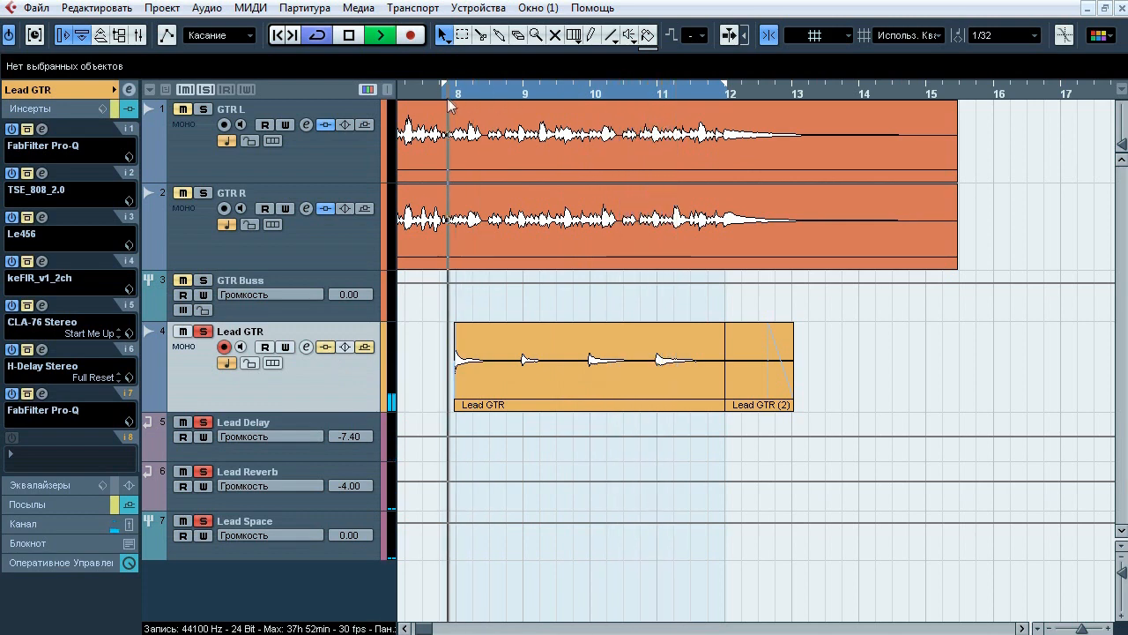
click(327, 346)
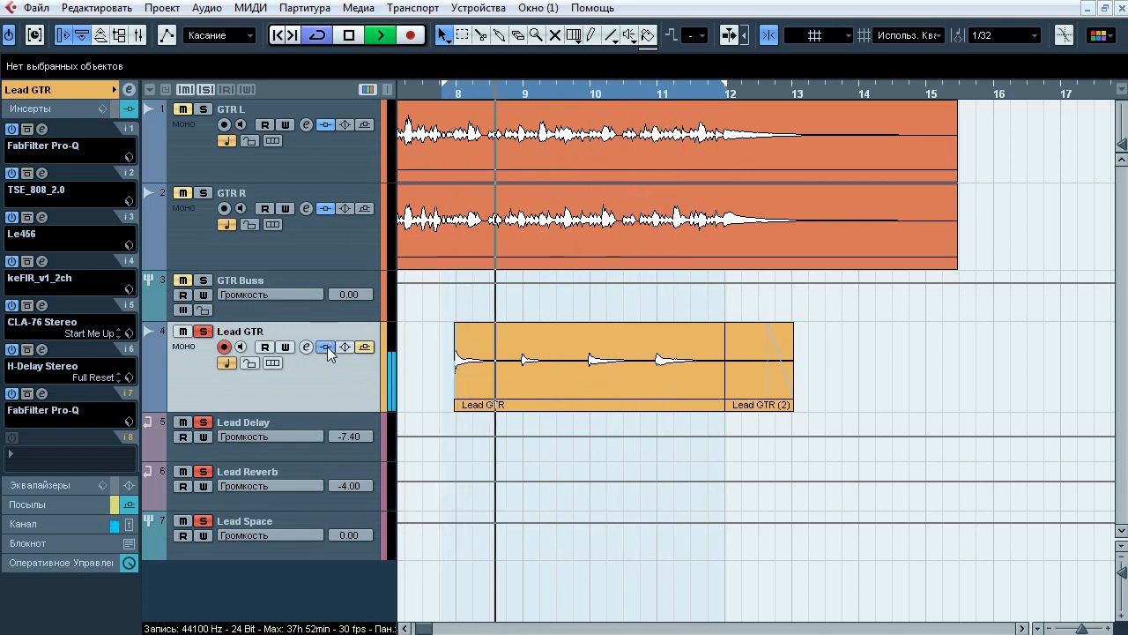
click(327, 347)
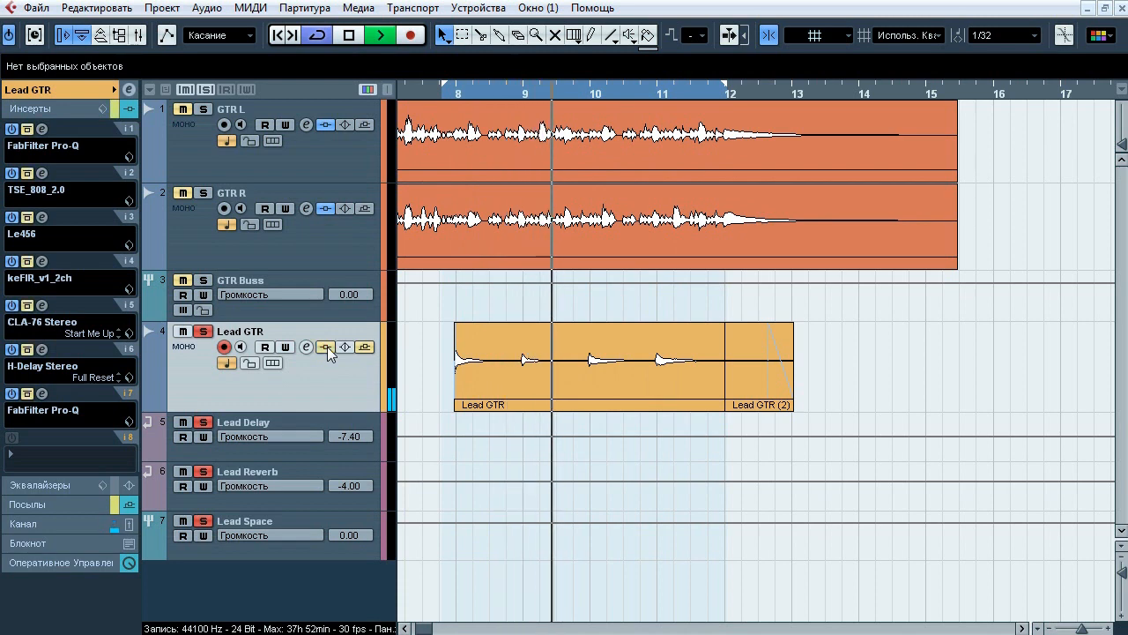
click(327, 347)
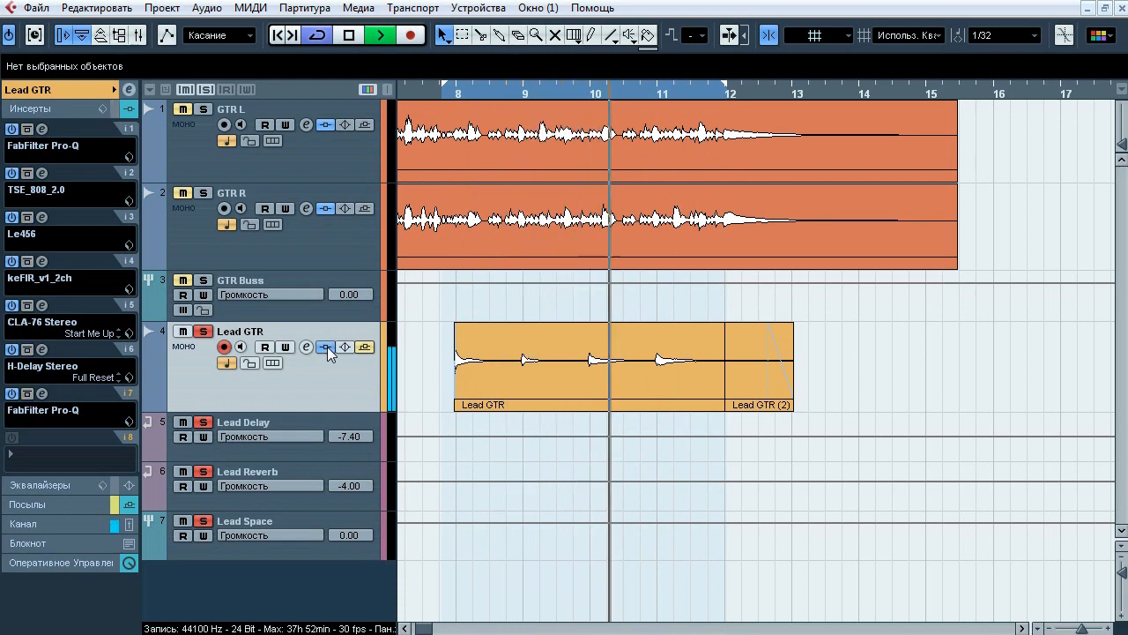
key(space)
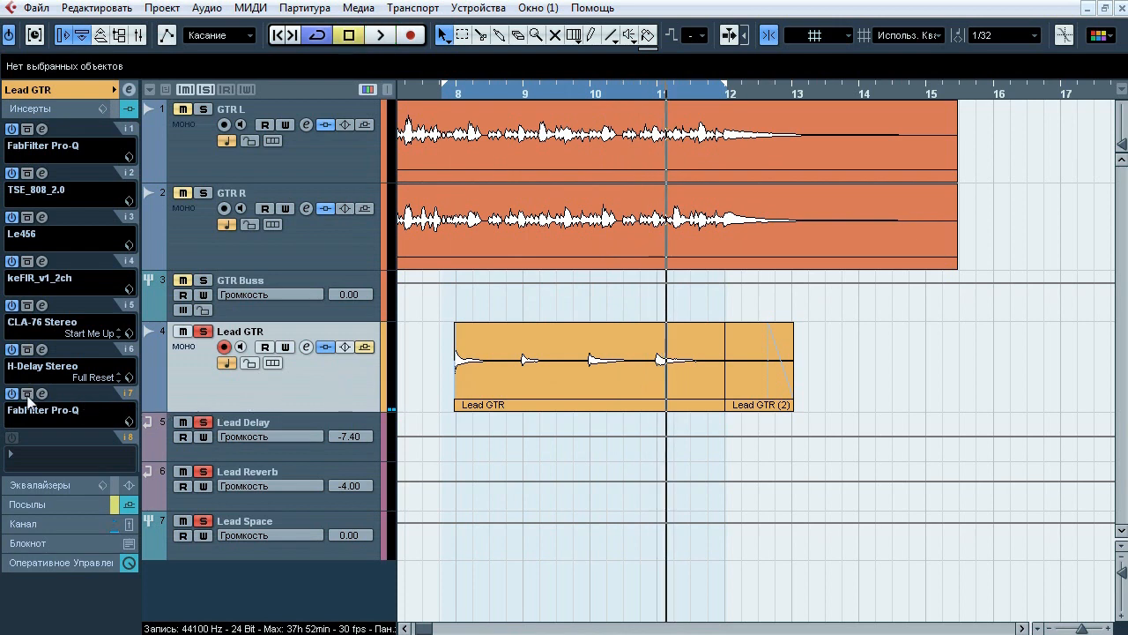
- Open the first FabFilter Pro-Q insert on Lead GTR and compare playback from around bar 8 with it active and bypassed, closing it at the end
click(42, 130)
drag(421, 69, 462, 86)
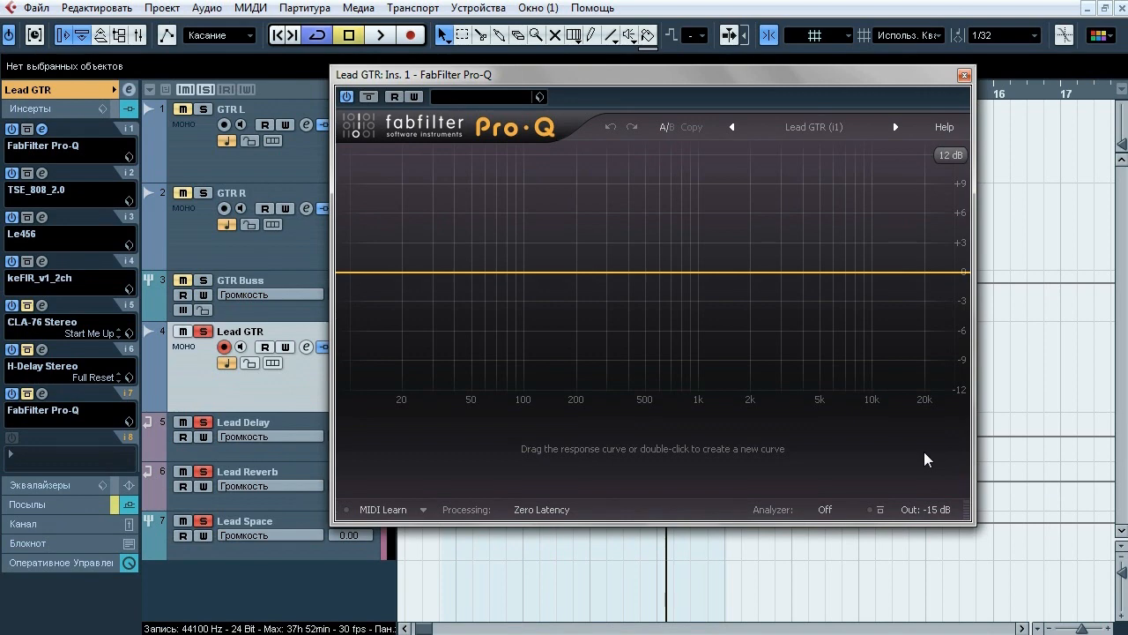
drag(693, 86, 716, 422)
click(445, 95)
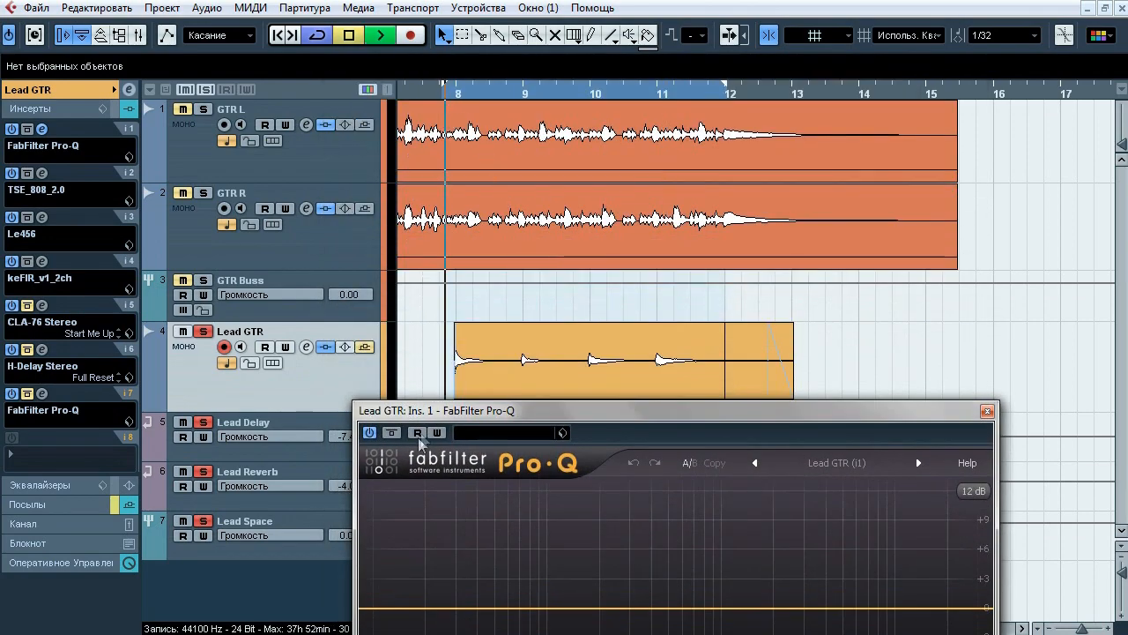
key(space)
click(393, 433)
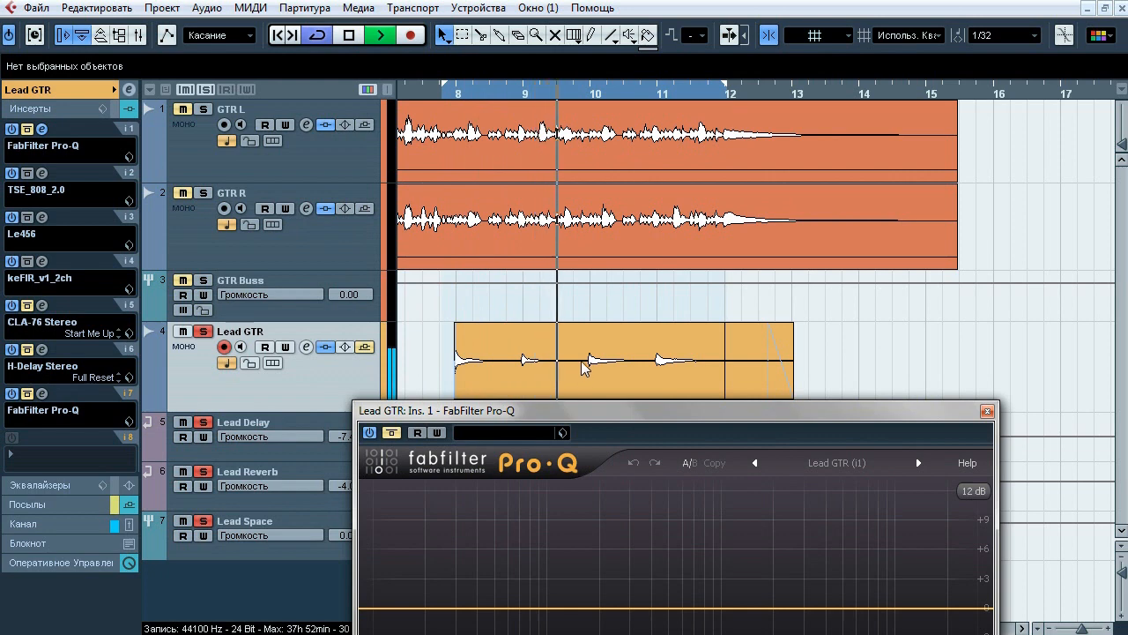
key(space)
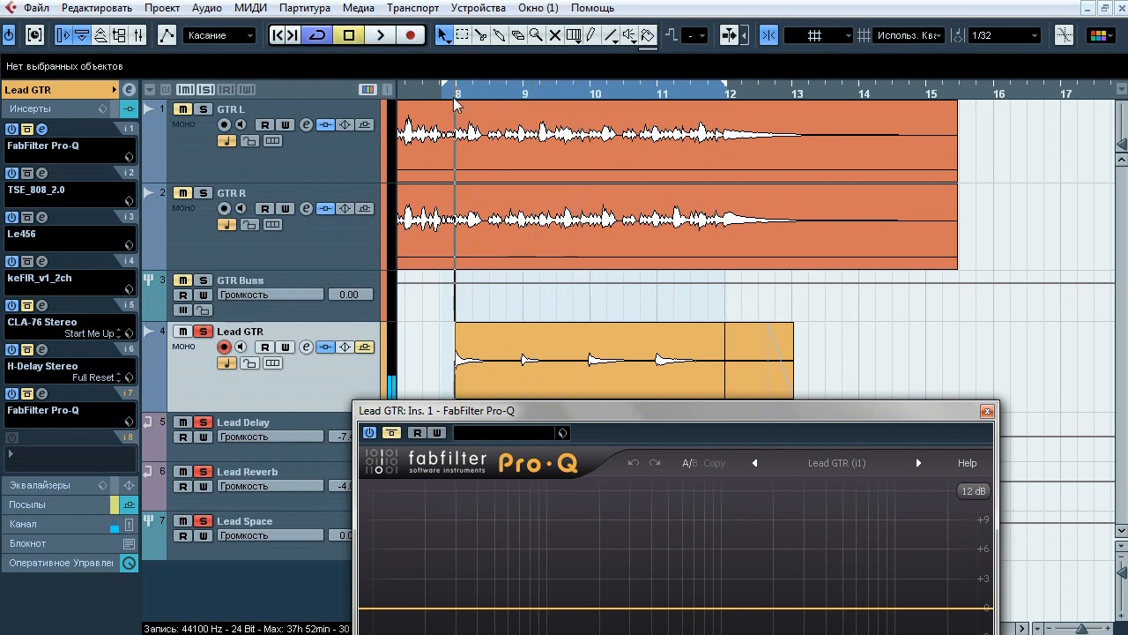
key(space)
click(393, 433)
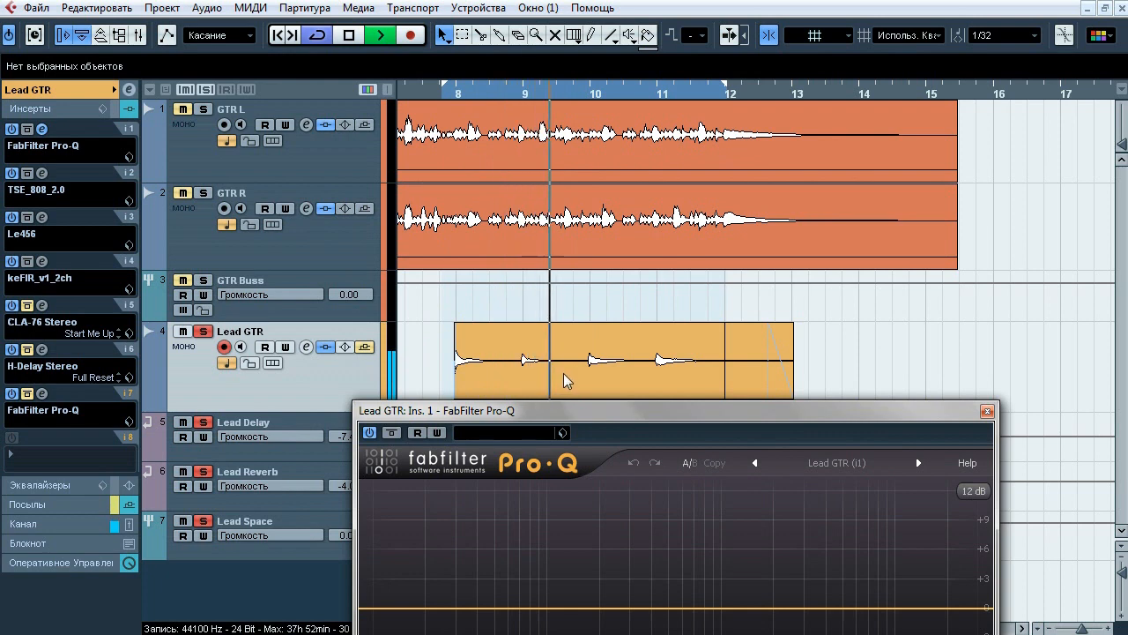
key(space)
drag(561, 410, 514, 124)
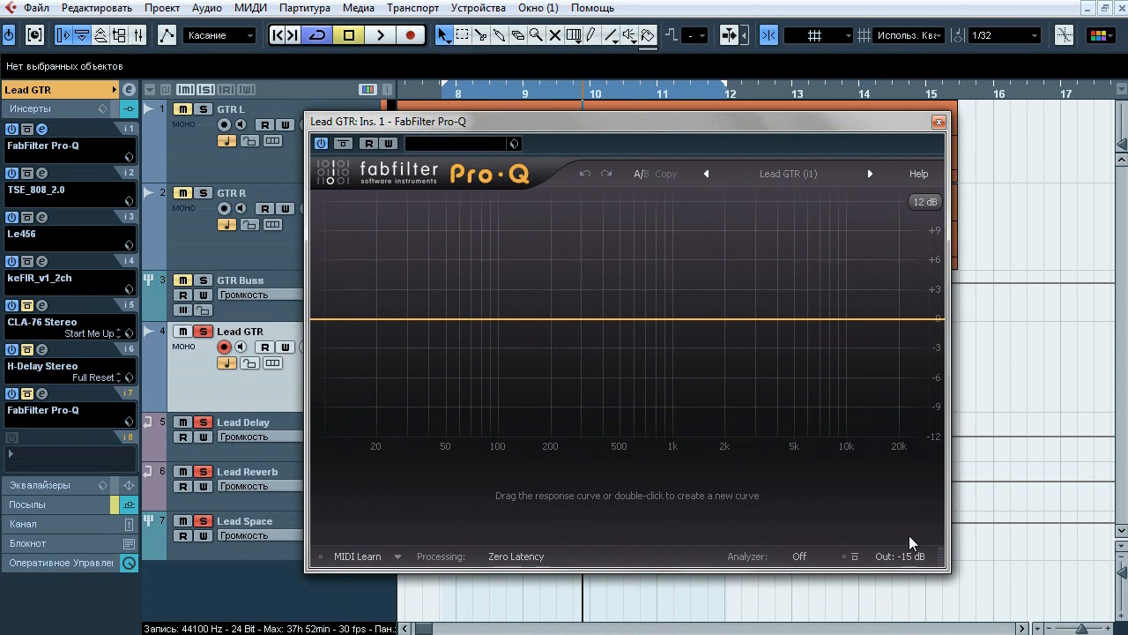
click(939, 122)
- Open the Le456 and TSE_808_2.0 inserts on Lead GTR and arrange their windows side by side
click(43, 217)
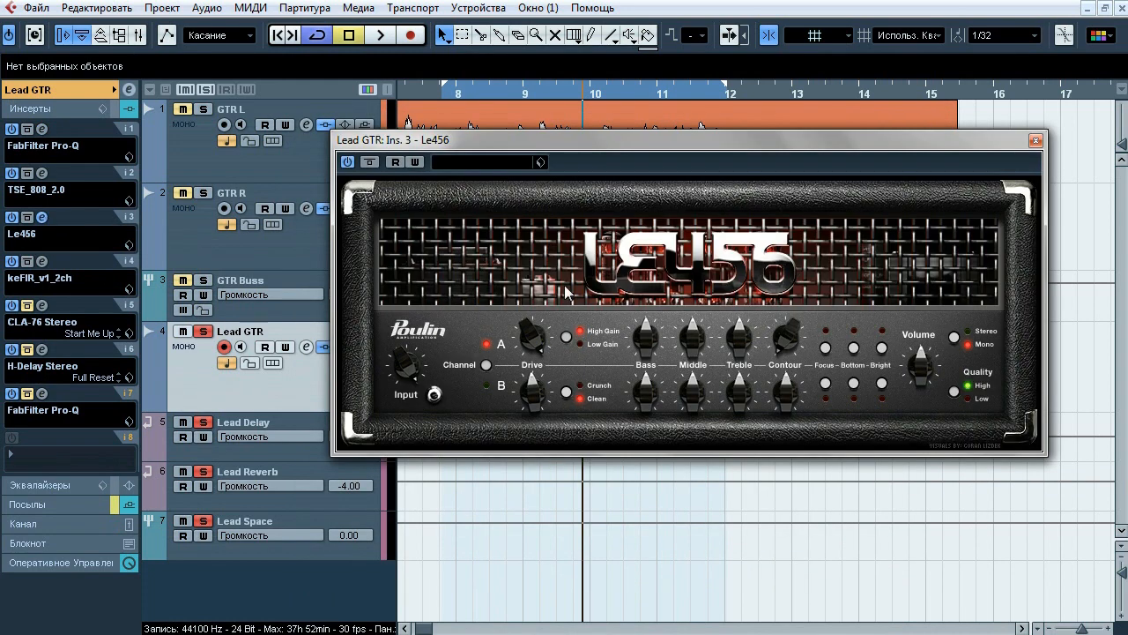
click(42, 173)
drag(472, 142, 542, 144)
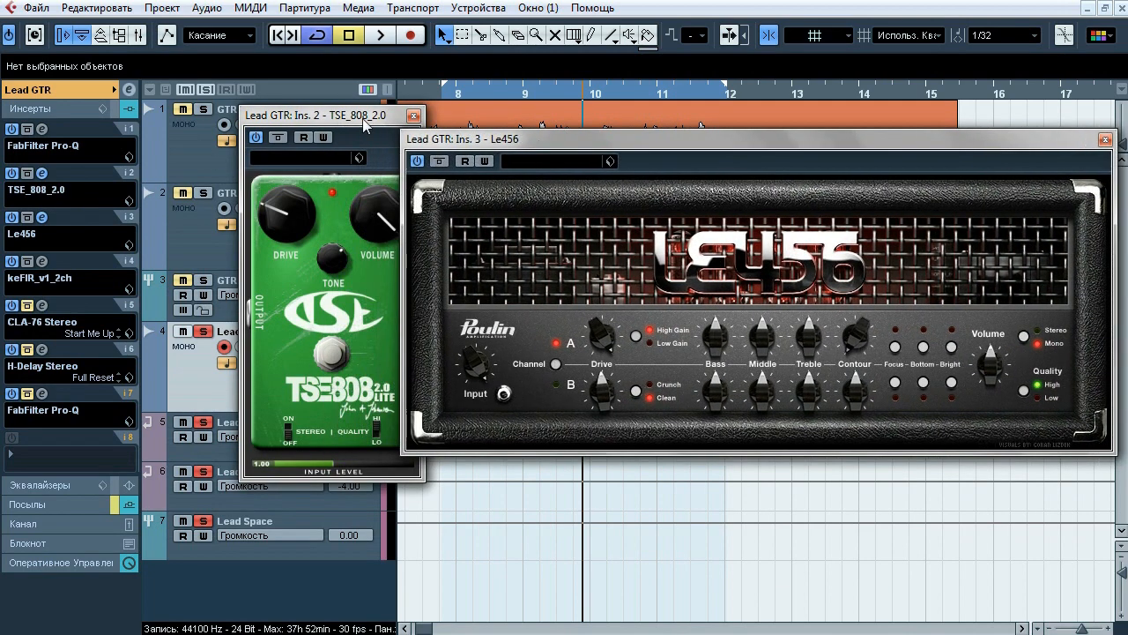
drag(363, 121, 311, 121)
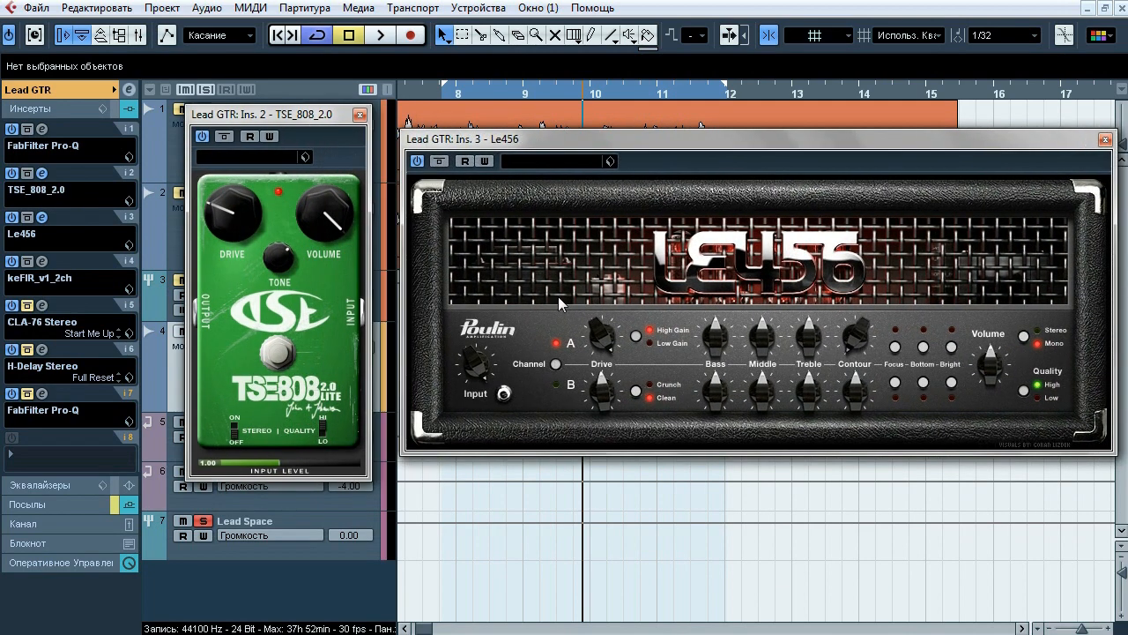
- Play Lead GTR from just before bar 8 with TSE_808_2.0 and Le456 both bypassed and both active, closing the two plugins at the end
click(444, 97)
key(space)
click(438, 162)
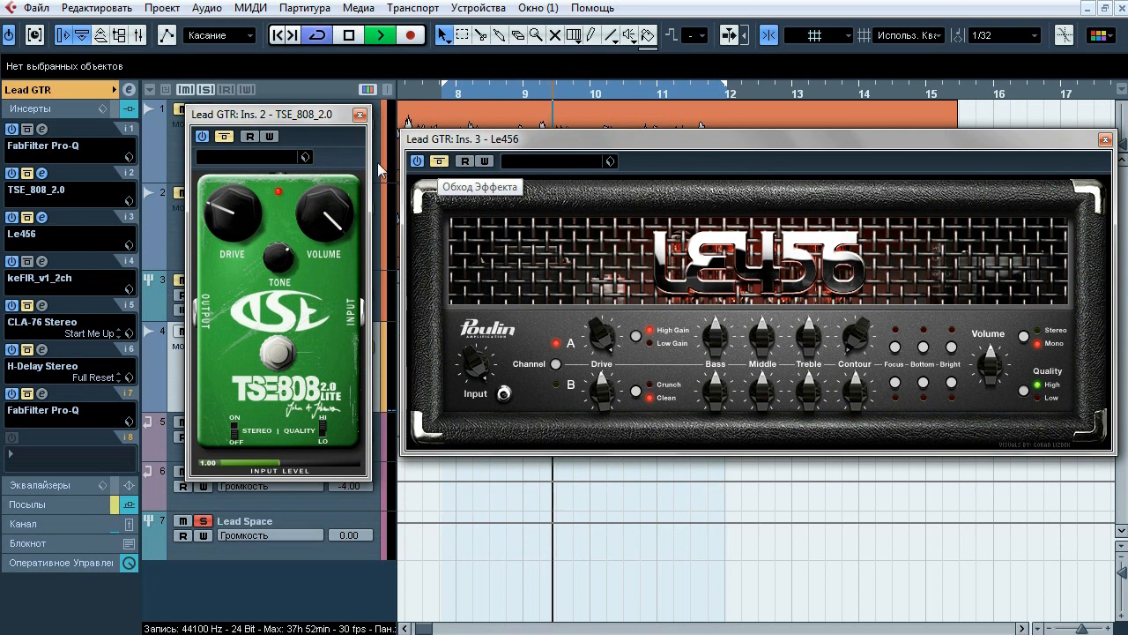
click(438, 162)
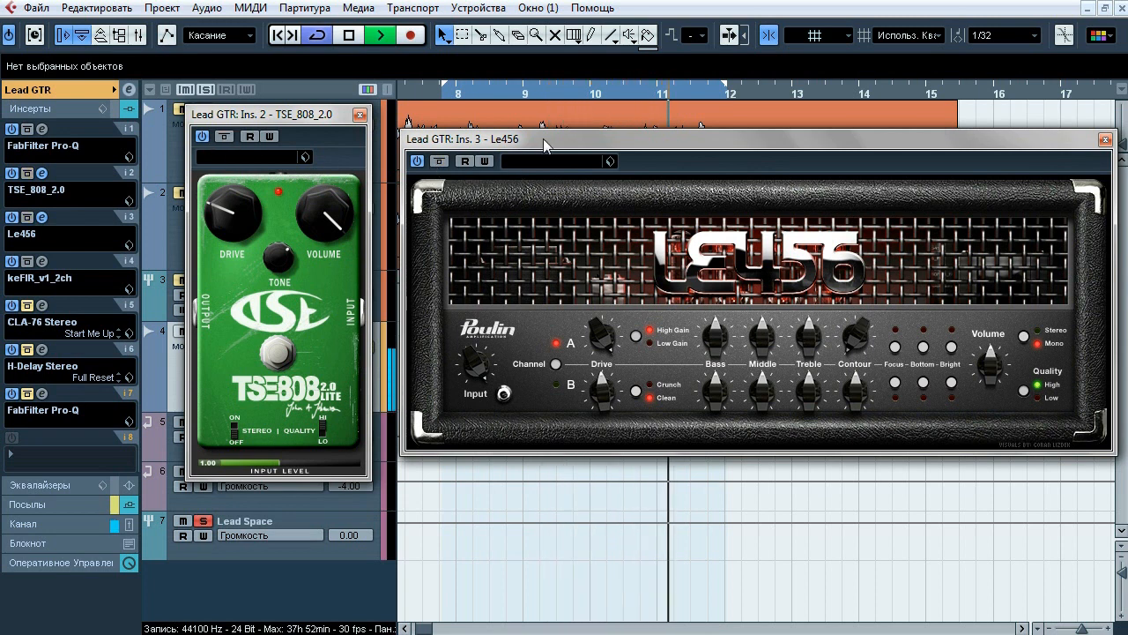
key(space)
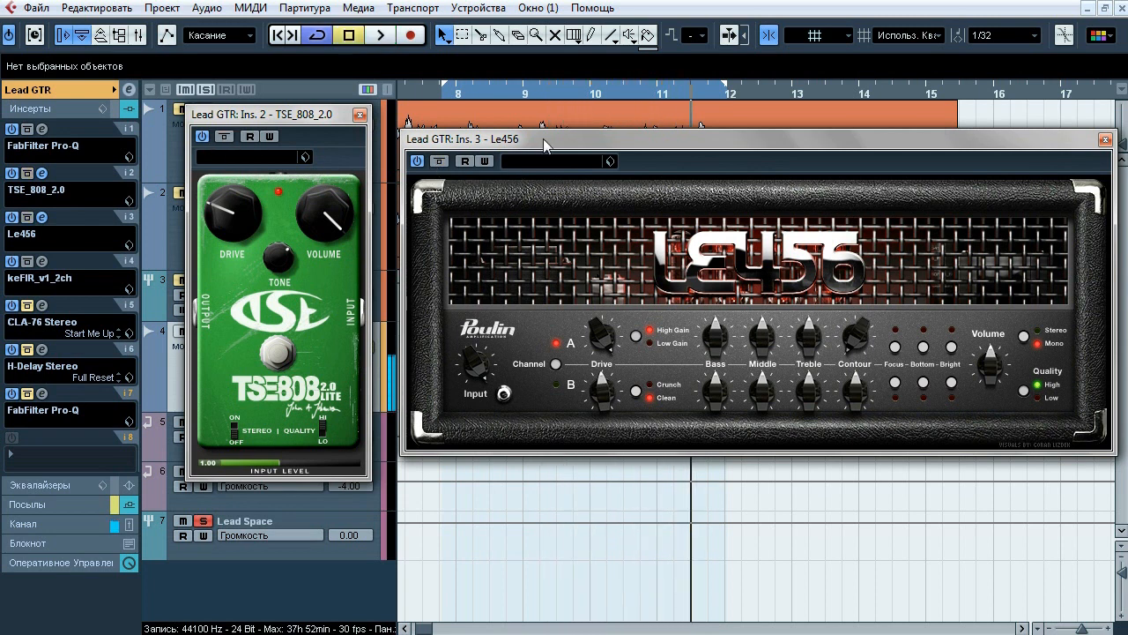
click(42, 173)
click(41, 216)
- Open the keFIR_v1_2ch insert on Lead GTR and compare playback with the cabinet impulse repeatedly bypassed and active, closing the plugin at the end
click(44, 261)
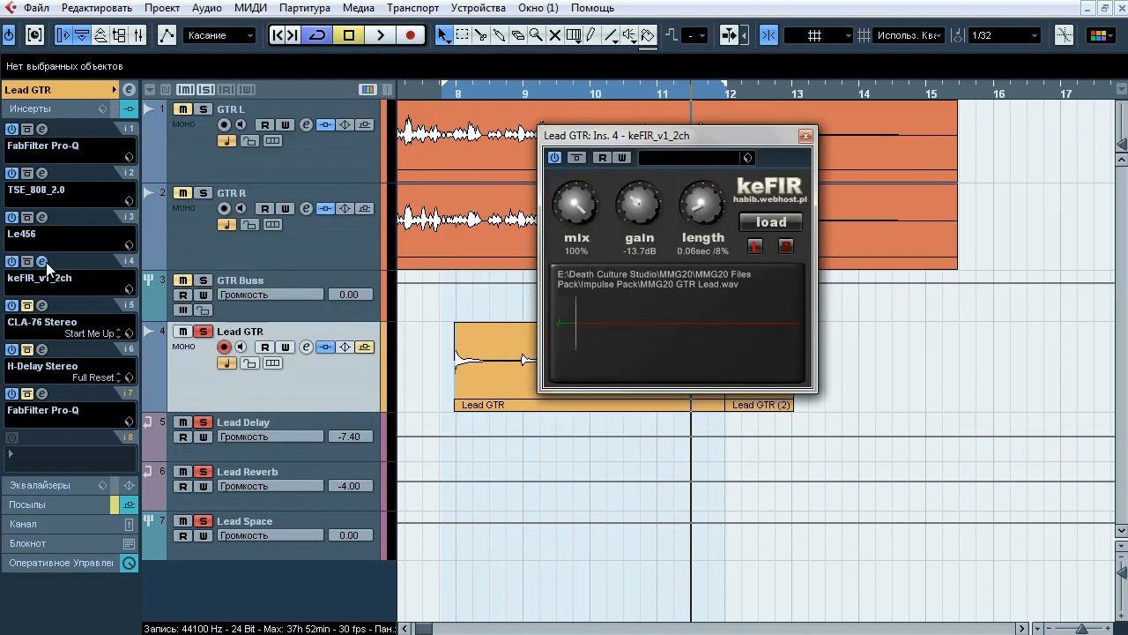
drag(658, 135, 622, 151)
key(space)
click(539, 179)
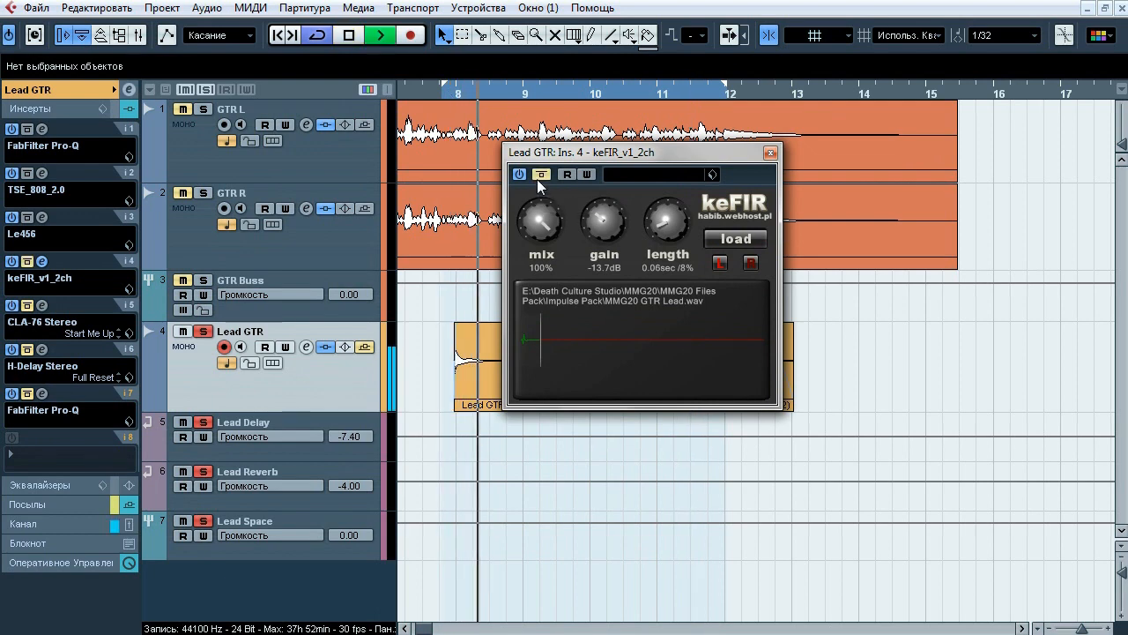
click(540, 175)
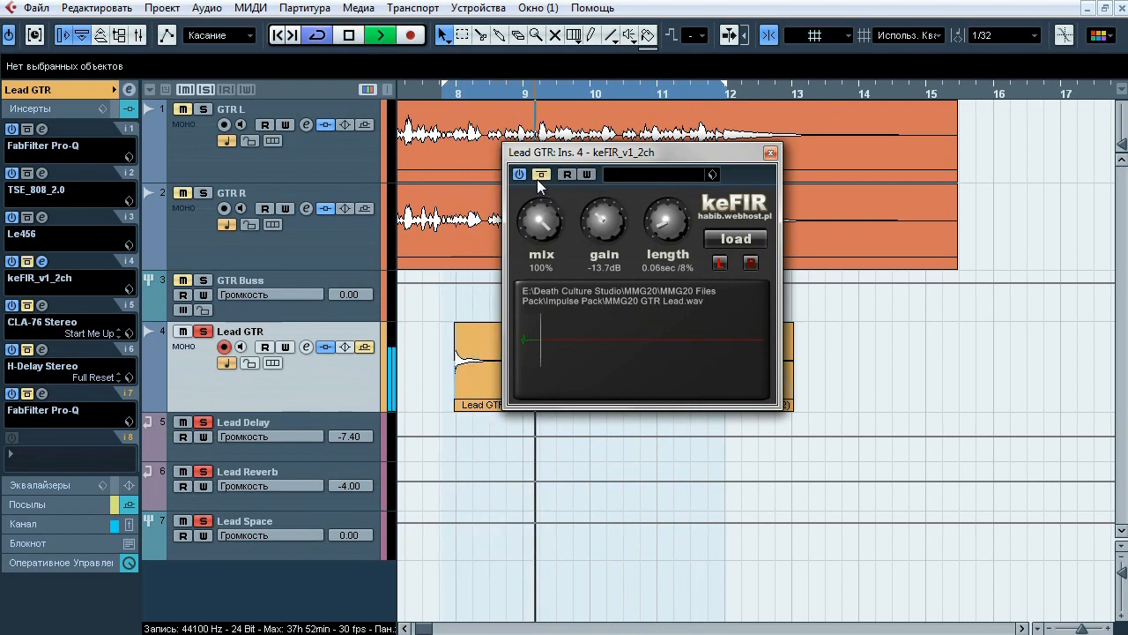
click(540, 175)
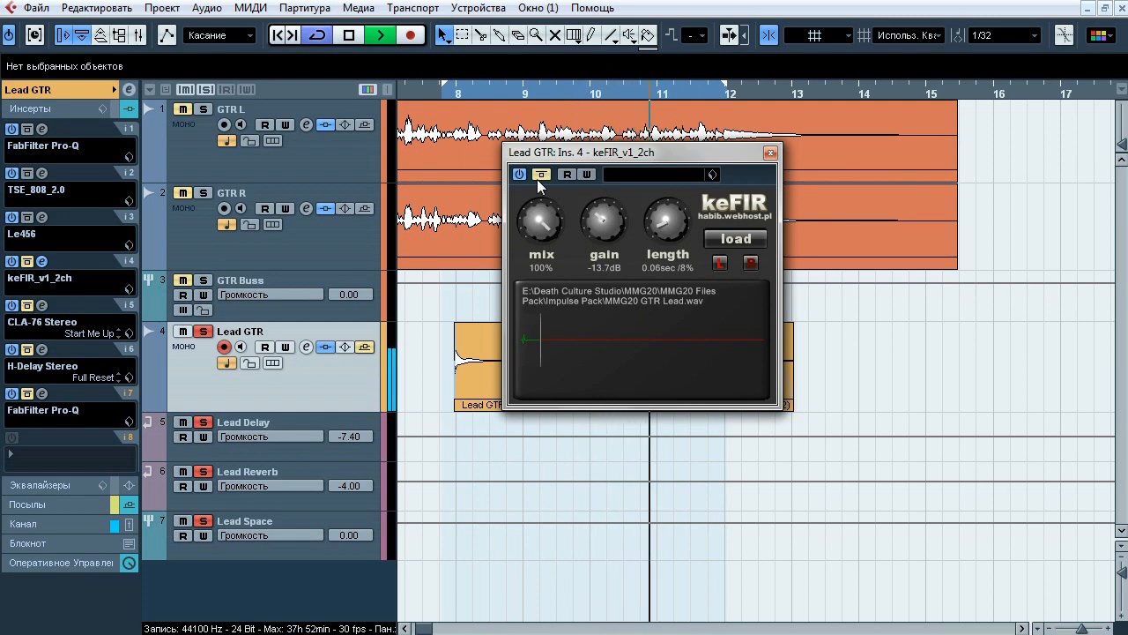
click(537, 178)
key(space)
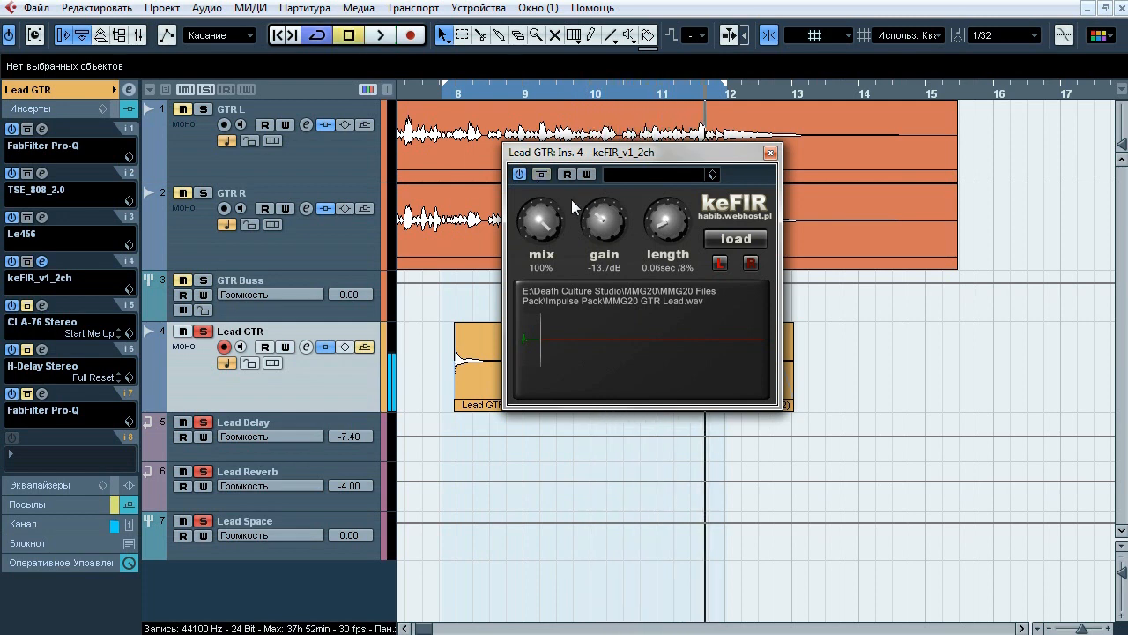
click(770, 153)
- Open the CLA-76 Stereo insert on Lead GTR and play from just before bar 8, switching the compressor between bypassed and active
click(41, 305)
drag(436, 123, 439, 150)
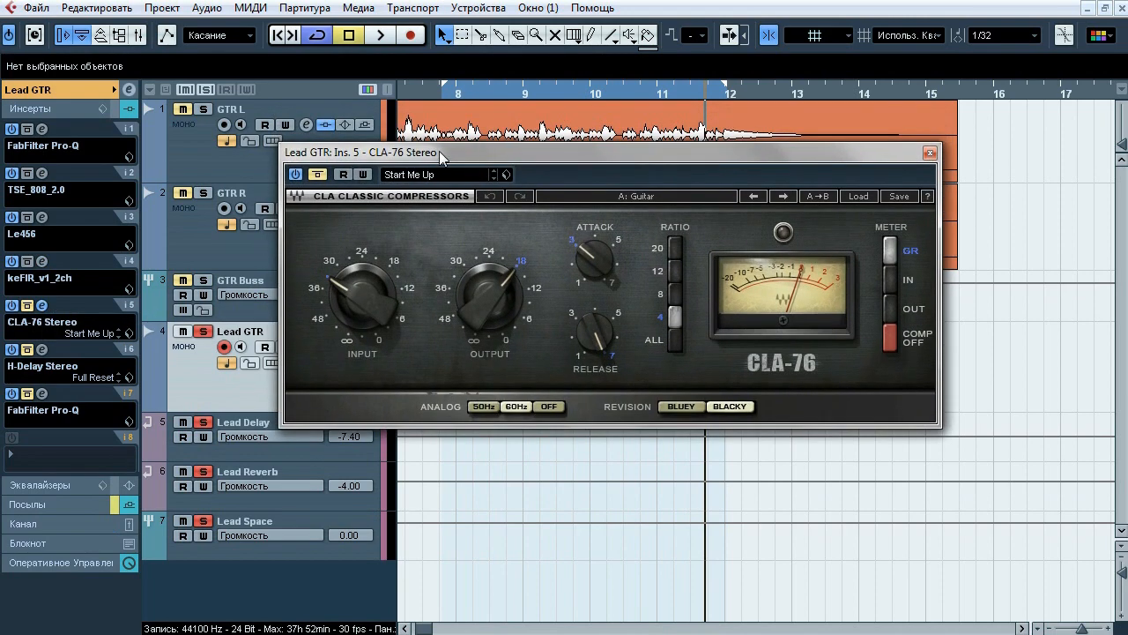
click(443, 92)
key(space)
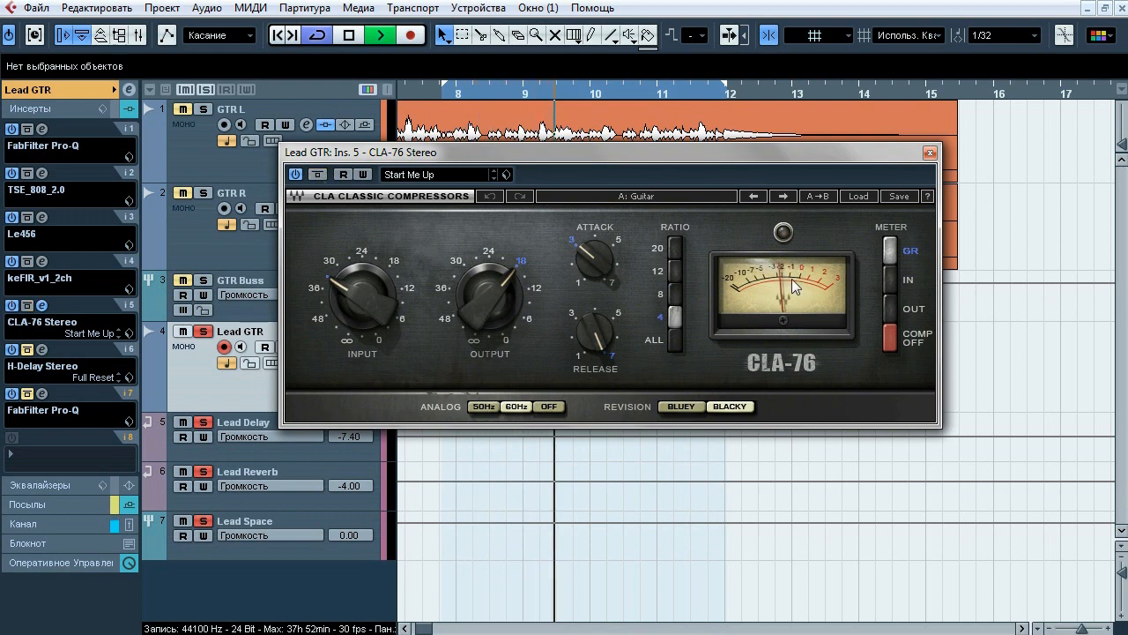
click(318, 174)
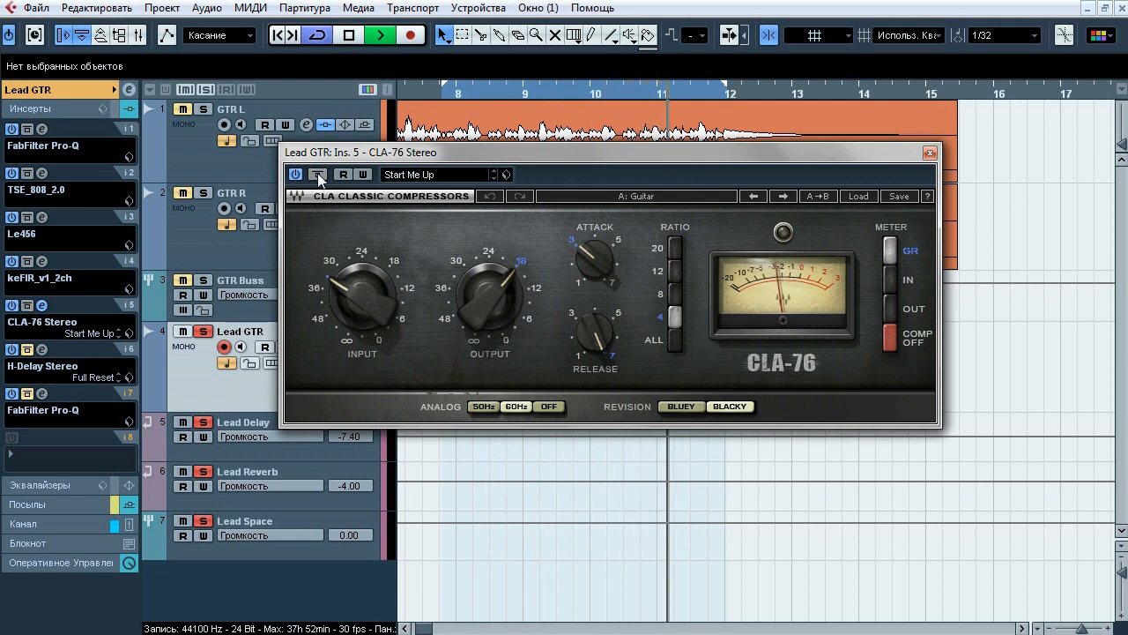
key(space)
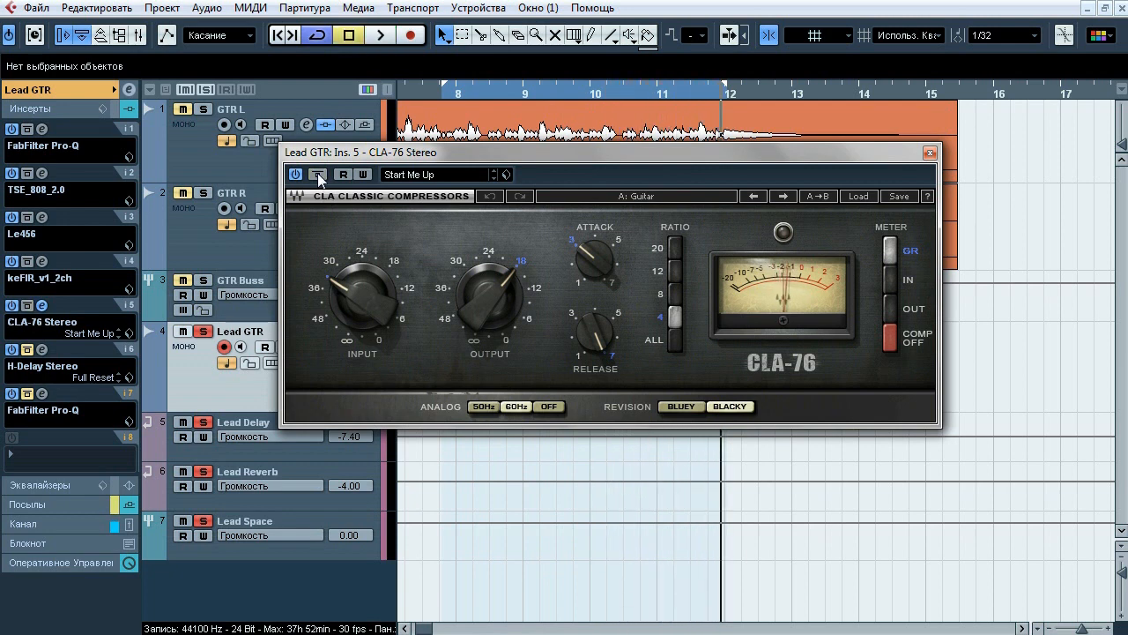
- Replay Lead GTR from bar 8 to compare the CLA-76 compressor bypassed and active once more, closing the plugin at the end
click(459, 101)
key(space)
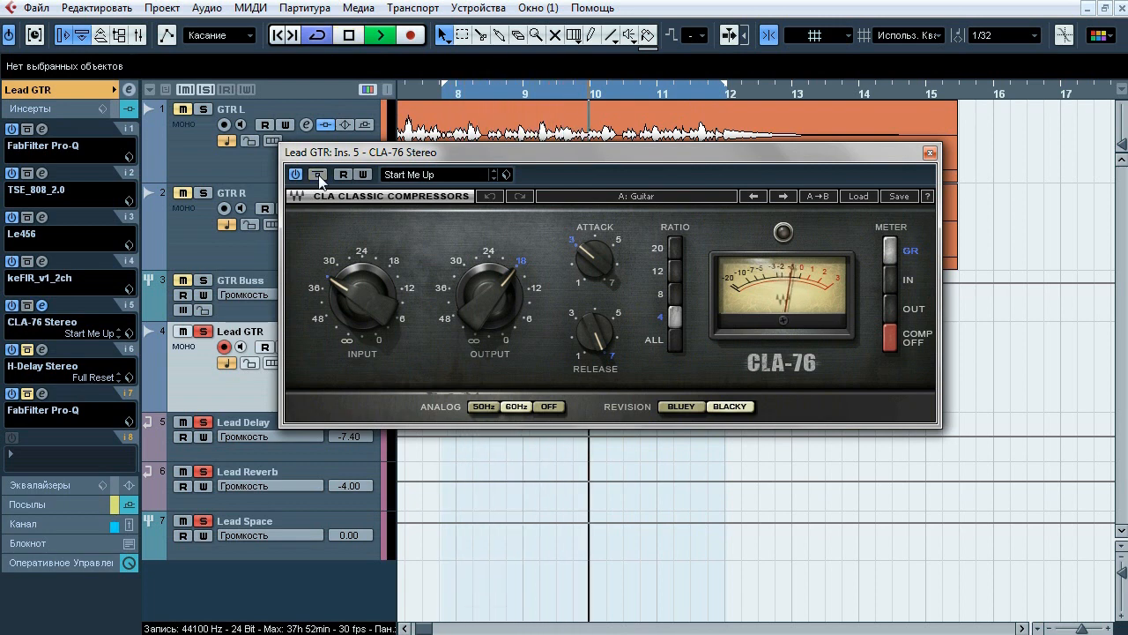
click(319, 175)
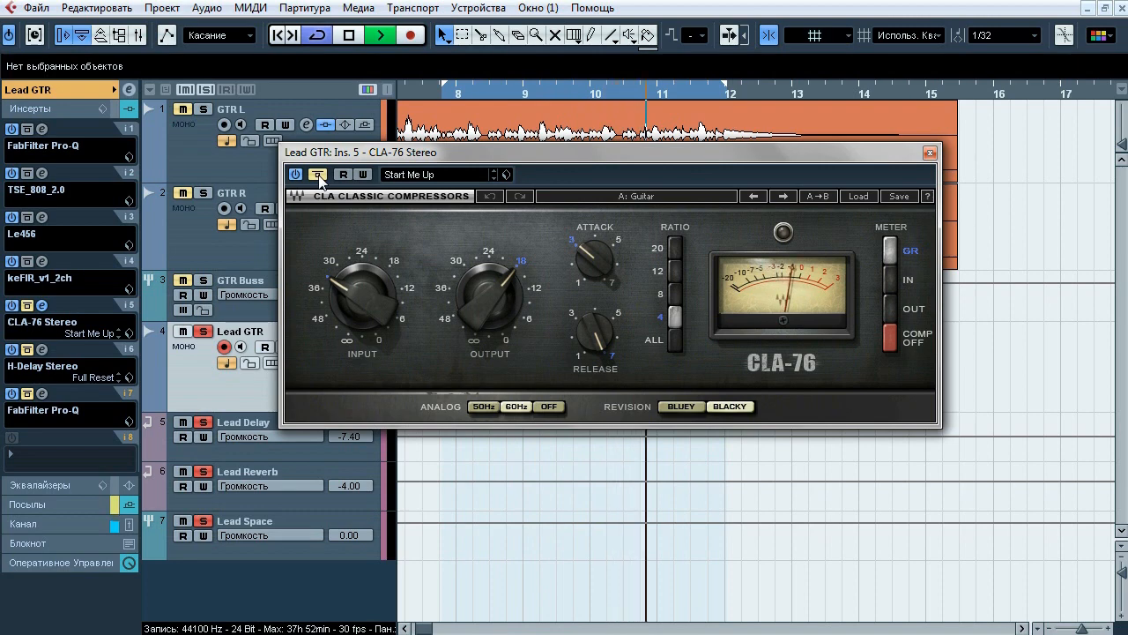
click(319, 176)
key(space)
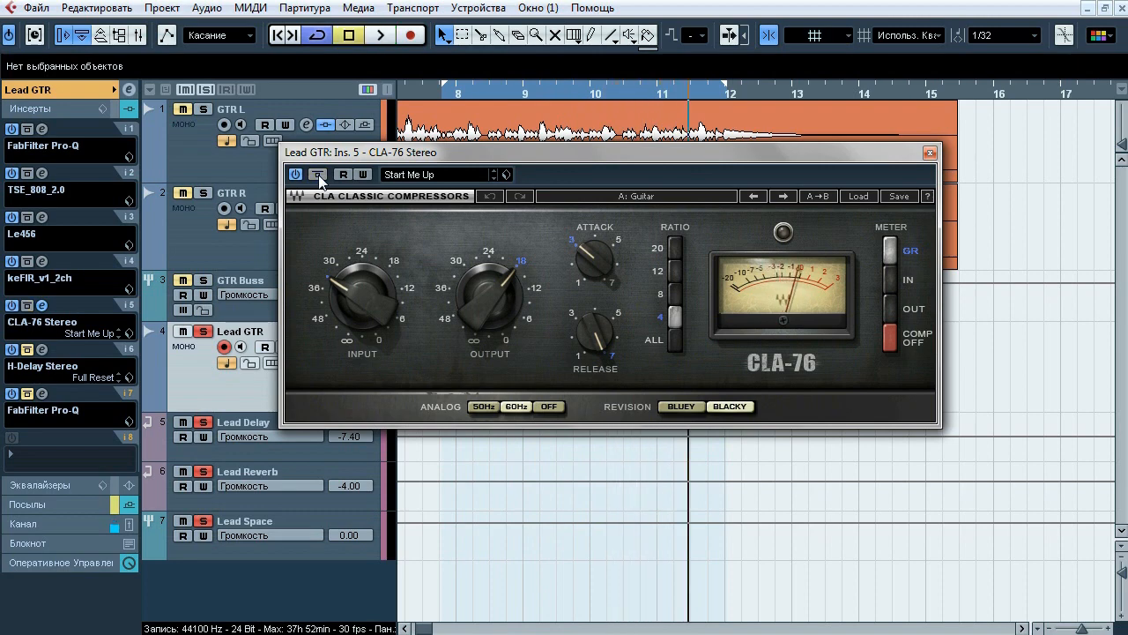
click(45, 304)
- Open the H-Delay Stereo insert on Lead GTR and compare it bypassed and active, repeatedly stopping playback to hear the echoes, closing it at the end
click(42, 349)
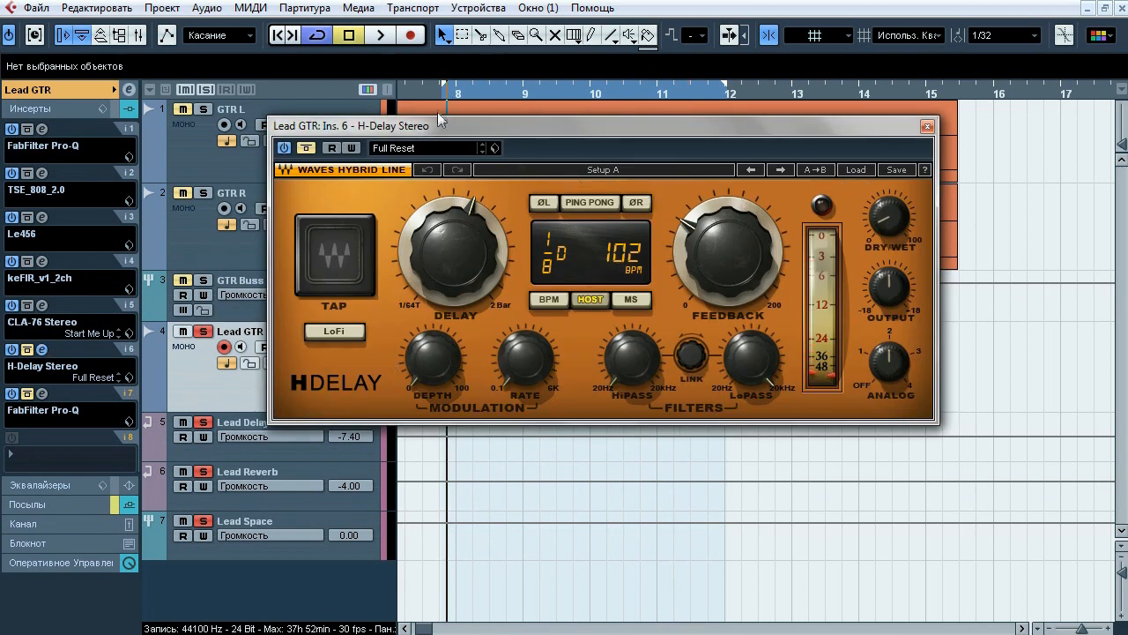
key(space)
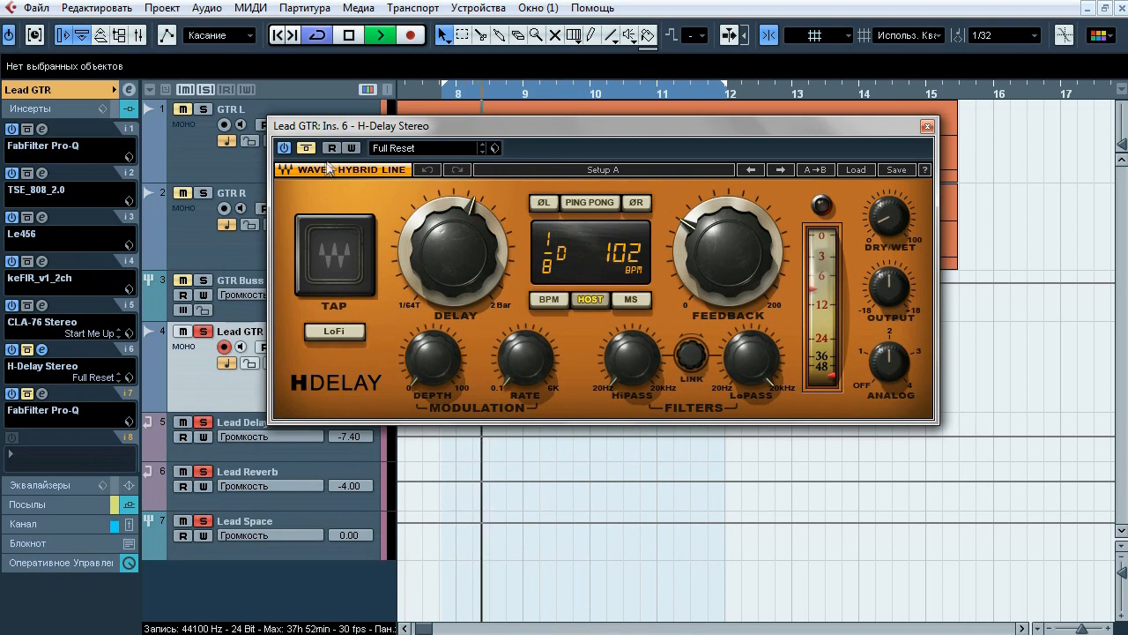
key(space)
key(space)
key(space)
key(space)
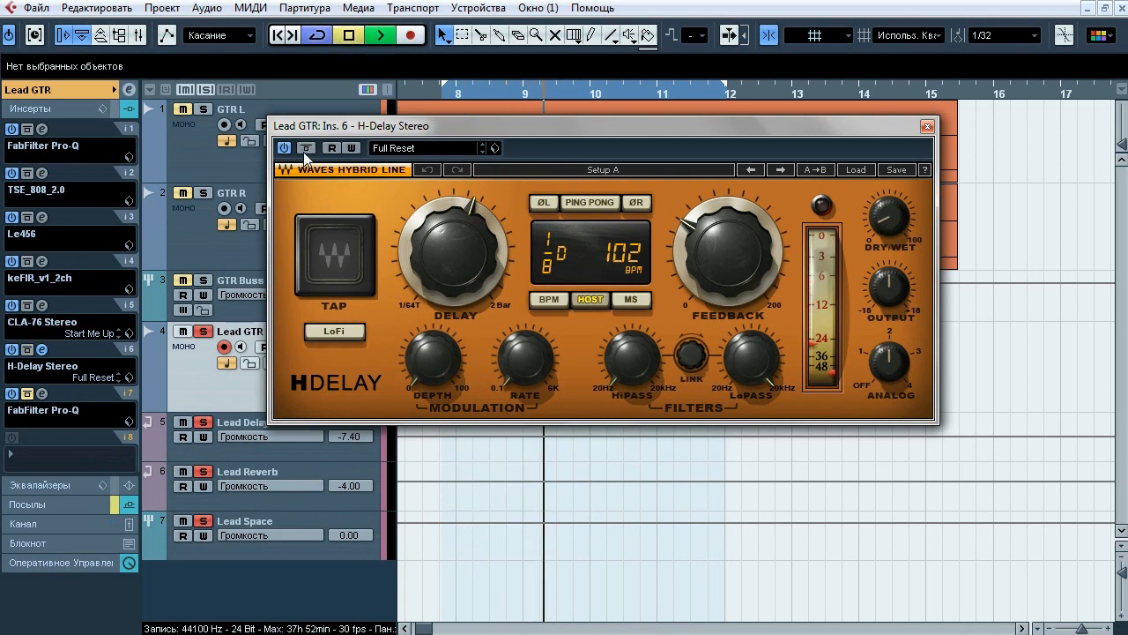
key(space)
click(305, 148)
key(space)
key(space)
key(space)
key(space)
click(304, 152)
key(space)
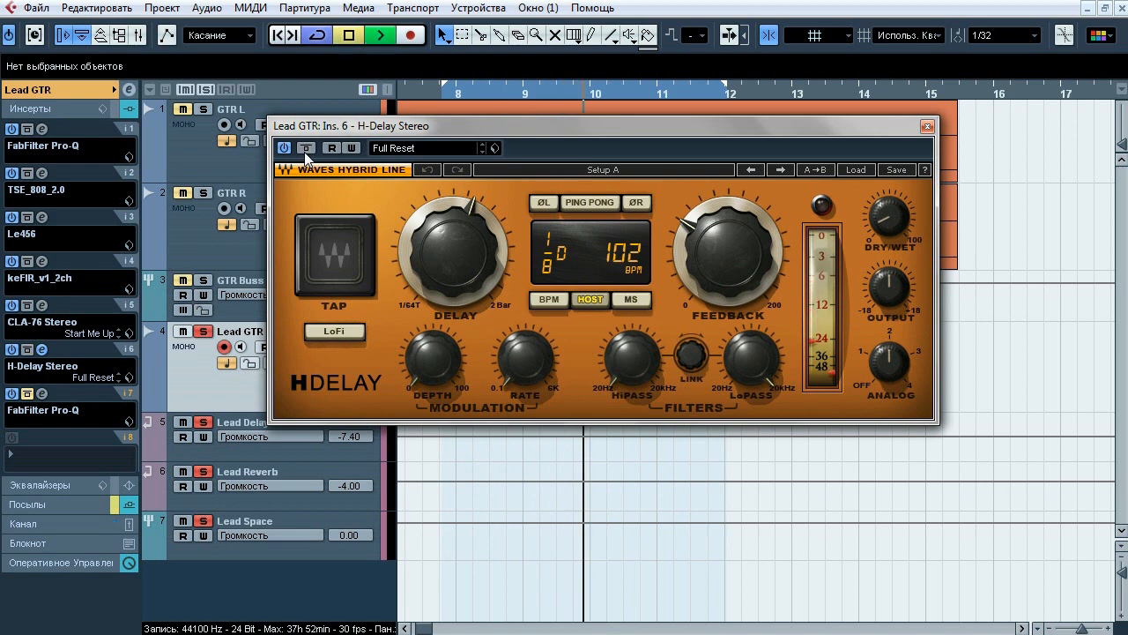
key(space)
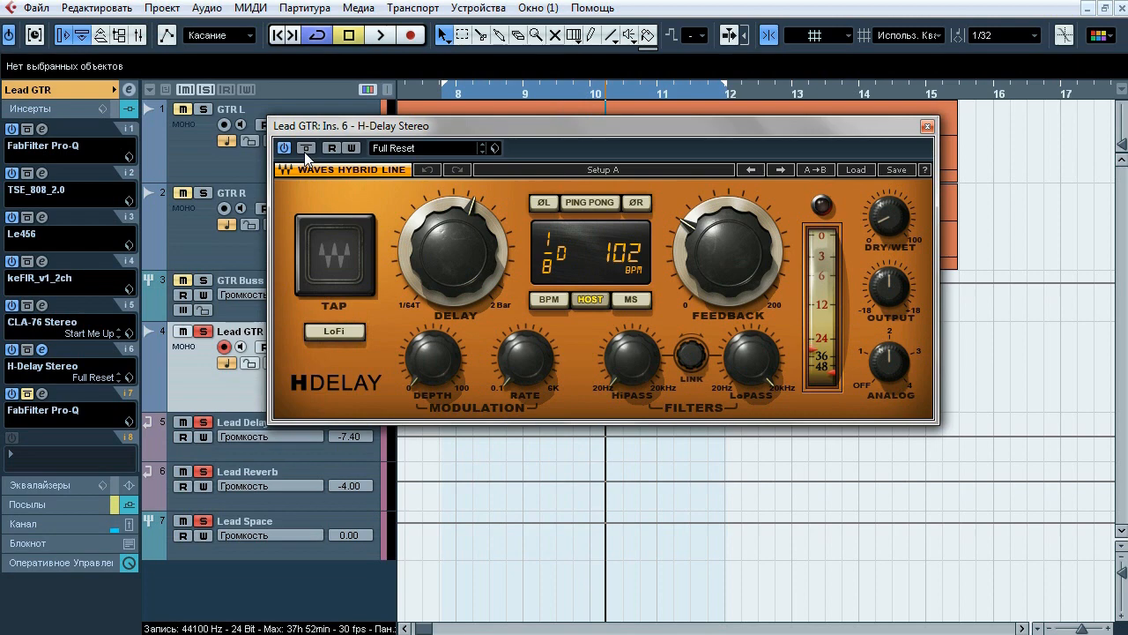
click(41, 348)
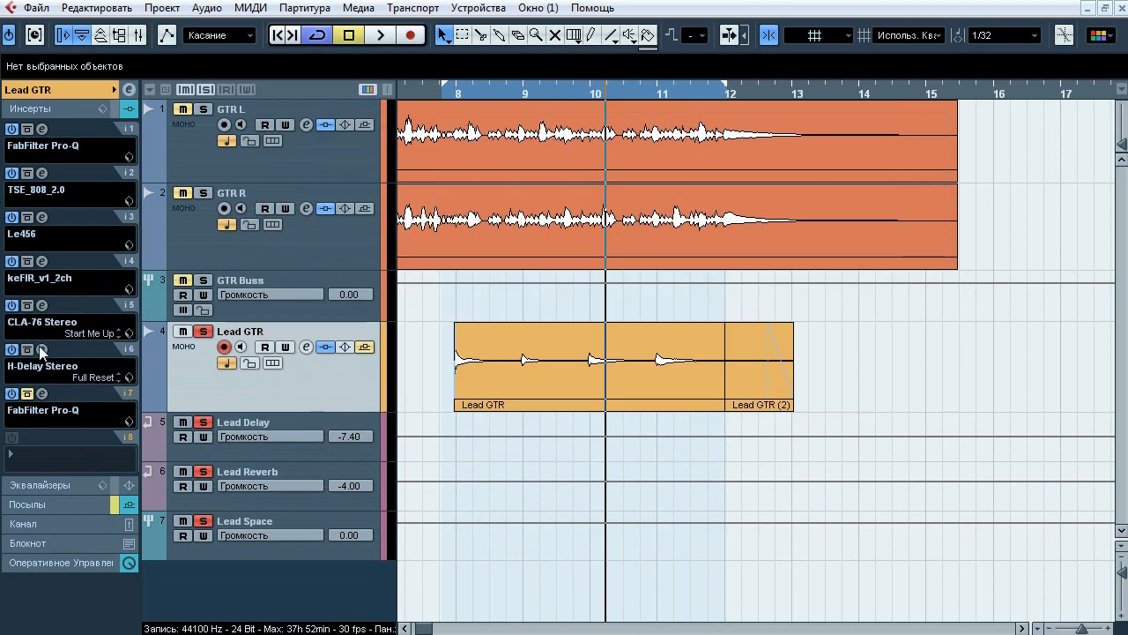
- Open the FabFilter Pro-Q in insert 7 of Lead GTR and play from bar 8, comparing the EQ bypassed and active
click(41, 393)
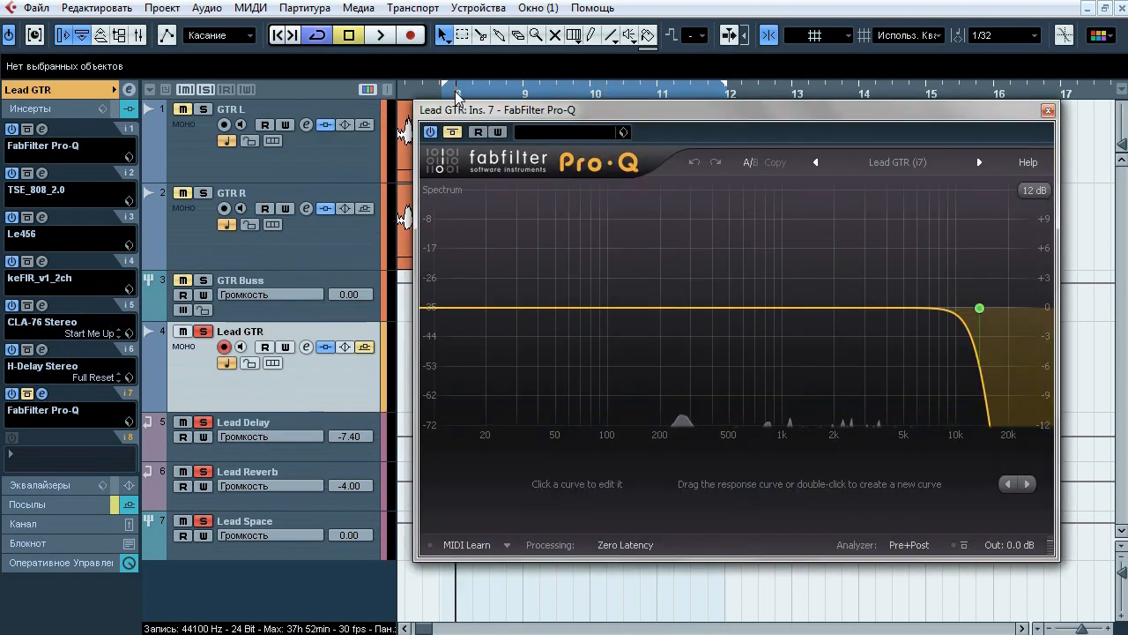
mouse_move(987, 330)
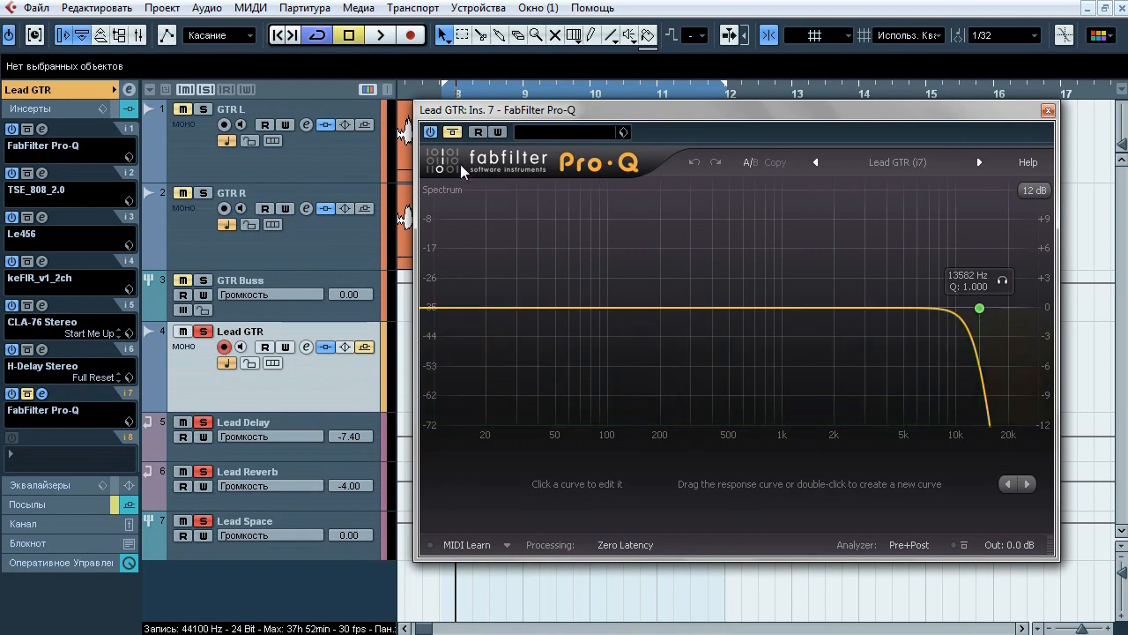
key(space)
click(452, 133)
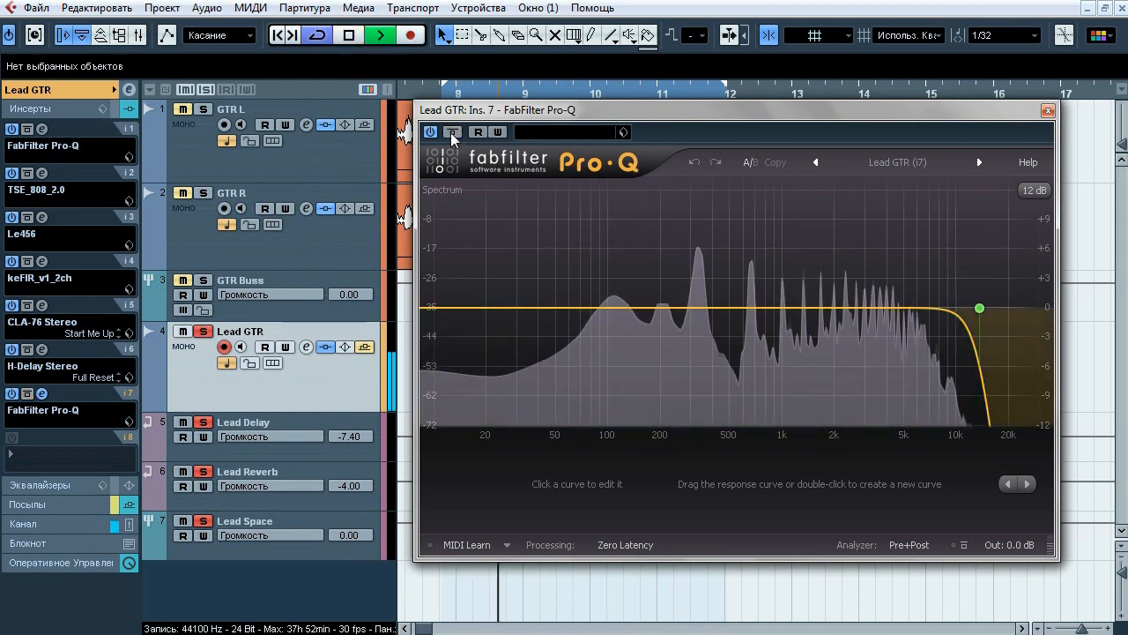
click(452, 133)
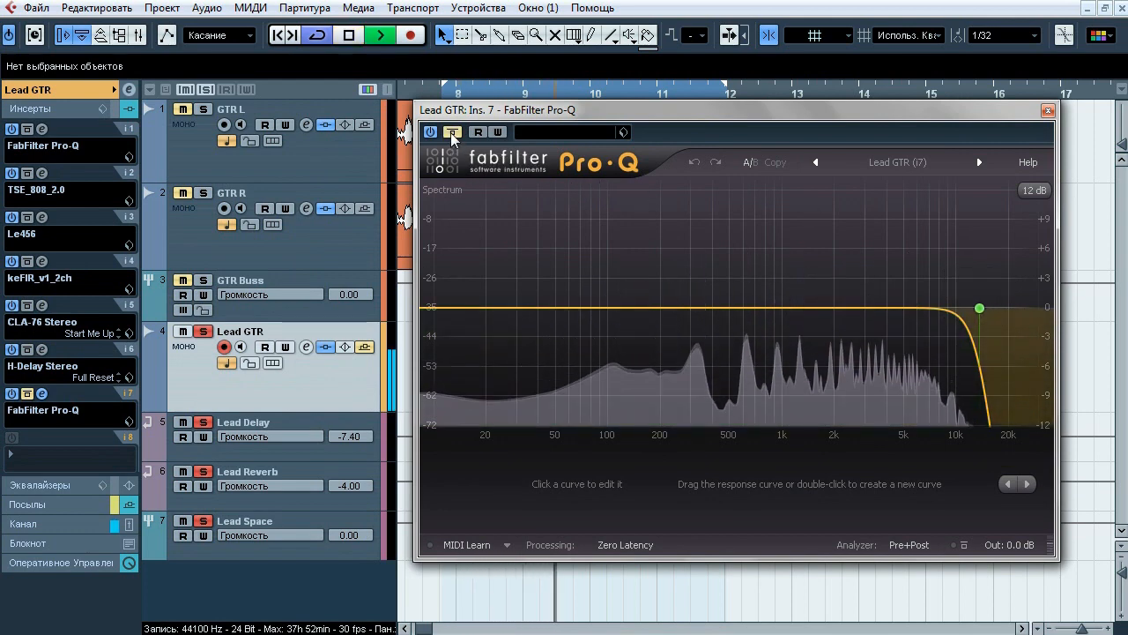
click(452, 132)
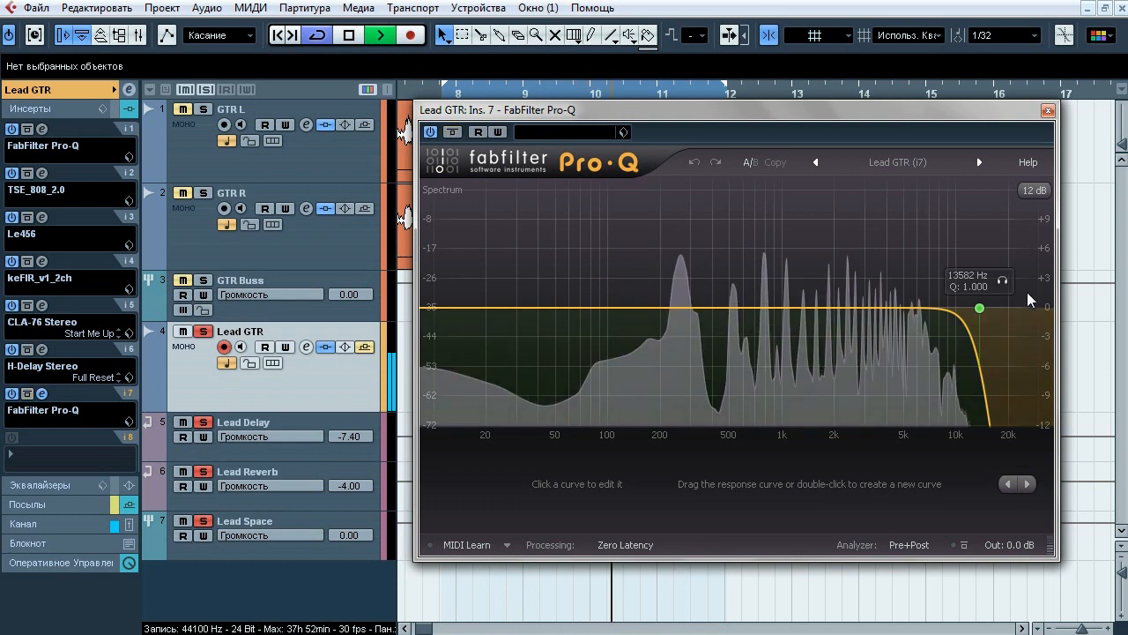
- Audition the Pro-Q high-cut band on its own, then replay with the EQ bypassed and active, stopping playback and closing the plugin
click(1003, 281)
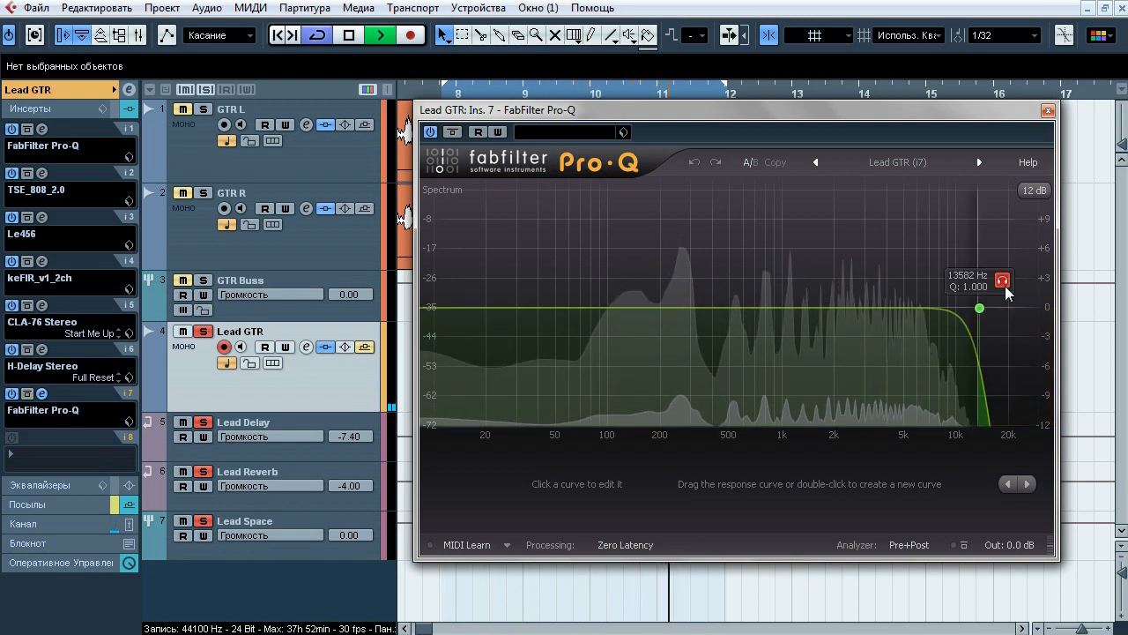
click(1005, 282)
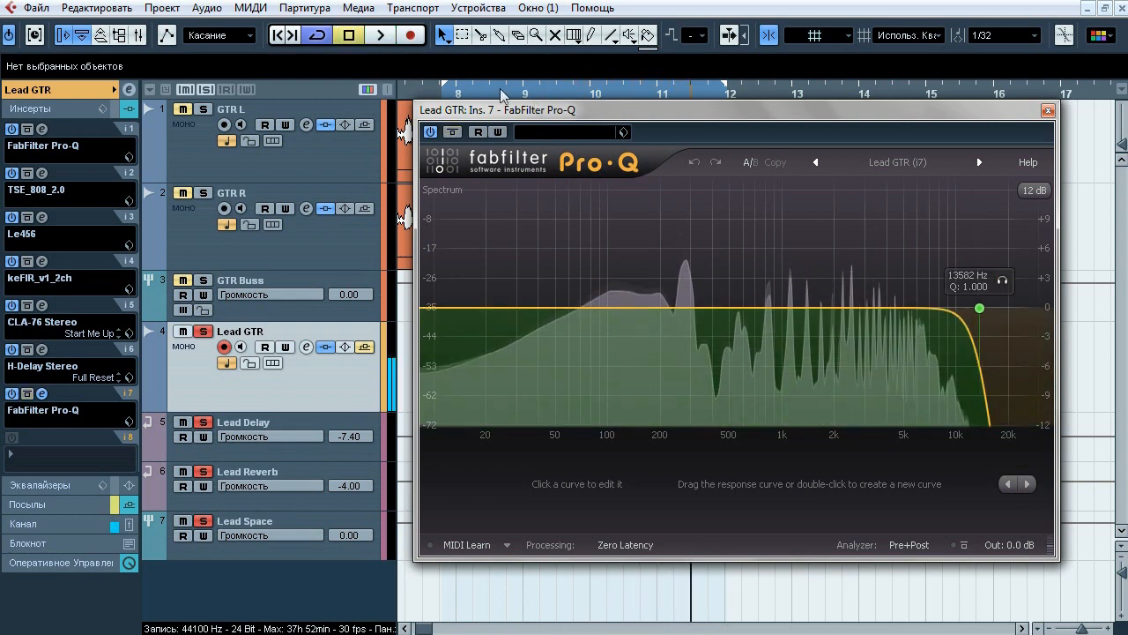
click(448, 133)
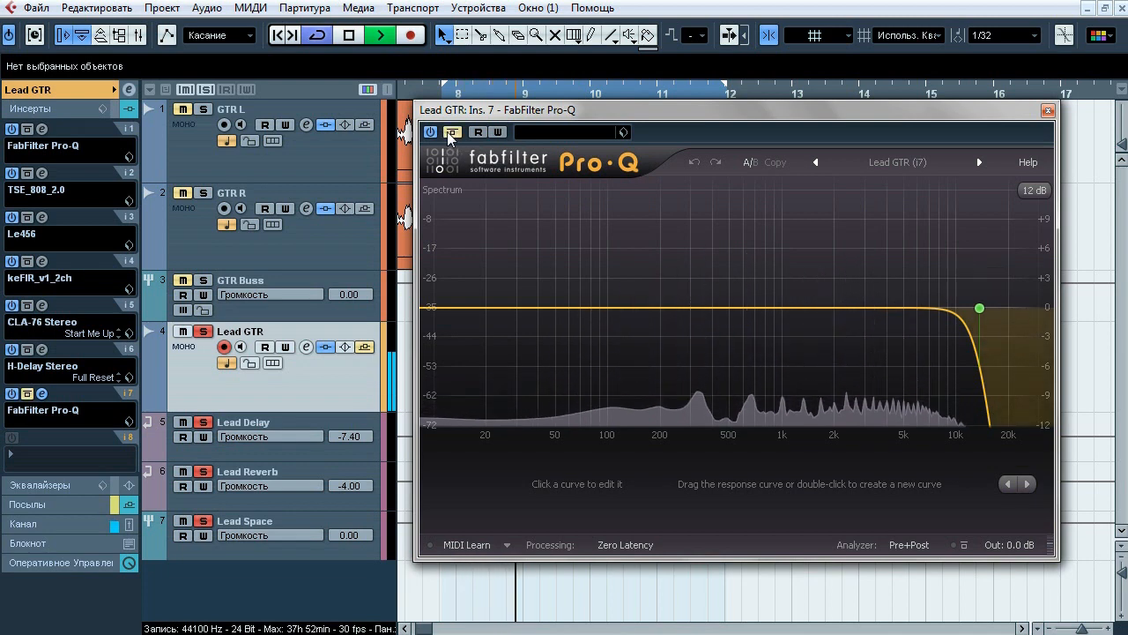
click(451, 132)
key(space)
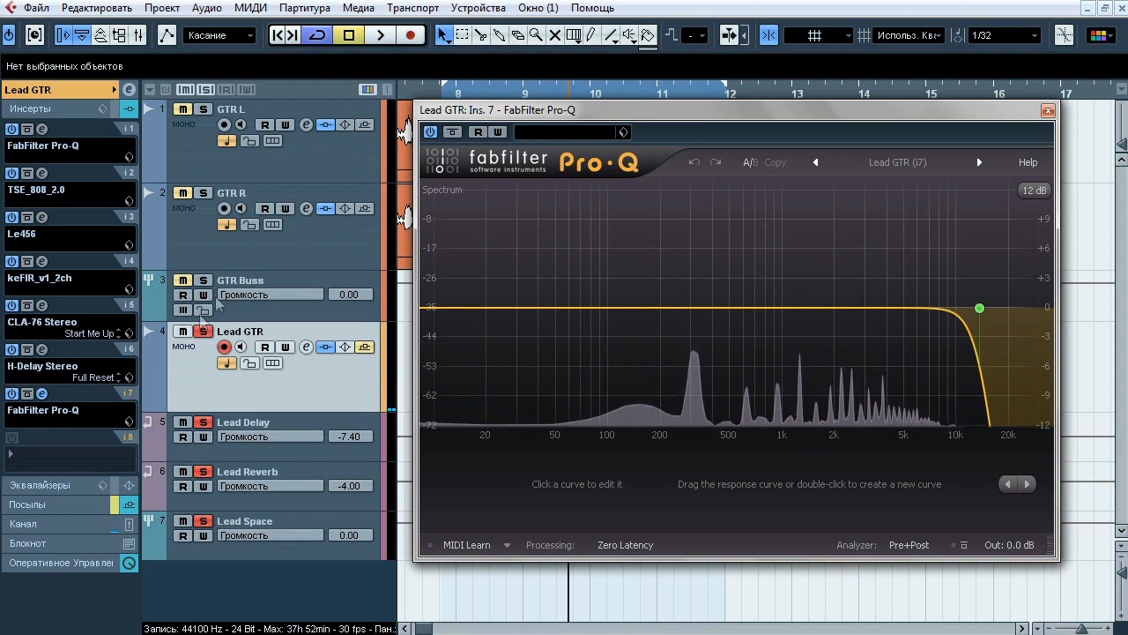
click(41, 393)
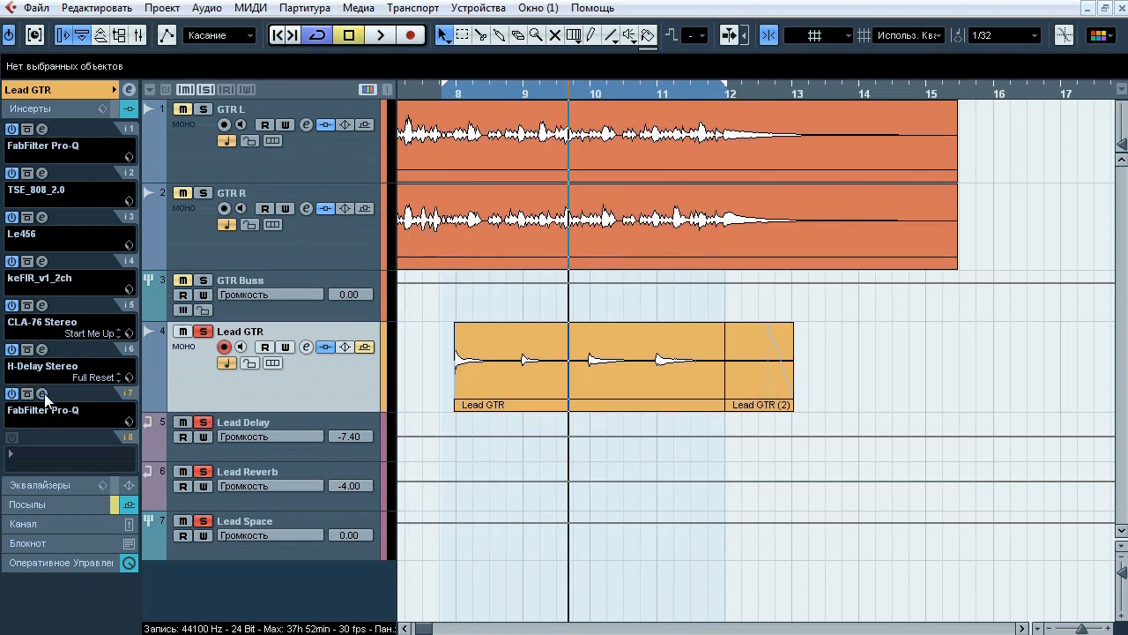
- Show the effect sends of Lead GTR and the insert plugins on the Lead Delay and Lead Reverb channels
click(84, 93)
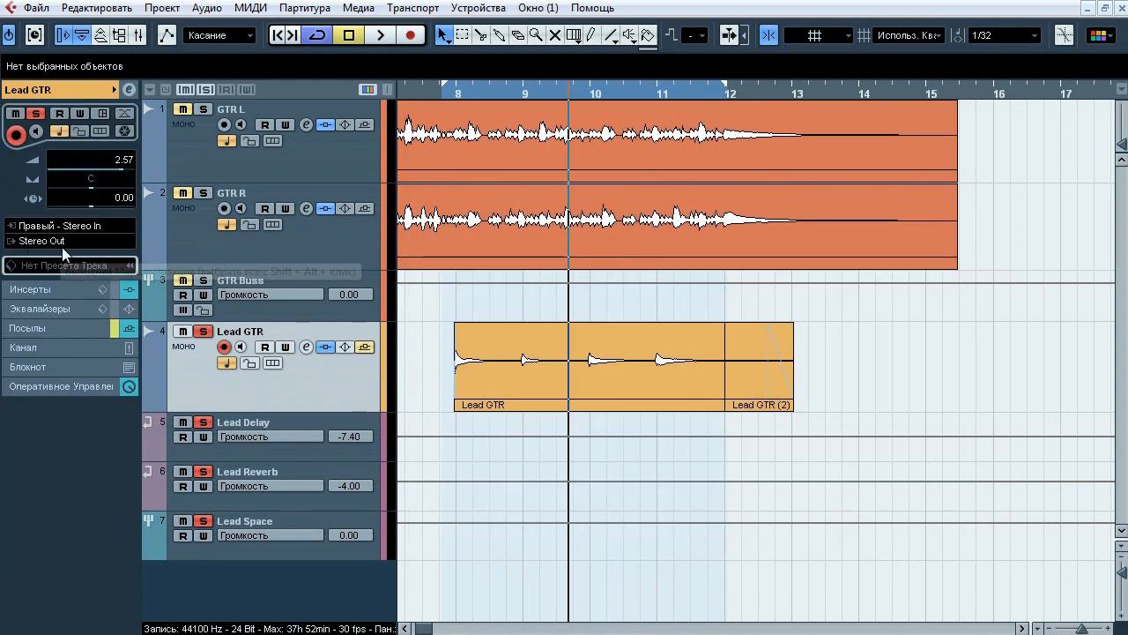
click(80, 329)
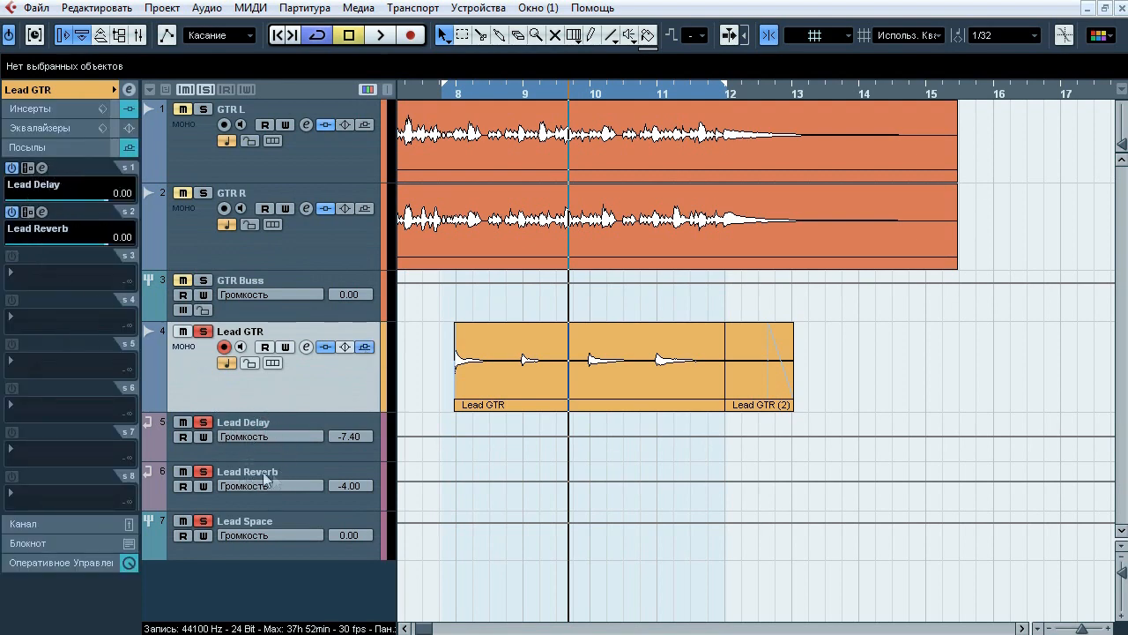
click(295, 422)
click(62, 231)
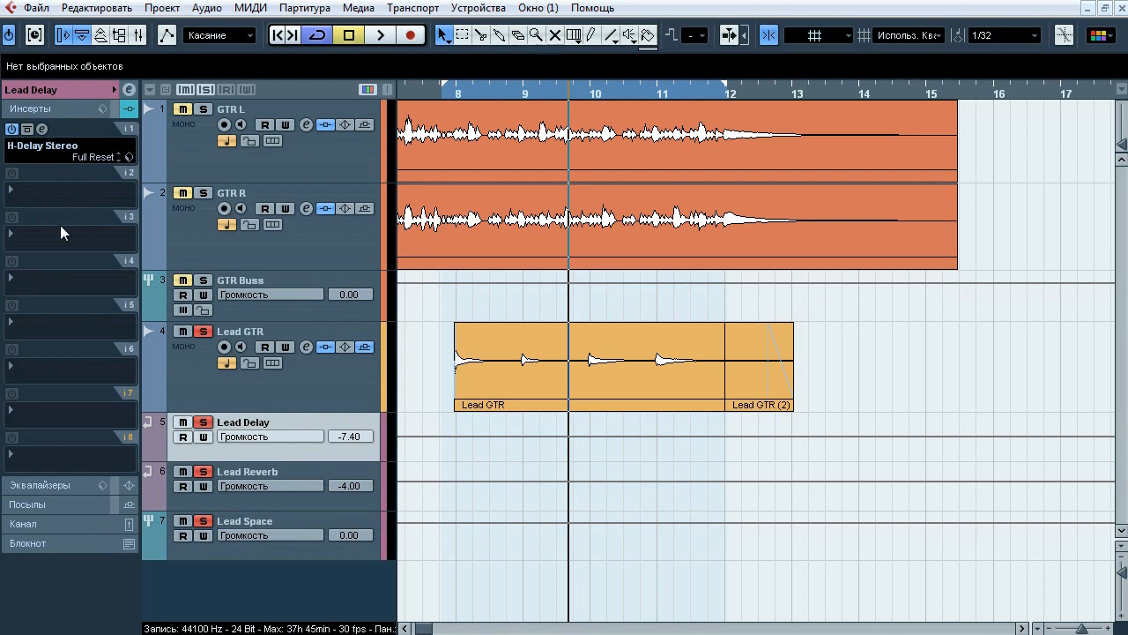
click(265, 475)
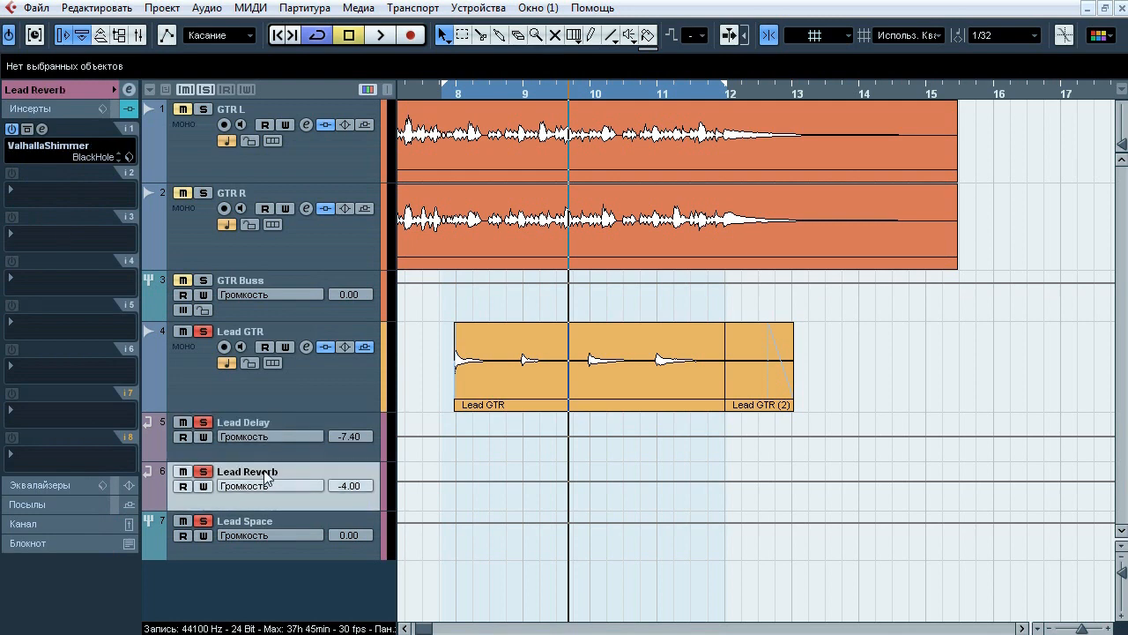
- Play Lead GTR from bar 8 with Lead Reverb silenced, toggling the Lead Delay solo to compare the sound with and without delay
click(457, 100)
click(249, 423)
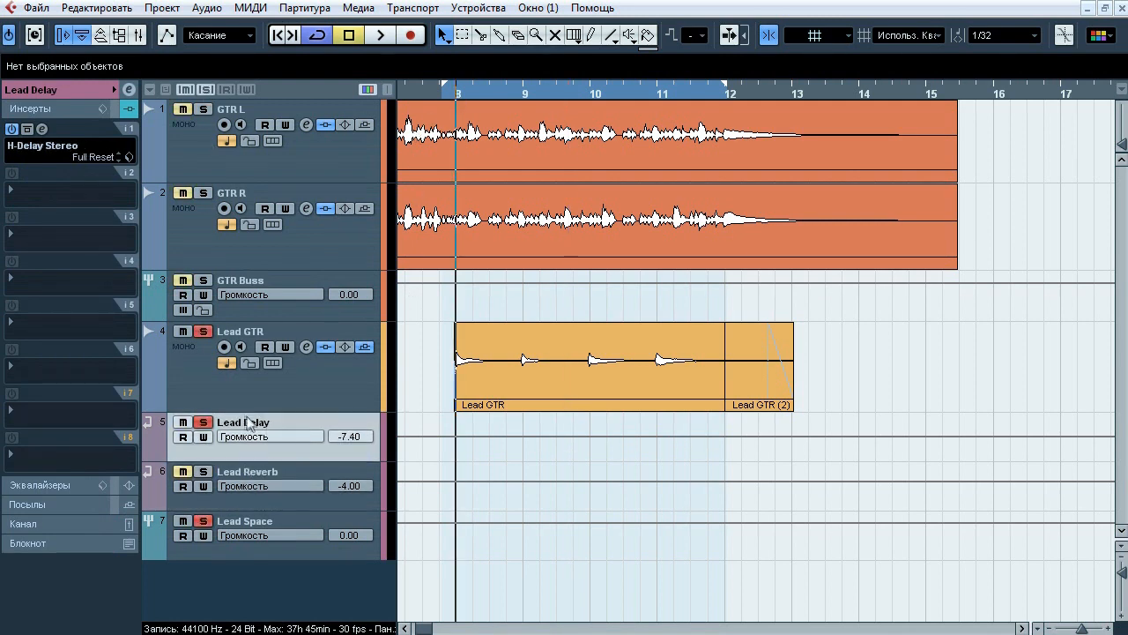
key(space)
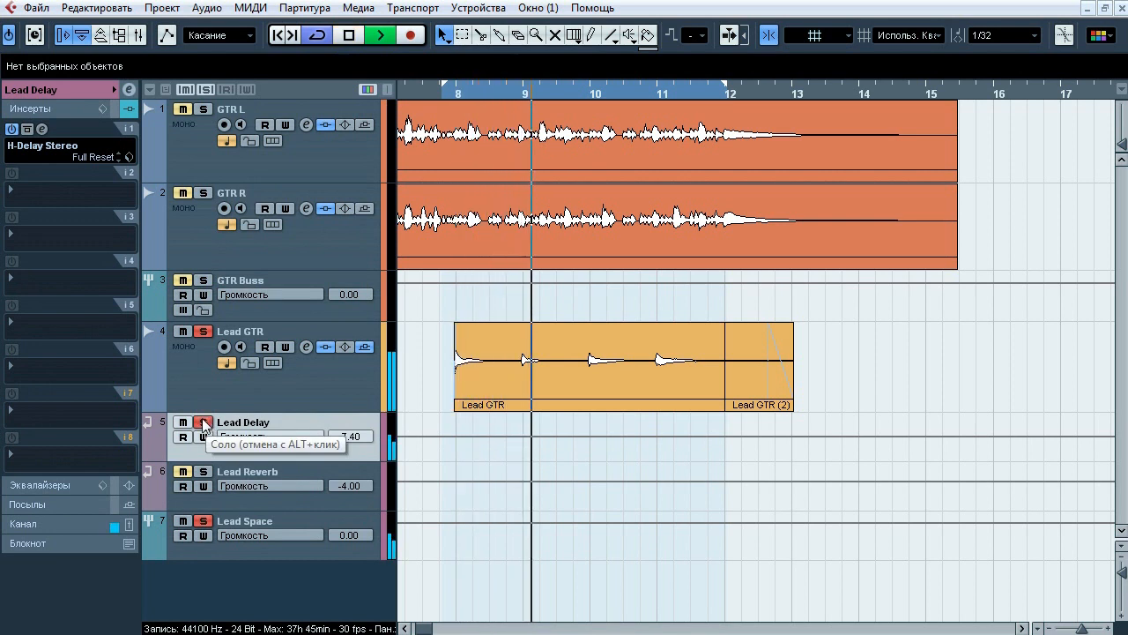
click(204, 424)
click(203, 424)
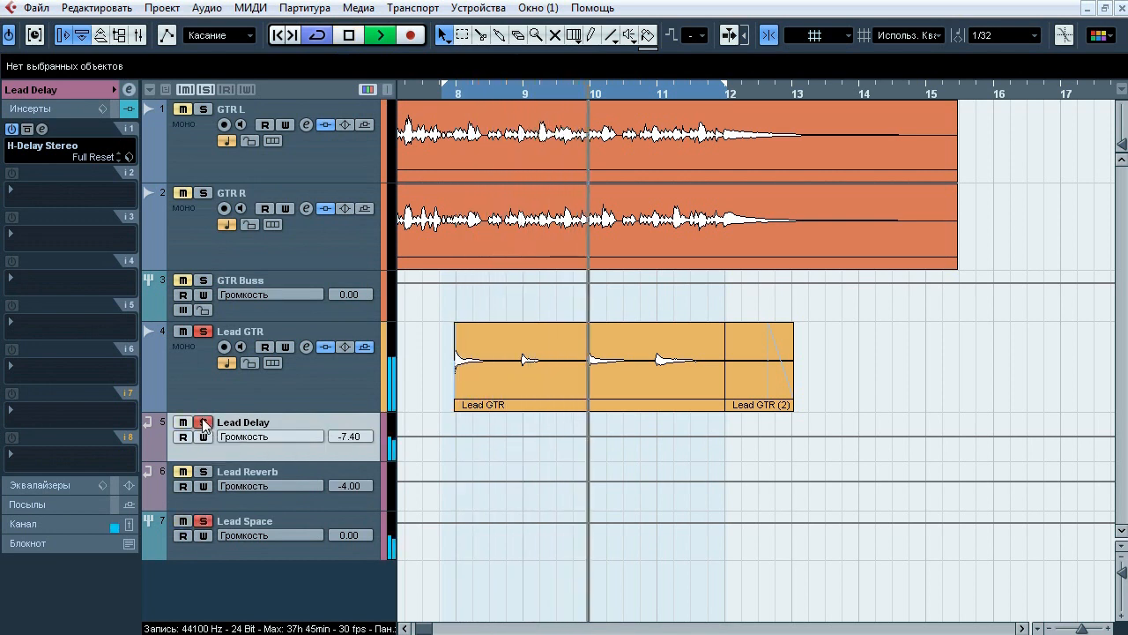
- Open the H-Delay Stereo insert on Lead Delay and compare the lead with and without that channel soloed, stopping and closing the plugin
click(41, 130)
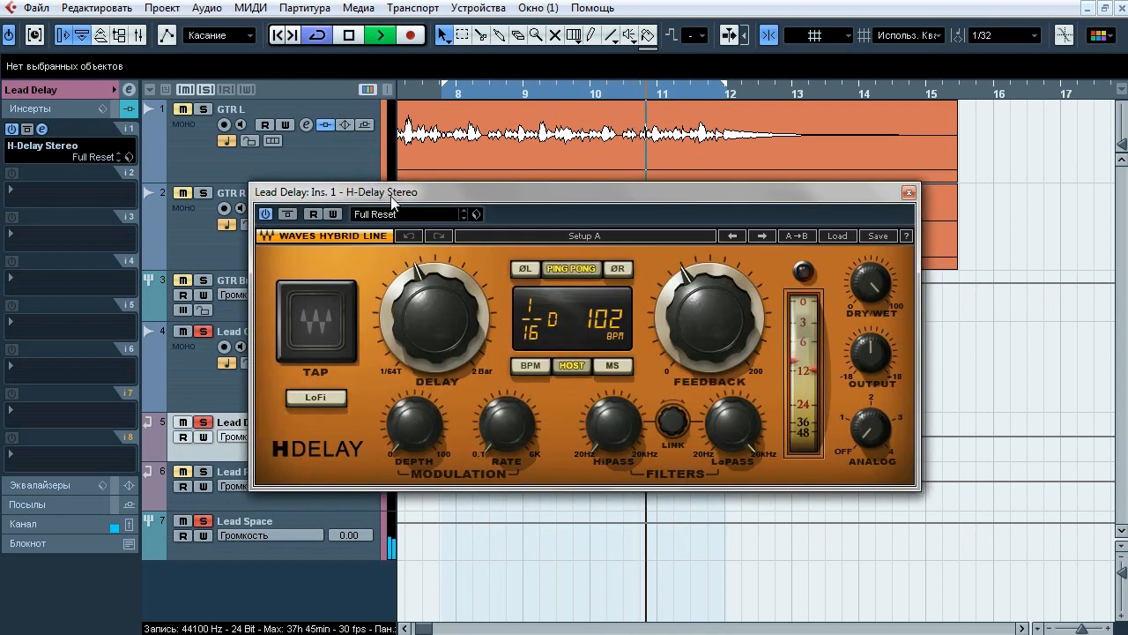
click(204, 423)
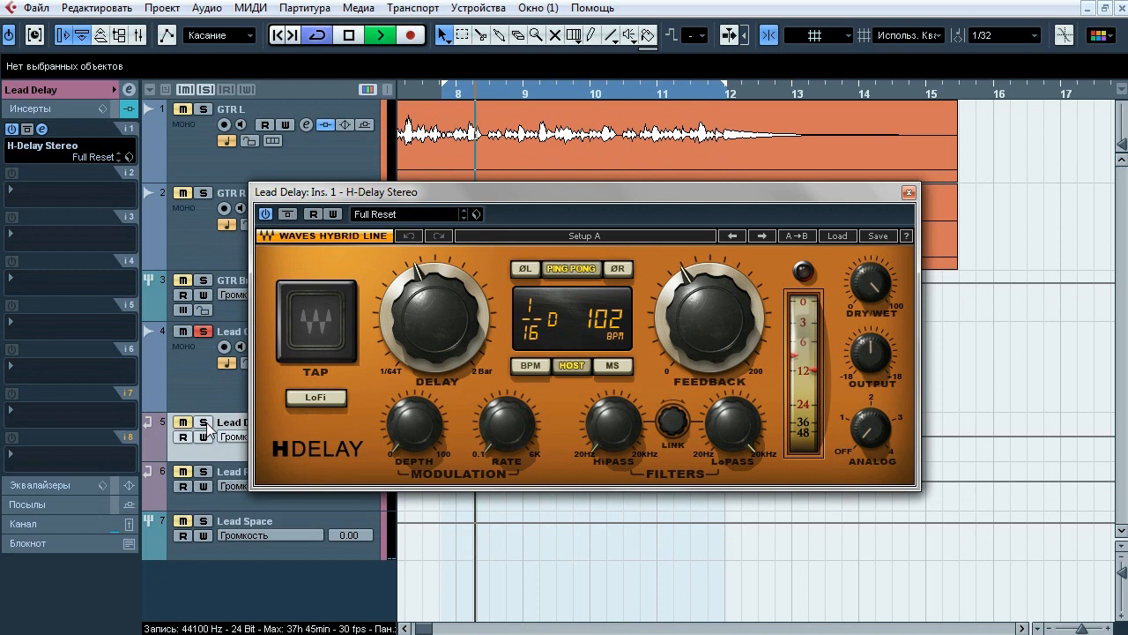
click(204, 422)
mouse_move(868, 280)
mouse_move(693, 311)
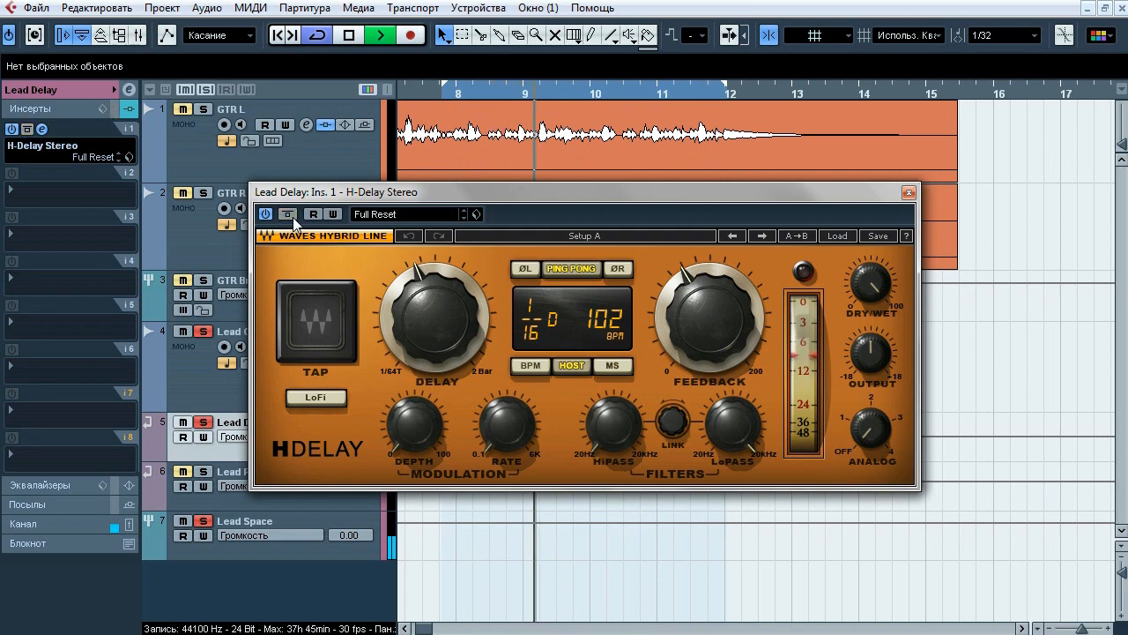
key(space)
click(909, 193)
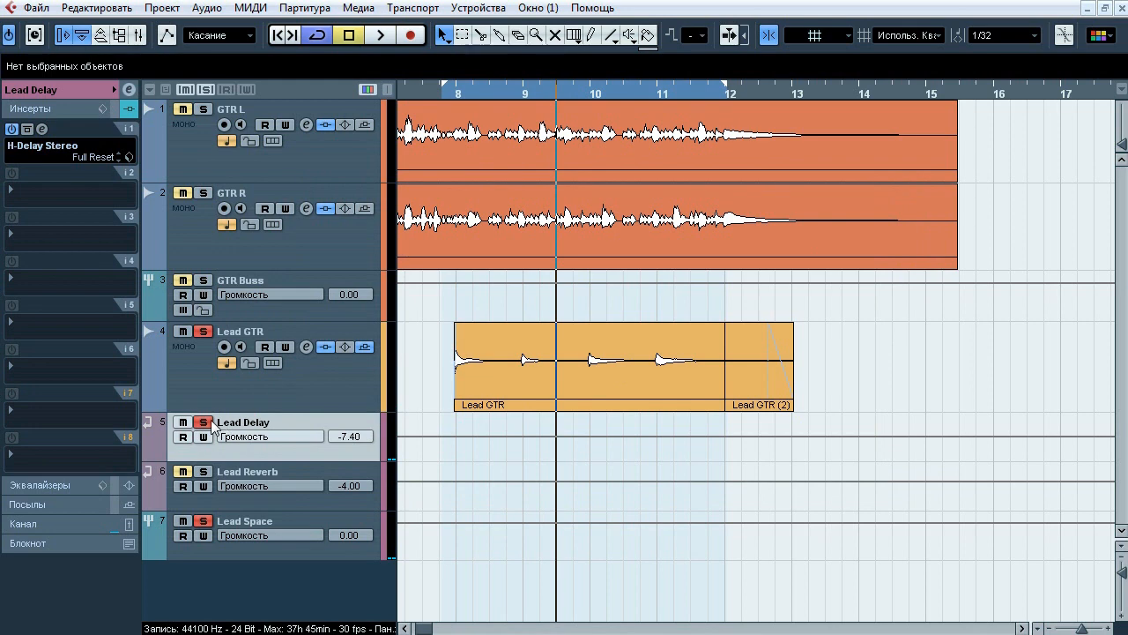
- Open the ValhallaShimmer insert on Lead Reverb and play Lead GTR with the reverb soloed and Lead Delay silenced
click(203, 332)
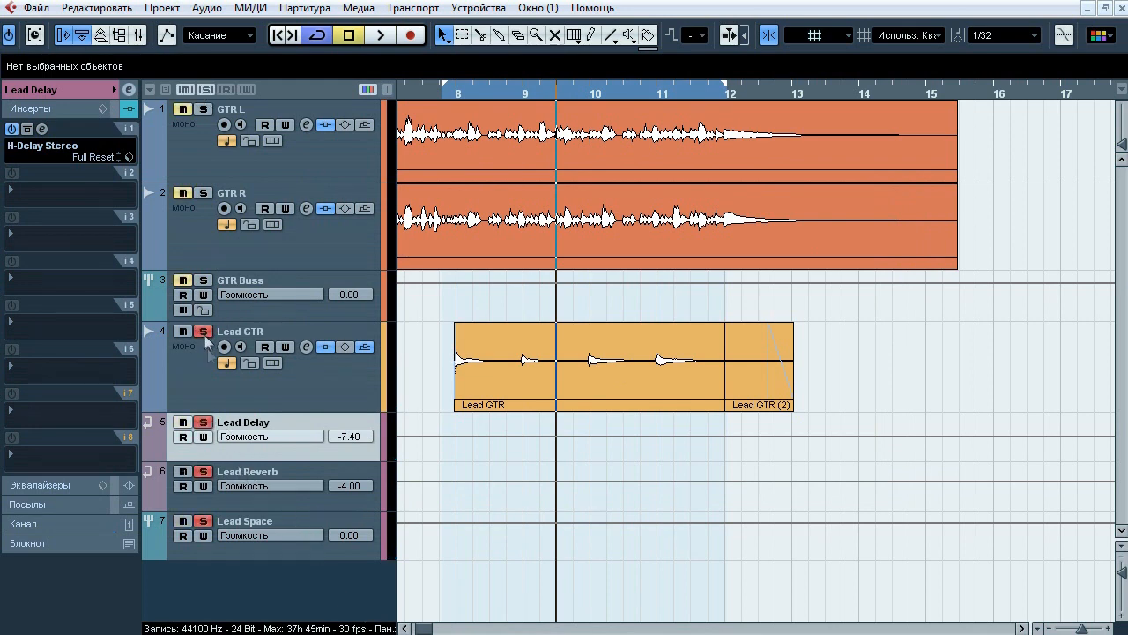
click(238, 473)
click(42, 129)
key(space)
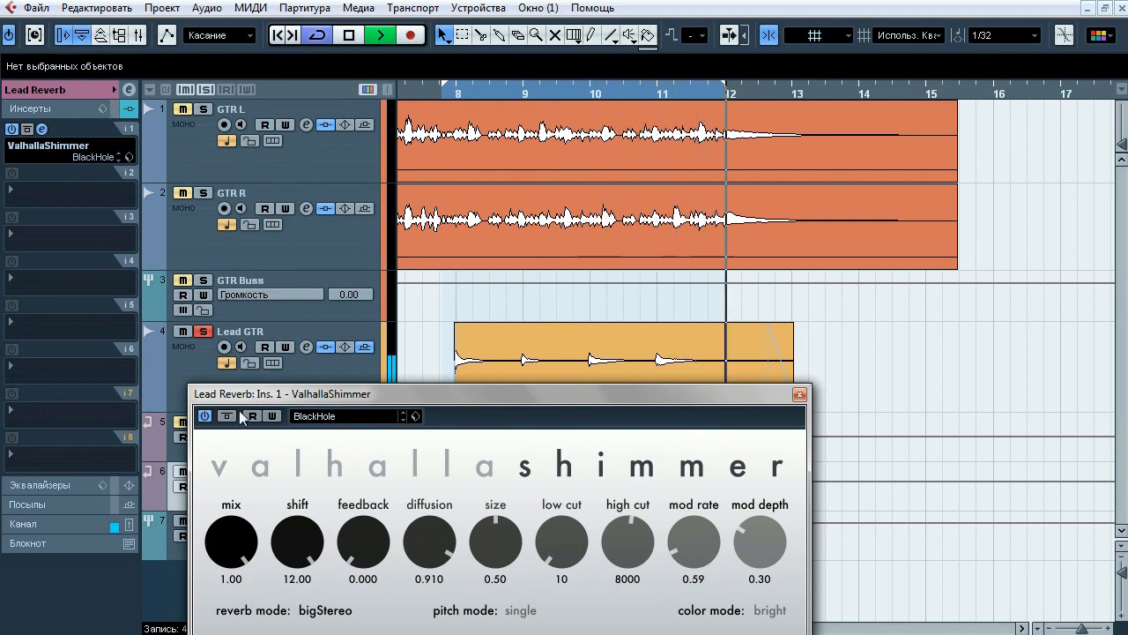
click(80, 88)
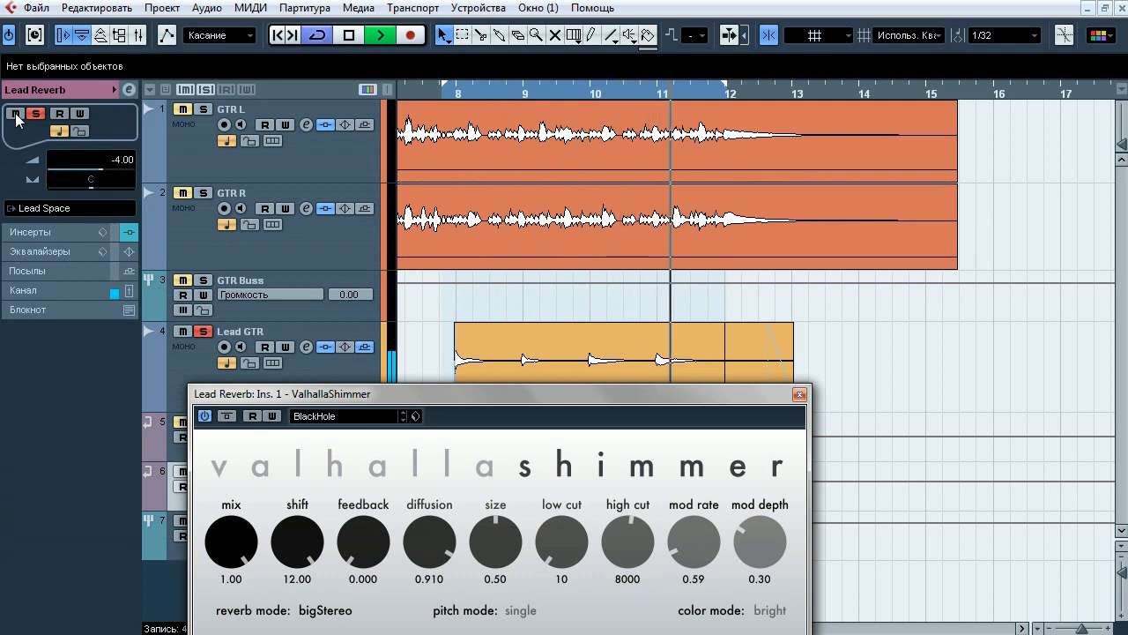
click(41, 230)
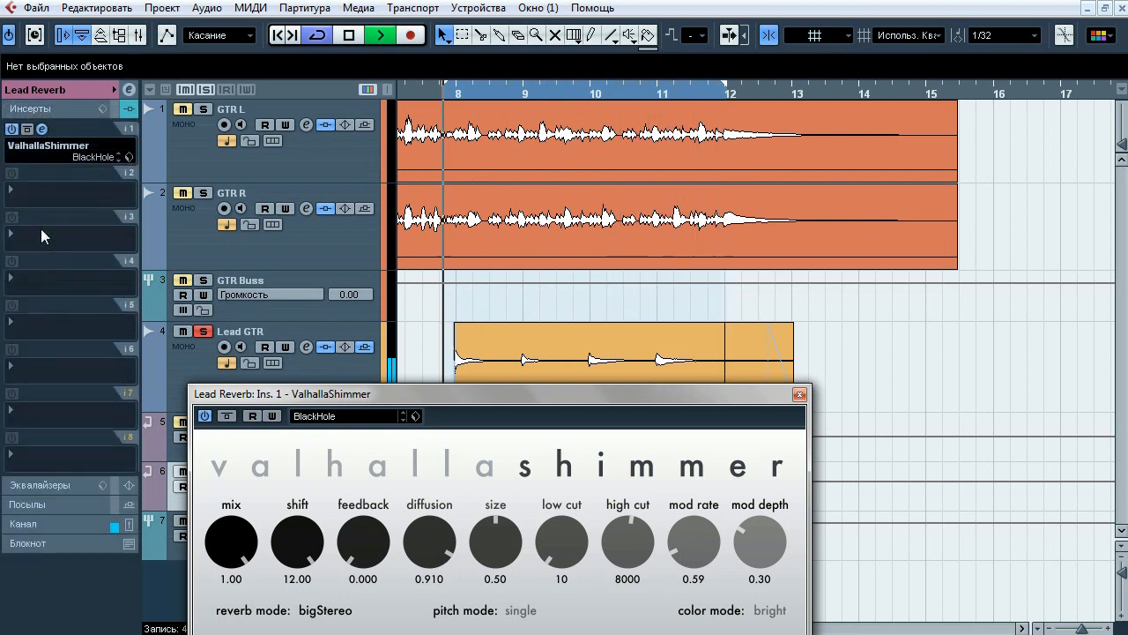
click(40, 129)
click(203, 422)
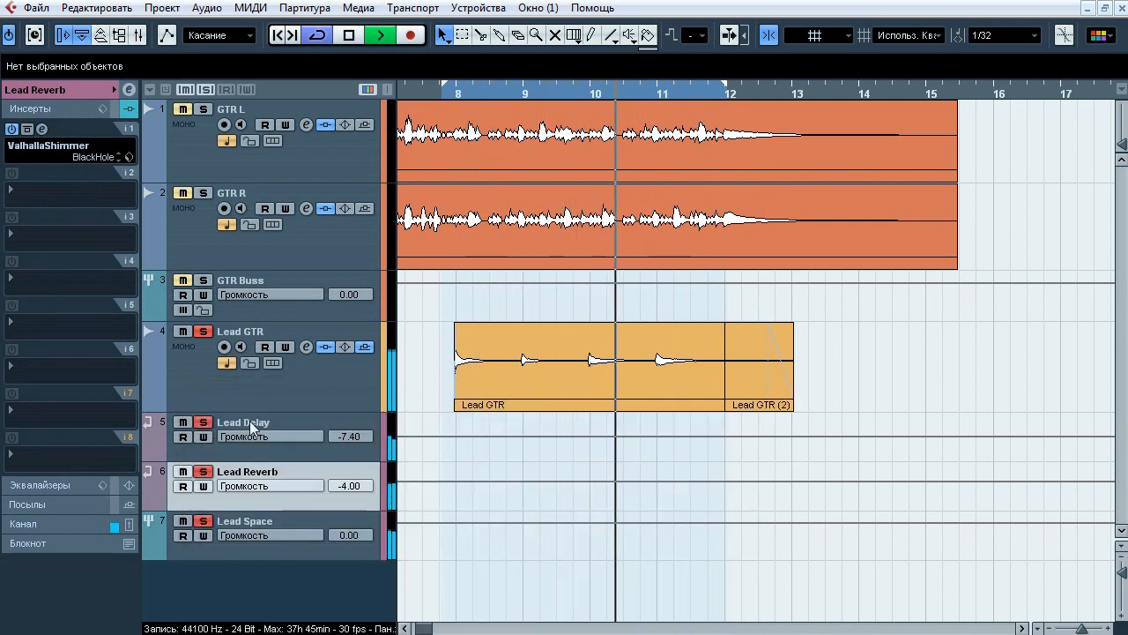
key(space)
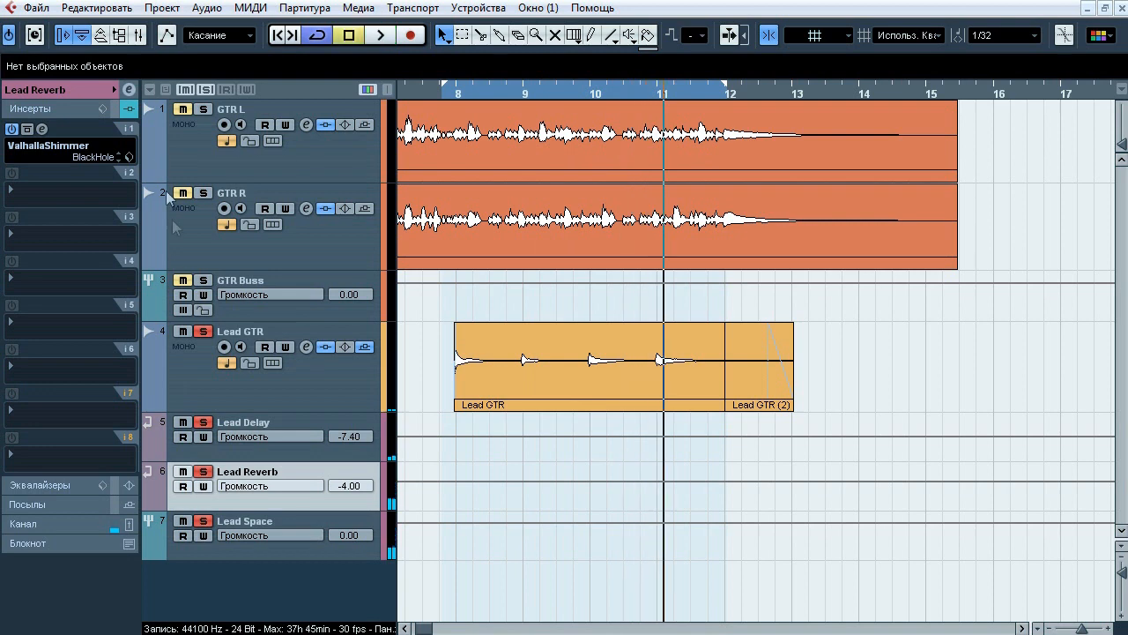
- Inspect the output routing of Lead Delay and Lead Reverb, and the channel settings and insert slots of the Lead Space group
click(90, 90)
shift+click(269, 421)
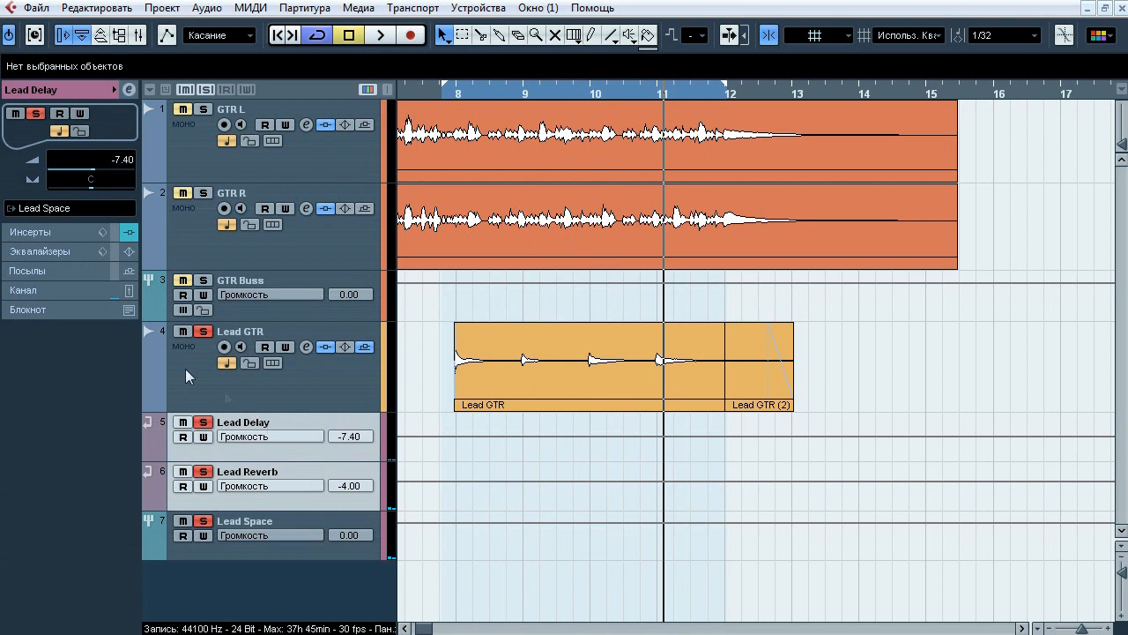
click(285, 521)
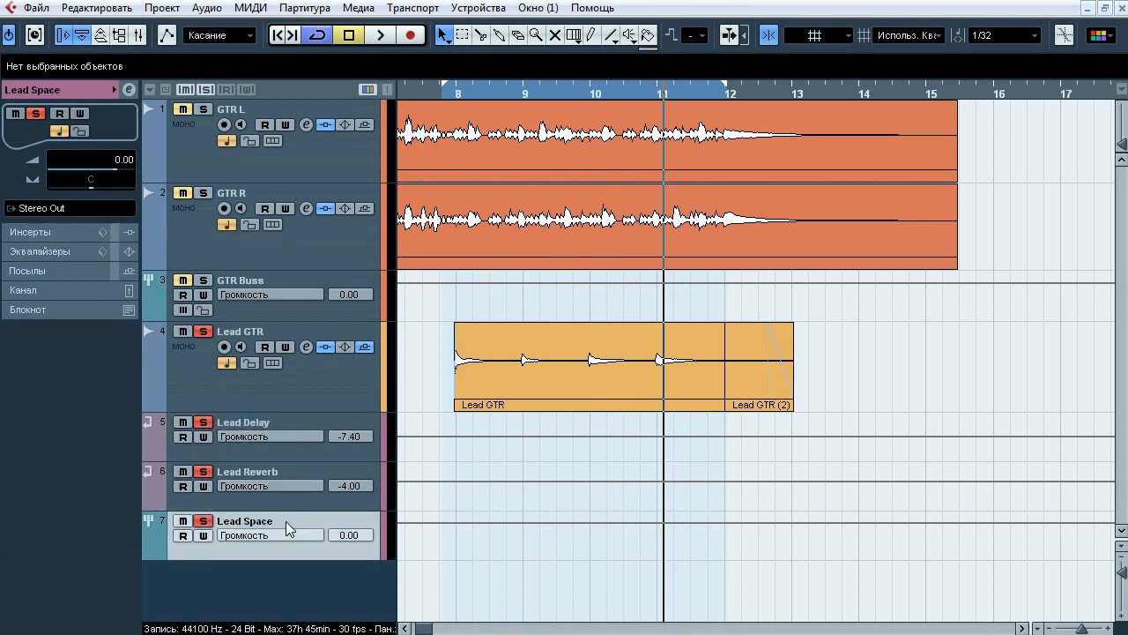
click(63, 230)
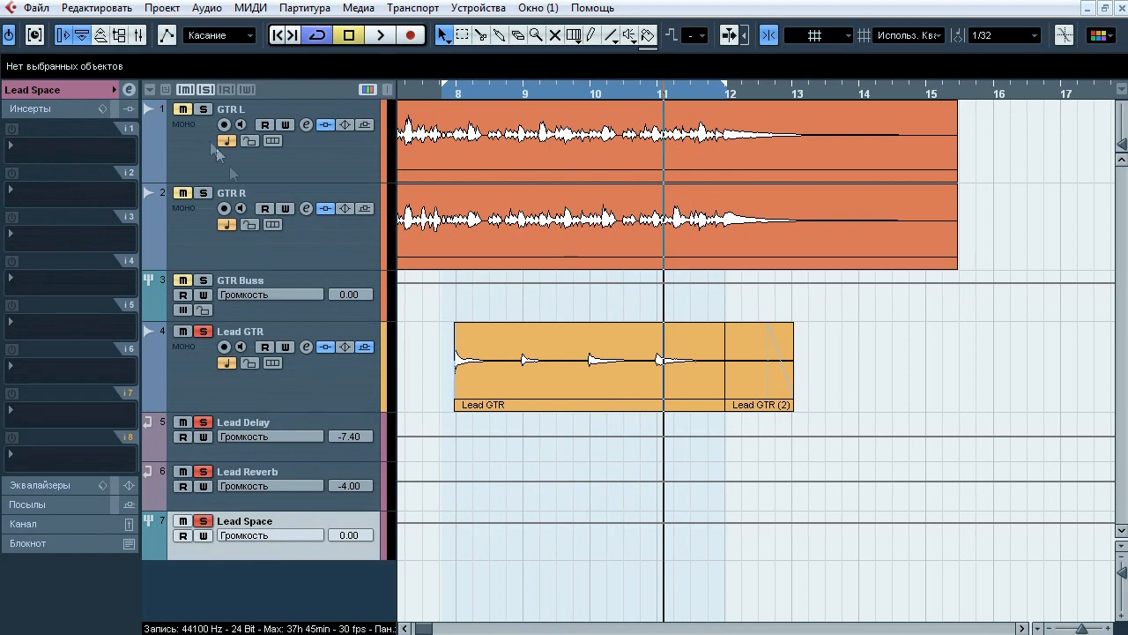
- Clear all track solos and extend the locator range from bar 1 to the end of the GTR L and GTR R clips
click(204, 90)
drag(447, 93, 338, 86)
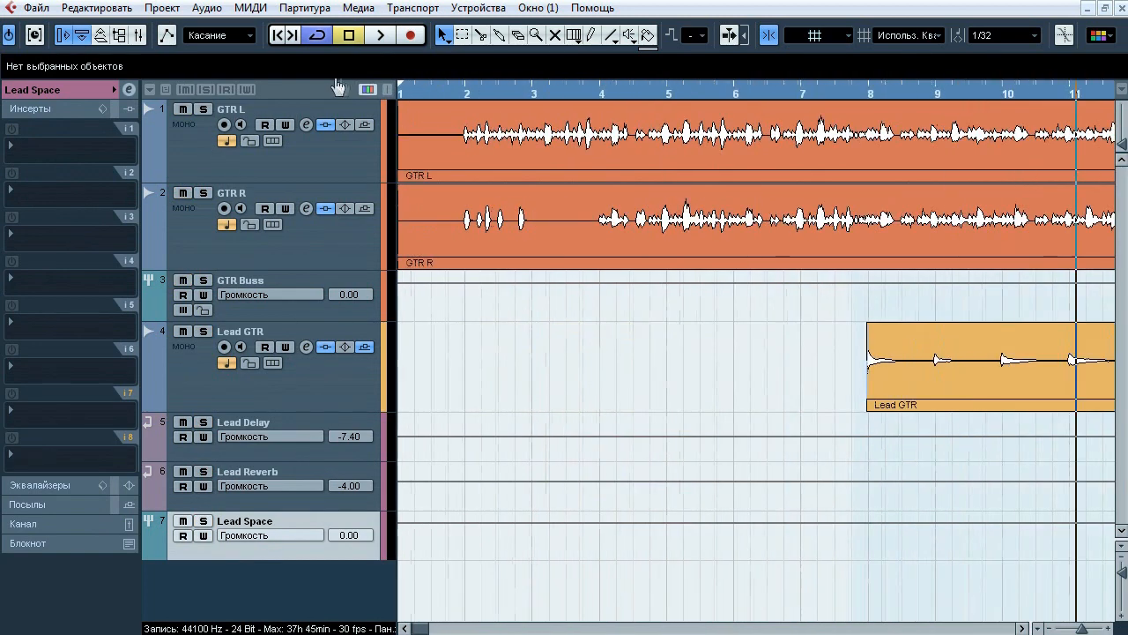
drag(1081, 626, 1080, 628)
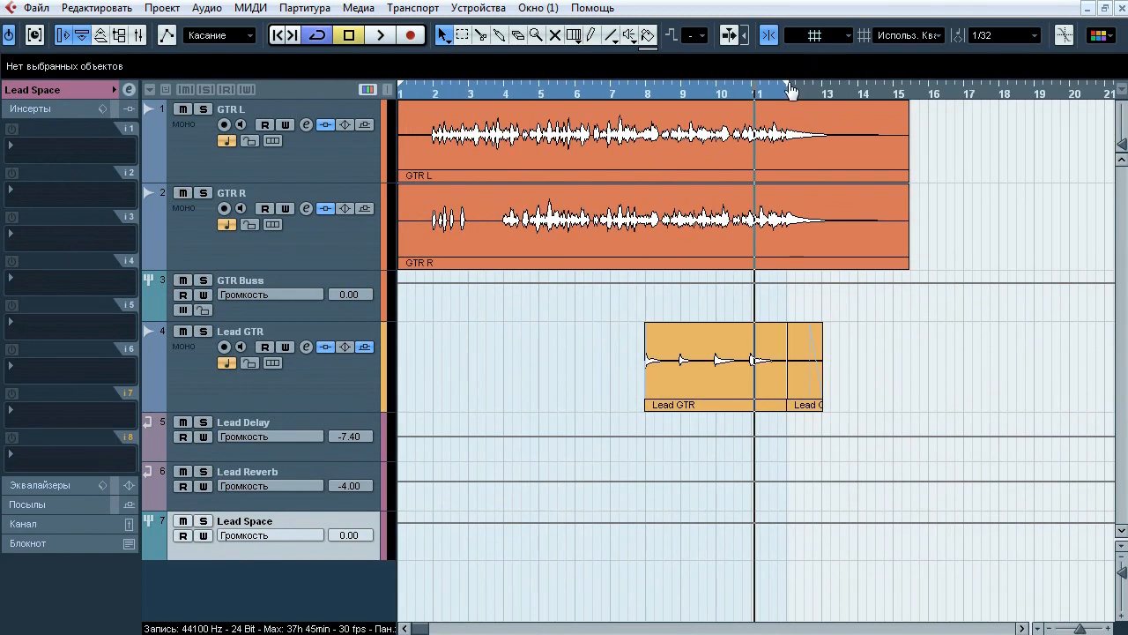
drag(791, 91, 885, 97)
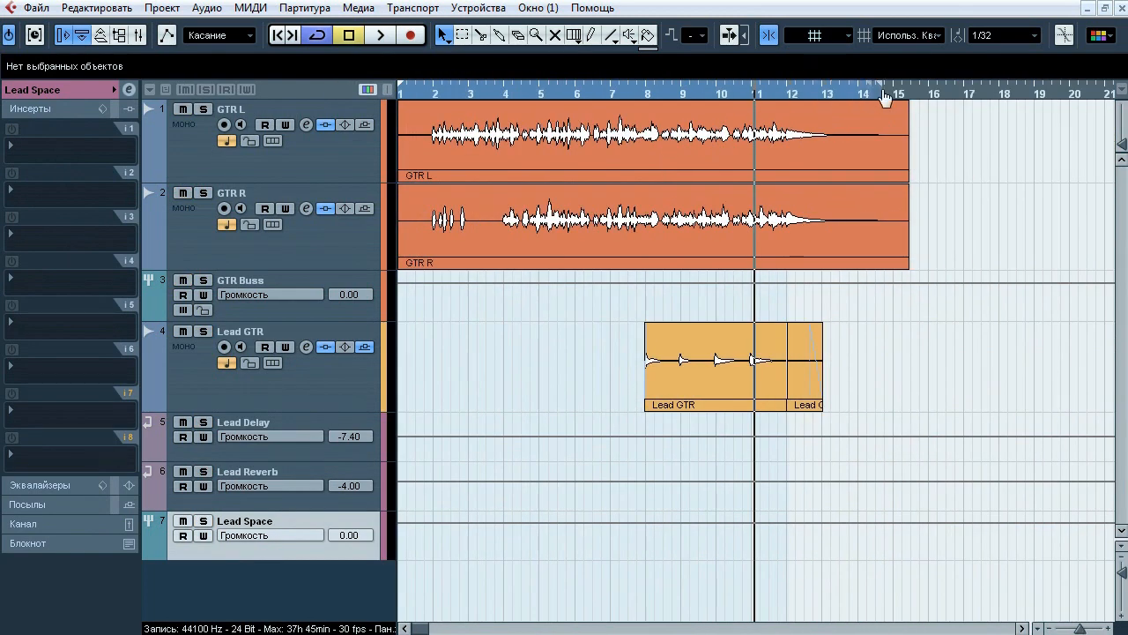
- Export the GTR Buss, Lead Space and Lead GTR channels as a multichannel Wave audio mixdown
click(42, 12)
mouse_move(291, 322)
click(349, 358)
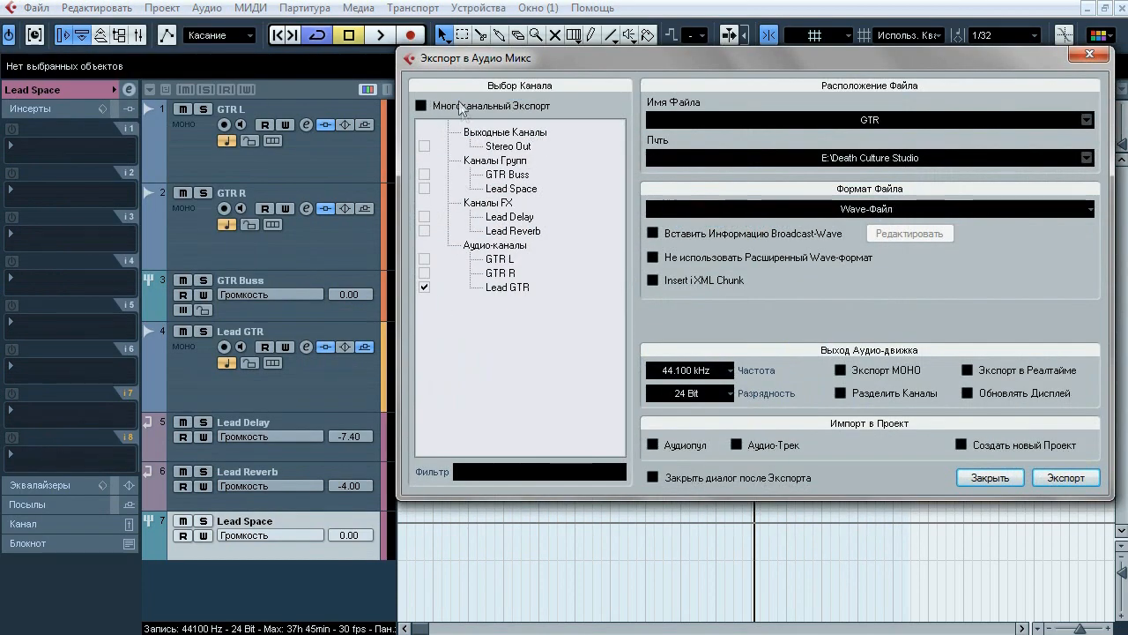
click(421, 106)
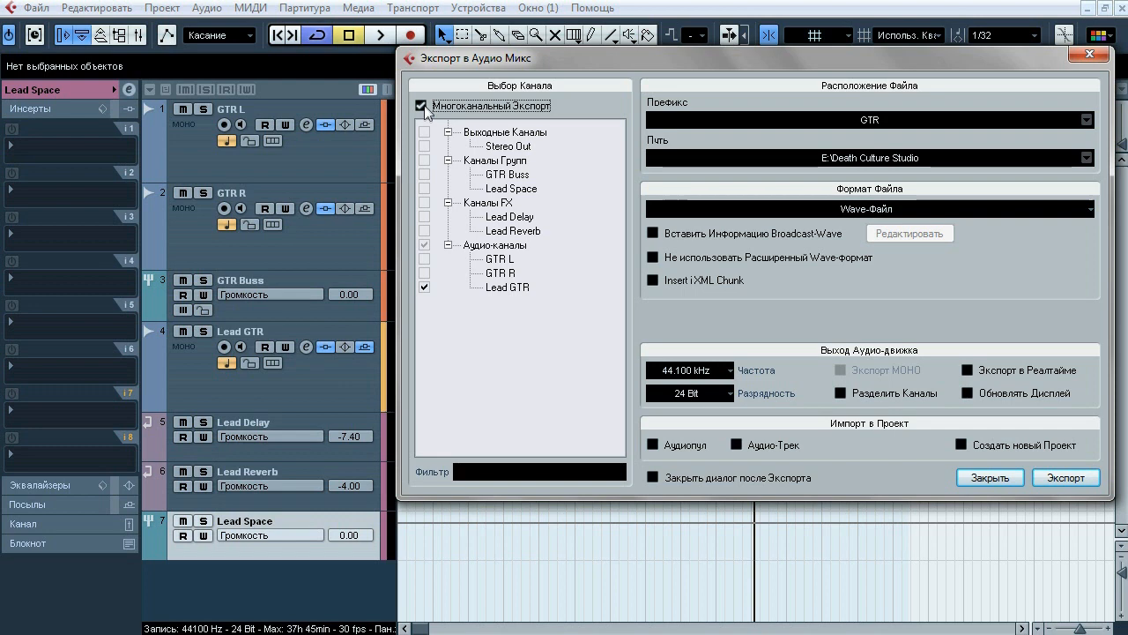
click(424, 174)
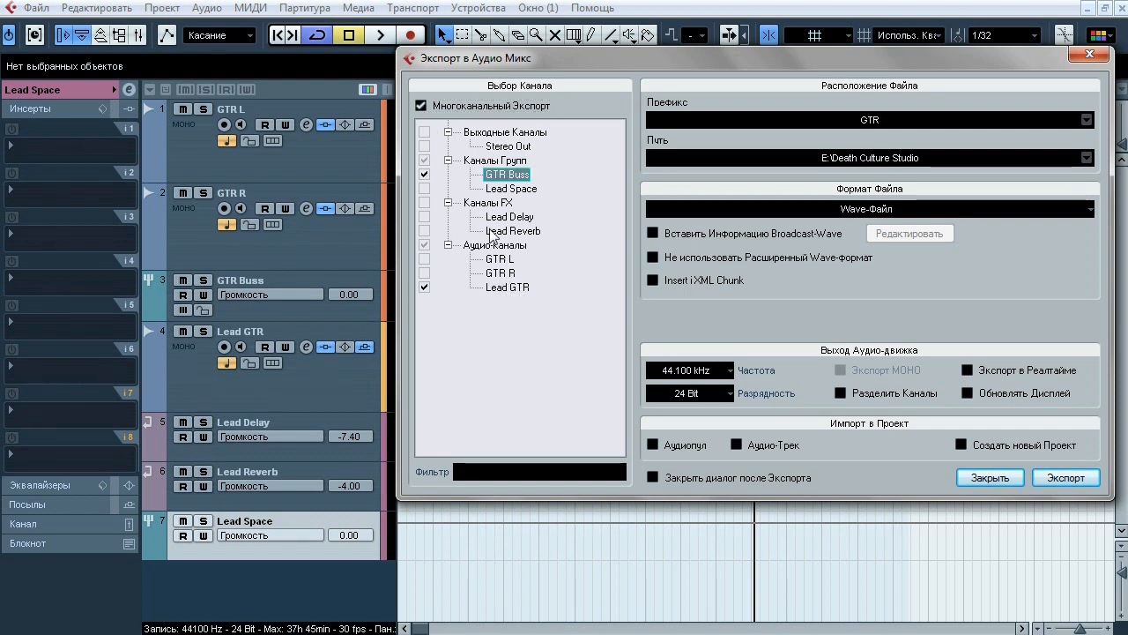
click(424, 188)
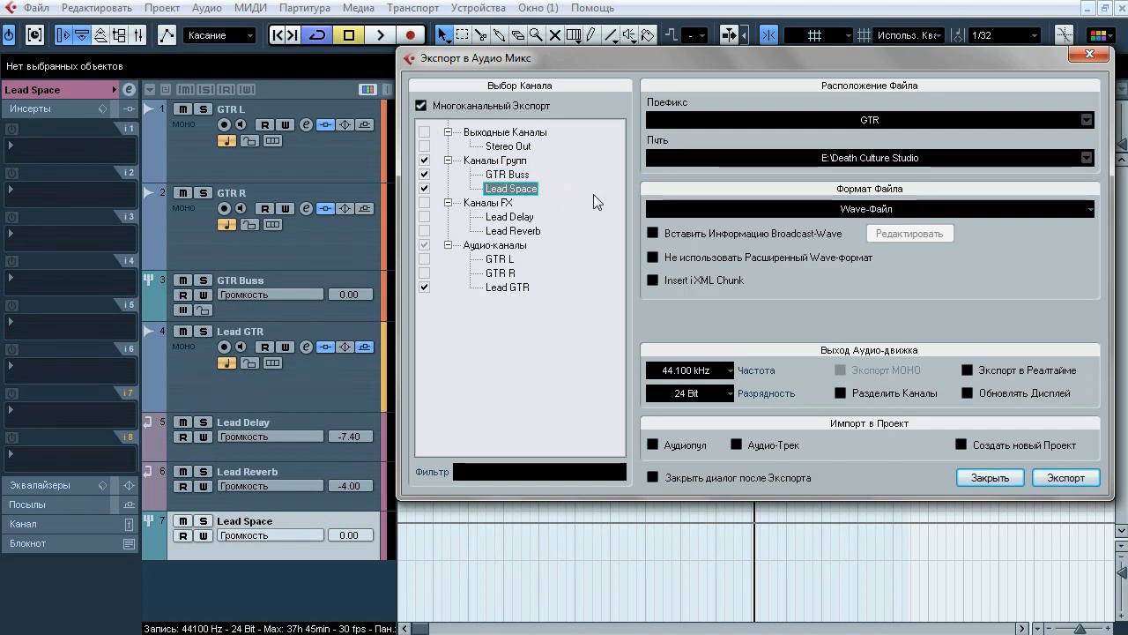
click(1049, 474)
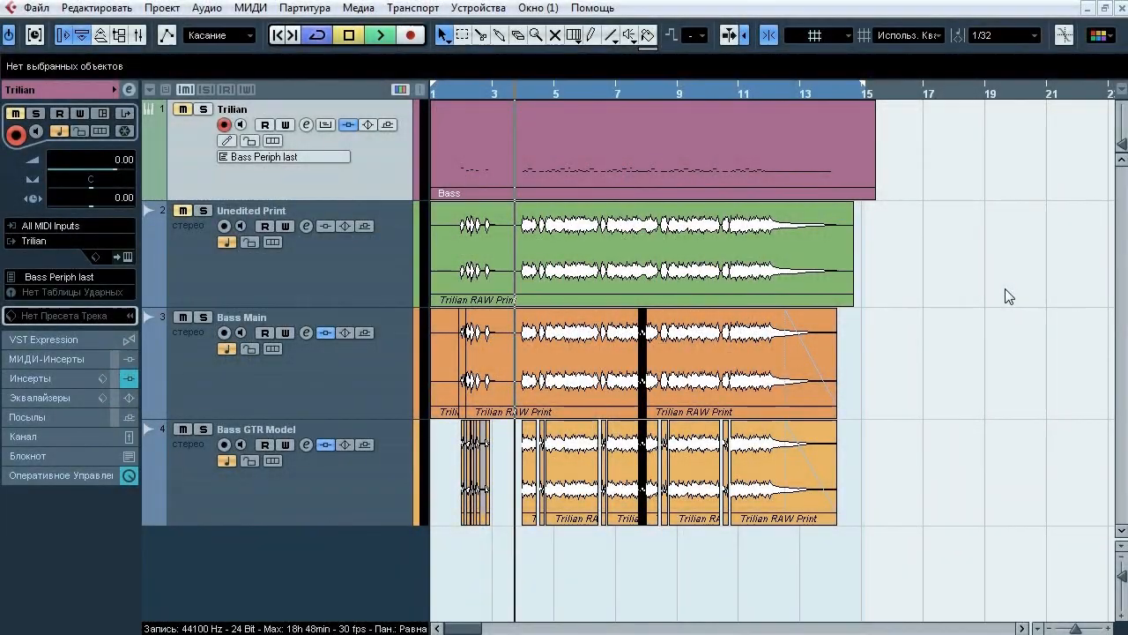
- Play the bass project, alternating between Unedited Print soloed and the Bass Main and Bass GTR Model tracks, and stop playback
key(space)
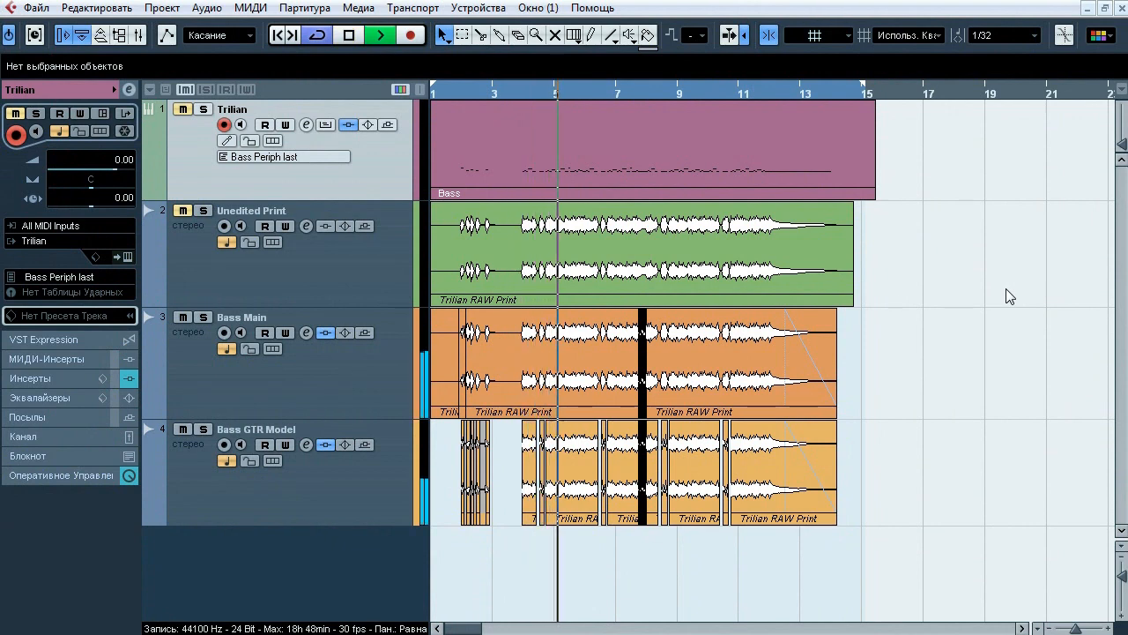
click(202, 211)
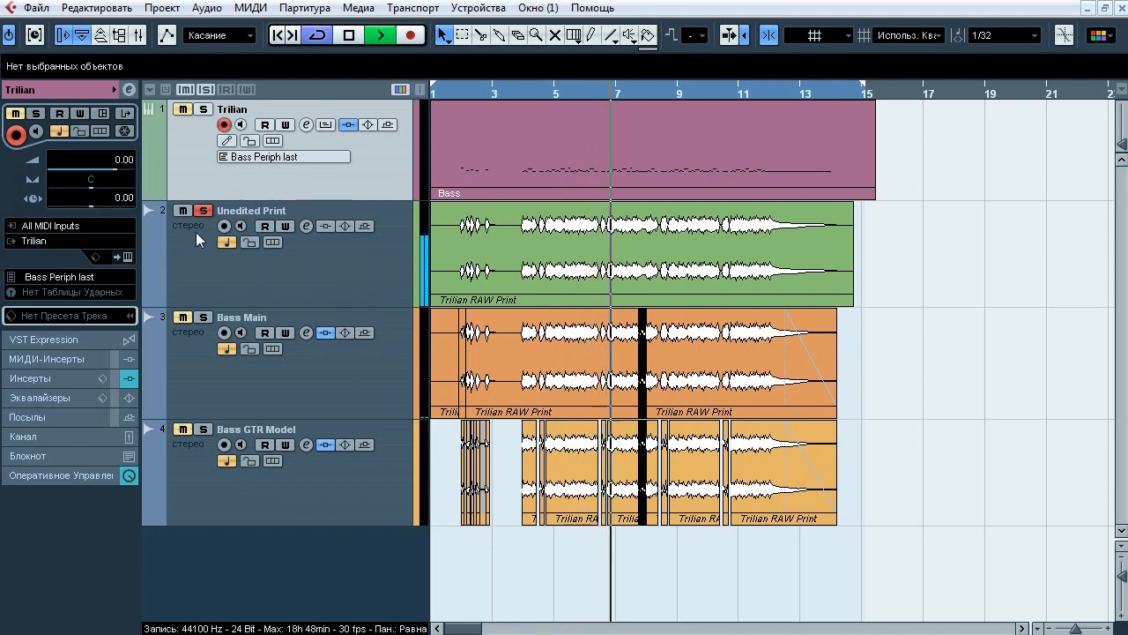
click(202, 211)
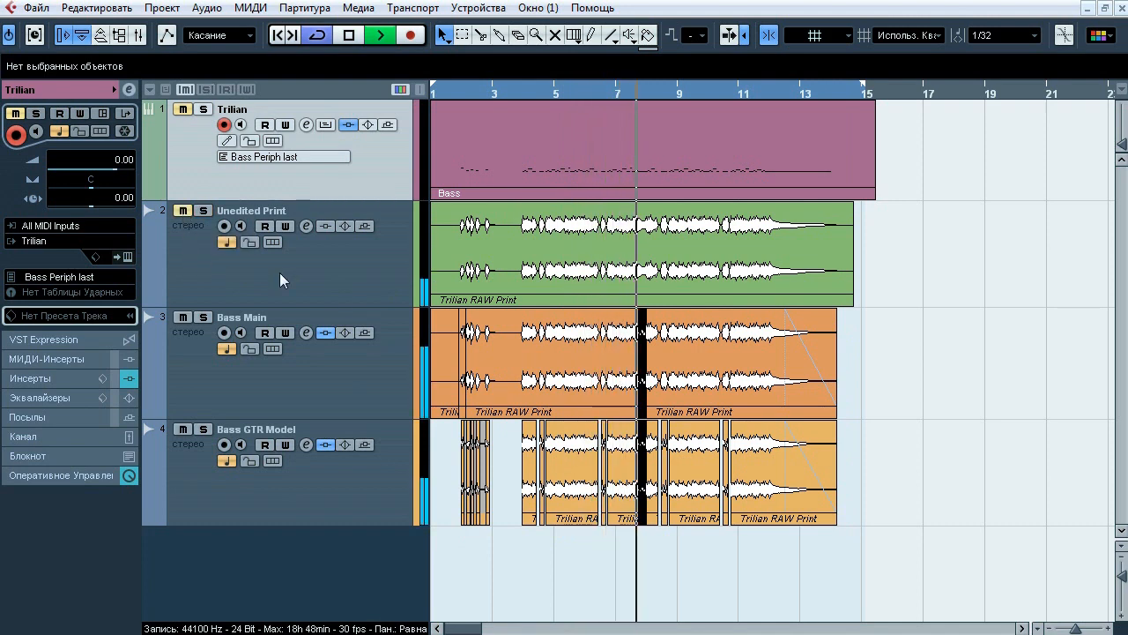
click(202, 212)
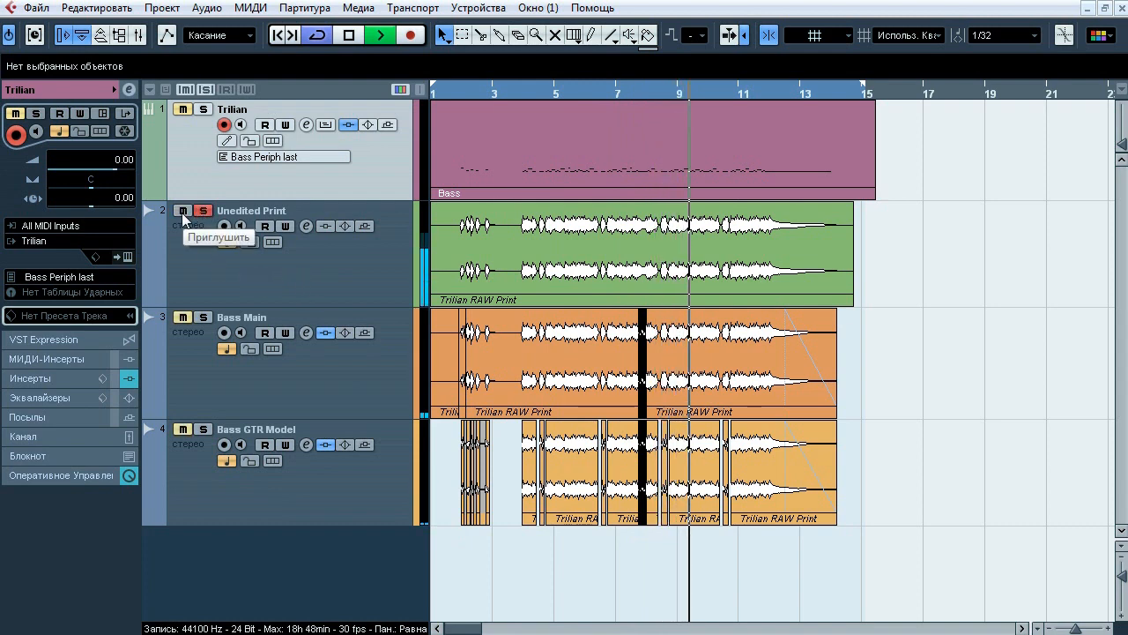
click(183, 213)
key(space)
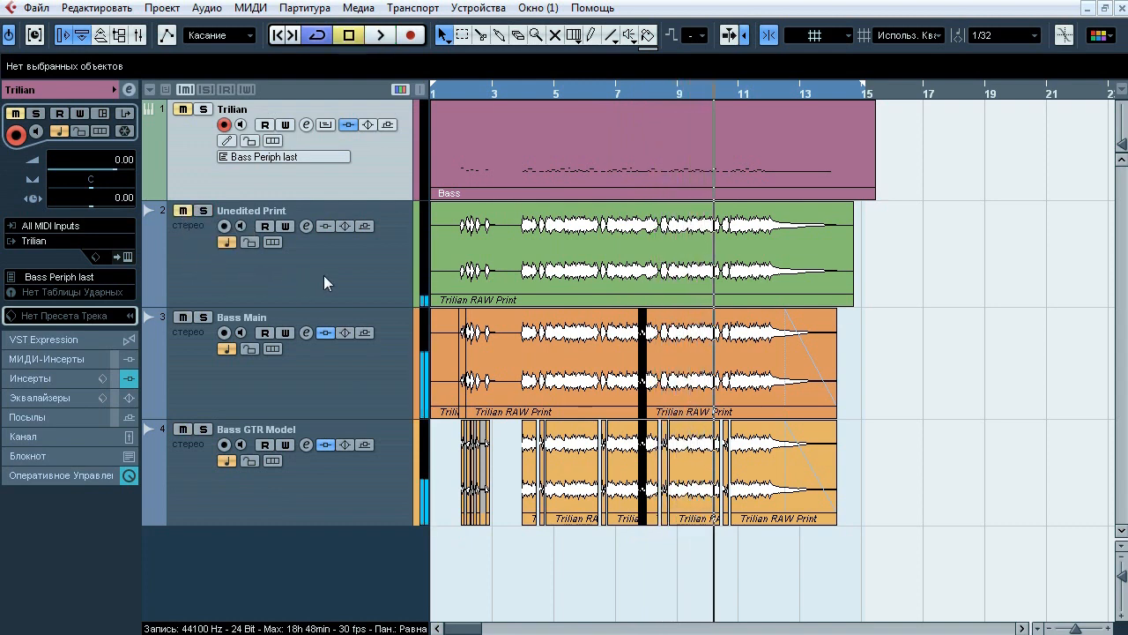
- Solo the Trilian track and inspect the instrument's soundsource, FX racks and main mix controls, including pickup and release levels
click(202, 110)
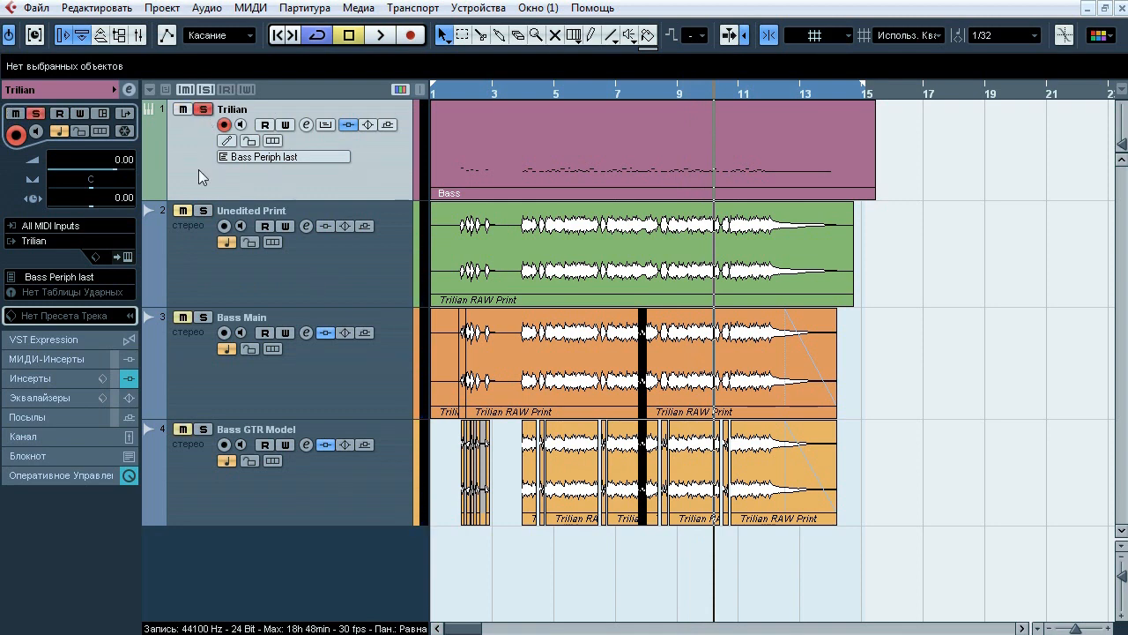
click(130, 257)
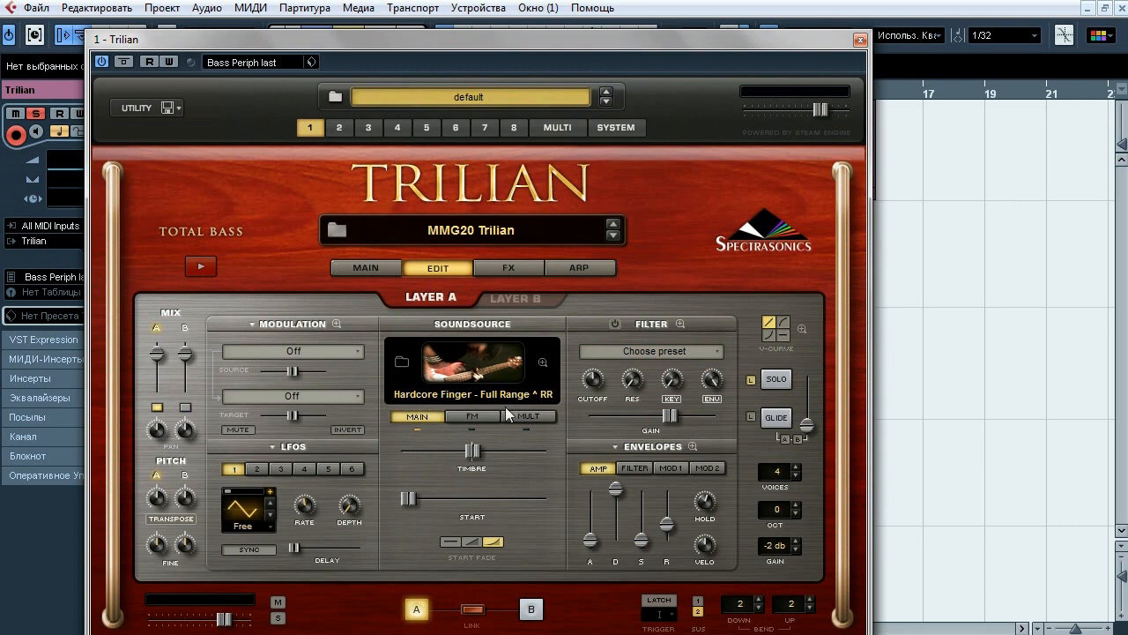
mouse_move(408, 507)
click(509, 268)
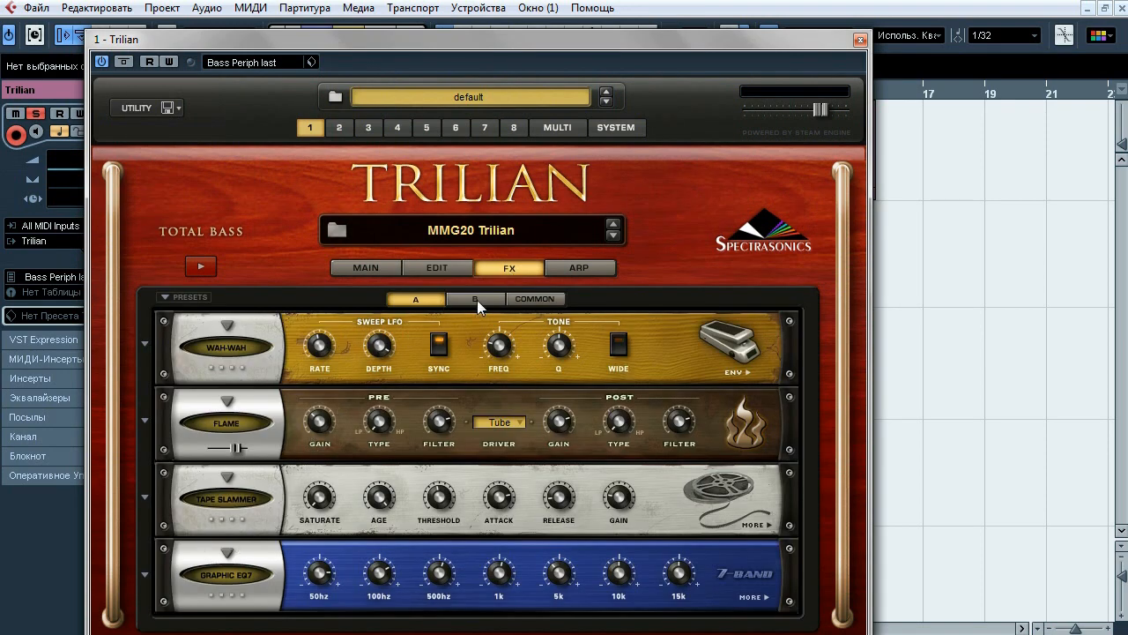
click(477, 300)
click(525, 298)
click(368, 269)
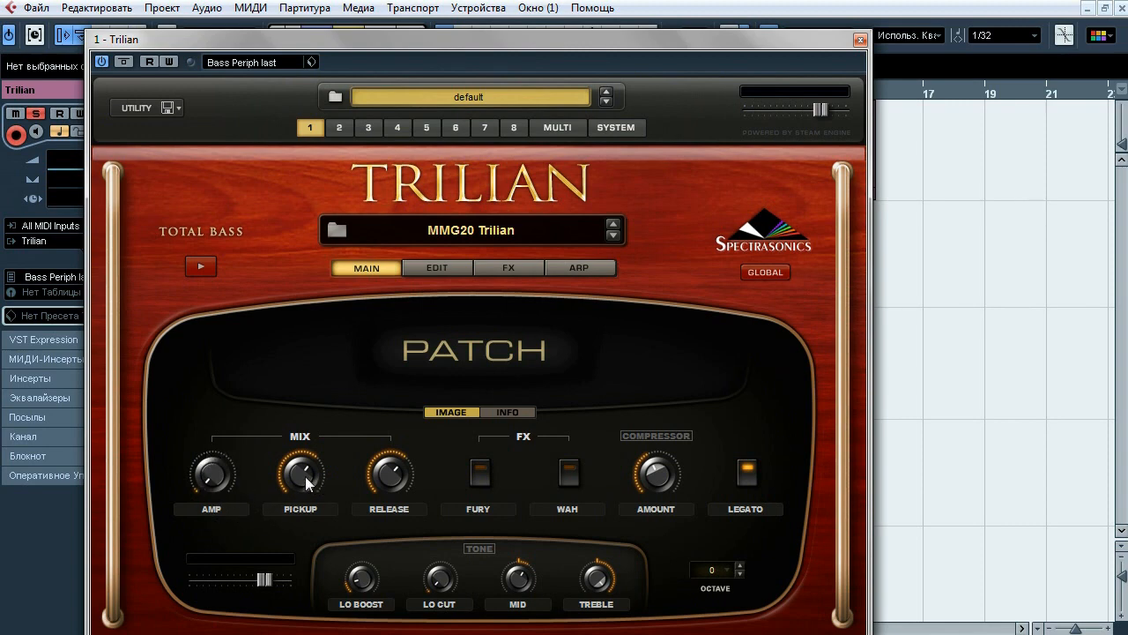
mouse_move(303, 480)
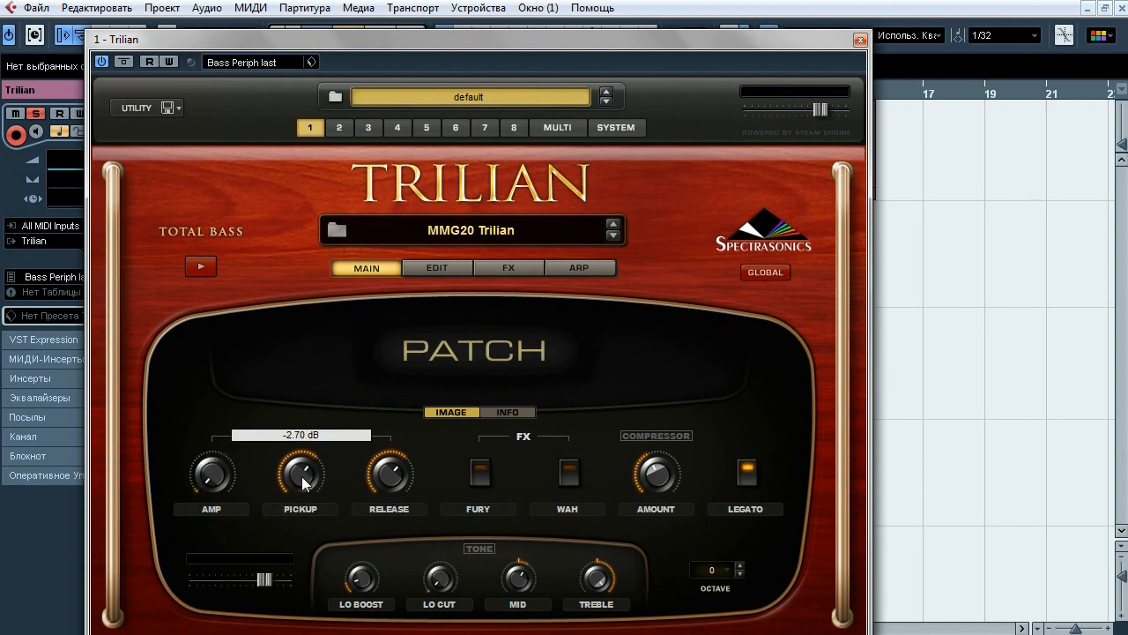
mouse_move(391, 478)
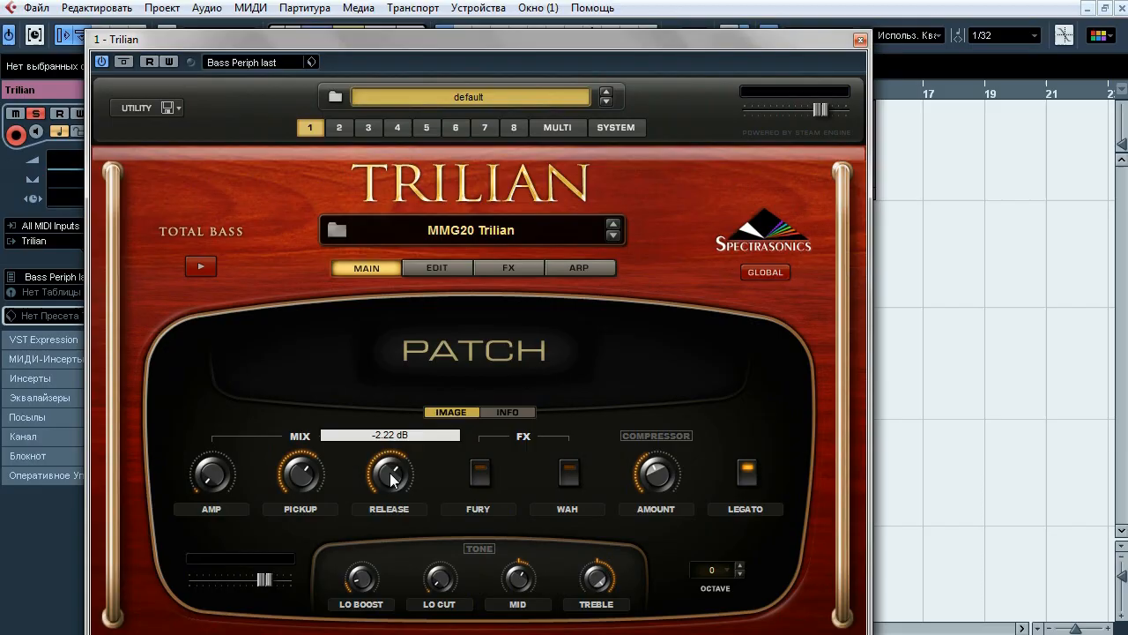
click(860, 40)
- Open the Bass part on the Trilian track in the key editor, examine its notes and velocities, and close the editor
double_click(717, 136)
drag(1121, 264, 1121, 296)
drag(674, 360, 619, 264)
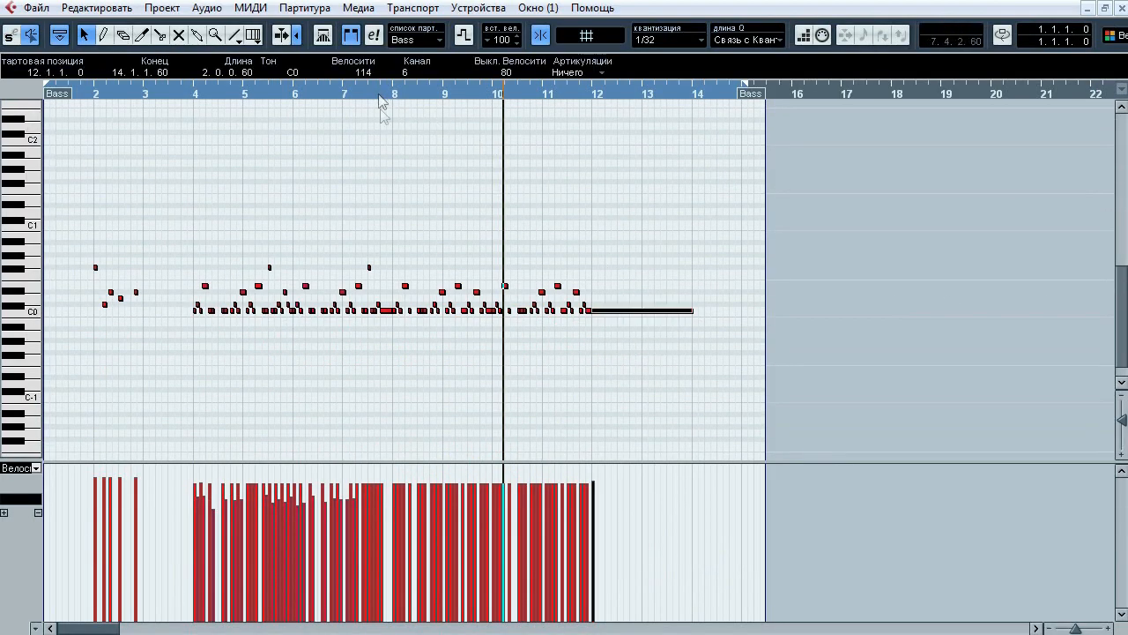
drag(692, 228, 76, 394)
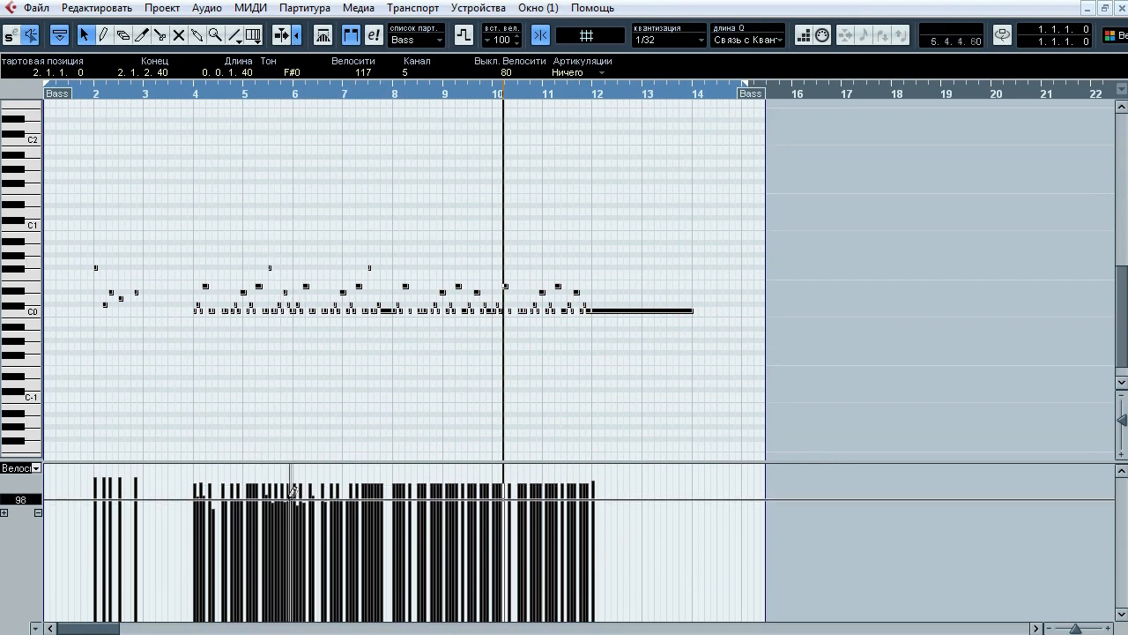
drag(258, 98, 340, 273)
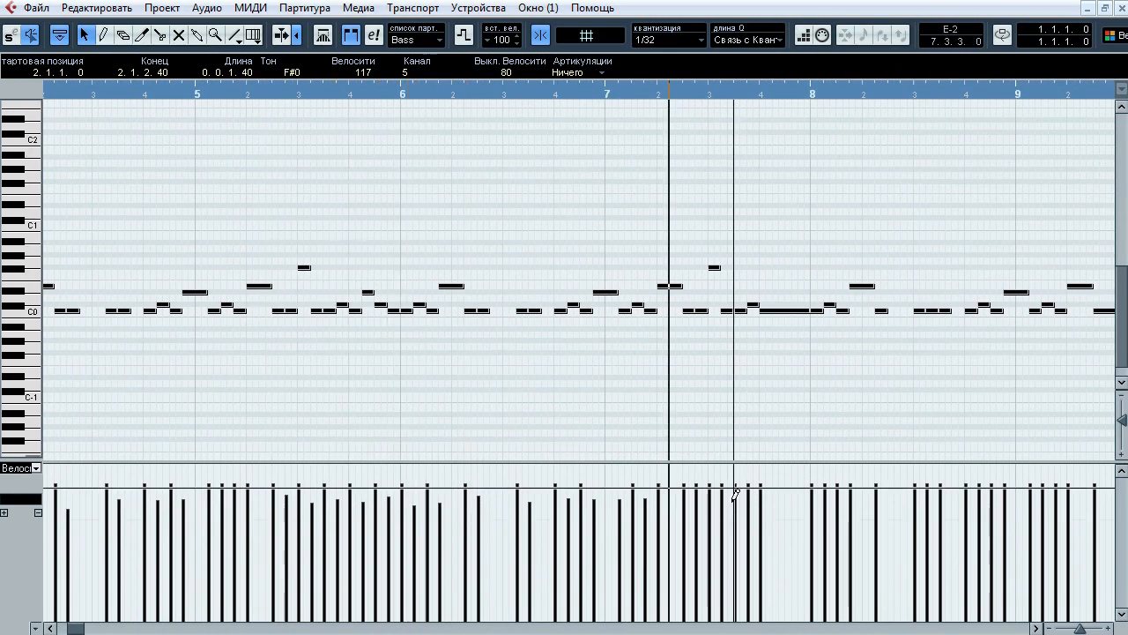
click(287, 91)
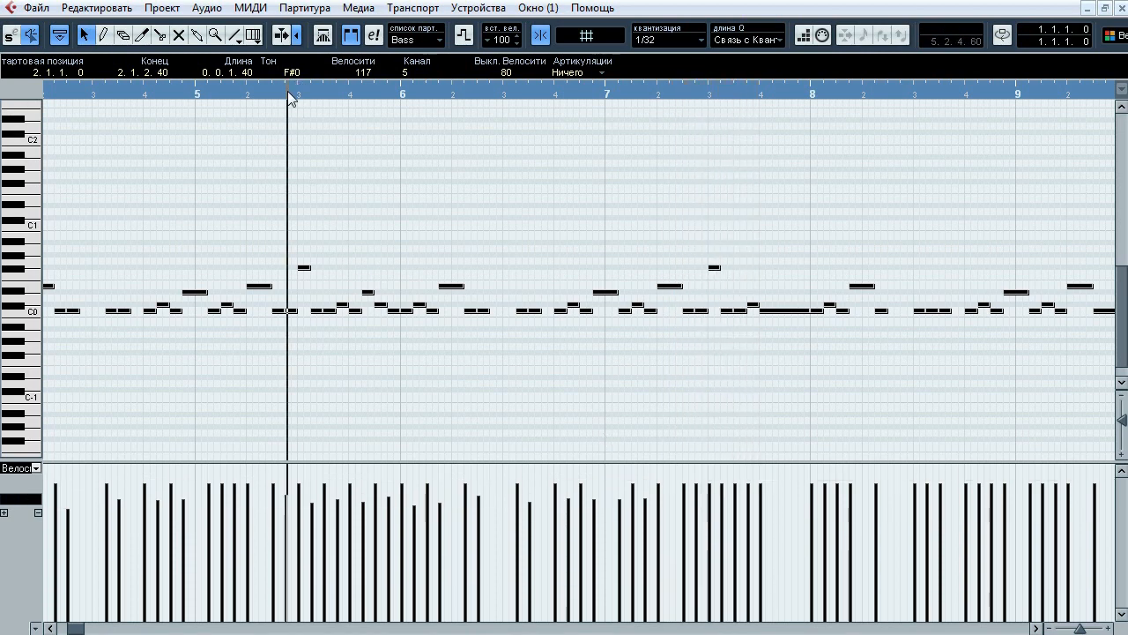
click(1119, 9)
- Show the Trilian track's inserts and play the bass while switching the whole insert chain between bypassed and active
click(62, 381)
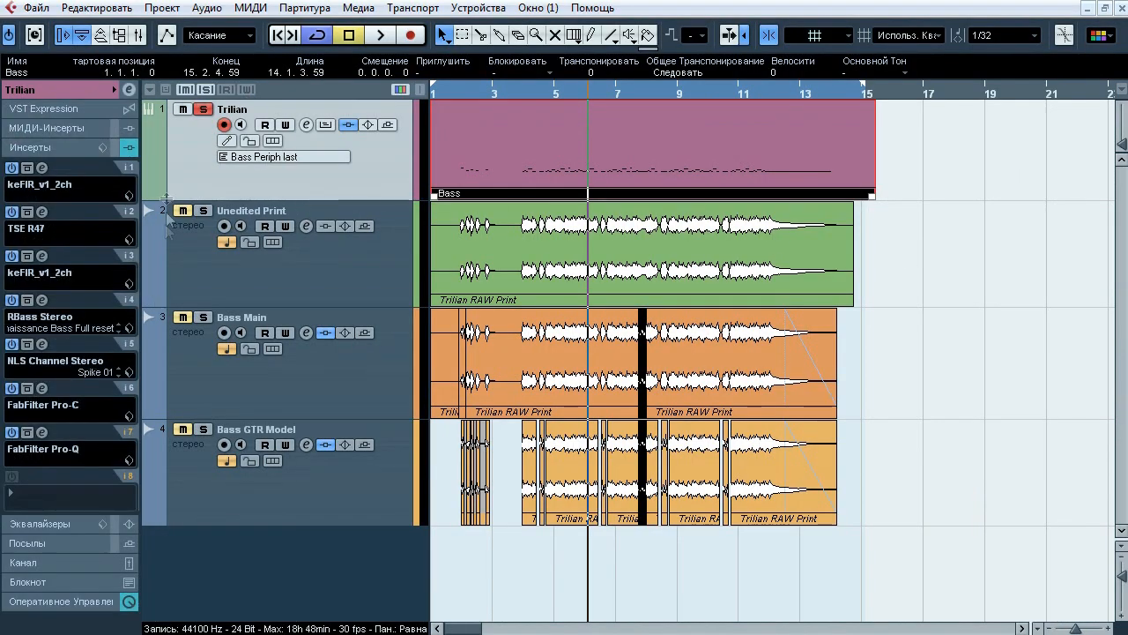
key(space)
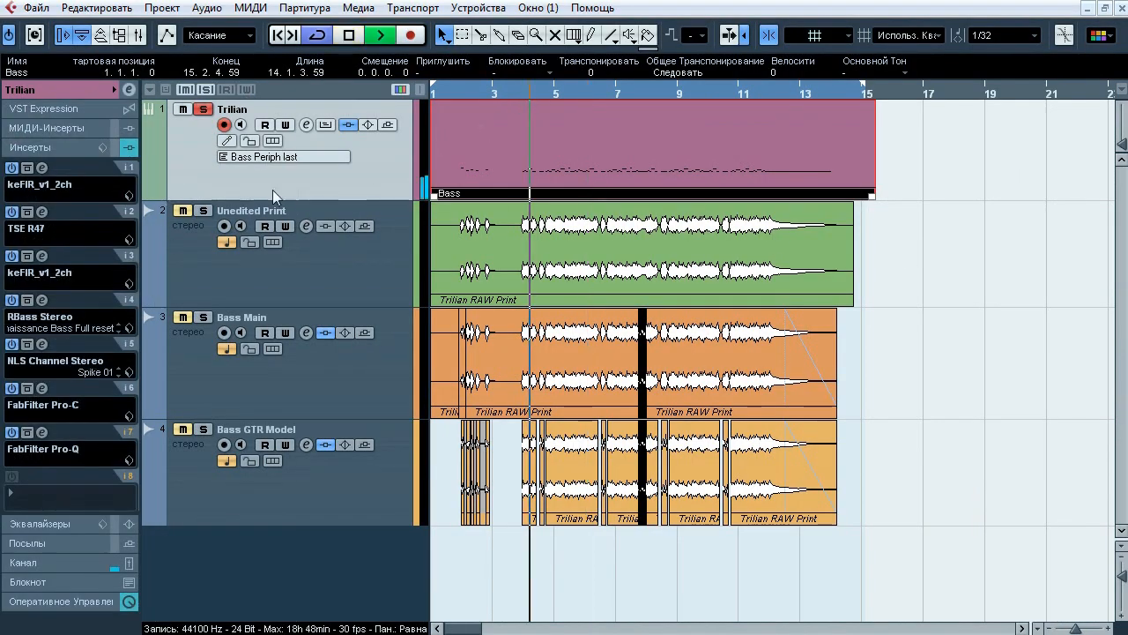
click(114, 149)
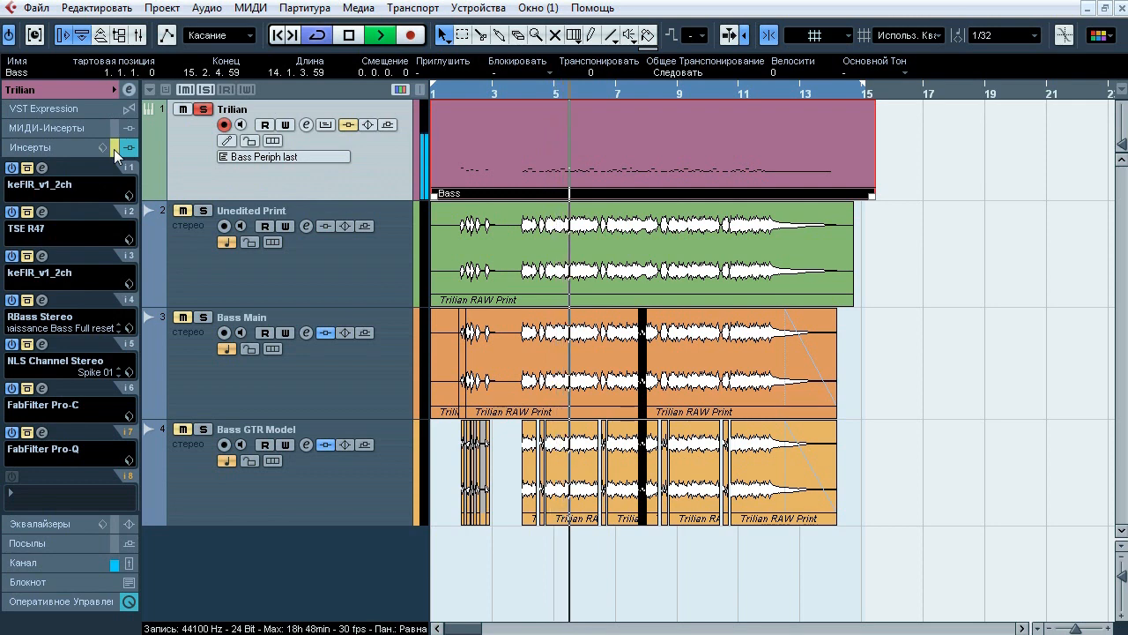
click(113, 149)
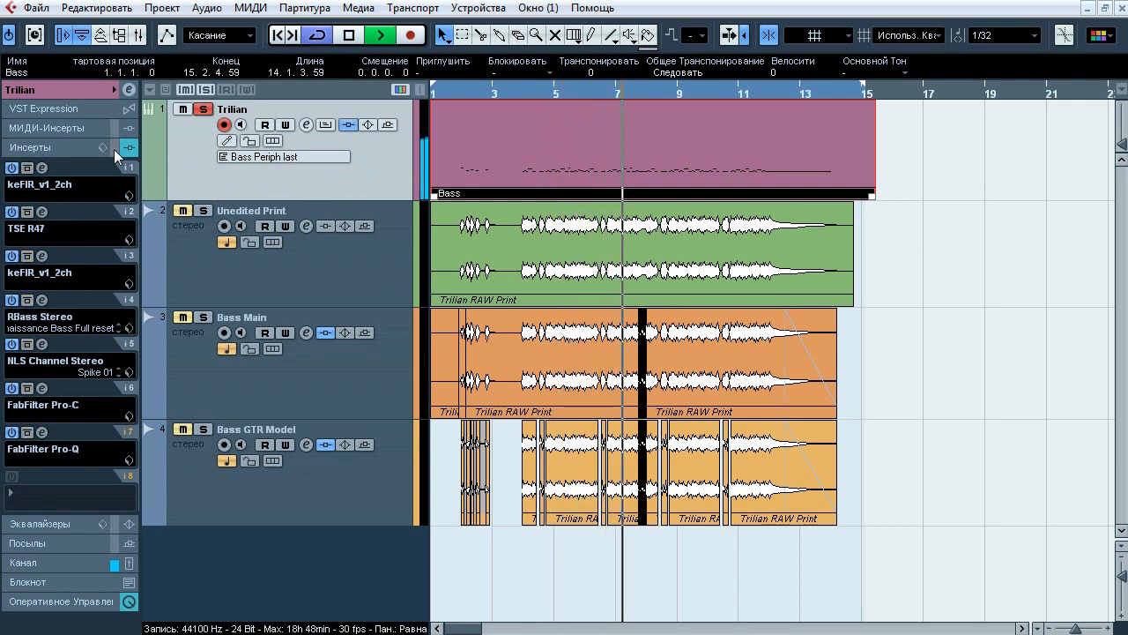
click(114, 149)
click(114, 149)
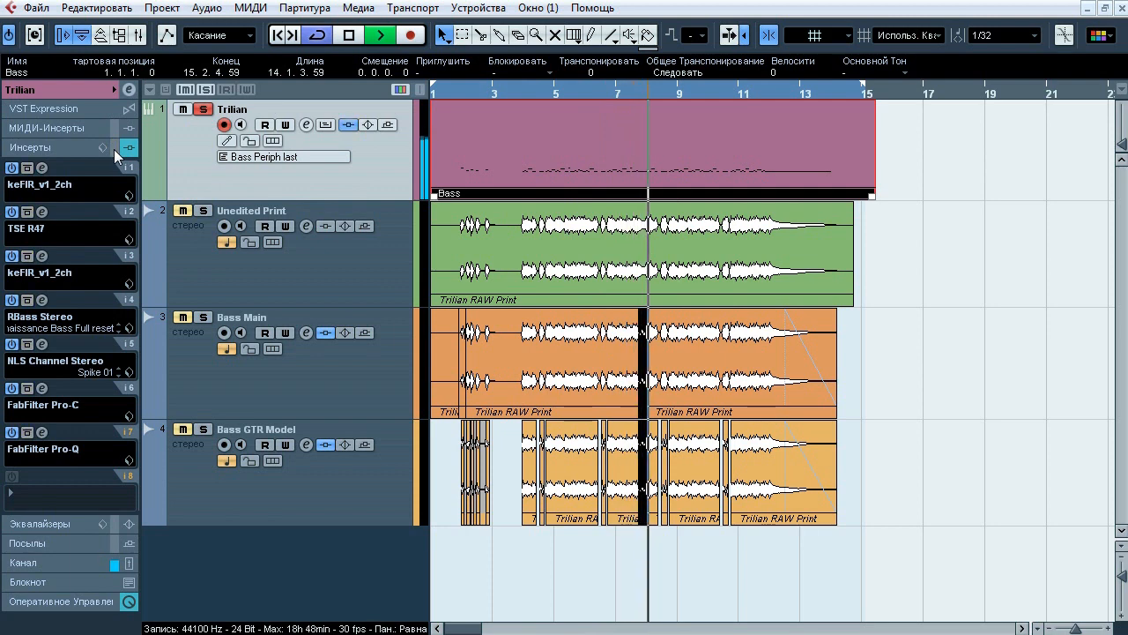
key(space)
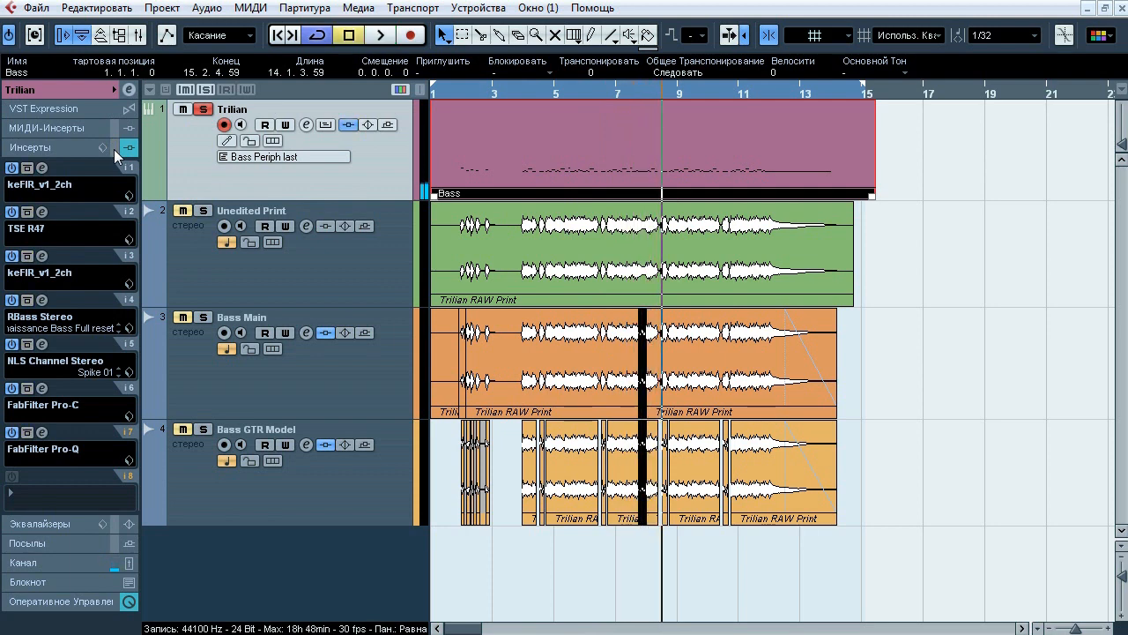
- Open Trilian's first keFIR_v1_2ch insert, play from around bar 5 comparing it active and bypassed, and close it left active
click(42, 168)
drag(412, 100, 456, 158)
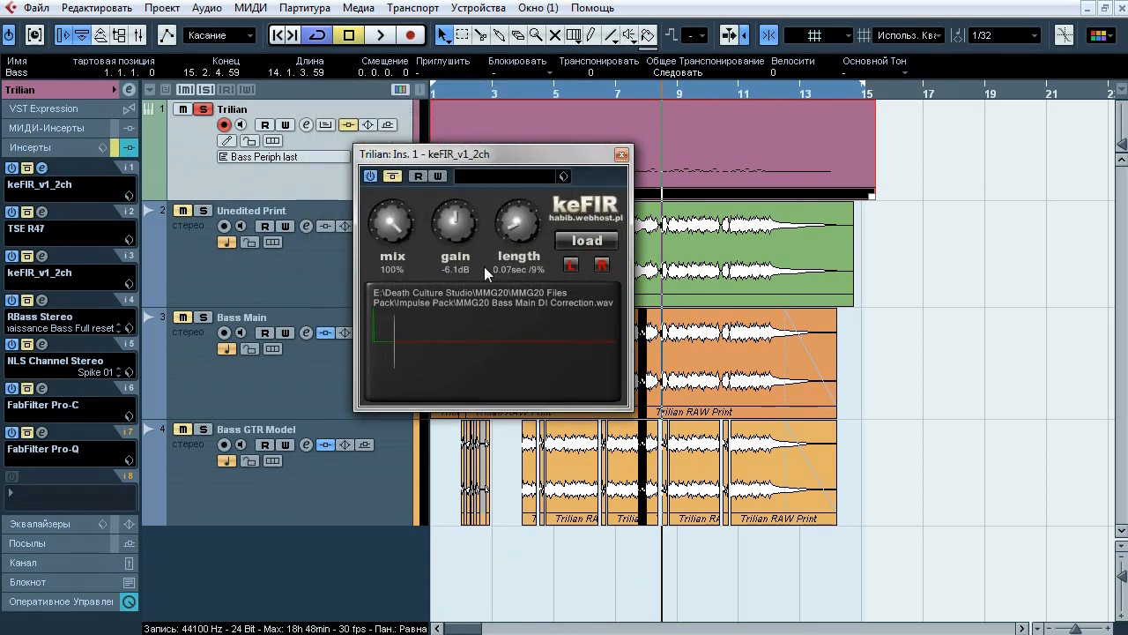
click(546, 90)
key(space)
click(393, 176)
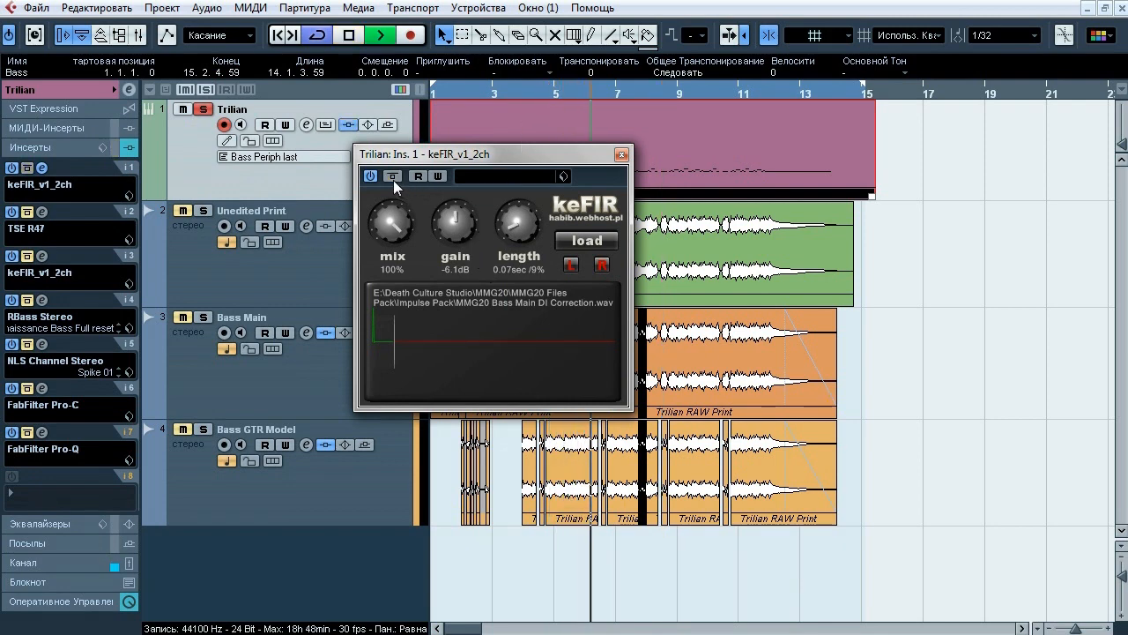
click(393, 180)
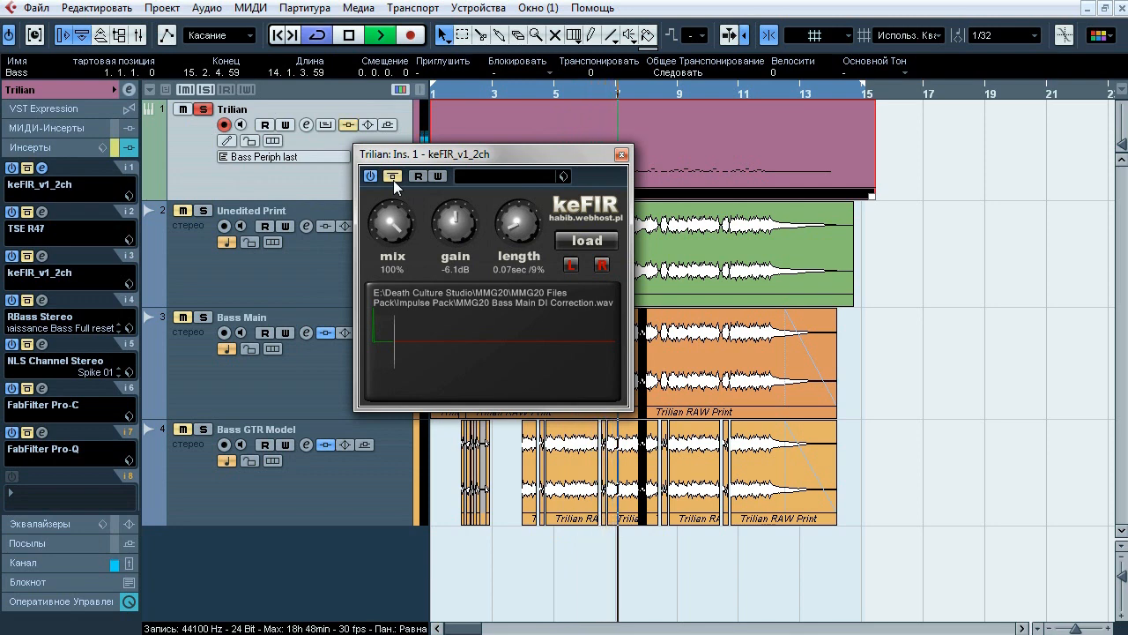
click(393, 180)
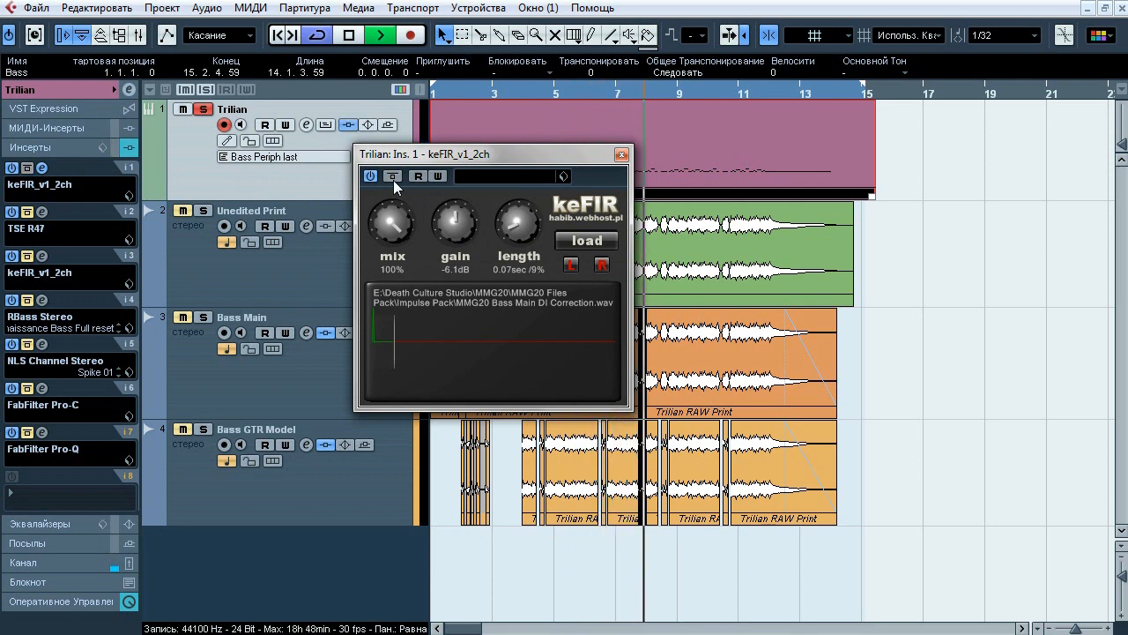
click(393, 180)
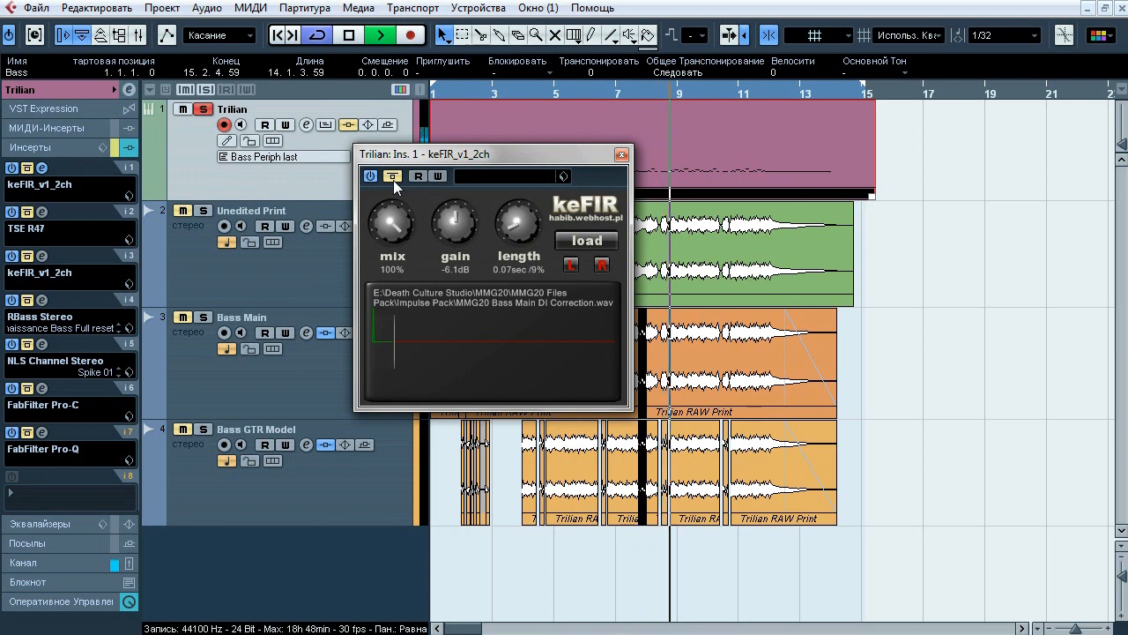
click(393, 180)
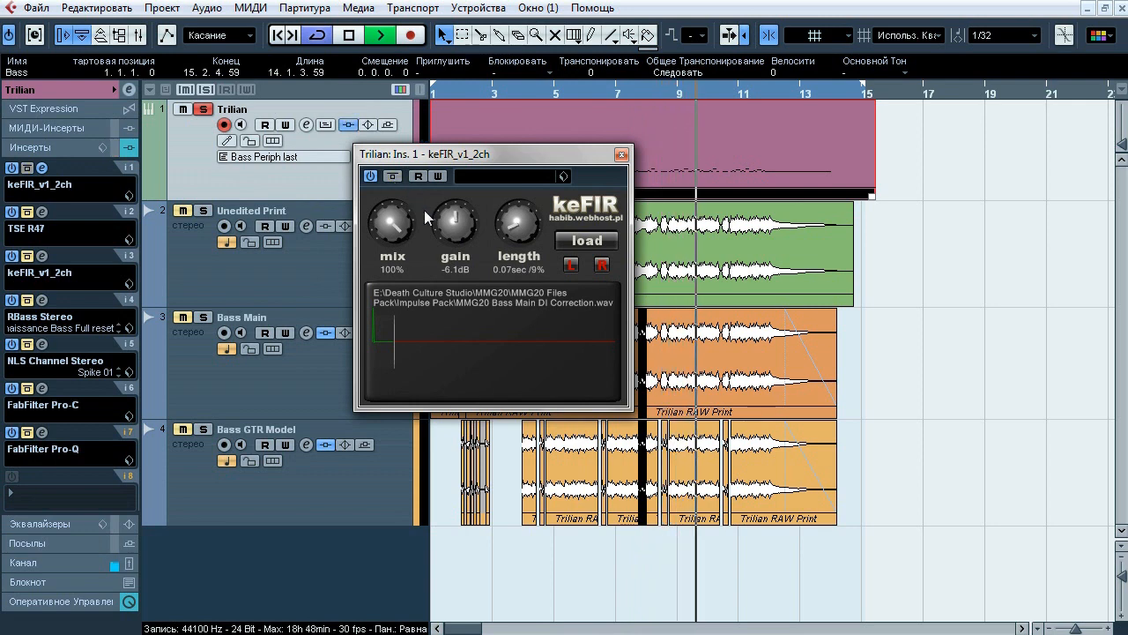
key(space)
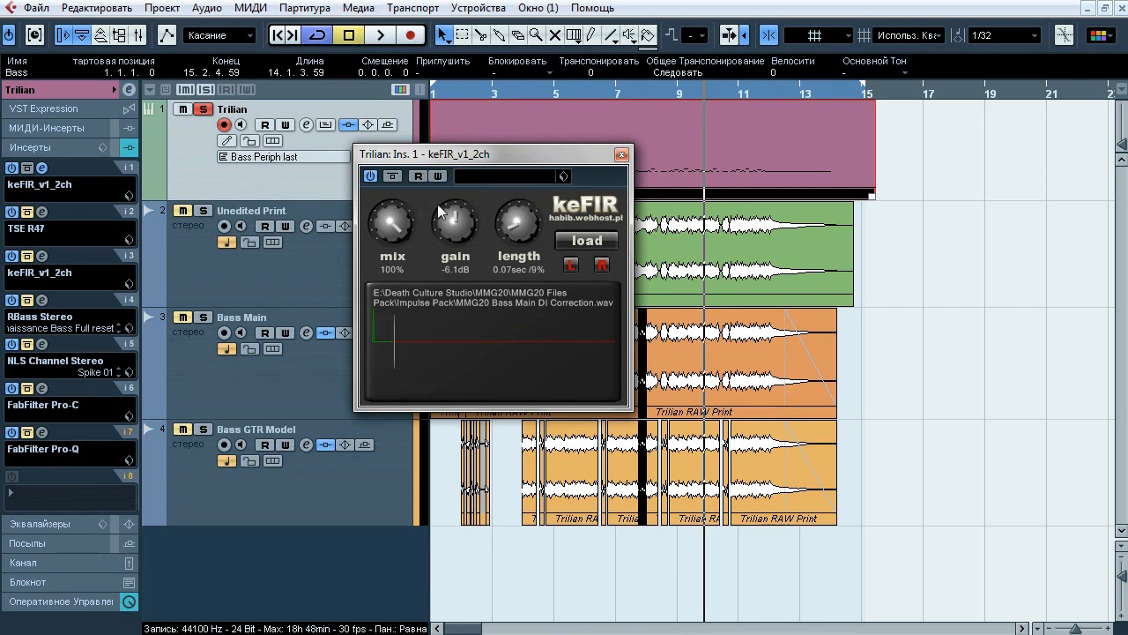
click(621, 155)
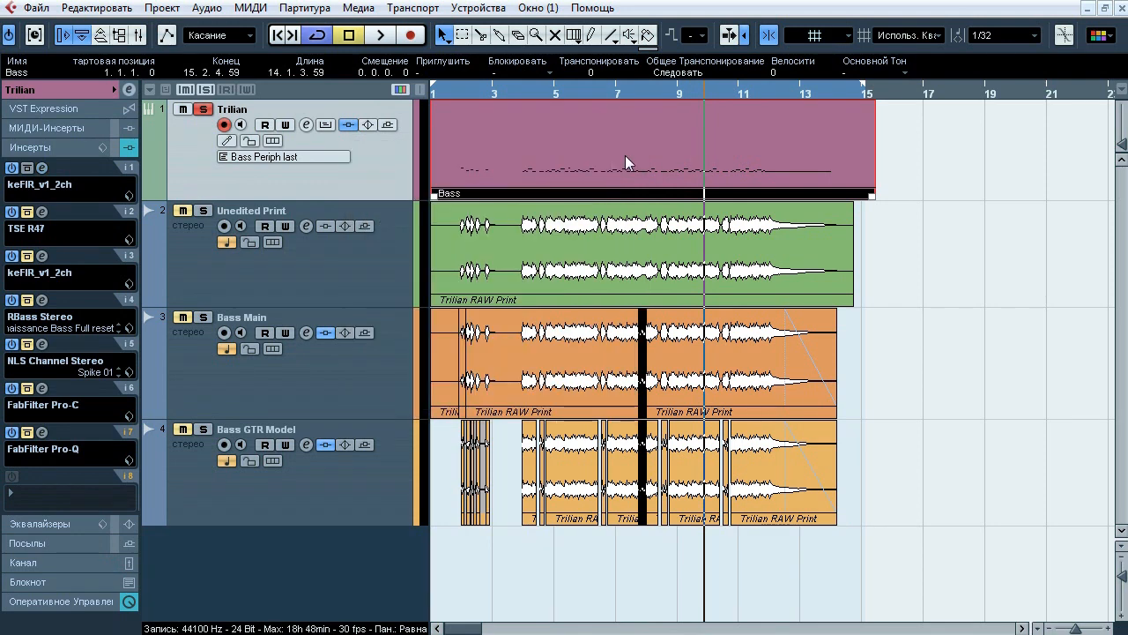
- Open Trilian's TSE R47 insert, play from around bar 5 comparing it active and bypassed, and close it left active
click(41, 212)
drag(600, 65, 545, 98)
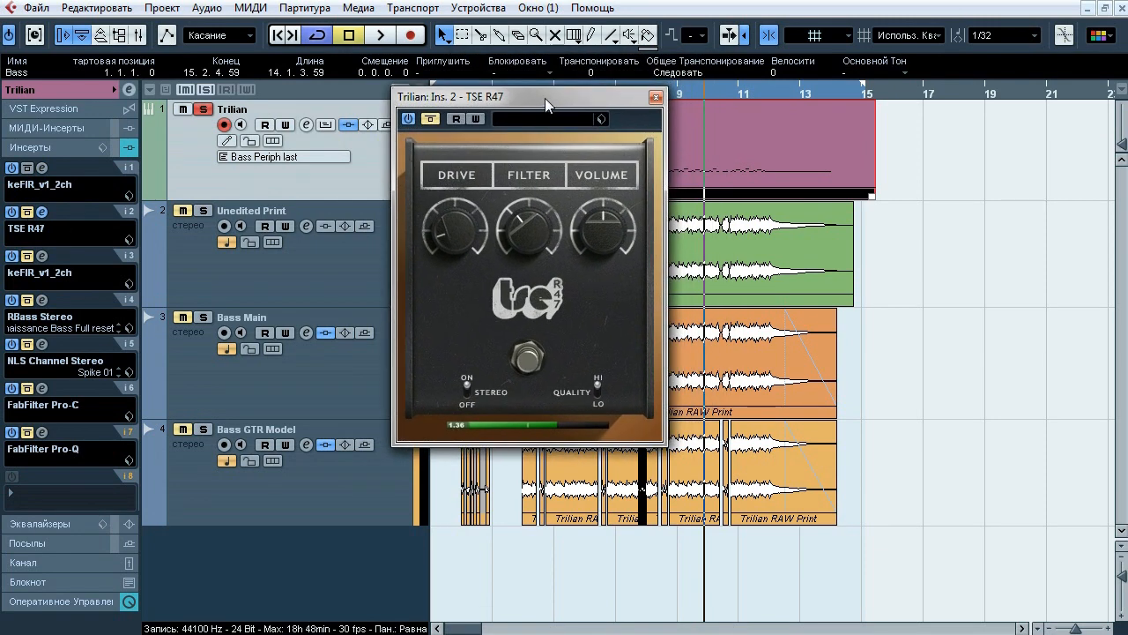
drag(544, 98, 554, 192)
double_click(568, 93)
click(447, 215)
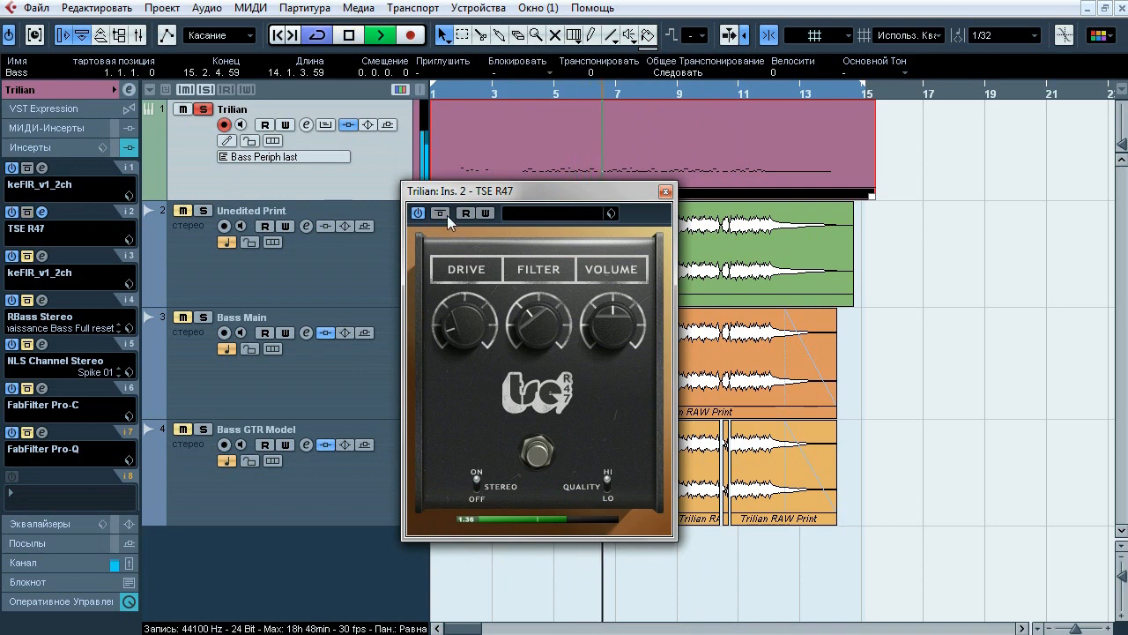
click(440, 213)
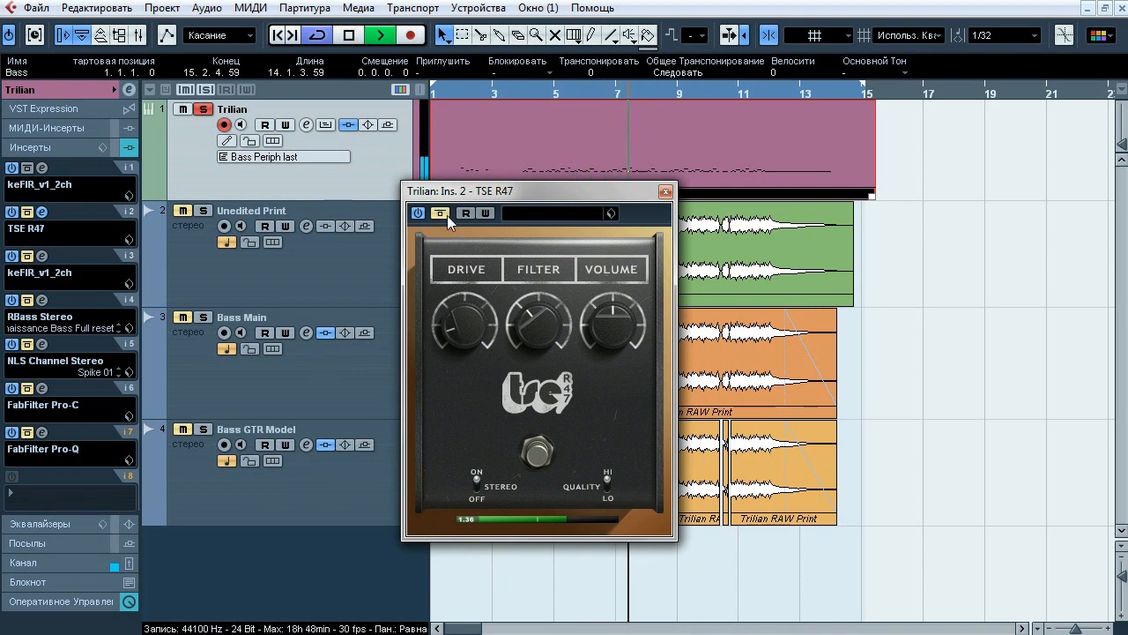
click(446, 215)
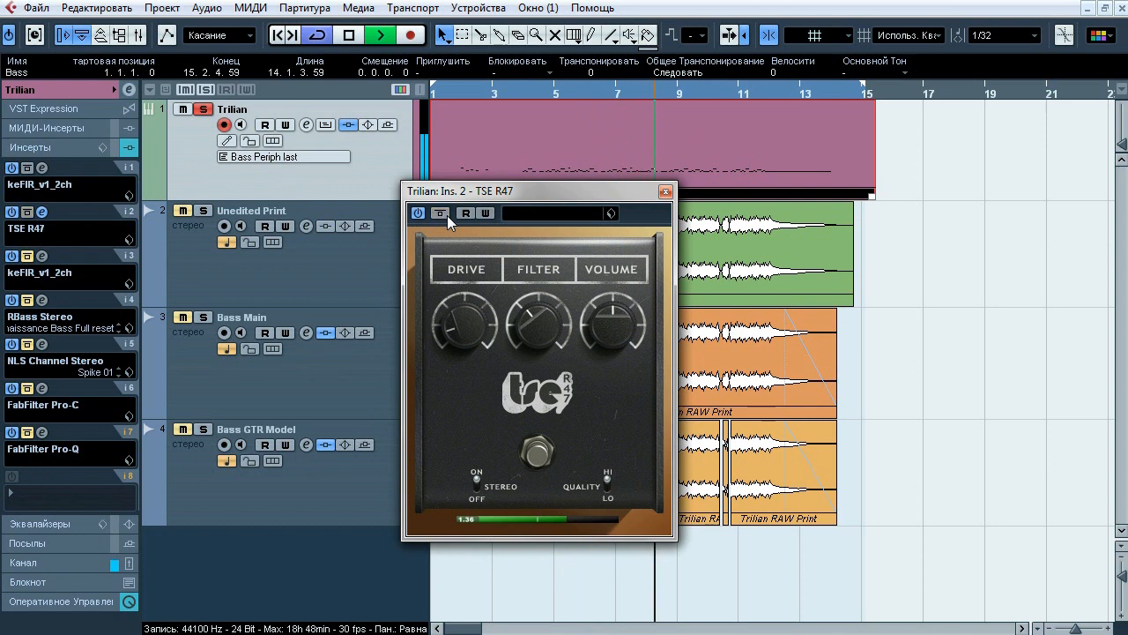
click(447, 215)
click(447, 215)
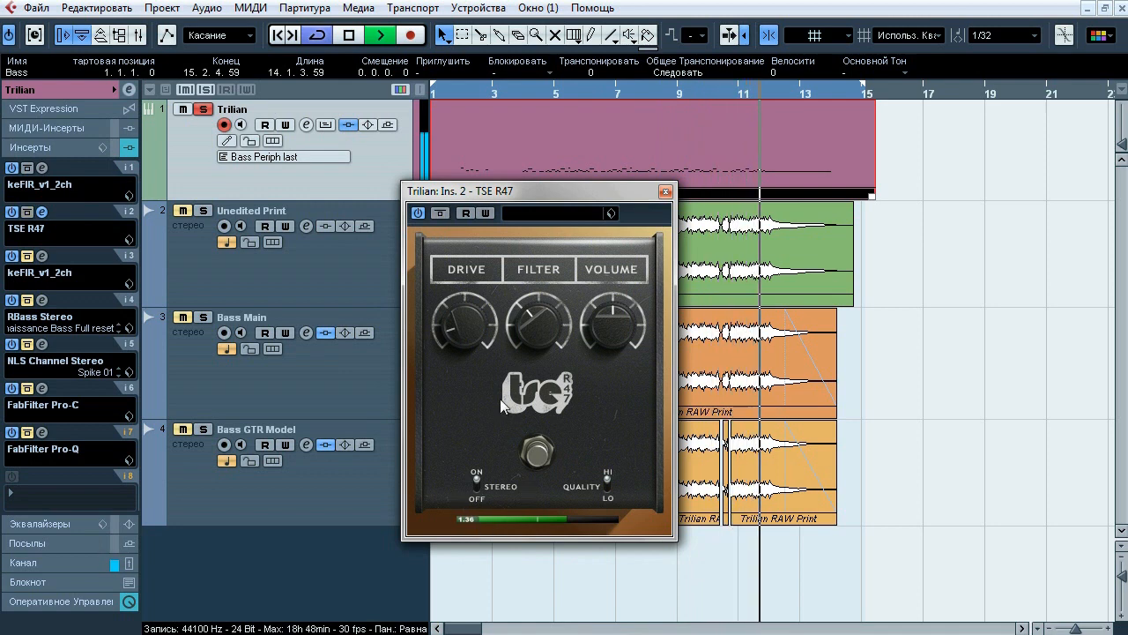
key(space)
click(666, 192)
- Open Trilian's second keFIR_v1_2ch insert, play from around bar 4 comparing it active and bypassed, and close it left active
click(534, 91)
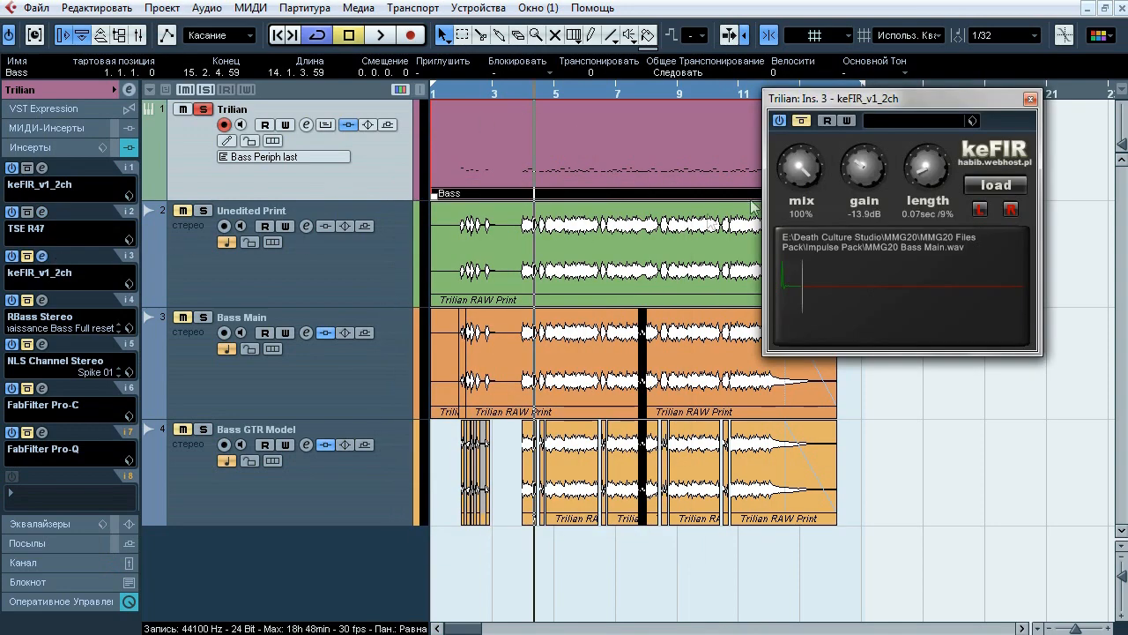
drag(878, 104, 598, 202)
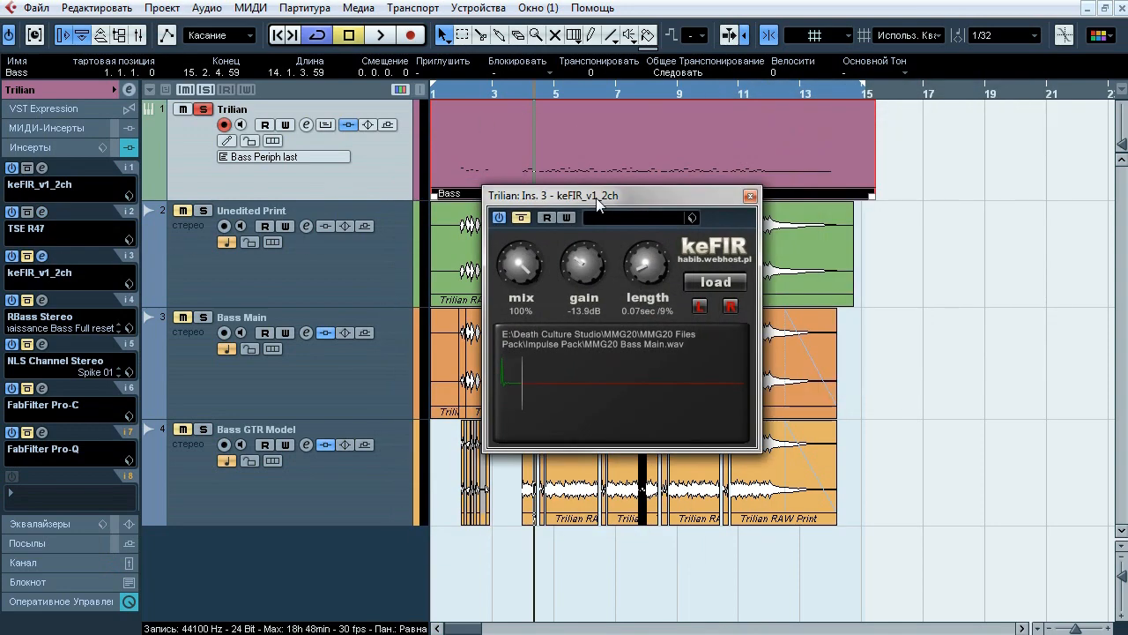
key(space)
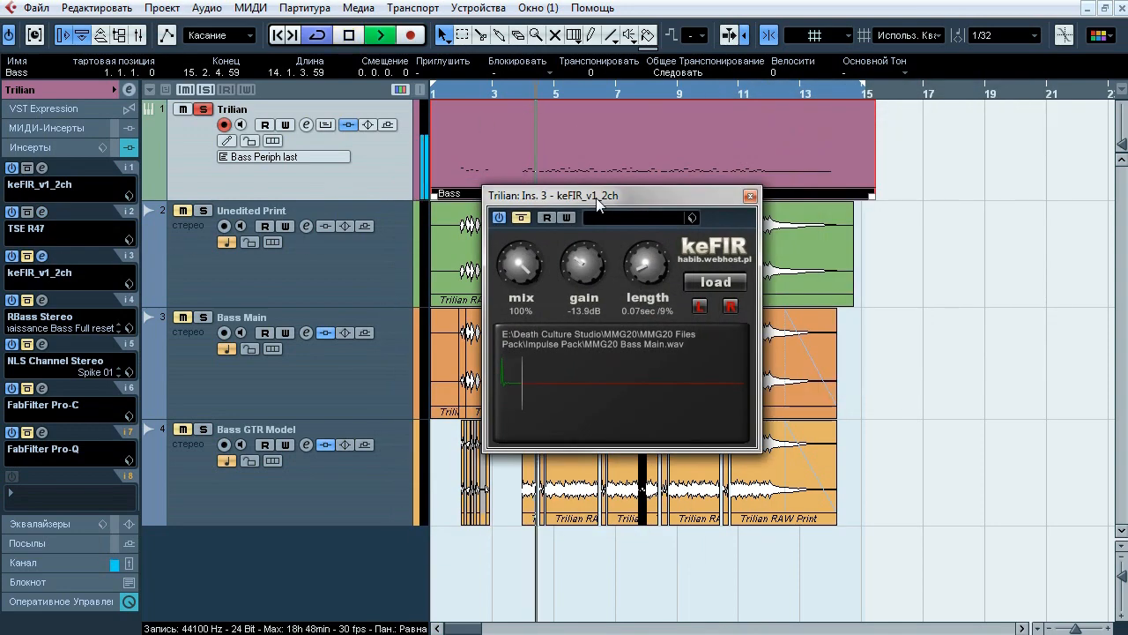
click(521, 218)
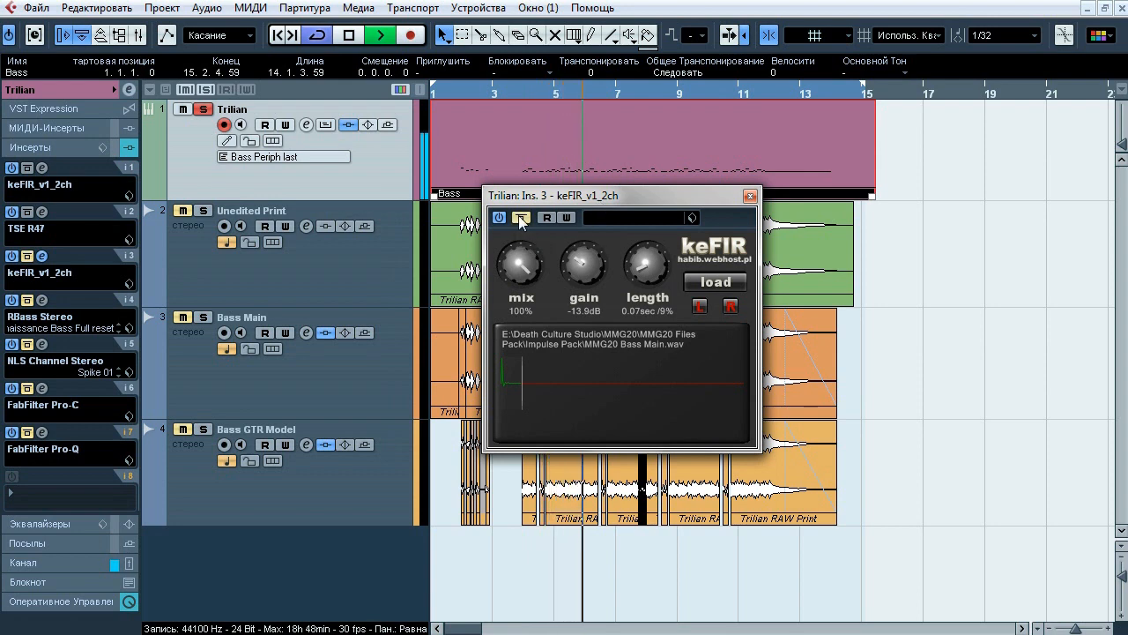
click(521, 218)
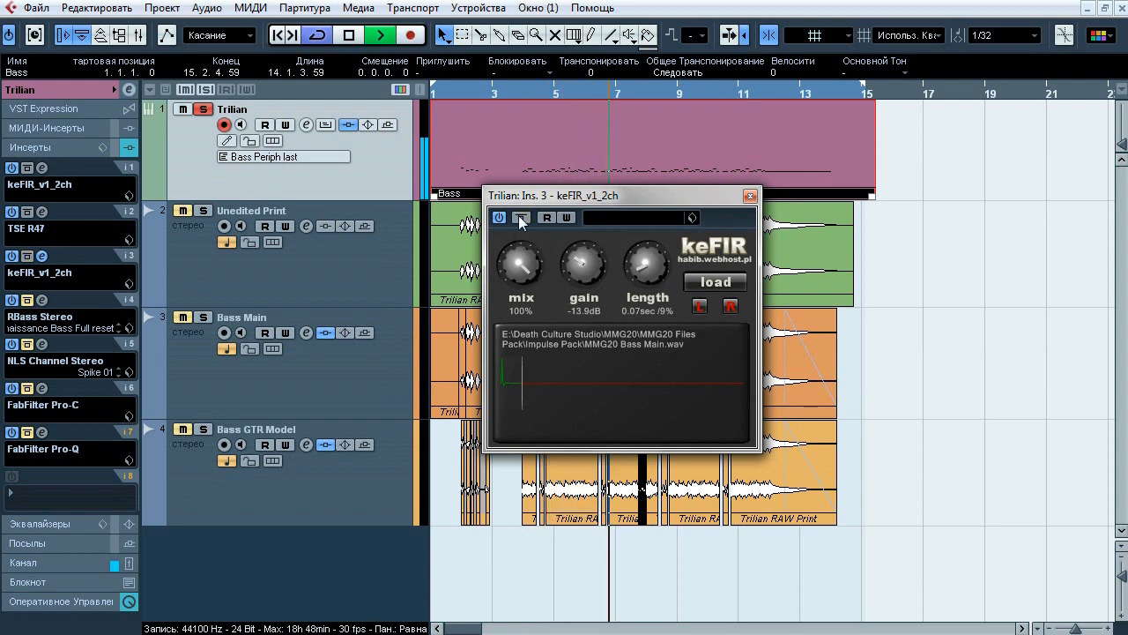
click(521, 218)
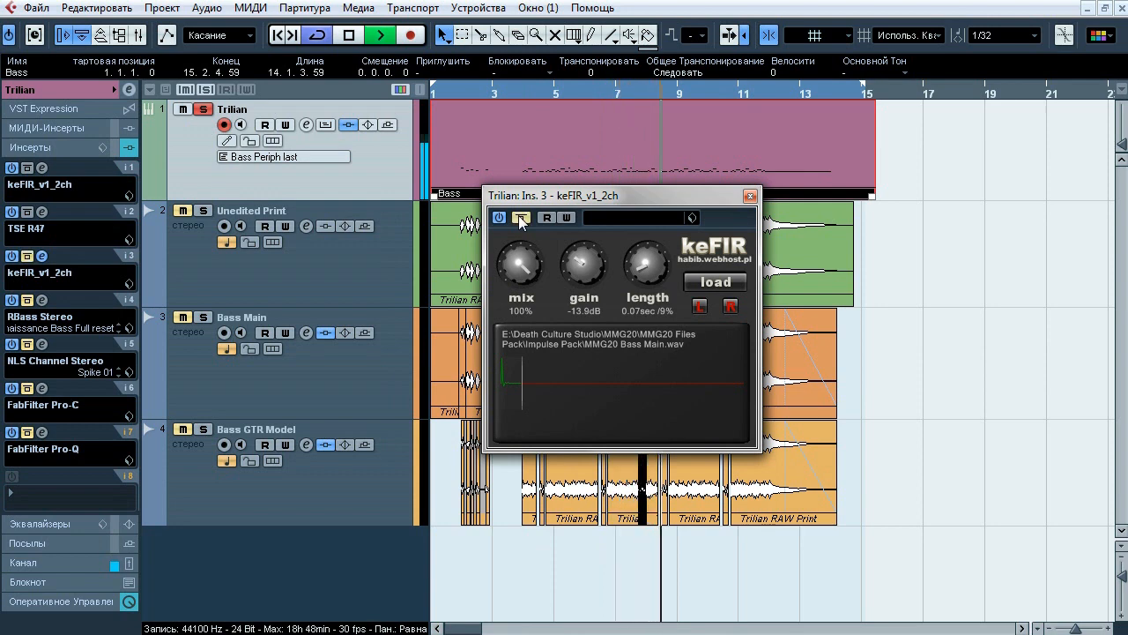
click(521, 219)
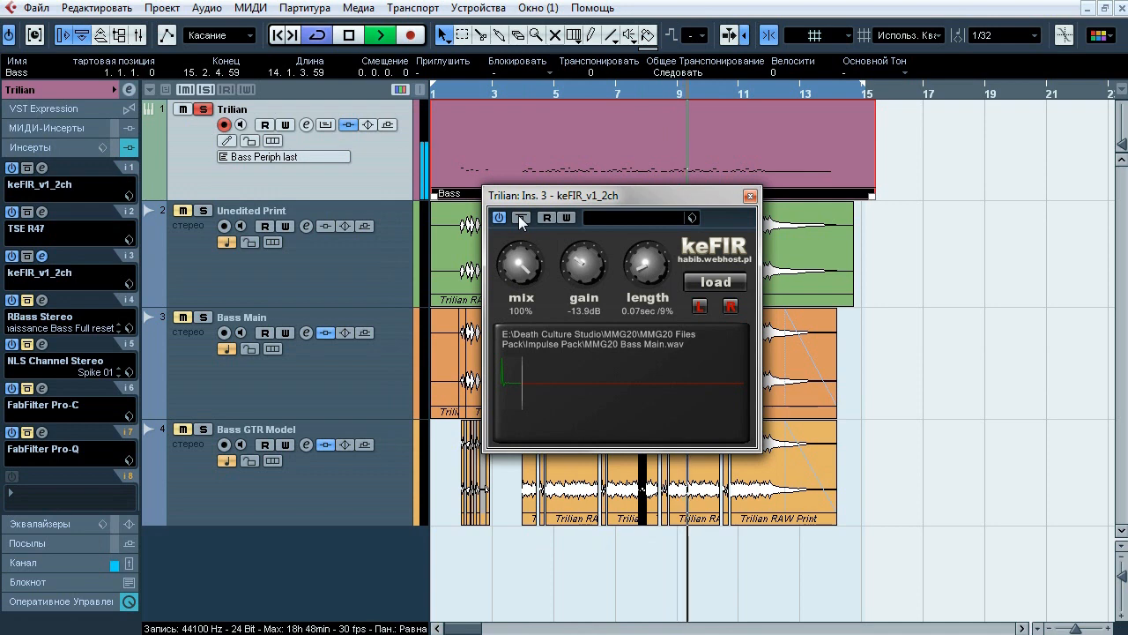
key(space)
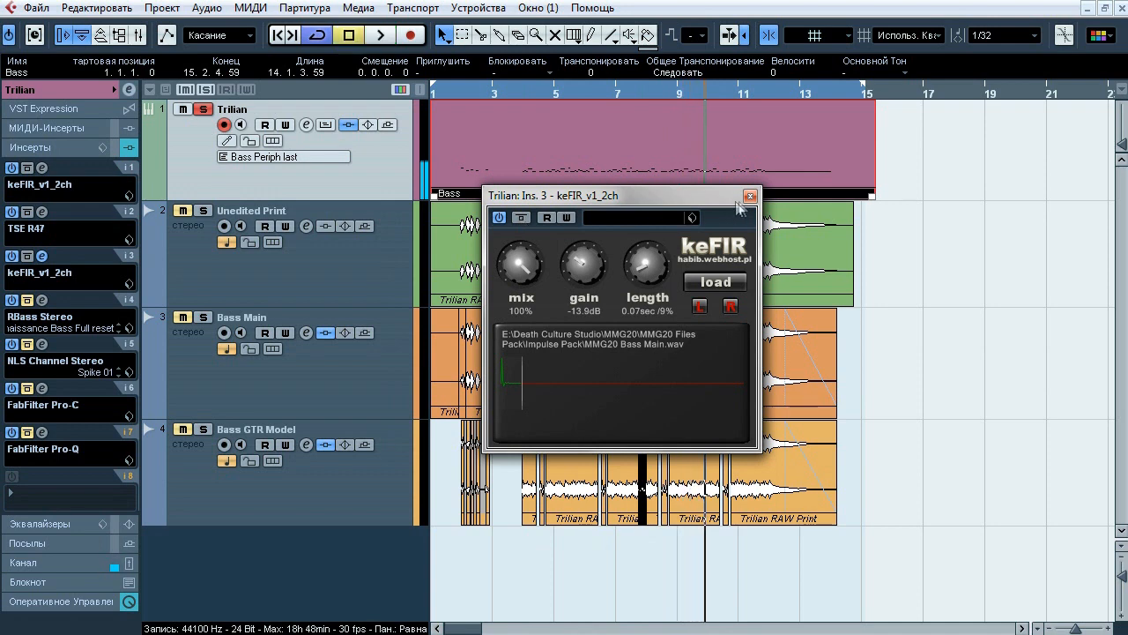
click(750, 195)
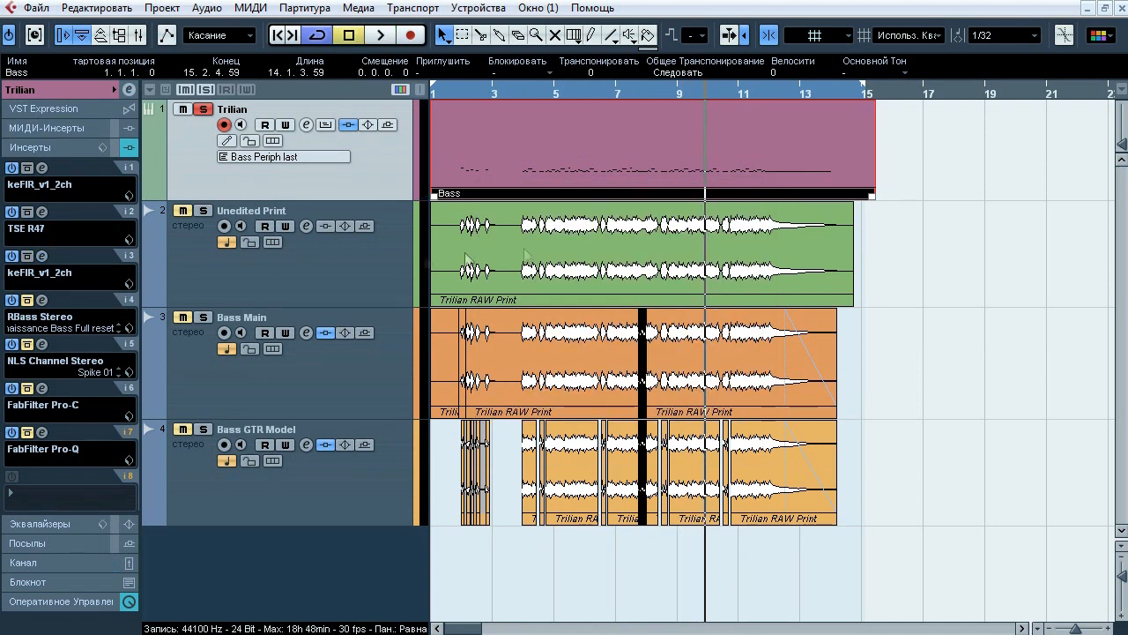
- Open Trilian's RBass Stereo insert, play the bass while comparing it active and bypassed, and close it left active
click(41, 300)
drag(391, 133, 611, 142)
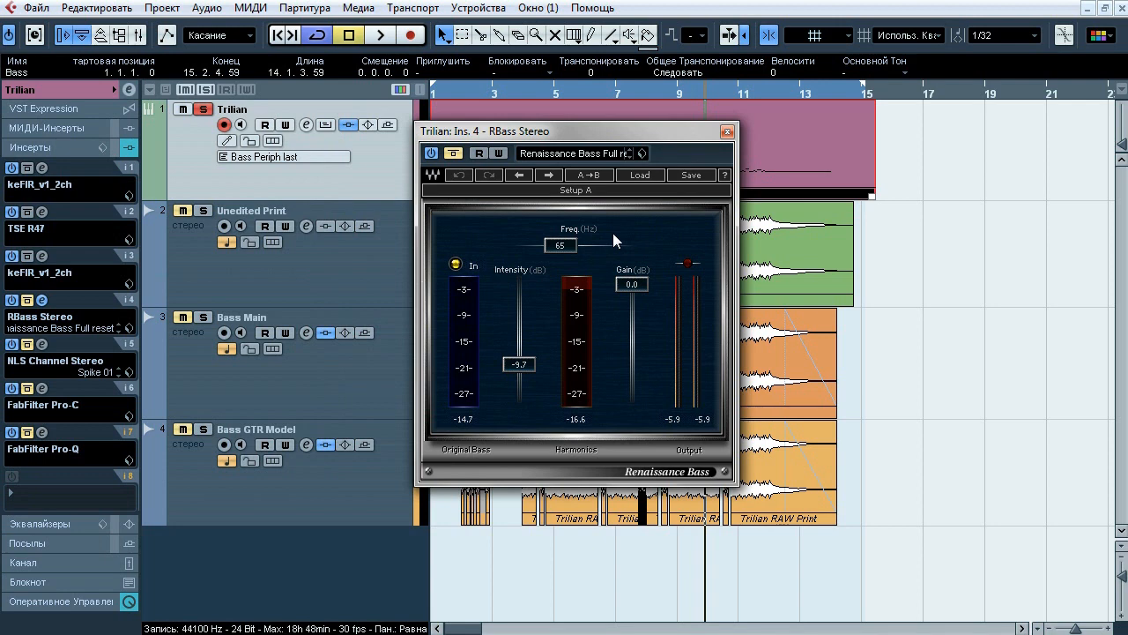
key(space)
click(453, 152)
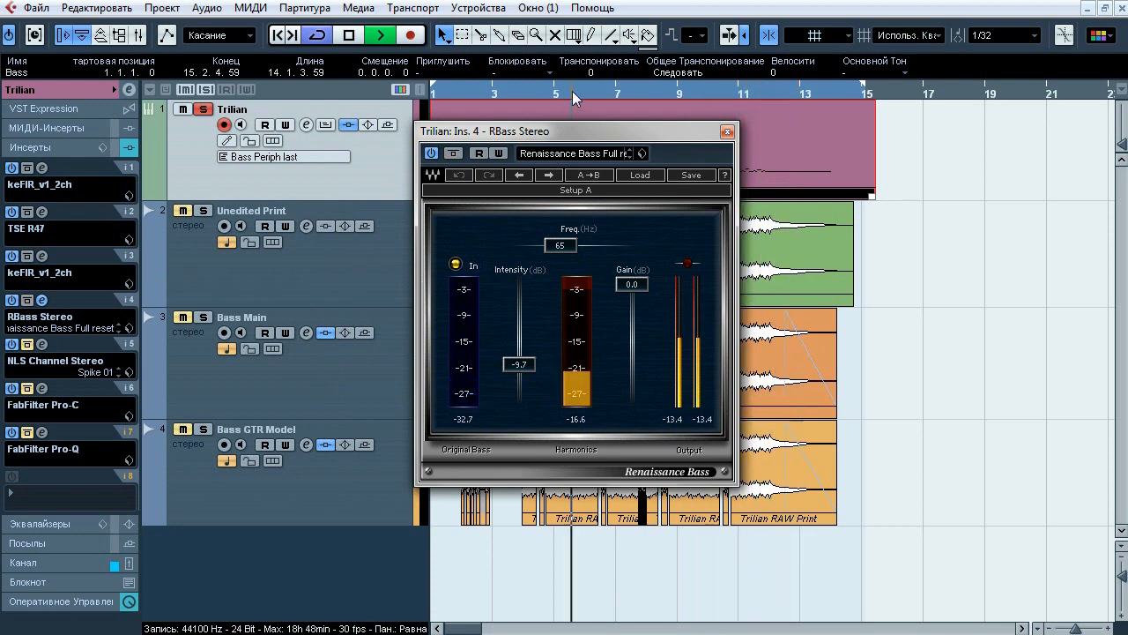
click(456, 156)
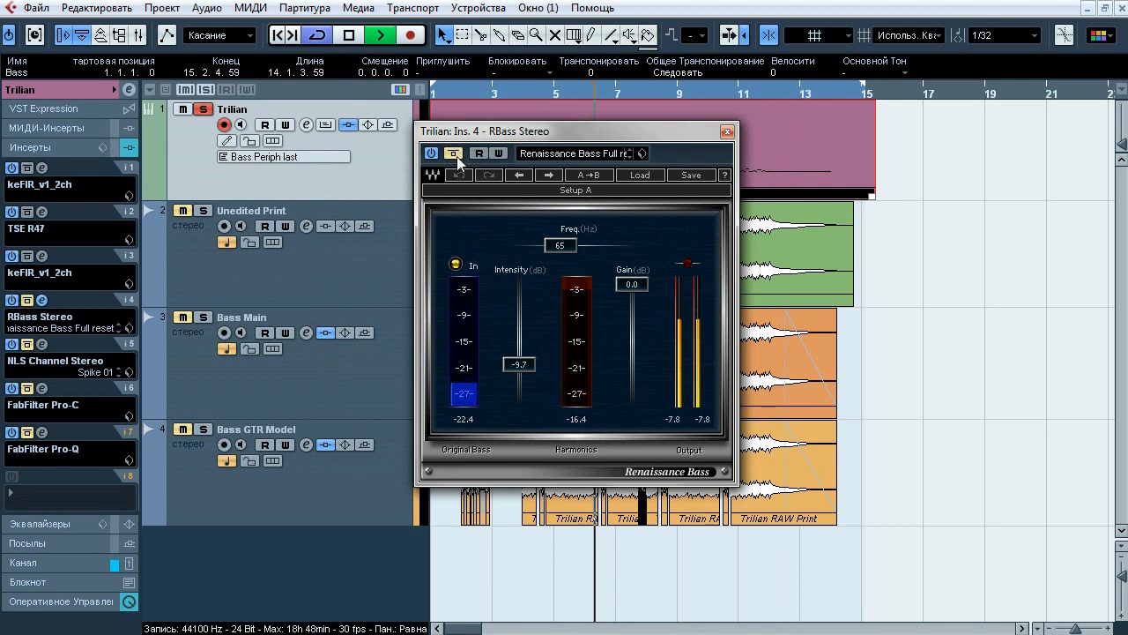
click(457, 156)
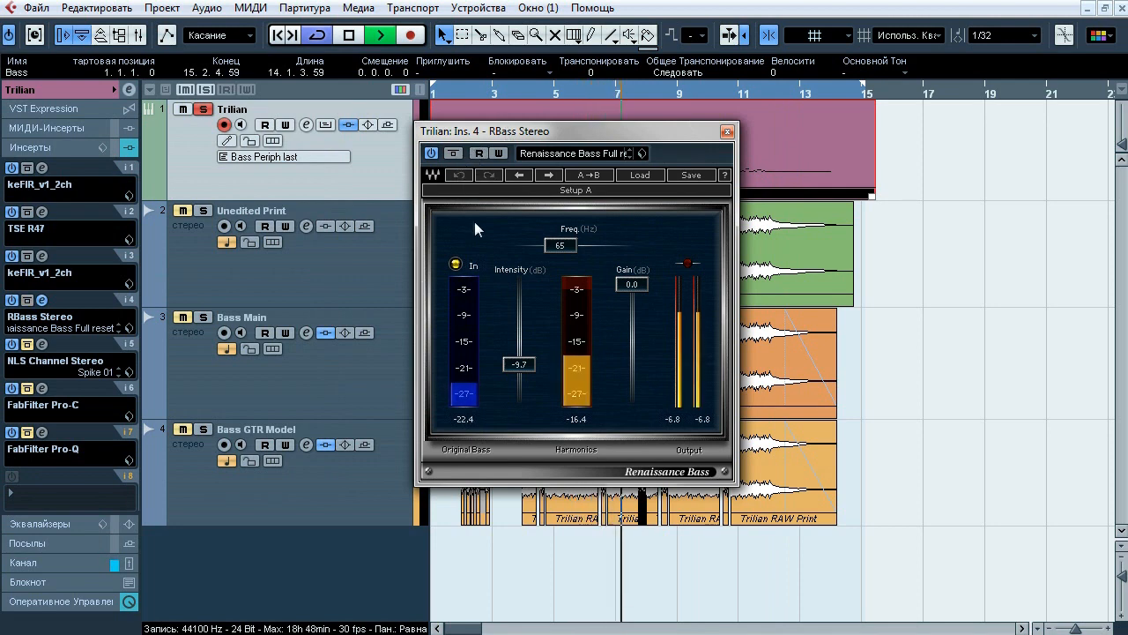
key(space)
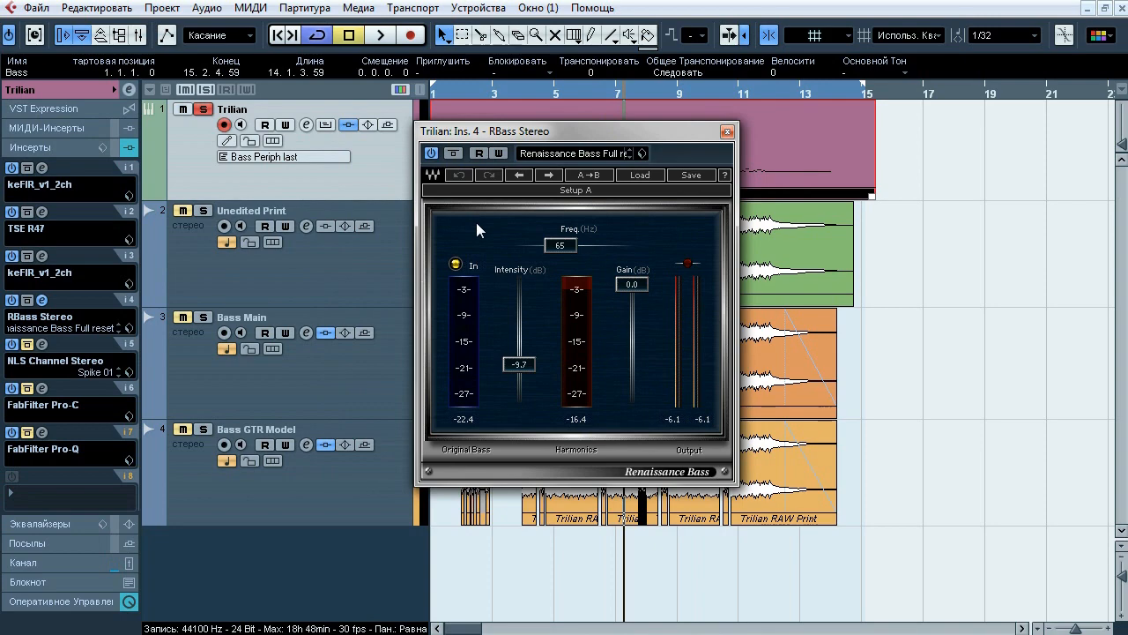
click(727, 132)
- Open Trilian's NLS Channel Stereo insert and show the track's channel fader and level meter beside it
click(41, 343)
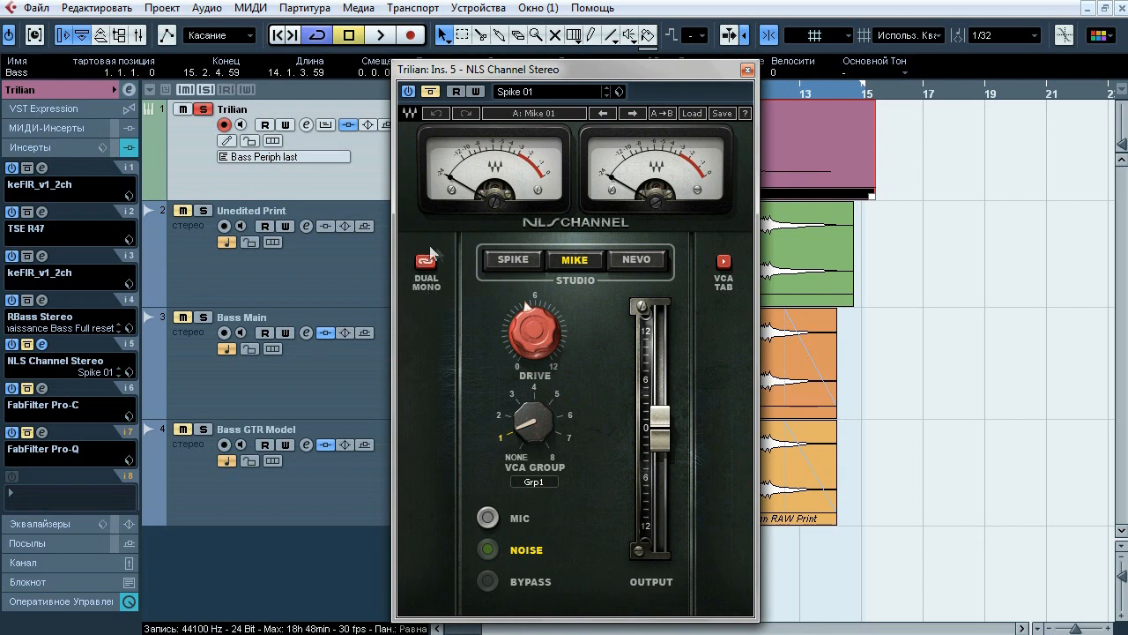
click(63, 564)
drag(589, 68, 804, 70)
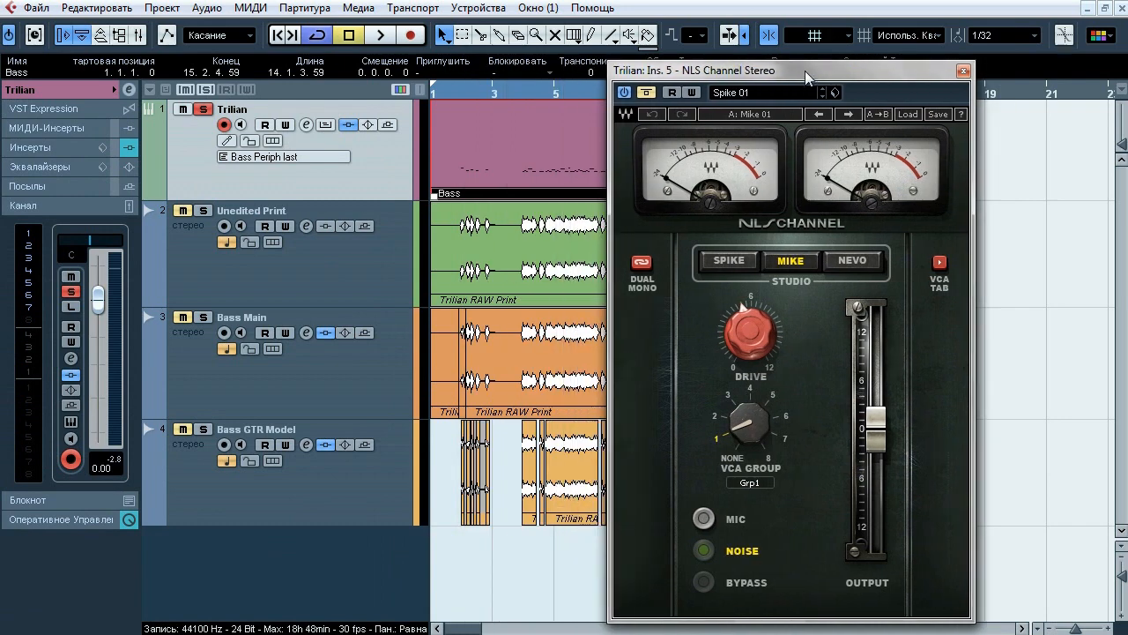
- Play from around bar 4 comparing NLS Channel active and bypassed, leave it active, and close it from the reopened inserts list
click(531, 92)
key(space)
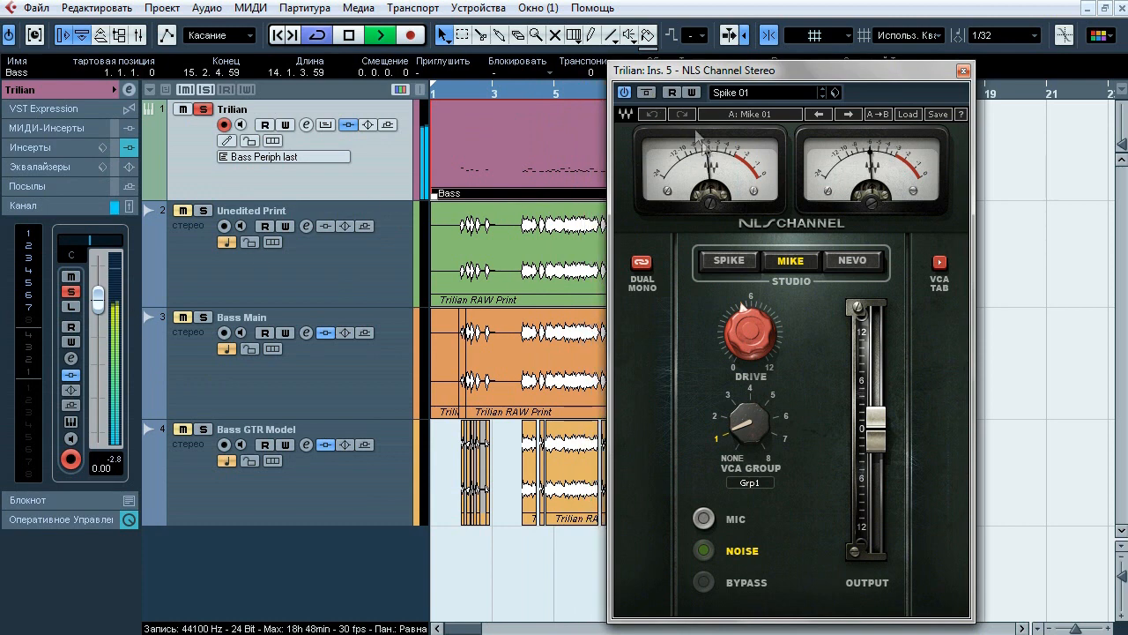
click(649, 94)
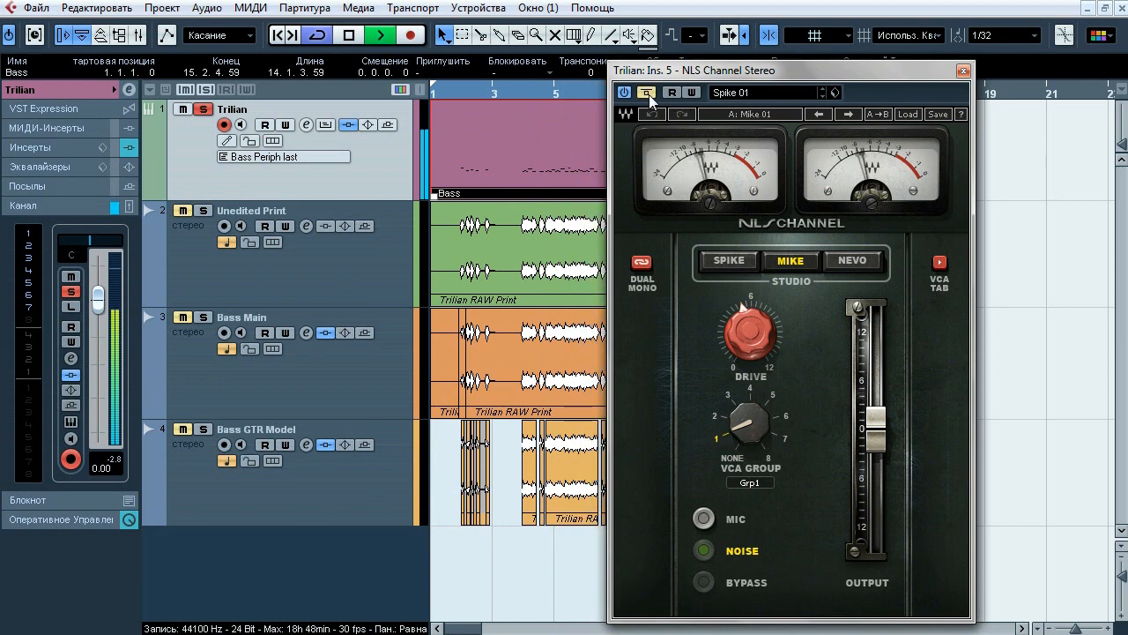
click(646, 93)
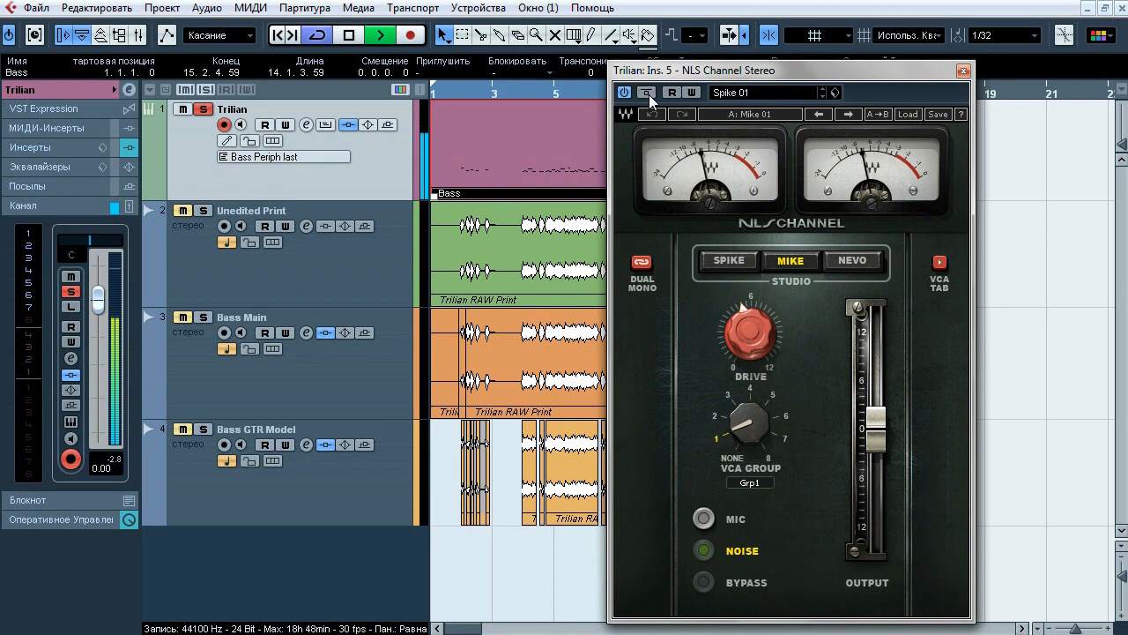
click(646, 93)
click(646, 92)
key(space)
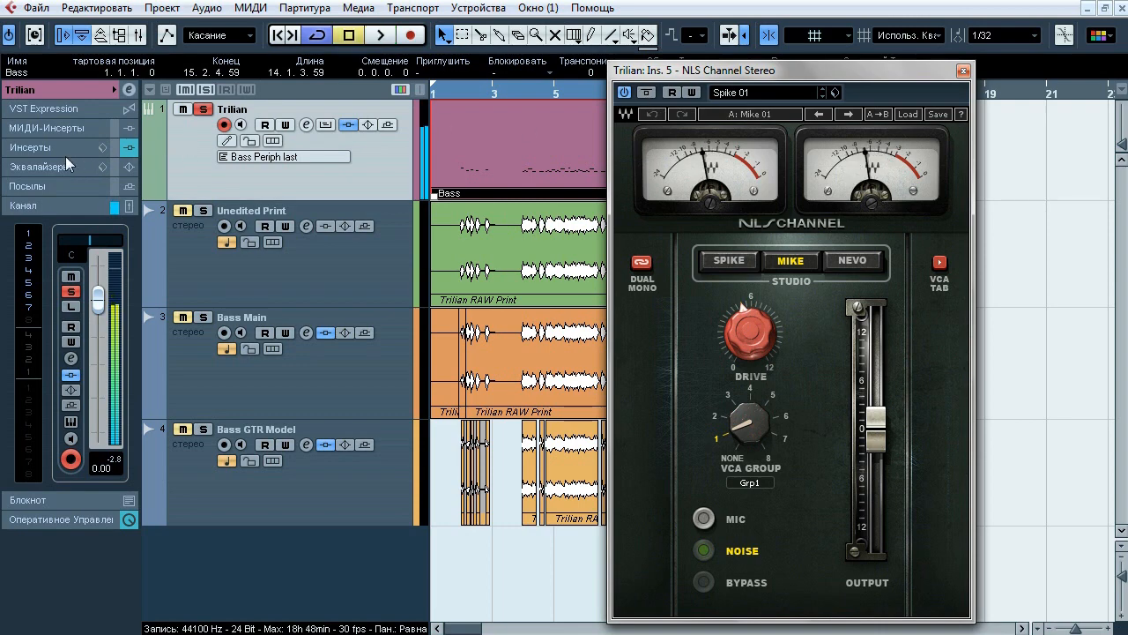
click(59, 150)
click(42, 344)
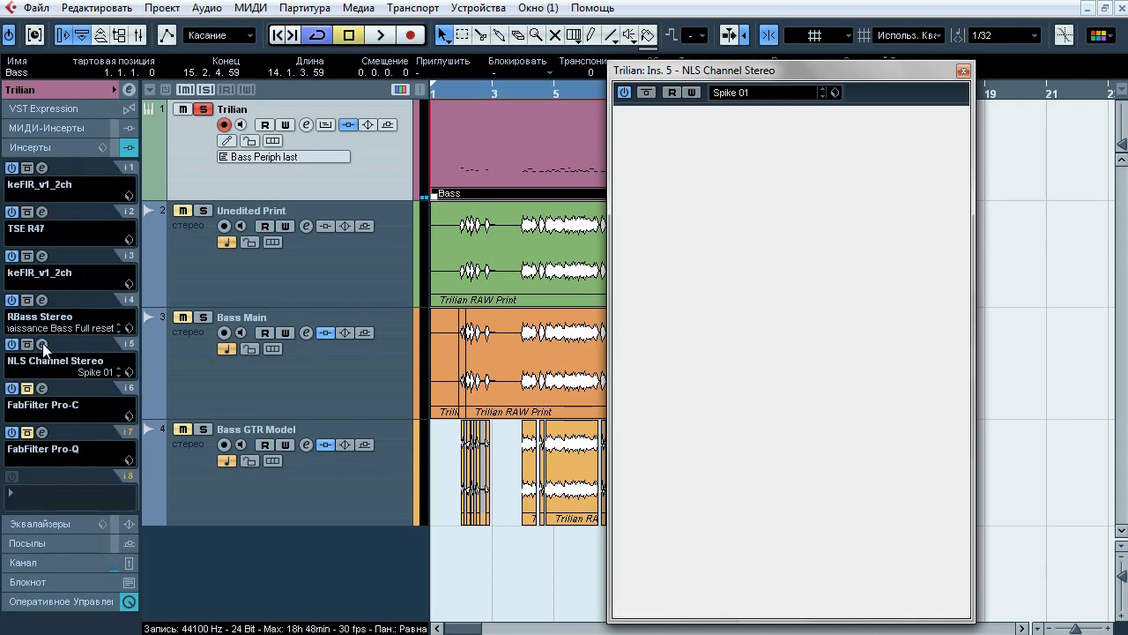
- Open Trilian's FabFilter Pro-C insert, play from around bar 4 comparing it active and bypassed, check its compression settings, and close it left active
click(539, 94)
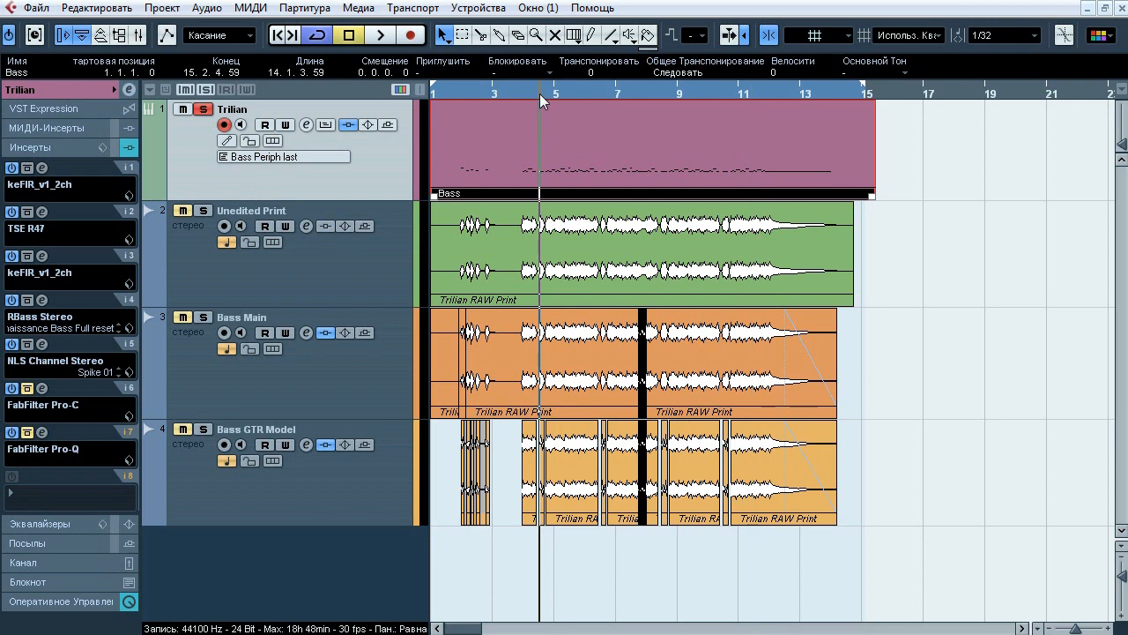
click(44, 391)
drag(571, 156, 517, 140)
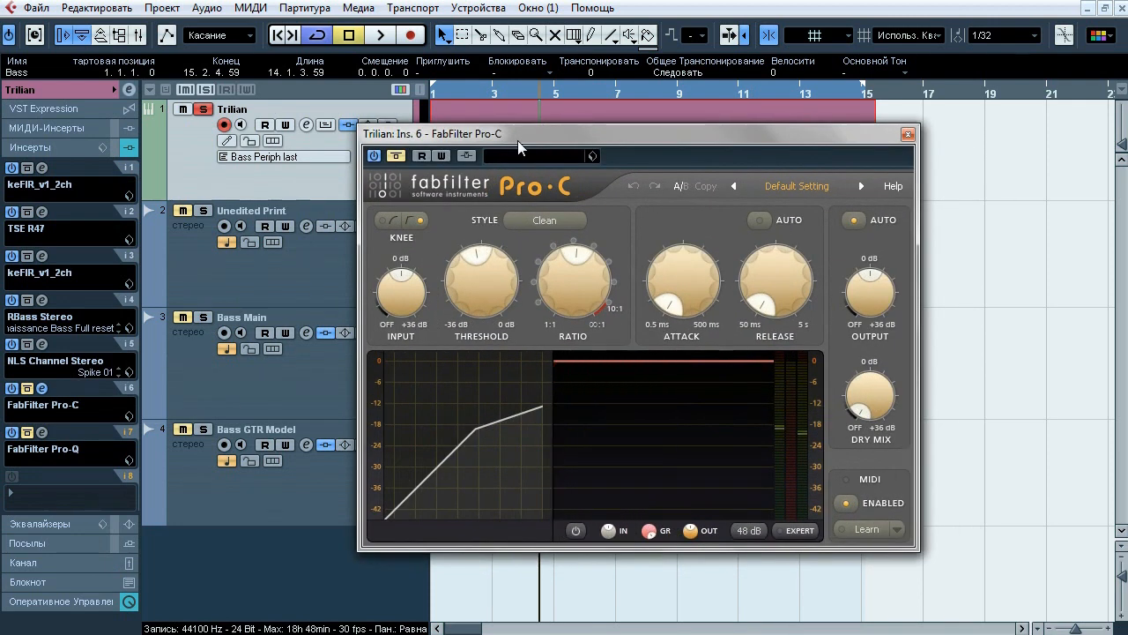
key(space)
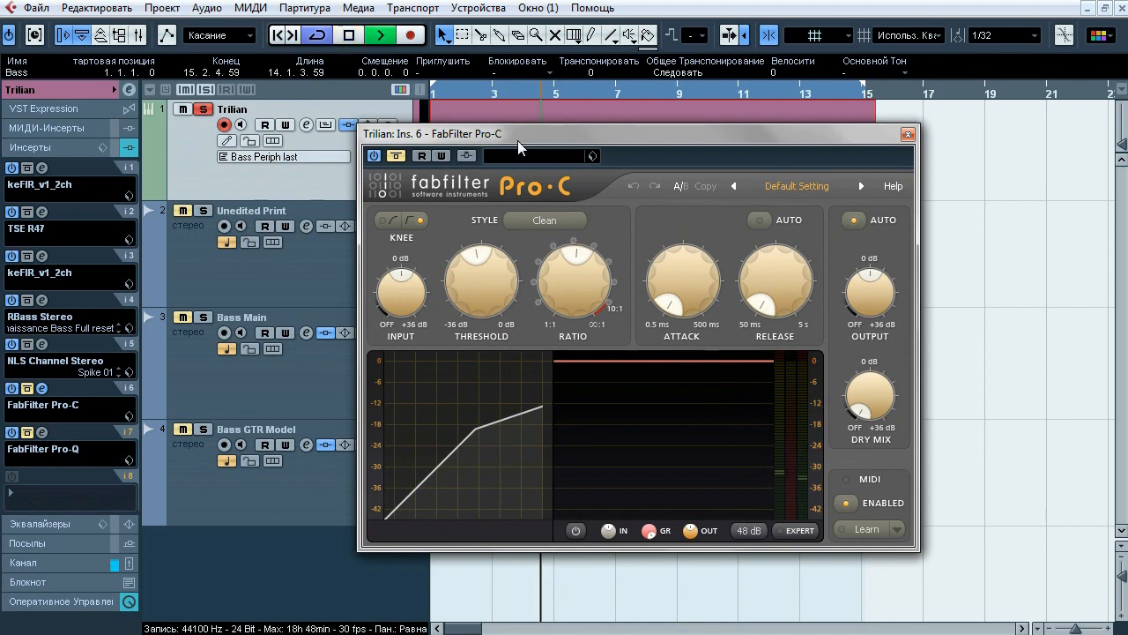
click(397, 155)
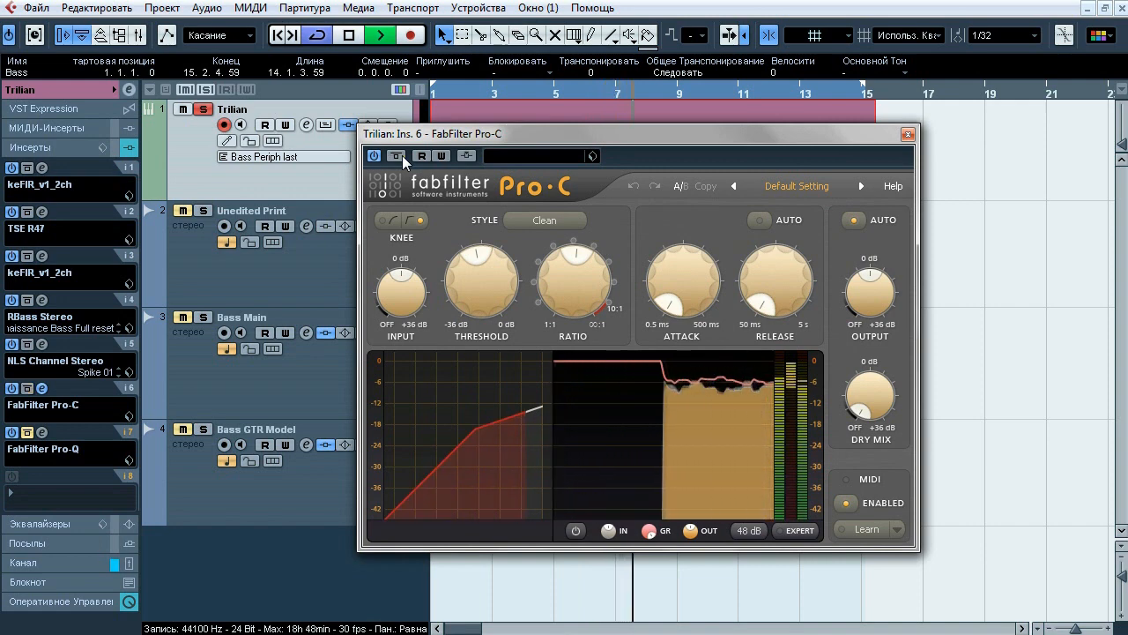
click(397, 156)
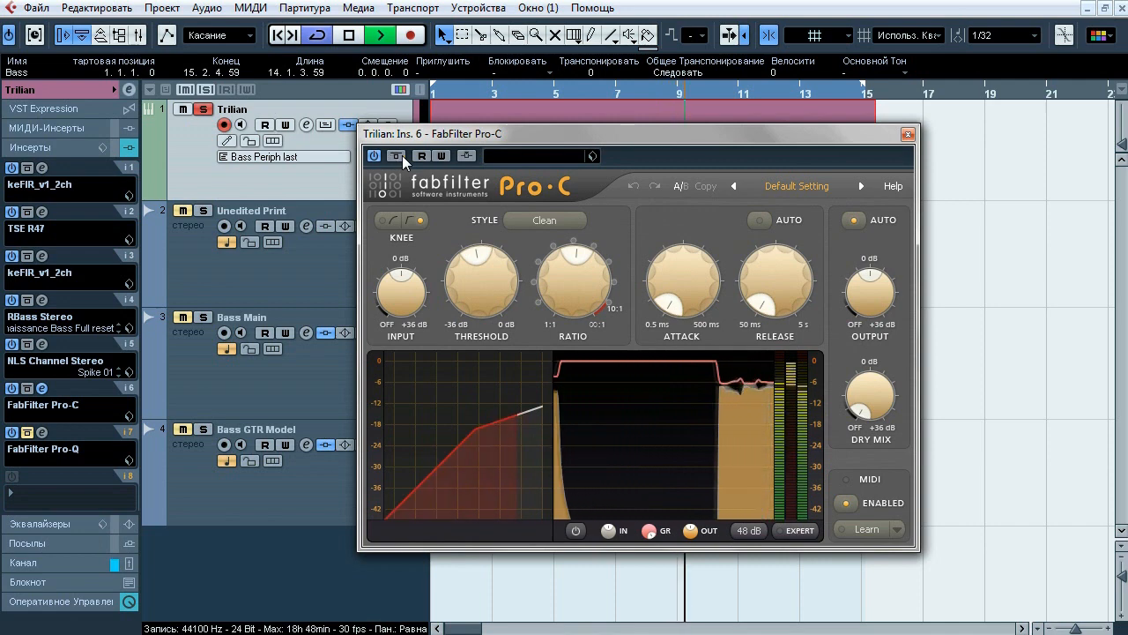
mouse_move(476, 287)
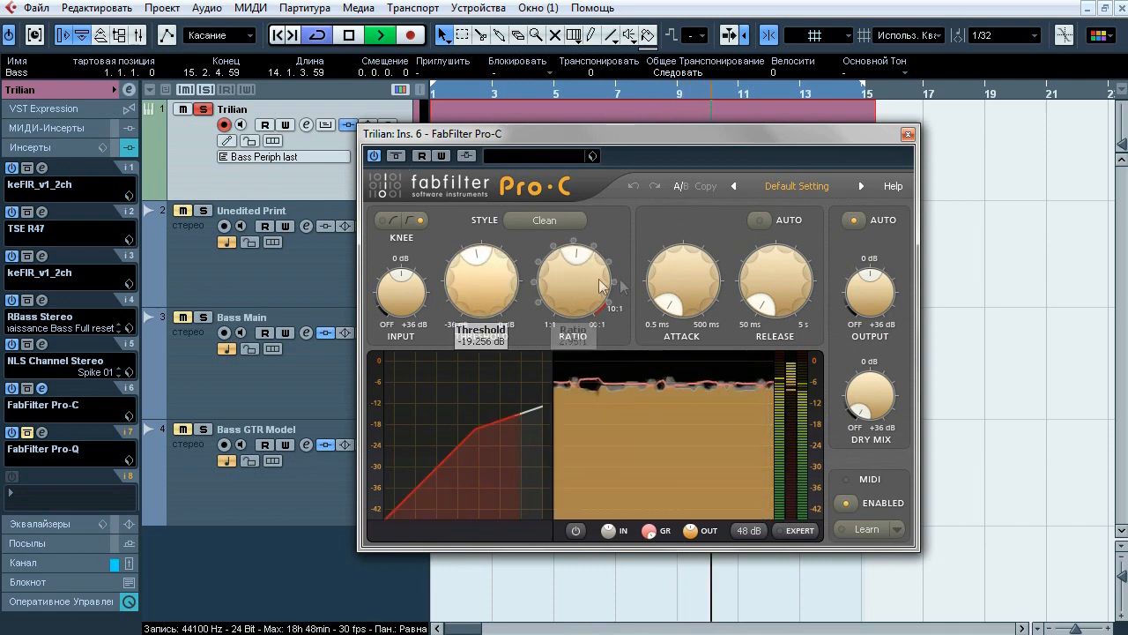
mouse_move(776, 287)
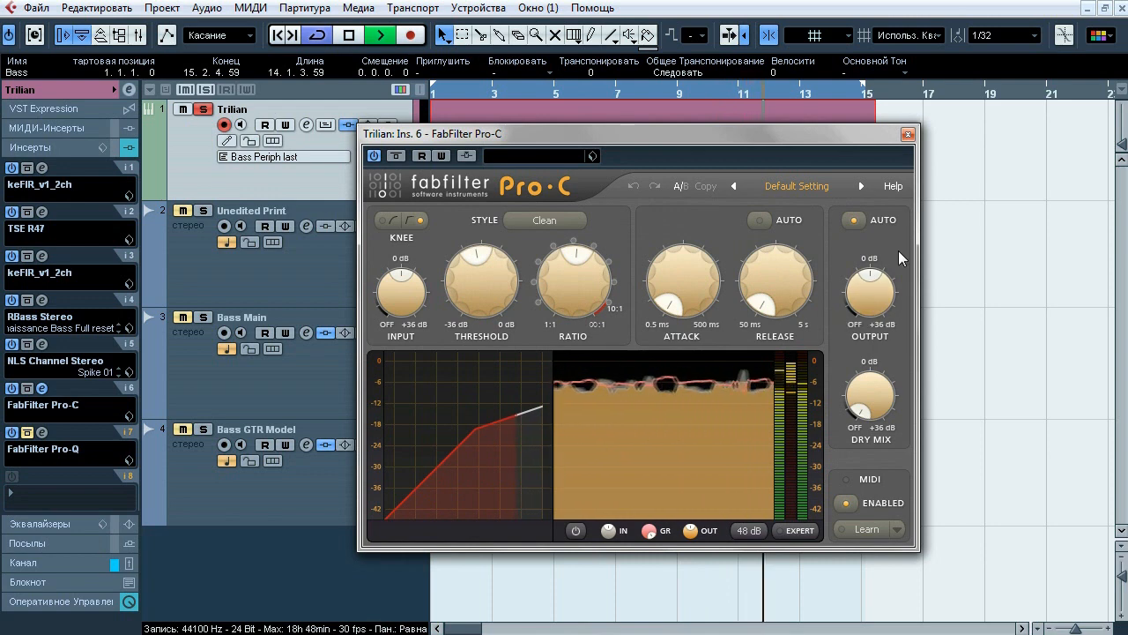
key(space)
click(908, 134)
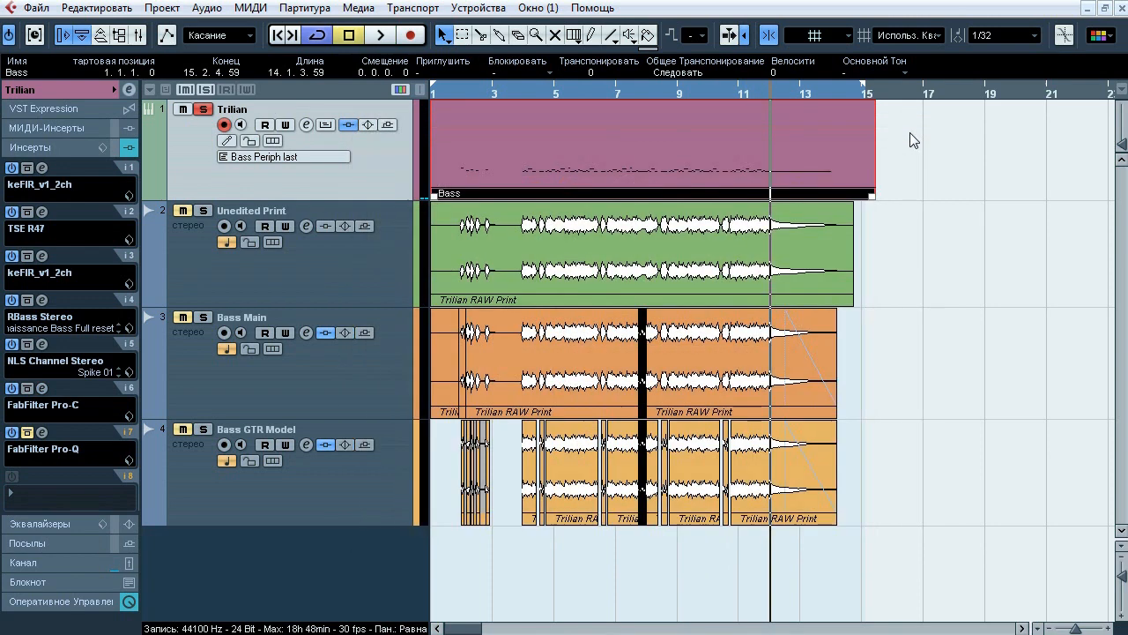
- Open Trilian's FabFilter Pro-Q insert, play from around bar 4 comparing it active and bypassed, and leave it active
click(41, 432)
drag(527, 120, 529, 130)
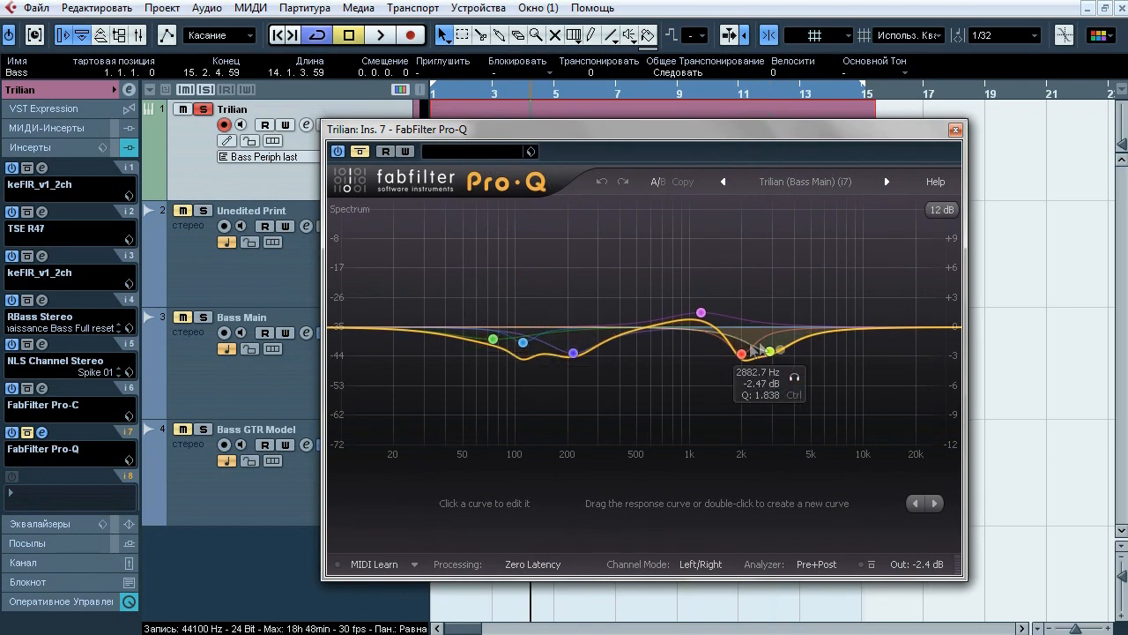
click(359, 152)
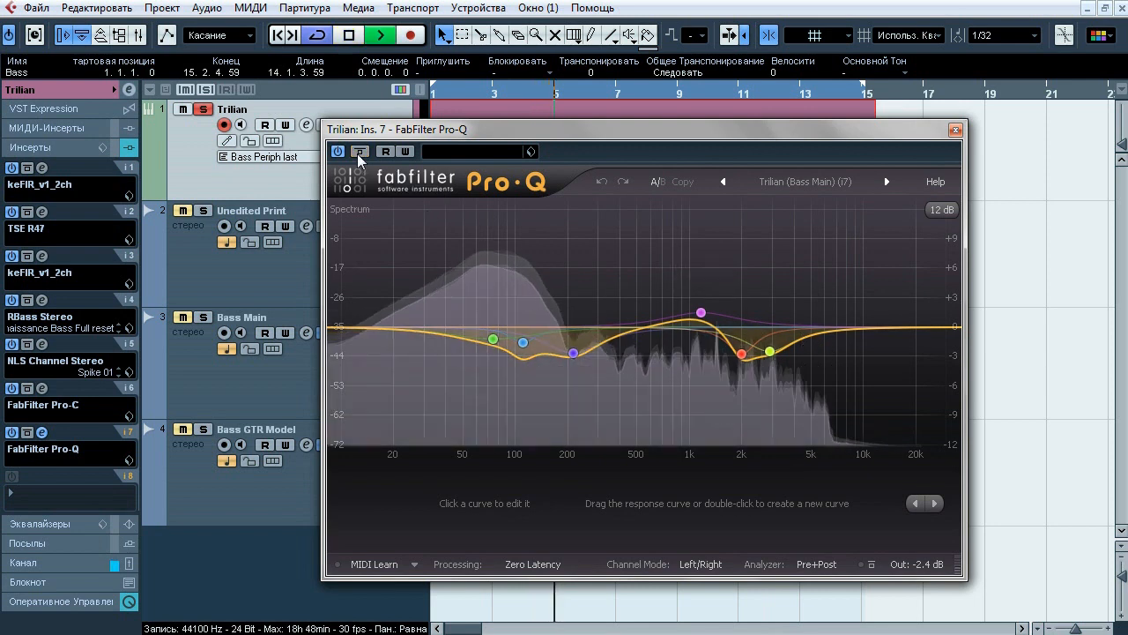
click(358, 154)
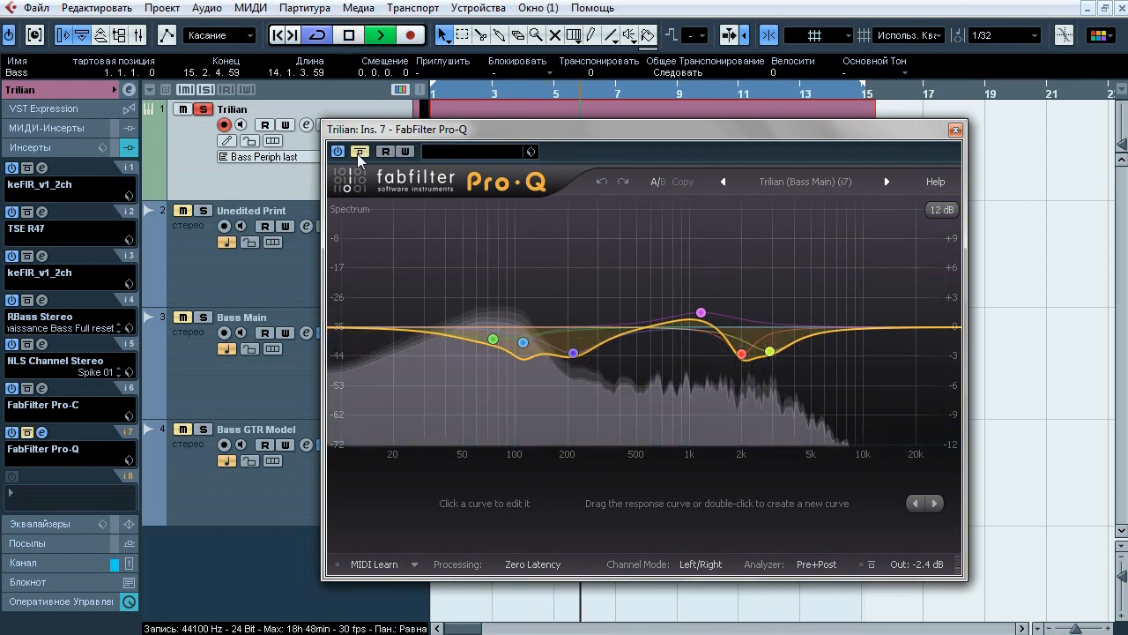
click(357, 153)
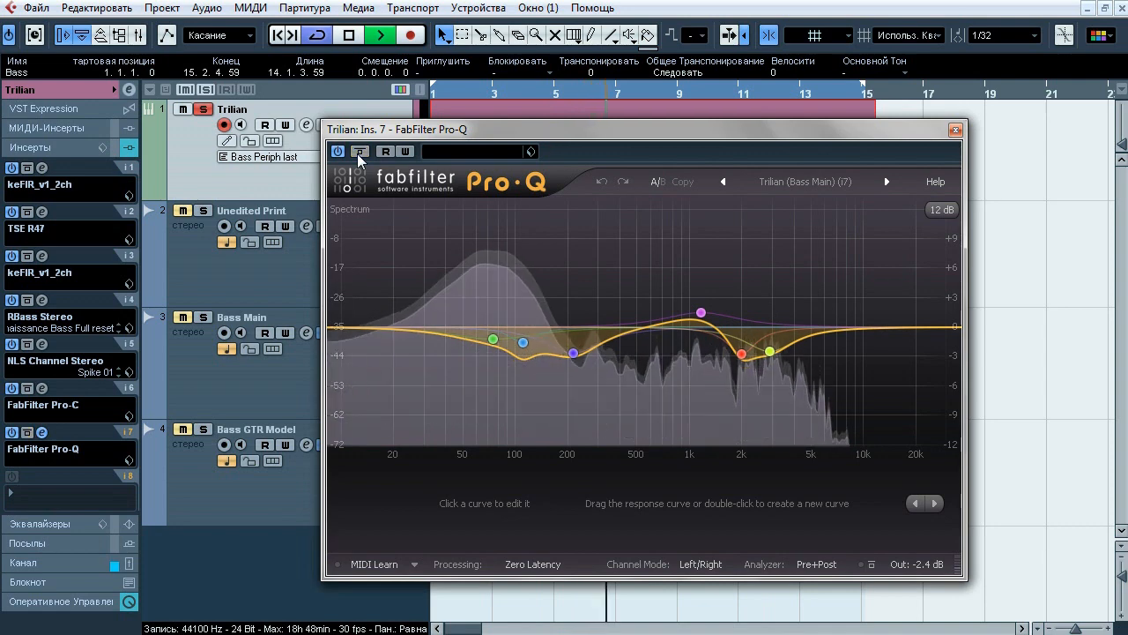
click(357, 153)
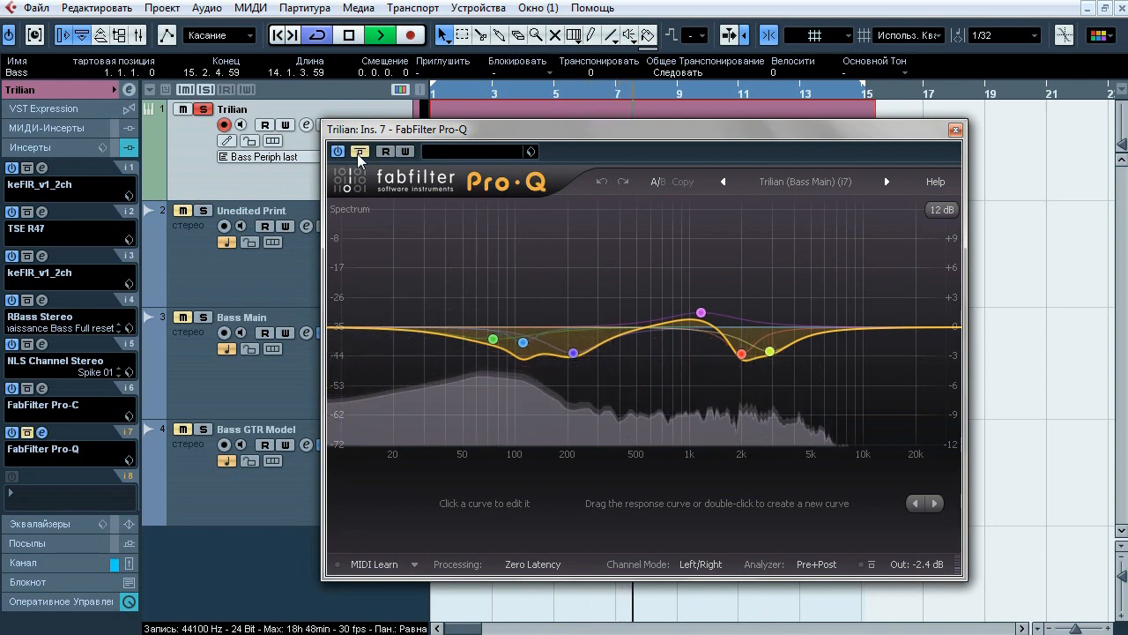
click(358, 153)
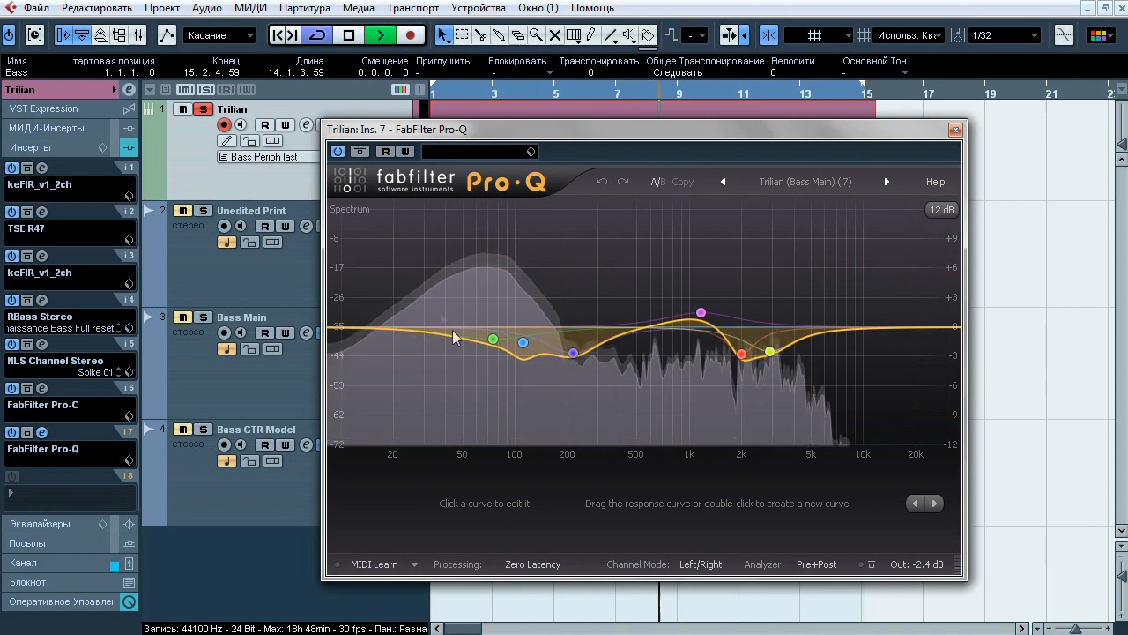
- Audition each of the six Pro-Q bands in isolation during playback, from the 74 Hz cut up to the 2882.7 Hz cut
mouse_move(492, 338)
click(514, 368)
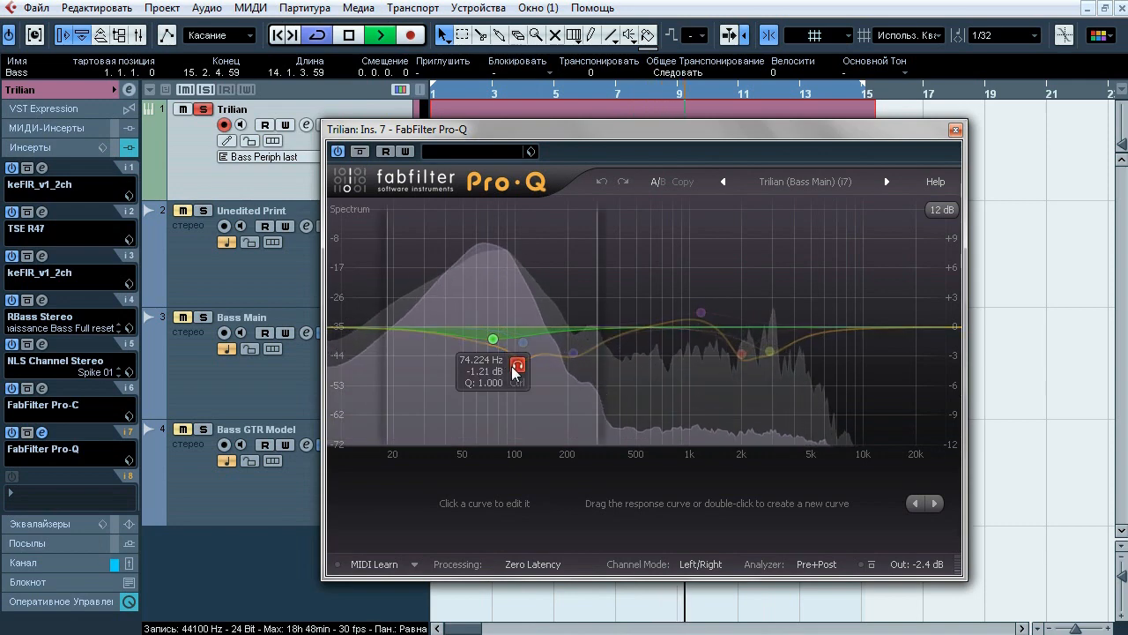
mouse_move(523, 341)
click(547, 368)
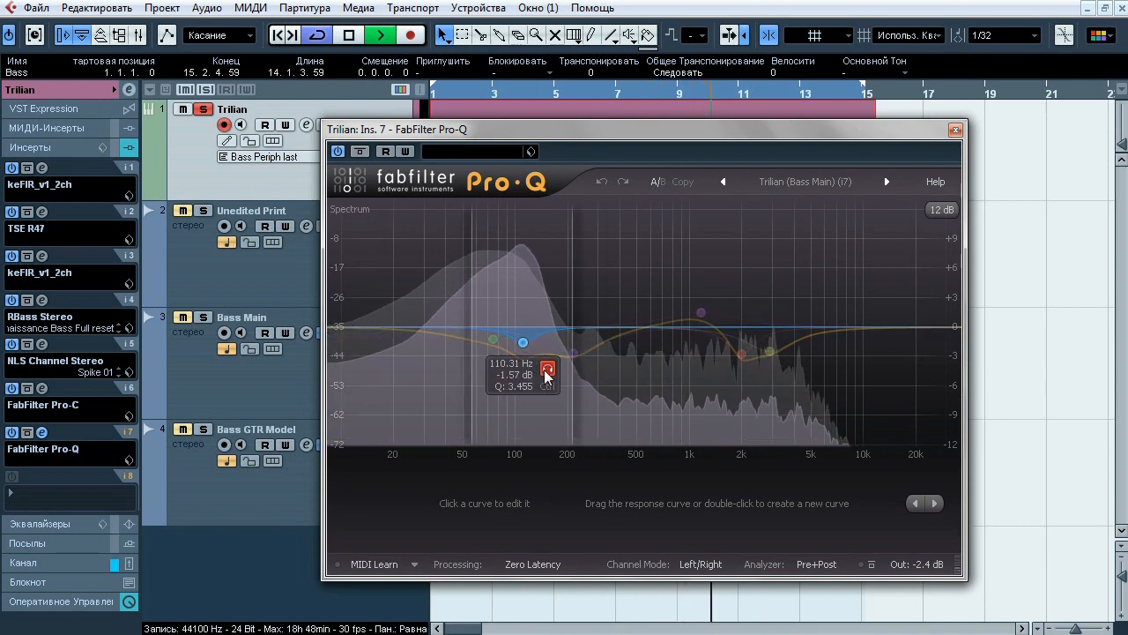
click(598, 379)
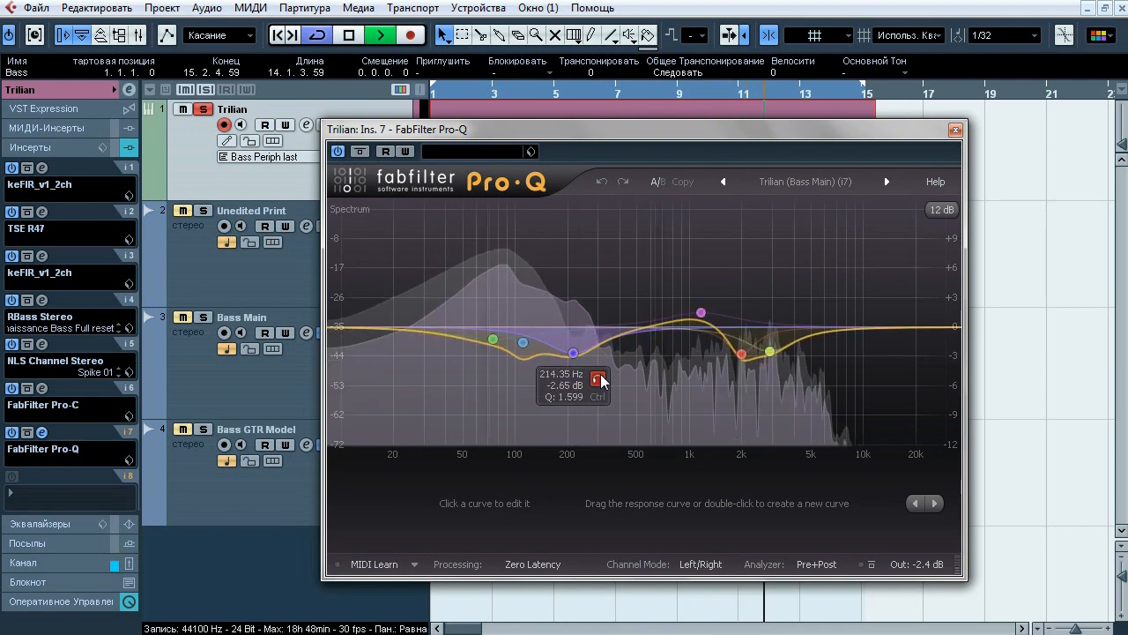
mouse_move(700, 312)
click(726, 274)
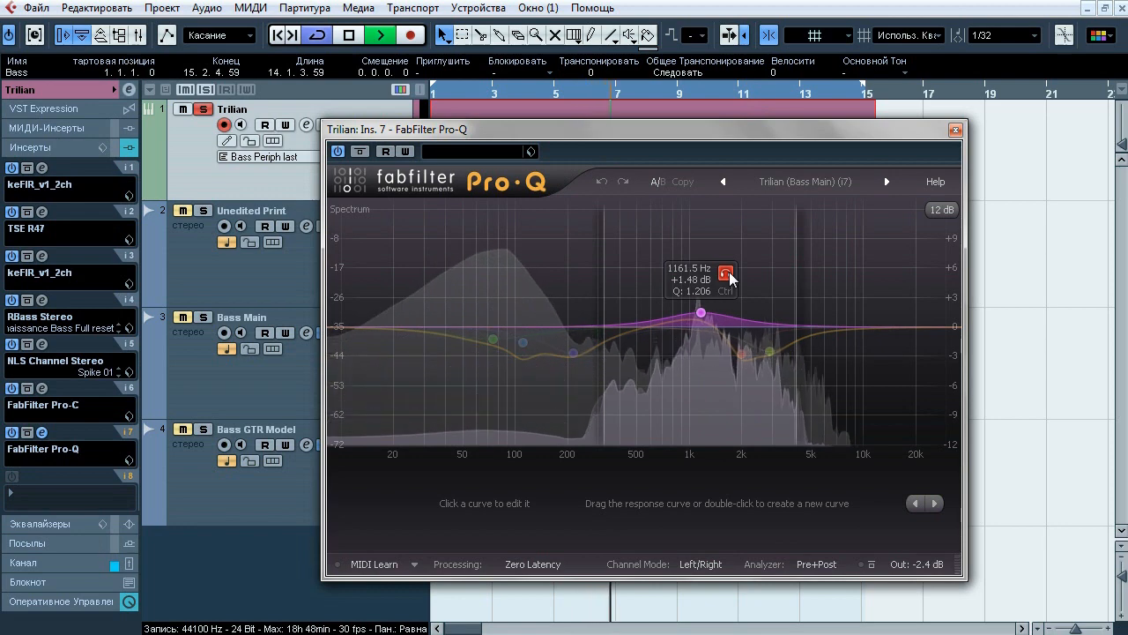
mouse_move(743, 355)
click(765, 381)
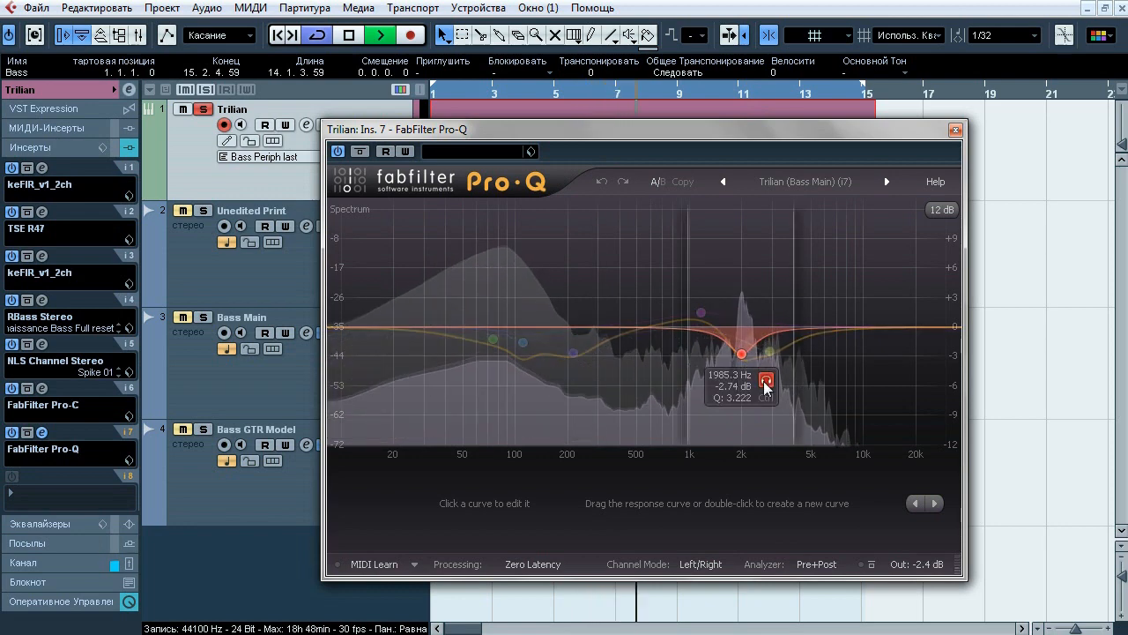
mouse_move(770, 346)
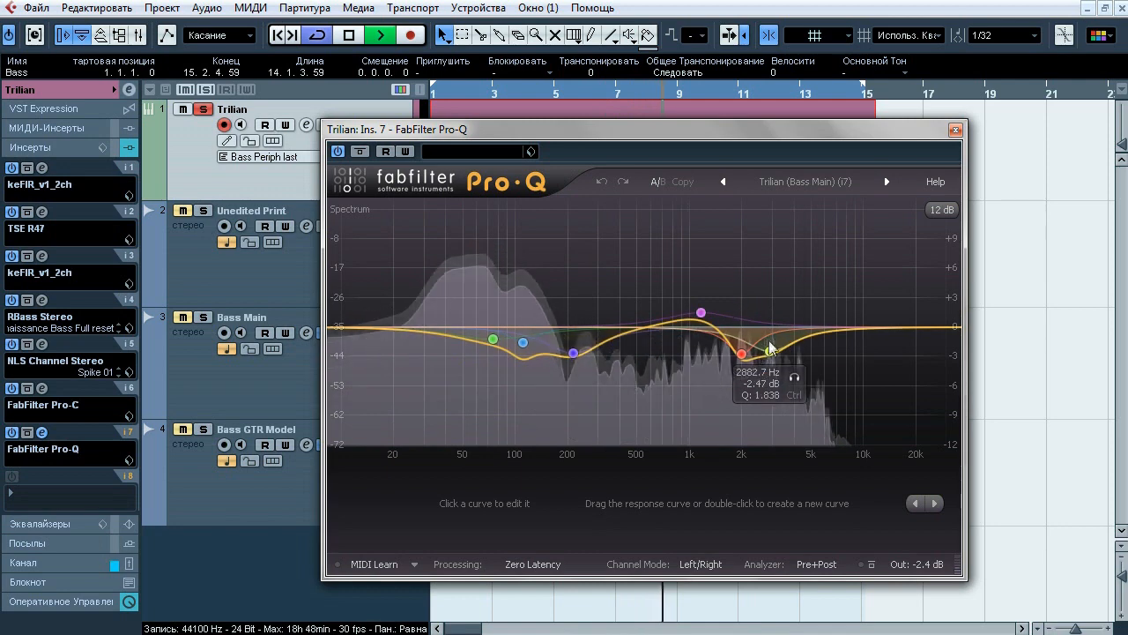
click(793, 377)
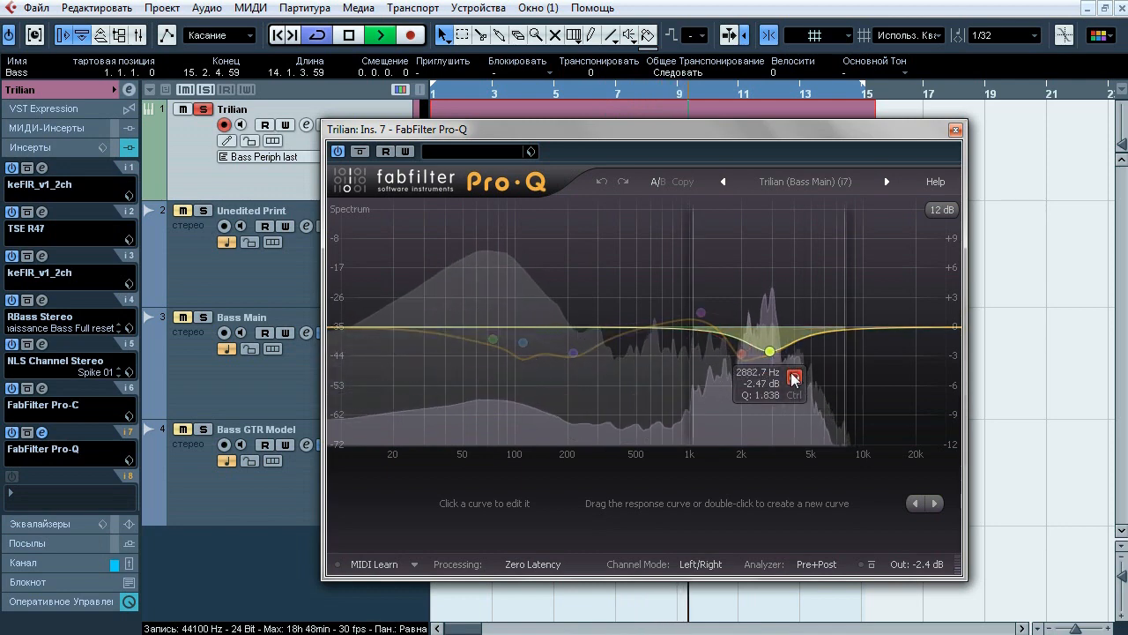
- Select the three upper Pro-Q bands, compare them bypassed and active during playback, stop, and close the equalizer
drag(835, 245, 676, 386)
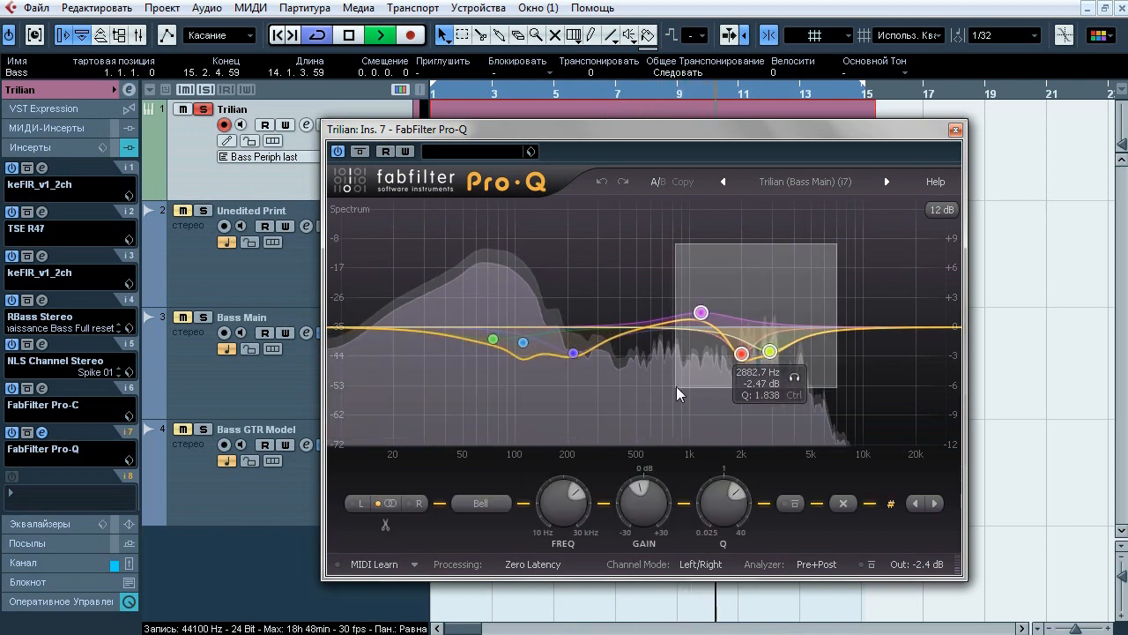
click(783, 505)
click(784, 504)
key(space)
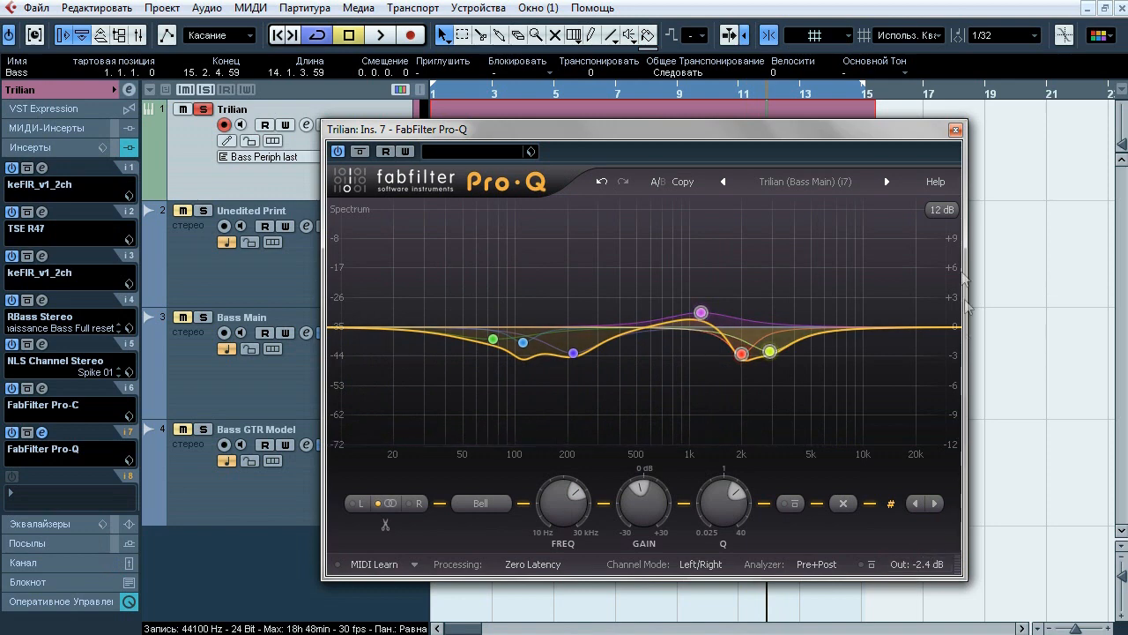
click(955, 130)
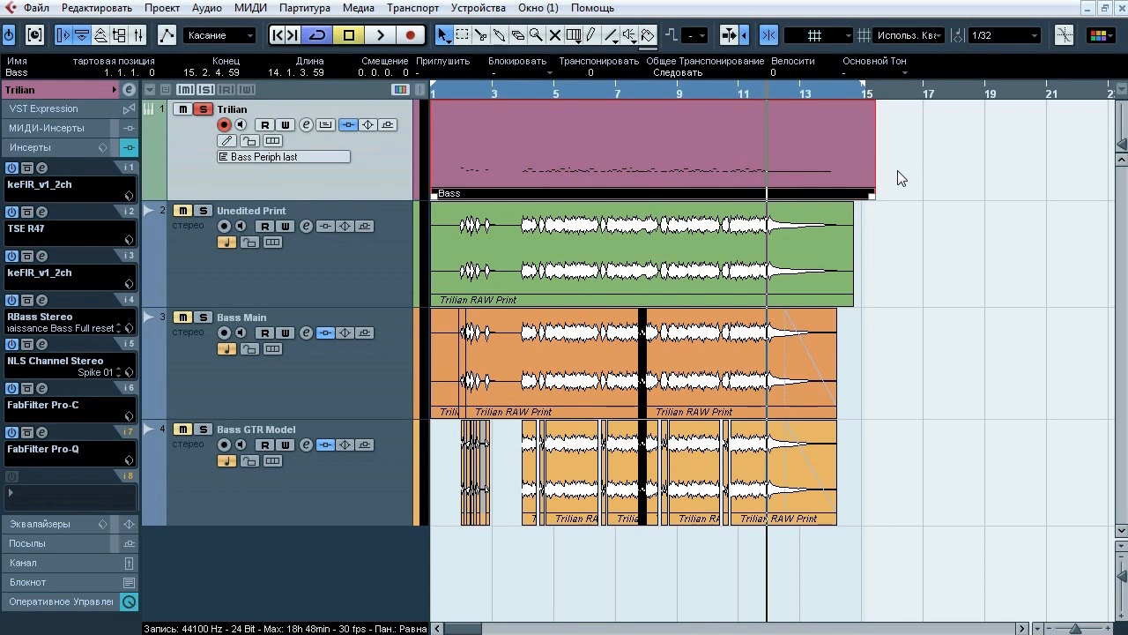
- Bypass all Trilian inserts and show the audio mixdown export with import to pool and audio track enabled, closing it without exporting
click(115, 148)
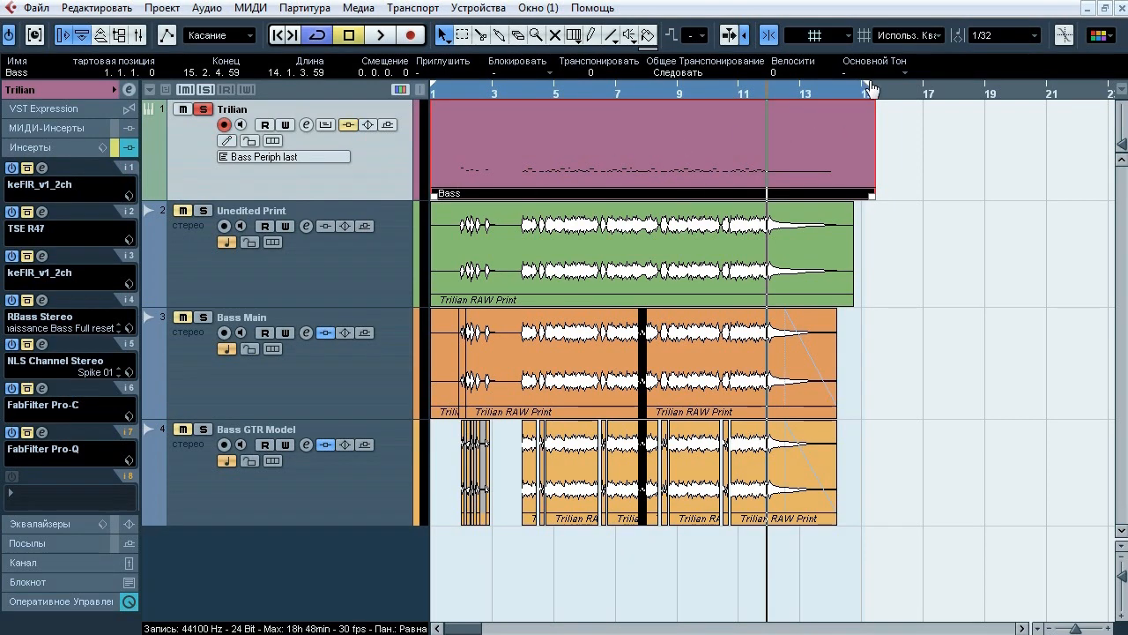
click(36, 8)
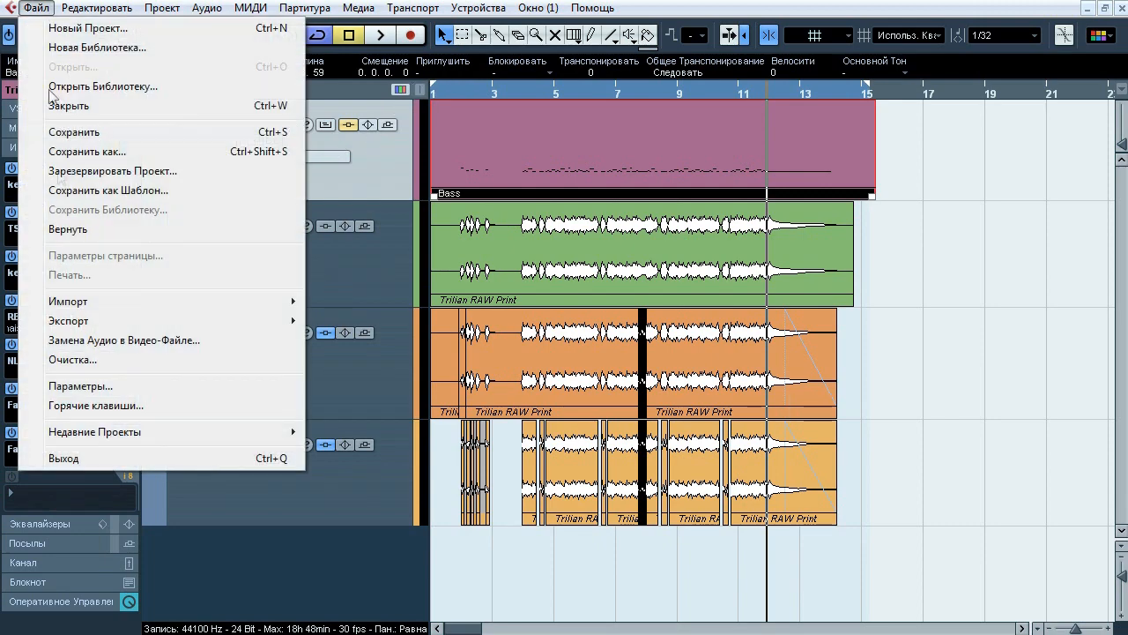
mouse_move(90, 320)
click(440, 360)
drag(561, 61, 434, 48)
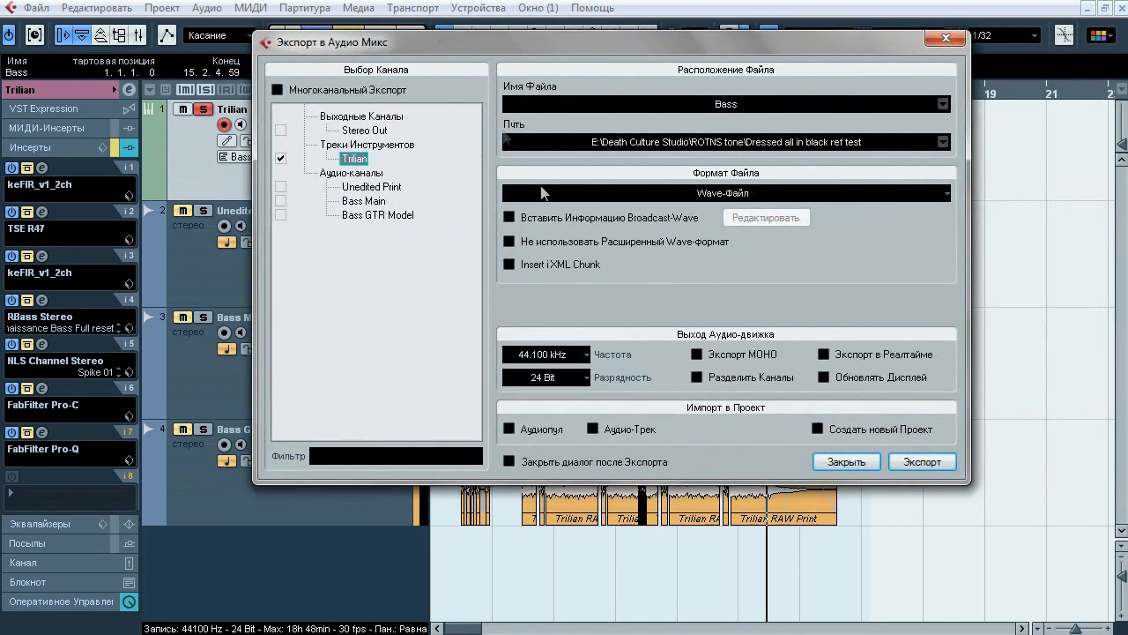
click(599, 427)
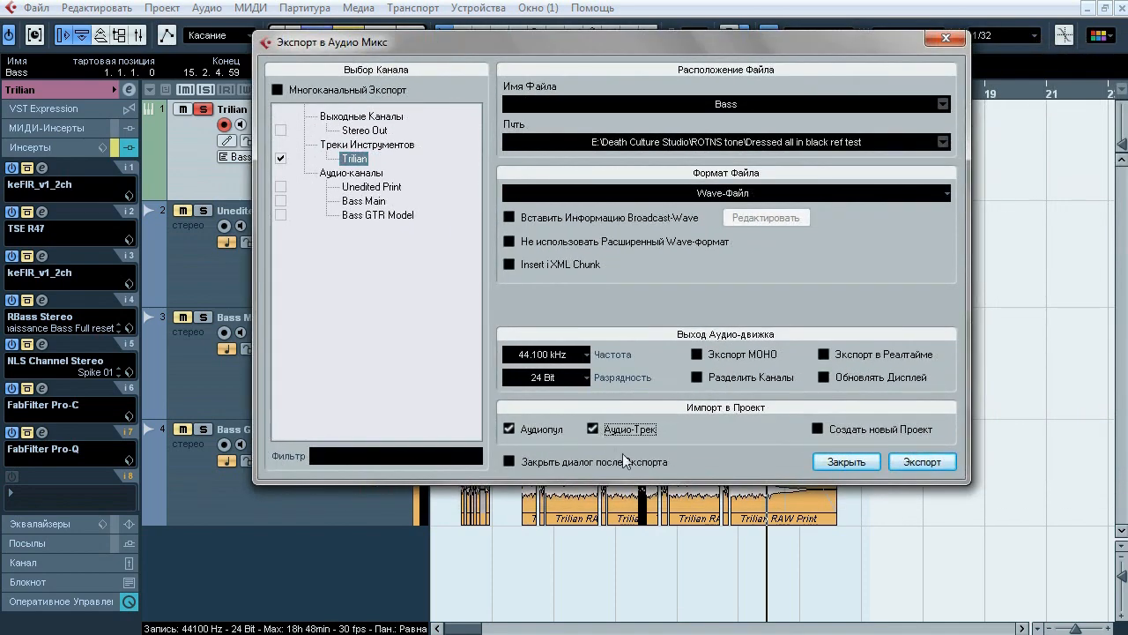
click(845, 461)
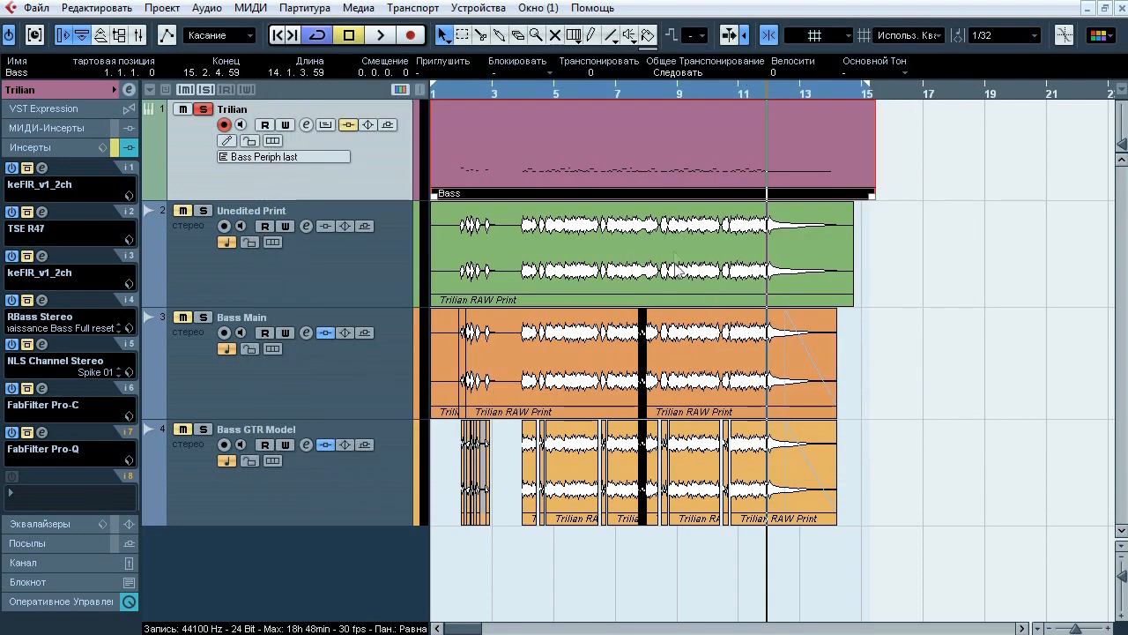
- Clear all solos, select the Unedited Print clip, and select the Bass Main and Bass GTR Model tracks together
click(207, 90)
click(488, 232)
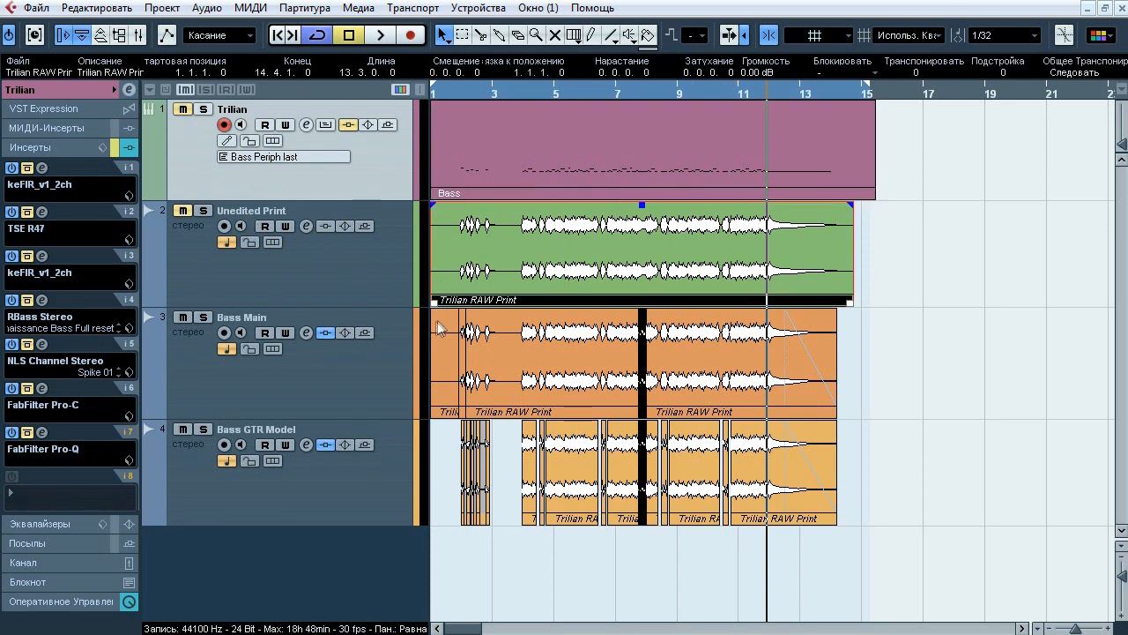
click(387, 363)
shift+click(387, 464)
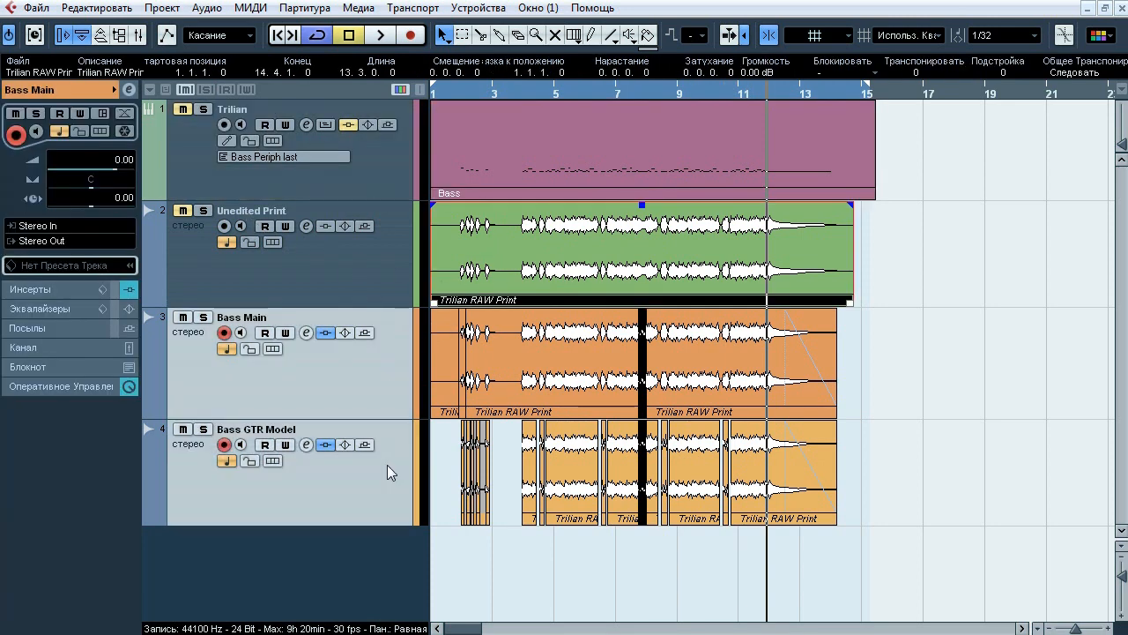
- Solo Bass Main, show the Trilian and Bass Main inserts, and display the insert chain of Bass GTR Model
click(385, 382)
click(203, 318)
click(57, 289)
click(189, 192)
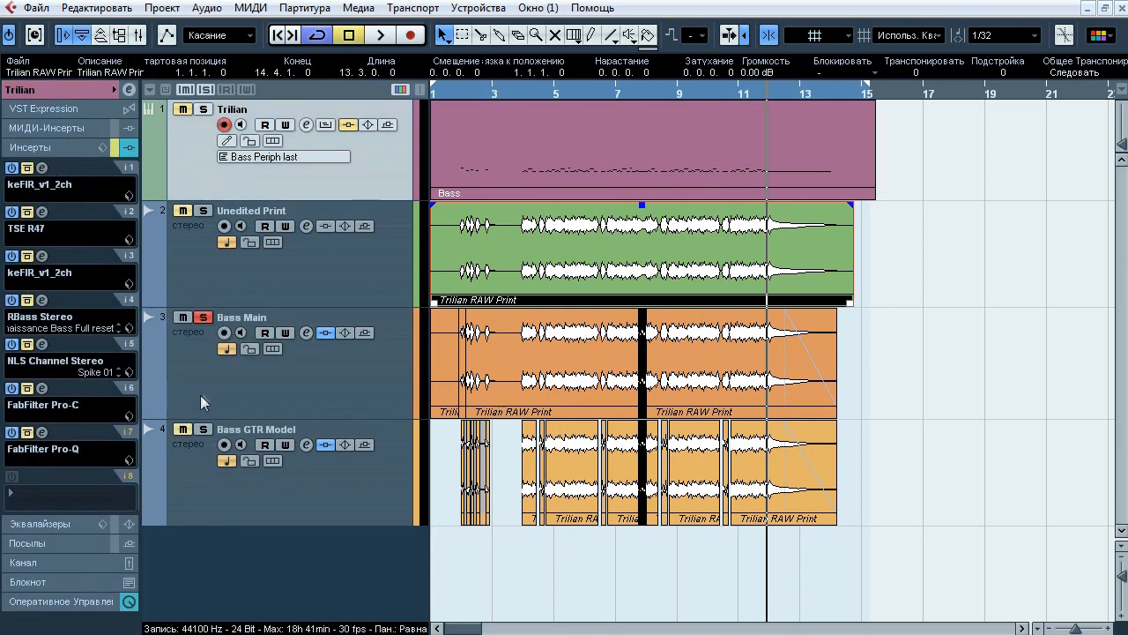
click(200, 395)
click(202, 471)
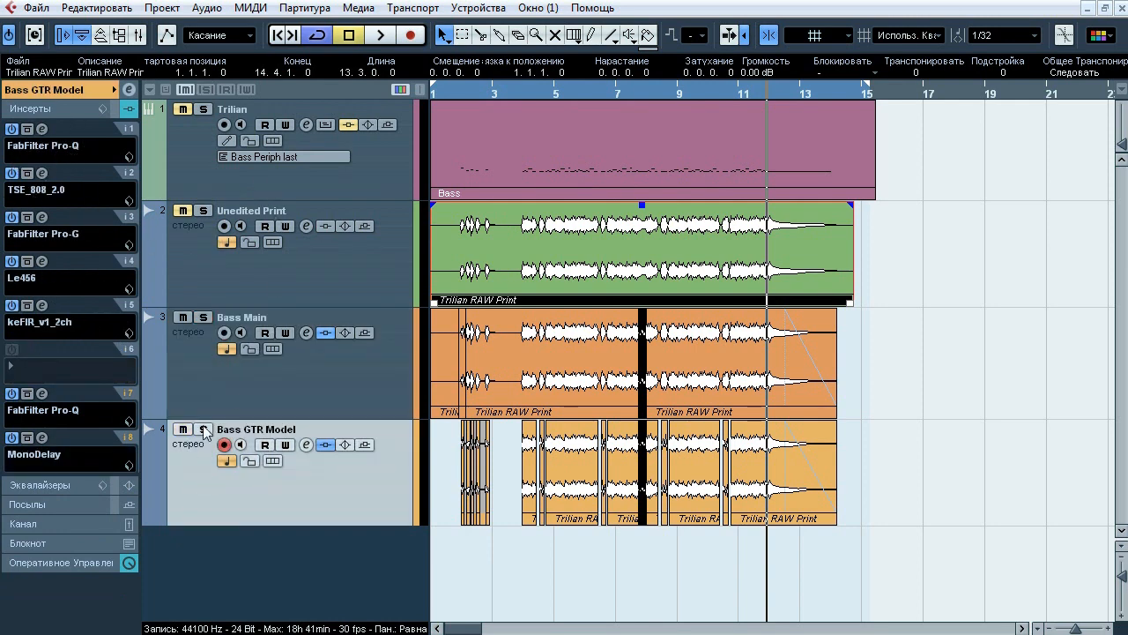
- Play from around bar 4 with Bass Main soloed, comparing the sound with and without Bass GTR Model
click(530, 92)
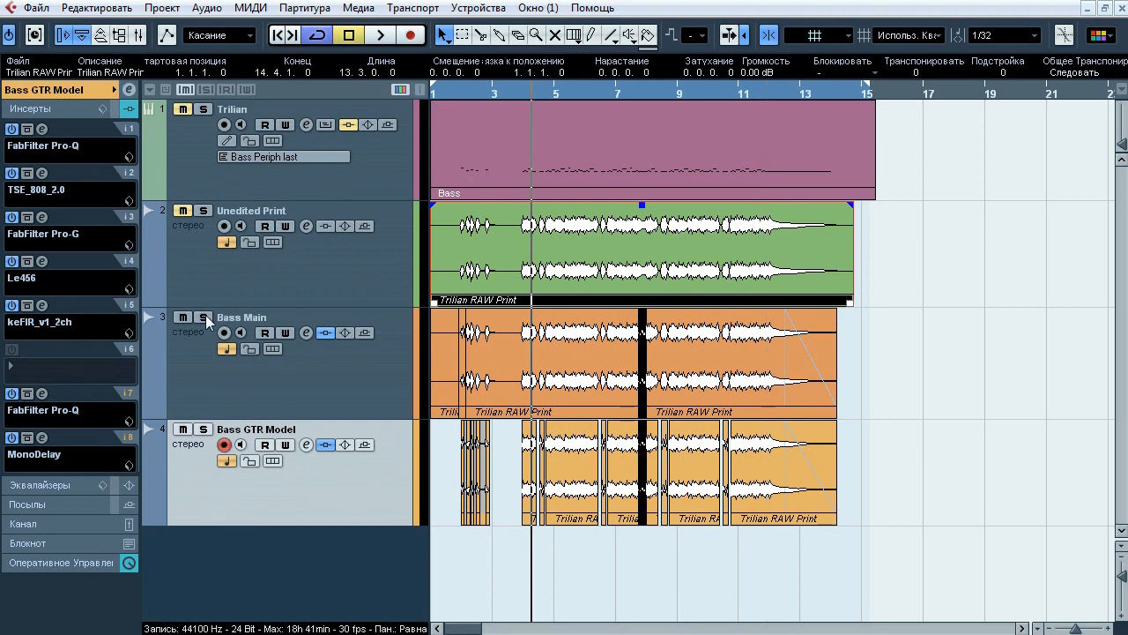
click(202, 430)
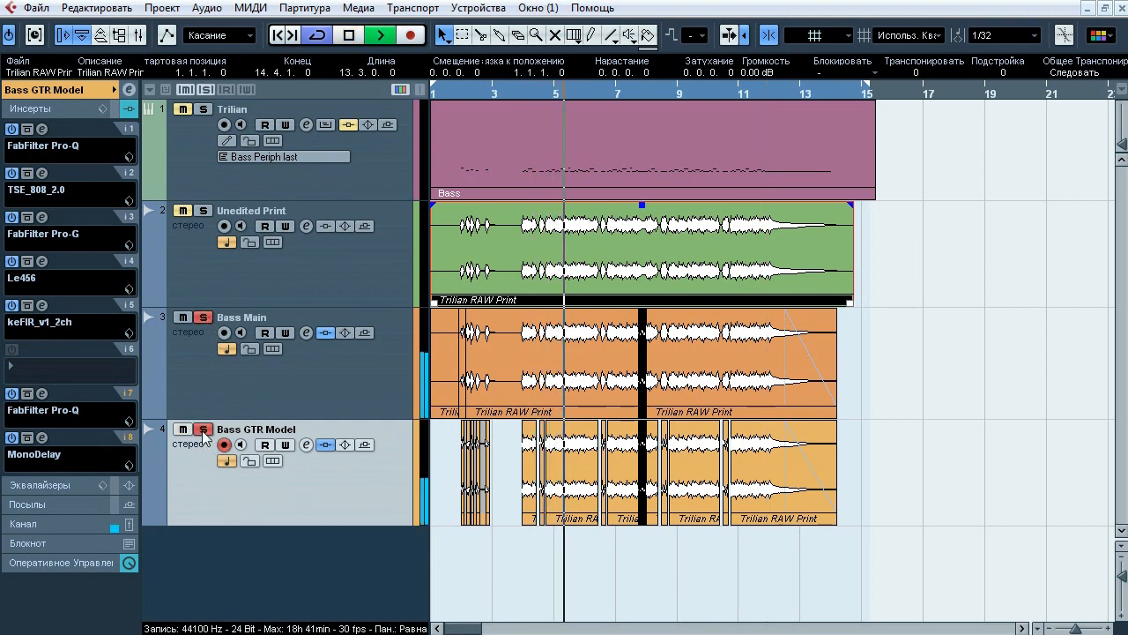
click(203, 430)
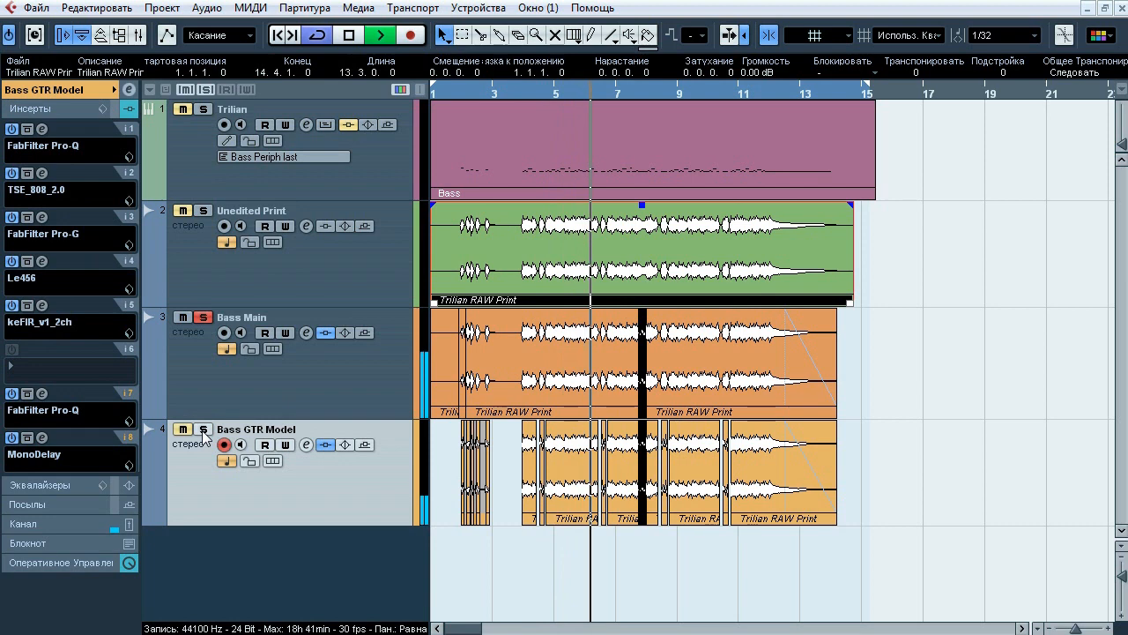
click(203, 431)
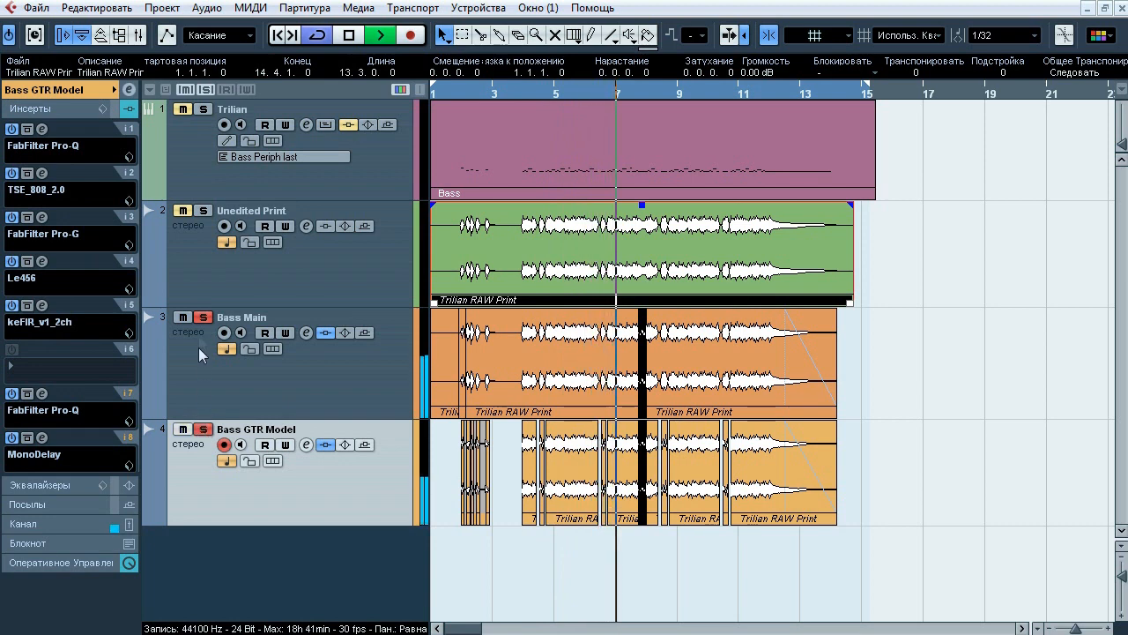
- Listen to Bass GTR Model soloed alone with its inserts bypassed and active, leave them active, and stop playback
click(326, 444)
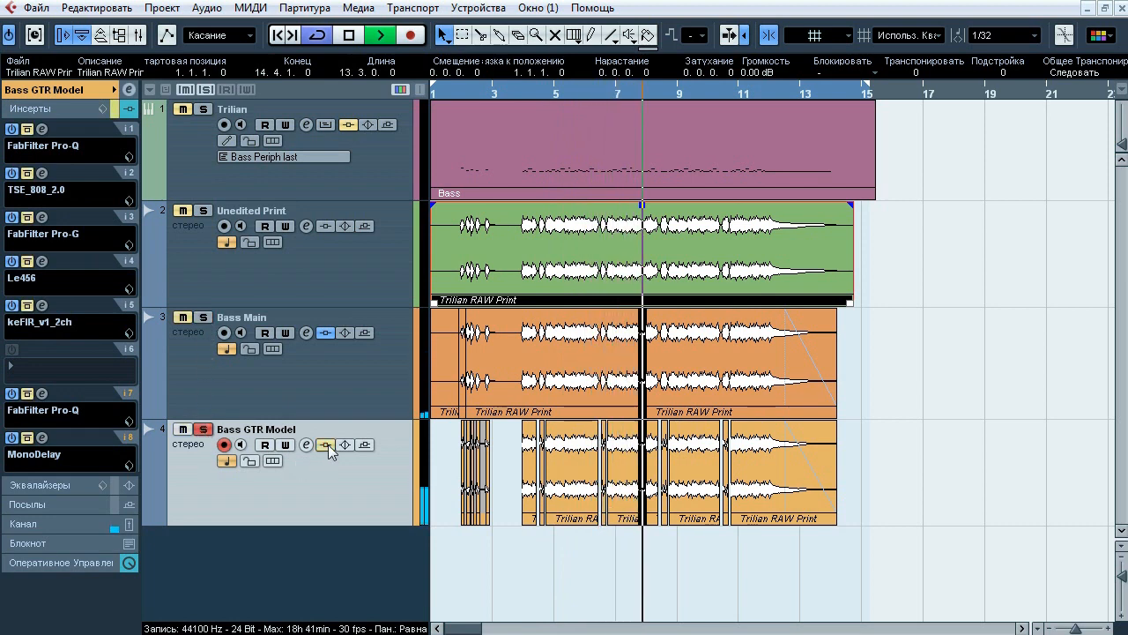
click(326, 444)
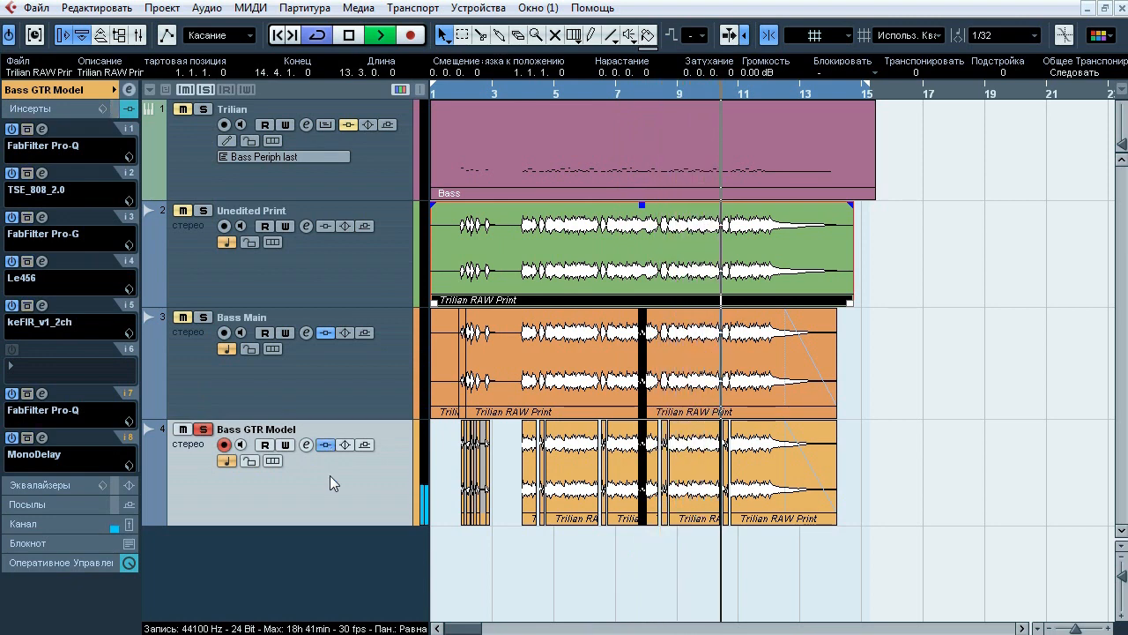
key(space)
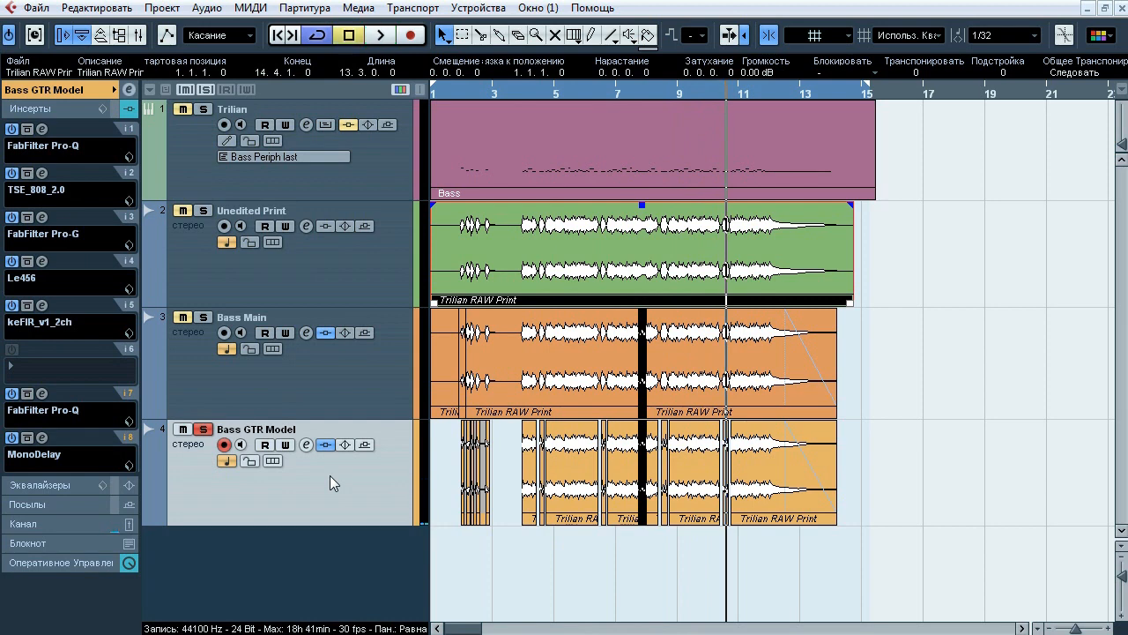
- Check the track volume settings of Bass GTR Model and Bass Main, and return to Bass GTR Model's inserts list
click(86, 91)
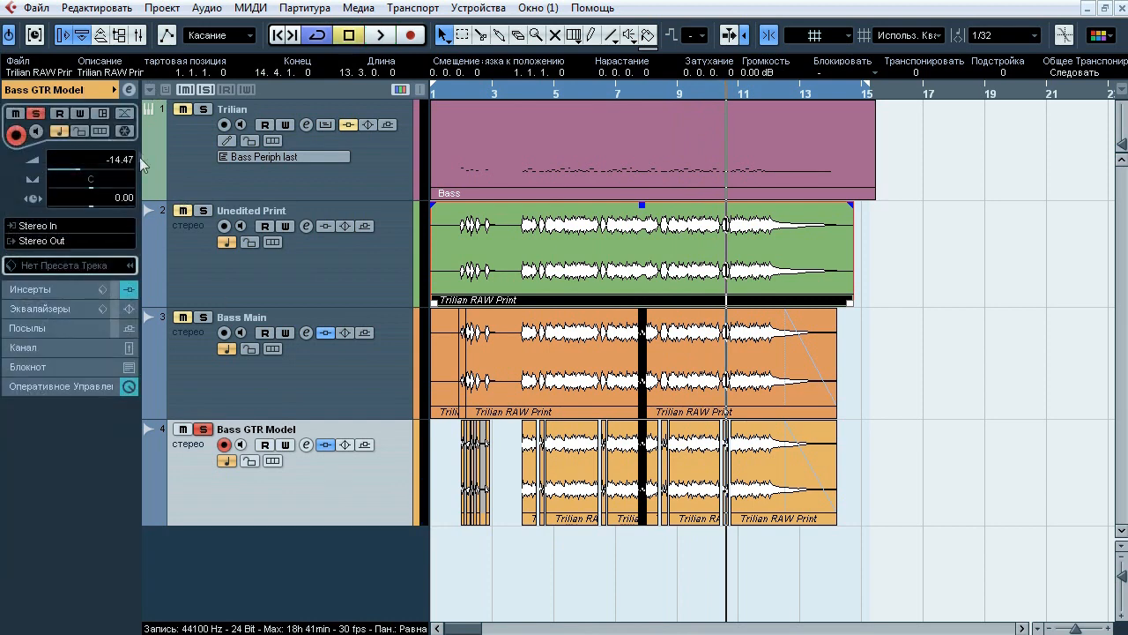
click(186, 359)
click(204, 487)
click(76, 290)
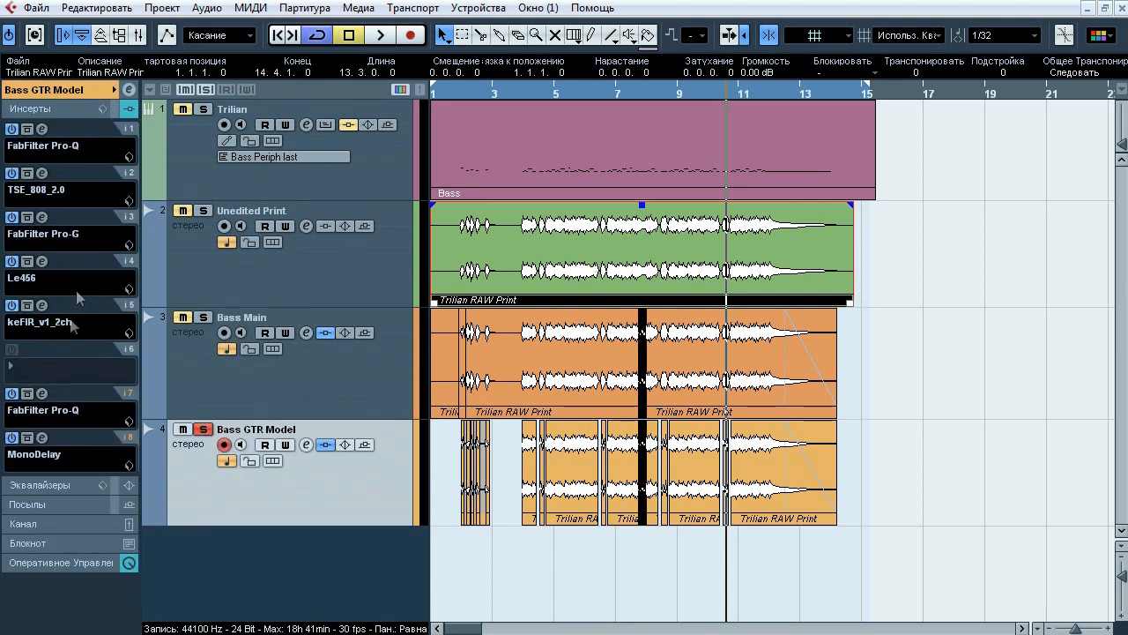
- Play Bass GTR Model soloed, comparing its second FabFilter Pro-Q, insert 7, bypassed and active, and leave it active with playback stopped
click(41, 394)
drag(422, 126, 526, 111)
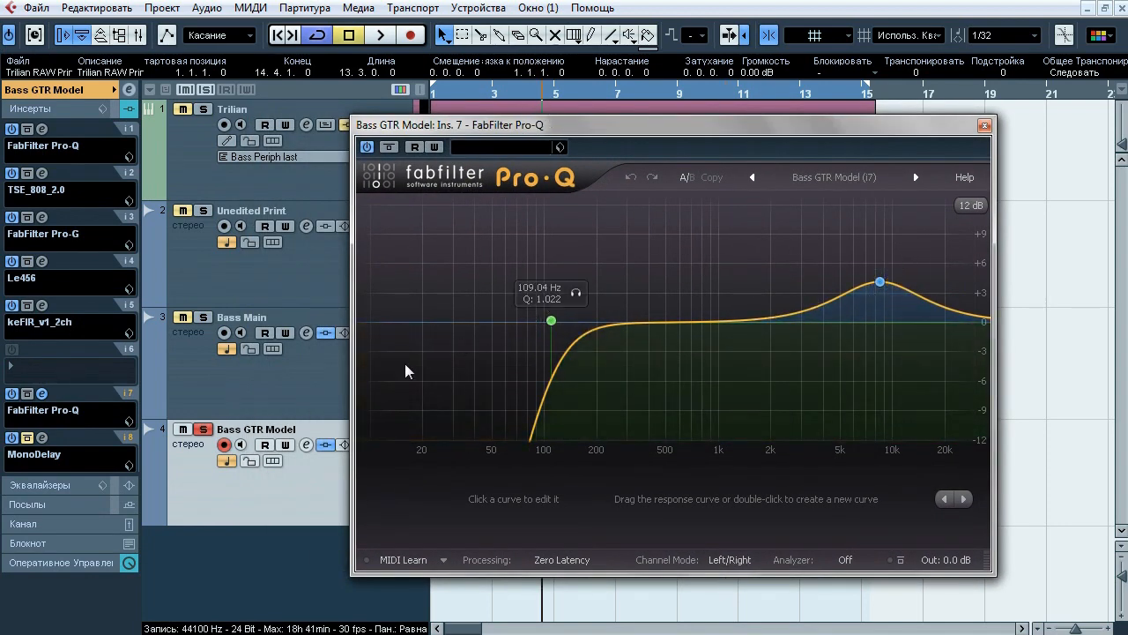
key(space)
click(390, 148)
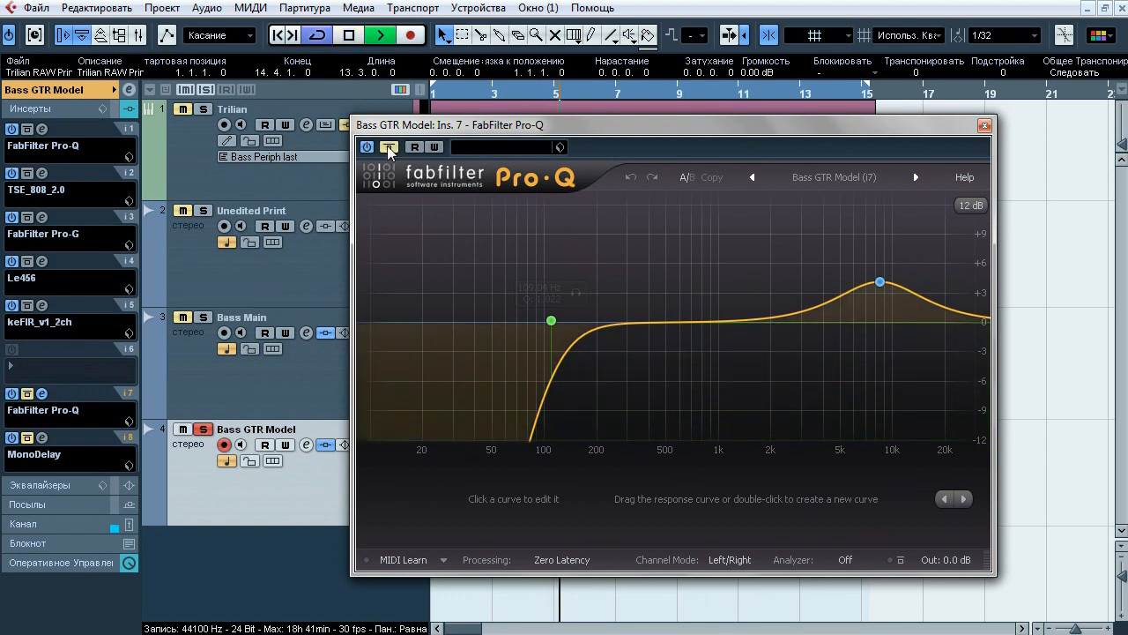
click(389, 150)
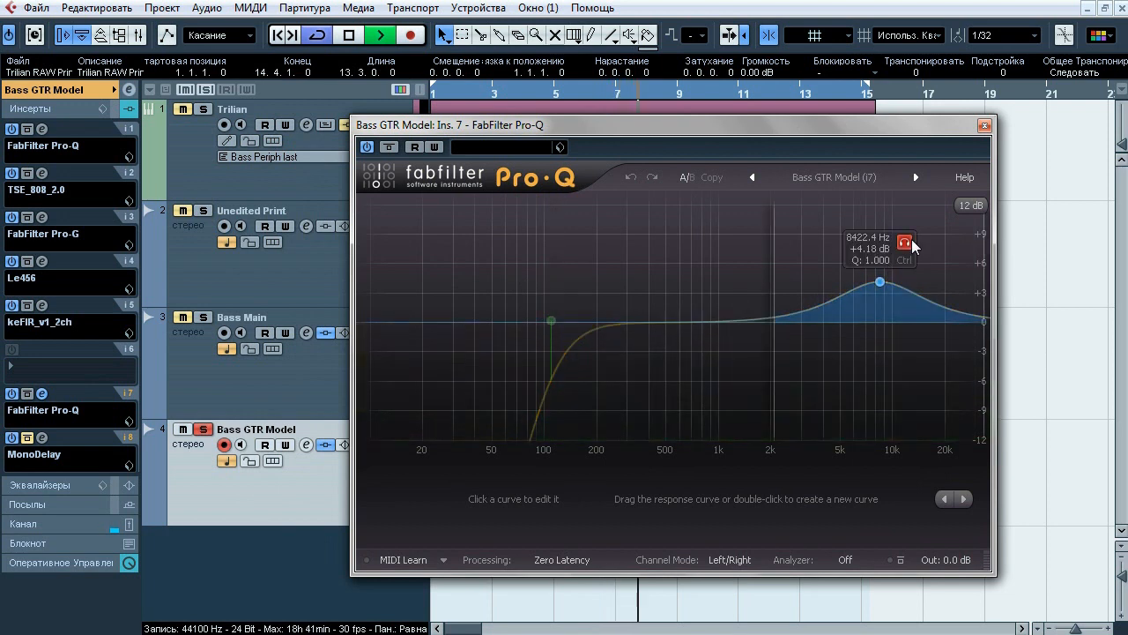
click(388, 148)
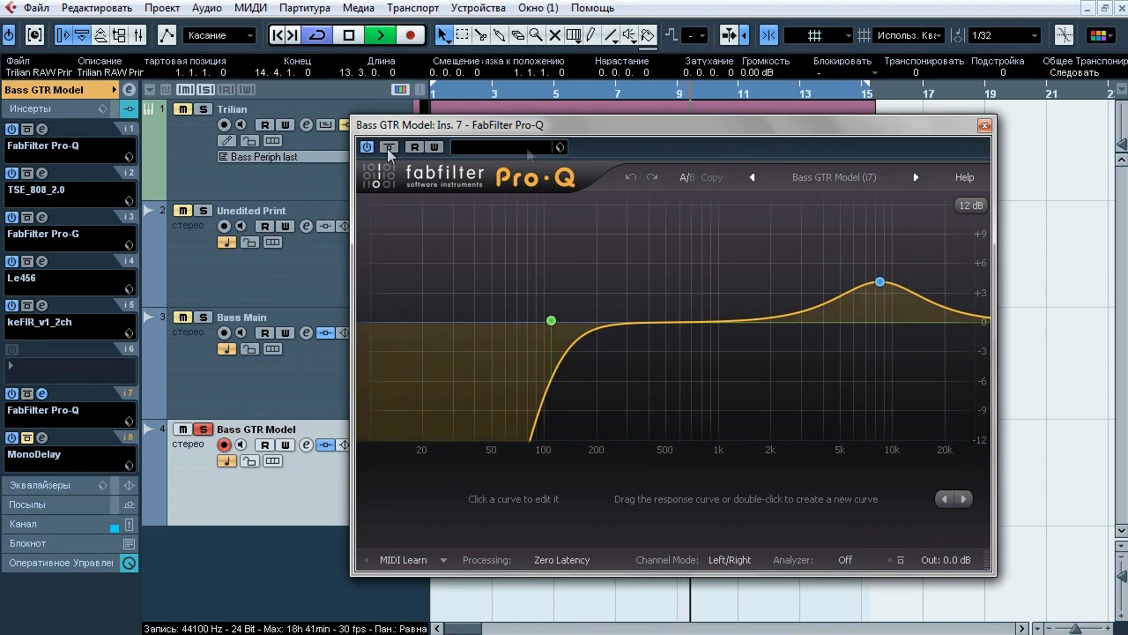
key(space)
click(984, 126)
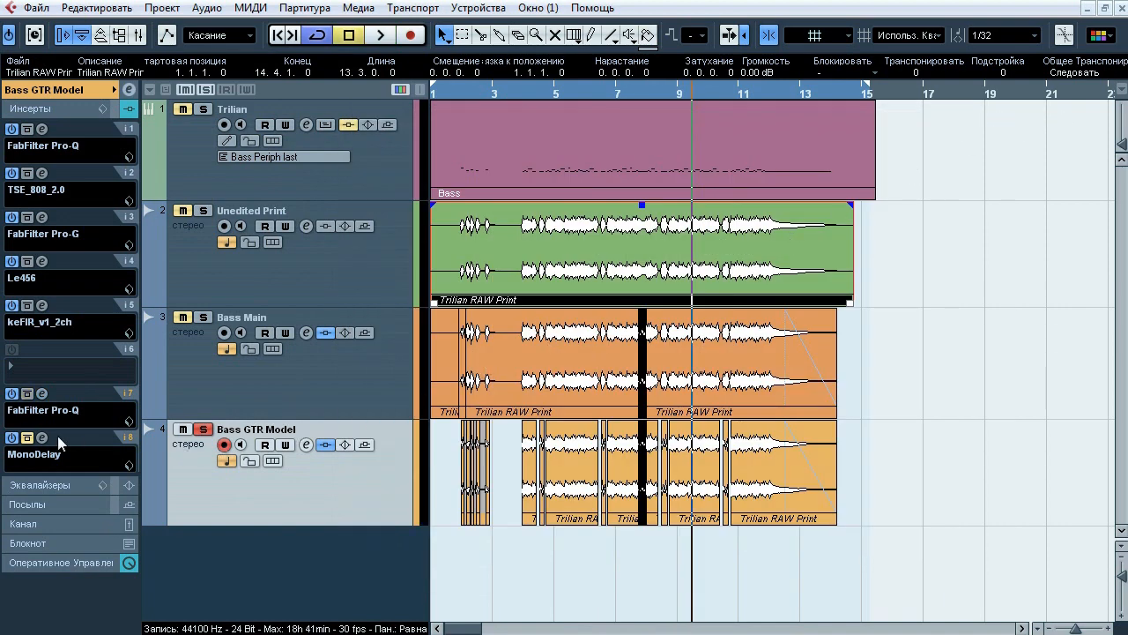
- Play Bass Main and Bass GTR Model together from around bar 4, comparing the MonoDelay insert bypassed and active
click(42, 438)
drag(722, 247, 652, 272)
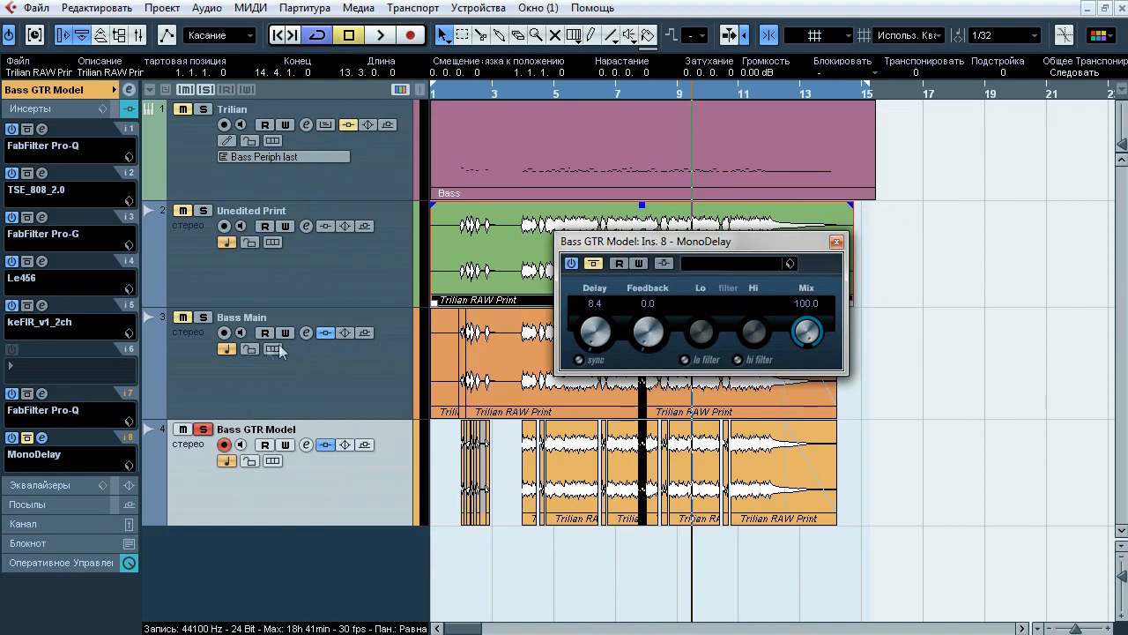
click(546, 89)
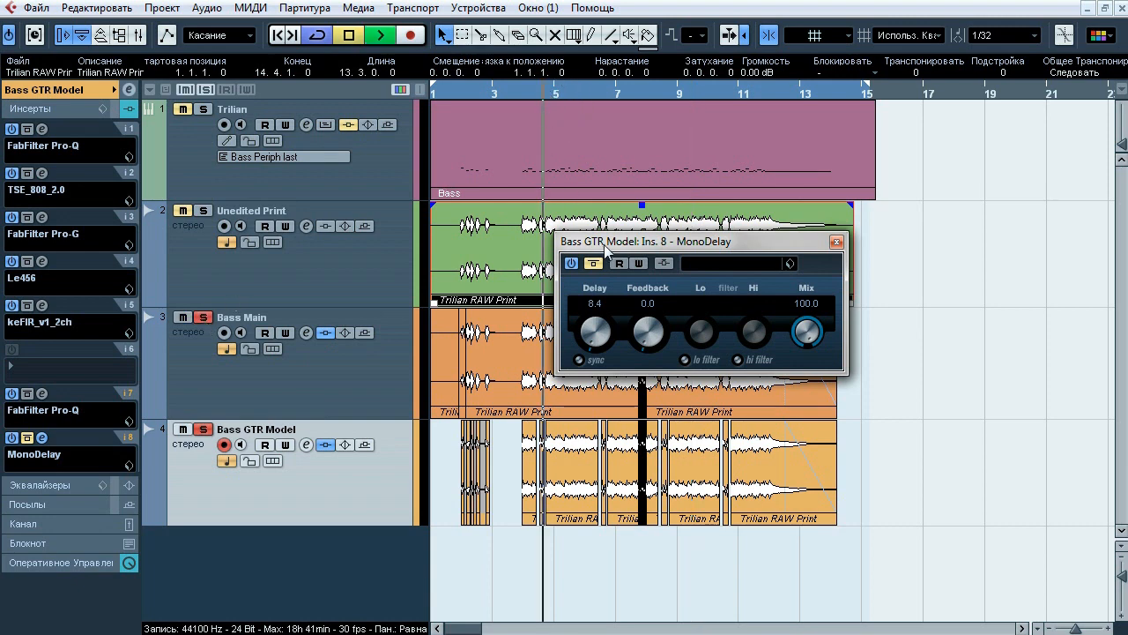
click(594, 263)
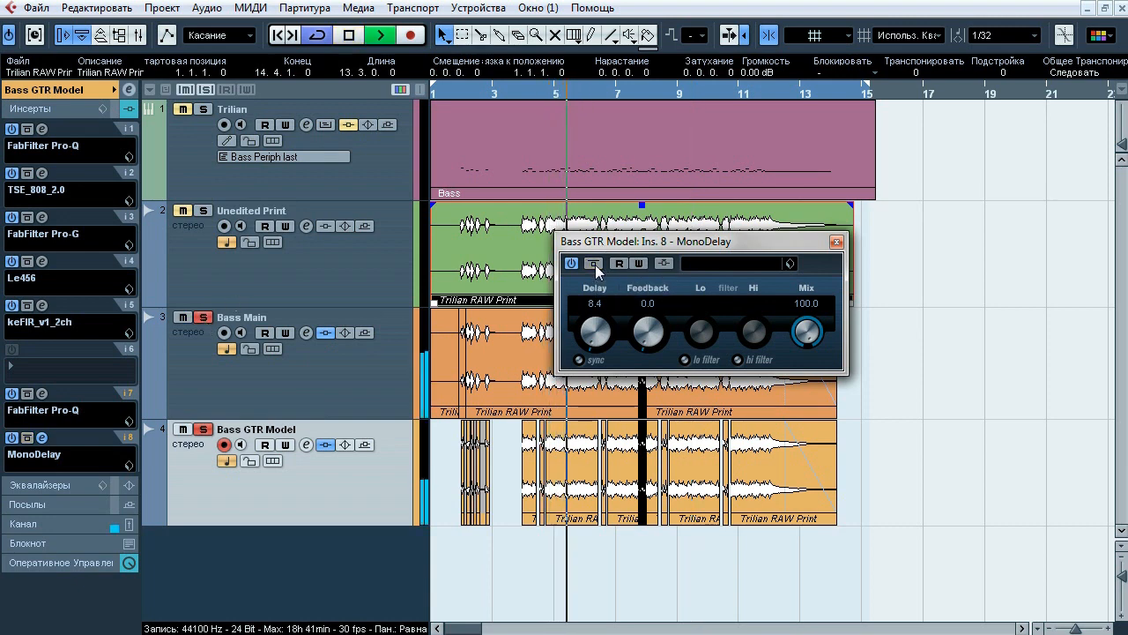
click(595, 264)
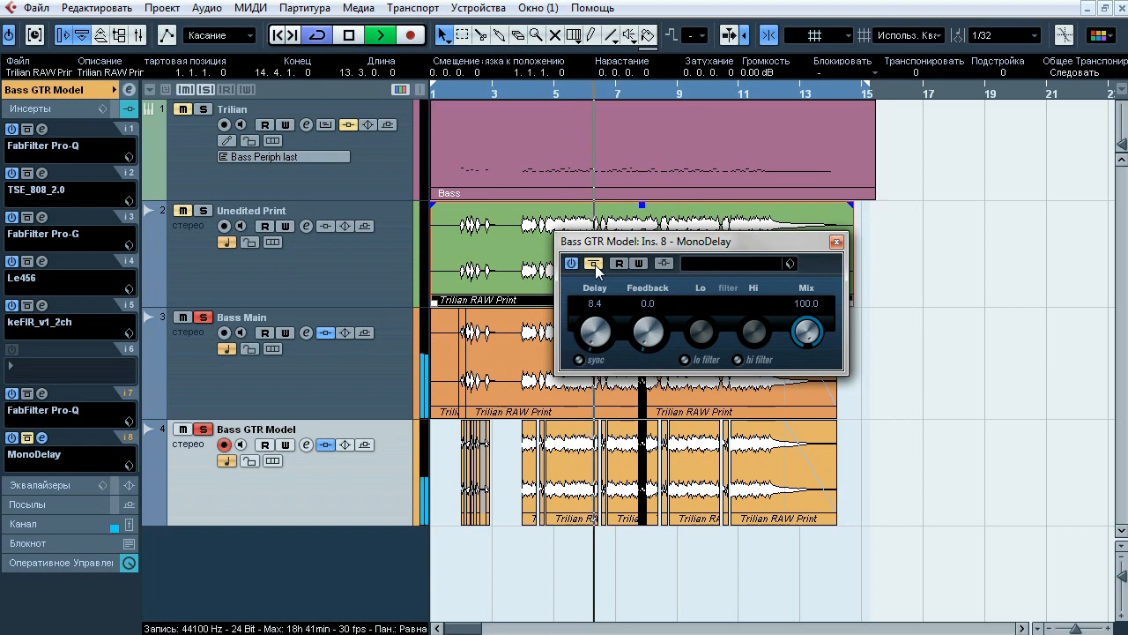
click(595, 265)
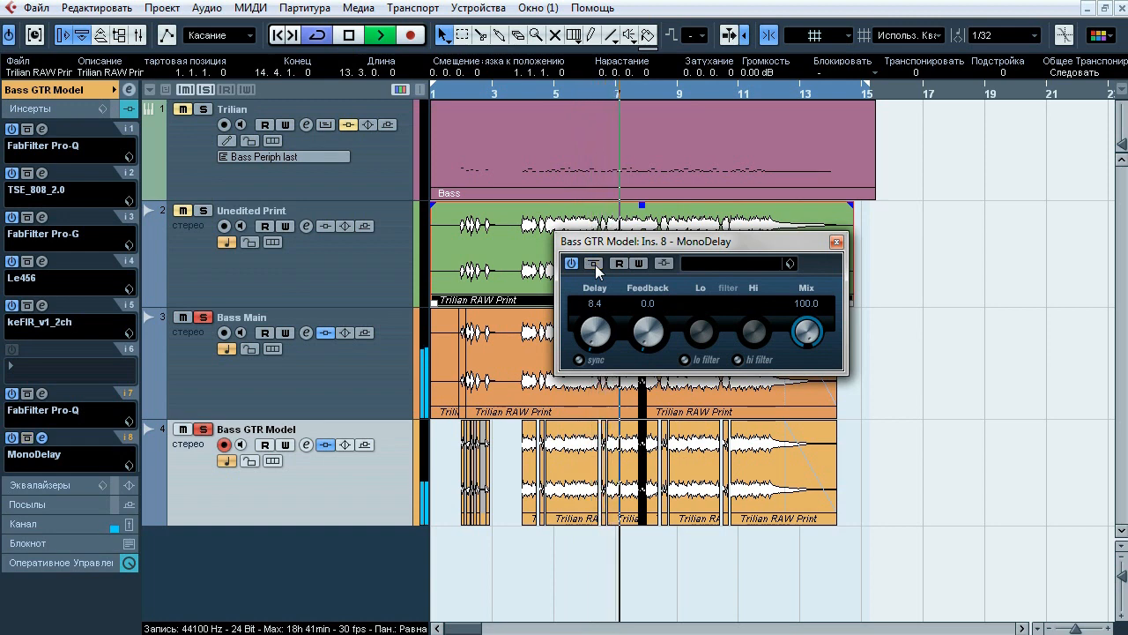
- Compare Bass GTR Model with and without Bass Main, leave MonoDelay active with both tracks soloed, and stop playback
click(203, 319)
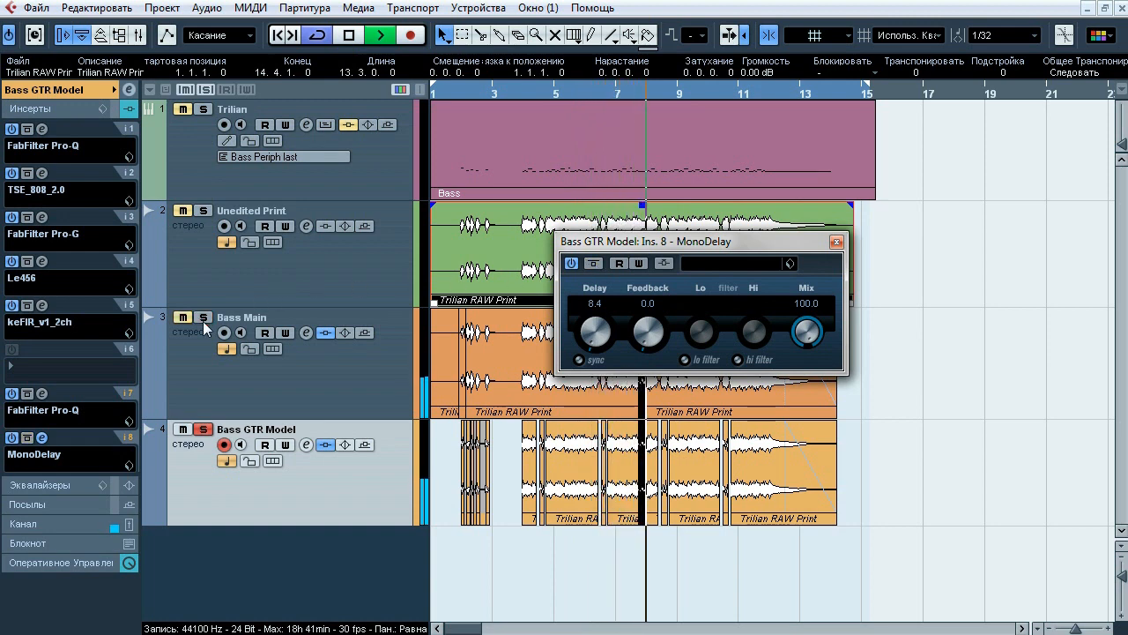
click(202, 319)
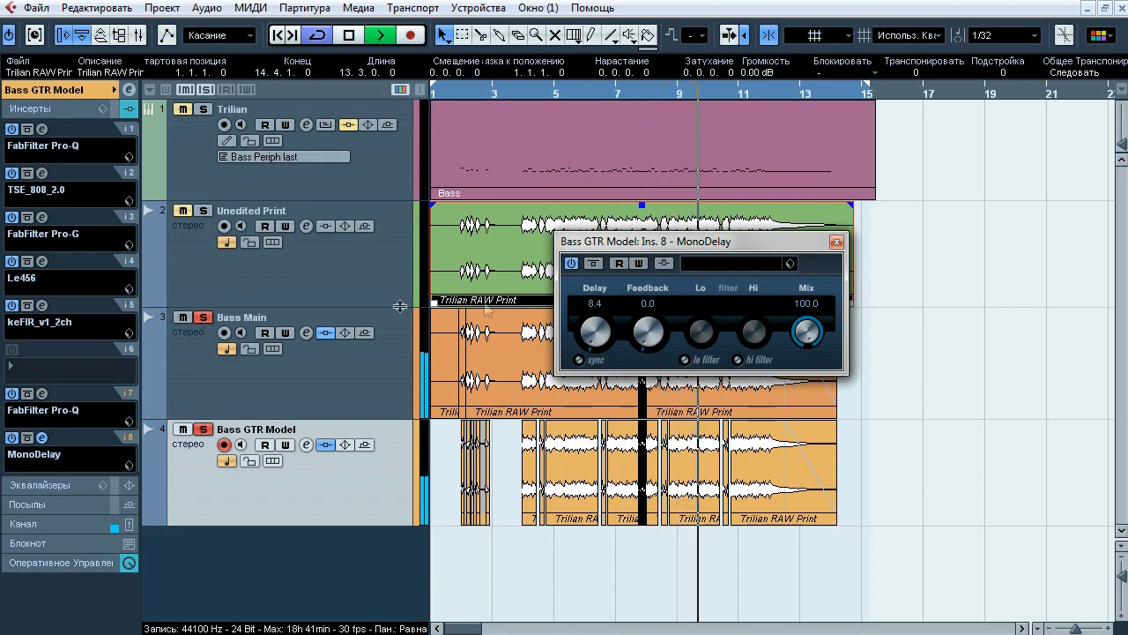
click(203, 319)
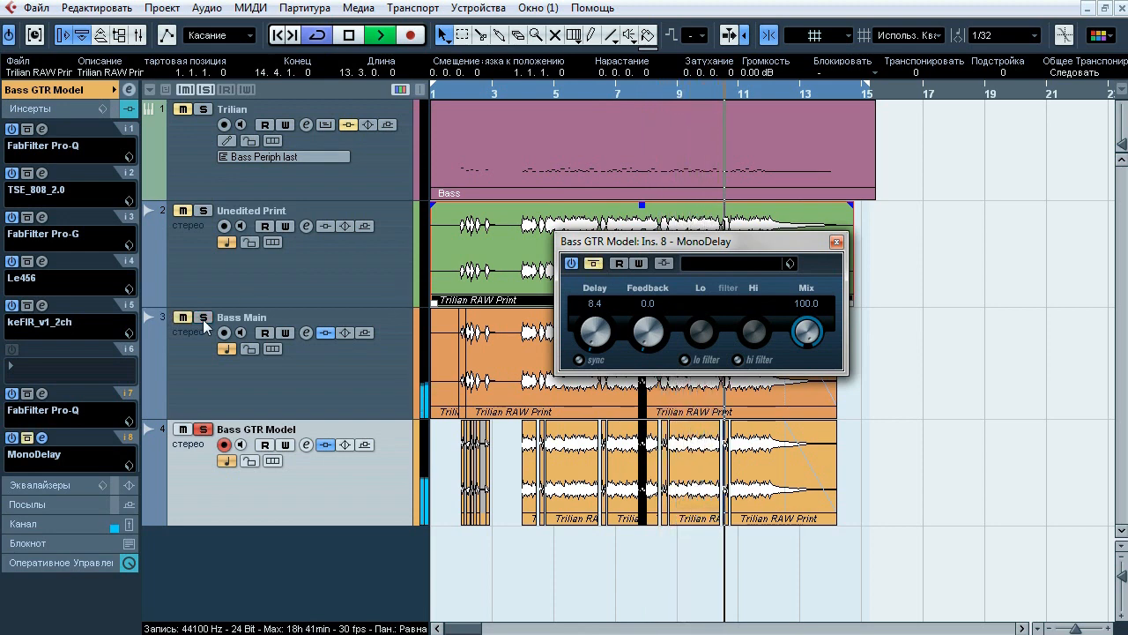
click(203, 319)
click(594, 263)
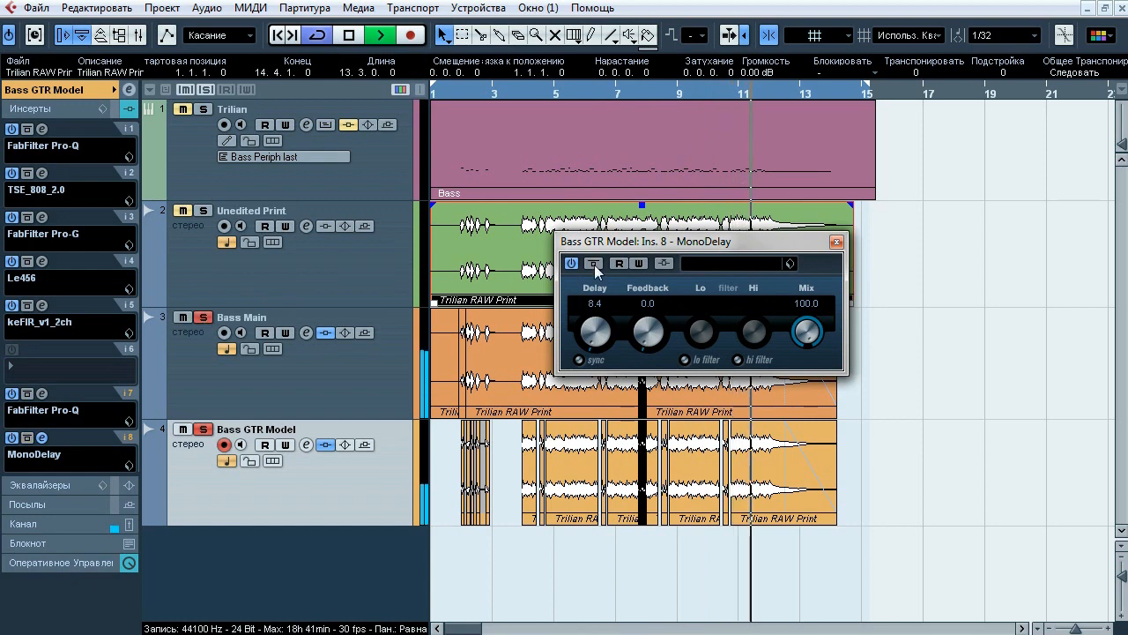
key(space)
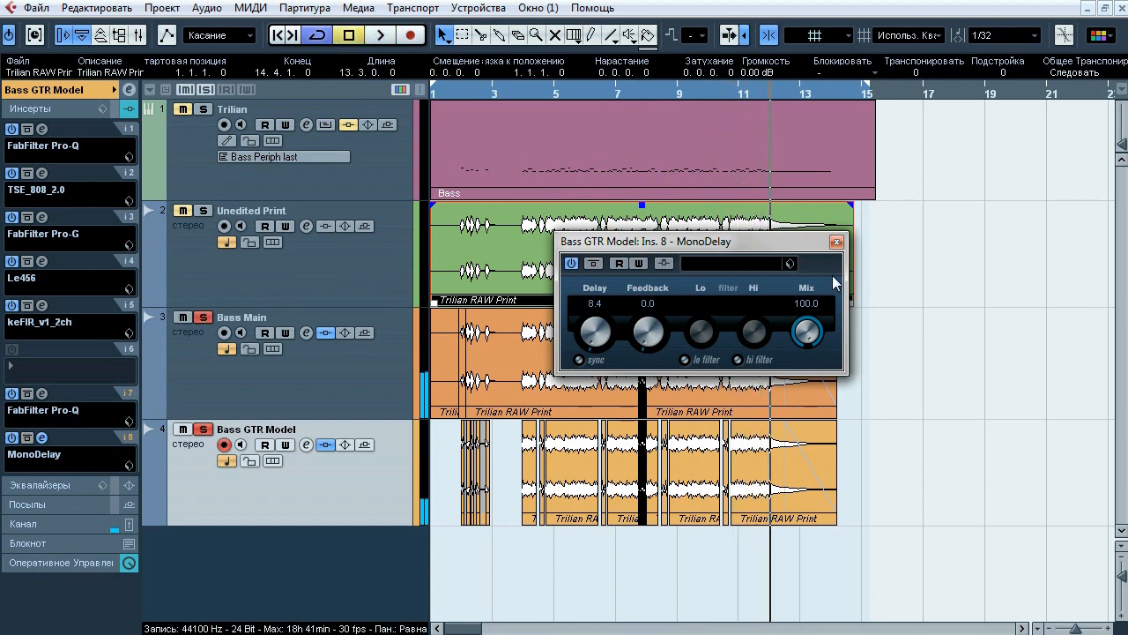
click(837, 242)
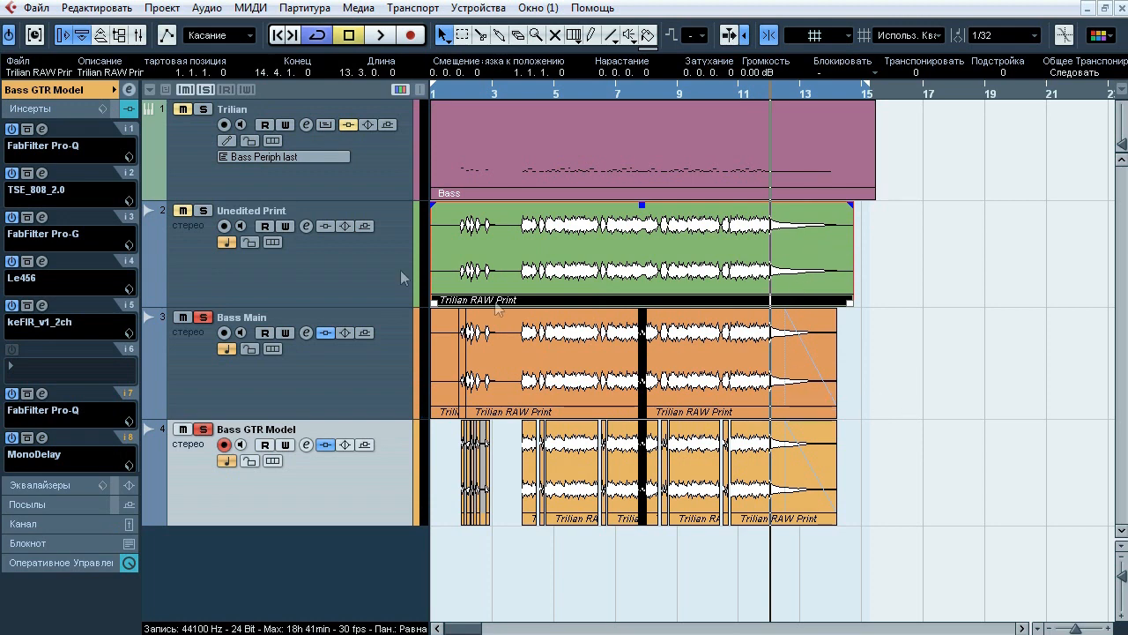
- Listen to Bass Main and Bass GTR Model soloed through the chopped passage just before bar 8
click(207, 90)
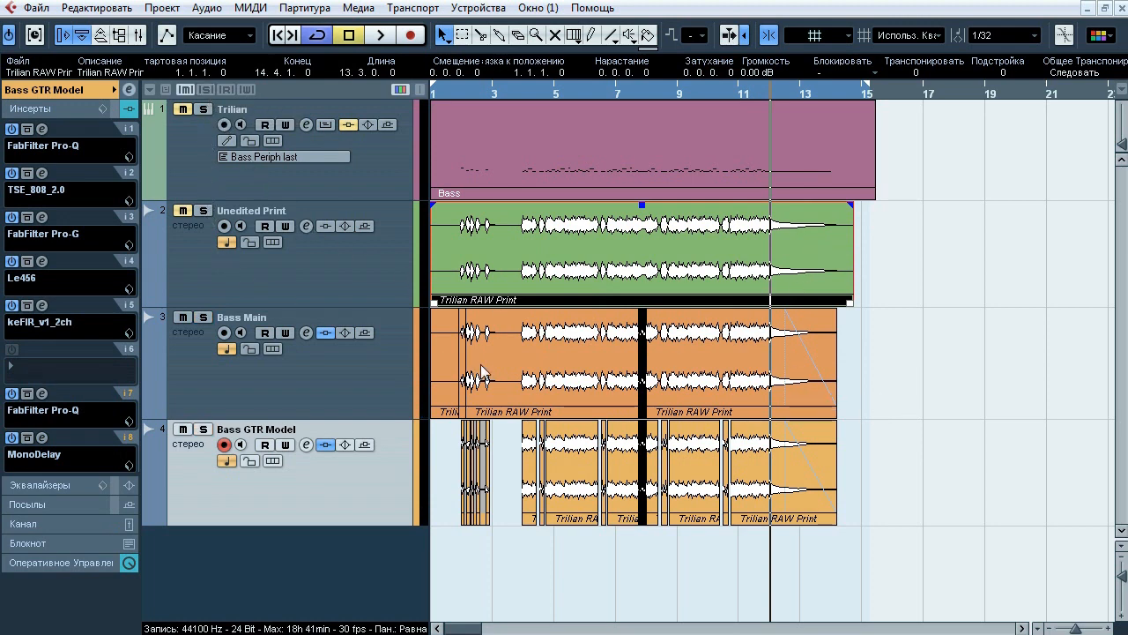
drag(630, 91, 640, 170)
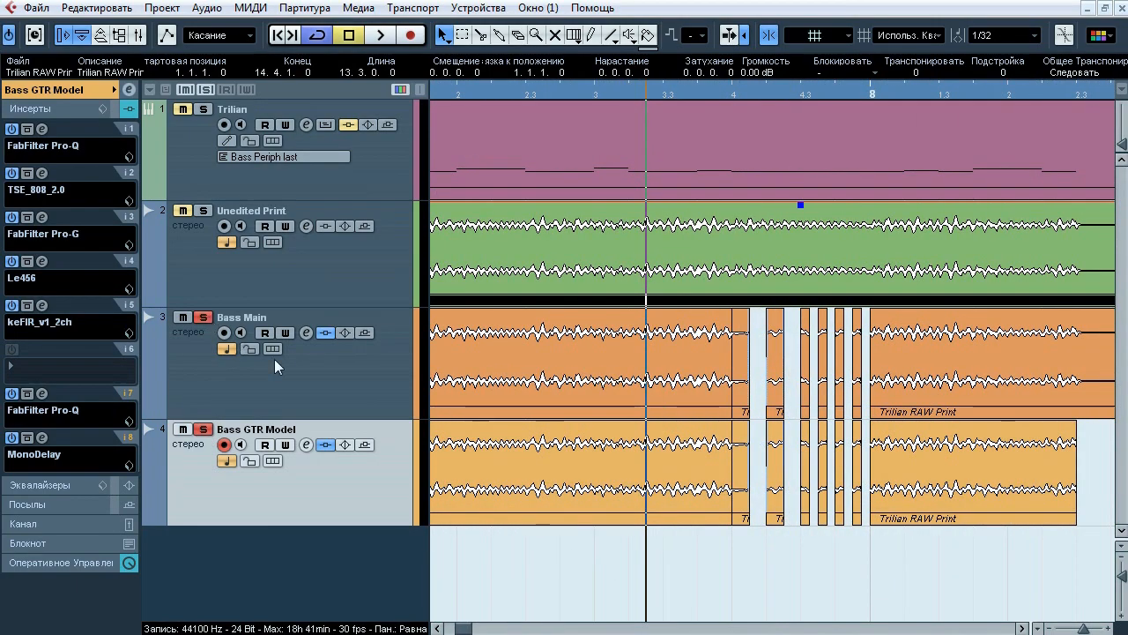
click(372, 382)
key(space)
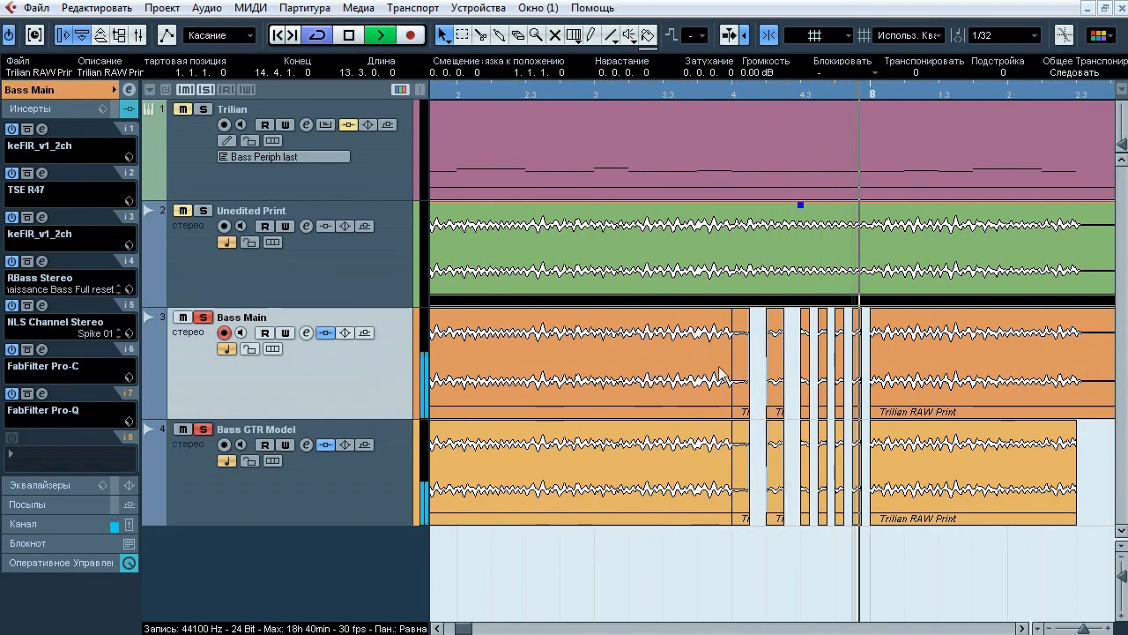
click(709, 92)
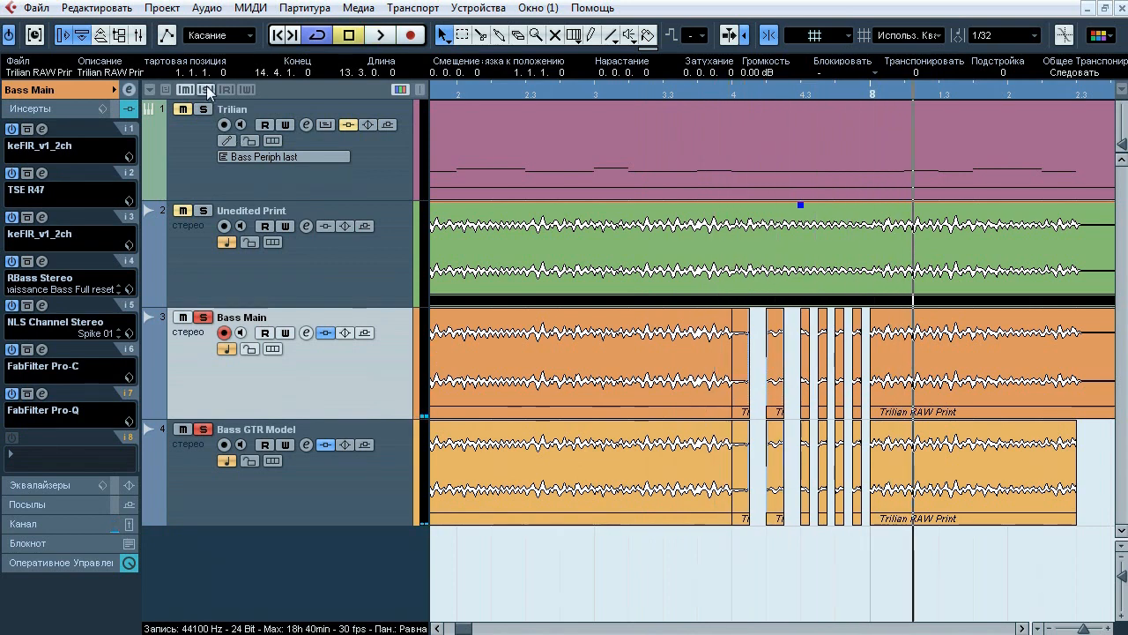
- Solo only Unedited Print and play its uncut passage from beat 7.4 up to bar 8
click(198, 252)
click(203, 210)
key(KP_0)
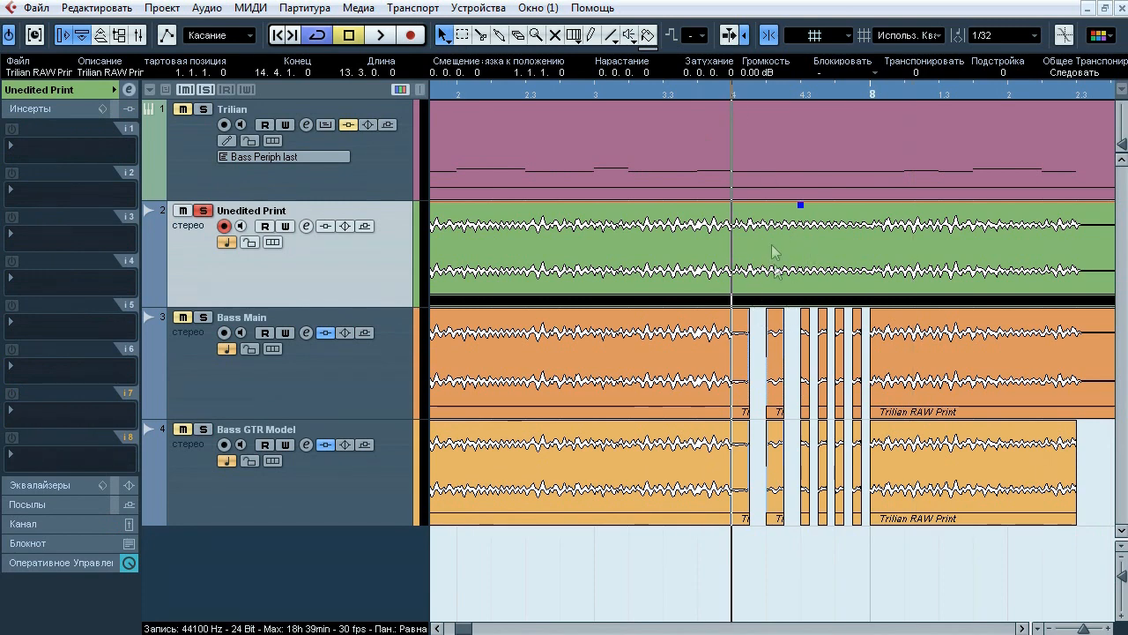
key(space)
- Split the Unedited Print event at beat 7.4 and at bar 8, and select the segment between the cuts
right_click(714, 248)
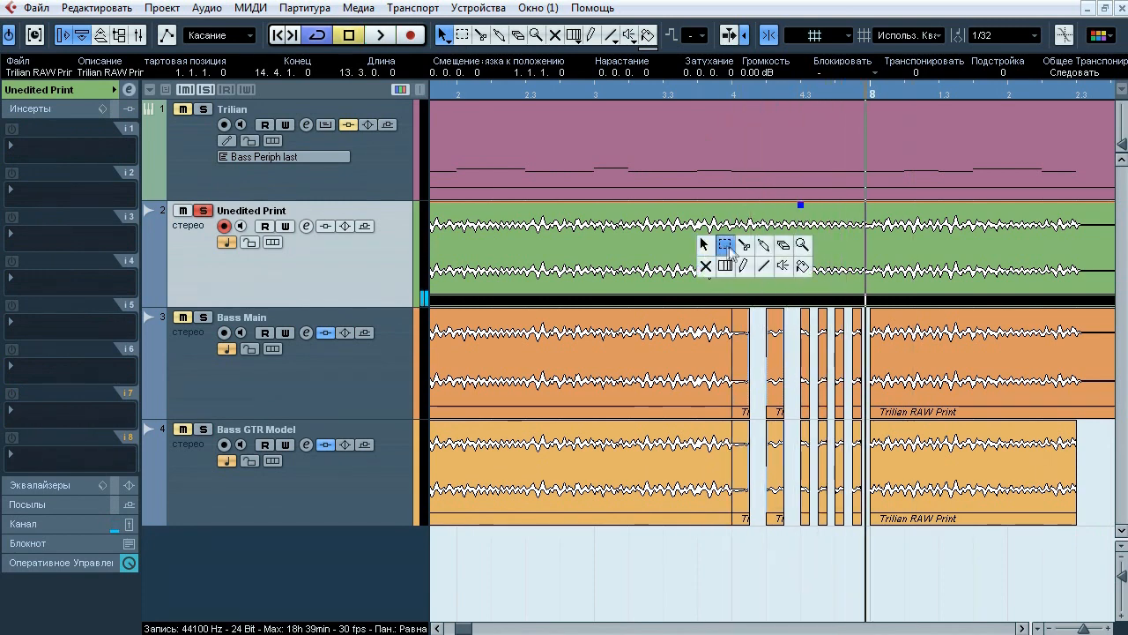
click(743, 245)
click(733, 254)
click(865, 262)
right_click(781, 251)
click(783, 249)
click(785, 249)
- Apply Pitch Shift to the selected segment with the rising envelope, 12-semitone range and MPEX4 Poly Complex algorithm, as a new clip version
click(207, 8)
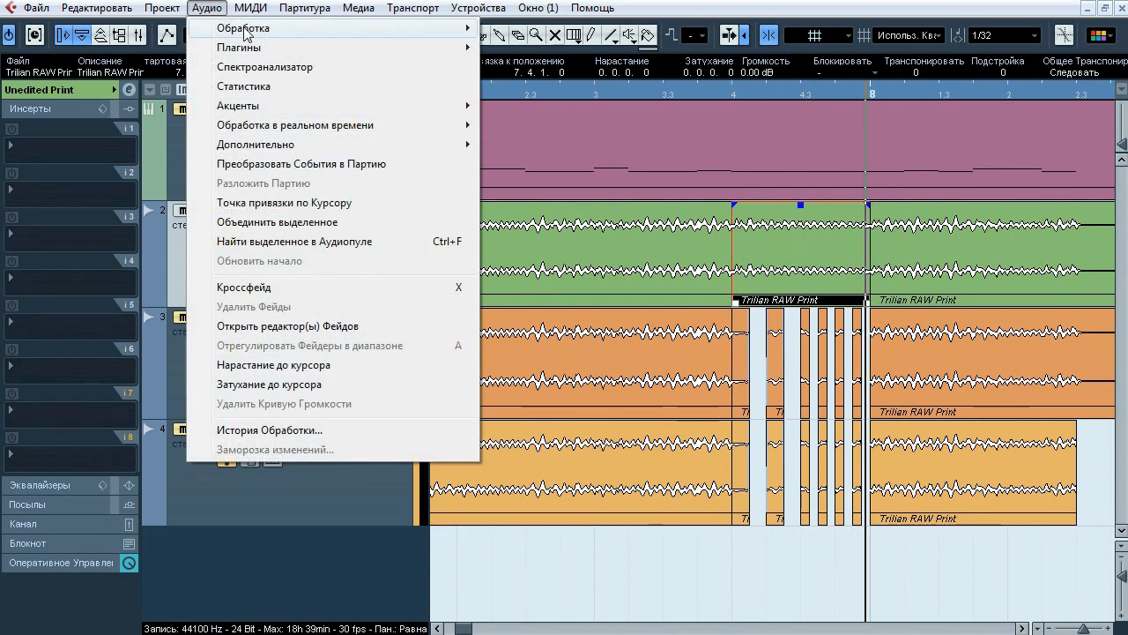
mouse_move(229, 30)
click(511, 182)
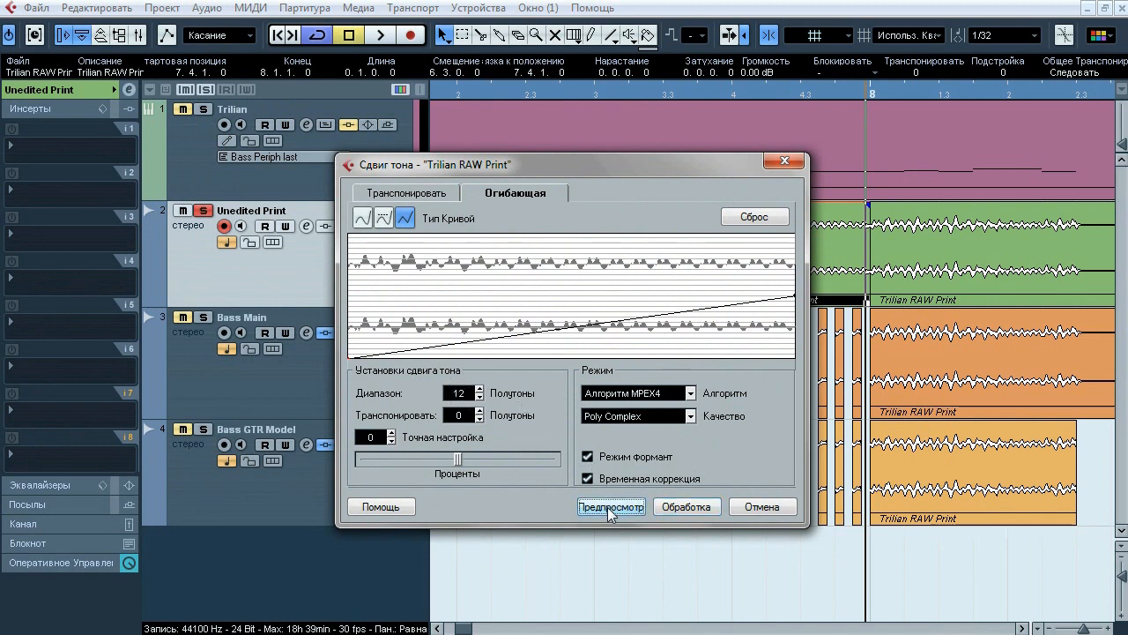
click(689, 510)
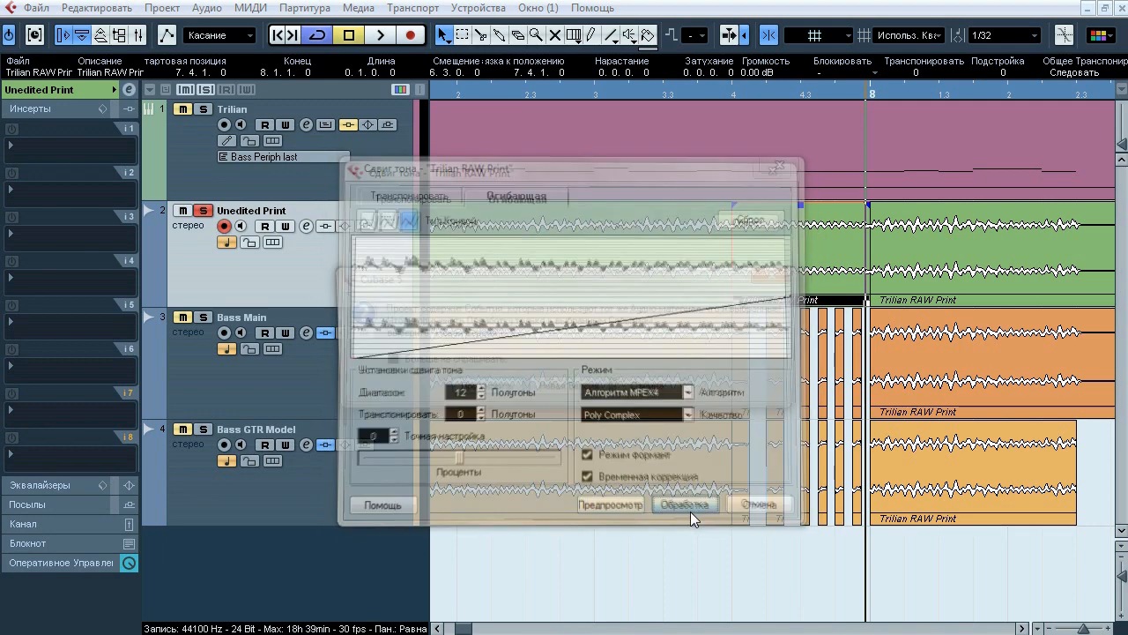
click(564, 391)
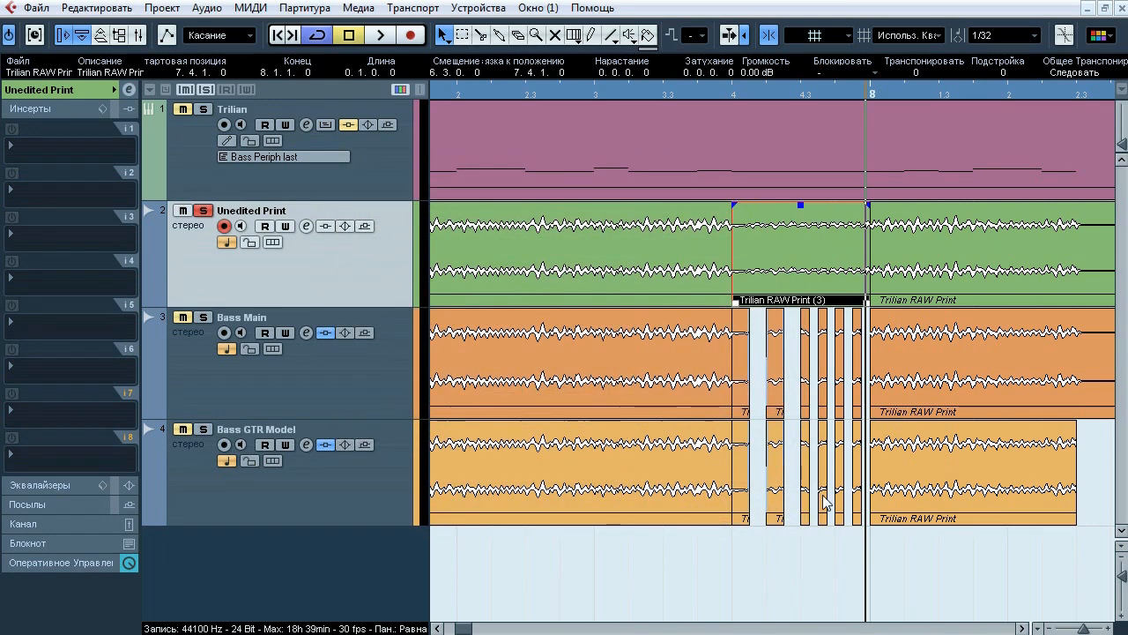
- Play the pitch-shifted segment on Unedited Print to hear the result
drag(728, 94, 615, 93)
key(space)
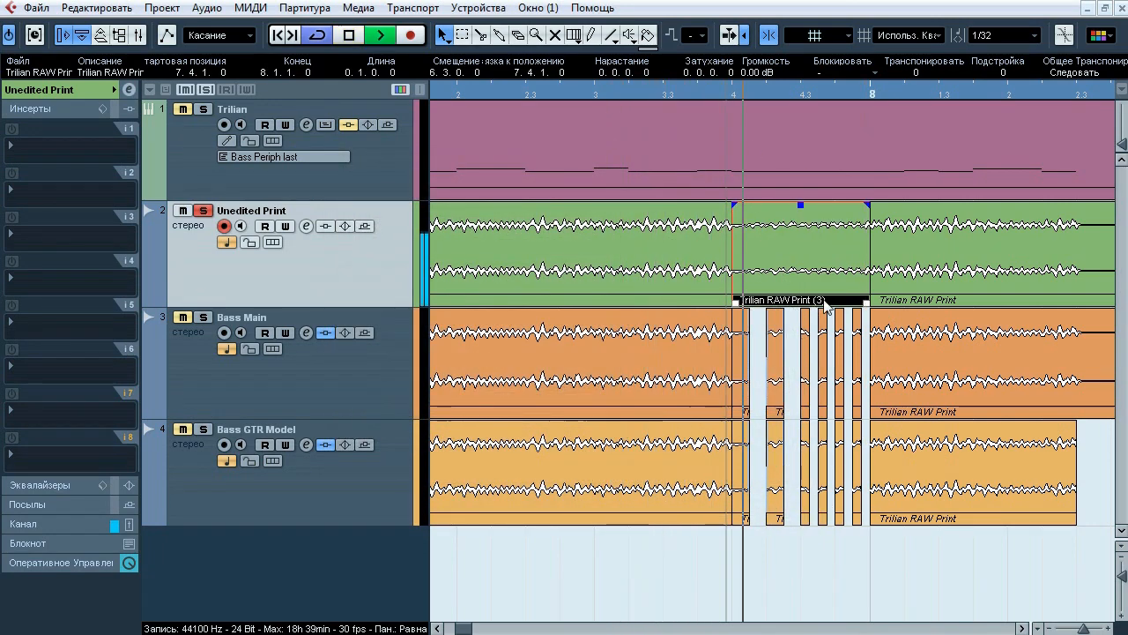
key(space)
- Split the pitch-shifted segment on Unedited Print into consecutive 1/32-note slices up to bar 8
drag(763, 95, 763, 128)
right_click(760, 289)
click(788, 292)
click(747, 282)
click(768, 282)
click(789, 282)
click(811, 281)
click(833, 280)
click(854, 278)
click(876, 275)
- Set the quantize value to 1/64 and split the slices in the segment's second half into halves
click(1033, 36)
click(963, 151)
click(887, 255)
click(866, 263)
click(844, 266)
click(822, 269)
- Mute the six Unedited Print slices that line up with the gaps in the Bass Main track before bar 8
right_click(755, 272)
click(756, 291)
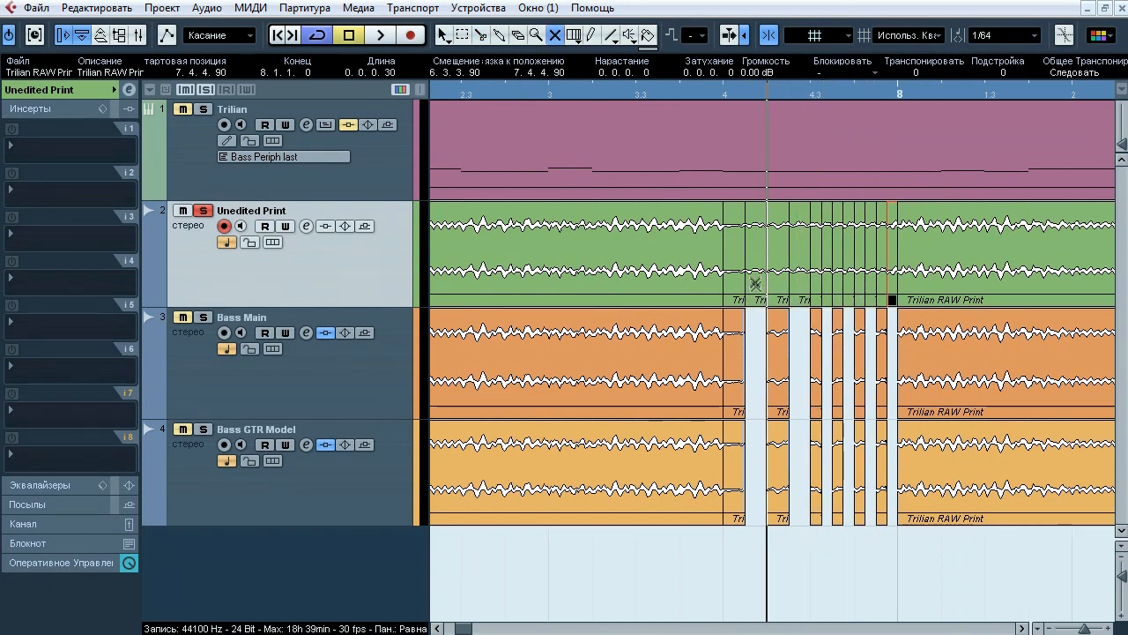
click(755, 289)
click(797, 296)
click(827, 275)
click(848, 269)
click(871, 262)
click(891, 255)
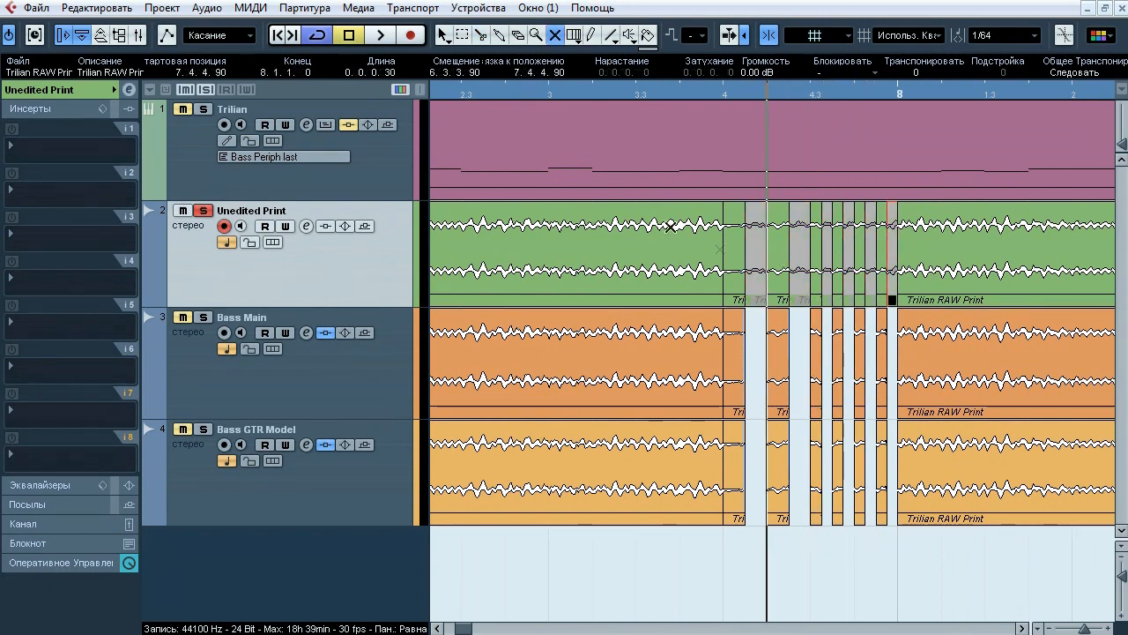
- Play the stuttered passage on Unedited Print from just before beat 7.4 and stop after bar 8
key(space)
drag(697, 97, 708, 116)
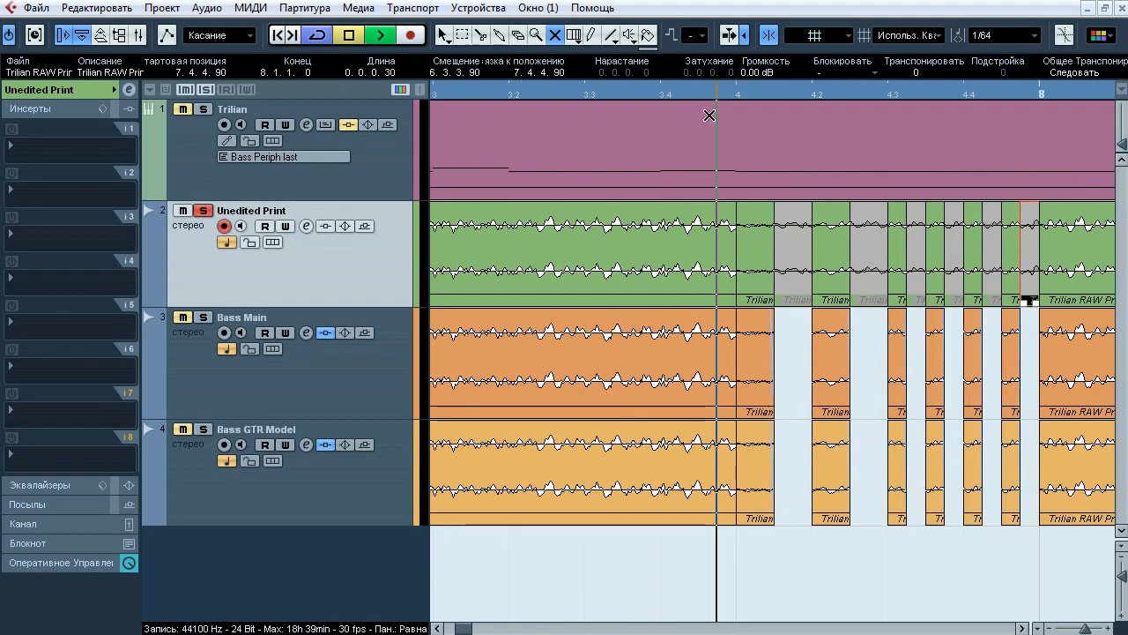
key(space)
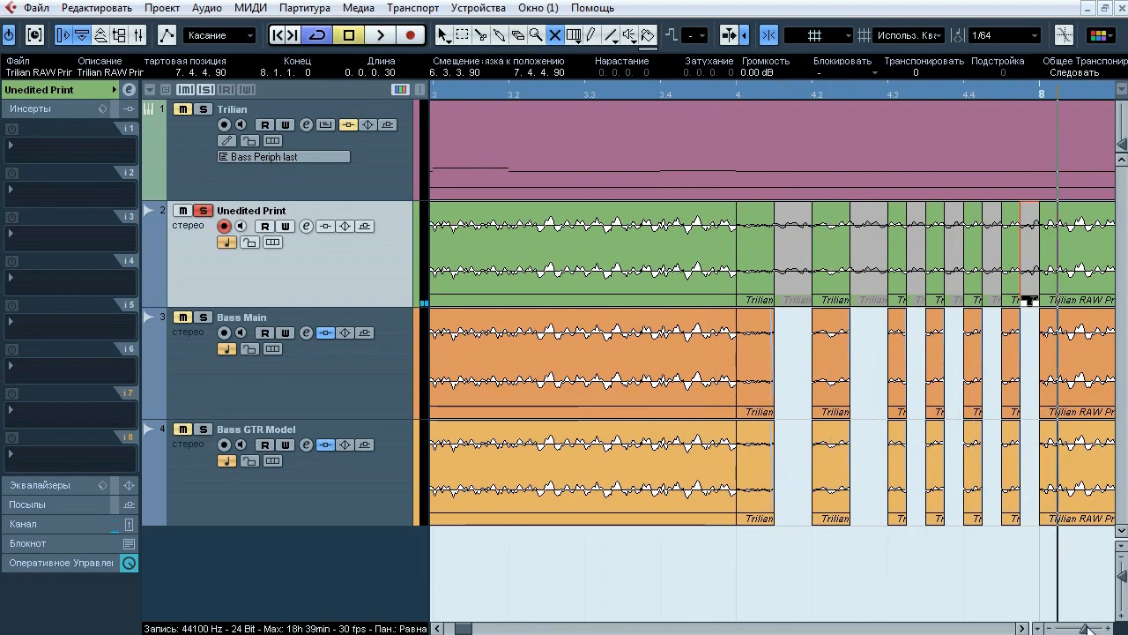
- Solo the Bass GTR Model track instead of Unedited Print and place the playback position just before bar 2
key(g)
key(g)
key(g)
key(g)
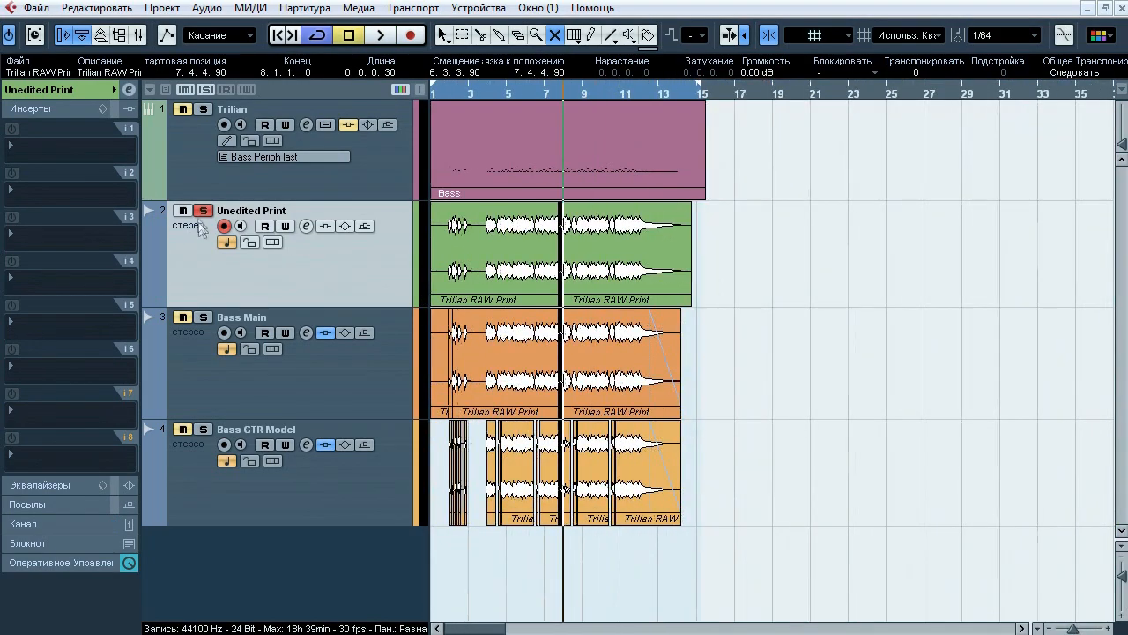
click(198, 472)
click(202, 430)
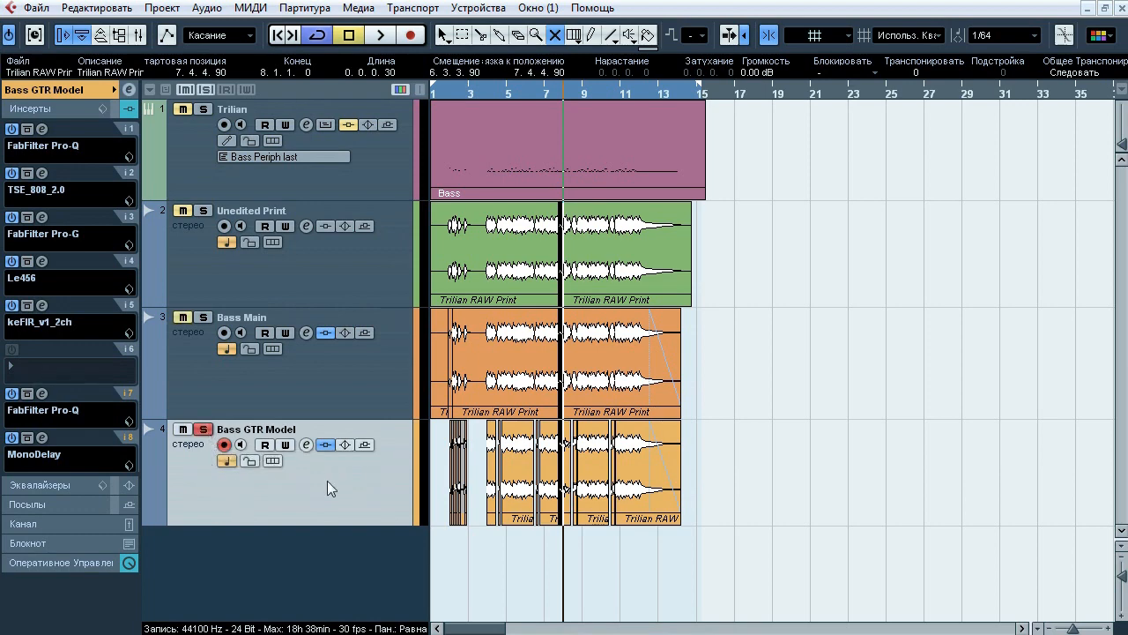
drag(445, 100, 482, 264)
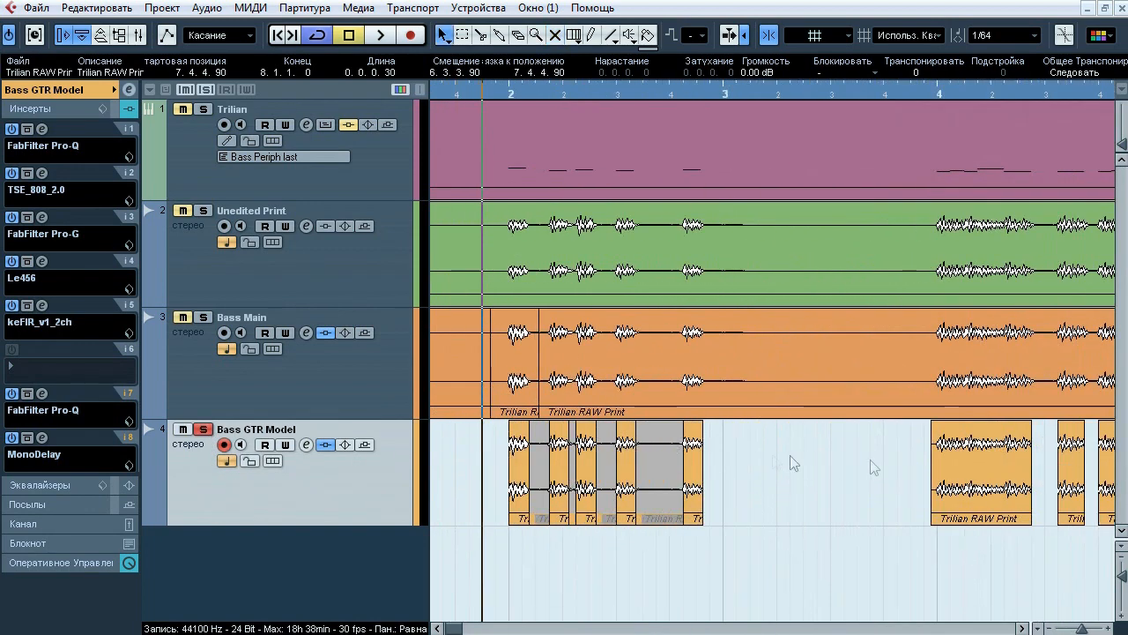
- Play the Bass GTR Model passage after bar 2 with its muted slices temporarily unmuted, and again with them muted
key(7)
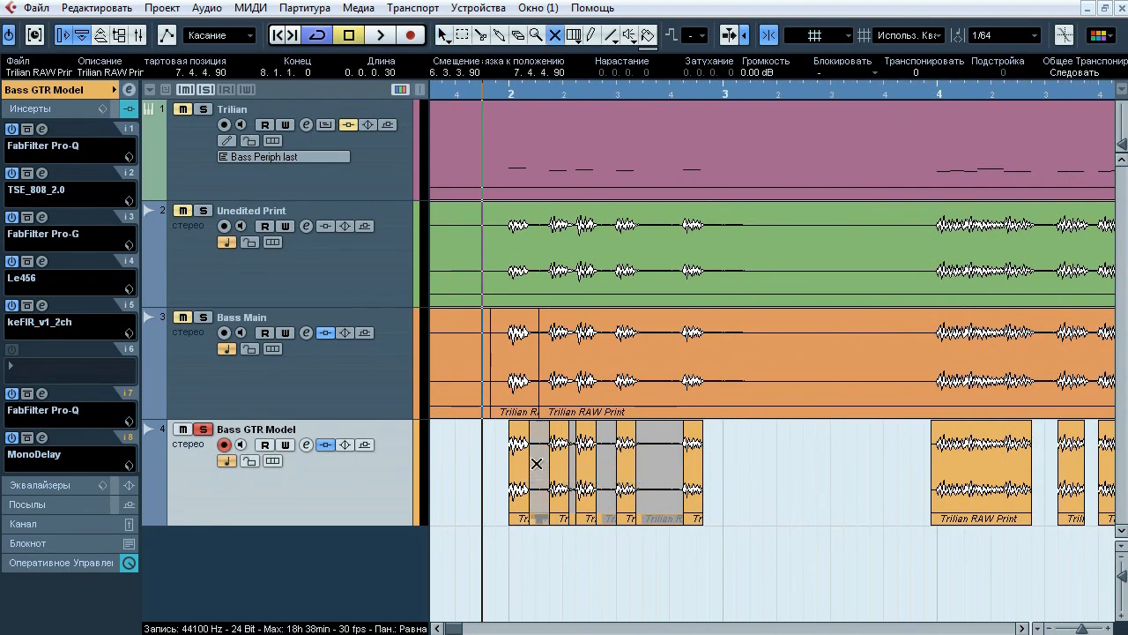
click(652, 459)
key(space)
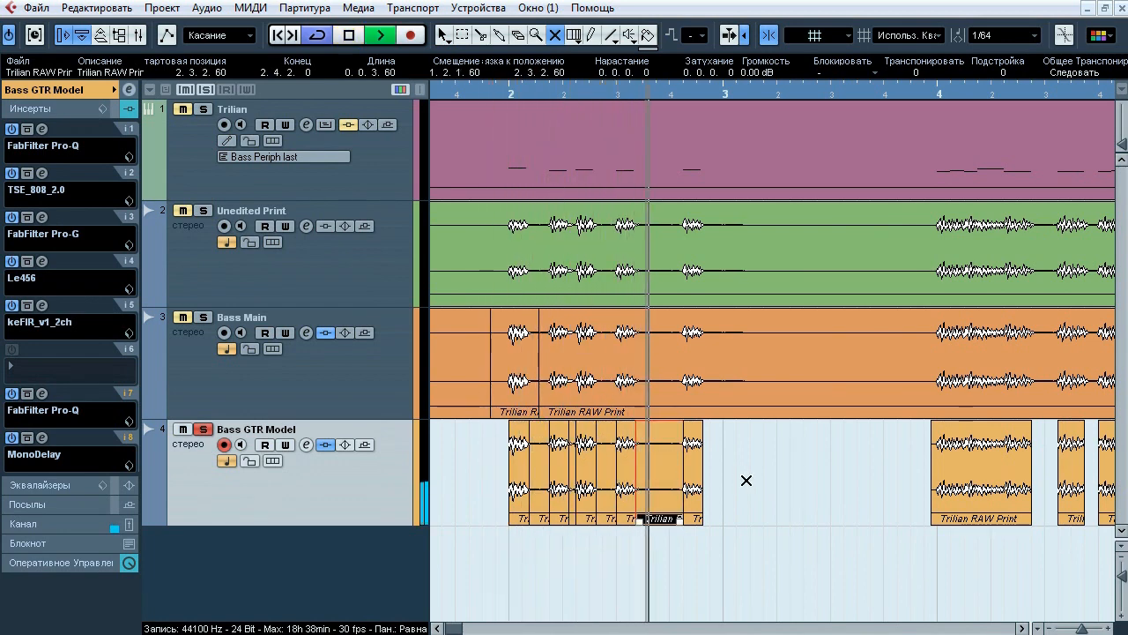
key(space)
key(space)
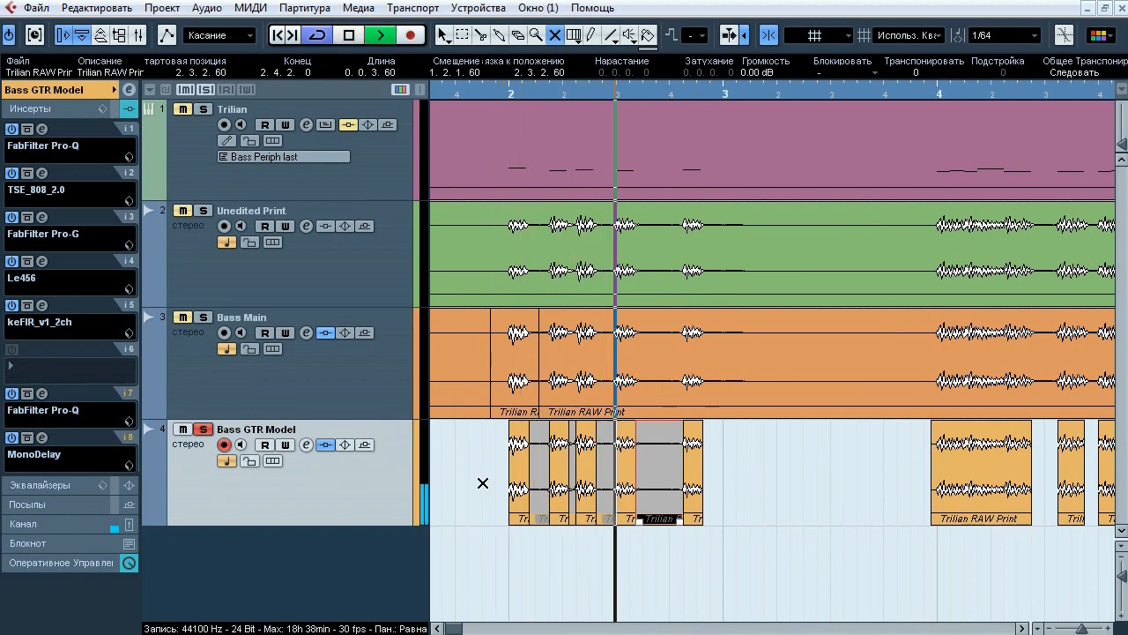
key(space)
- Play Bass Main and Bass GTR Model together from just before bar 2, comparing the GTR gap slices unmuted and muted
click(493, 88)
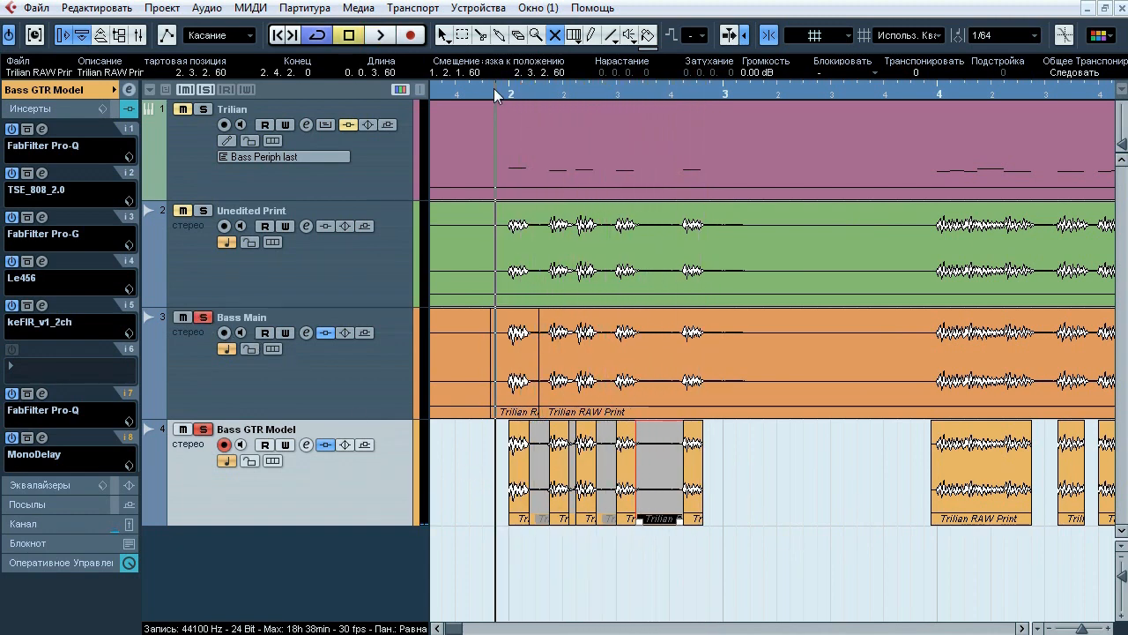
key(space)
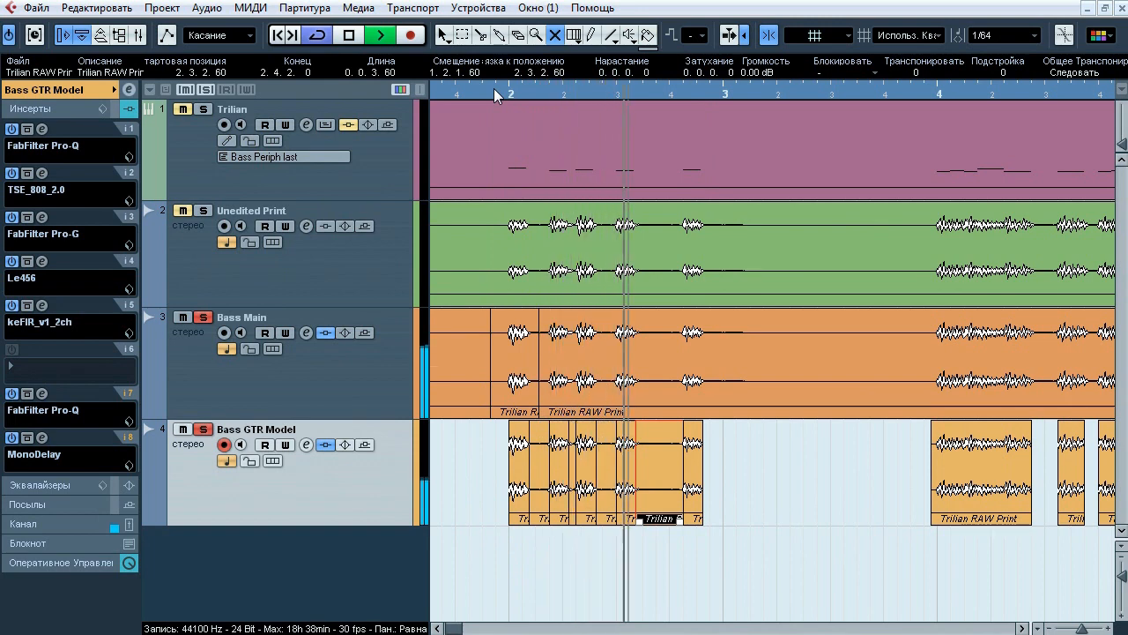
key(space)
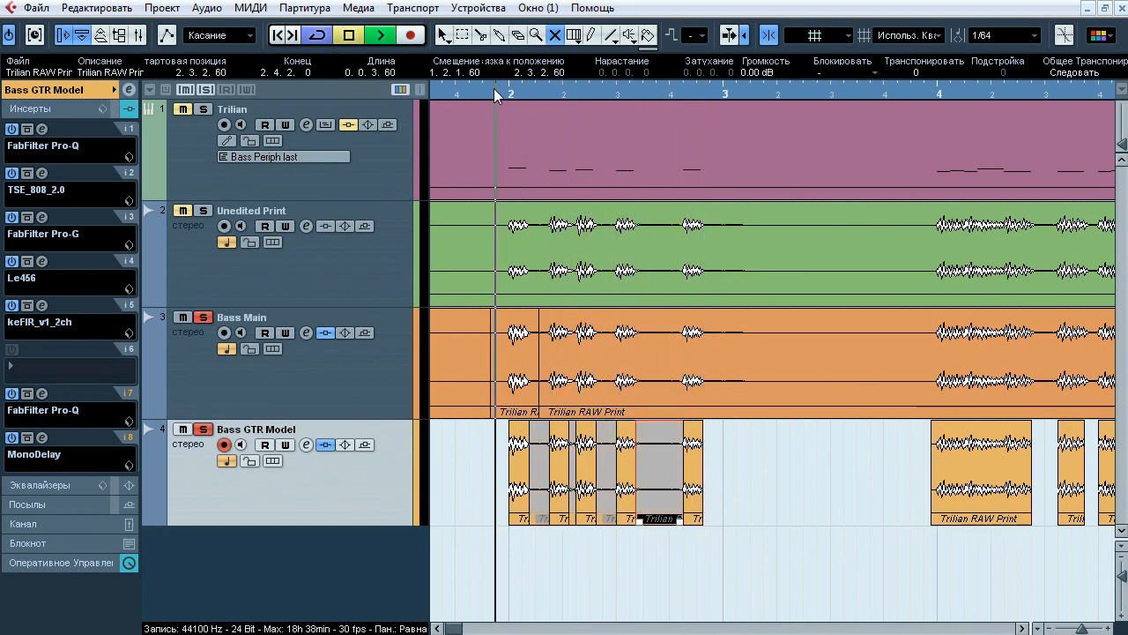
key(space)
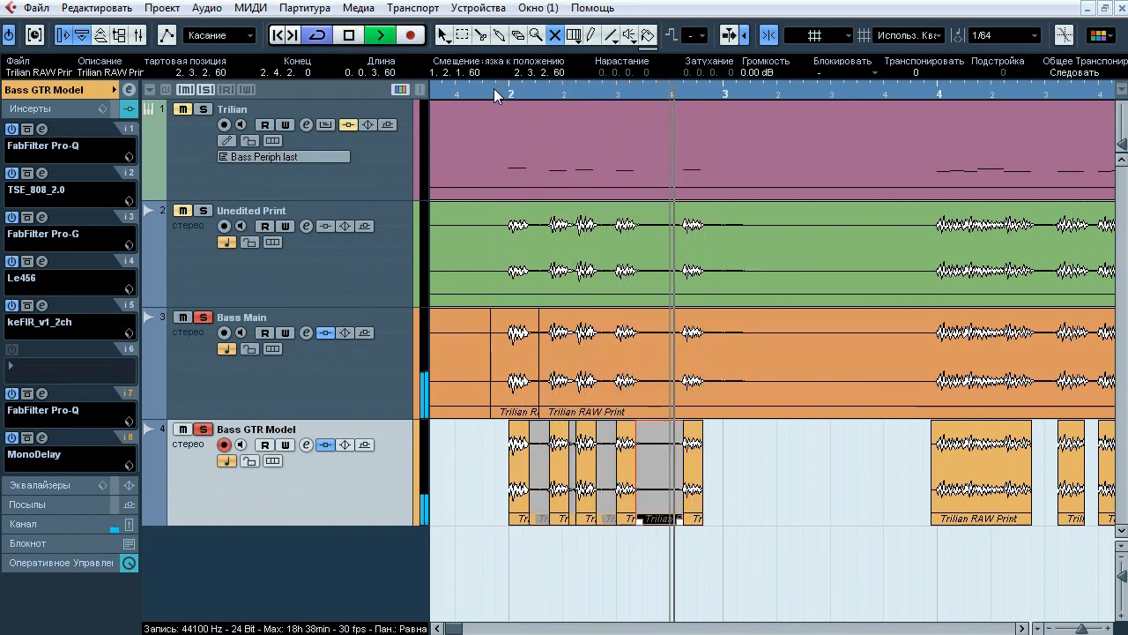
key(space)
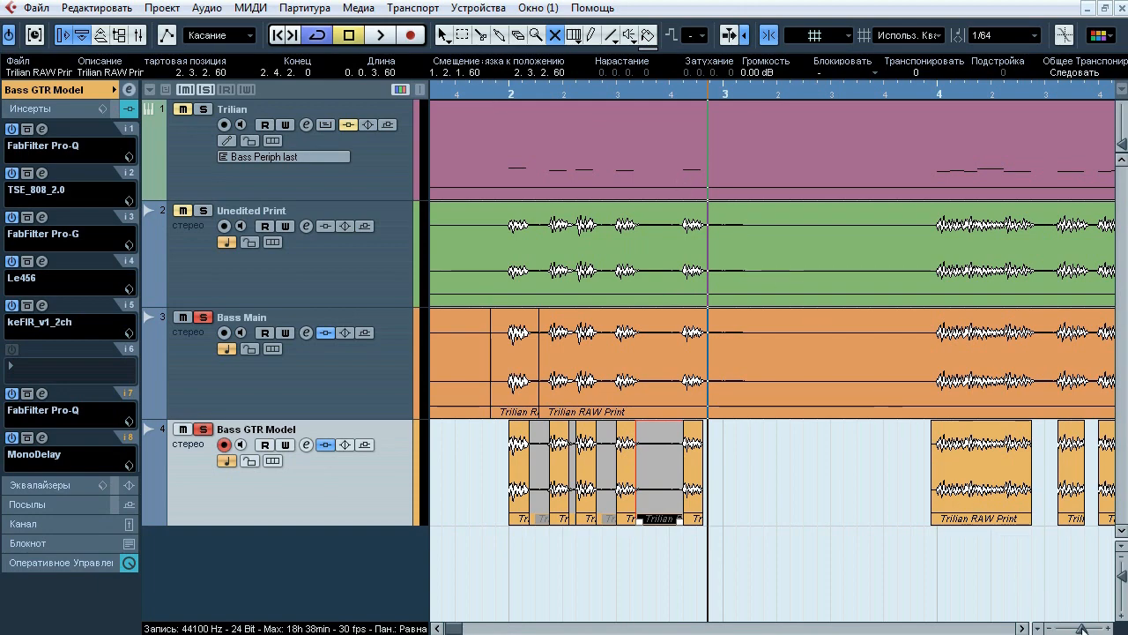
- Export the Bass Main and Bass GTR Model channels as 44.1 kHz, 24-bit Wave files without importing them into the pool or an audio track
drag(1082, 628, 1073, 628)
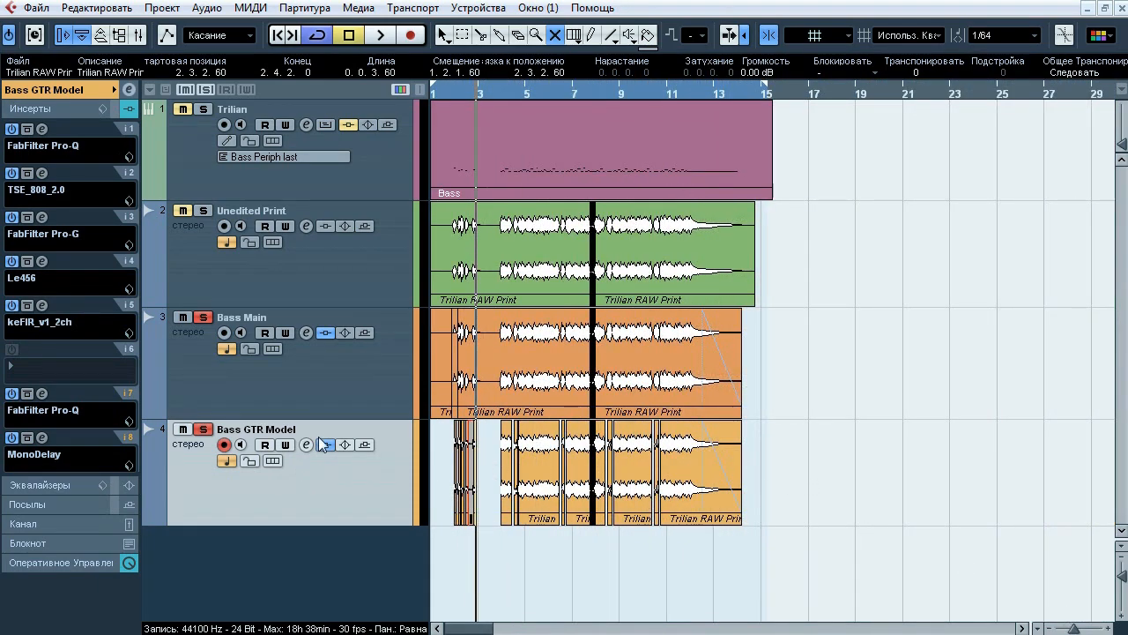
click(35, 8)
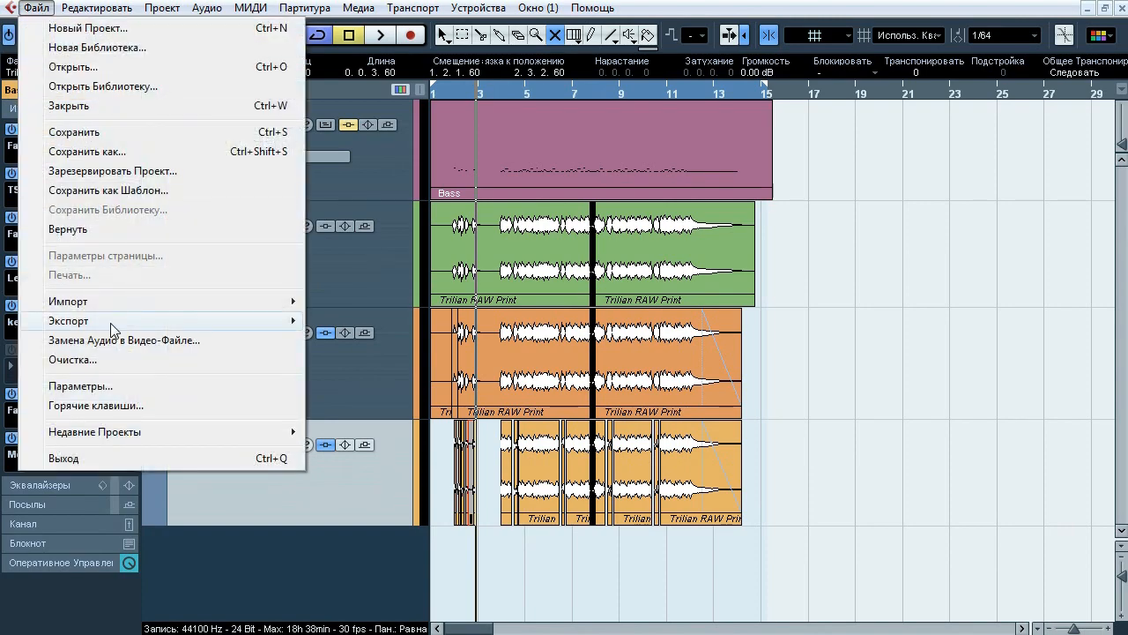
mouse_move(120, 323)
click(388, 360)
click(279, 91)
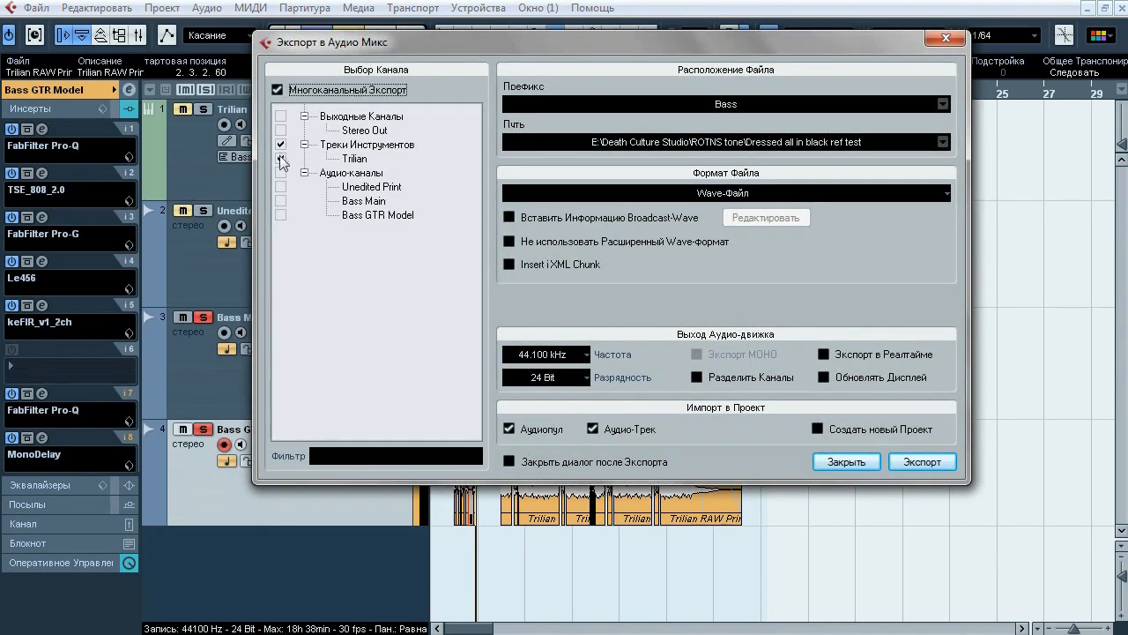
click(281, 214)
click(281, 201)
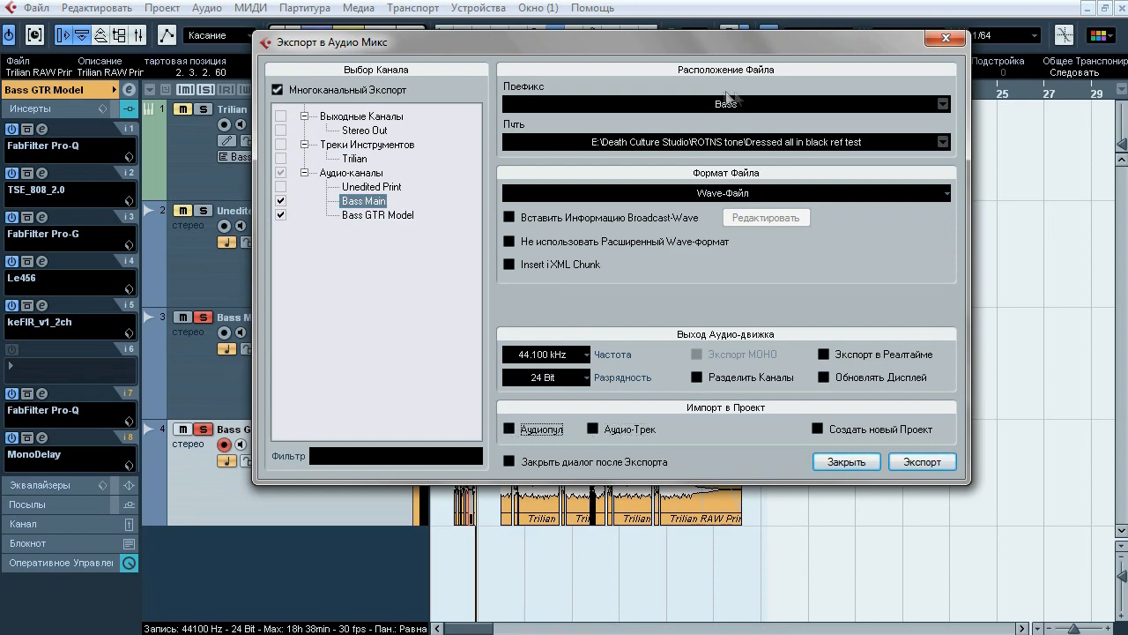
click(928, 463)
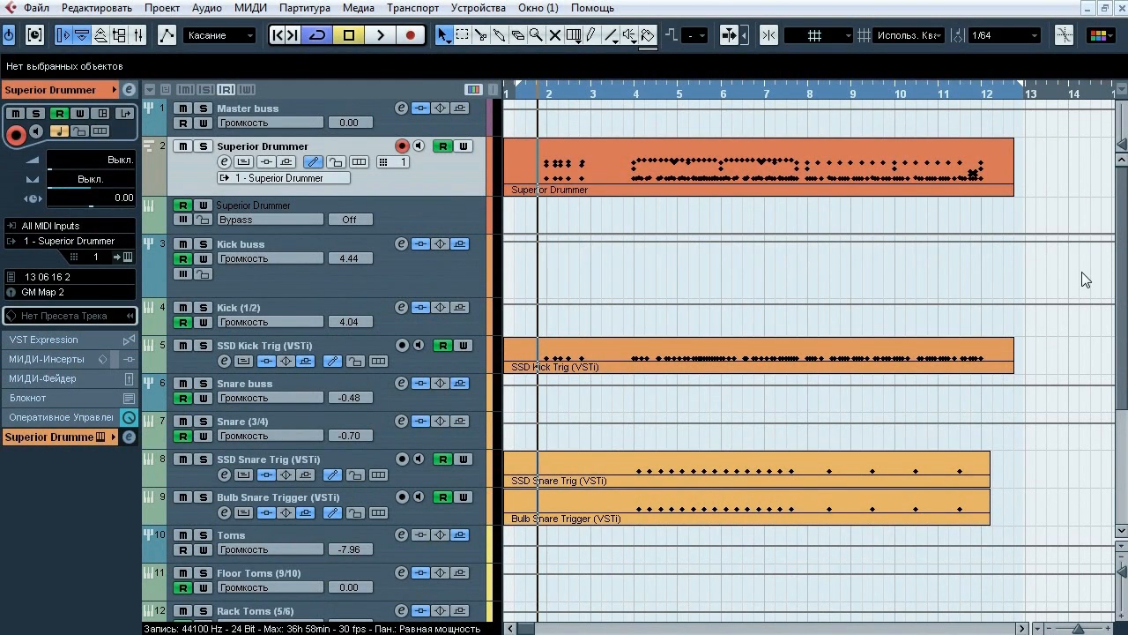
- Play the drum mix from before bar 2, skip ahead to bar 11, stop at its end and return to before bar 2
key(space)
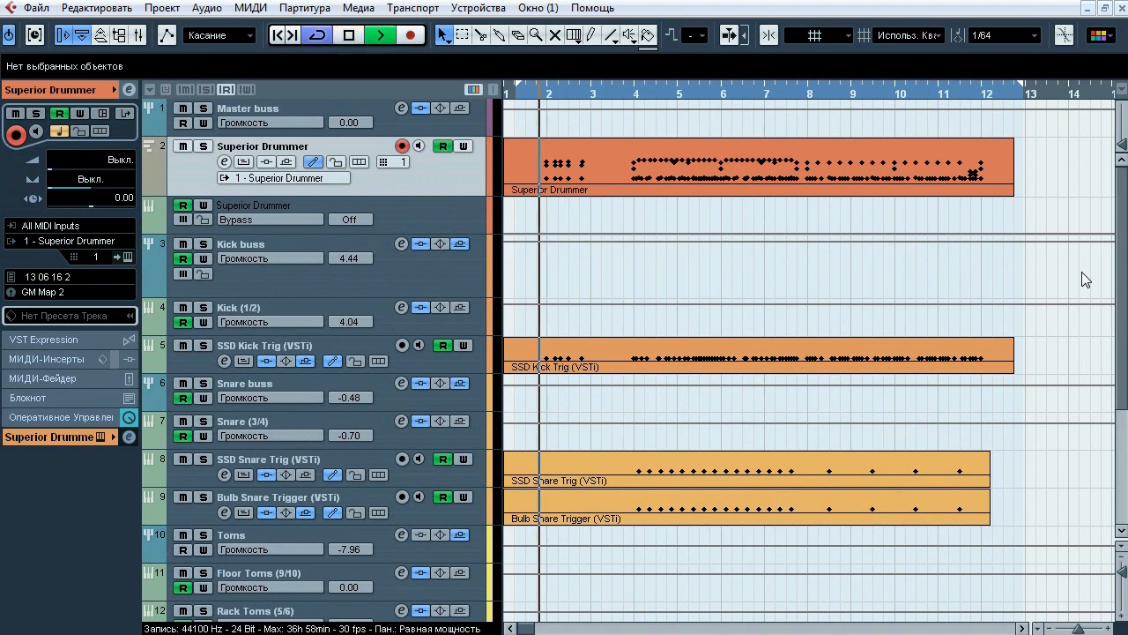
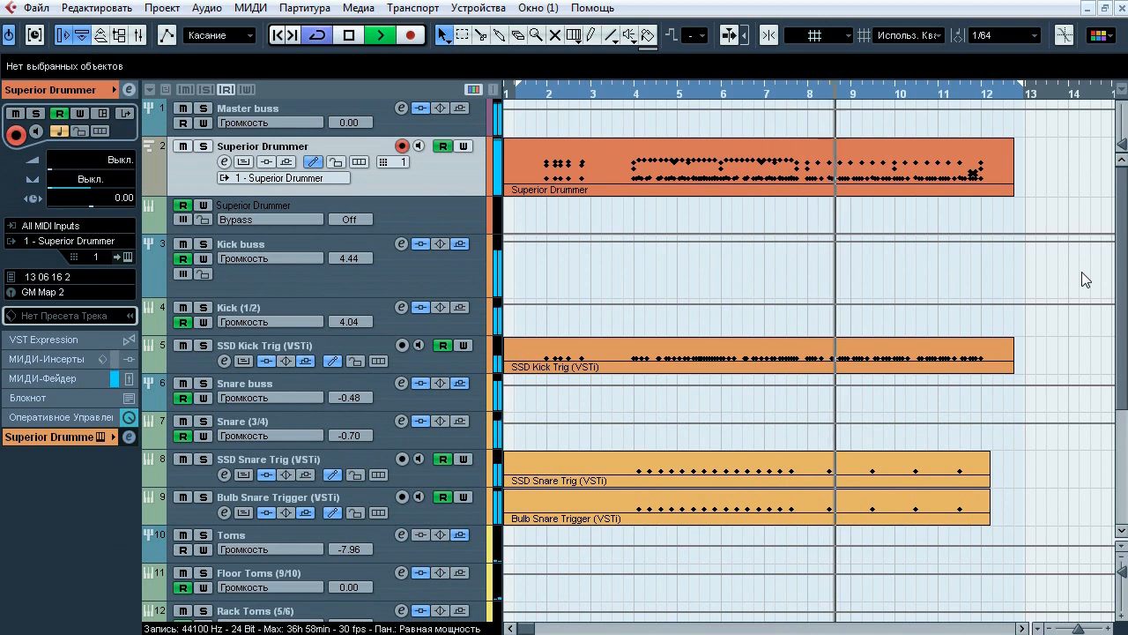
click(950, 90)
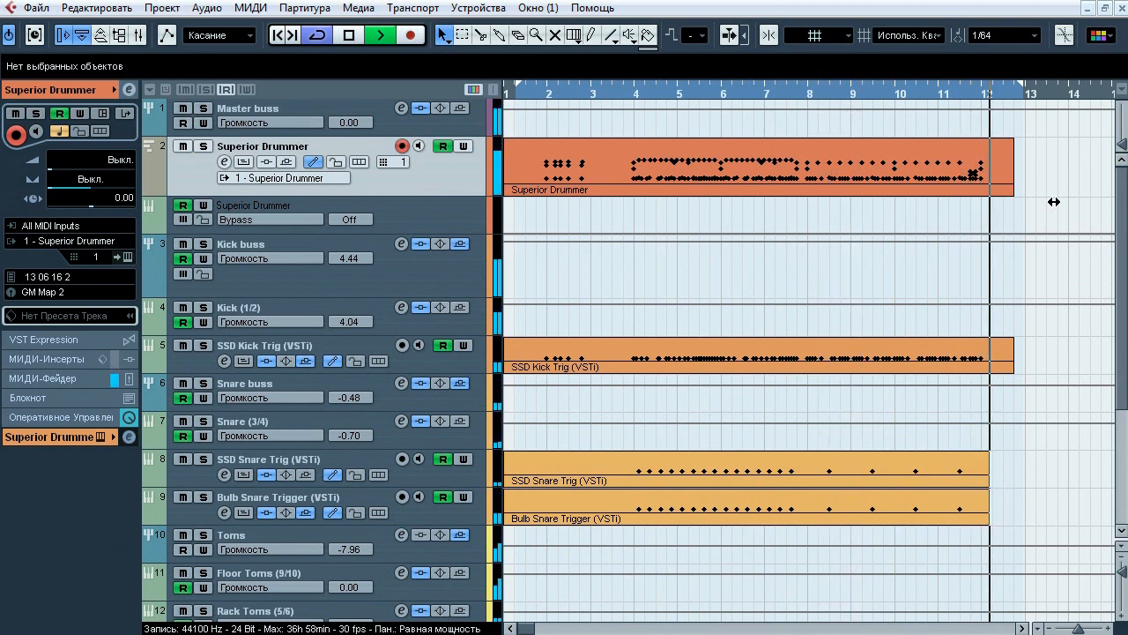
key(space)
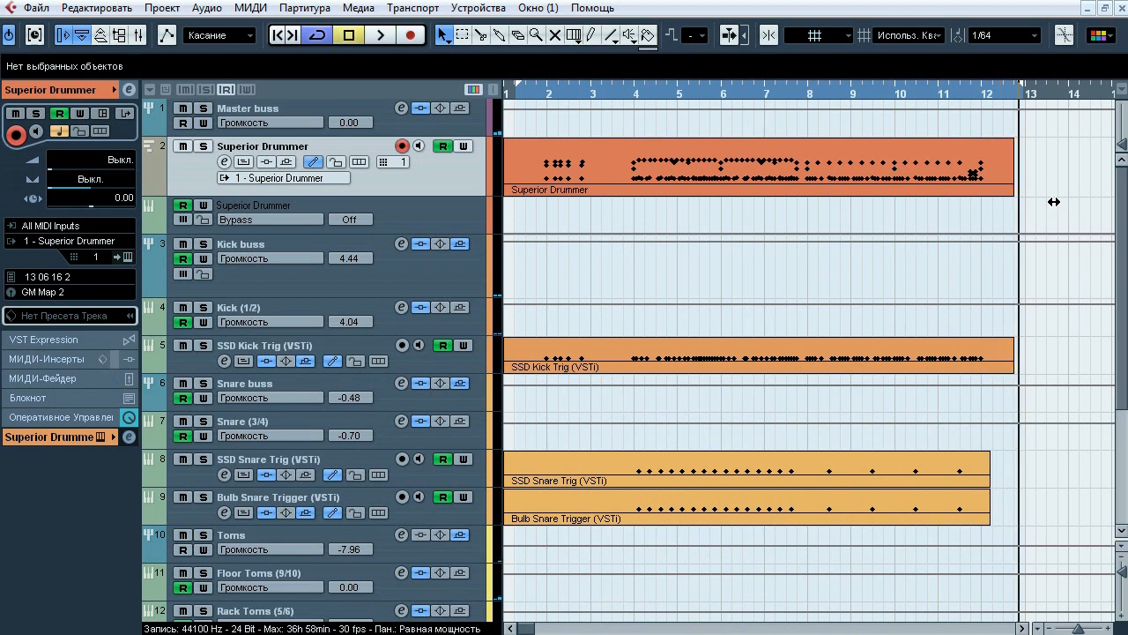
click(532, 90)
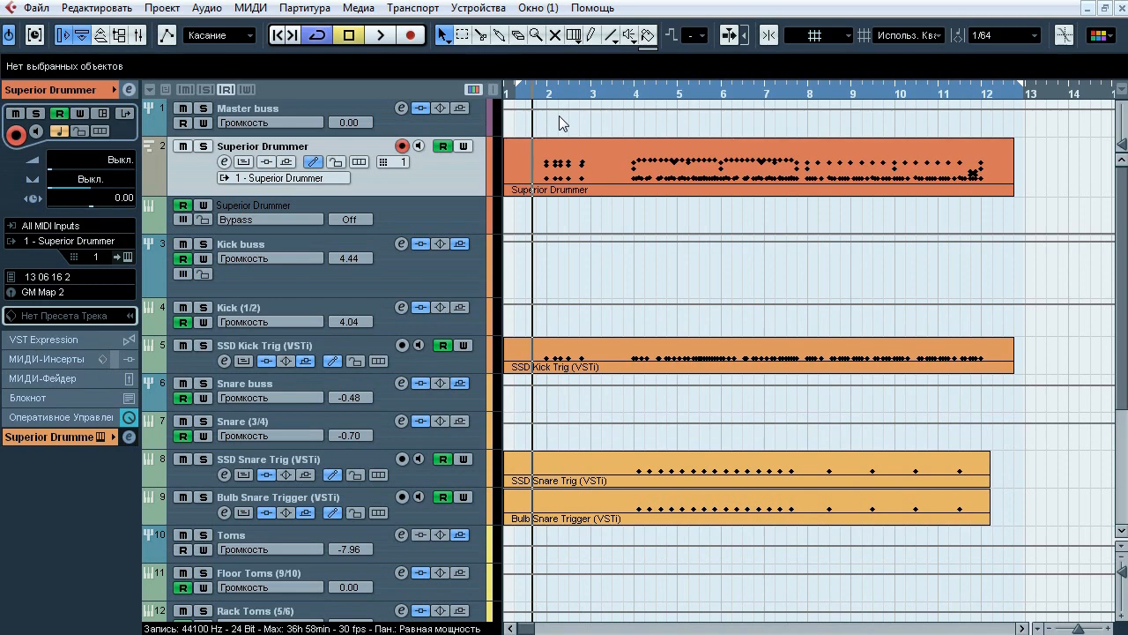
- Open the Superior Drummer instrument and audition the splash, cymbals and toms of its Metal Foundry kit
click(128, 256)
drag(471, 20, 463, 44)
click(203, 90)
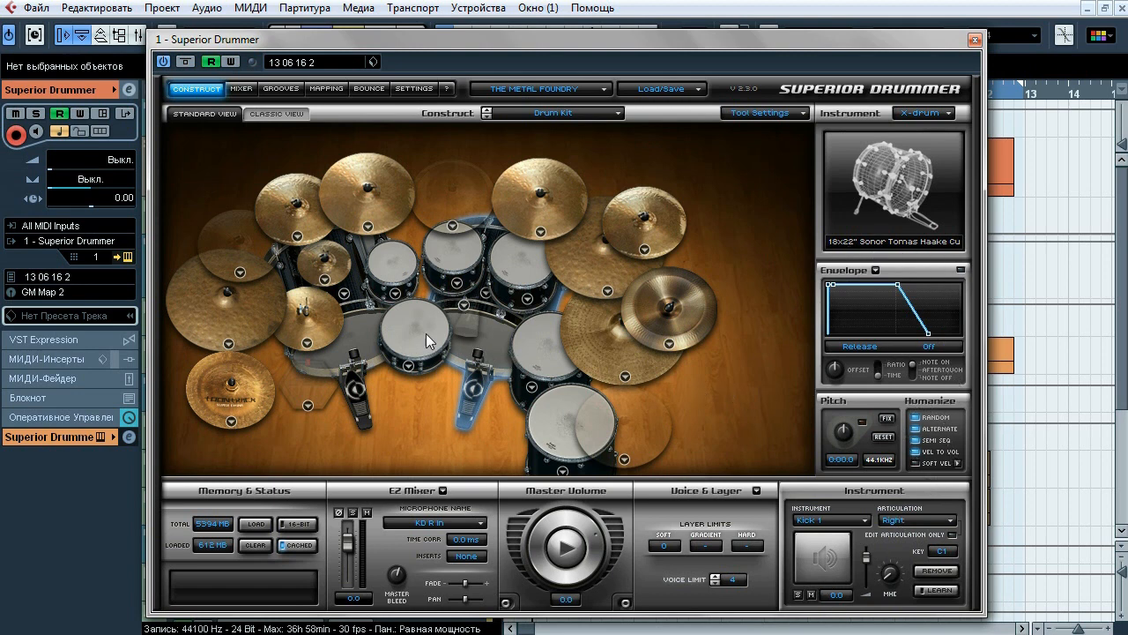
click(327, 267)
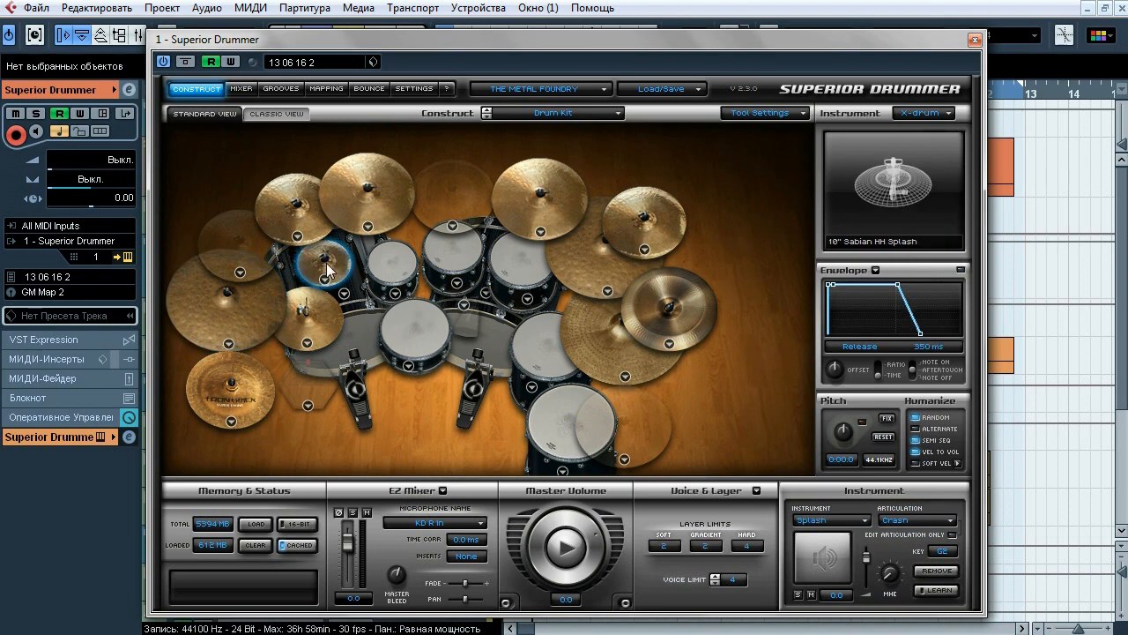
click(639, 227)
click(663, 305)
click(617, 335)
click(552, 379)
click(502, 272)
click(454, 252)
click(395, 267)
- Examine the microphone channels and output routing in the Superior Drummer mixer, and close the instrument
click(241, 89)
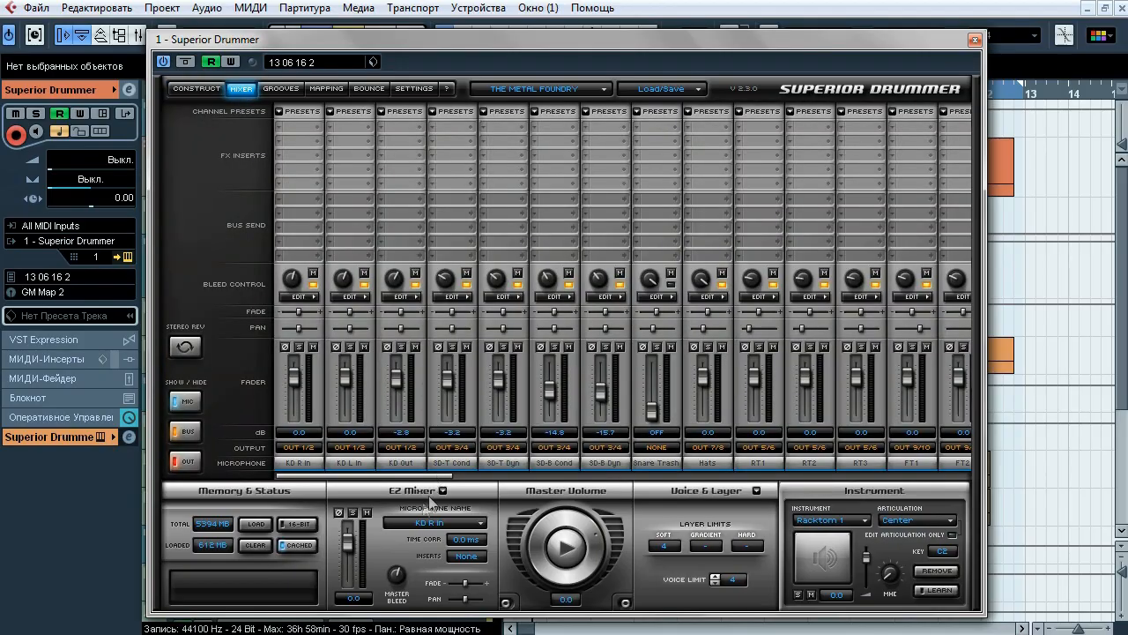
mouse_move(406, 480)
mouse_down()
mouse_move(908, 476)
mouse_move(407, 462)
mouse_up()
click(974, 40)
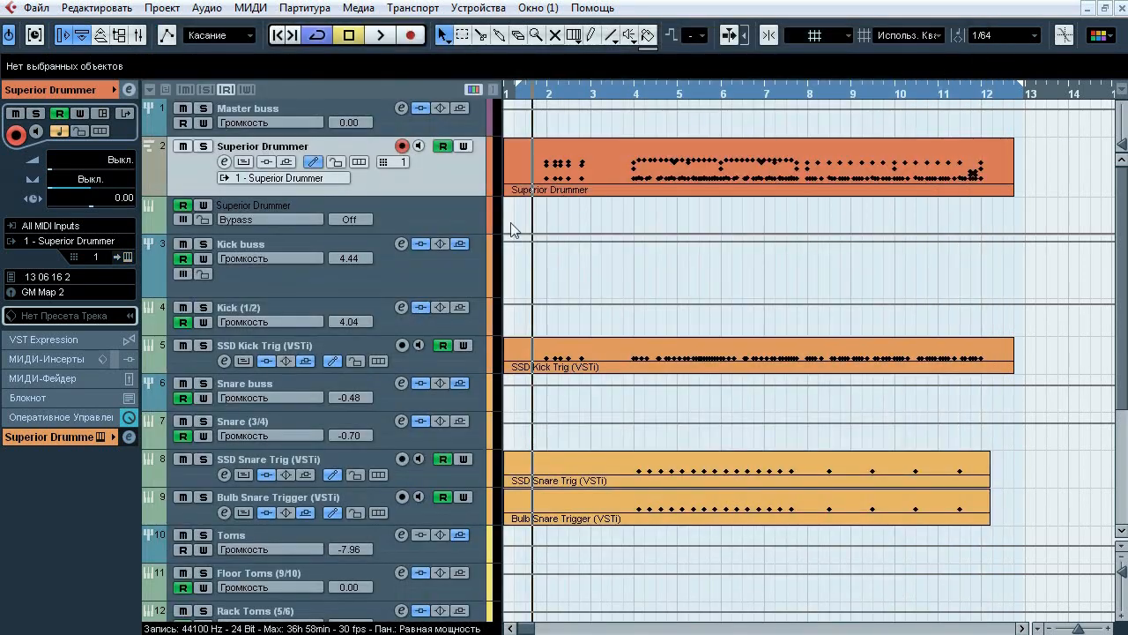
- Examine the FabFilter Pro-C and keFIR insert settings on the Kick buss
click(311, 279)
click(40, 128)
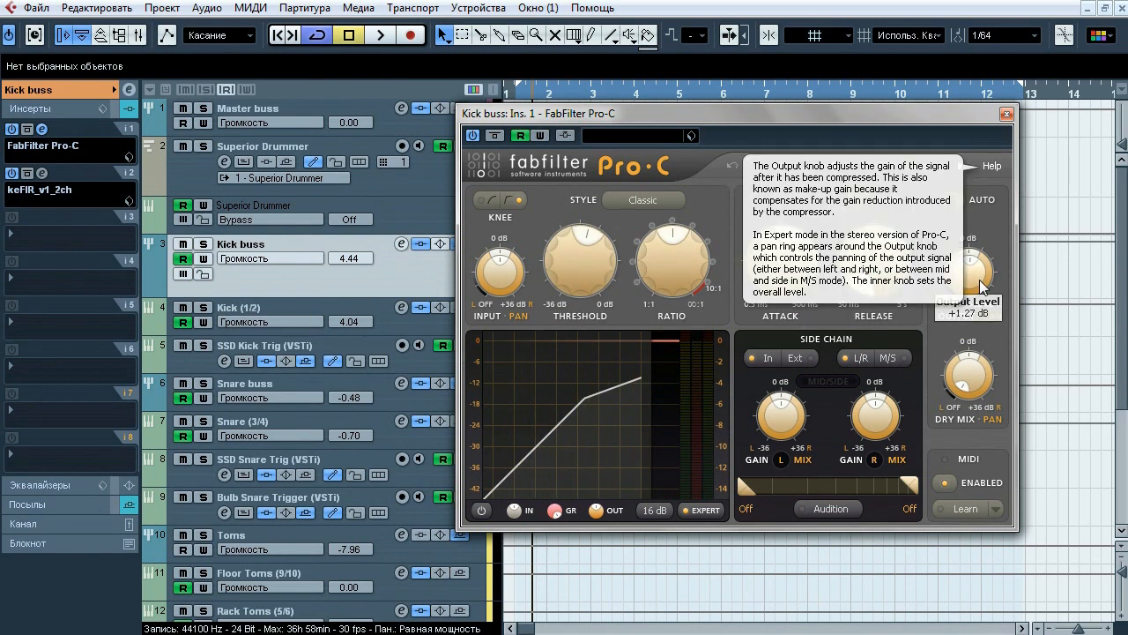
click(1007, 113)
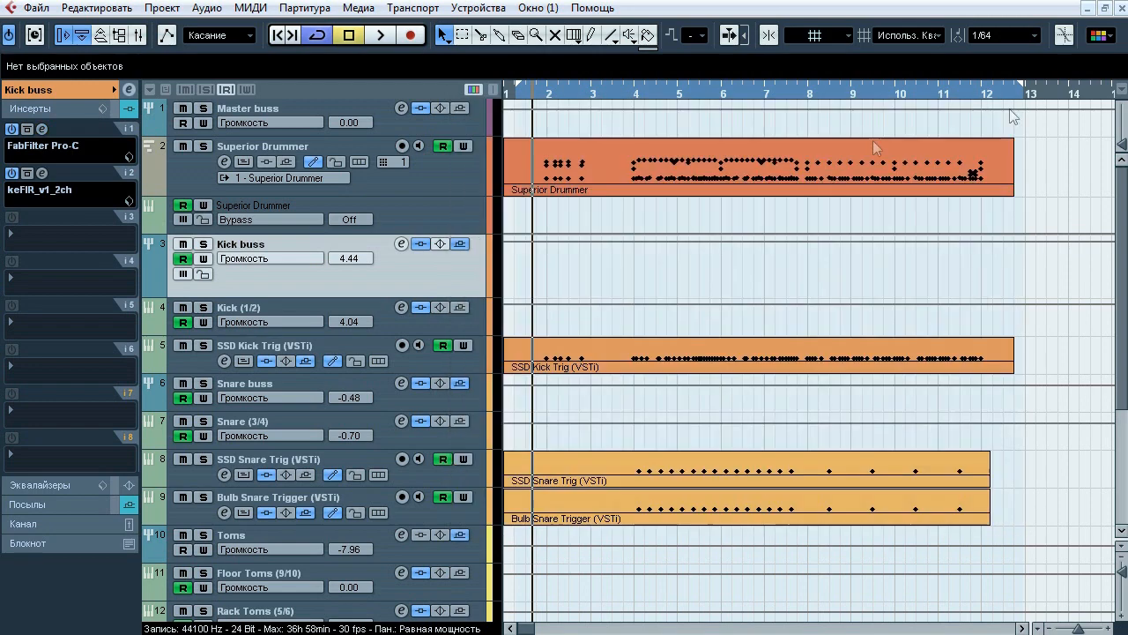
click(42, 174)
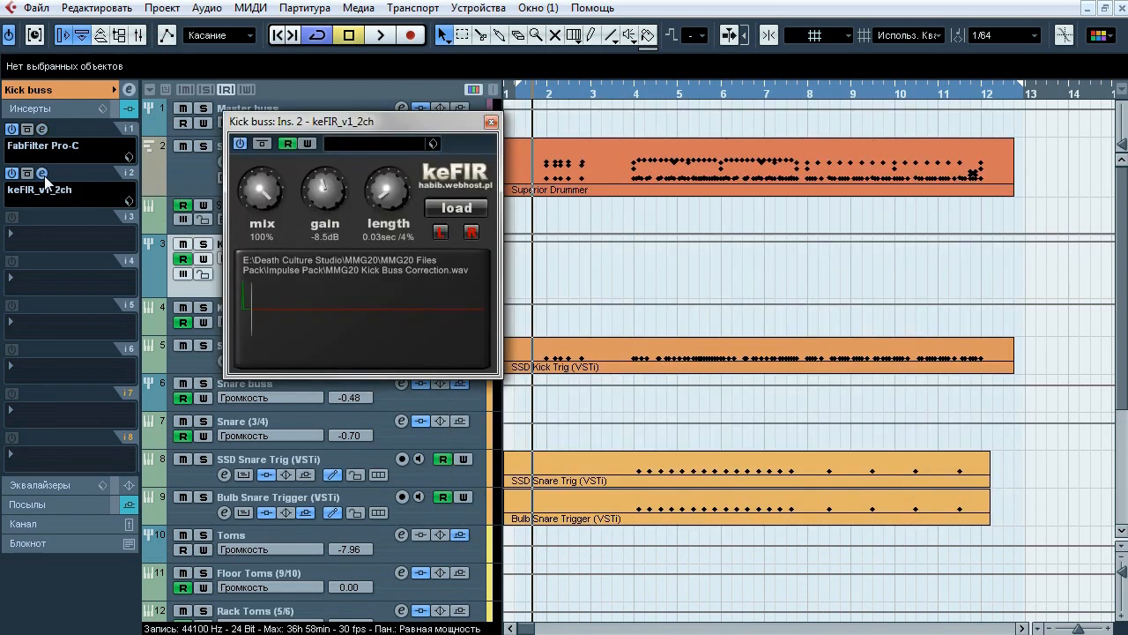
click(42, 174)
- Examine the EnvelopeShaper and SSLChannel Stereo insert settings on the Kick (1/2) channel
click(245, 309)
click(44, 130)
click(44, 130)
click(42, 174)
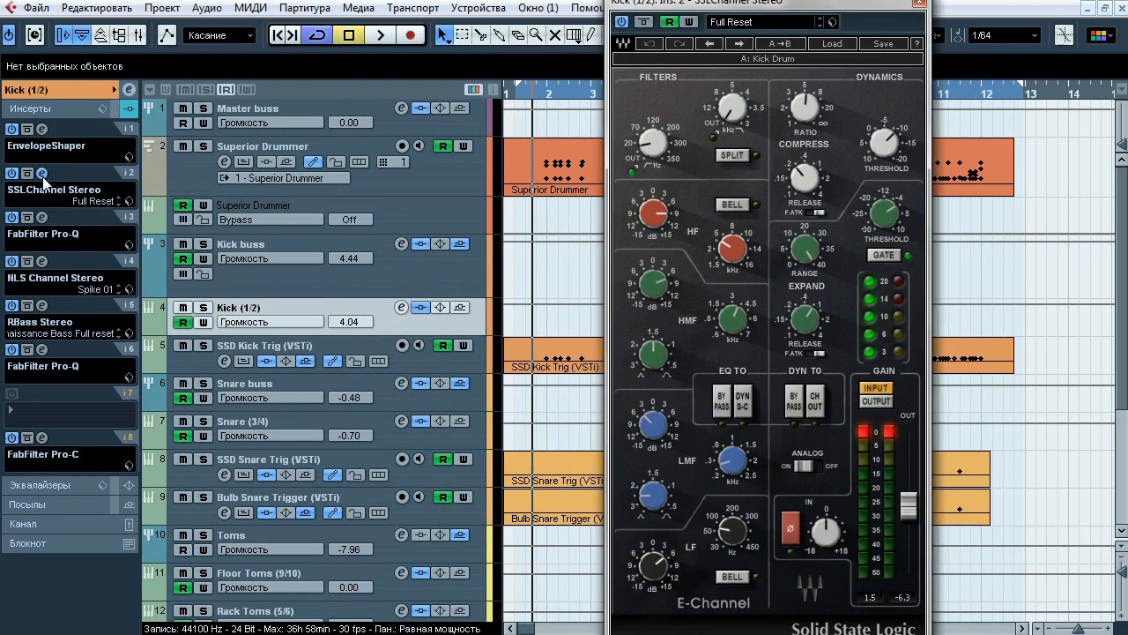
click(42, 173)
- Examine the low cut and the other EQ bands of the FabFilter Pro-Q in insert 3 of Kick (1/2)
click(42, 217)
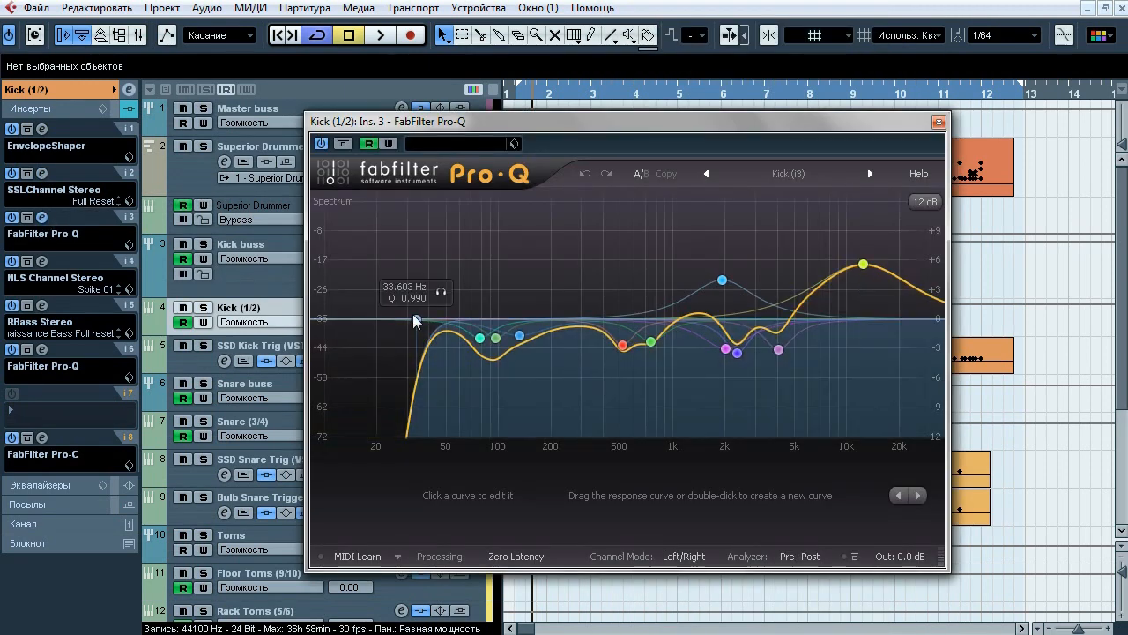
click(416, 320)
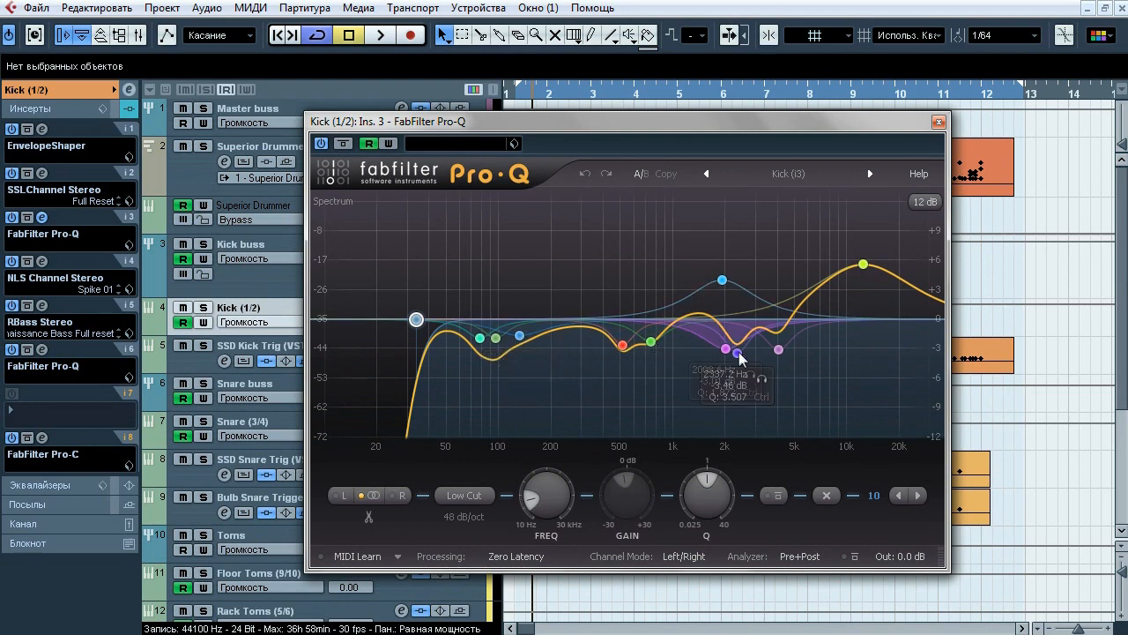
click(939, 122)
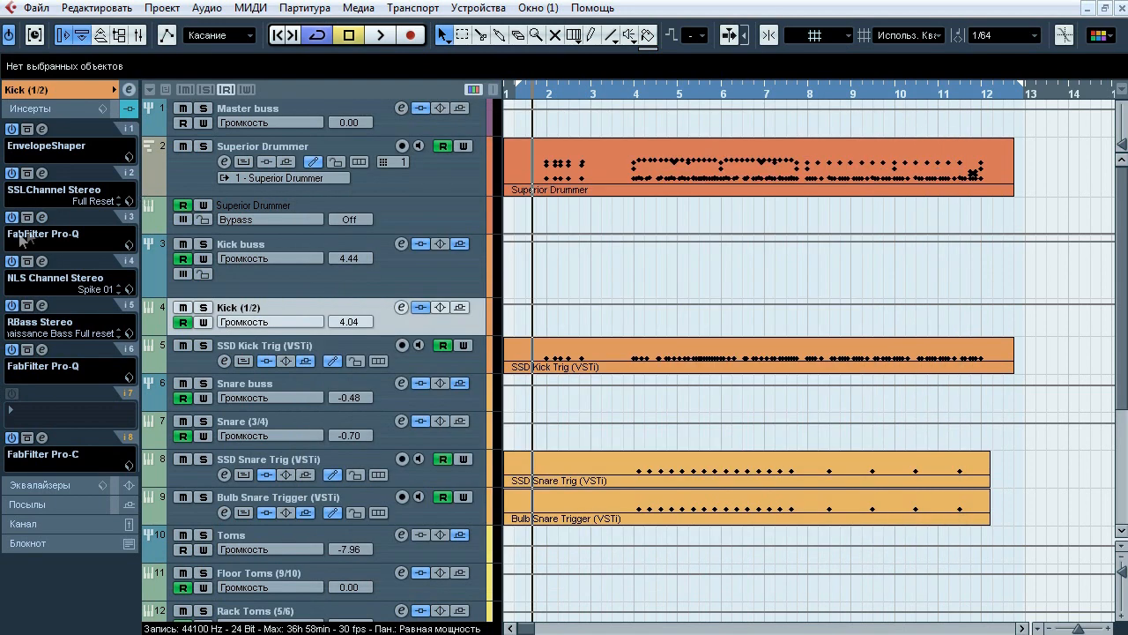
- Examine the NLS Channel Stereo and RBass Stereo insert settings on Kick (1/2)
click(42, 261)
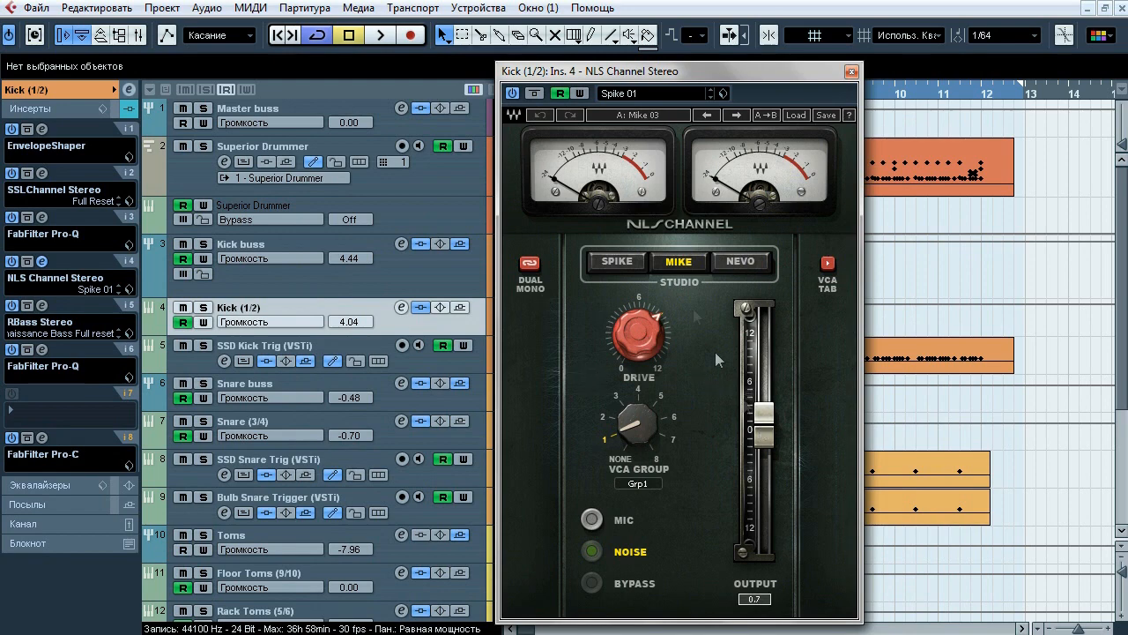
click(41, 261)
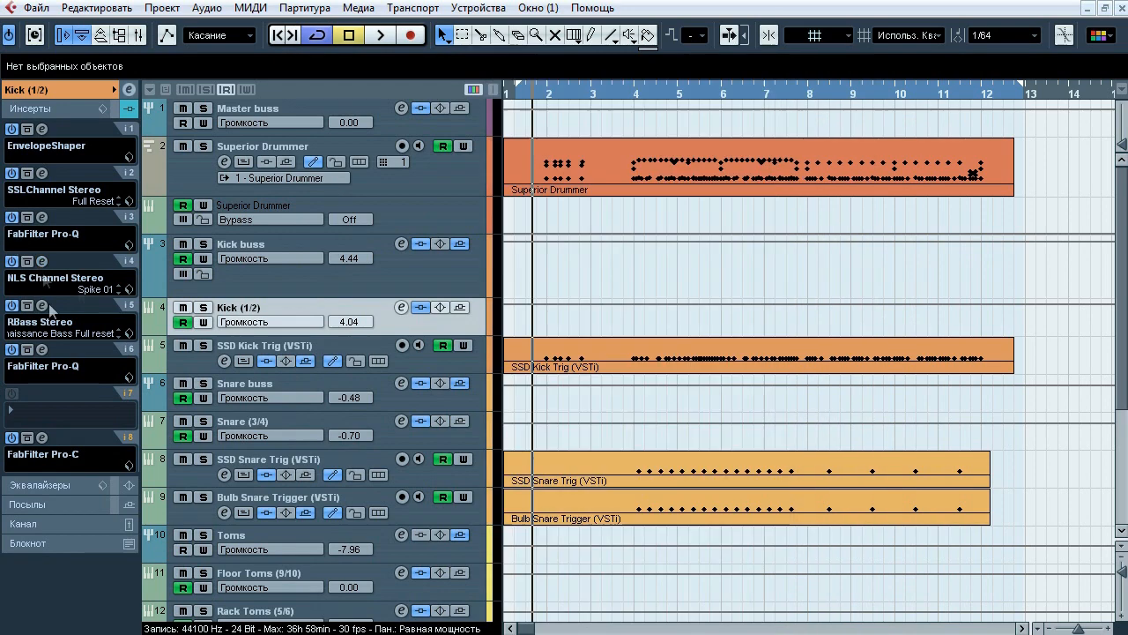
click(43, 305)
click(43, 306)
- Examine the low and high cuts of the FabFilter Pro-Q in insert 6 and the Pro-C settings in insert 8 of Kick (1/2)
click(41, 349)
click(483, 260)
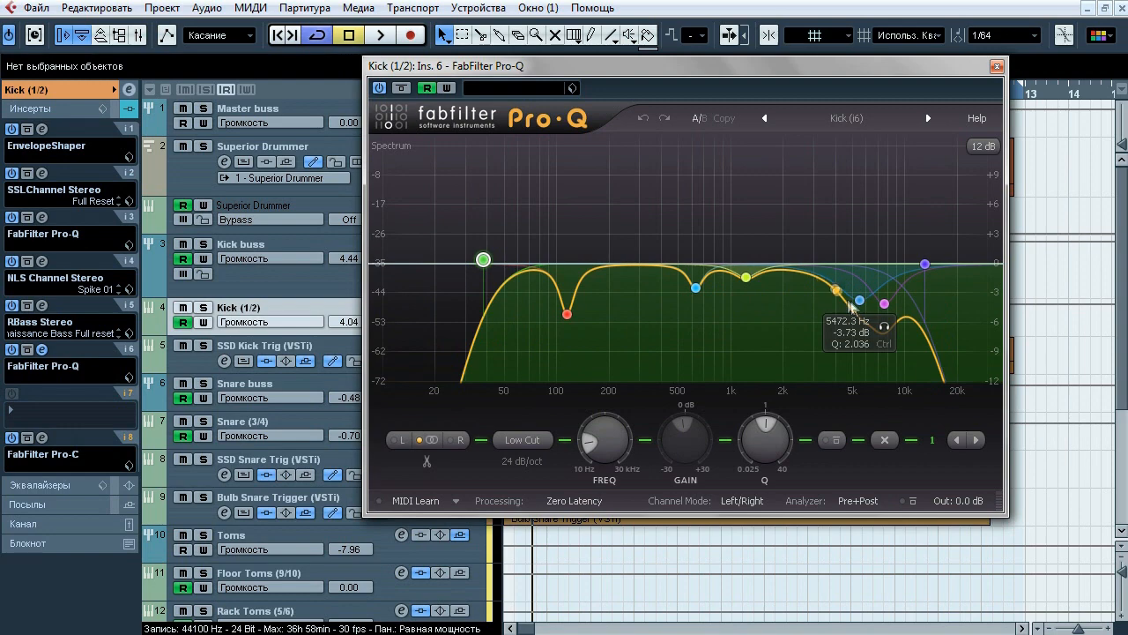
click(925, 264)
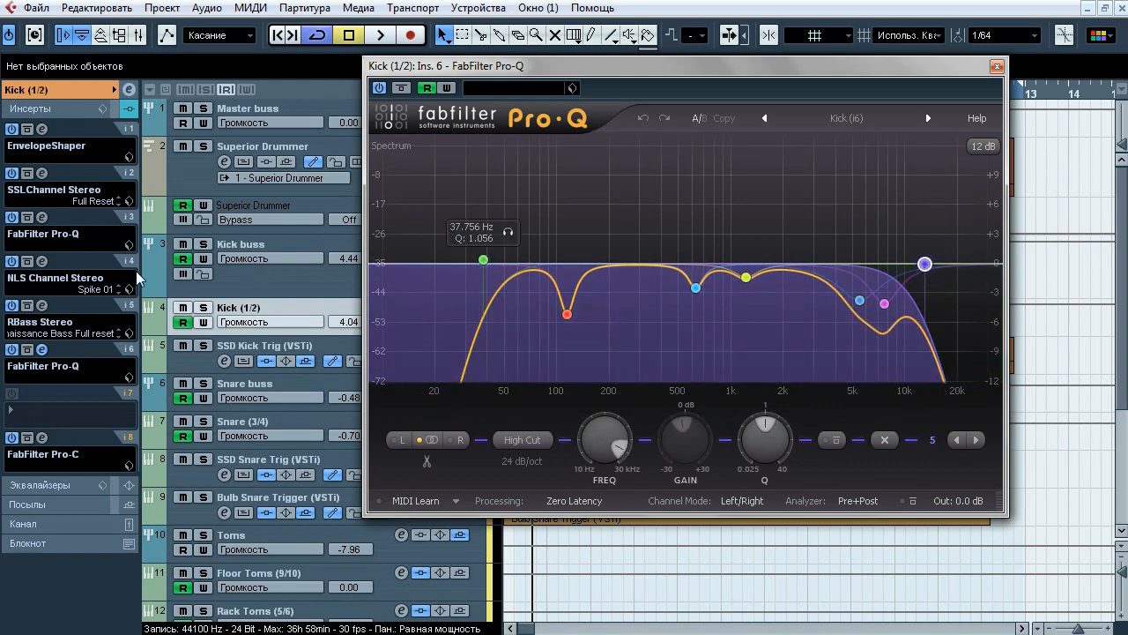
click(41, 349)
click(41, 438)
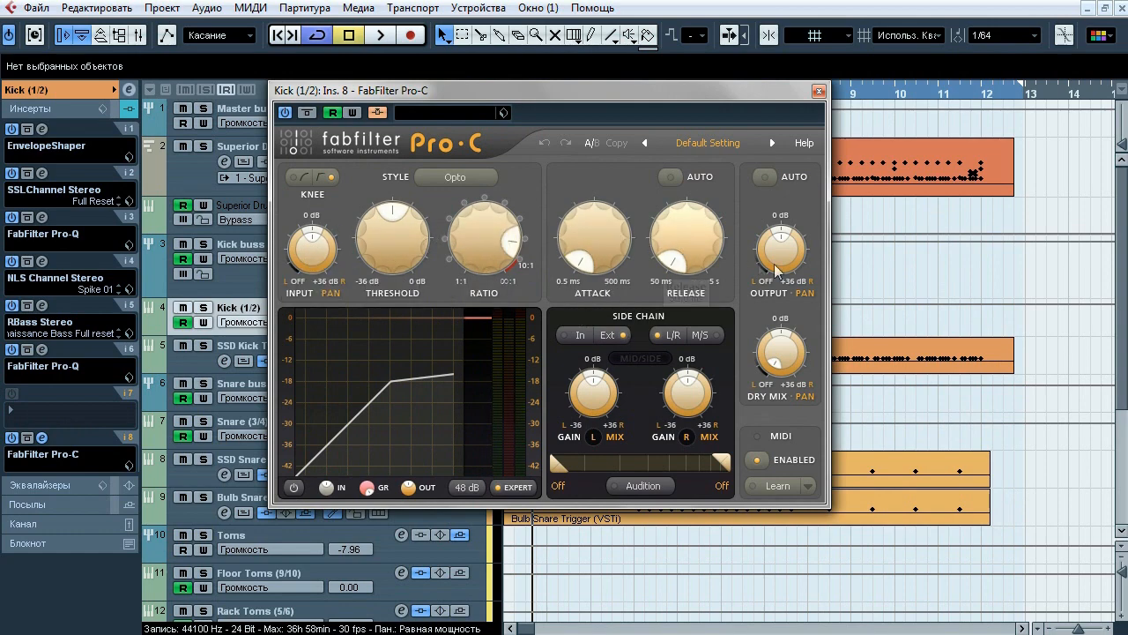
click(819, 91)
- Open the SsdSampler instrument of the SSD Kick Trig (VSTi) track and check which kick sample is loaded in the kit
click(253, 352)
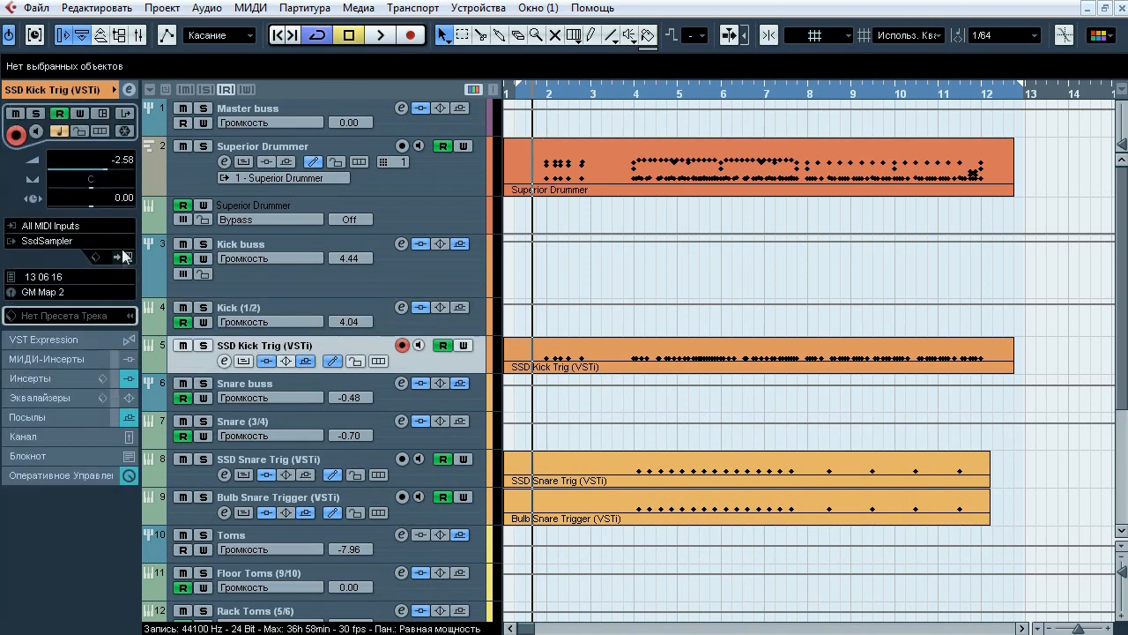
click(129, 256)
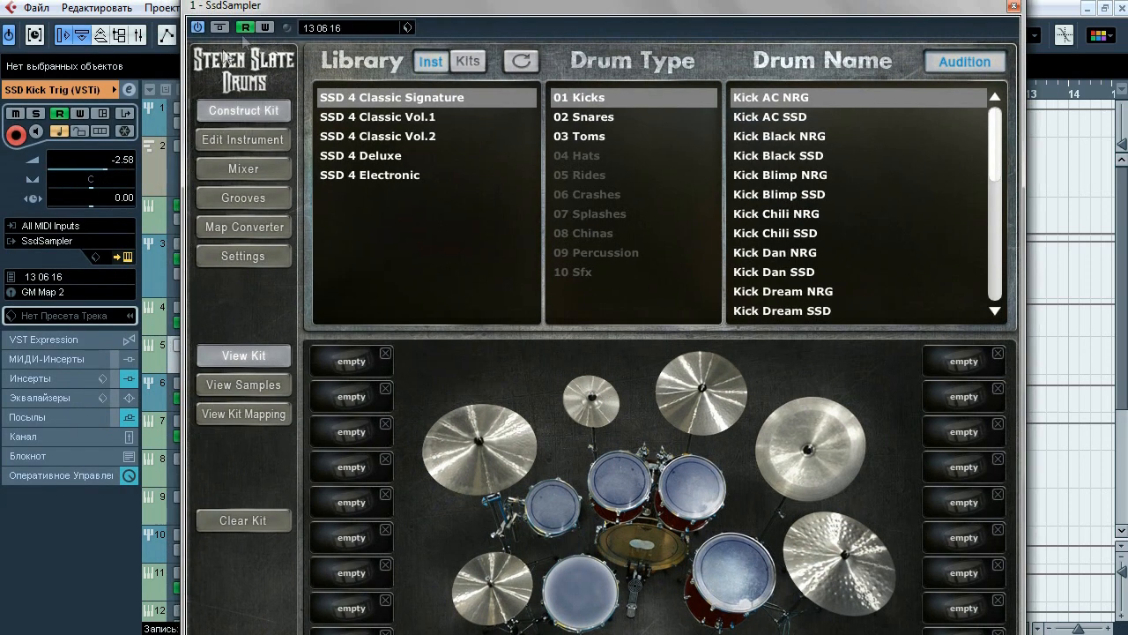
drag(359, 11, 352, 0)
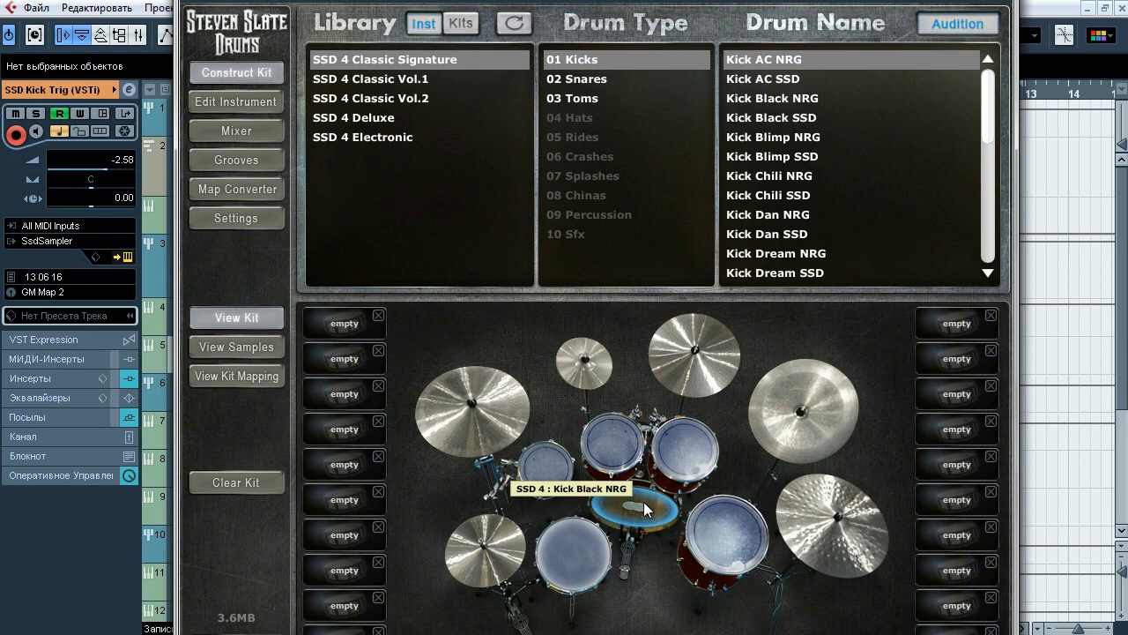
- Examine the Mixing, Bleed Level and Bleed Route pages of the SsdSampler mixer and close the instrument
click(257, 132)
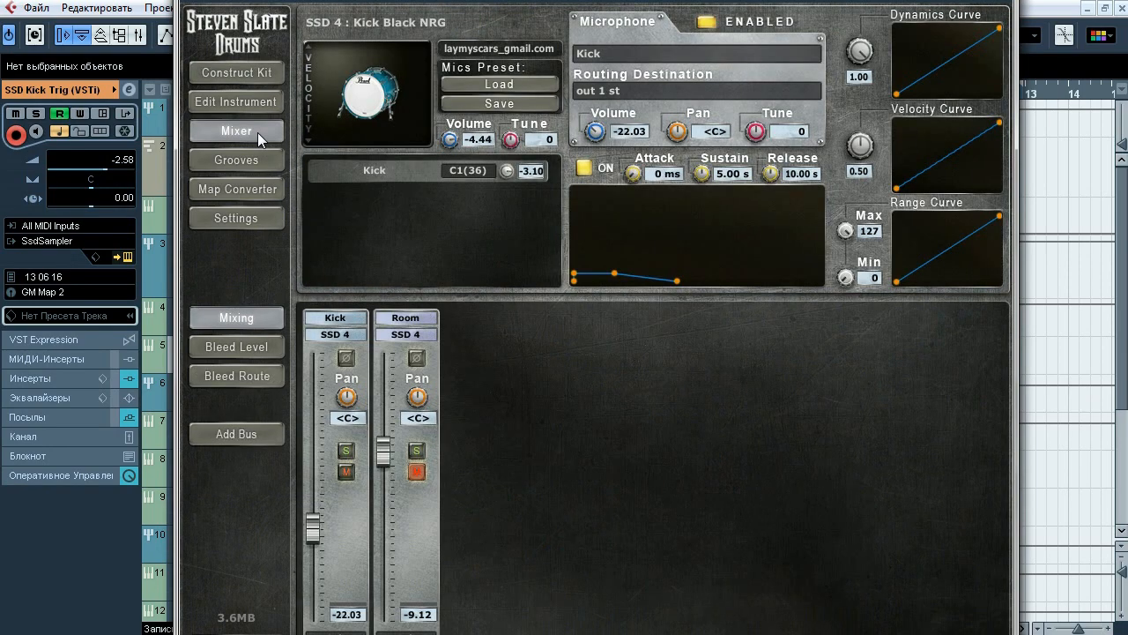
click(259, 346)
click(259, 376)
click(252, 315)
drag(859, 0, 799, 15)
click(947, 24)
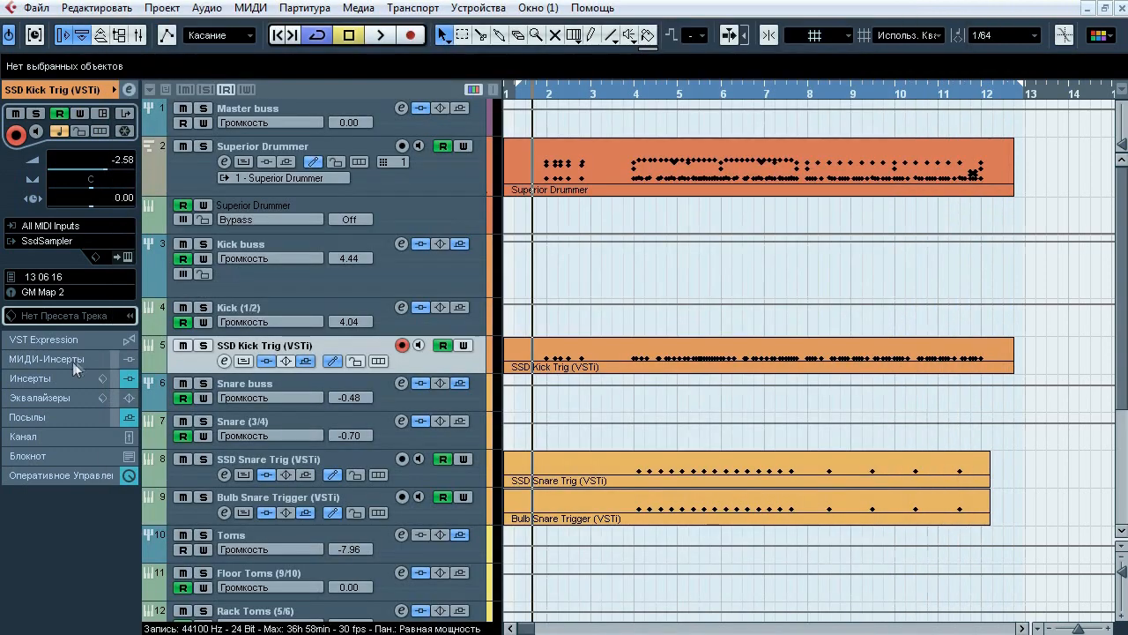
- Examine the FabFilter Pro-Q and SSLComp Stereo settings in inserts 1 and 2 of SSD Kick Trig (VSTi)
click(71, 377)
click(55, 186)
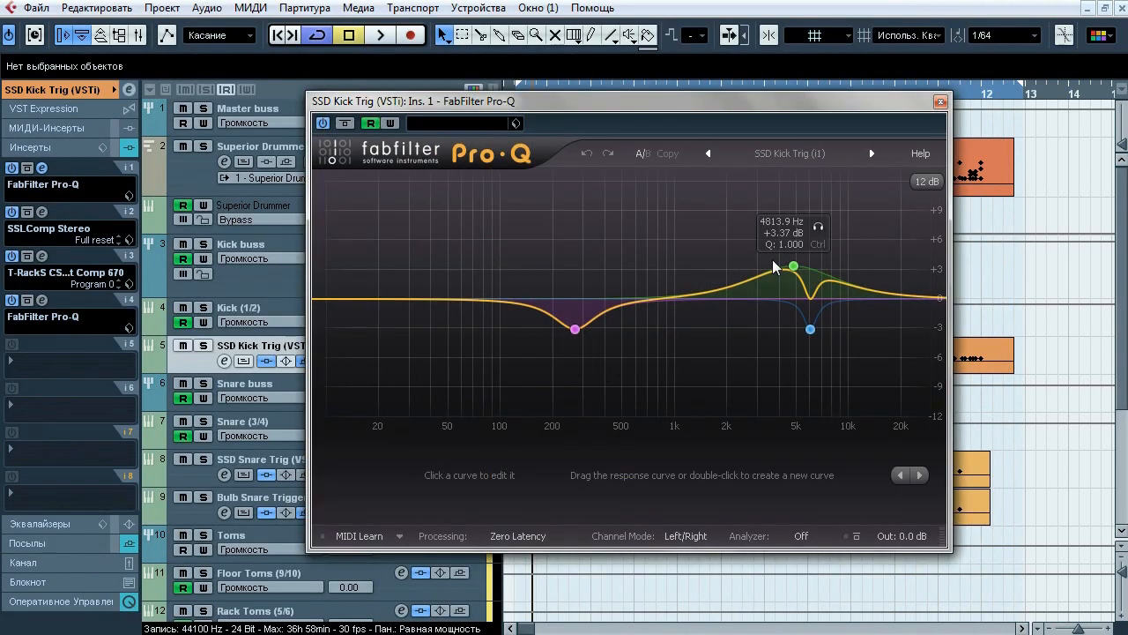
click(41, 213)
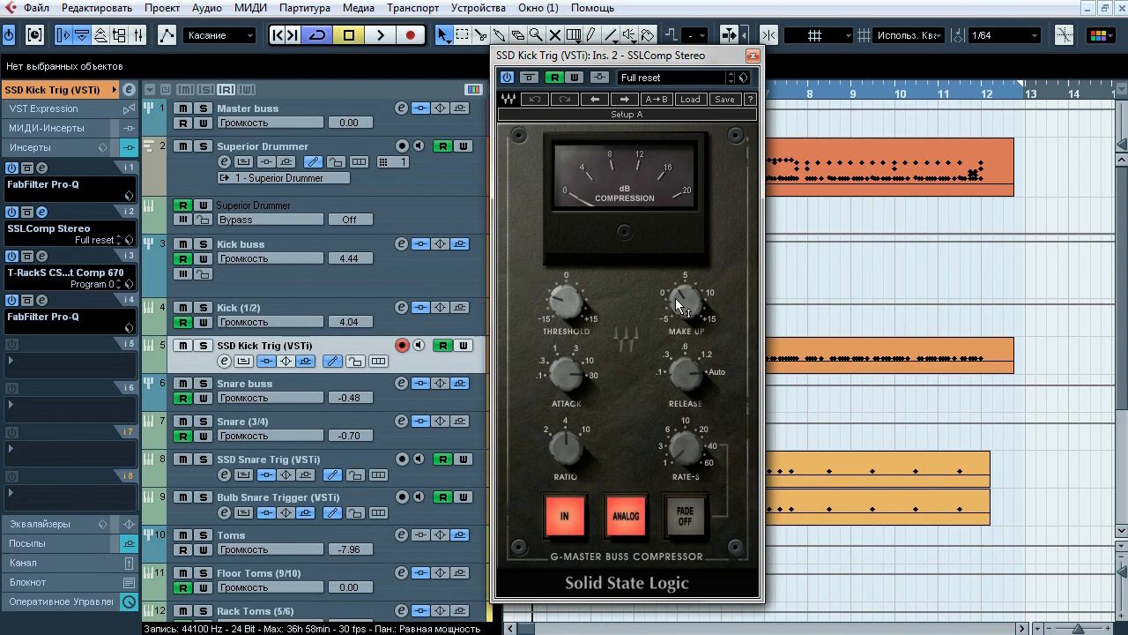
click(42, 213)
- Examine the T-RackS CS Vint Comp 670 and FabFilter Pro-Q settings in inserts 3 and 4 of SSD Kick Trig (VSTi)
click(42, 256)
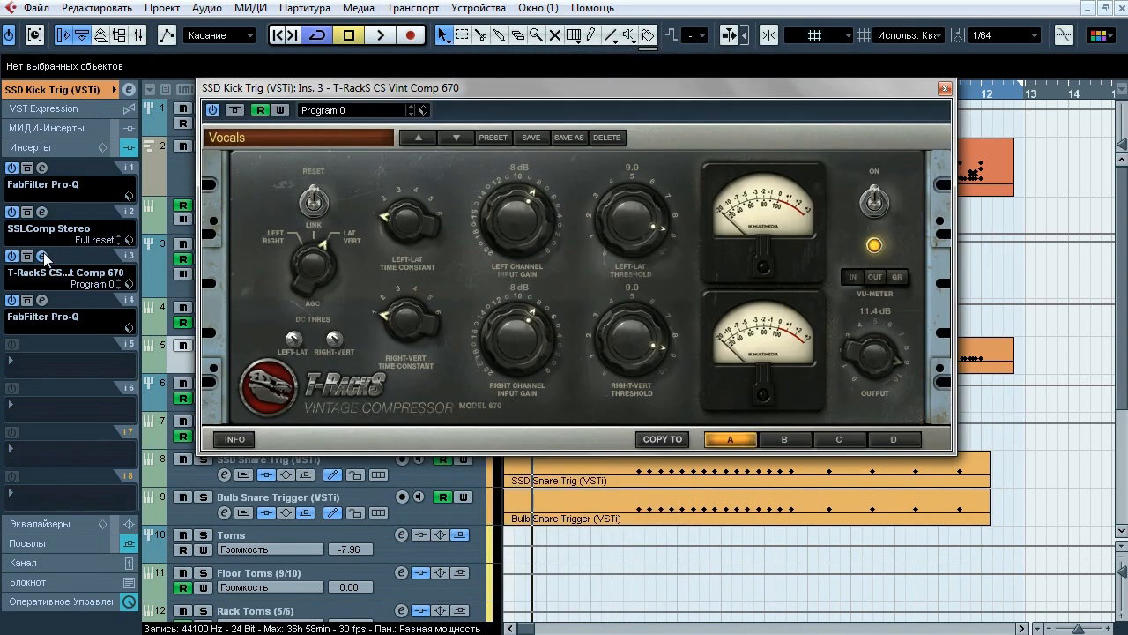
click(43, 252)
click(43, 301)
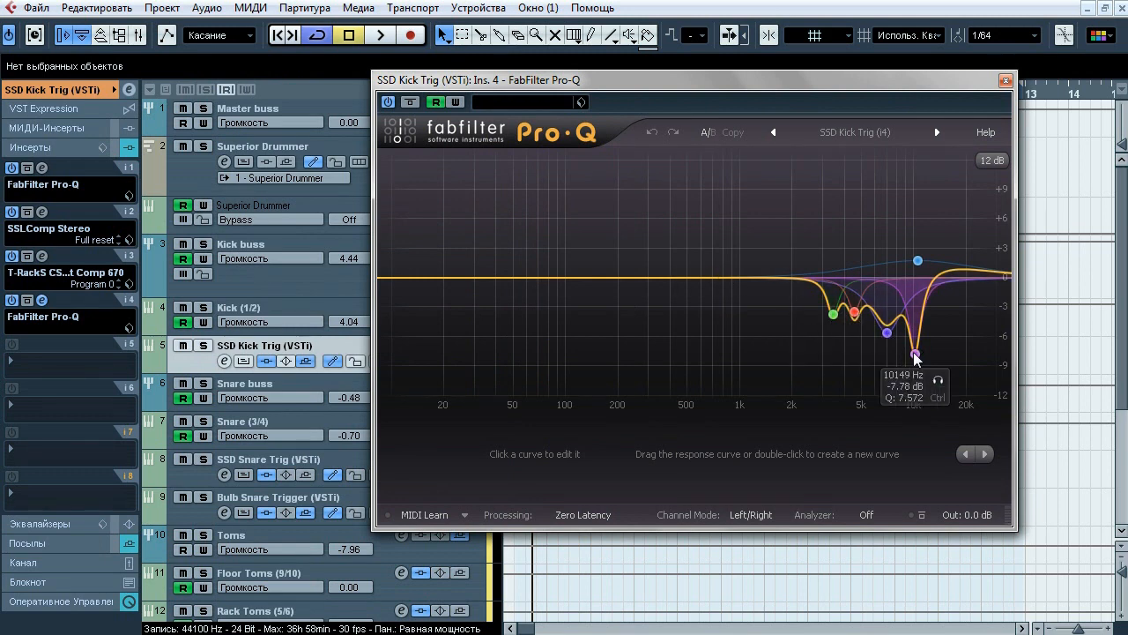
click(43, 301)
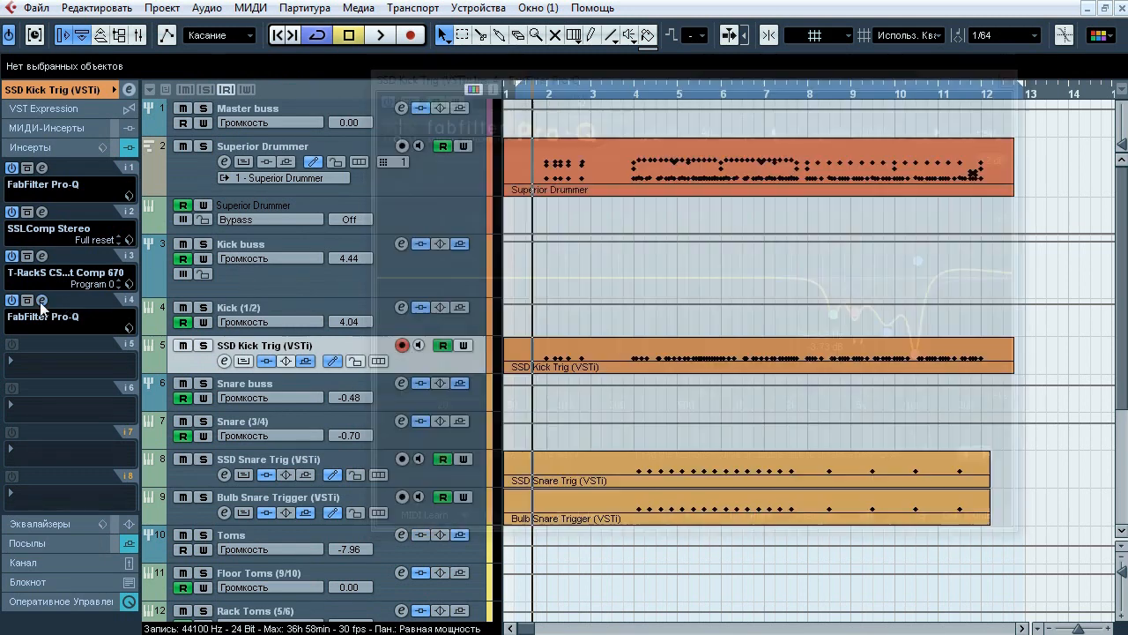
- Examine the FabFilter Pro-C and Pro-Q settings in inserts 1 and 2 of the Snare buss
click(252, 385)
click(42, 131)
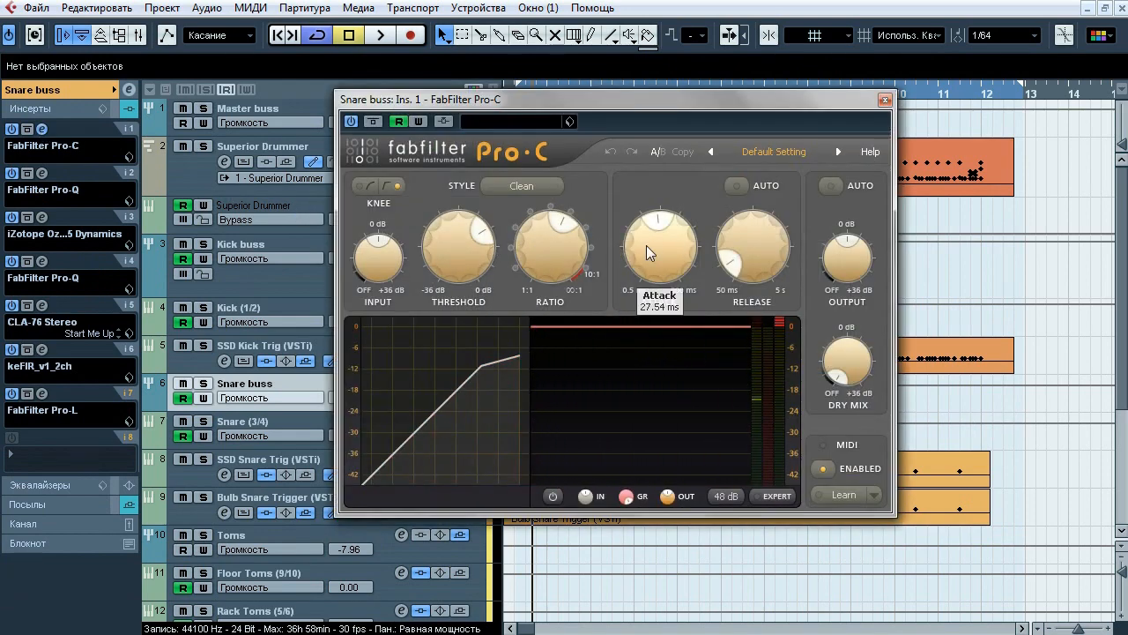
click(885, 100)
click(40, 174)
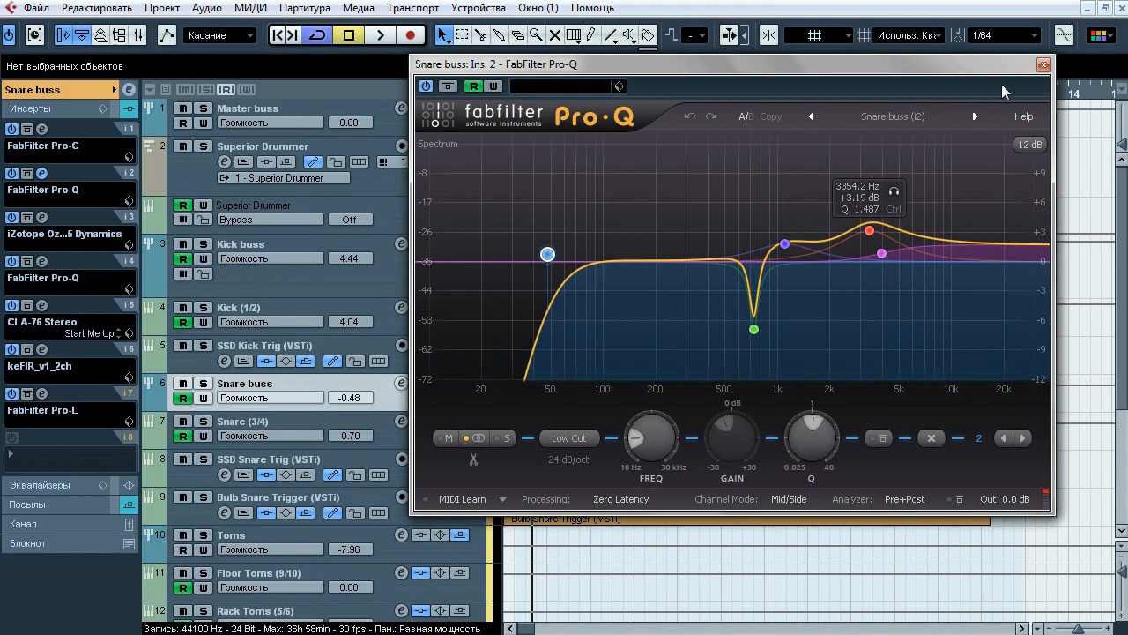
click(1044, 64)
- Examine the individual band settings of the iZotope Ozone 5 Dynamics in insert 3 of the Snare buss
click(41, 216)
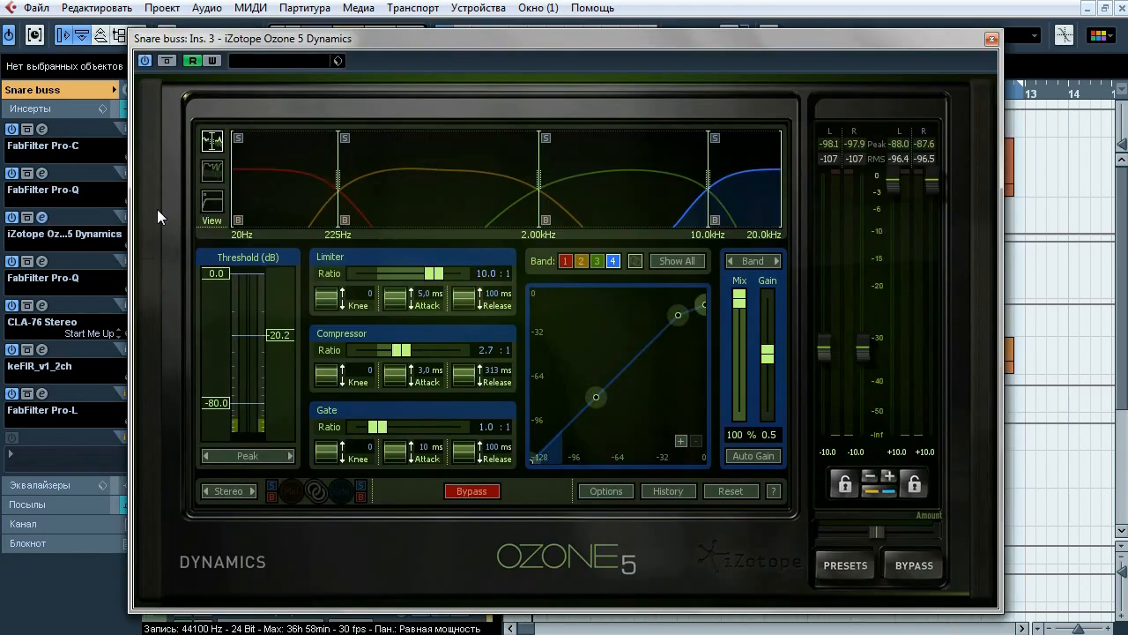
click(431, 194)
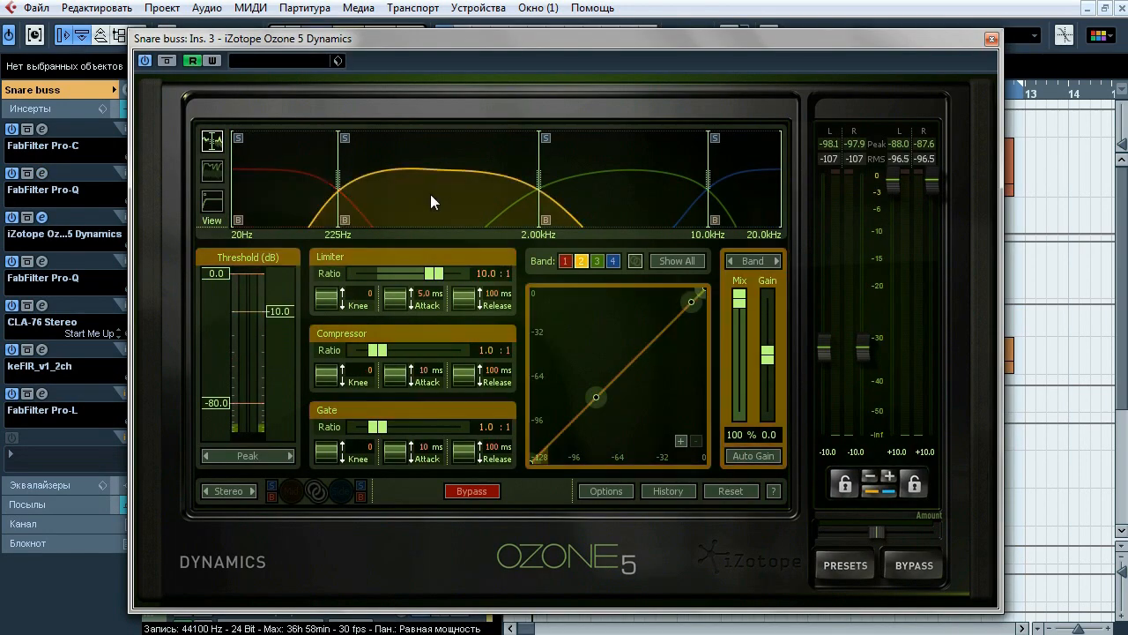
- Review the two upper bands of Ozone 5 Dynamics and the insert 4 Pro-Q curve on the Snare buss
click(597, 198)
click(757, 199)
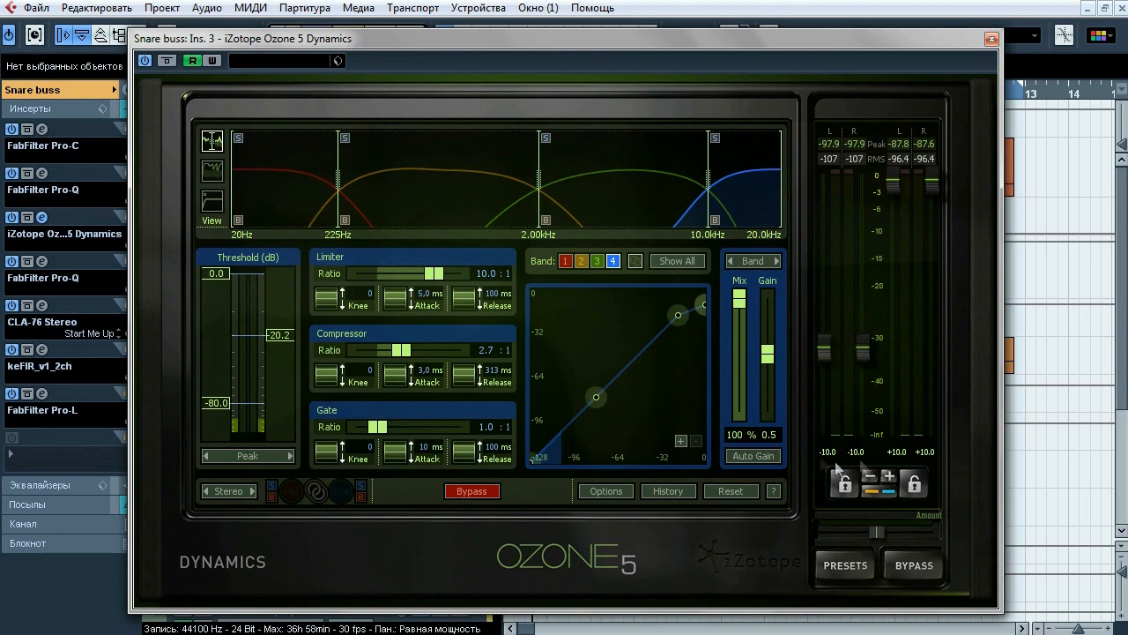
click(992, 39)
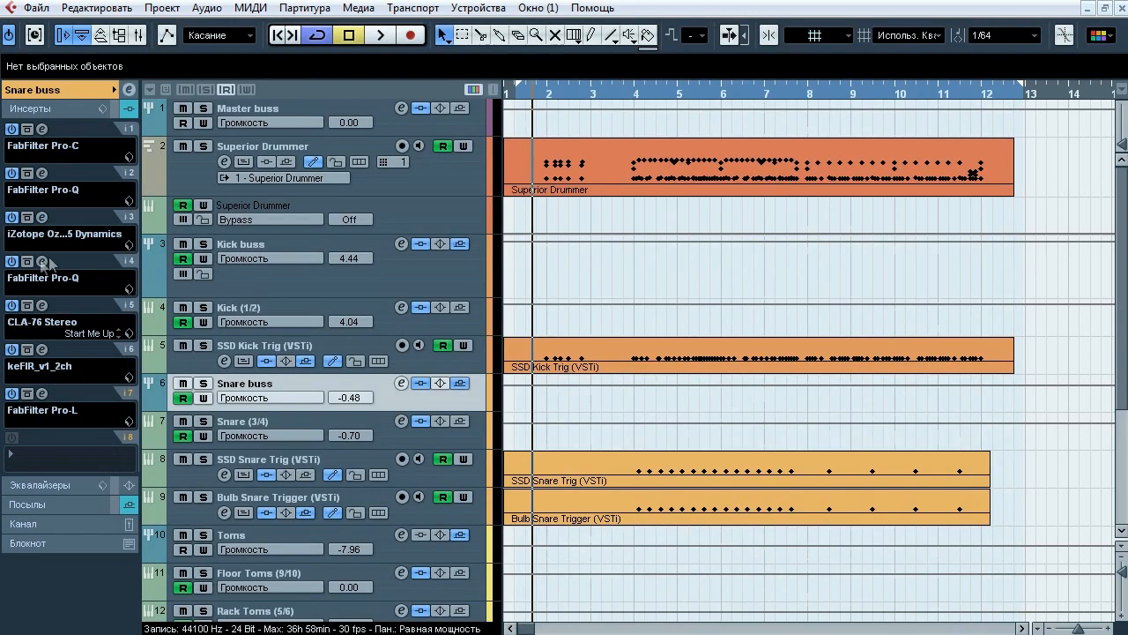
click(41, 261)
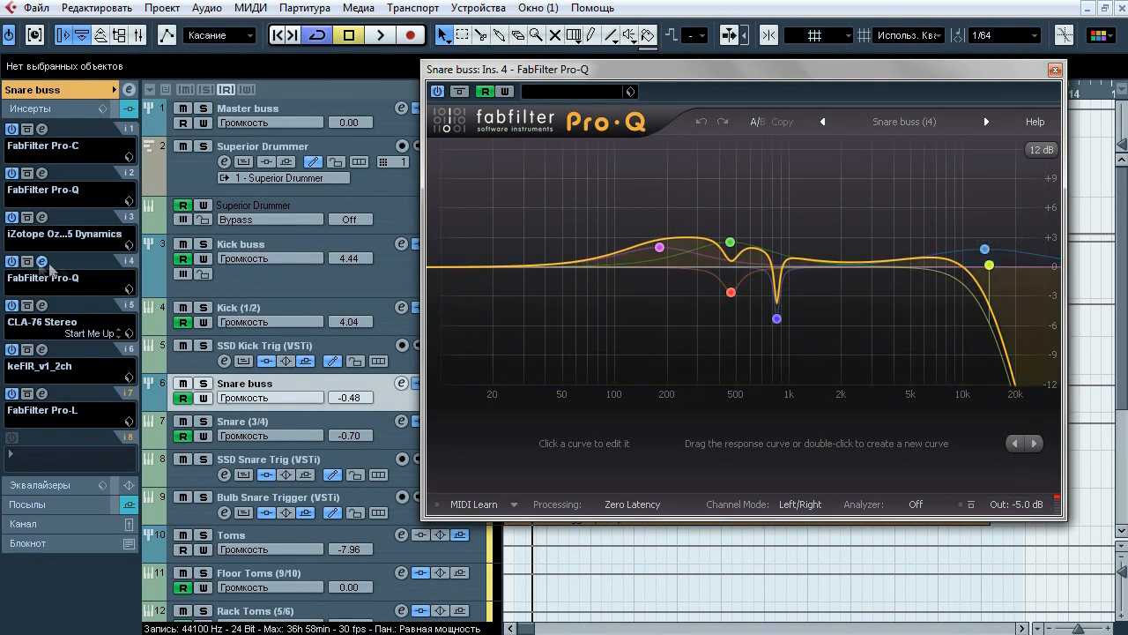
click(42, 261)
- Review the CLA-76 Stereo, keFIR and FabFilter Pro-L settings in inserts 5 to 7 of the Snare buss
click(41, 305)
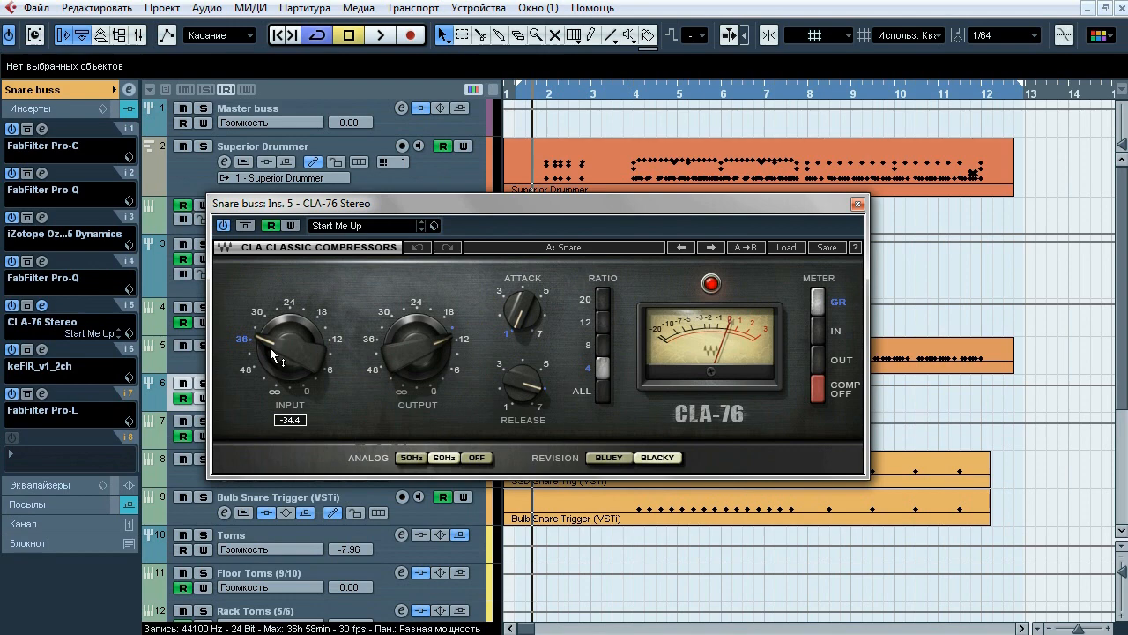
click(41, 305)
click(42, 349)
click(42, 349)
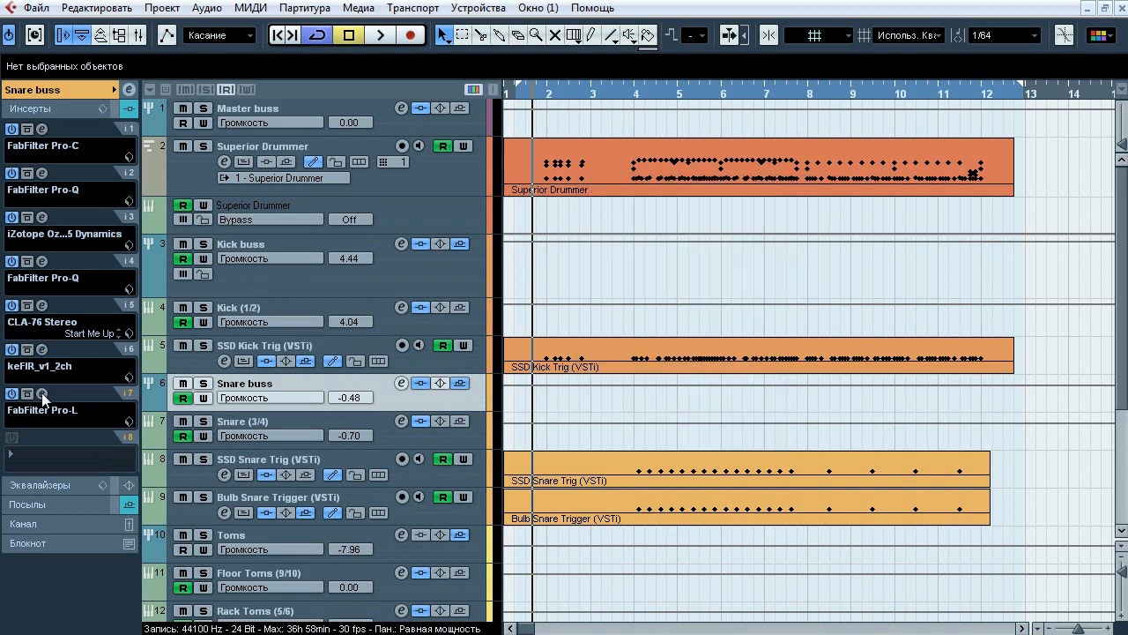
click(41, 393)
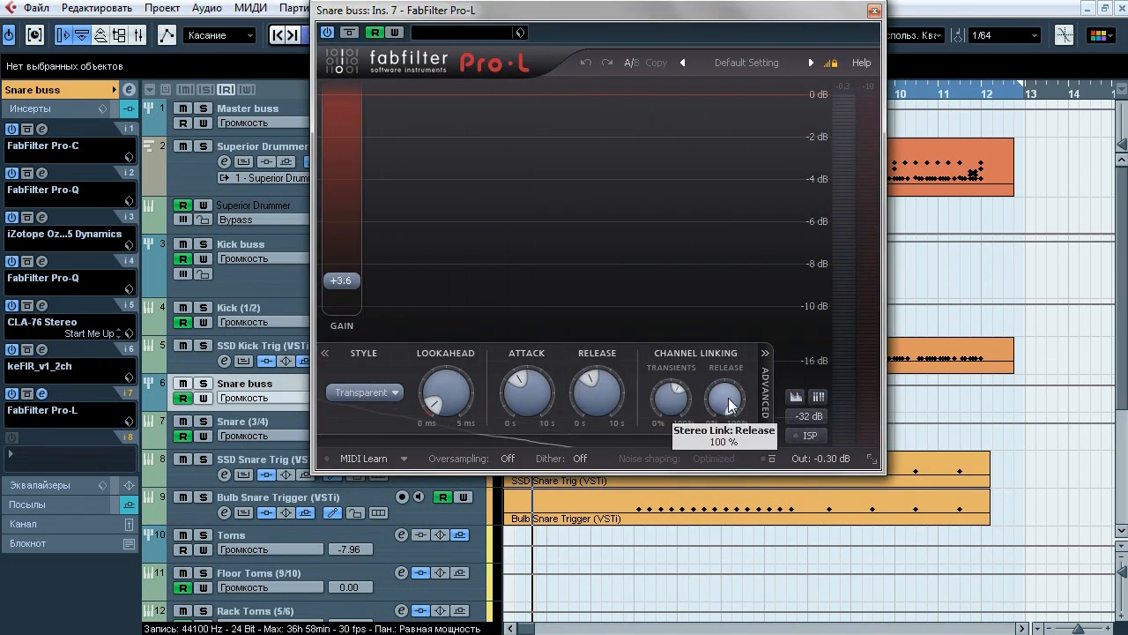
click(42, 393)
- Review the first Pro-Q equalizer and the SSLComp Stereo compressor on the Snare (3/4) channel
click(248, 420)
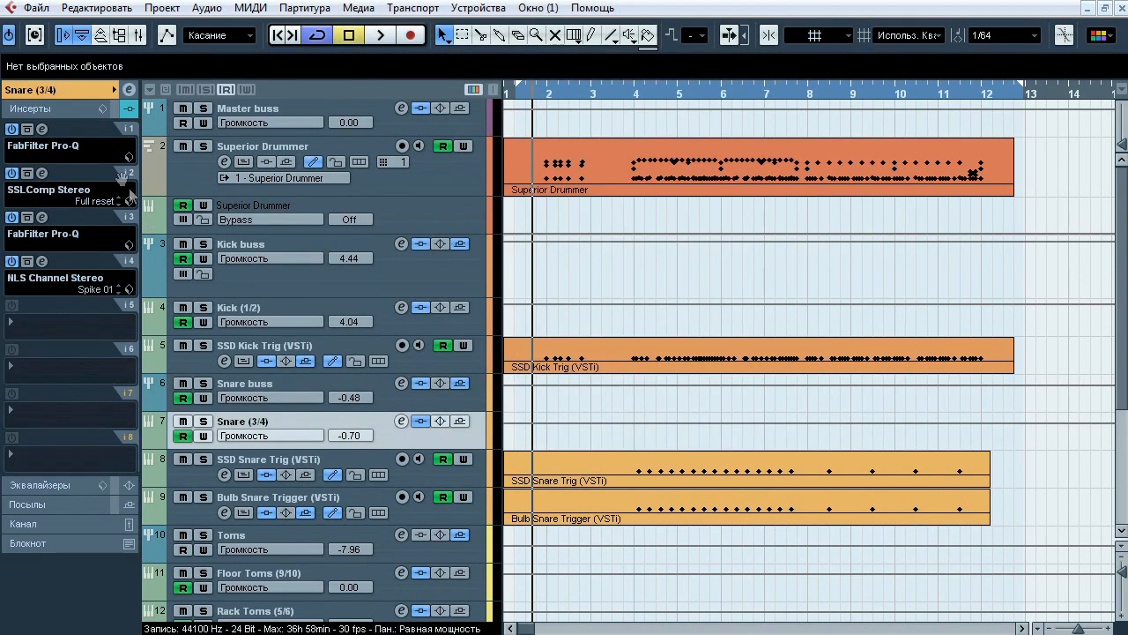
click(41, 129)
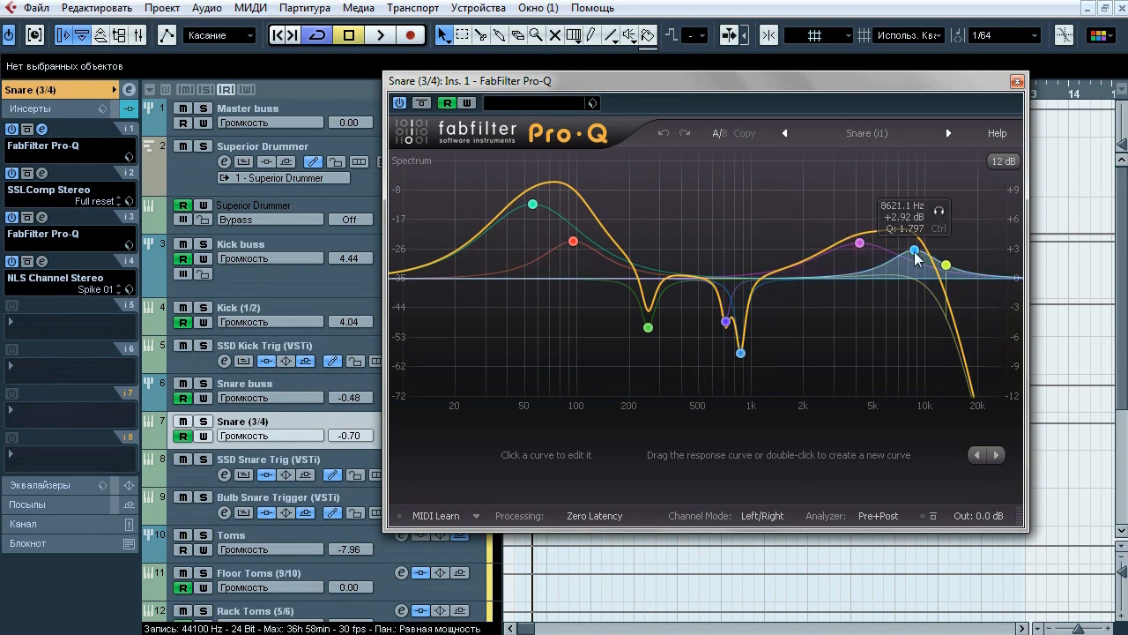
click(42, 130)
click(42, 173)
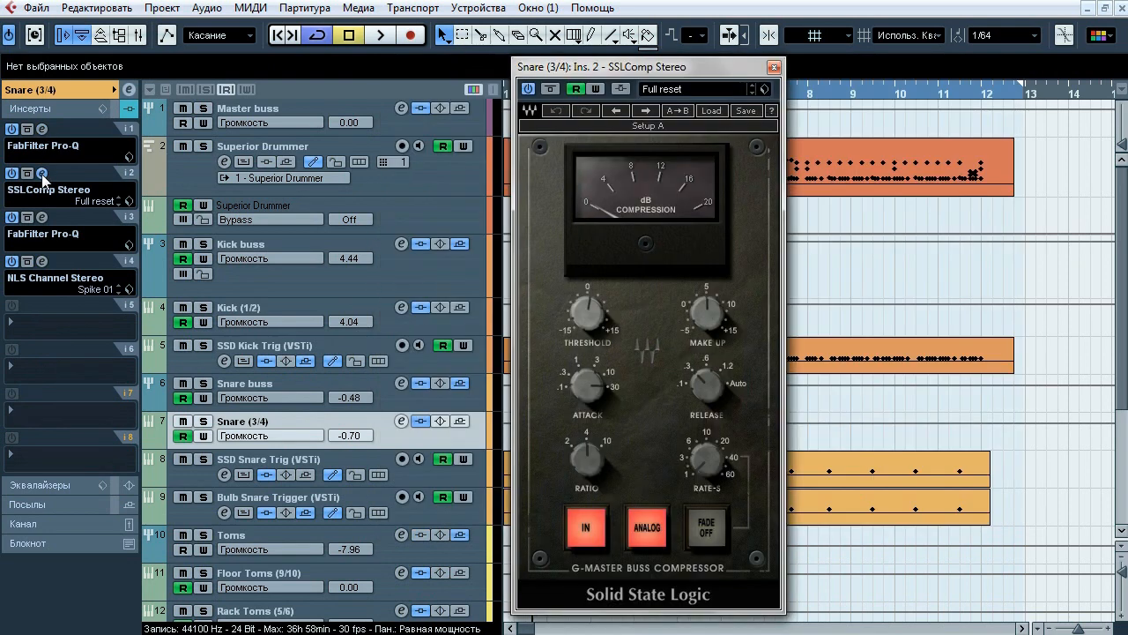
mouse_move(712, 315)
click(41, 173)
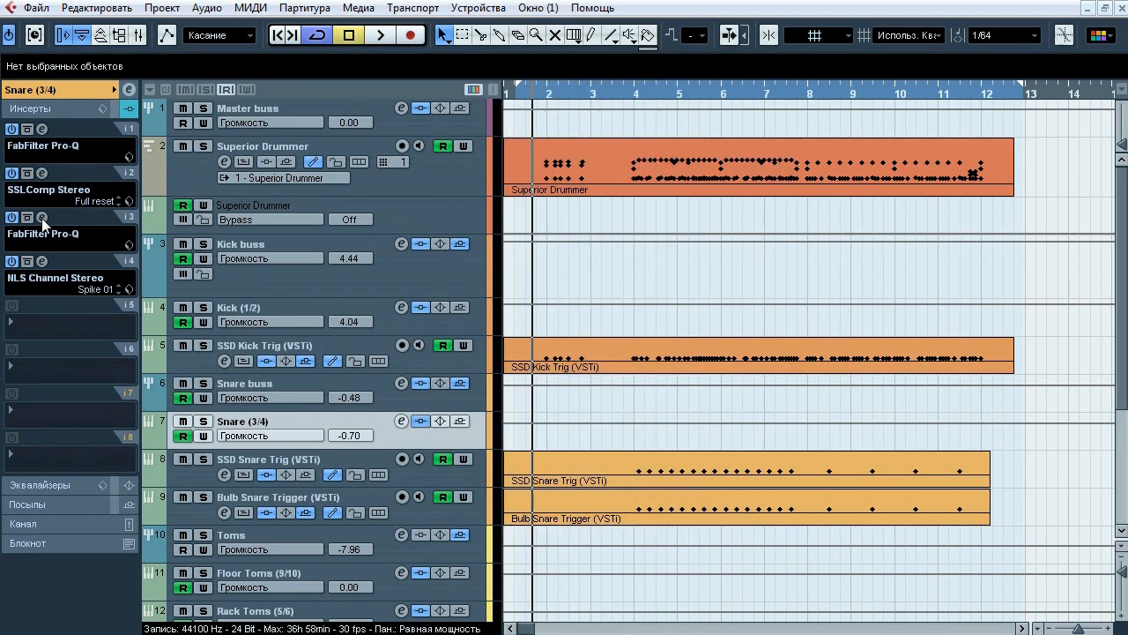
- Review the insert 3 Pro-Q bands and the NLS Channel Stereo settings on the Snare (3/4) channel
click(42, 217)
click(609, 263)
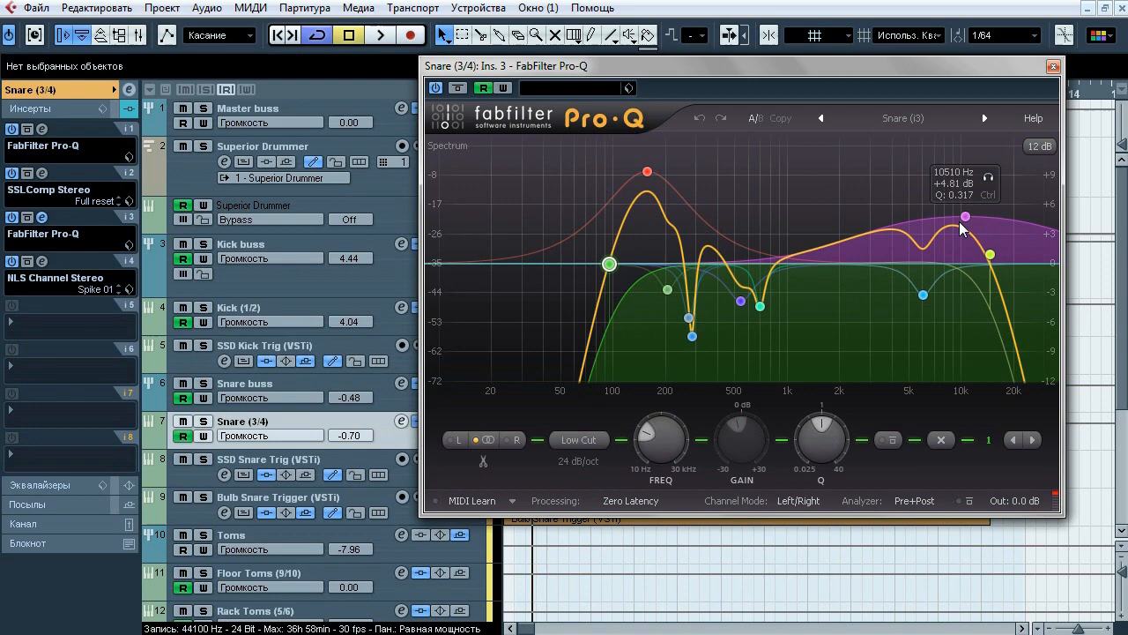
click(41, 217)
click(42, 260)
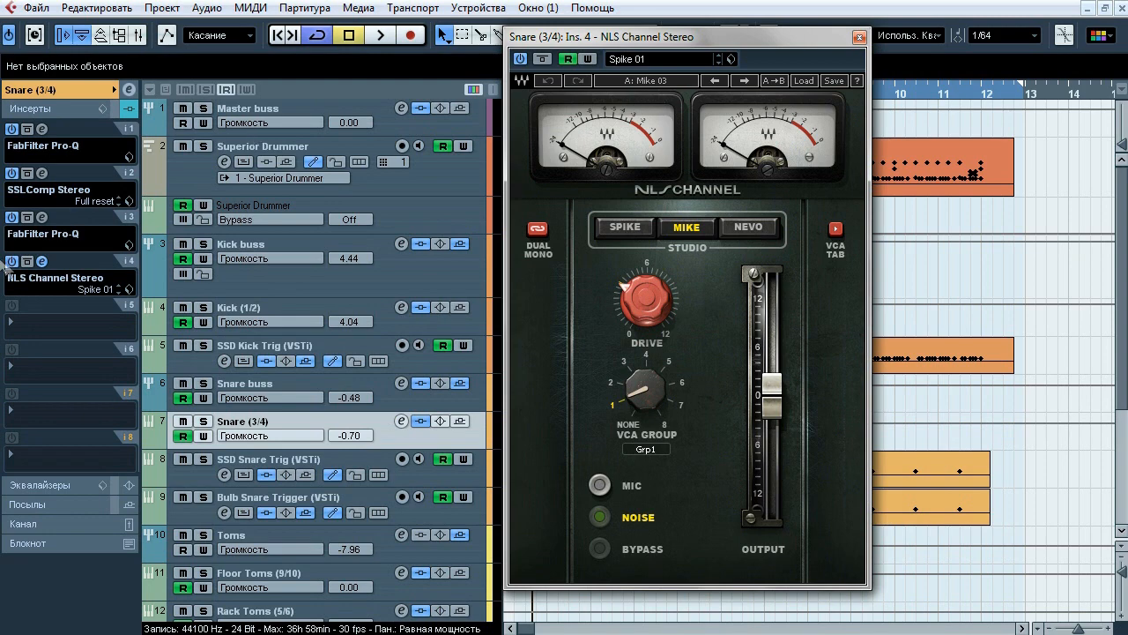
click(41, 261)
- Examine the SSD Snare Trig sampler's kit and its mixing, bleed level and bleed routing views
click(243, 480)
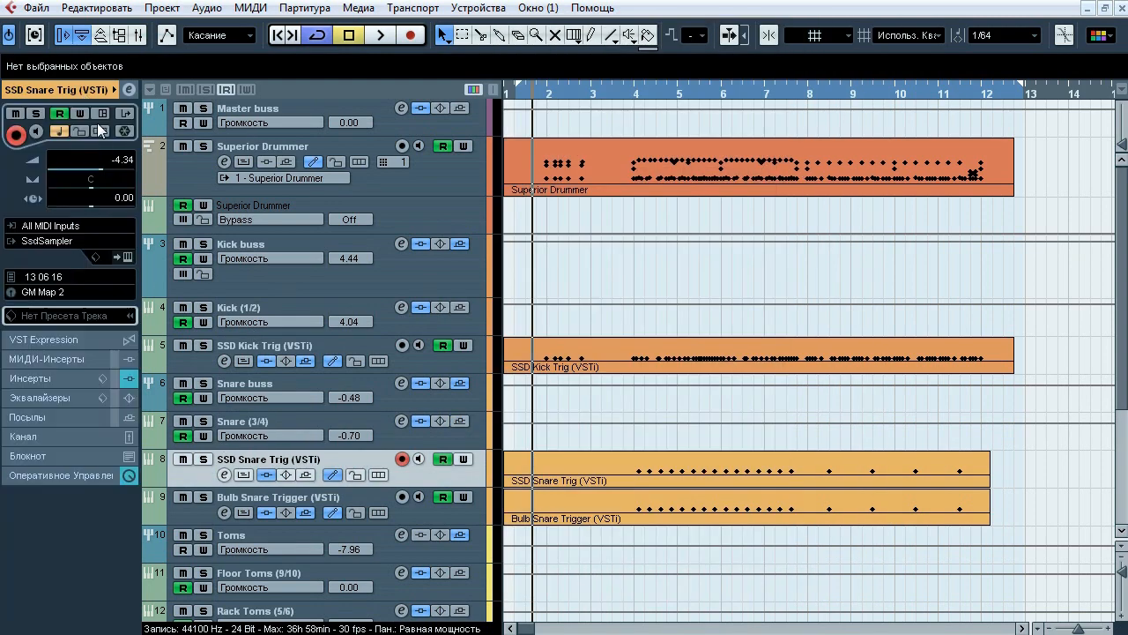
click(137, 259)
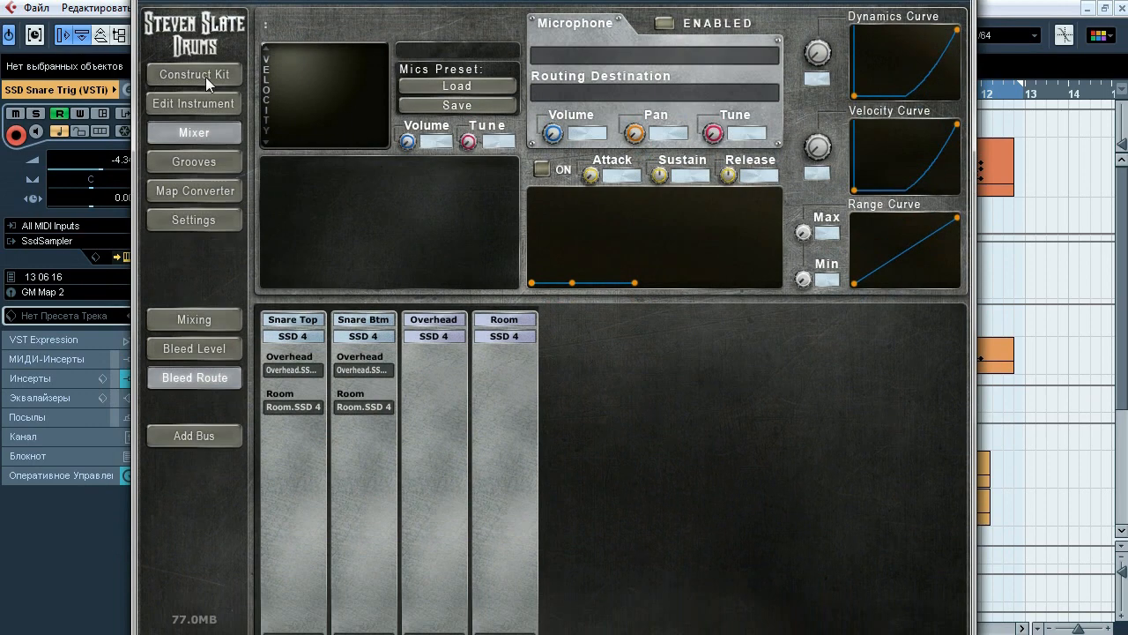
click(205, 78)
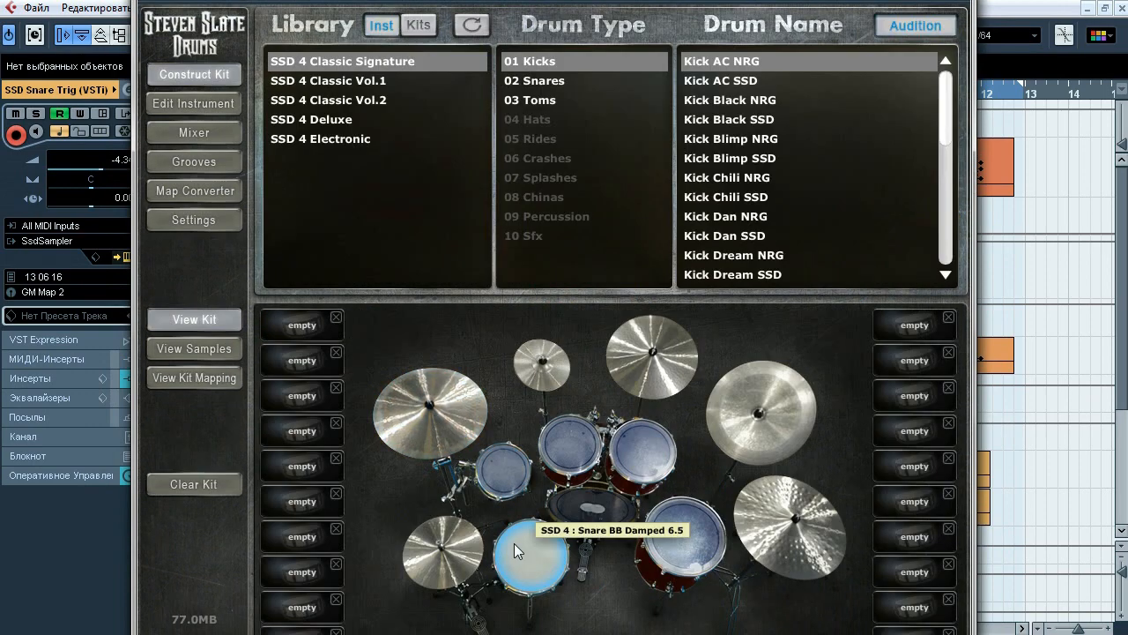
click(206, 135)
click(208, 321)
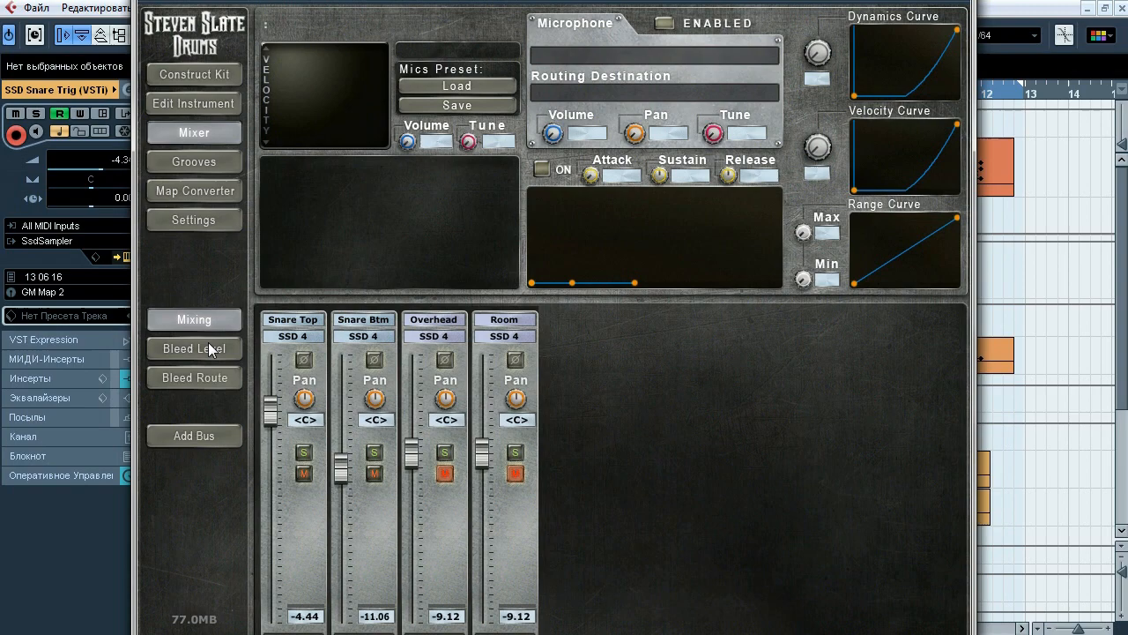
click(208, 348)
click(212, 379)
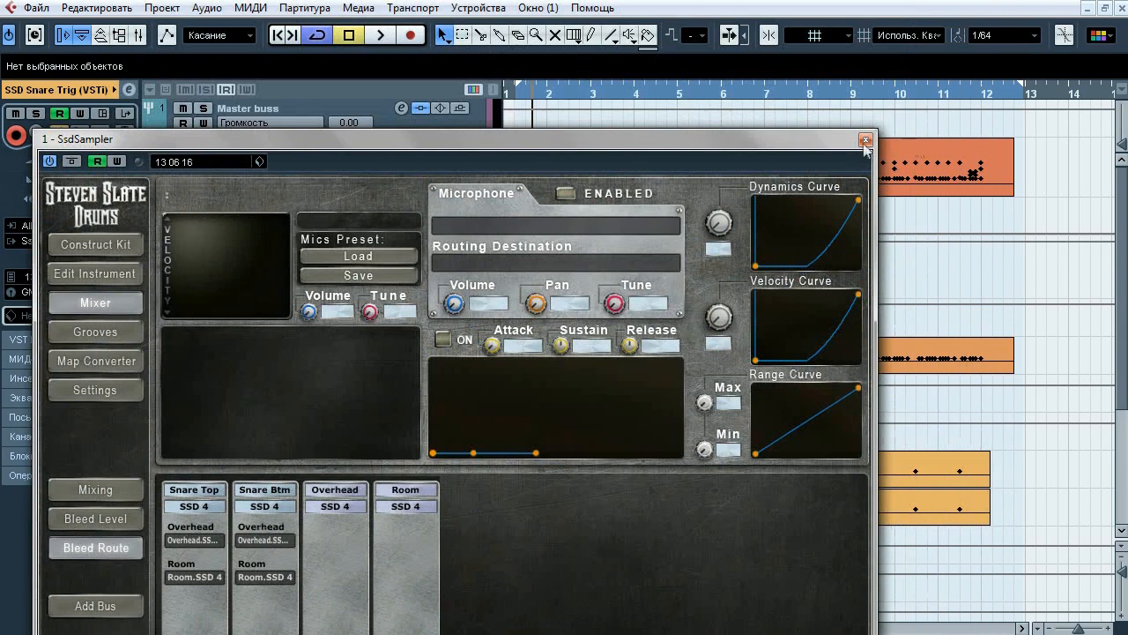
click(868, 146)
- Review the SSD Snare Trig inserts: both Pro-Q equalizers and the T-RackS 670 compressor
click(44, 379)
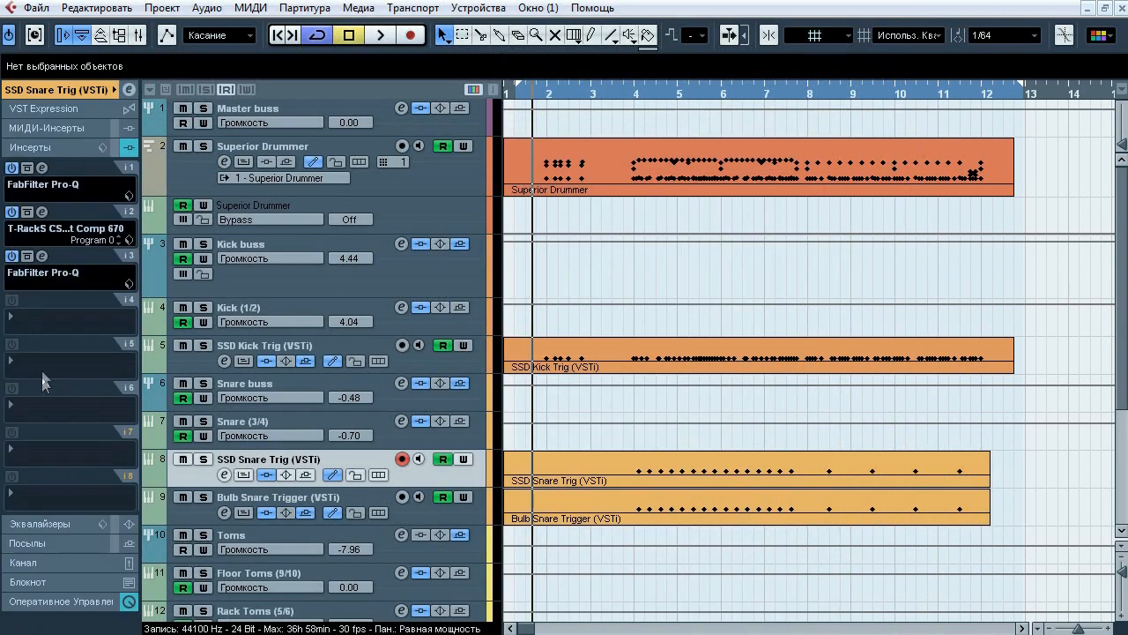
click(41, 167)
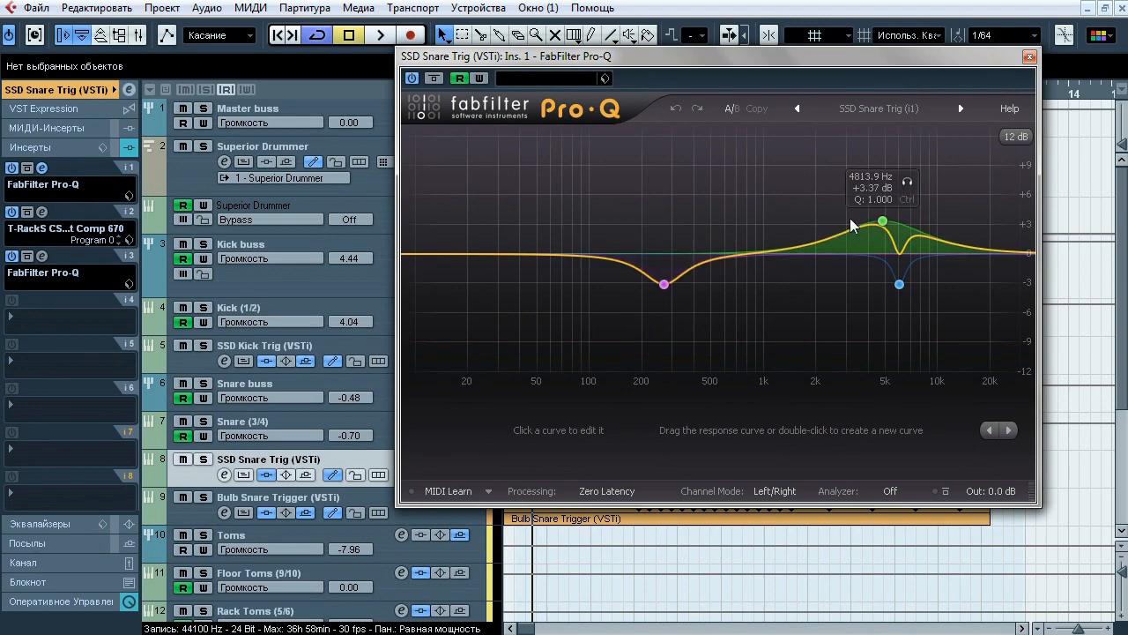
click(41, 169)
click(40, 211)
click(40, 211)
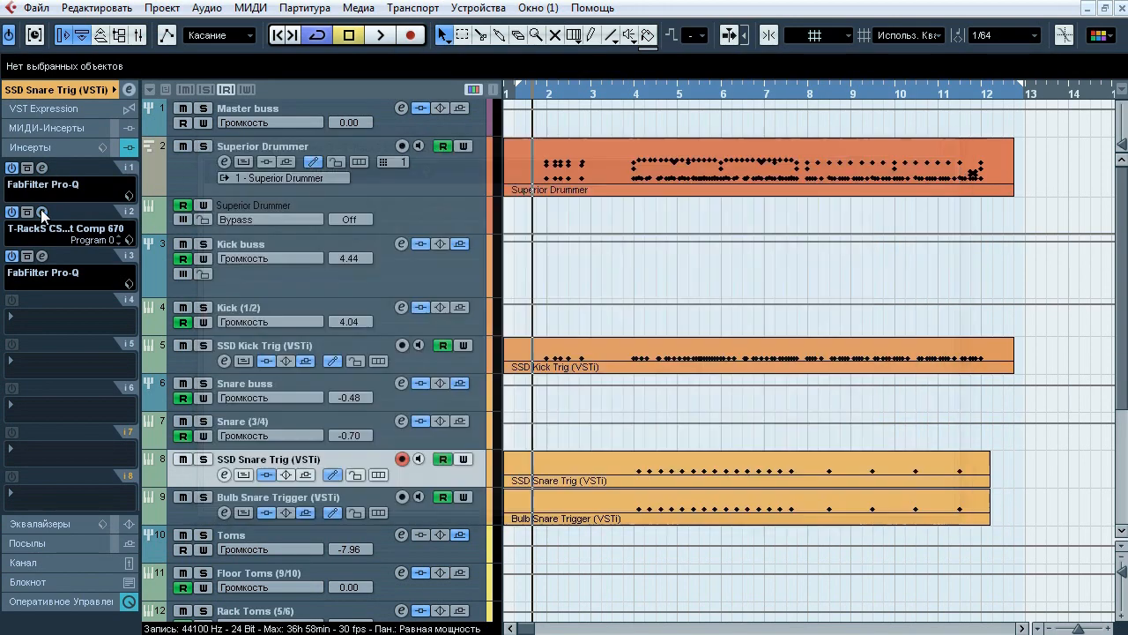
click(41, 256)
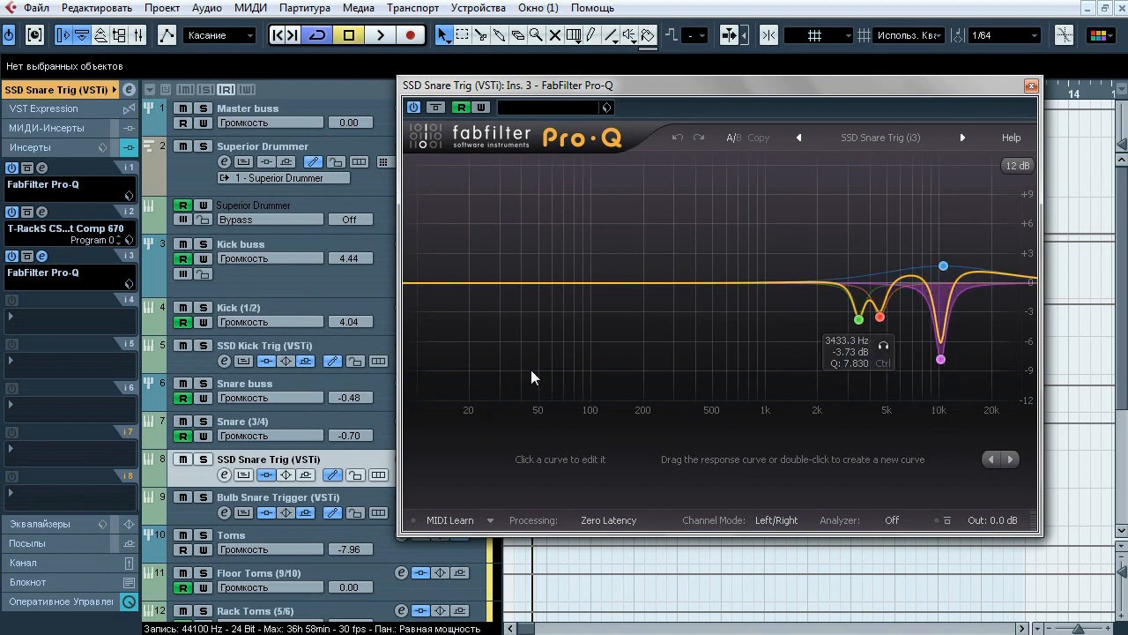
click(43, 257)
- Open the Bulb Snare Trigger track's Superior Drummer instrument and select the snare drum in its kit
click(195, 514)
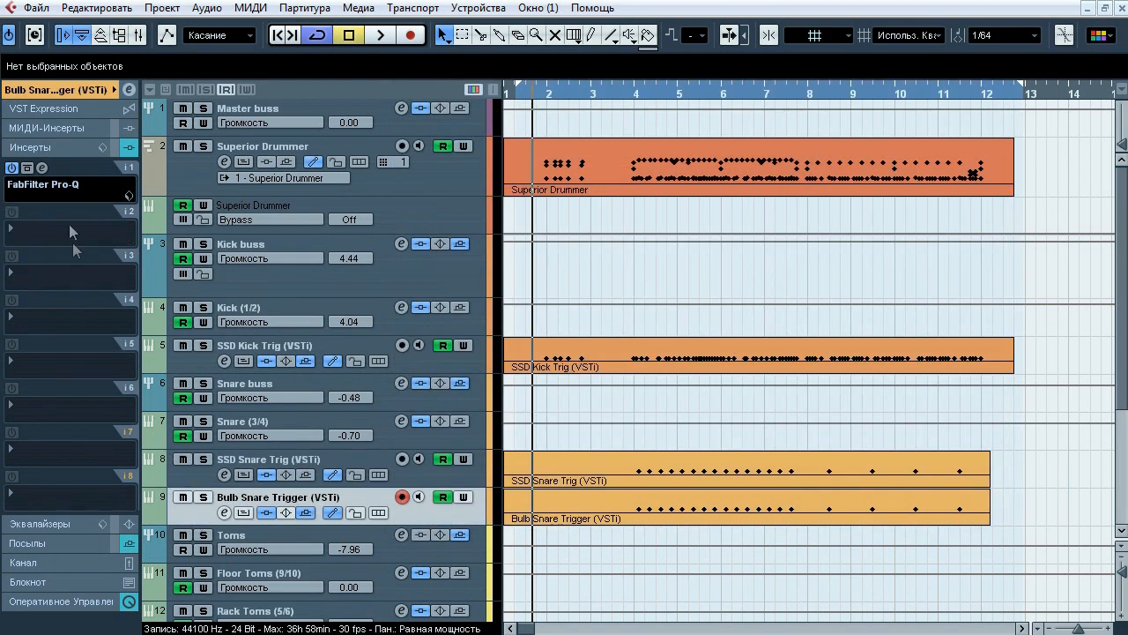
click(69, 91)
click(127, 260)
mouse_move(308, 58)
mouse_down()
mouse_move(305, 4)
mouse_move(311, 35)
mouse_up()
click(142, 49)
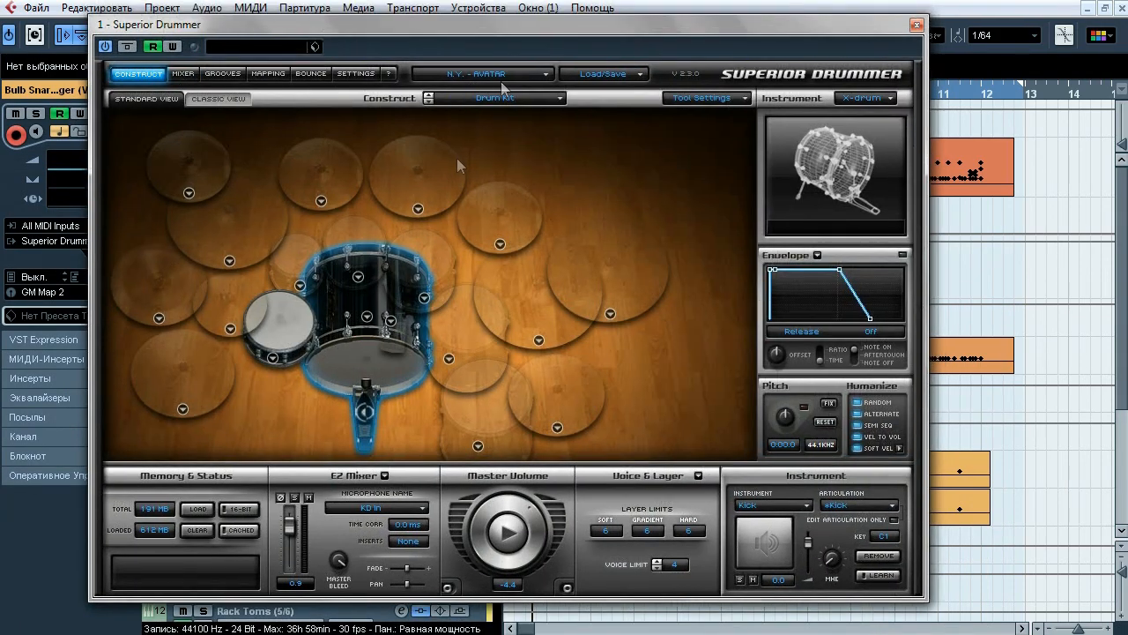
click(298, 336)
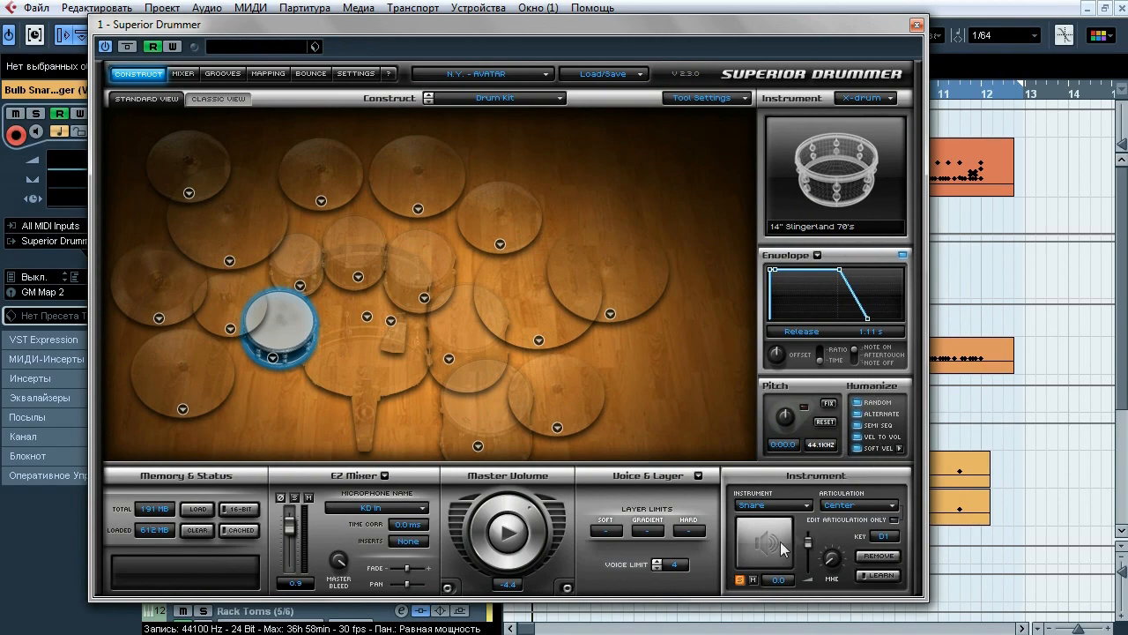
- Examine the effect inserts on the first microphone channels in the Superior Drummer mixer
click(183, 74)
drag(293, 468, 293, 423)
click(403, 113)
click(401, 112)
click(445, 113)
click(445, 113)
- Examine the Comp and Trans inserts on AMB Close and the Comp and Eq inserts on AMB Far
drag(357, 461, 464, 461)
click(492, 125)
click(492, 125)
click(491, 112)
click(491, 111)
click(592, 112)
click(592, 112)
click(600, 128)
click(600, 127)
- Examine the compressor on the Snare bus and the insert effects on the Overhead and neighbouring buses, and close Superior Drummer
drag(489, 460, 591, 463)
click(423, 183)
click(424, 183)
click(568, 113)
click(569, 112)
click(674, 113)
click(674, 112)
drag(592, 463, 395, 463)
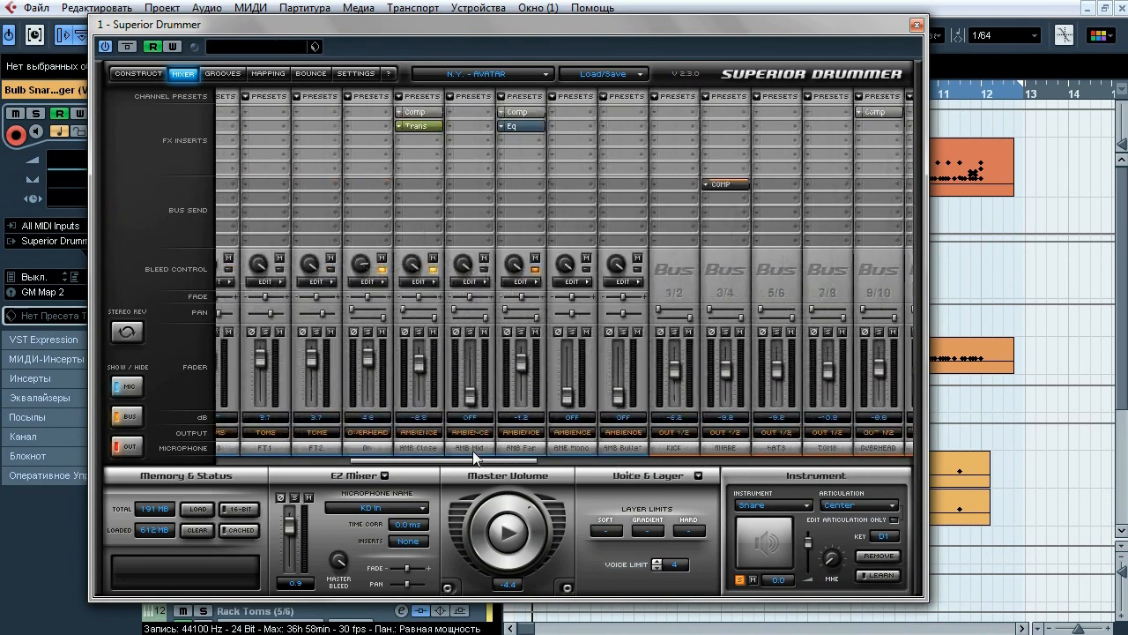
click(916, 24)
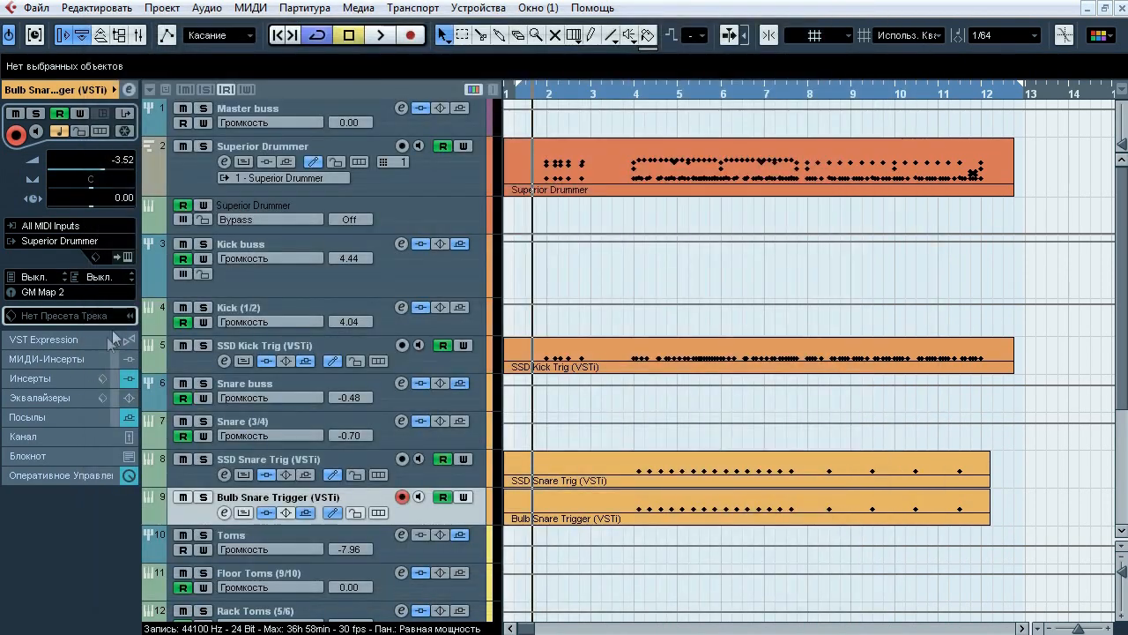
- Review the Pro-Q equalizer curve on the Bulb Snare Trigger track
click(17, 380)
click(39, 167)
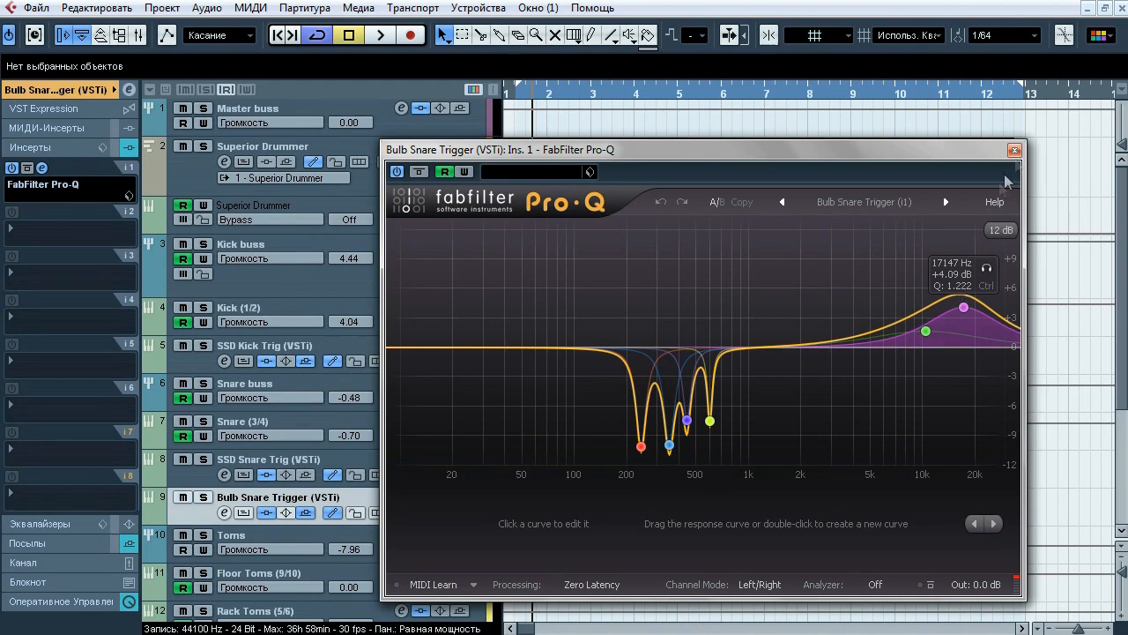
click(1014, 150)
- Check the Toms group's inserts and review keFIR and H-Comp Stereo on the Floor Toms (9/10) channel
click(274, 534)
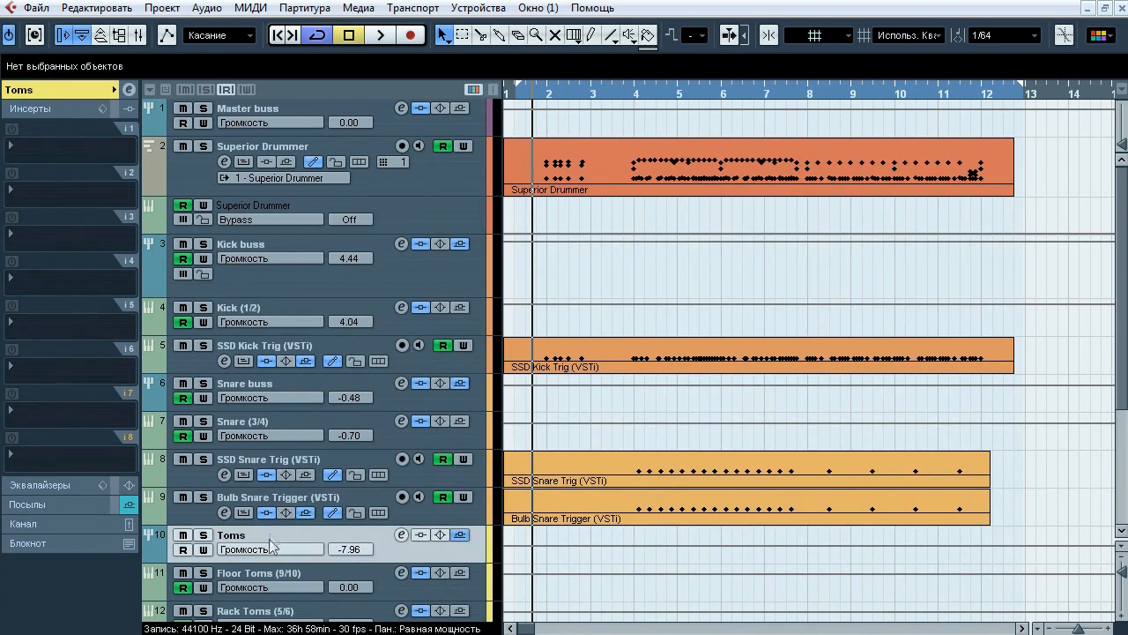
click(254, 576)
click(43, 128)
click(43, 128)
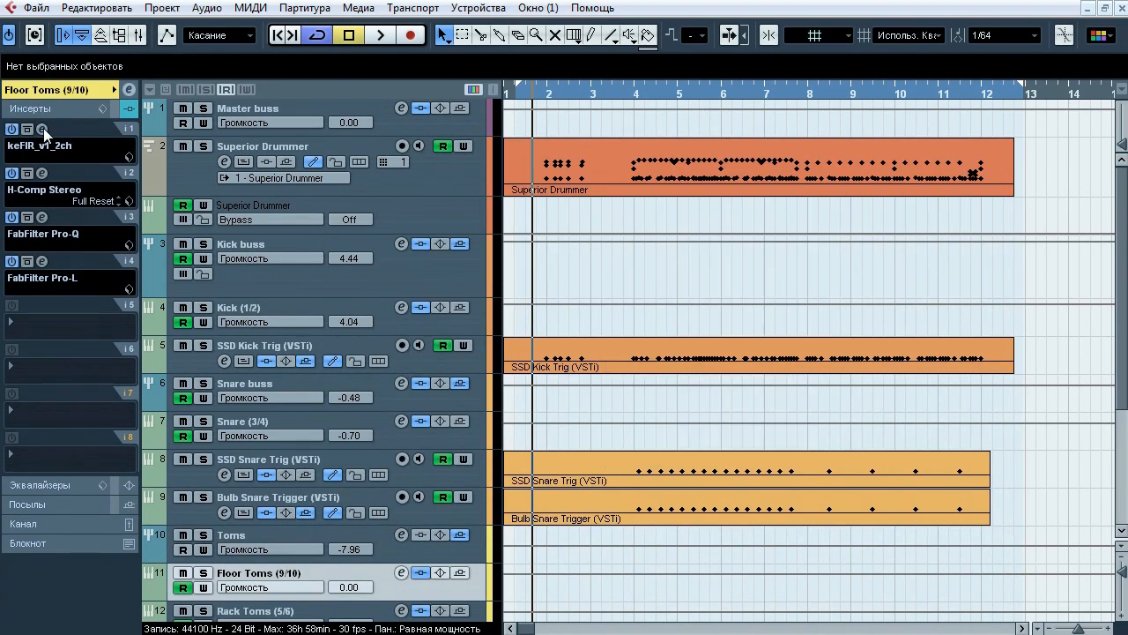
click(42, 174)
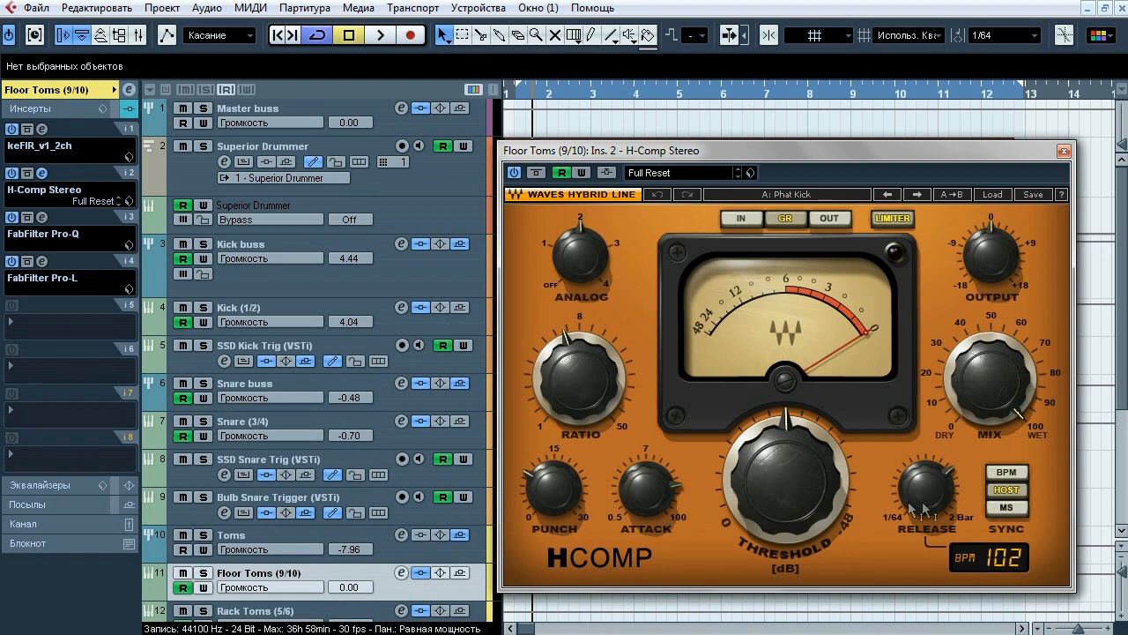
click(1064, 150)
- Review the Pro-Q equalizer and the Pro-L limiter settings on the Floor Toms (9/10) channel
click(43, 218)
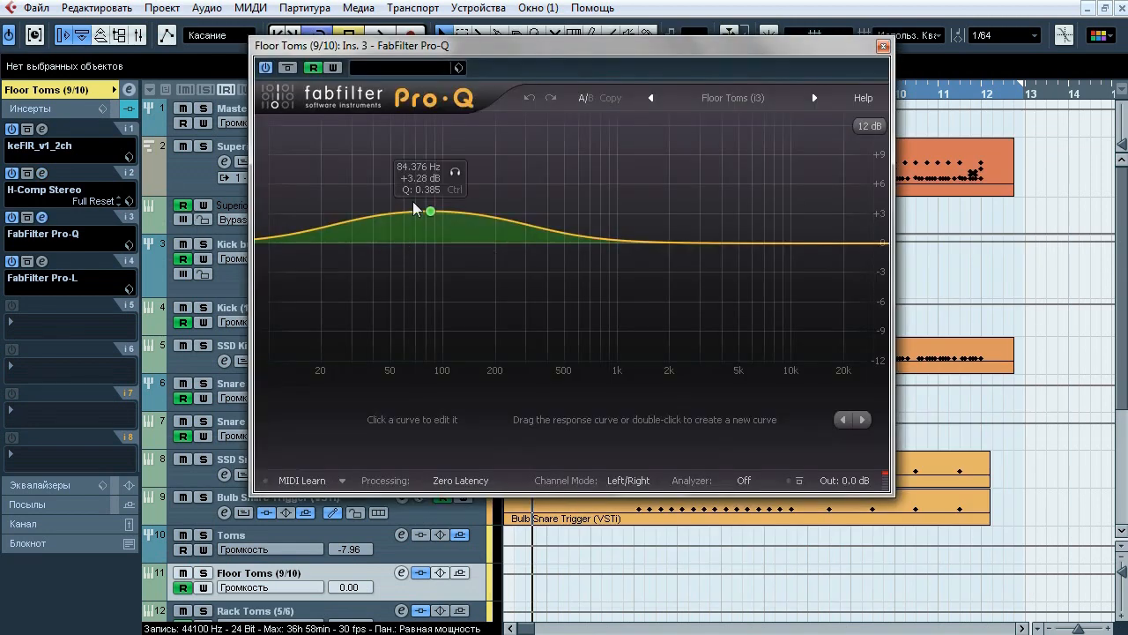
click(43, 219)
click(41, 261)
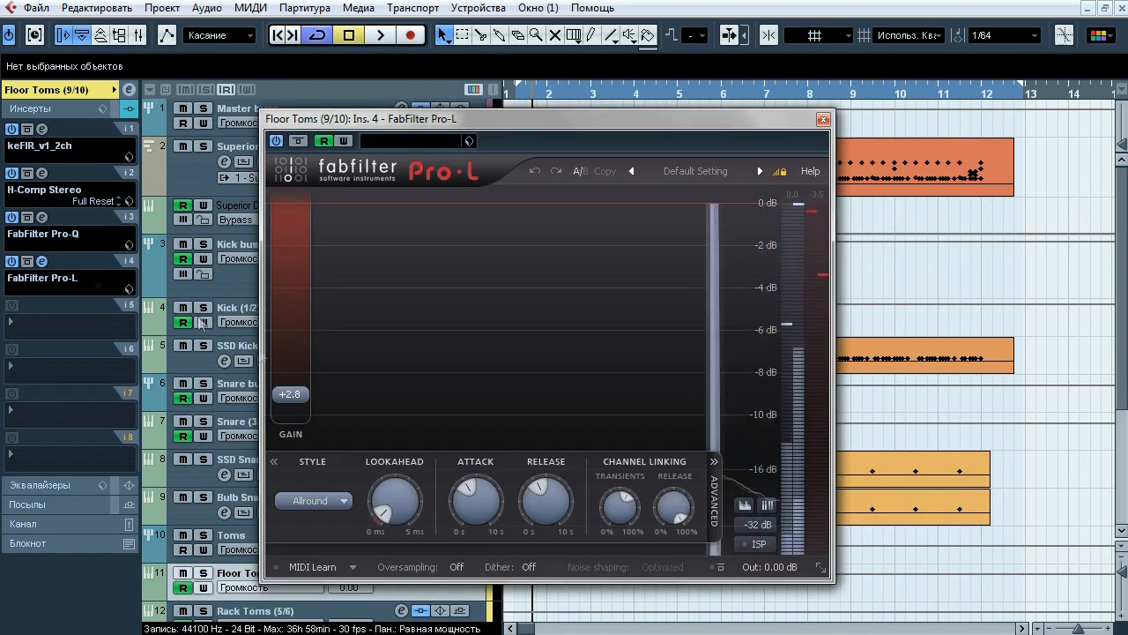
mouse_move(485, 508)
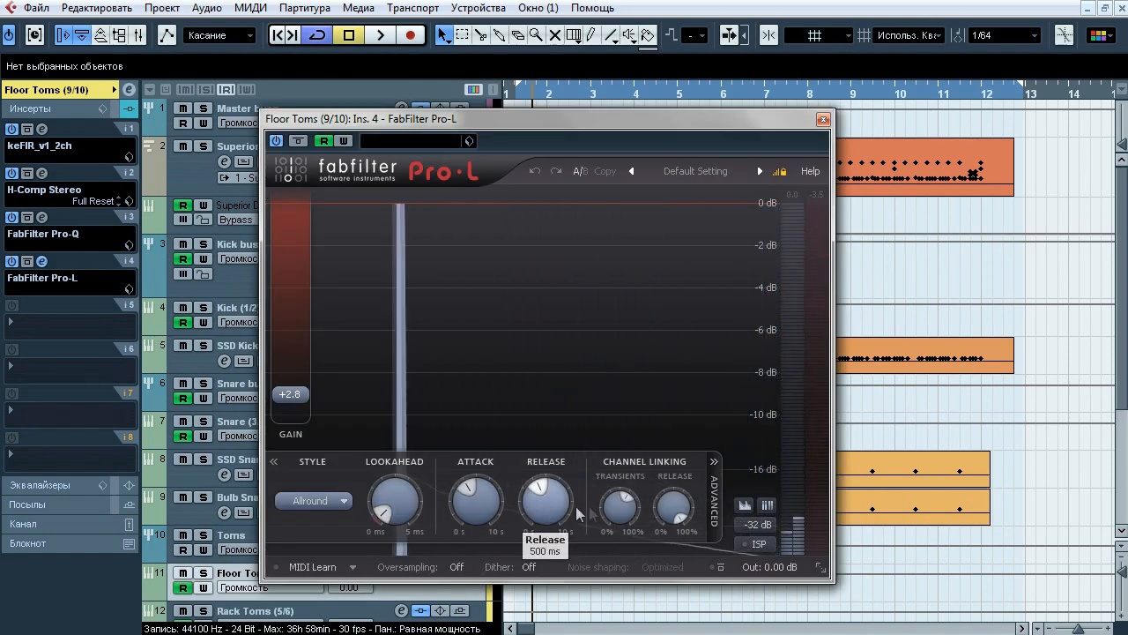
mouse_move(671, 512)
click(42, 261)
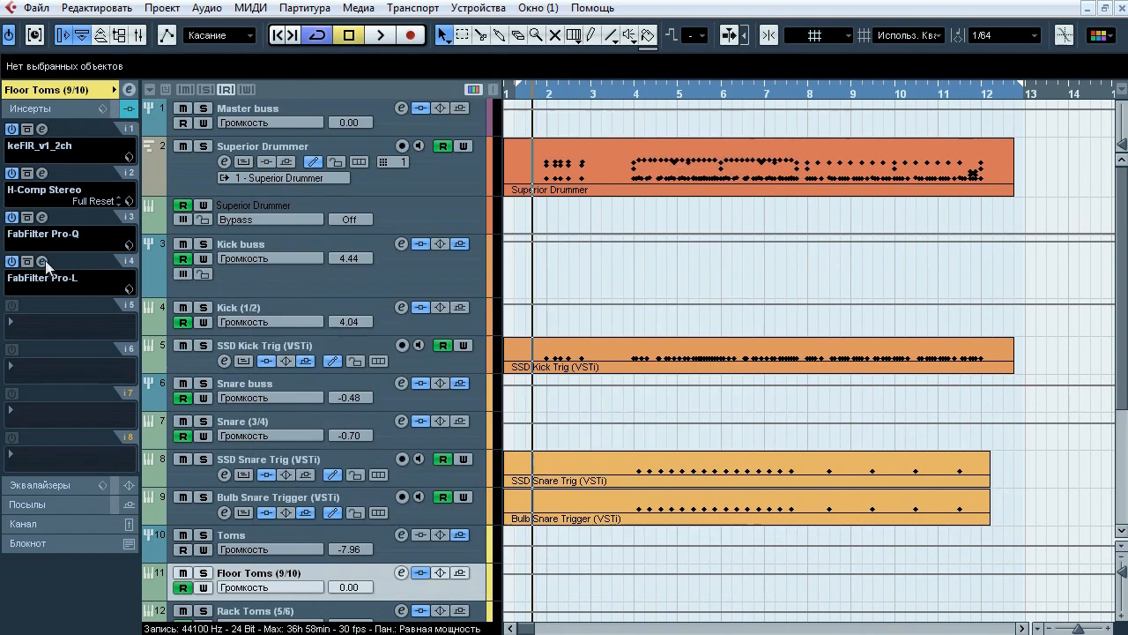
scroll(1121, 302, down, 1)
scroll(1121, 302, down, 3)
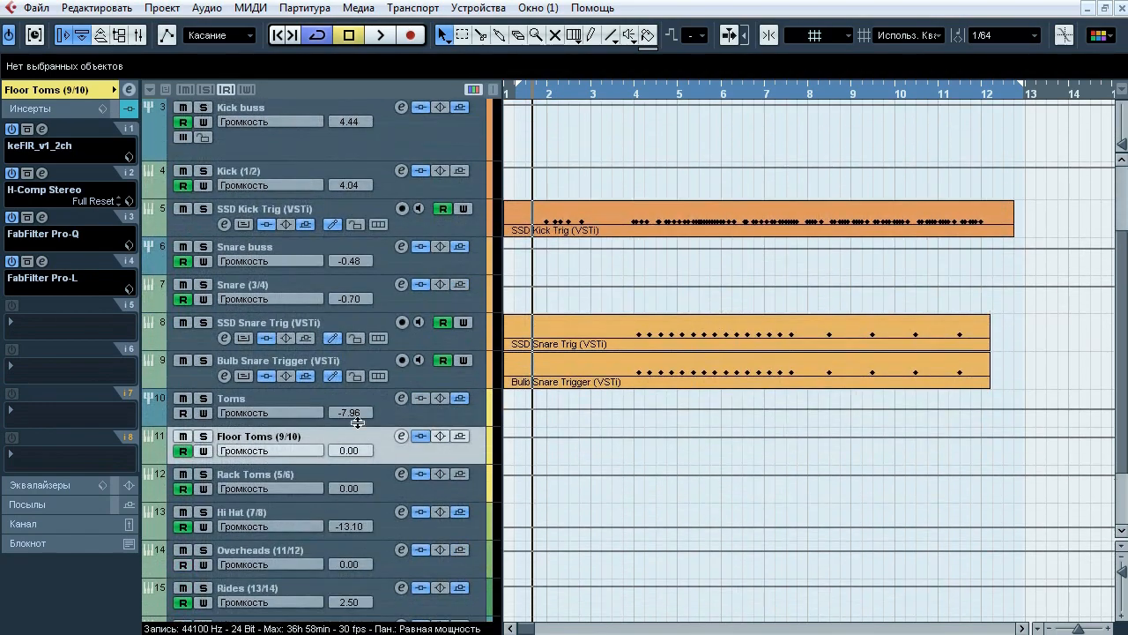
- Review the keFIR and H-Comp Stereo inserts on the Rack Toms (5/6) channel
click(278, 474)
click(42, 129)
click(42, 129)
click(41, 173)
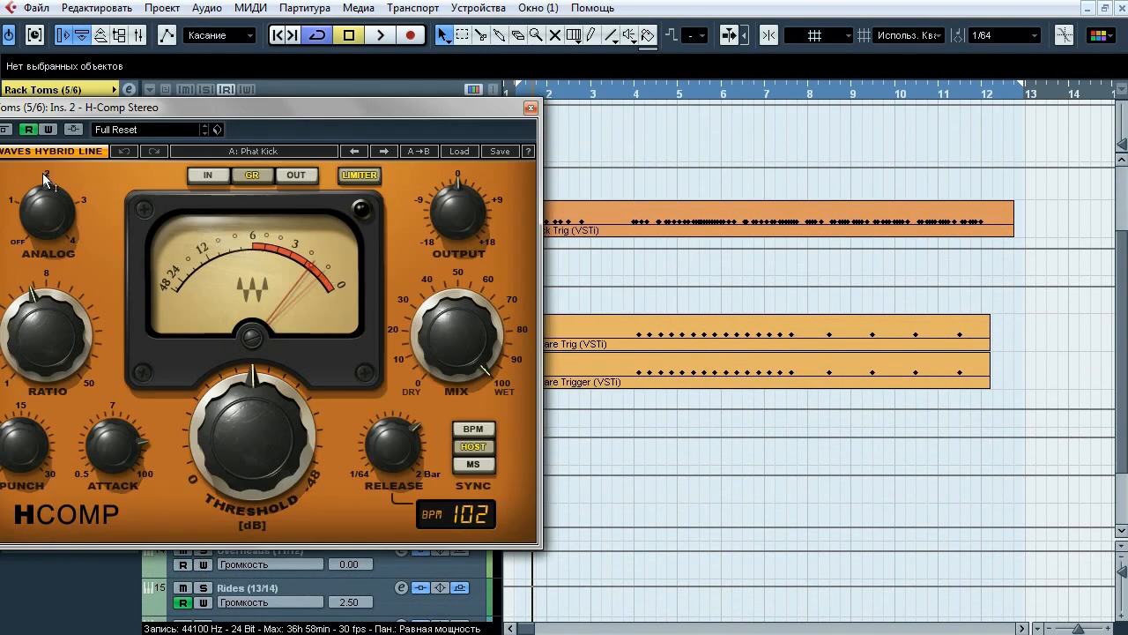
drag(139, 107, 428, 97)
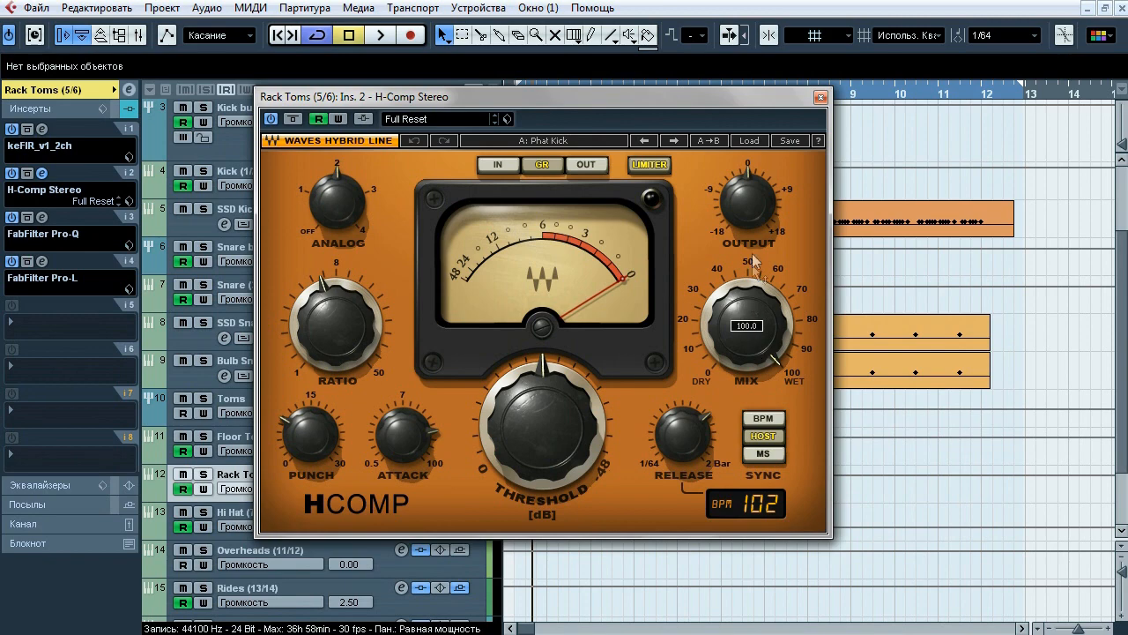
click(820, 97)
- Review the Pro-Q equalizer curve and the Pro-L limiter settings on the Rack Toms (5/6) channel
click(43, 220)
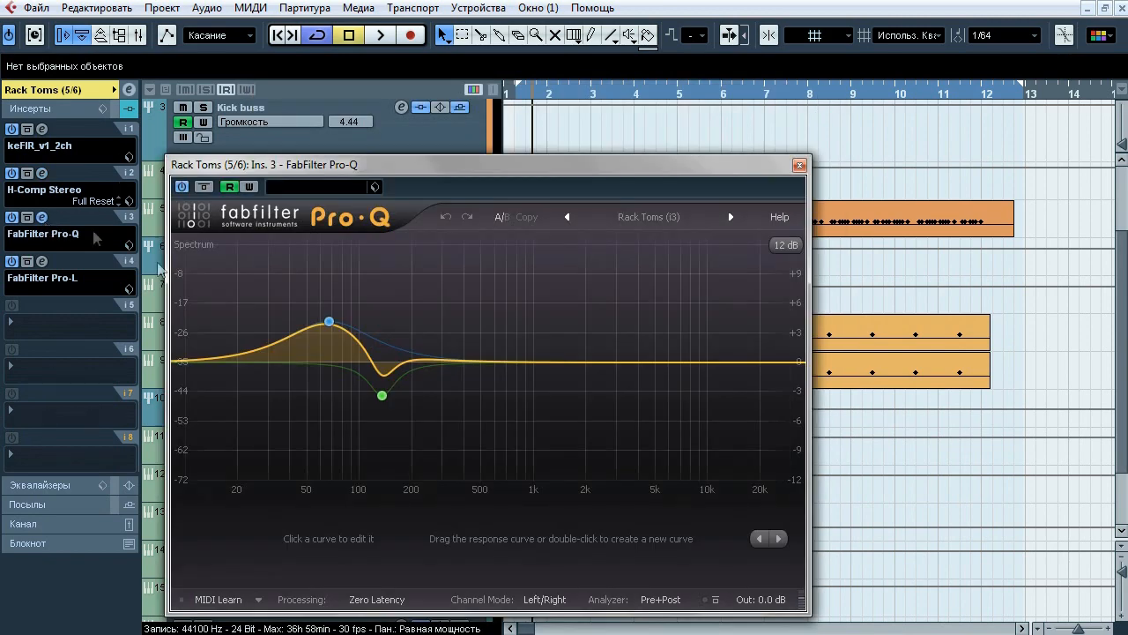
click(41, 217)
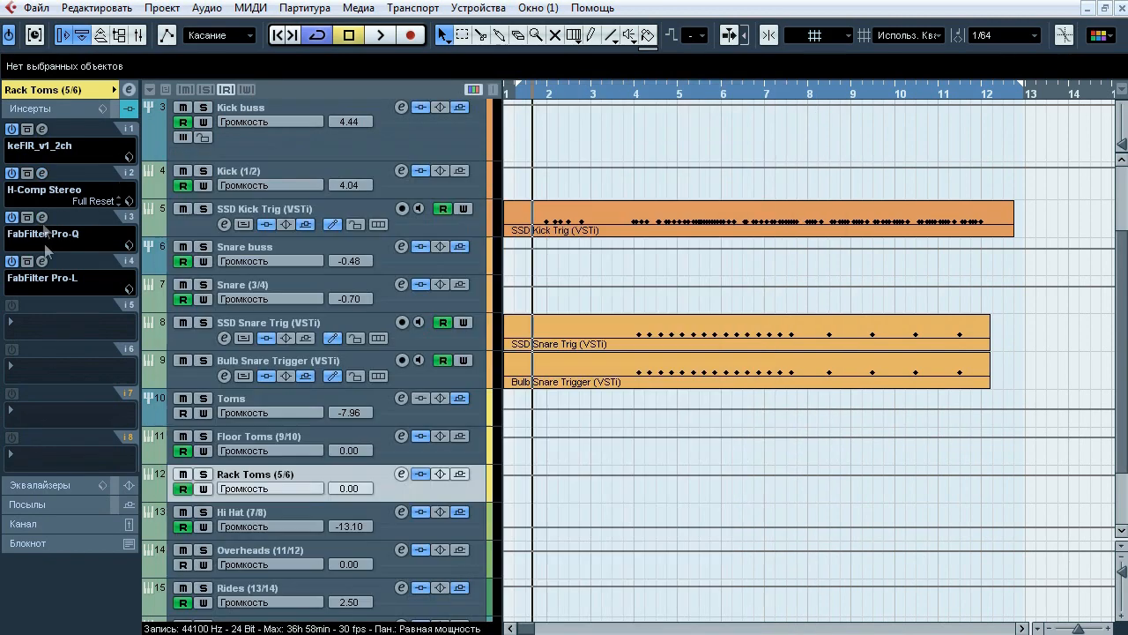
click(41, 261)
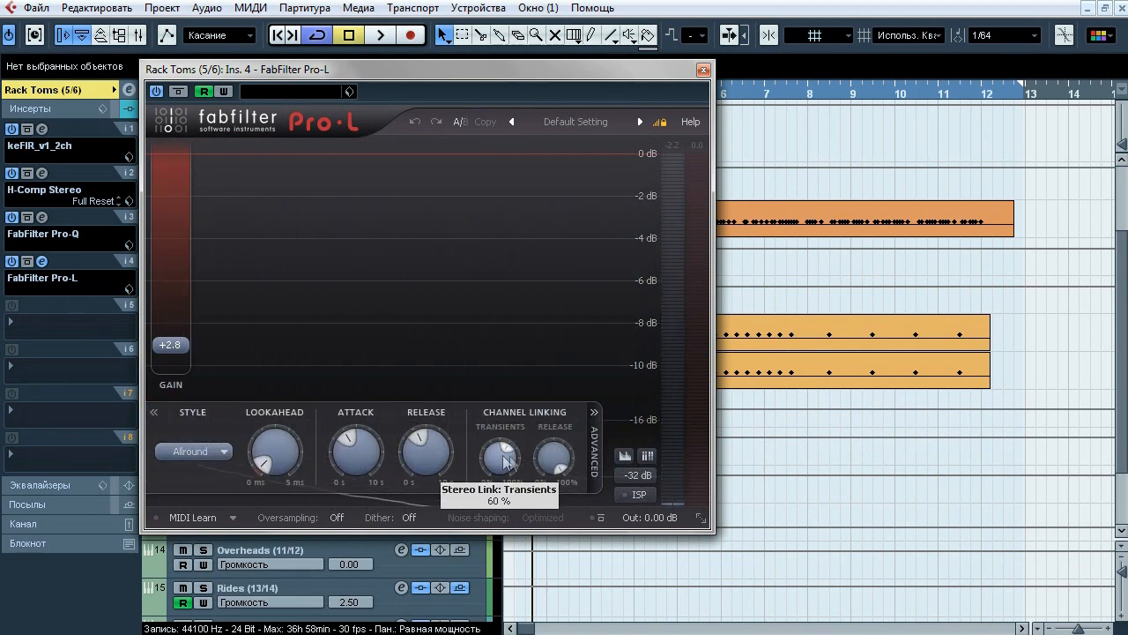
click(704, 68)
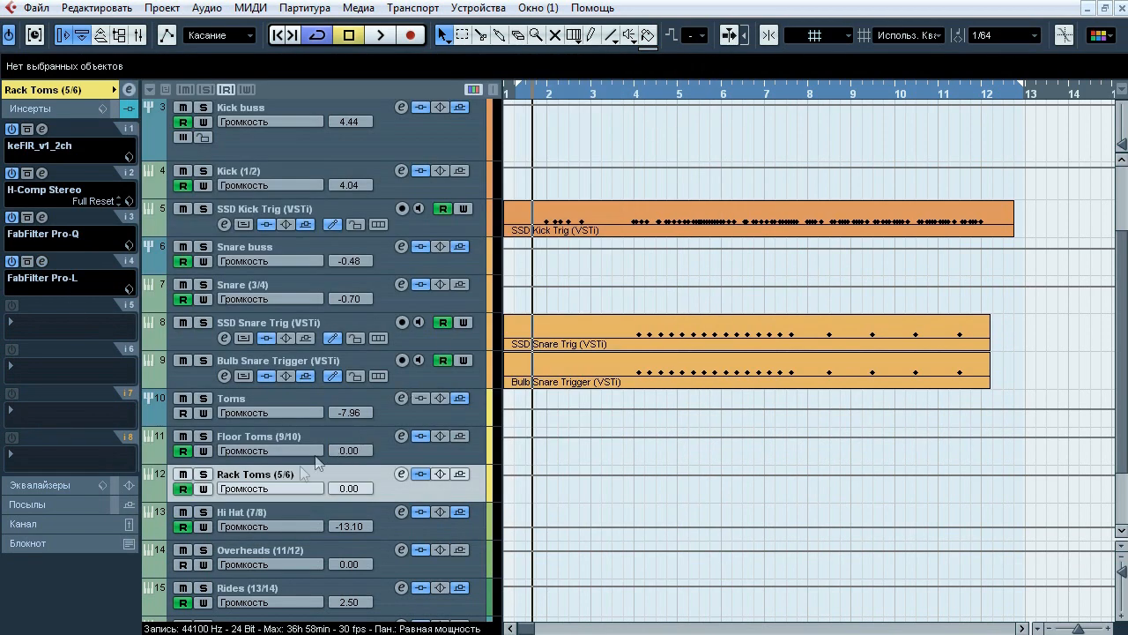
- Check keFIR and the Pro-C compressor settings on the Hi Hat (7/8) channel
click(255, 512)
click(42, 128)
click(41, 129)
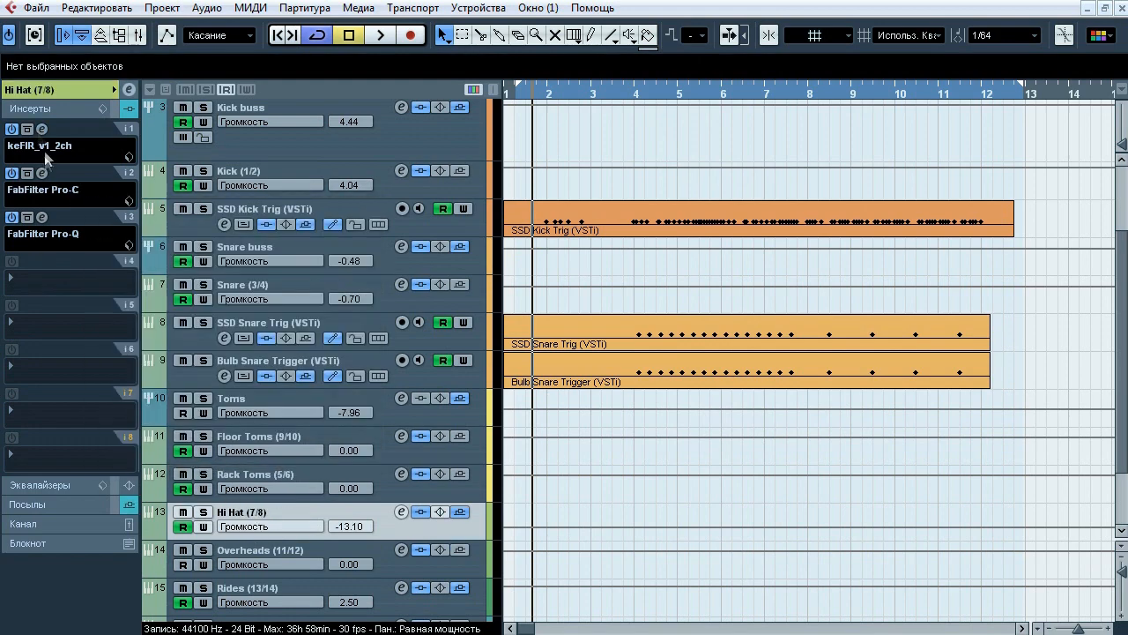
click(42, 174)
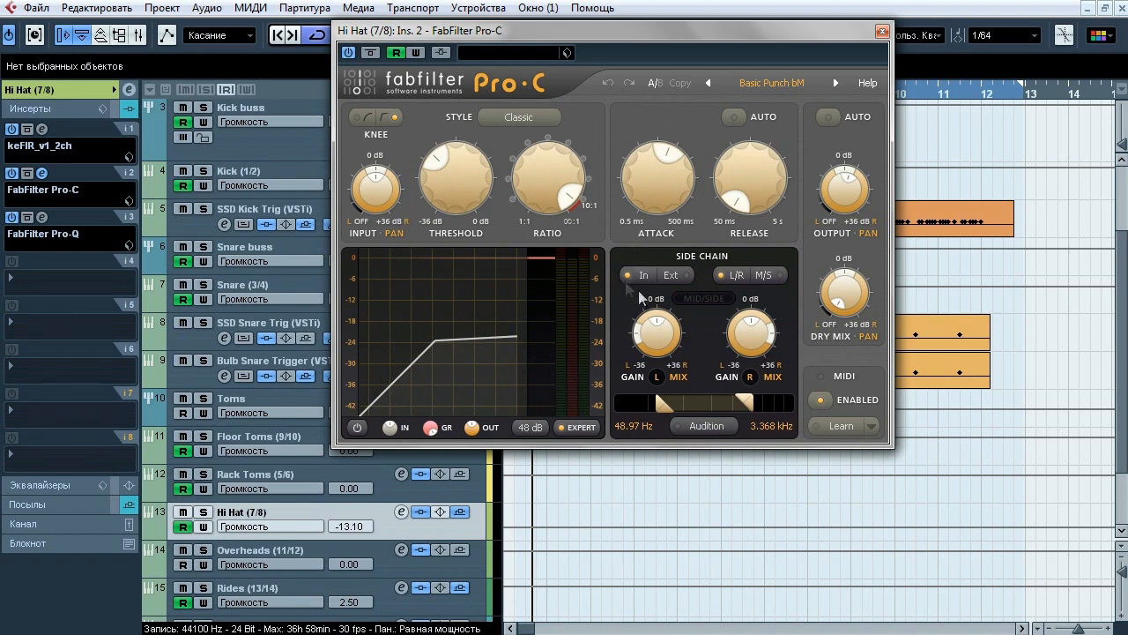
click(881, 31)
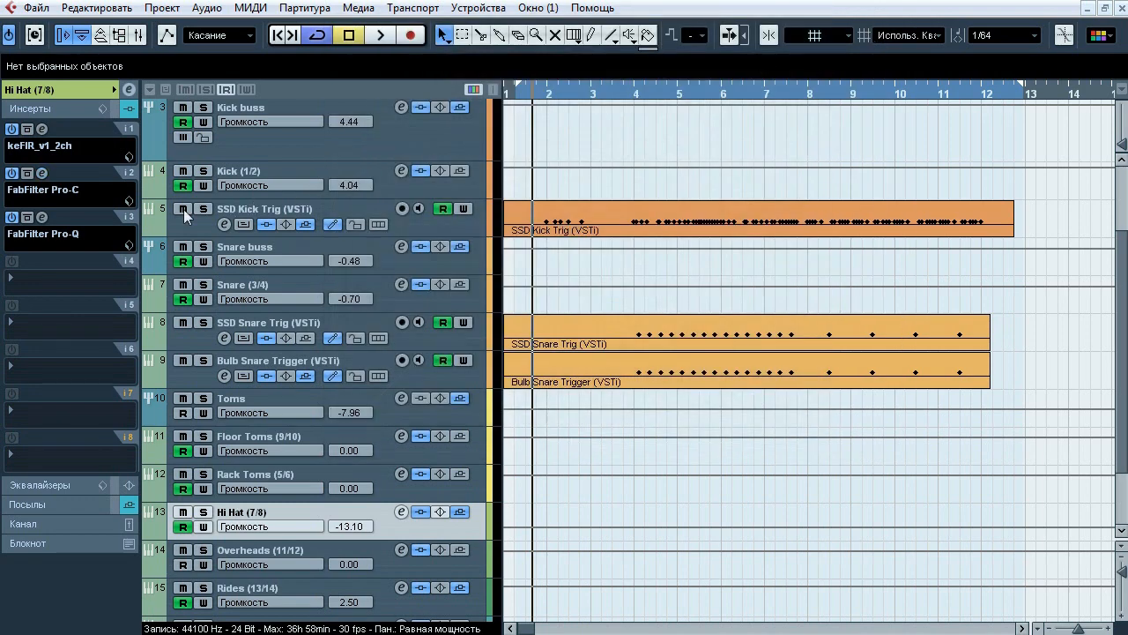
- Examine the Pro-Q equalizer cuts on the Hi Hat (7/8) channel, including the low-mid band
click(43, 218)
drag(610, 70, 439, 83)
mouse_move(616, 315)
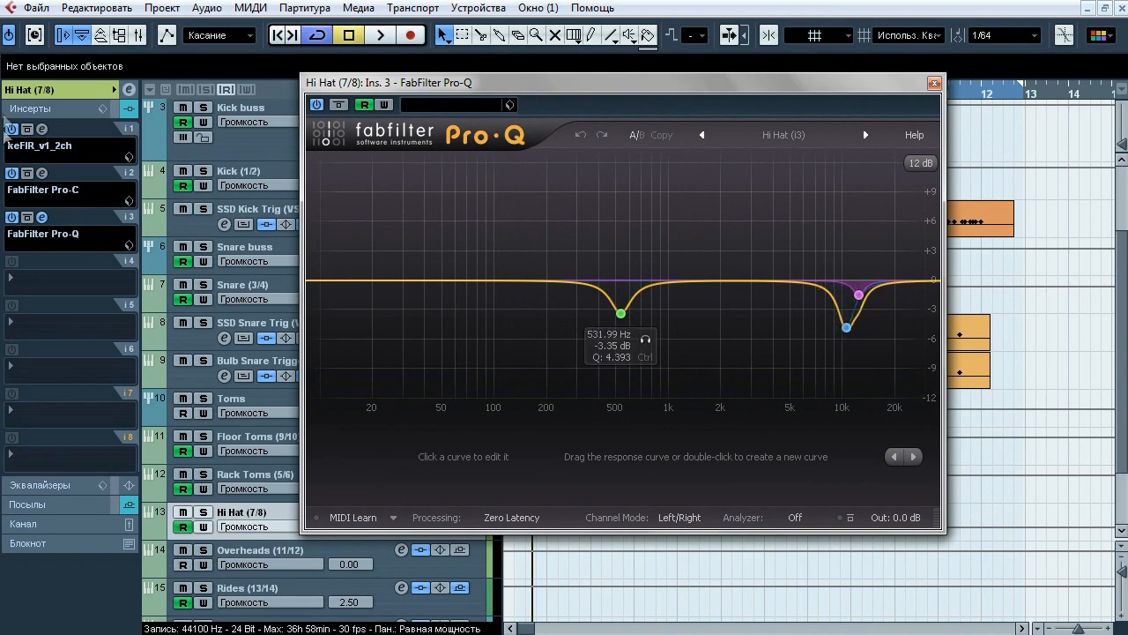
click(41, 218)
- Review the first SSLComp Stereo compressor in the Overheads (11/12) insert chain
click(263, 543)
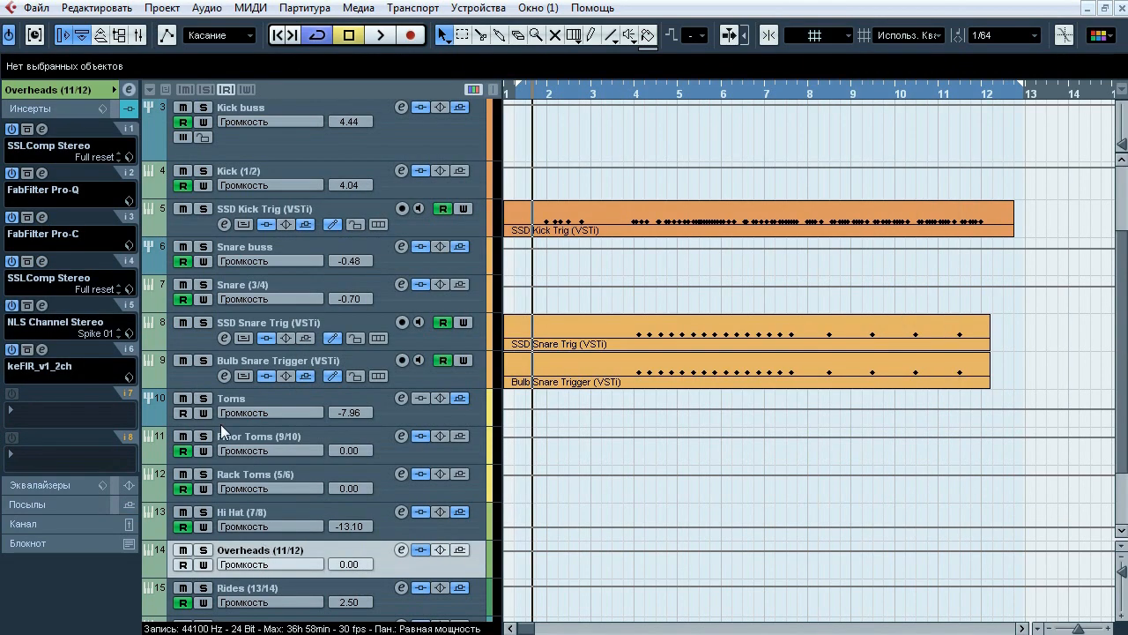
click(41, 129)
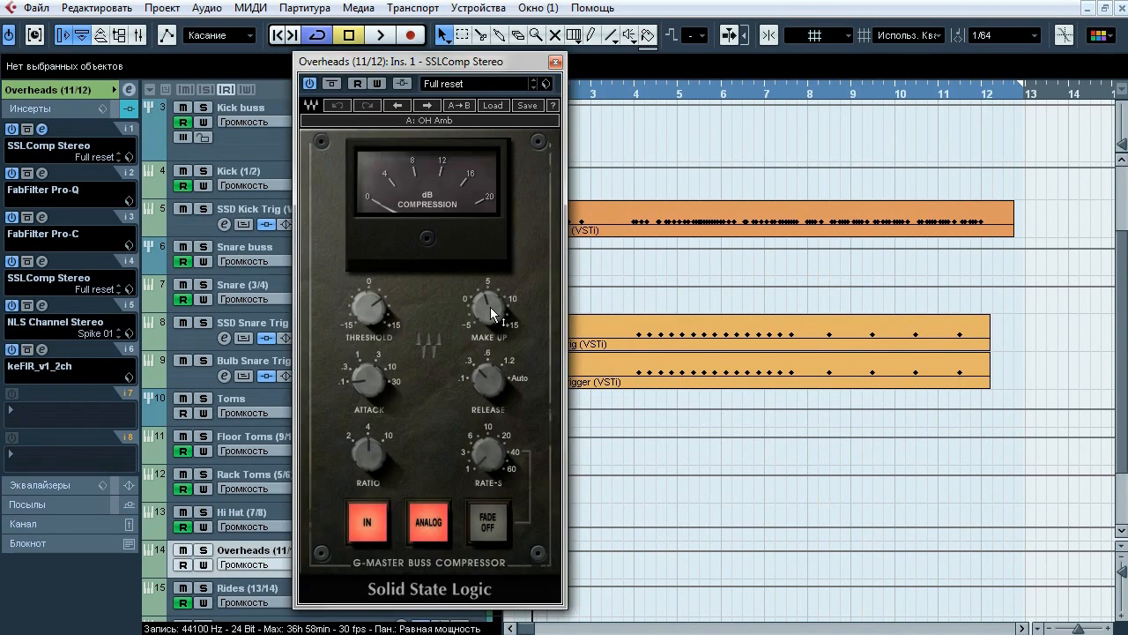
click(41, 129)
- Inspect the Pro-Q bands on the Overheads (11/12) channel, including the low-mid bell, low cut and high shelf
click(41, 173)
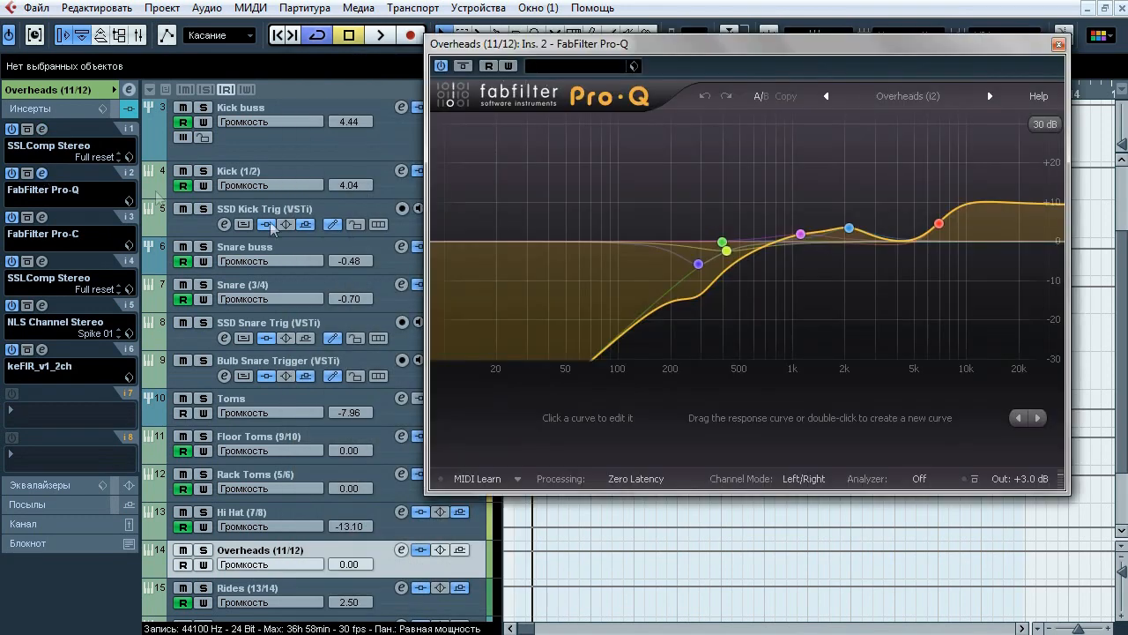
click(698, 263)
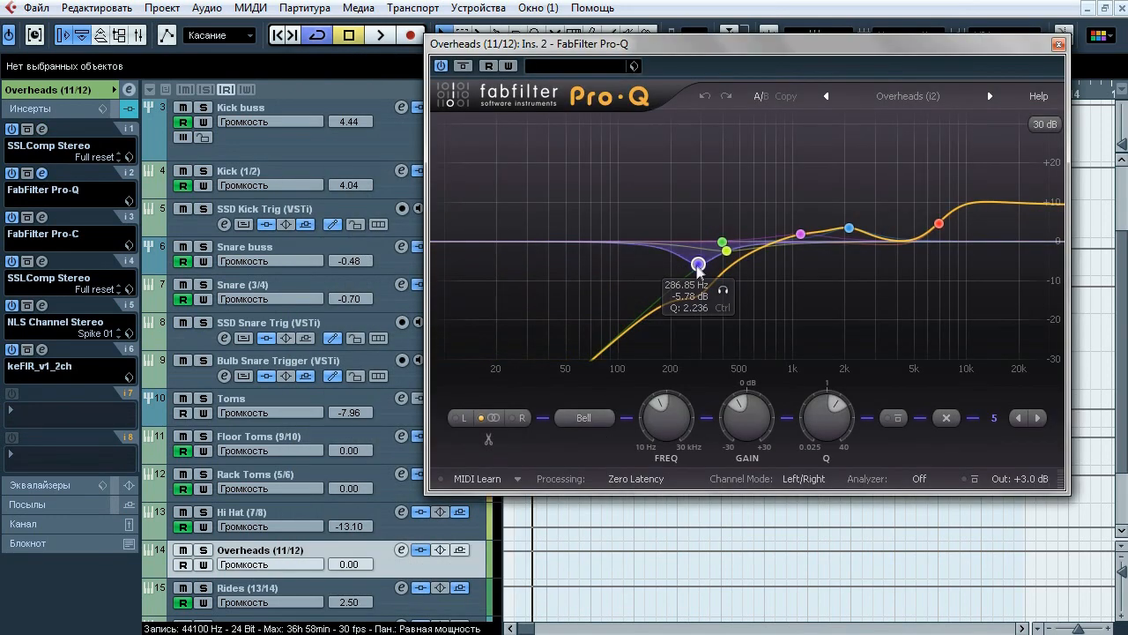
click(723, 243)
click(723, 244)
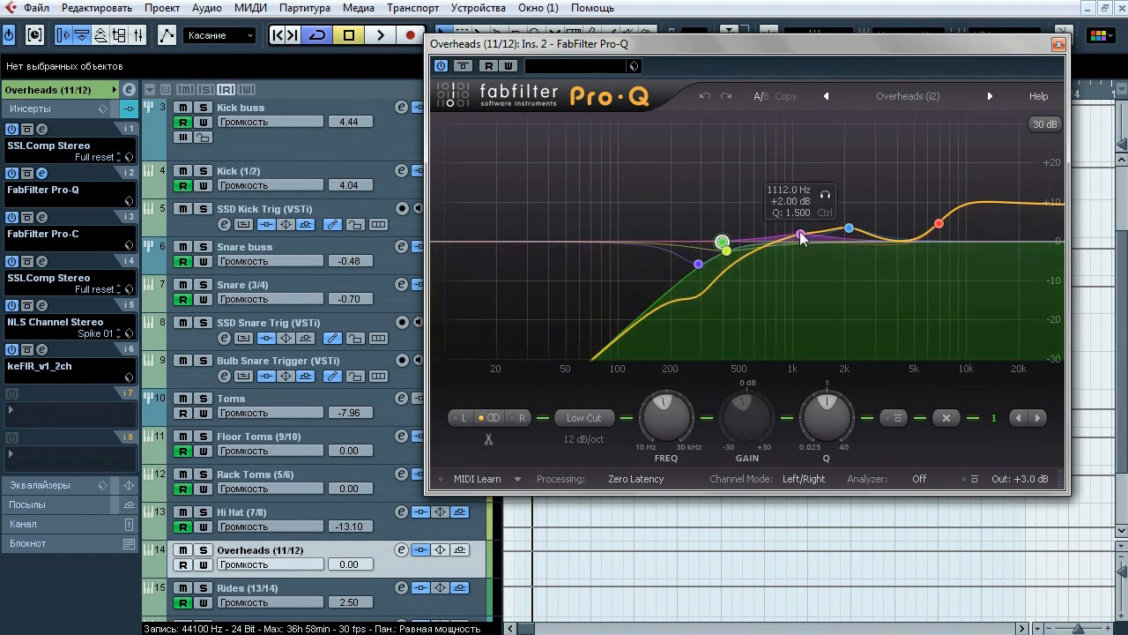
click(968, 240)
drag(968, 240, 966, 238)
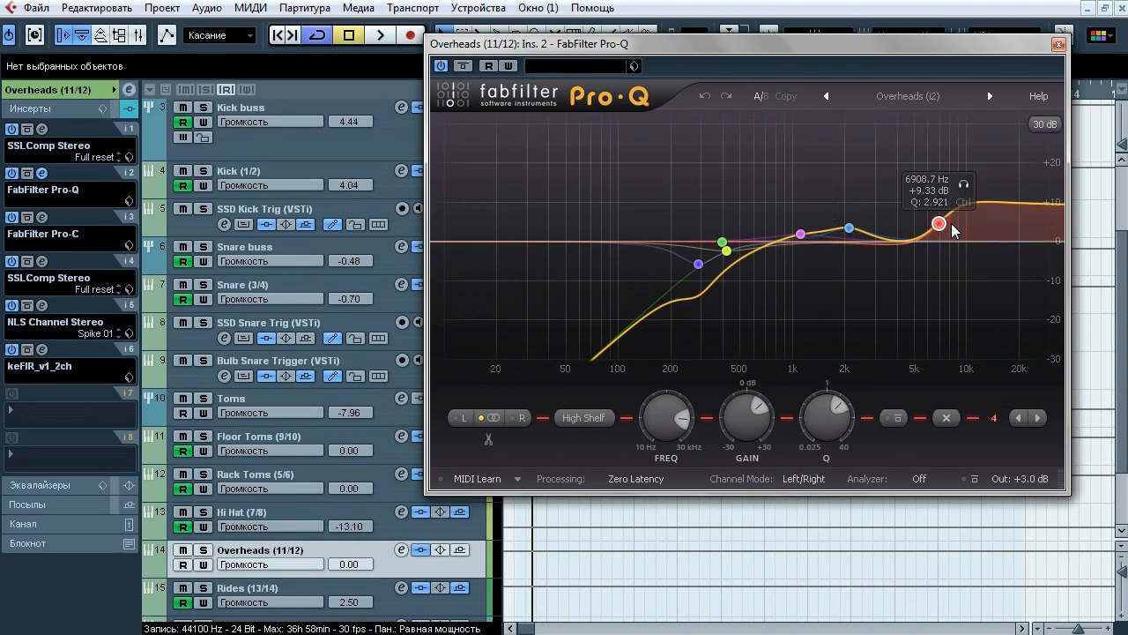
click(1058, 45)
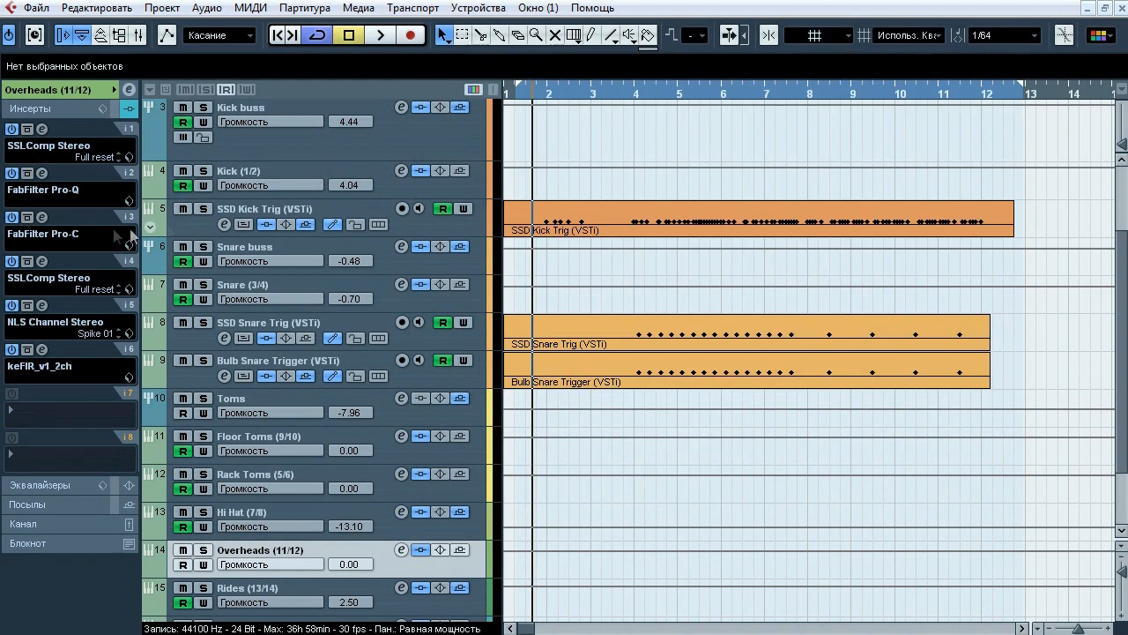
- Review the Pro-C compressor with its external side chain and the second SSLComp Stereo on Overheads (11/12)
click(42, 217)
drag(246, 425, 389, 104)
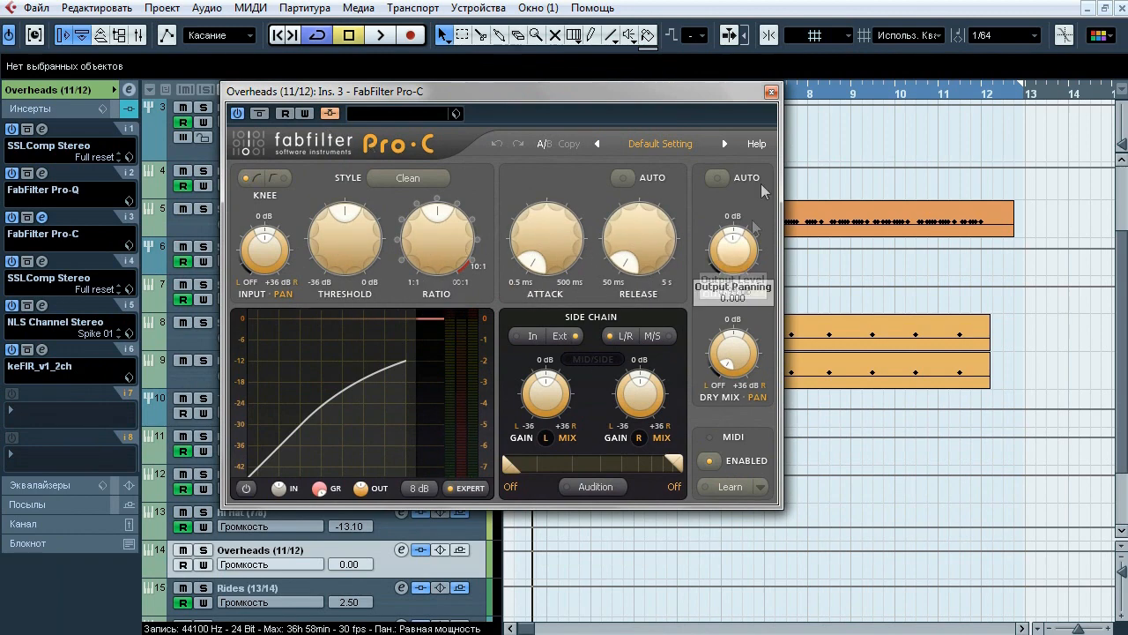
click(771, 92)
click(40, 261)
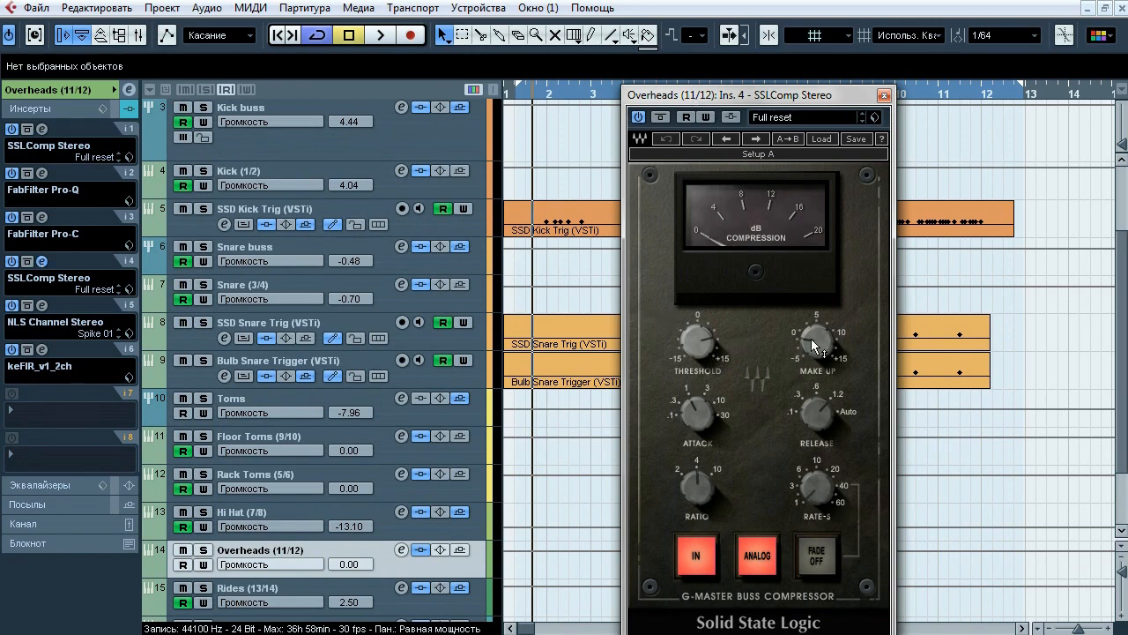
click(40, 261)
- Check the NLS Channel Stereo saturation settings and the keFIR insert on the Overheads (11/12) channel
click(42, 305)
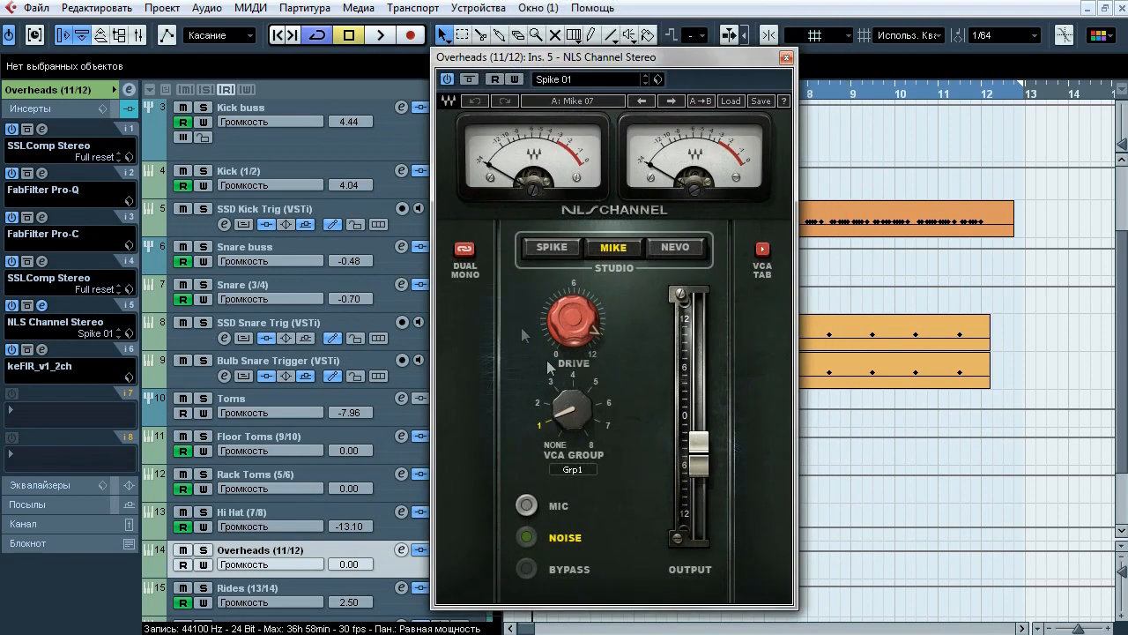
click(41, 305)
click(41, 349)
click(44, 349)
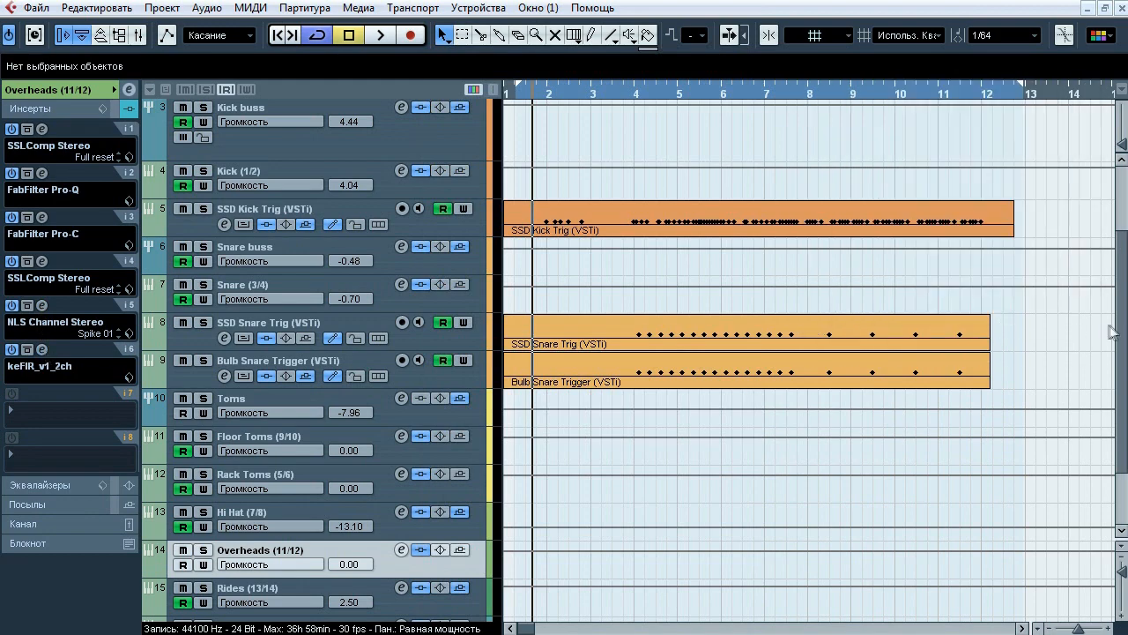
- Review the CLA-76 Stereo compressor settings on the Rides (13/14) channel
scroll(1112, 332, down, 3)
click(334, 494)
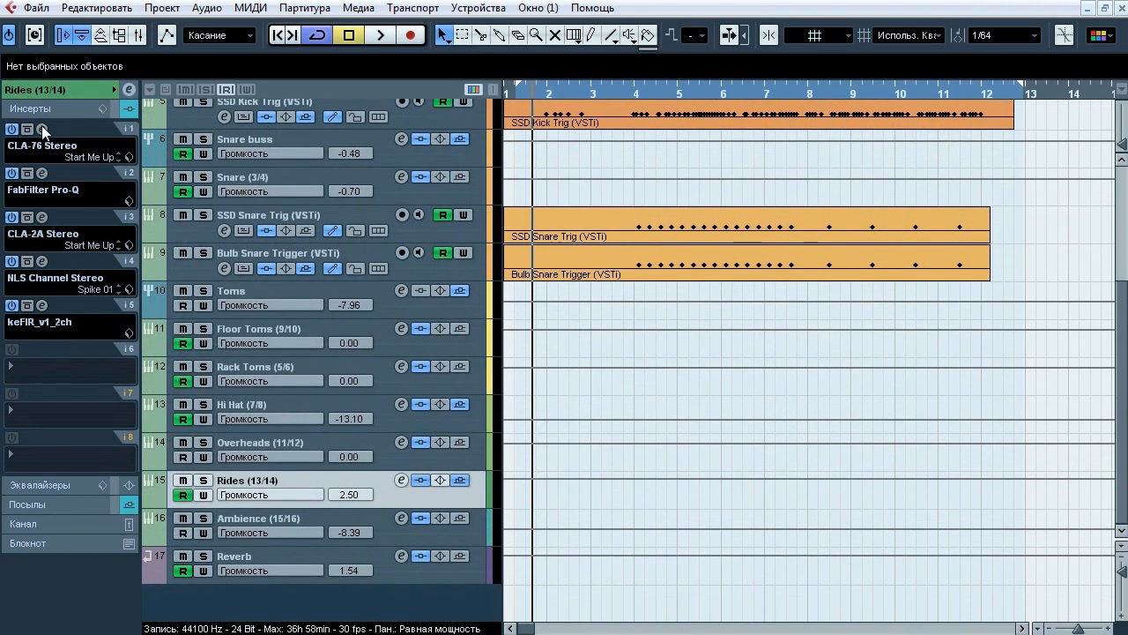
click(41, 129)
mouse_move(418, 355)
click(41, 129)
- Inspect the Pro-Q curve on the Rides (13/14) channel, including its low-cut and high-cut bands
click(42, 173)
click(578, 264)
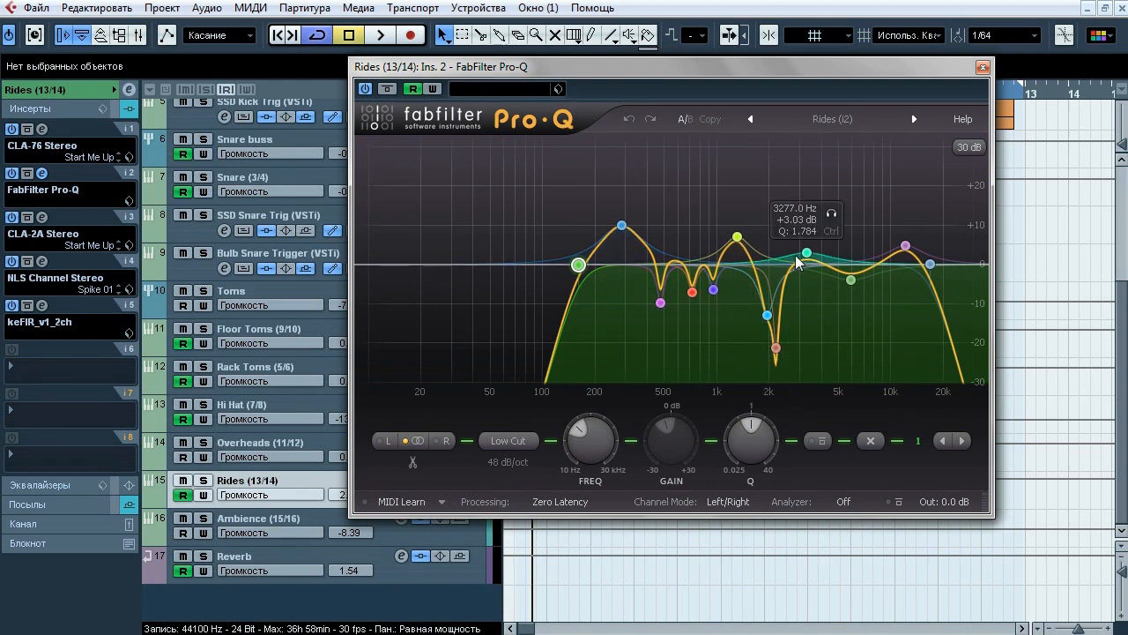
click(930, 264)
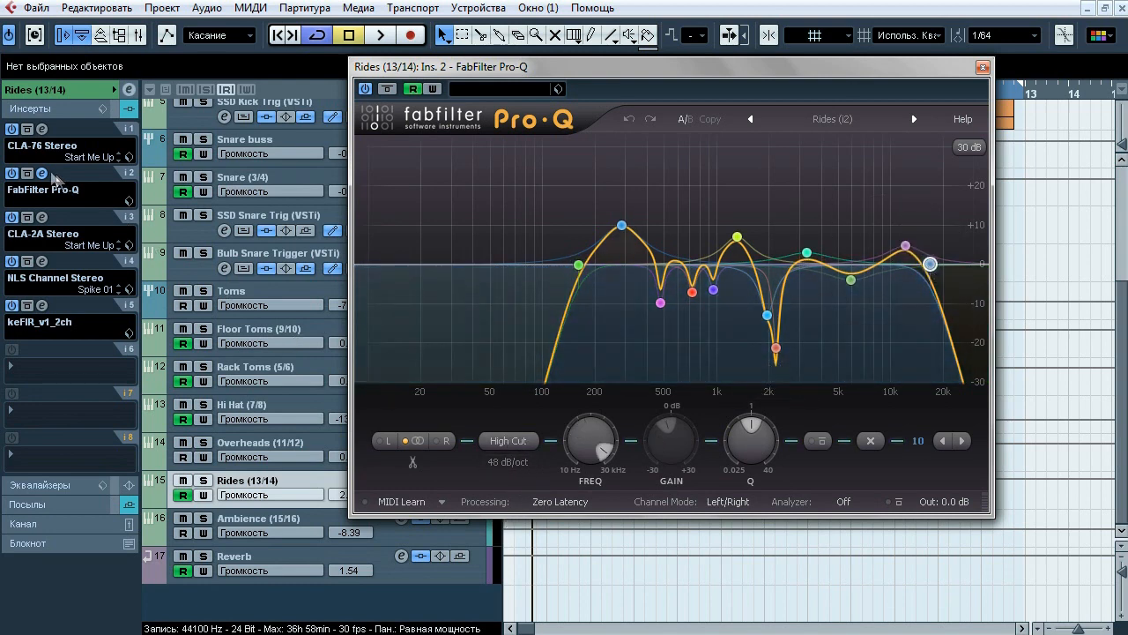
click(41, 173)
- Review the CLA-2A Stereo, NLS Channel Stereo and keFIR inserts on the Rides (13/14) channel
click(42, 216)
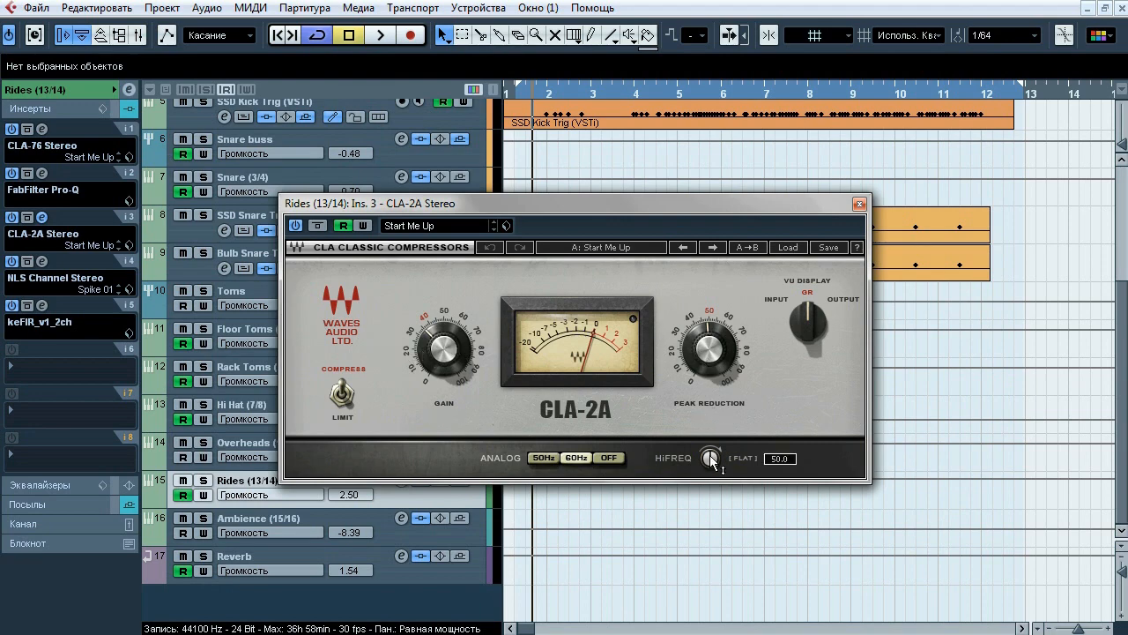
click(41, 216)
click(41, 261)
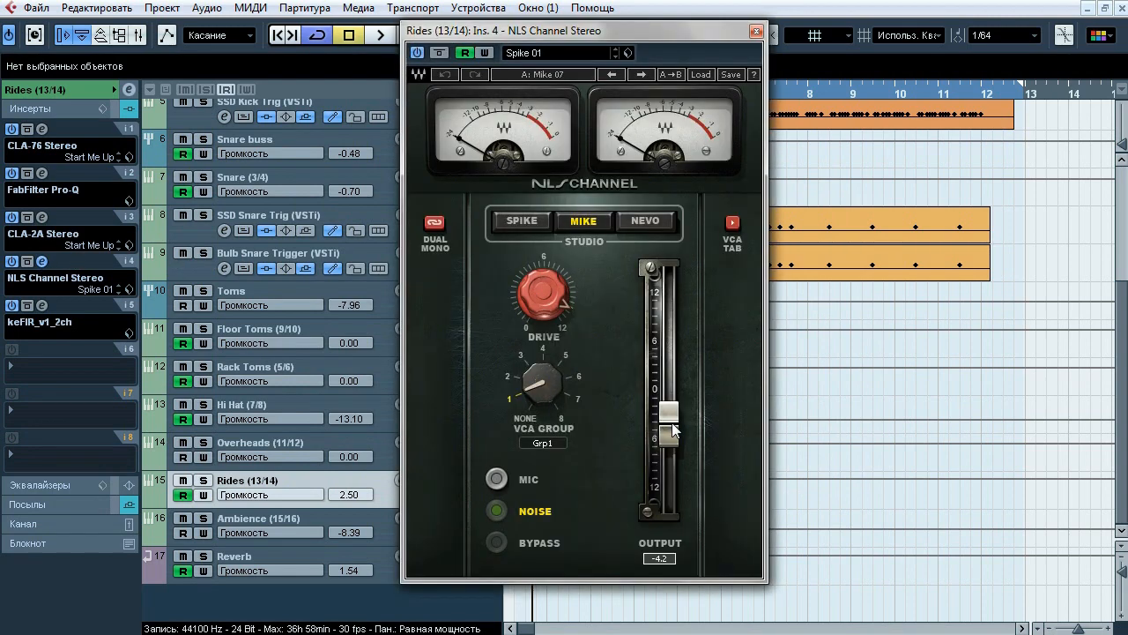
click(41, 262)
click(42, 305)
click(43, 304)
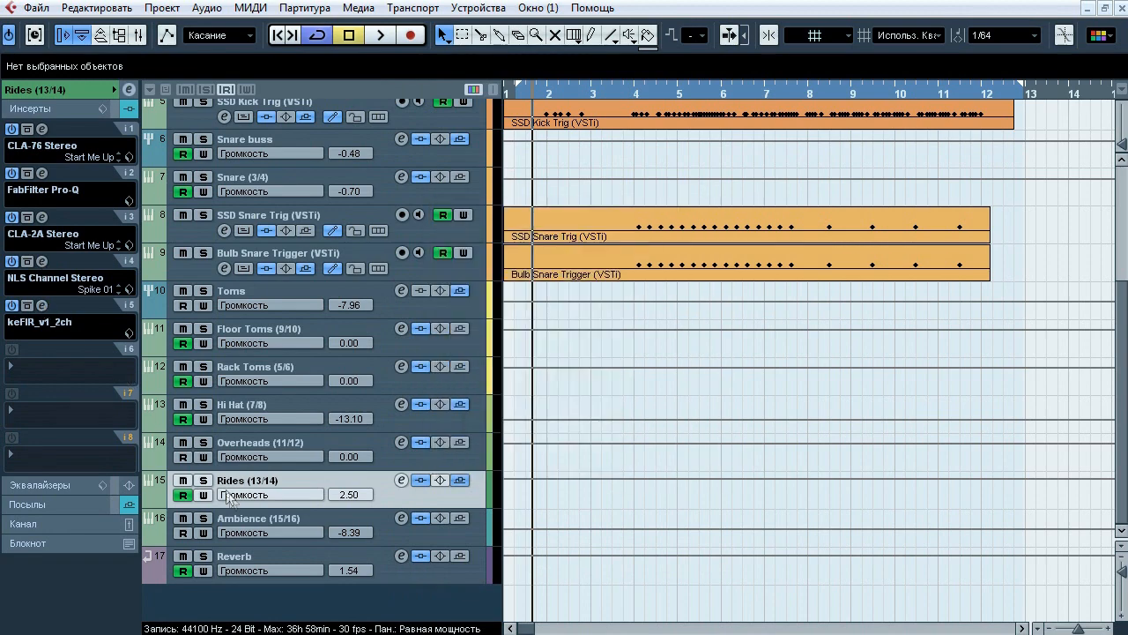
- Review the SSLChannel Stereo and keFIR inserts on the Ambience (15/16) channel
key(Down)
click(41, 130)
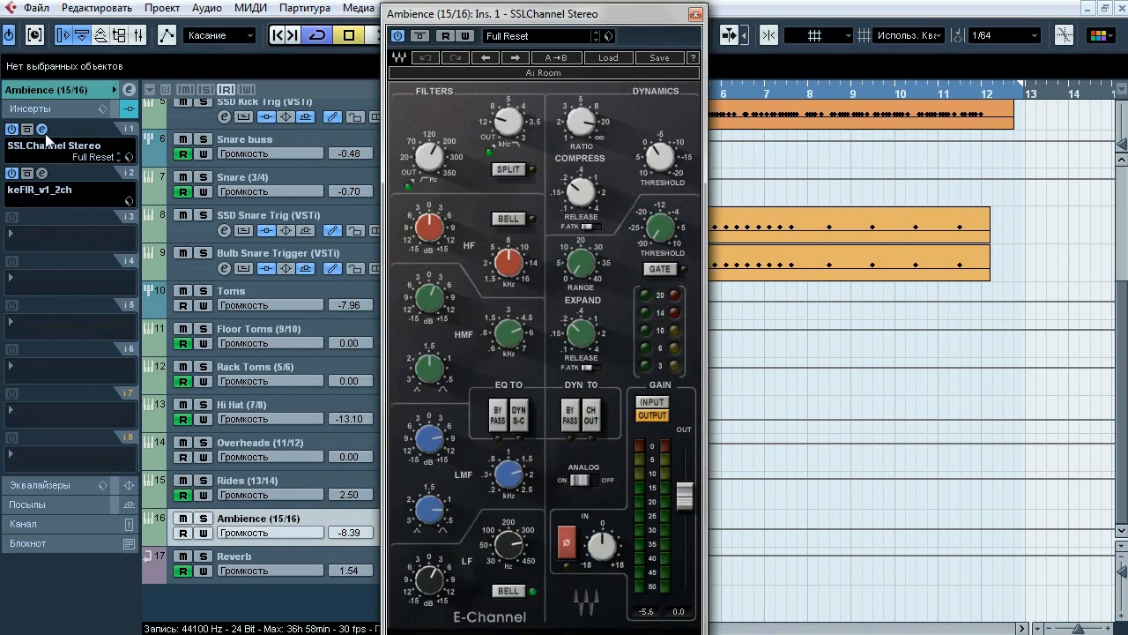
click(44, 130)
click(42, 174)
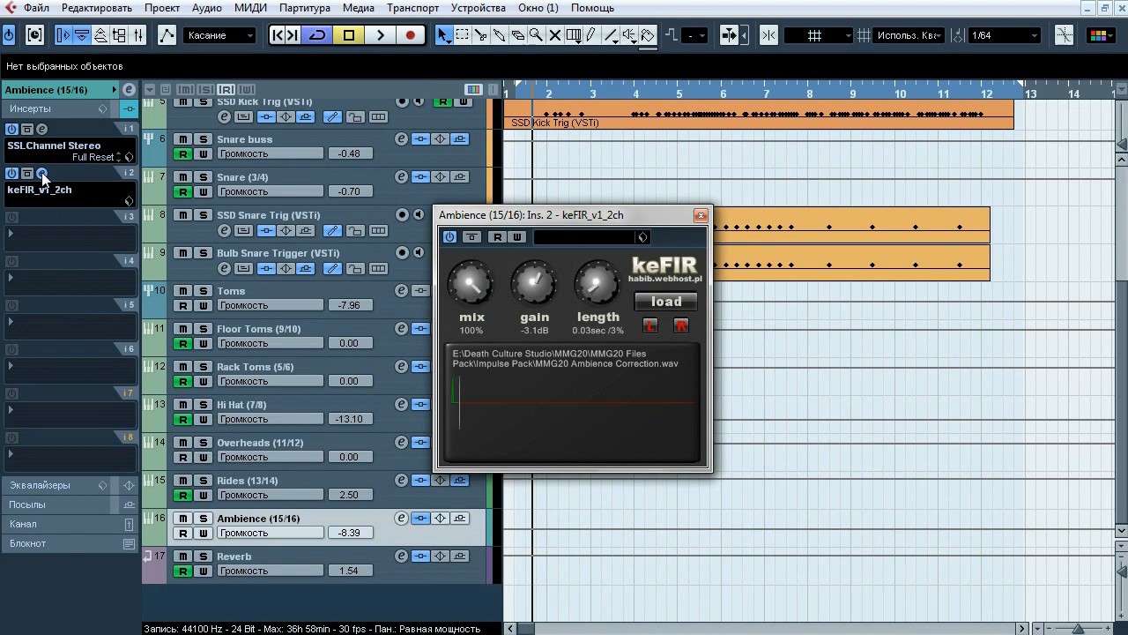
click(42, 173)
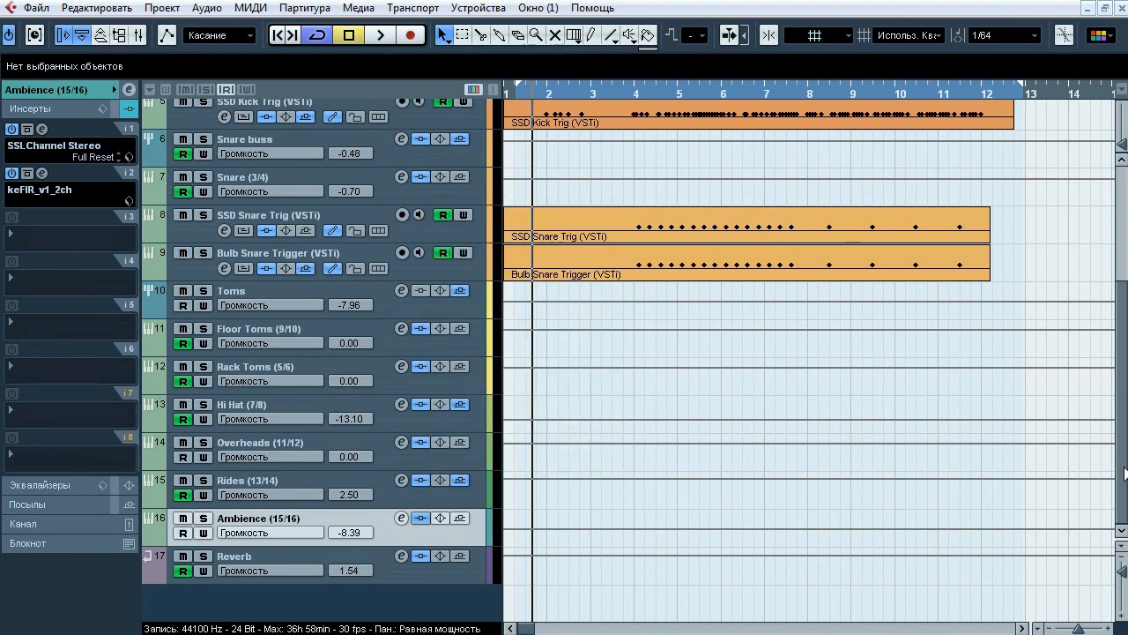
- Check which correction impulse keFIR uses on the Kick buss
scroll(780, 368, up, 5)
click(329, 279)
click(41, 173)
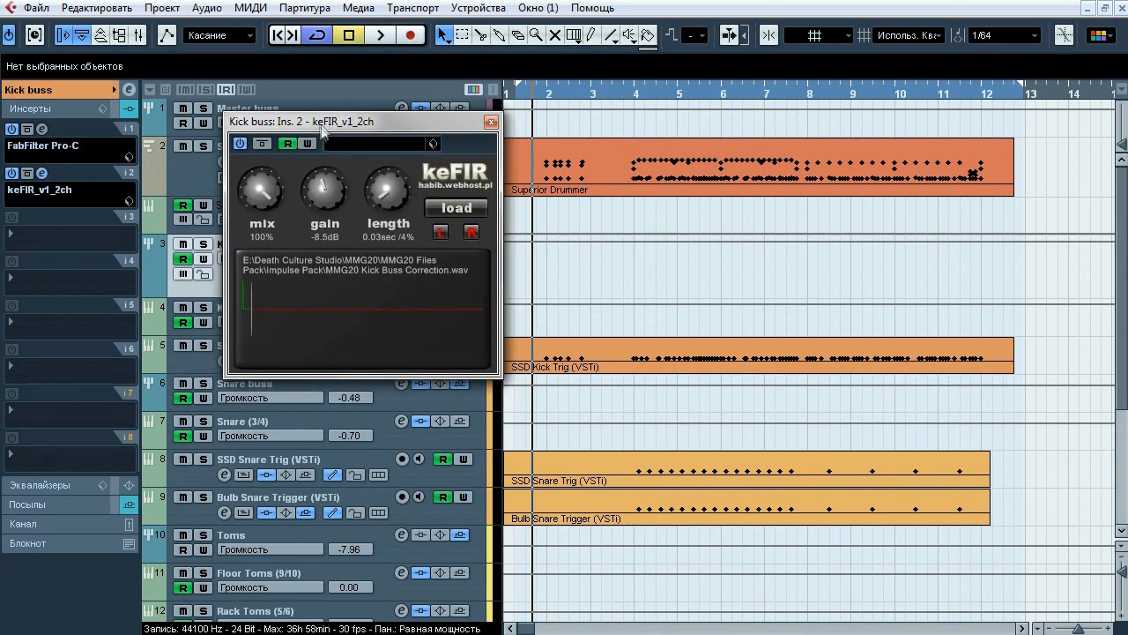
drag(320, 123, 374, 123)
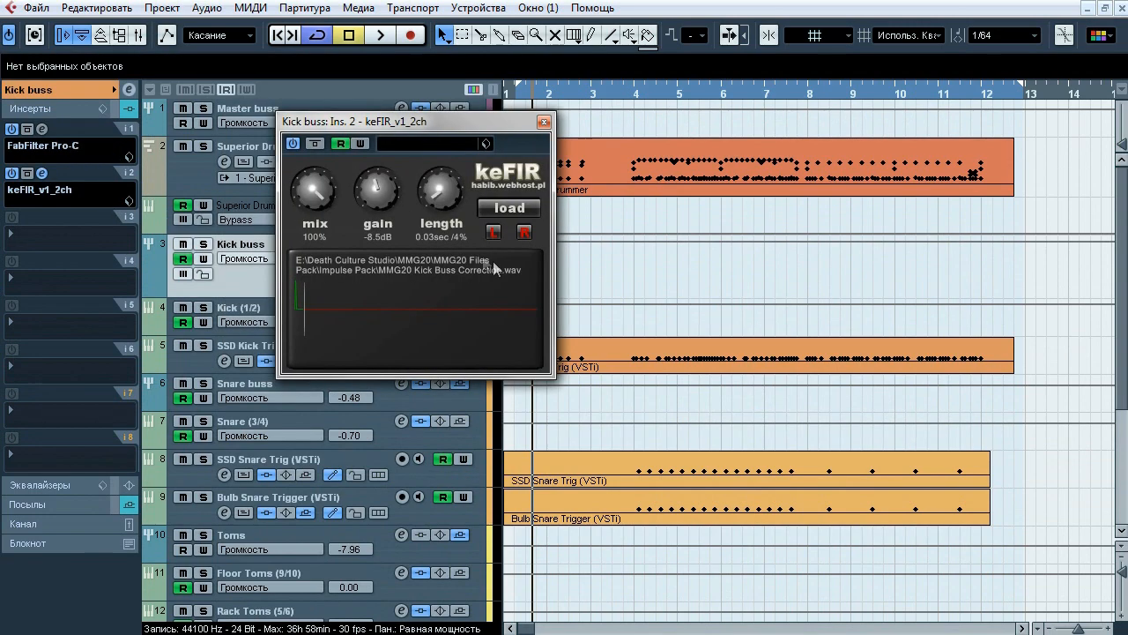
click(543, 123)
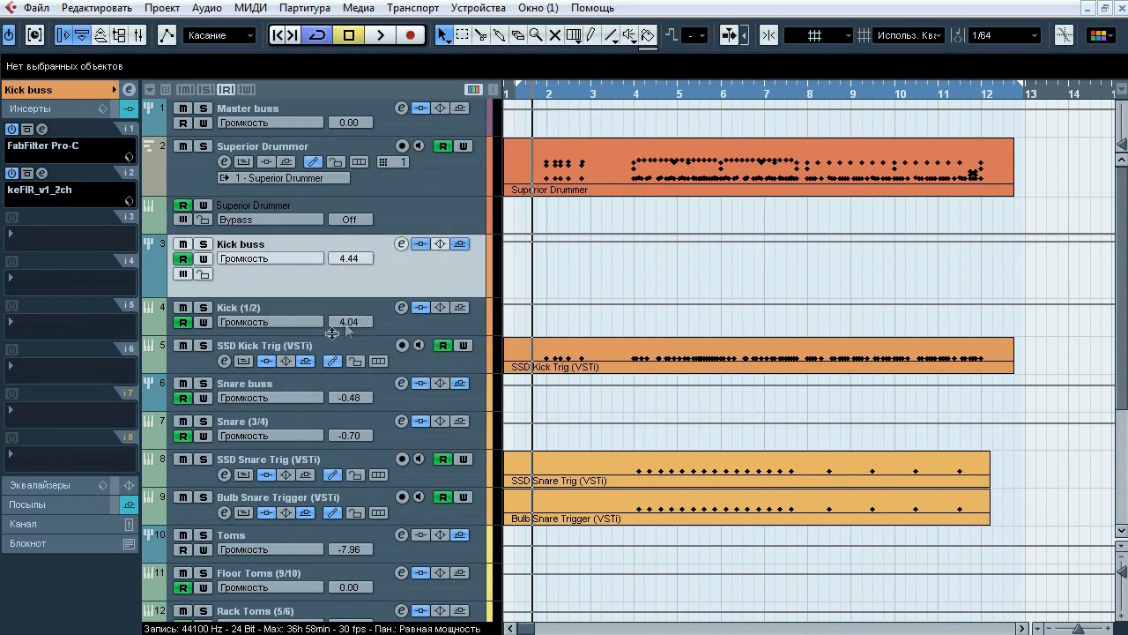
- Show the Pro-L limiter and the channel fader of the Snare buss, and place the playback position at bar 4
click(308, 379)
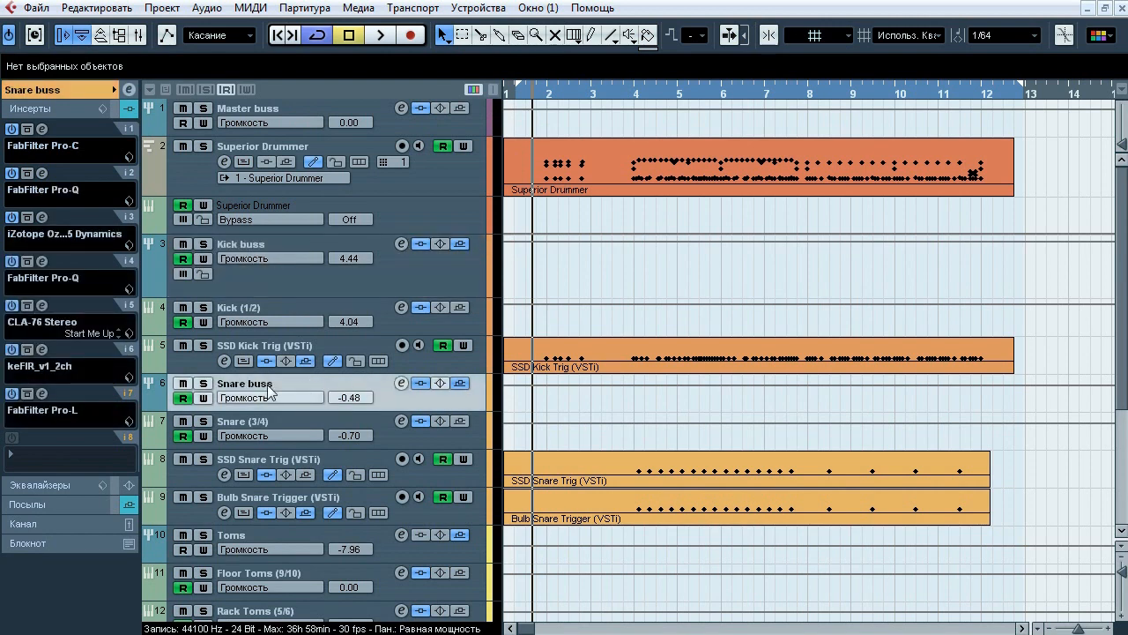
click(43, 394)
click(60, 523)
drag(546, 27, 960, 46)
click(634, 97)
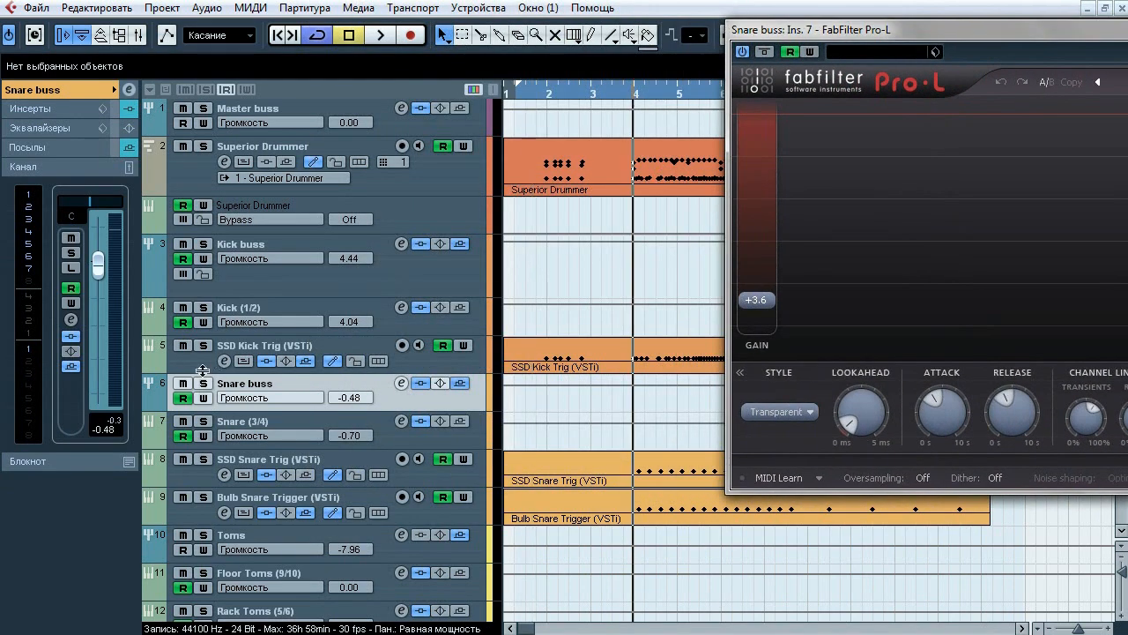
- Play the soloed Snare buss to compare its sound with the Pro-L limiter bypassed and active, and close the limiter
click(381, 35)
drag(898, 30, 563, 44)
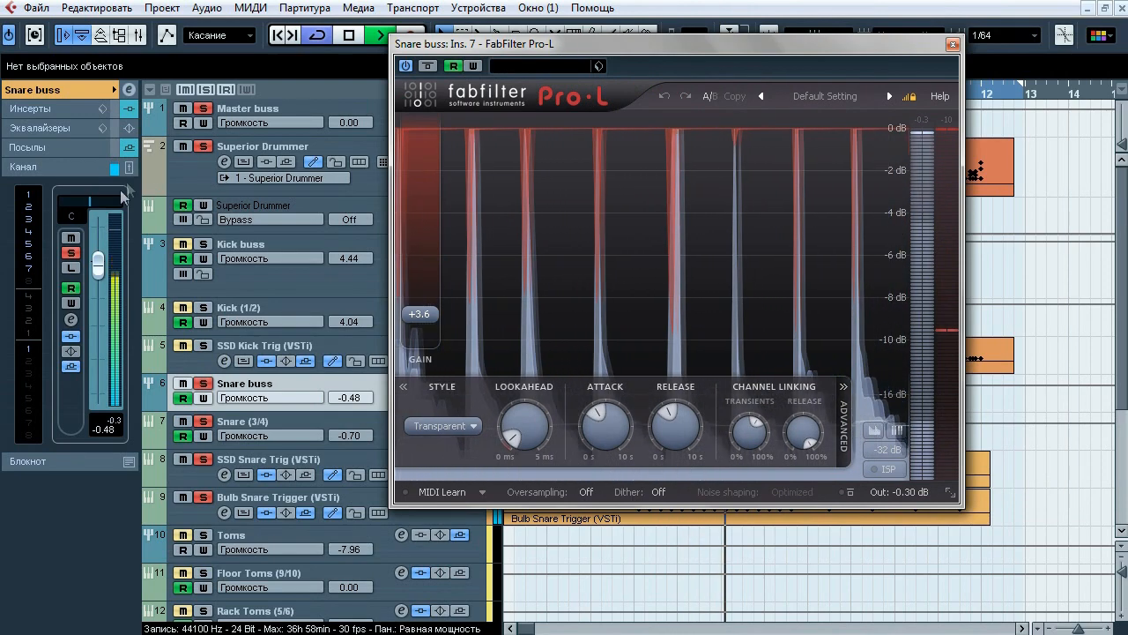
click(427, 66)
click(114, 424)
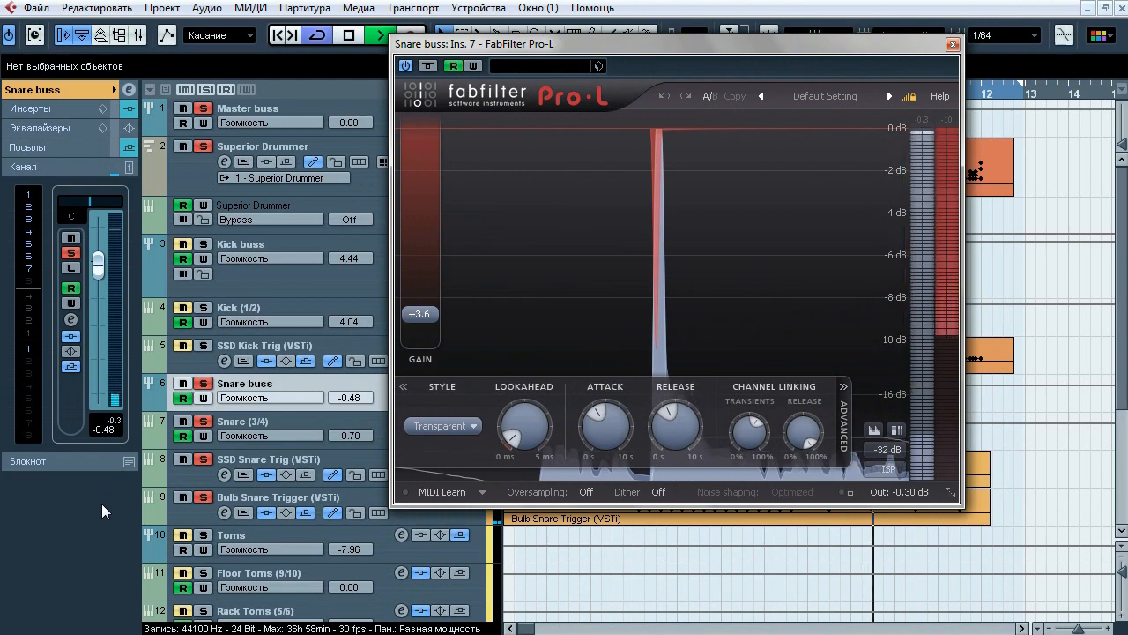
click(952, 45)
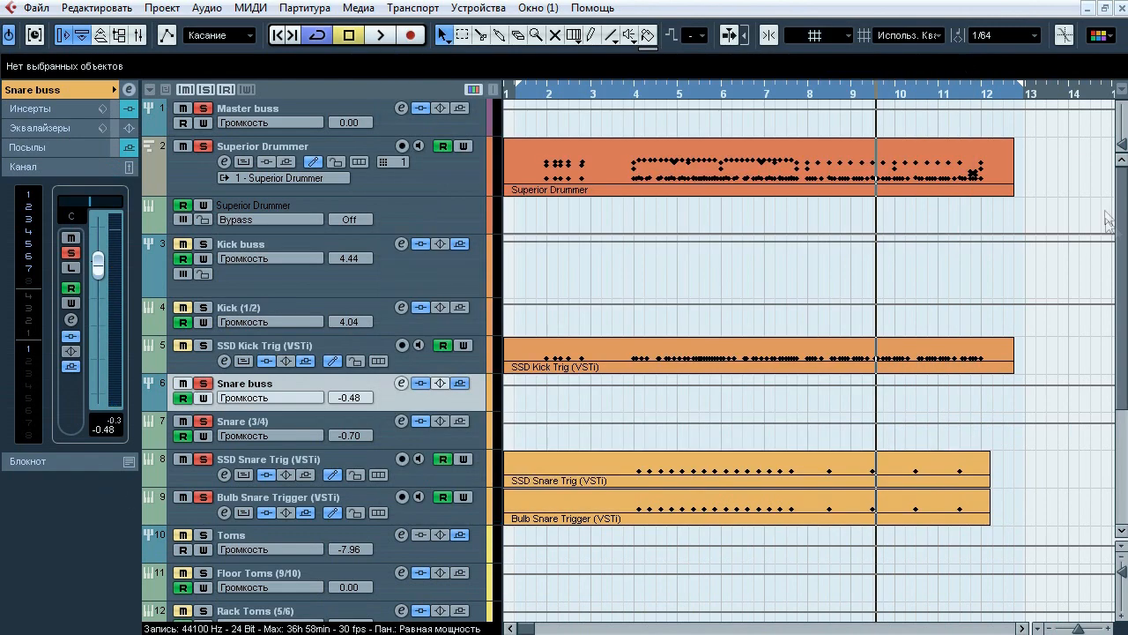
- Show the insert chain of the Floor Toms (9/10) and Rack Toms (5/6) channels, ending on Floor Toms alone
scroll(1108, 221, down, 1)
click(273, 539)
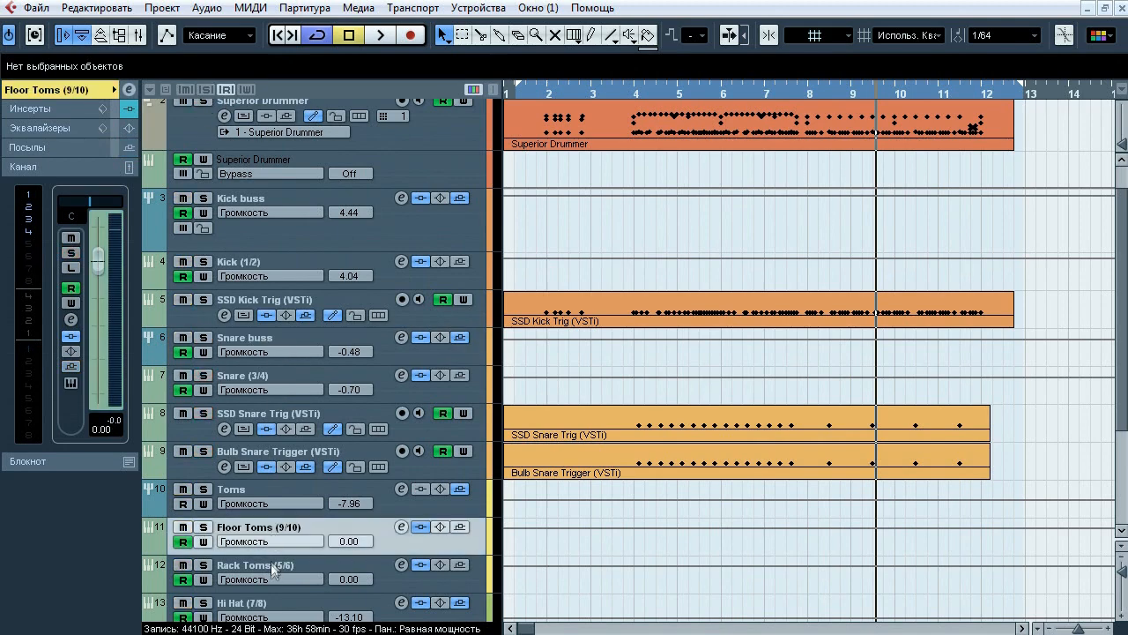
shift+click(271, 568)
click(46, 111)
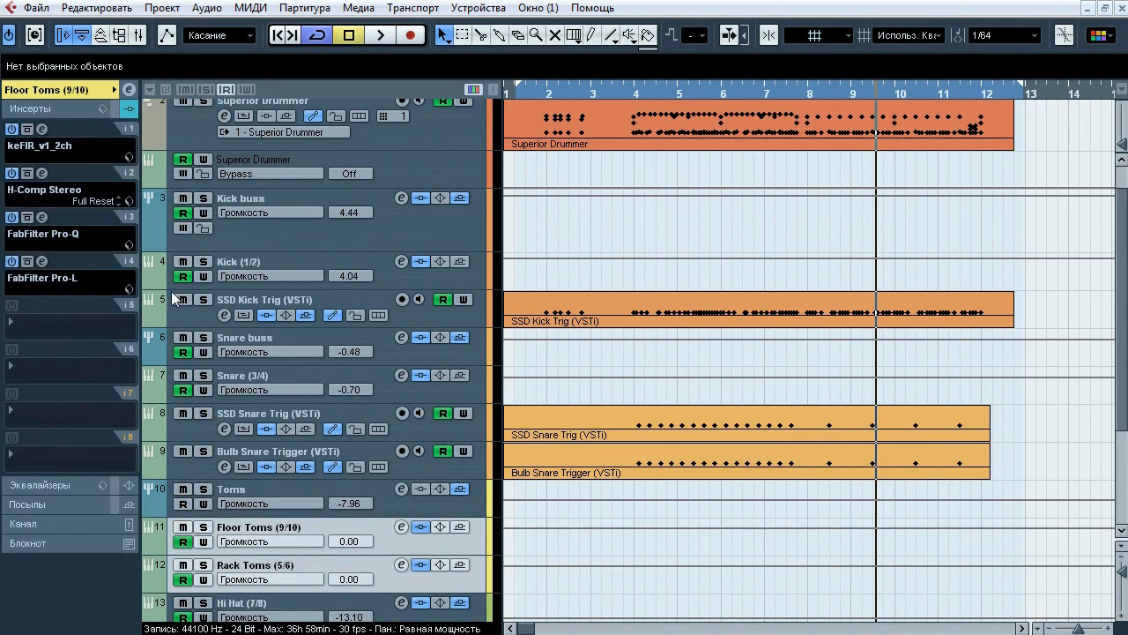
click(245, 534)
- Turn on snapping with a 1/16 quantize grid and set the playback loop around the tom fill from 11.3 to bar 12
drag(998, 93, 973, 133)
click(1023, 37)
click(769, 36)
ctrl+click(881, 92)
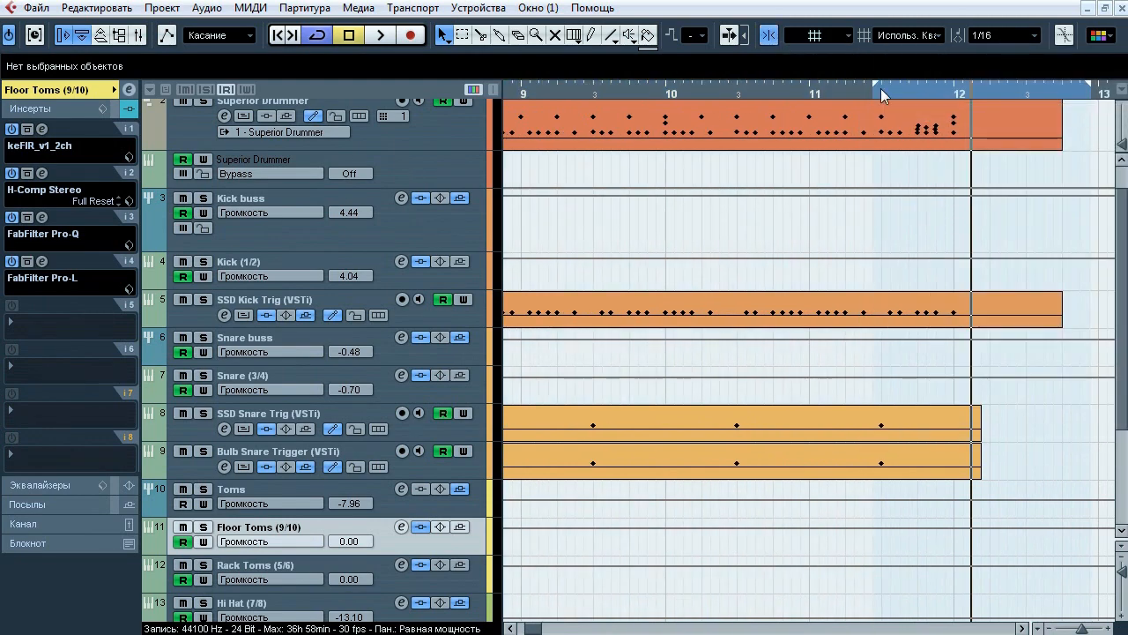
drag(883, 86, 950, 86)
key(KP_1)
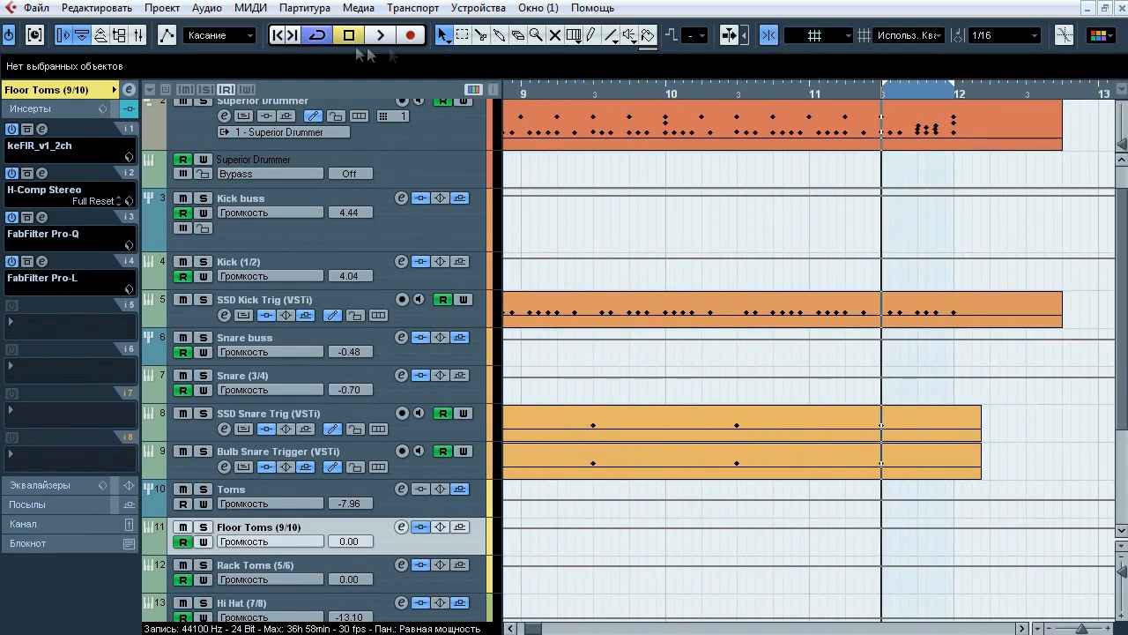
- Solo Floor Toms with the Toms bus sends bypassed, and compare the looped fill with the channel's inserts active and bypassed
click(204, 527)
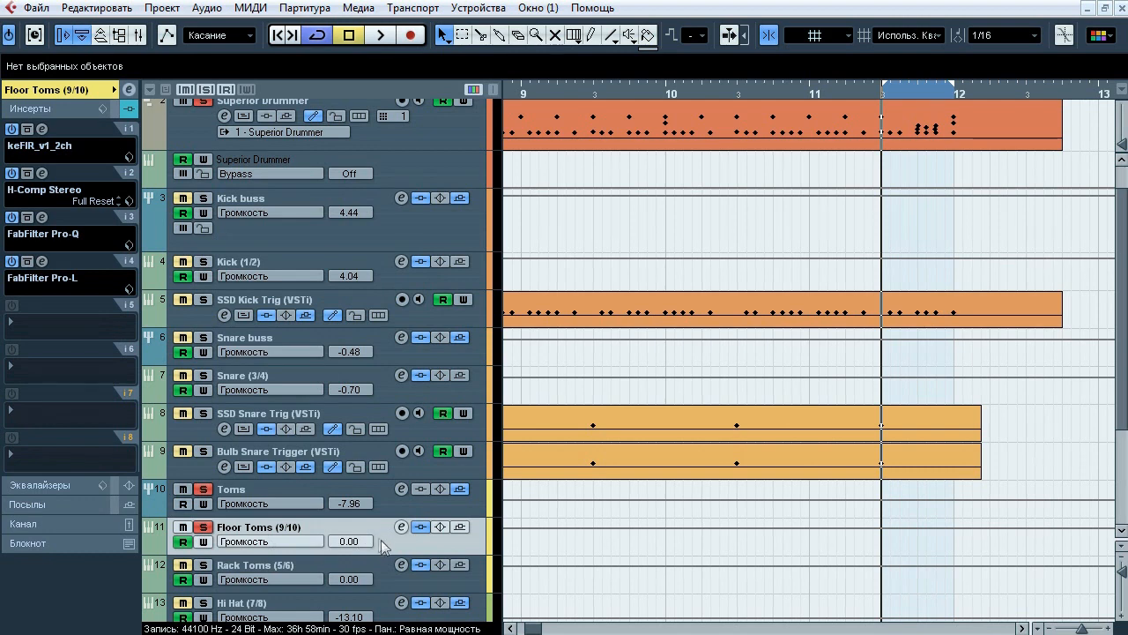
key(space)
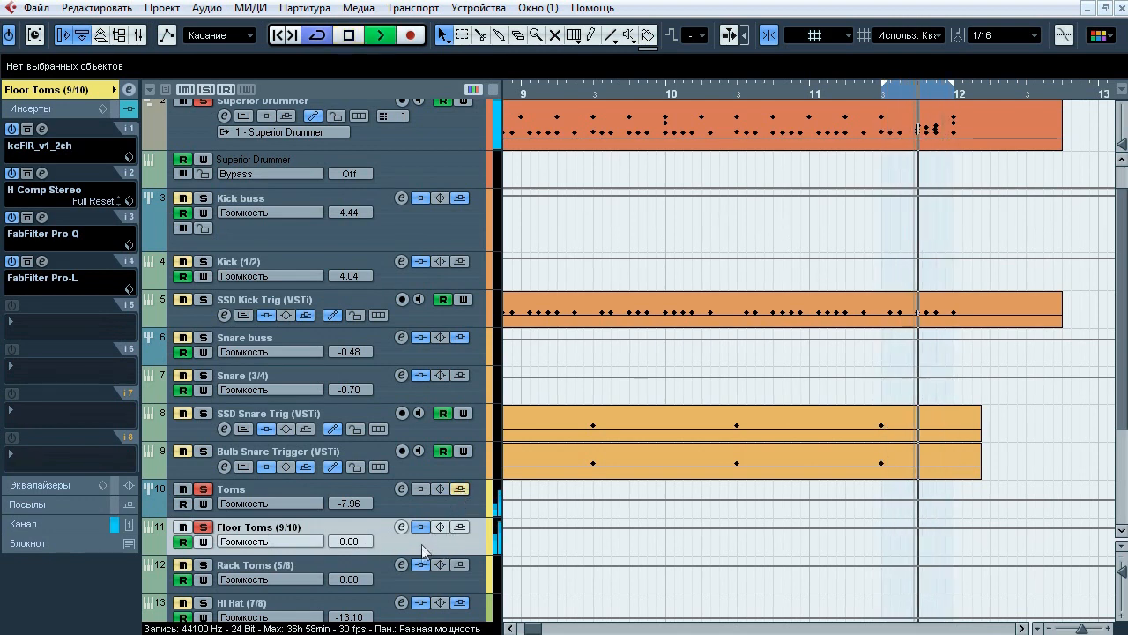
click(420, 527)
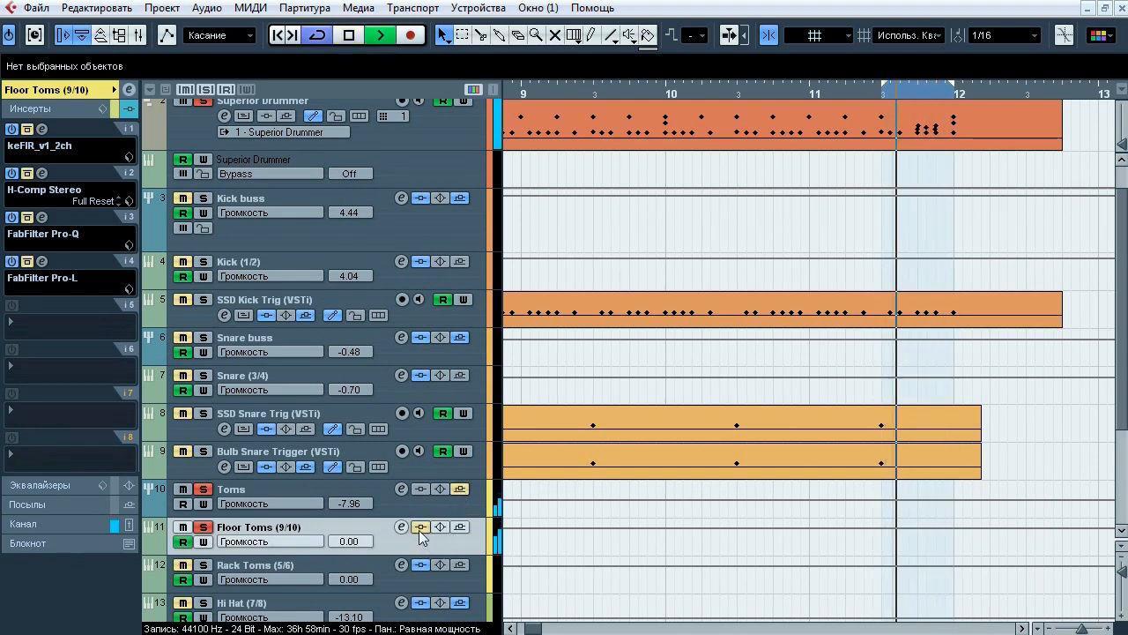
click(420, 527)
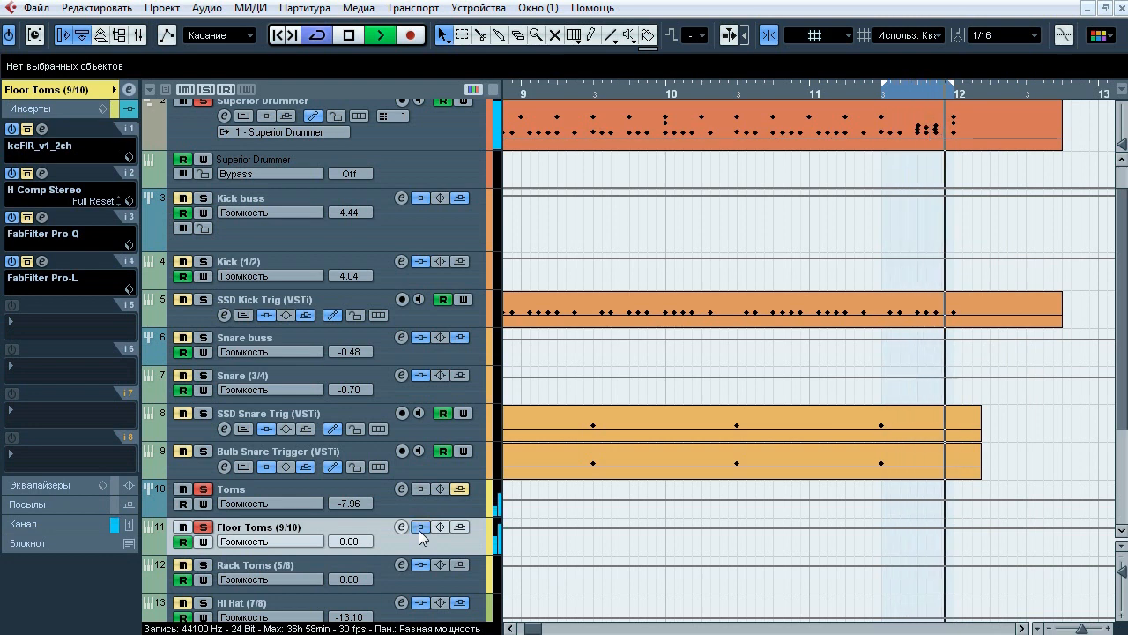
key(space)
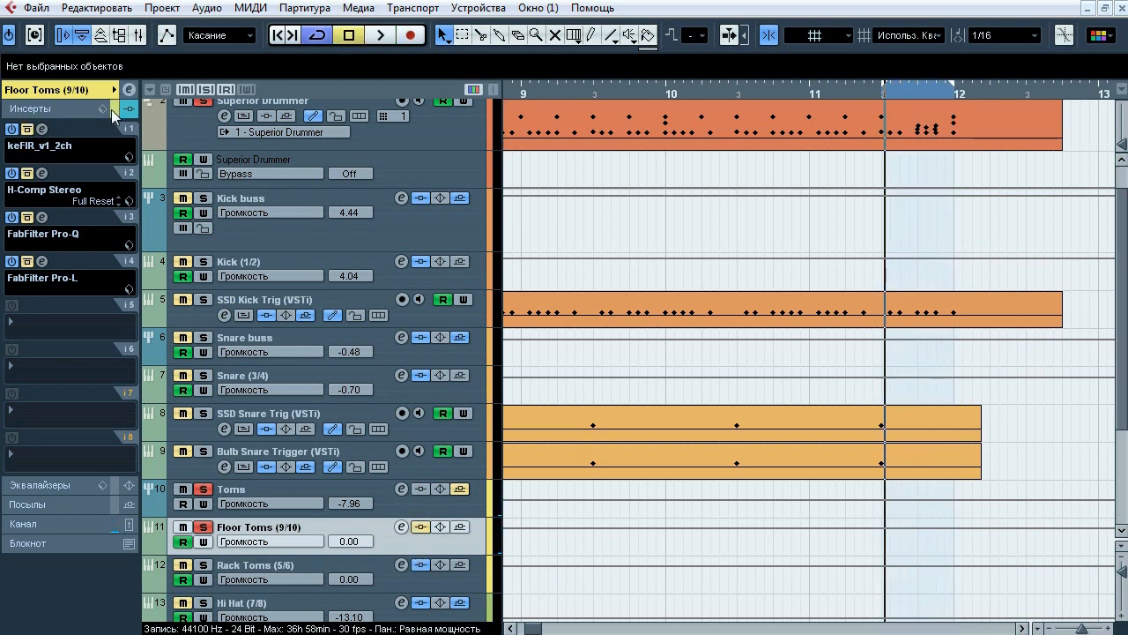
- Audition Floor Toms with the keFIR Toms Correction impulse bypassed and active, leaving it active
click(42, 129)
drag(668, 204, 644, 200)
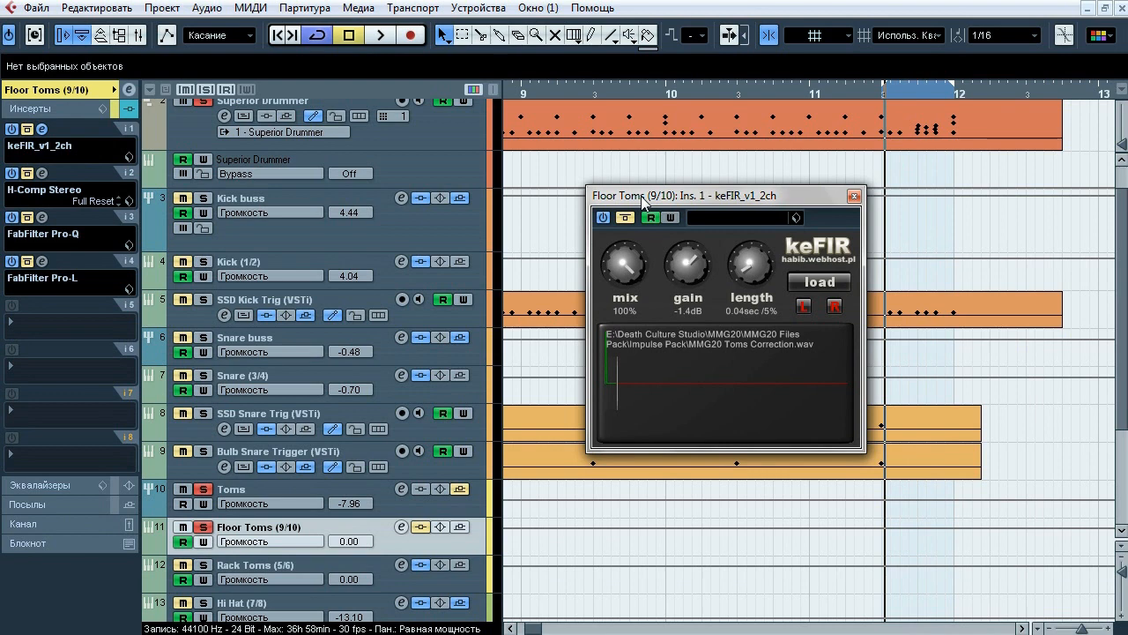
key(space)
click(624, 218)
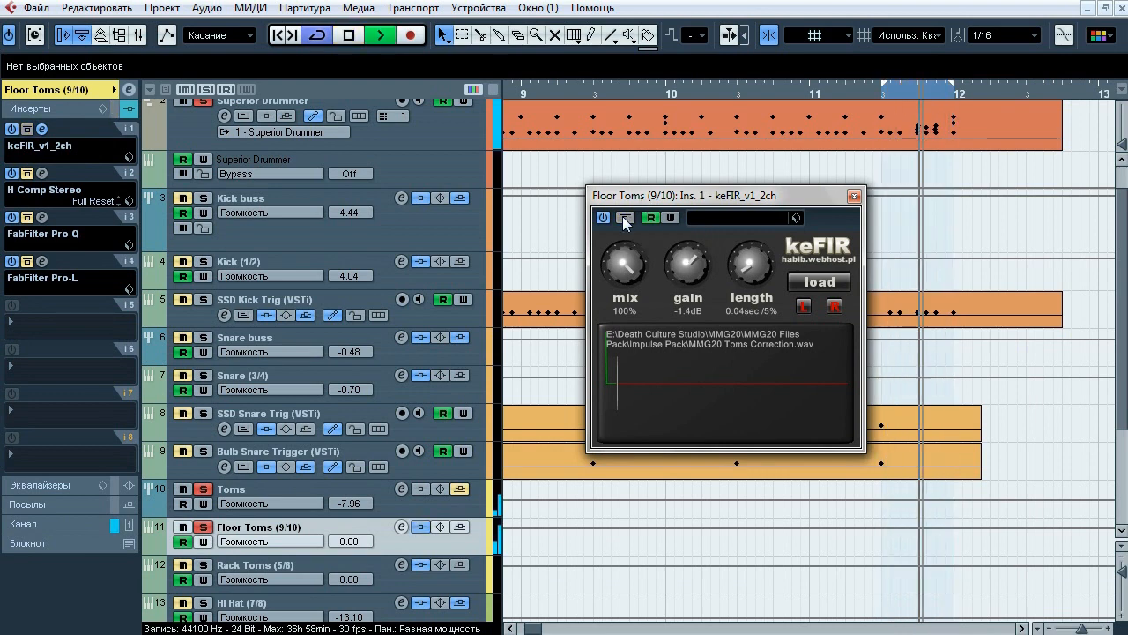
click(624, 217)
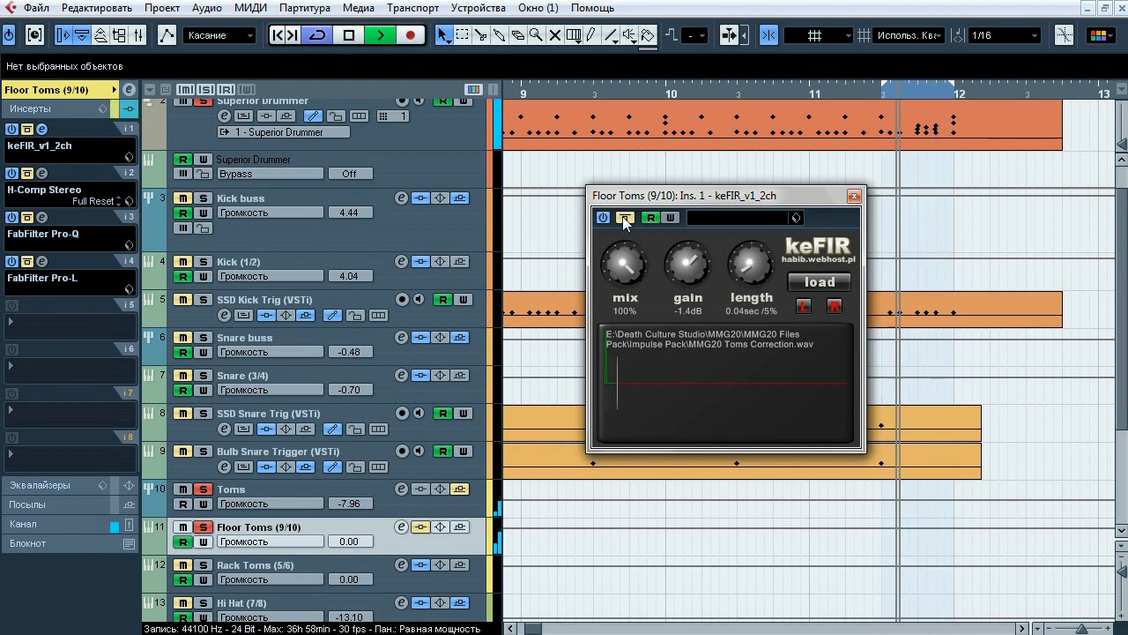
click(624, 218)
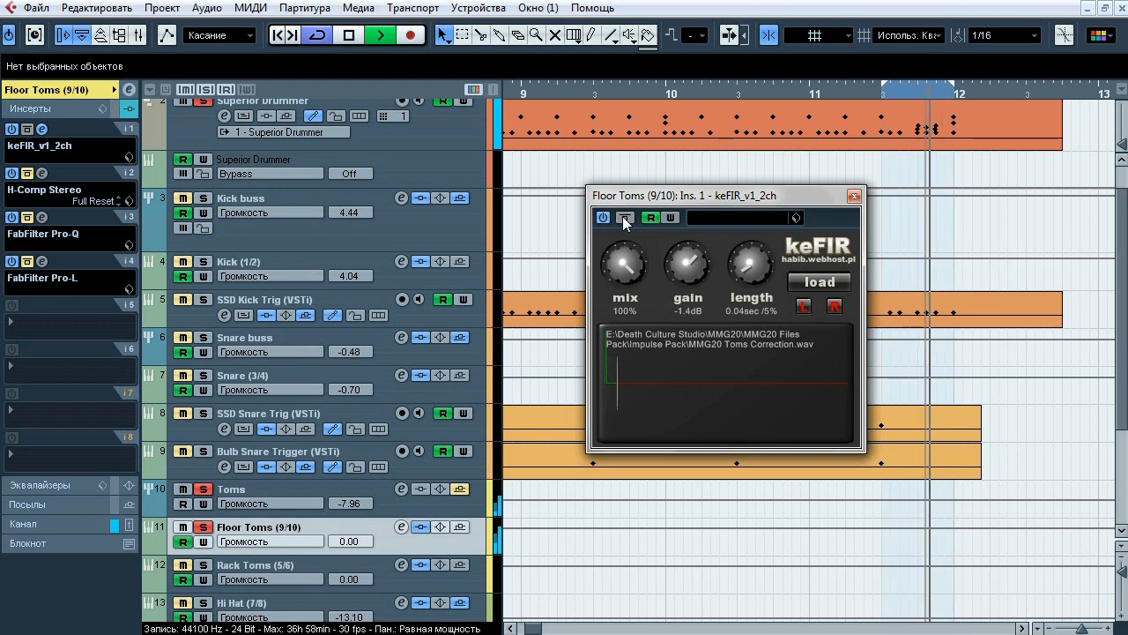
key(space)
click(42, 128)
- Review the H-Comp Stereo settings on Floor Toms and audition the low-frequency boost in Pro-Q, with both inserts re-enabled
click(41, 173)
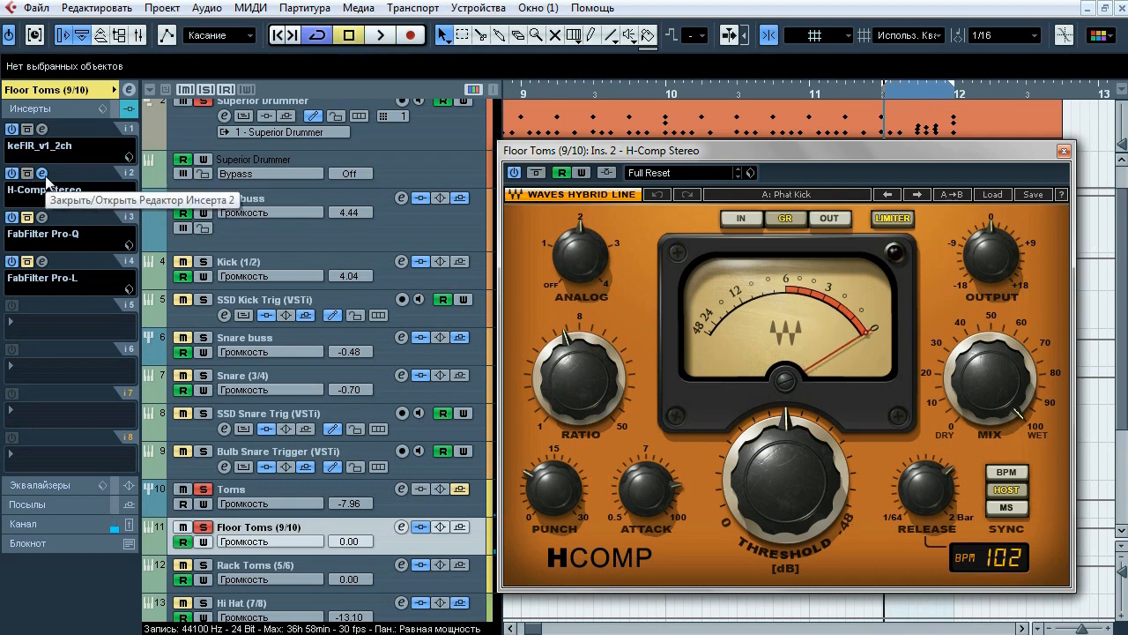
click(42, 172)
click(41, 217)
drag(356, 47, 357, 79)
key(space)
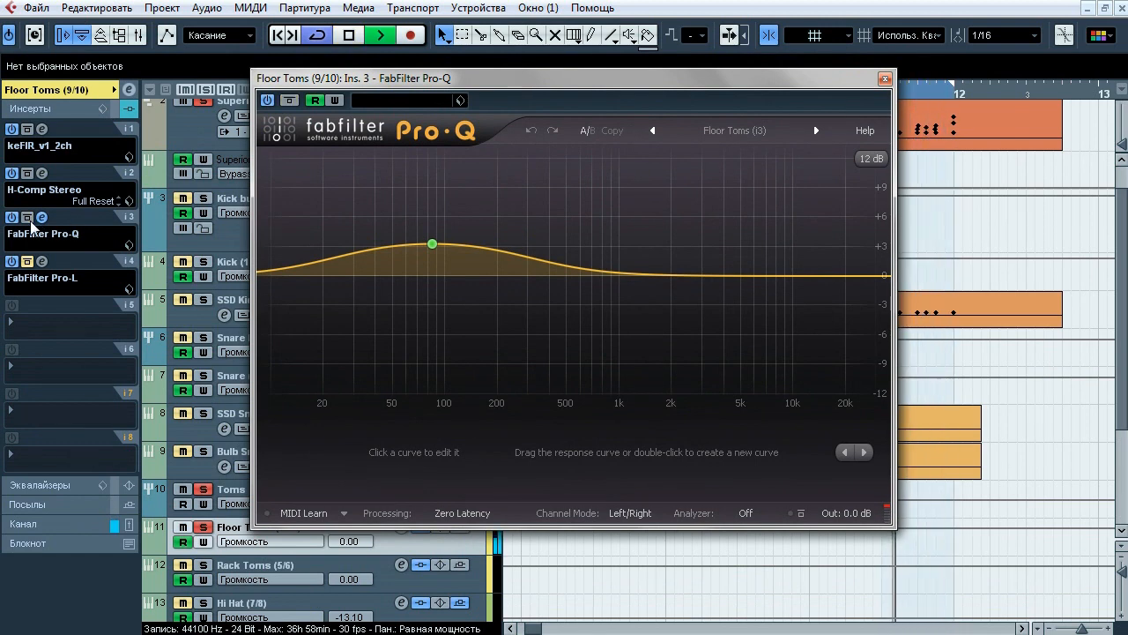
mouse_move(459, 211)
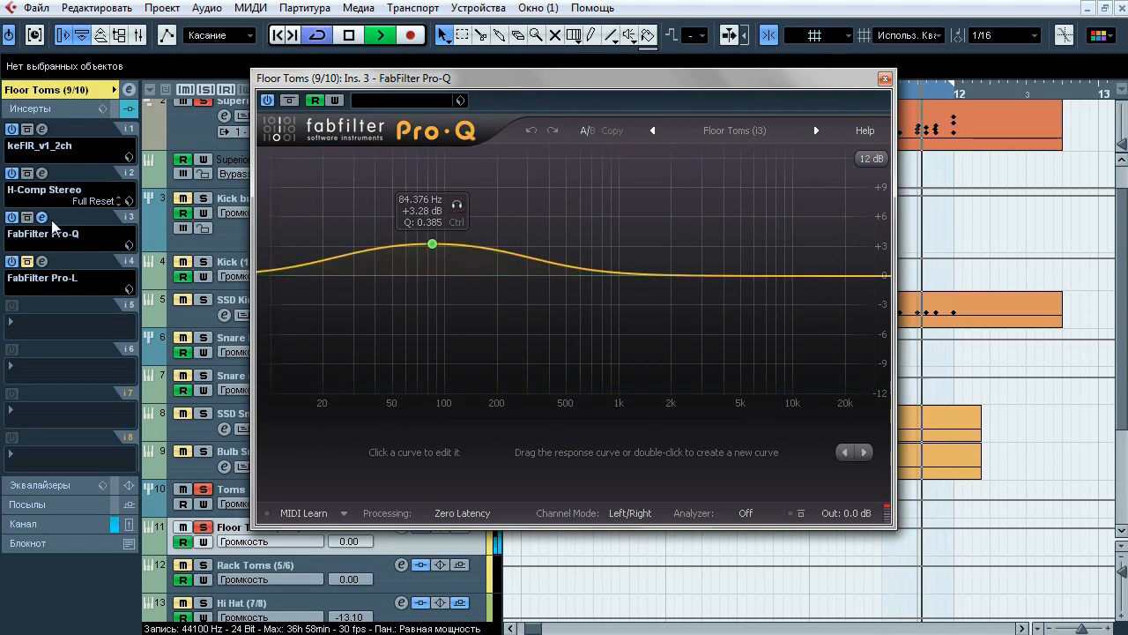
key(space)
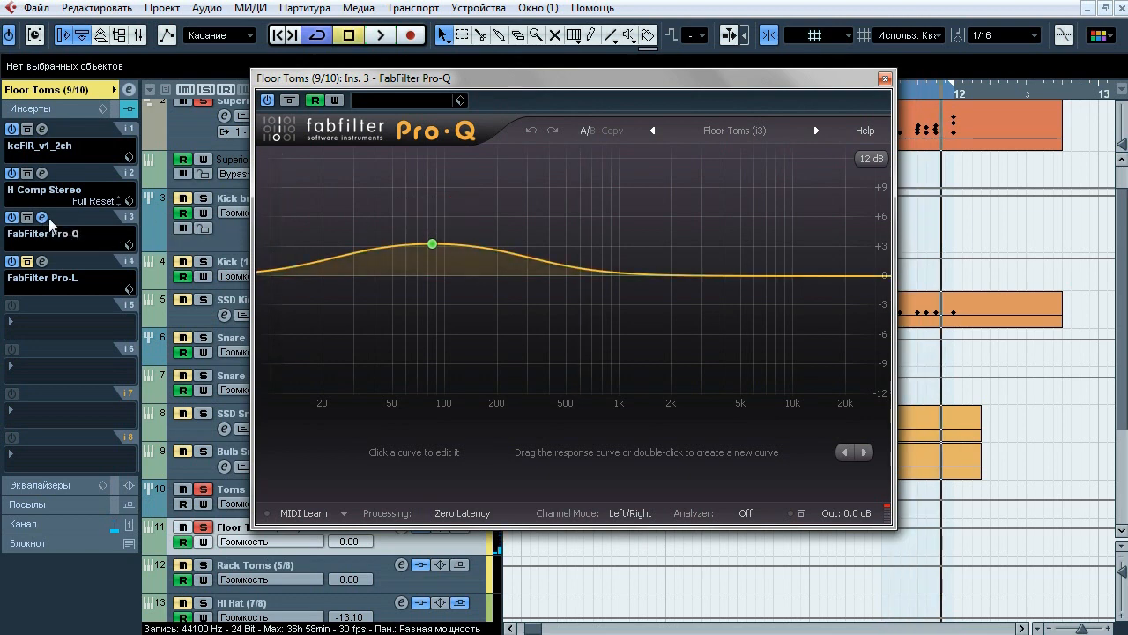
click(44, 217)
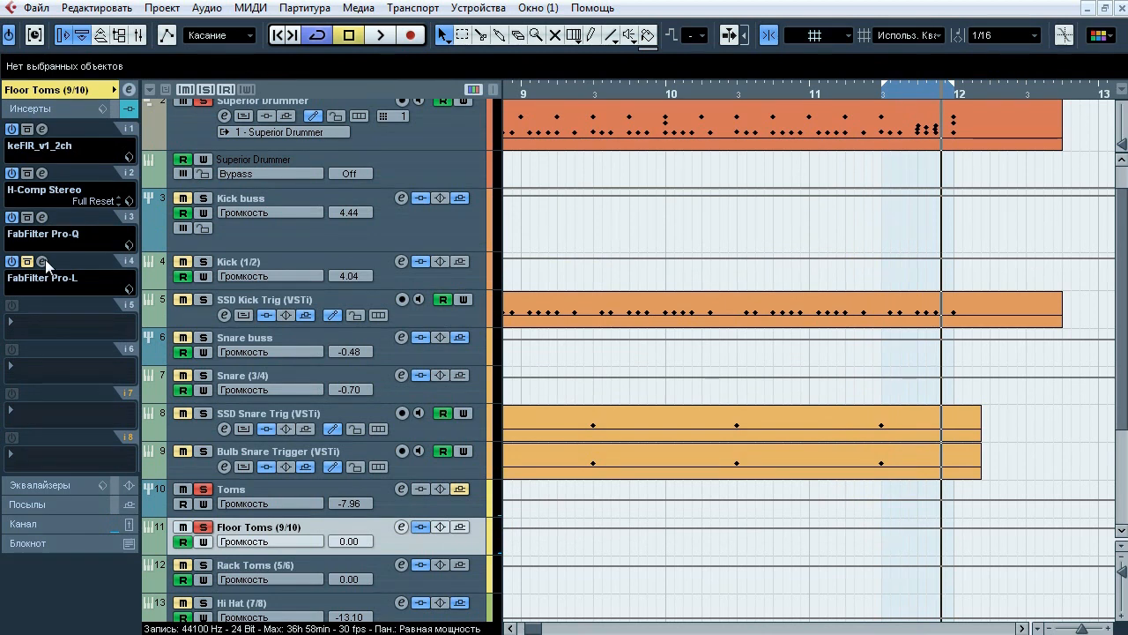
- Audition the Floor Toms fill with the Pro-L limiter bypassed and active, and close the limiter
click(43, 261)
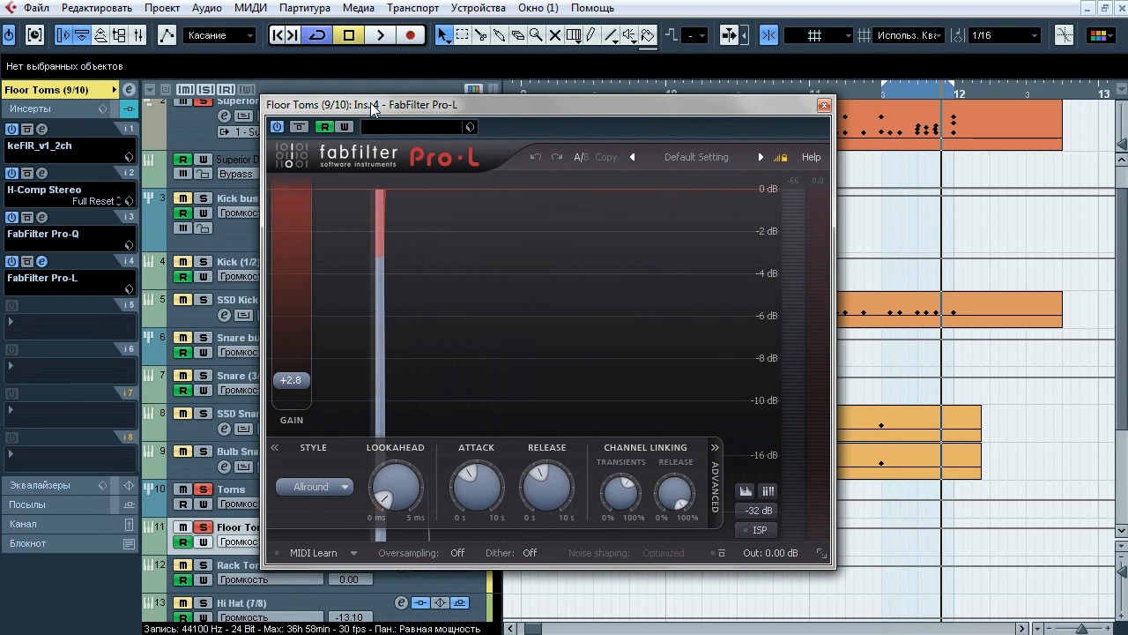
key(space)
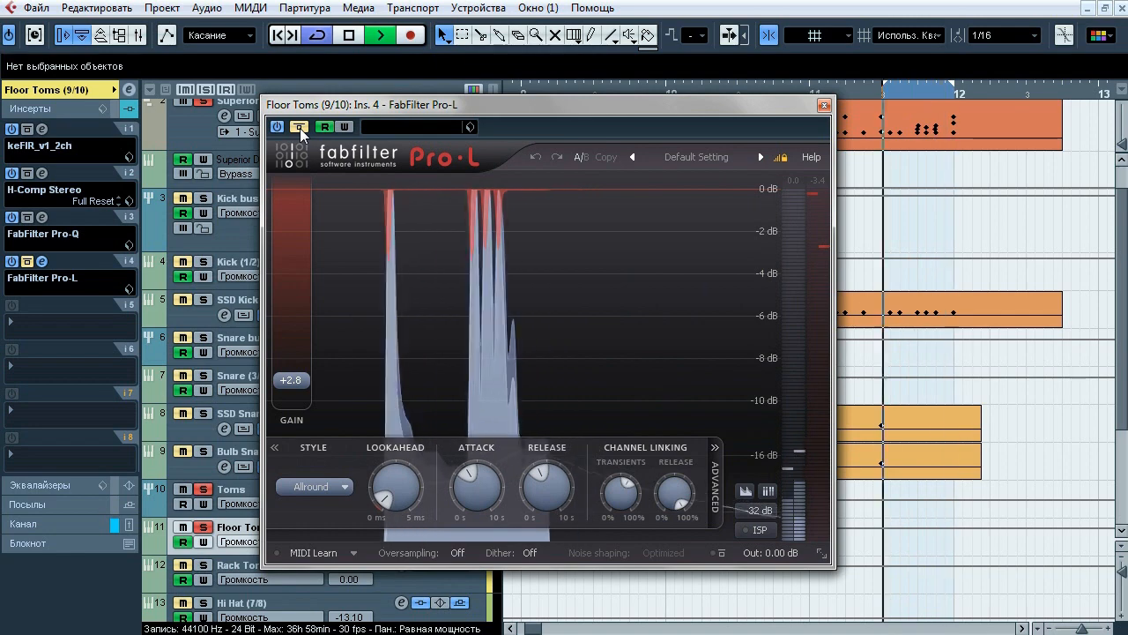
click(300, 128)
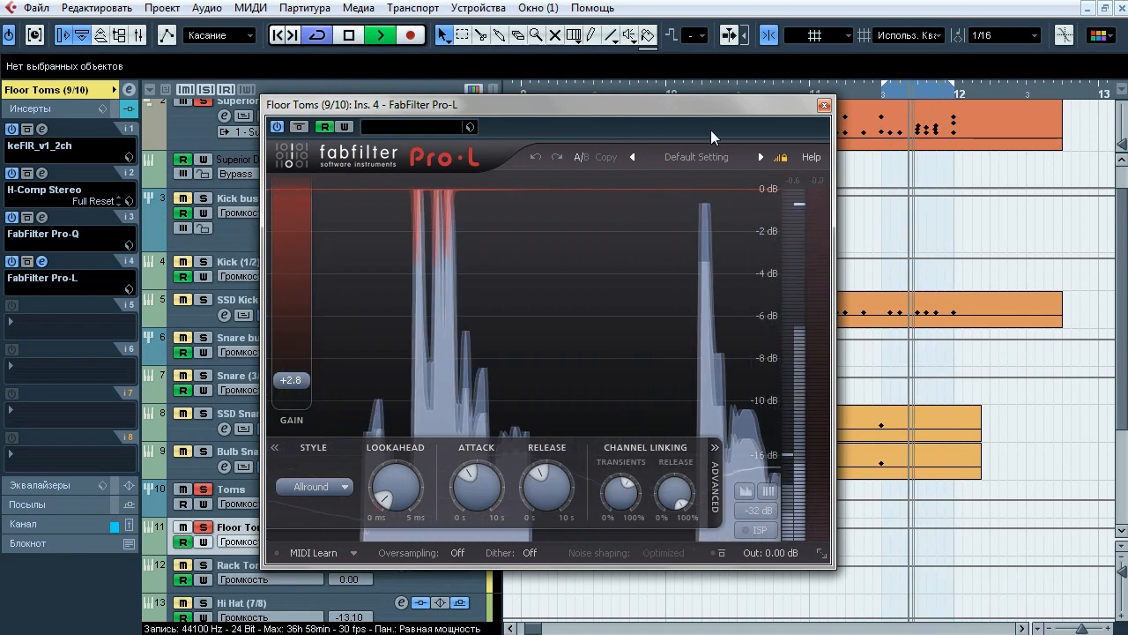
key(space)
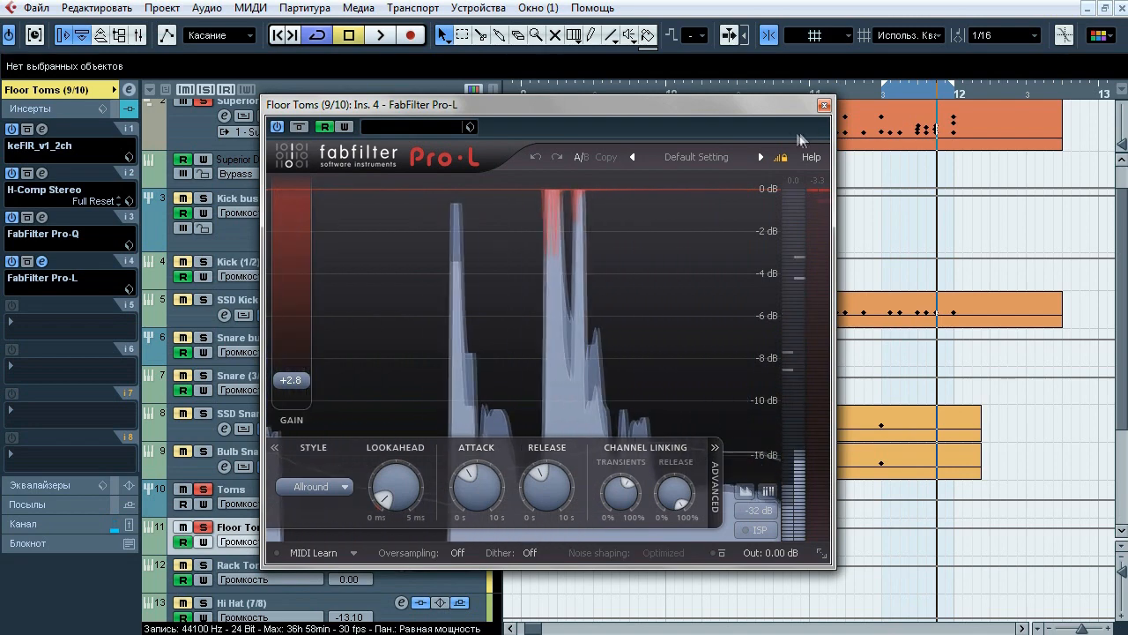
click(825, 105)
- Solo Rack Toms (5/6) instead of Floor Toms and audition its Pro-Q insert bypassed and active, inspecting the low-frequency boost band
click(210, 527)
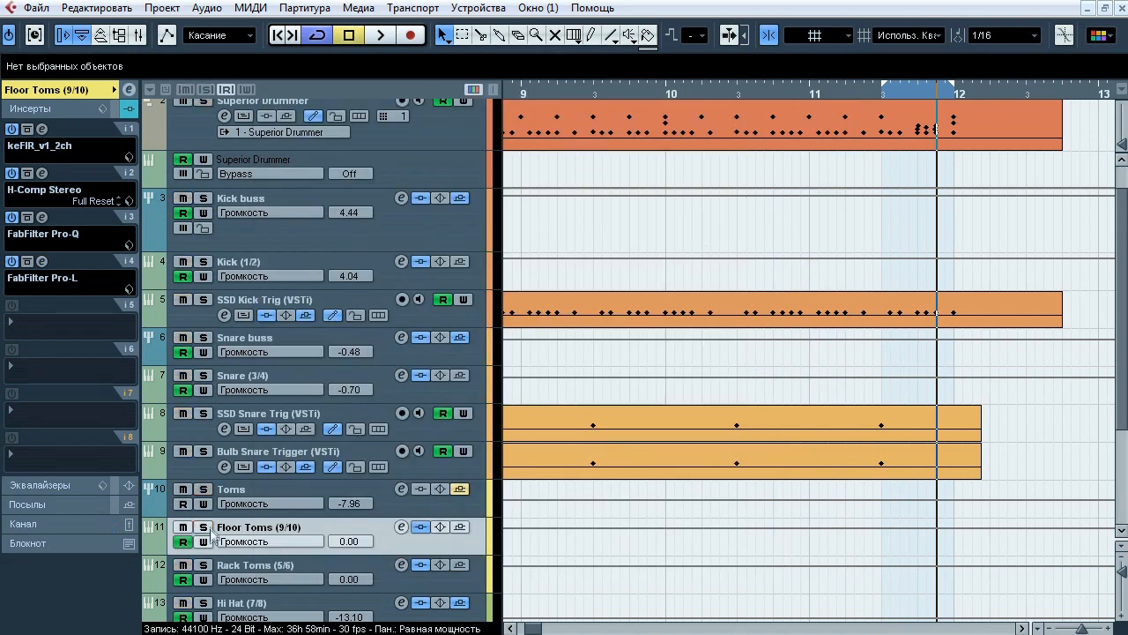
click(242, 570)
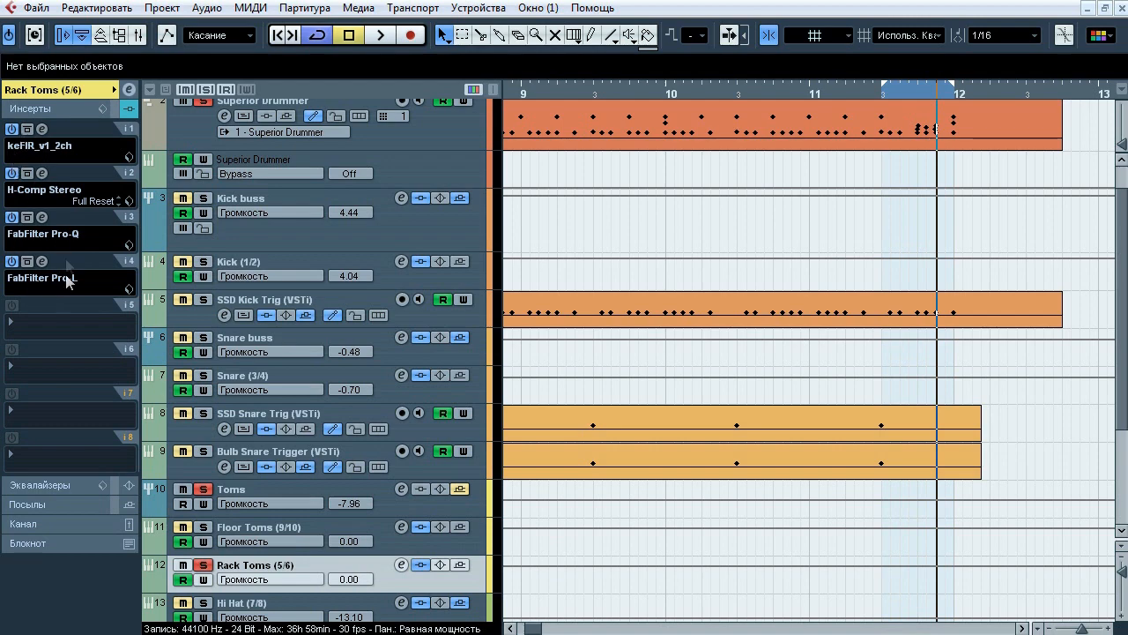
click(42, 217)
drag(382, 168, 555, 134)
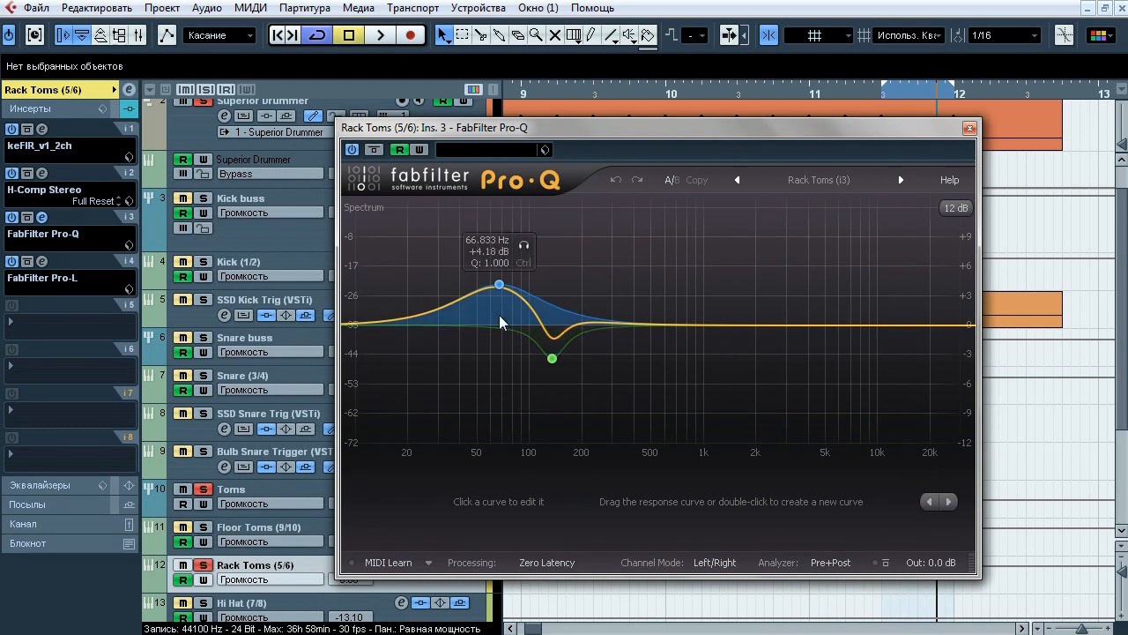
key(space)
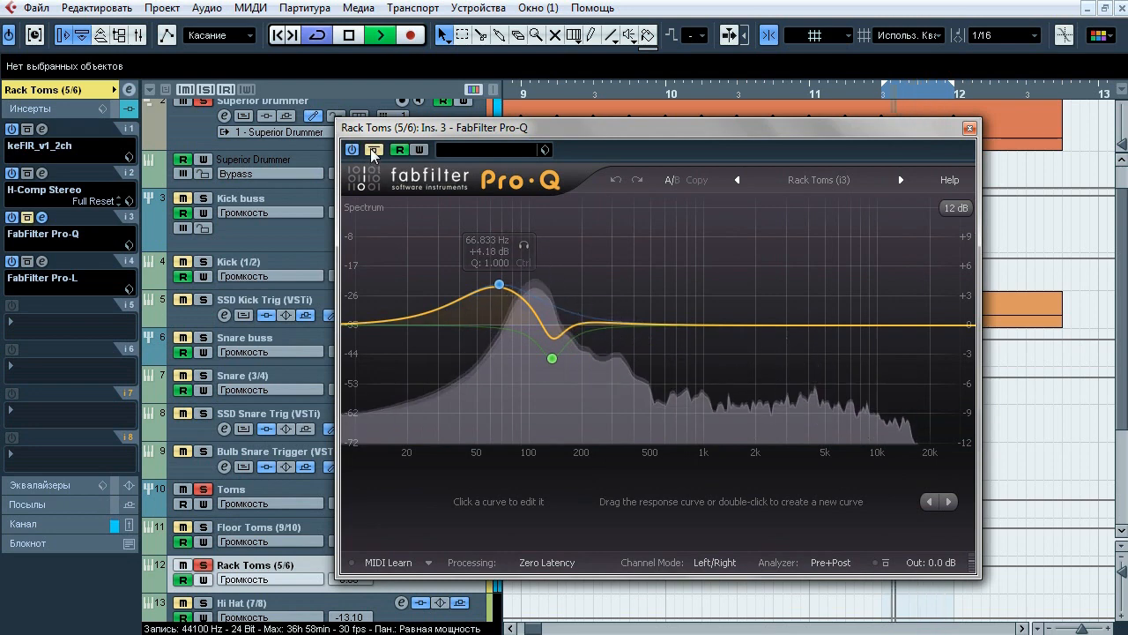
click(373, 151)
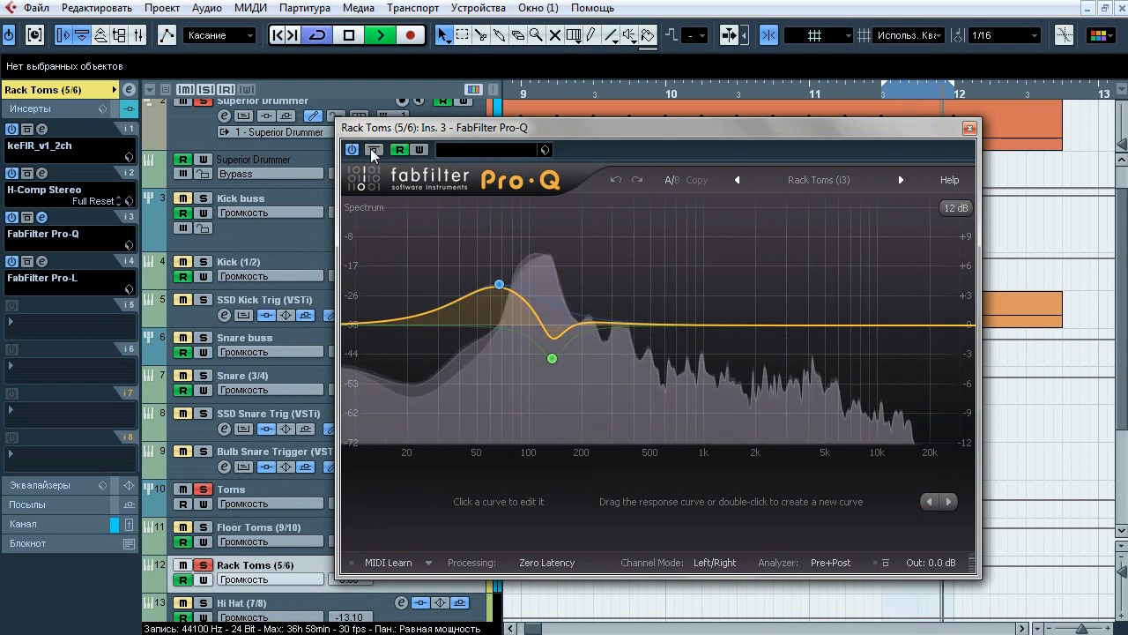
mouse_move(503, 260)
drag(524, 245, 579, 388)
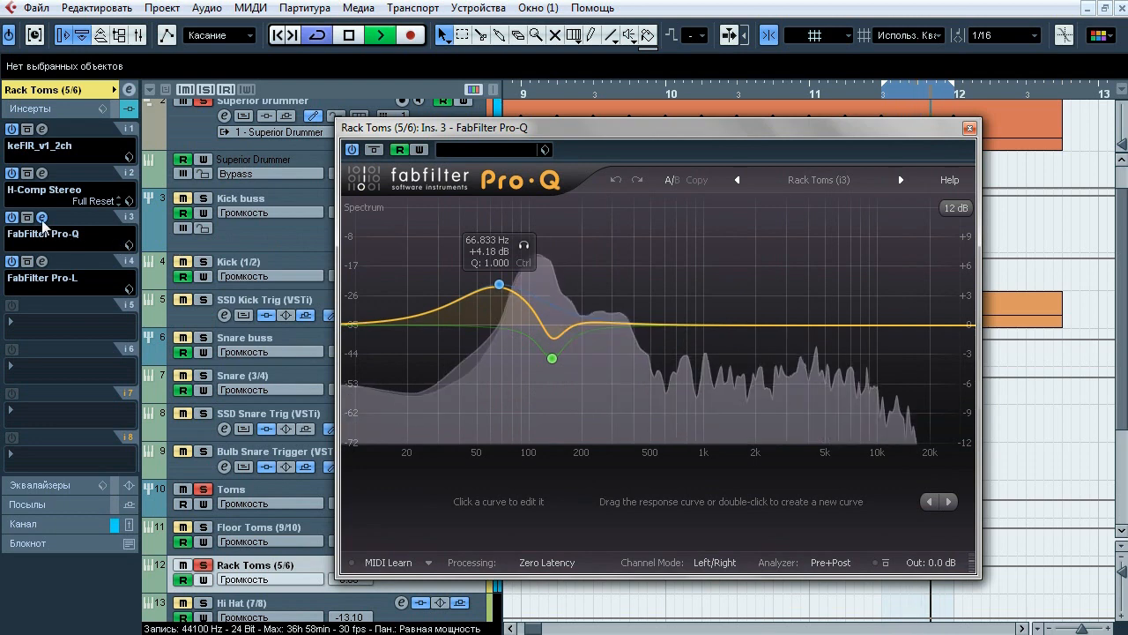
- Compare Rack Toms with its inserts bypassed and active, and audition it soloed together with Floor Toms with the Toms sends re-enabled
click(116, 109)
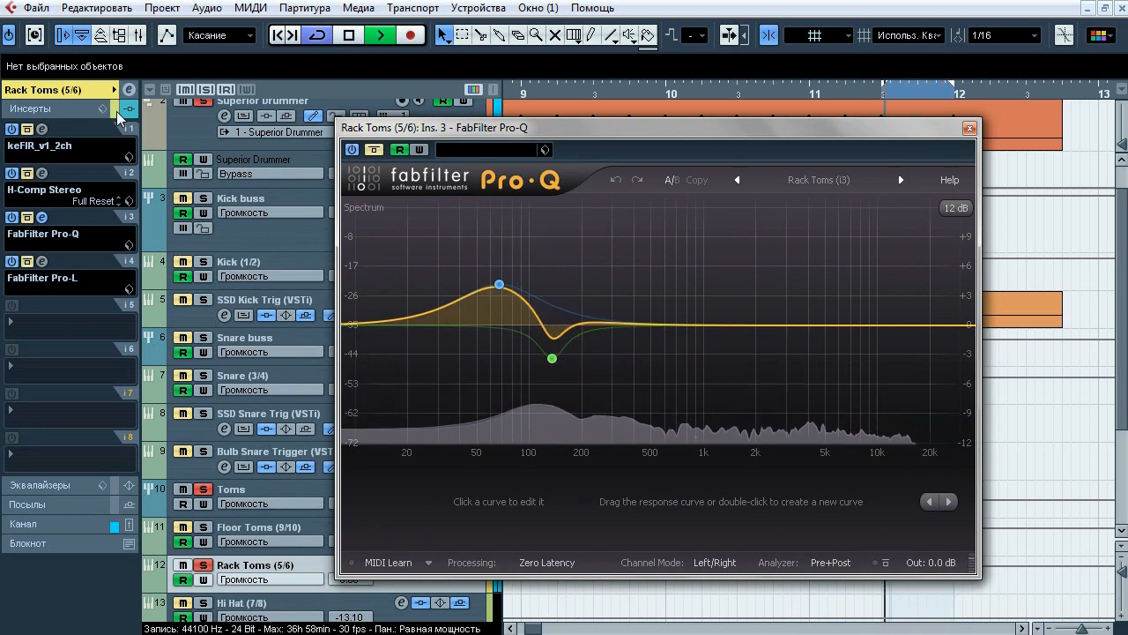
click(115, 109)
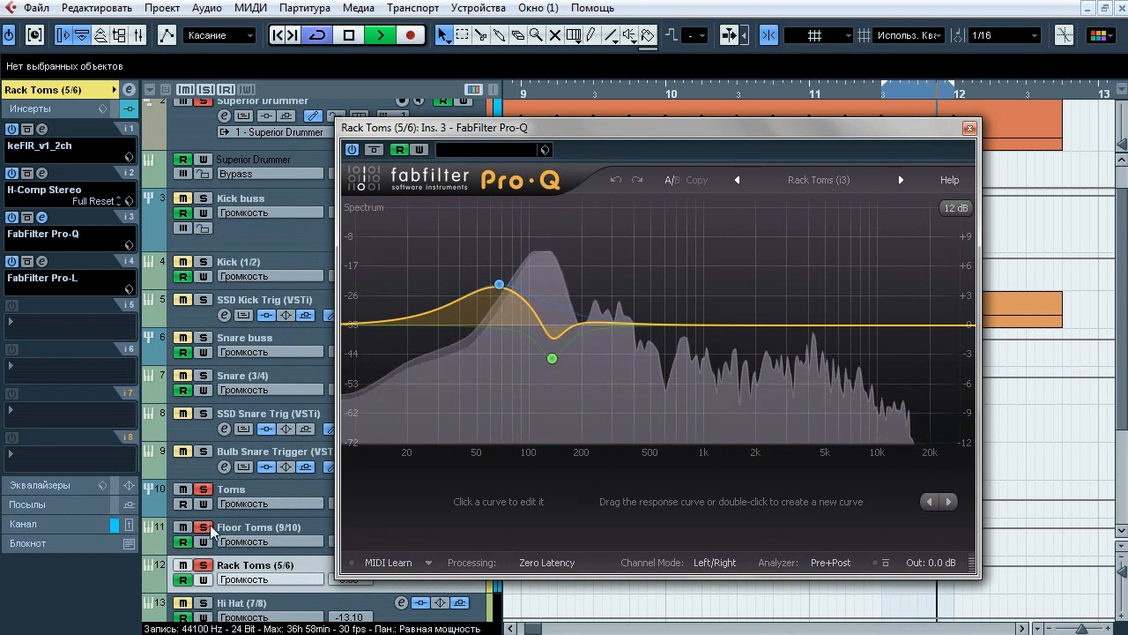
key(Escape)
click(422, 528)
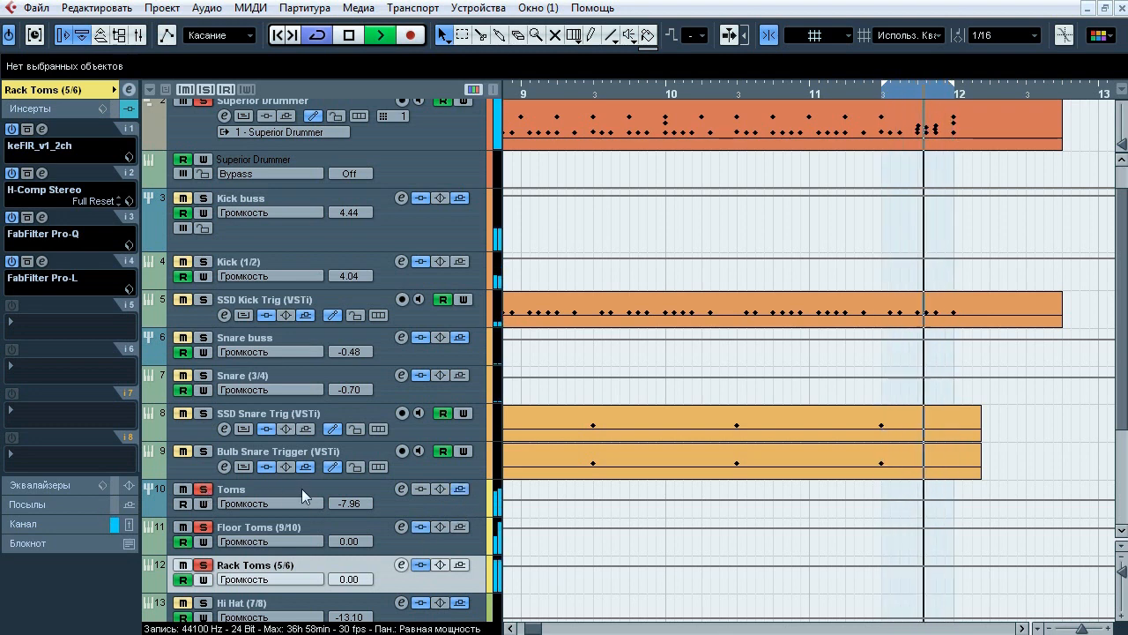
key(space)
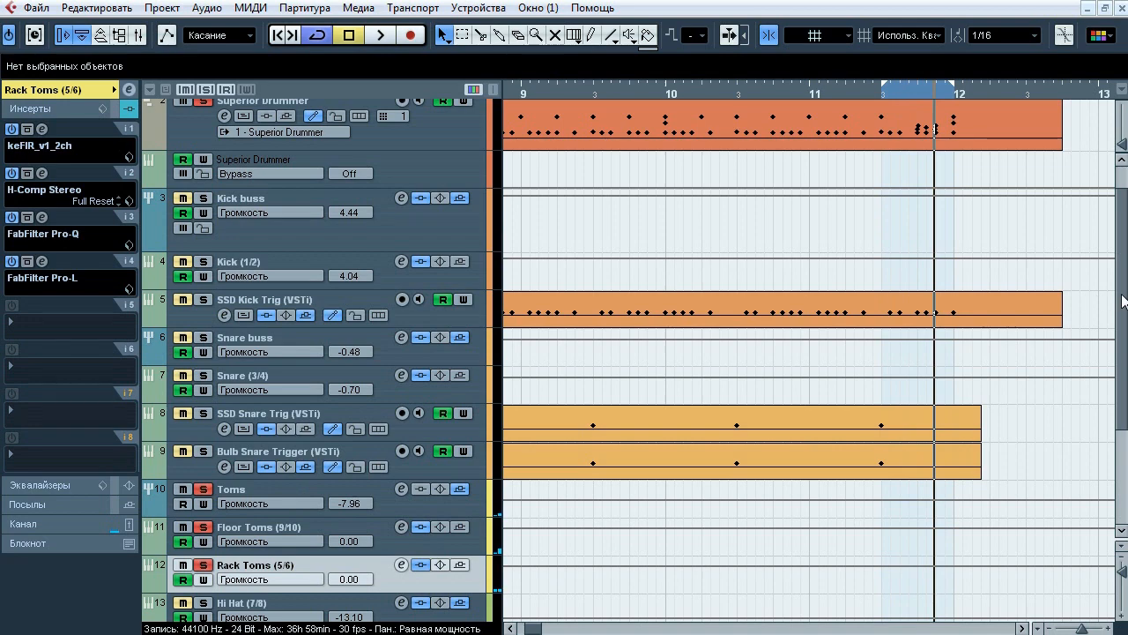
- Clear all channel solos, set the loop range from bar 4 to about three quarters through bar 7, and start playback
scroll(877, 458, down, 1)
click(511, 628)
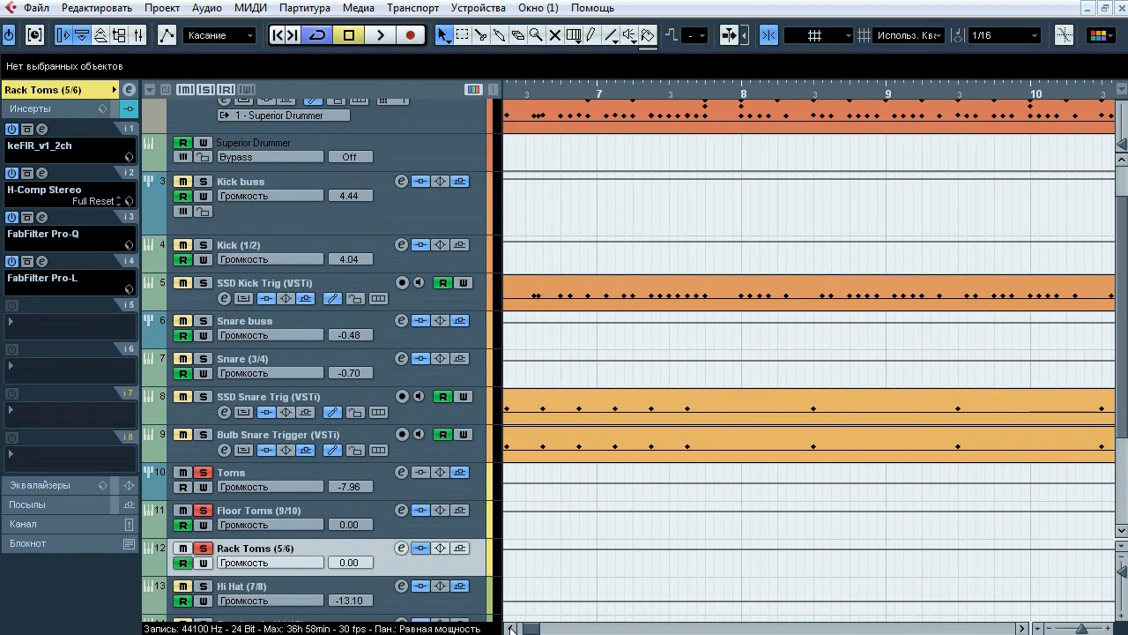
click(203, 90)
click(204, 586)
key(g)
key(g)
scroll(564, 282, up, 3)
mouse_move(518, 93)
mouse_down()
mouse_move(550, 104)
mouse_move(1055, 87)
mouse_up()
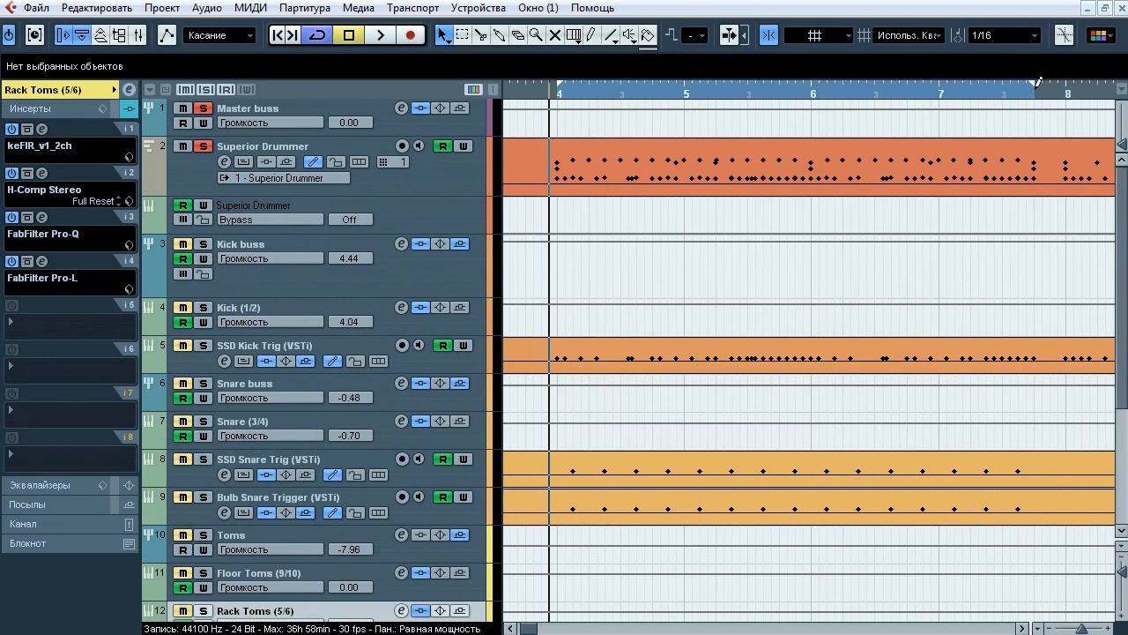
scroll(1090, 298, down, 3)
key(space)
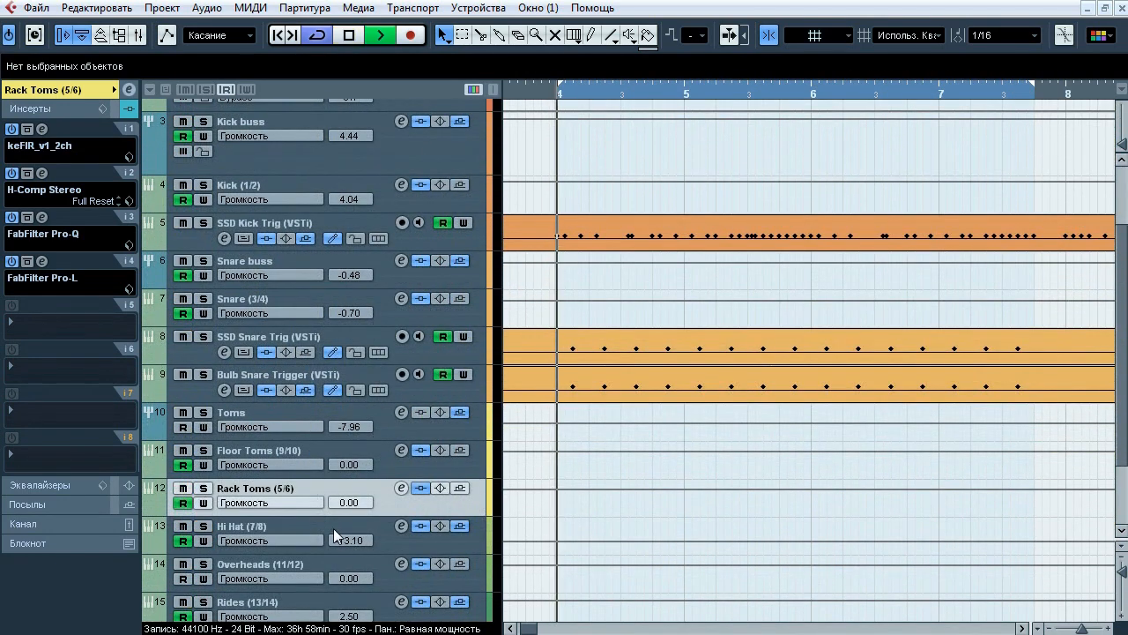
- Audition Hi Hat (7/8) soloed and in the full mix with its inserts bypassed and active, ending soloed with playback stopped
click(202, 527)
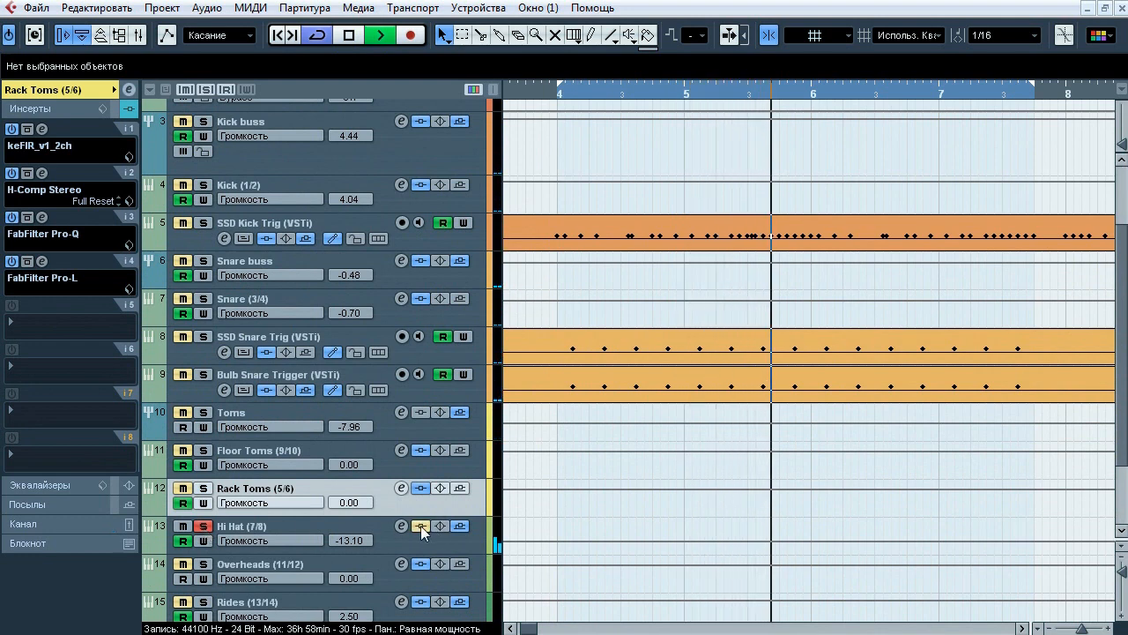
click(203, 526)
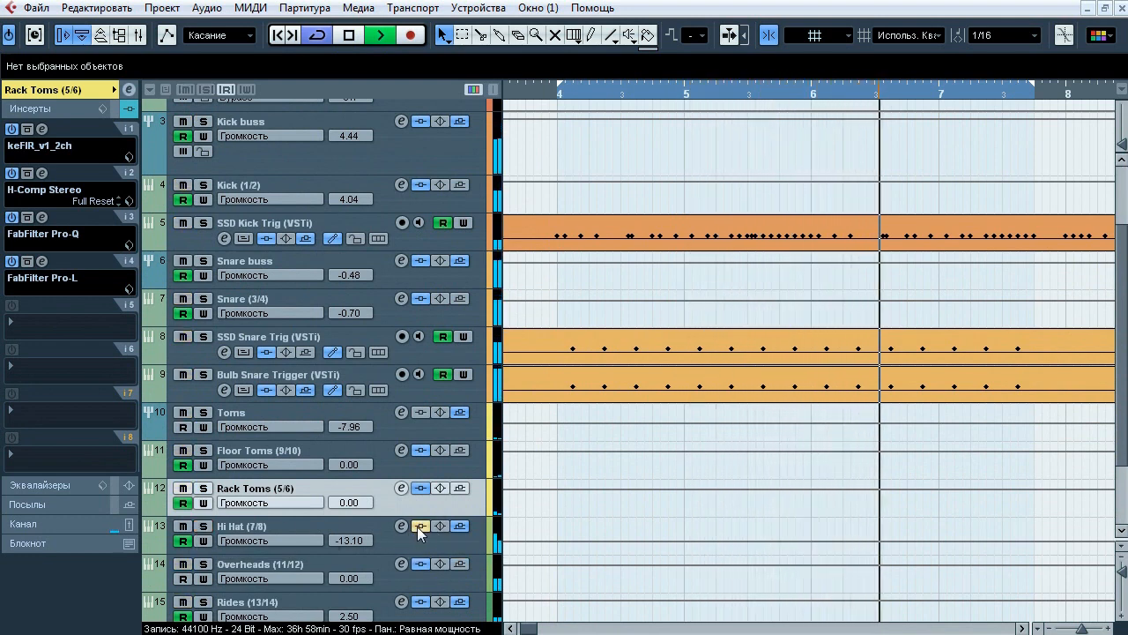
click(421, 526)
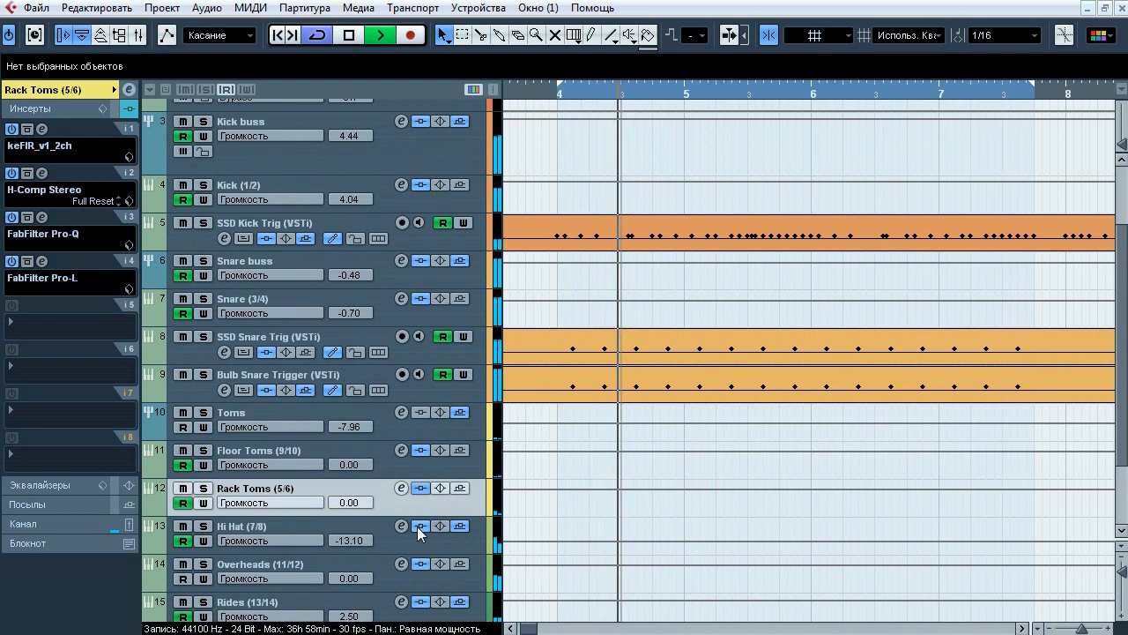
click(420, 526)
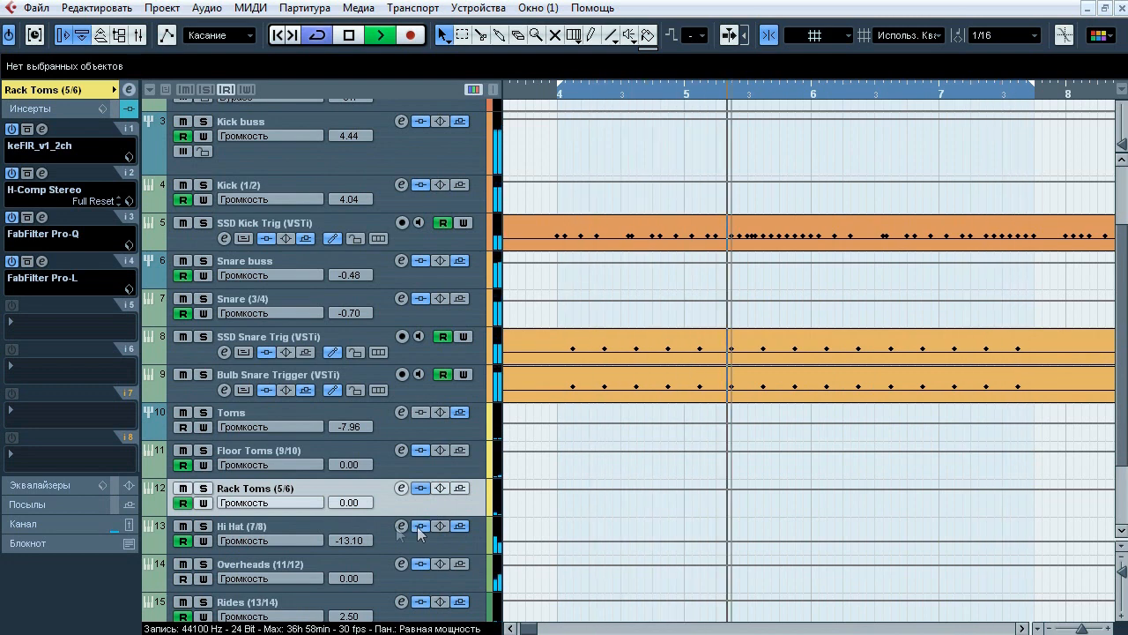
click(298, 530)
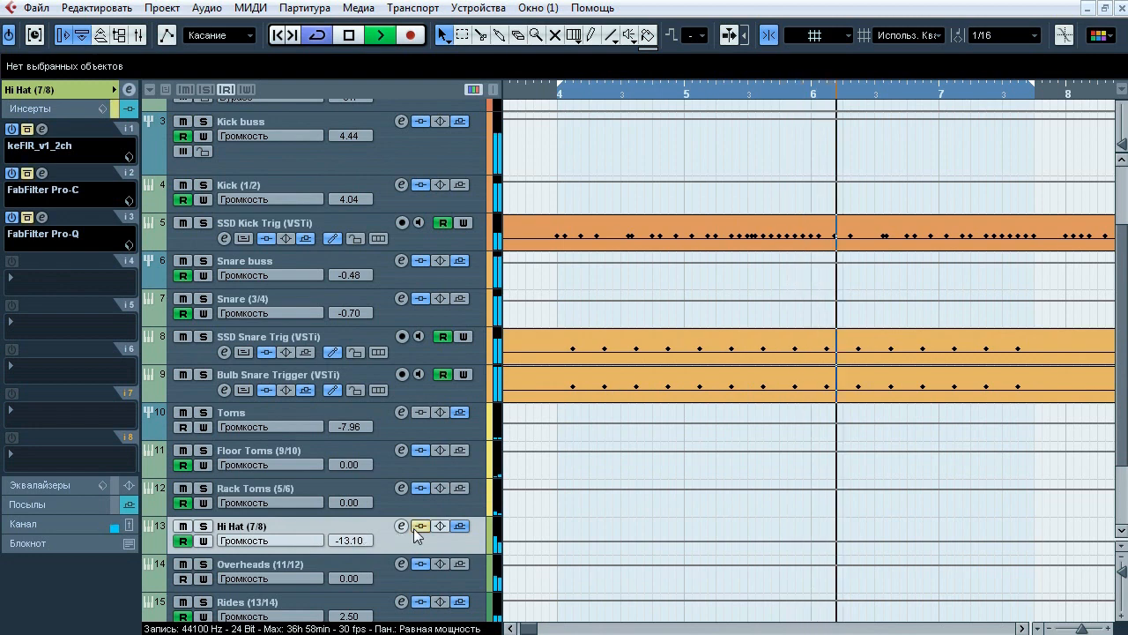
click(204, 527)
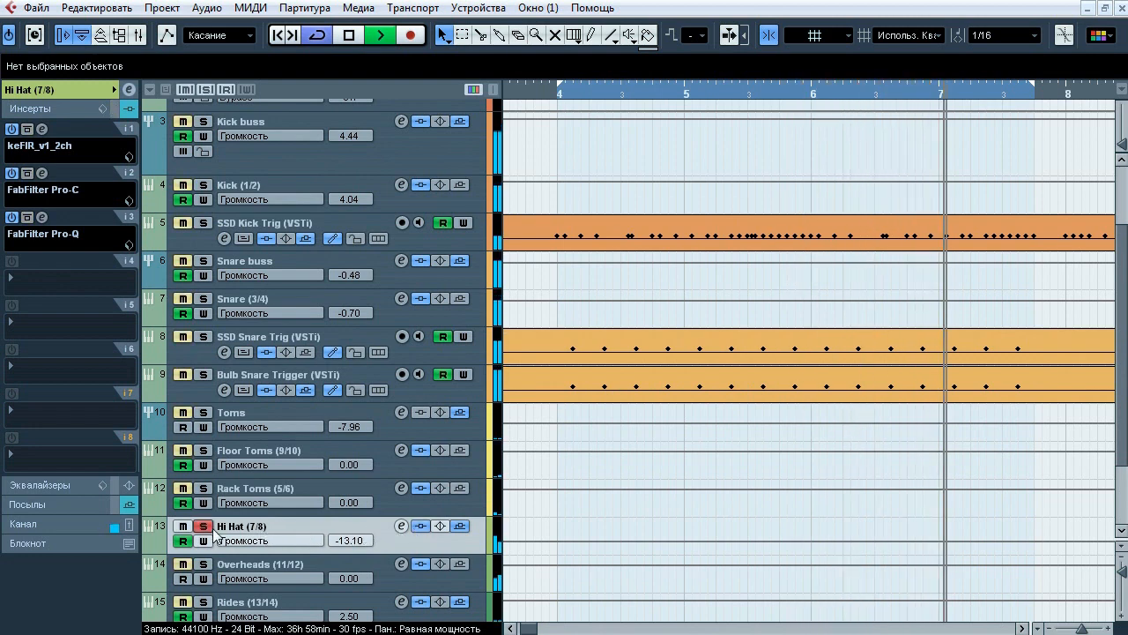
key(space)
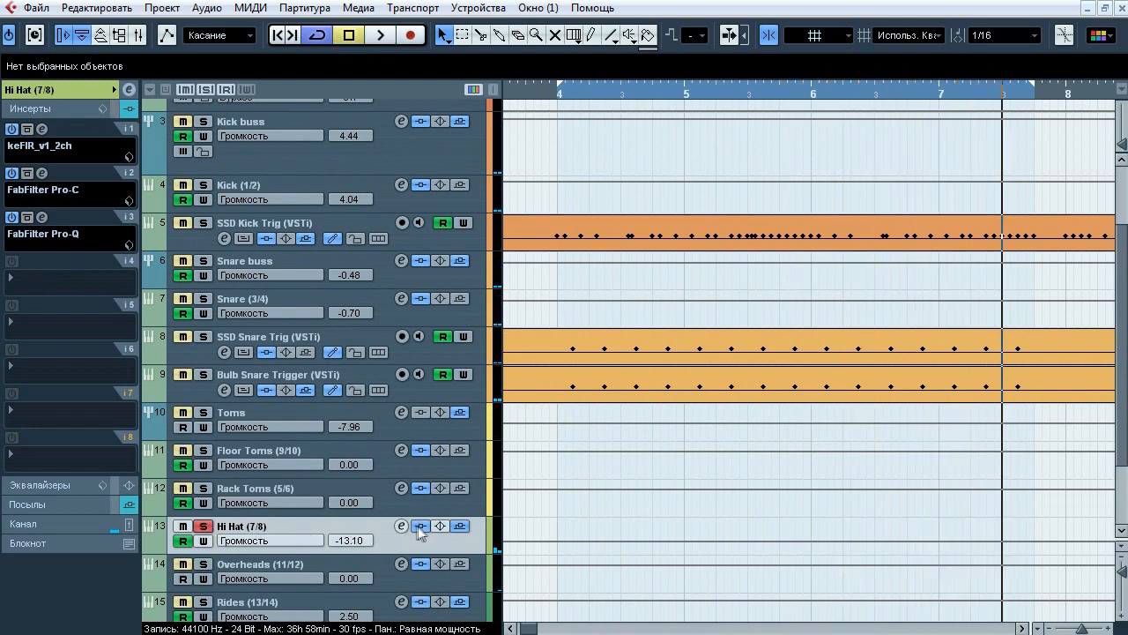
- Bypass the Hi Hat inserts and sends, audition the keFIR hi-hat correction impulse bypassed and active, and close it
click(419, 525)
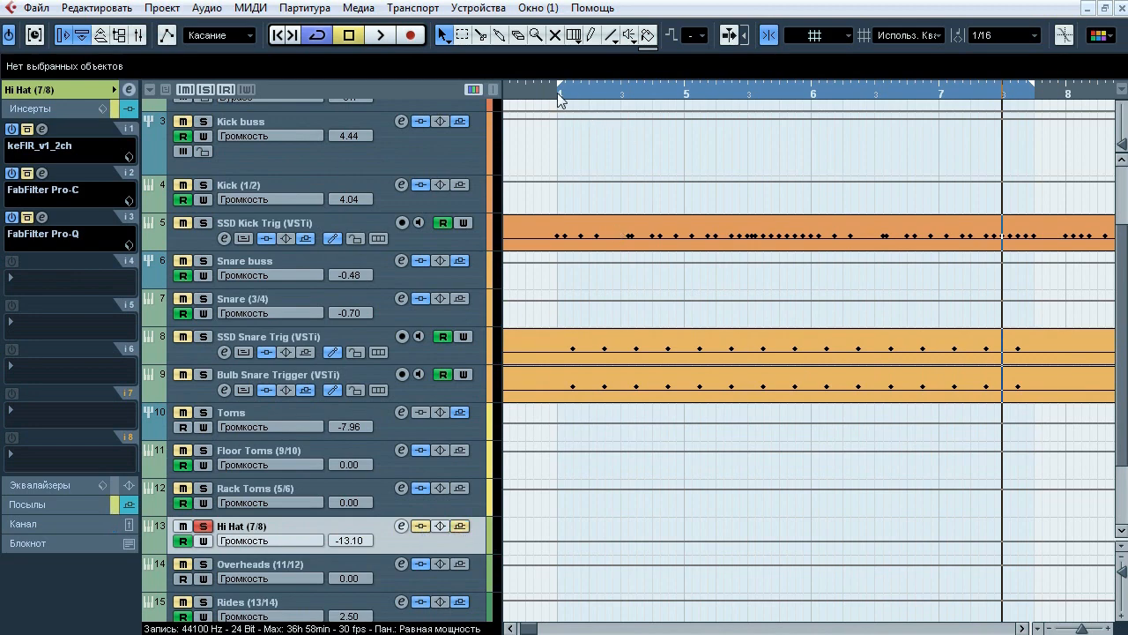
click(43, 130)
drag(252, 206, 435, 189)
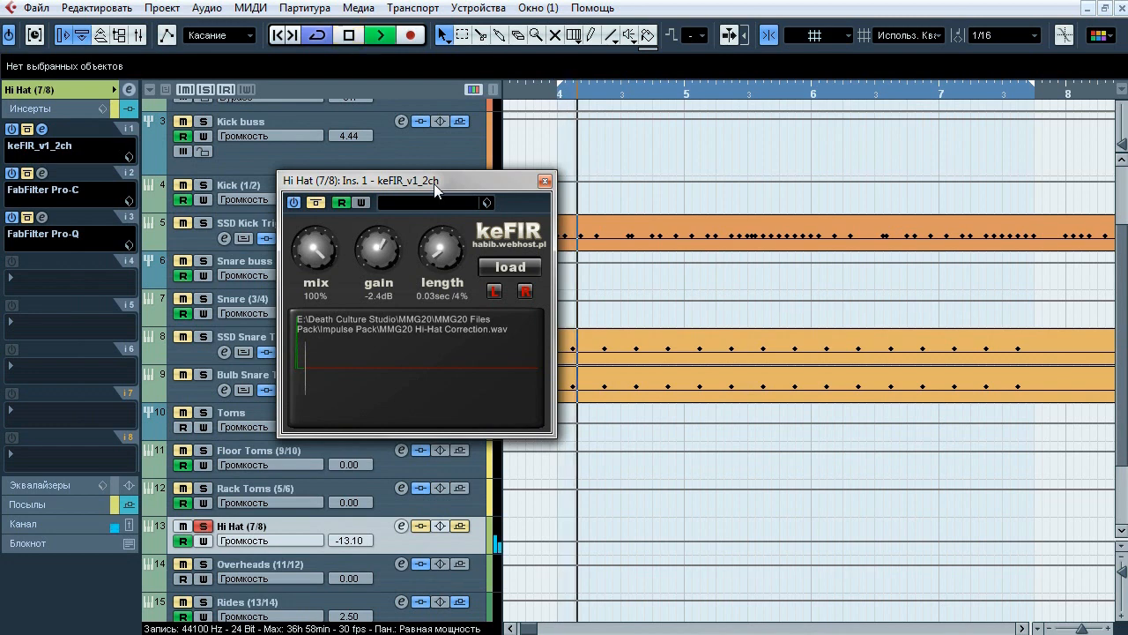
click(319, 203)
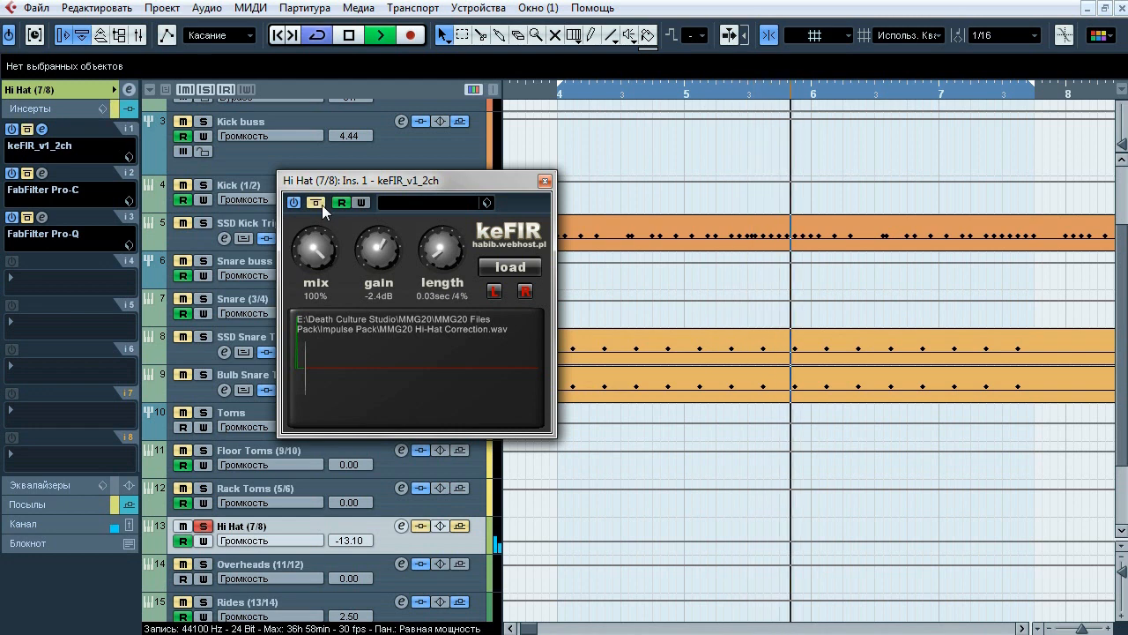
click(319, 204)
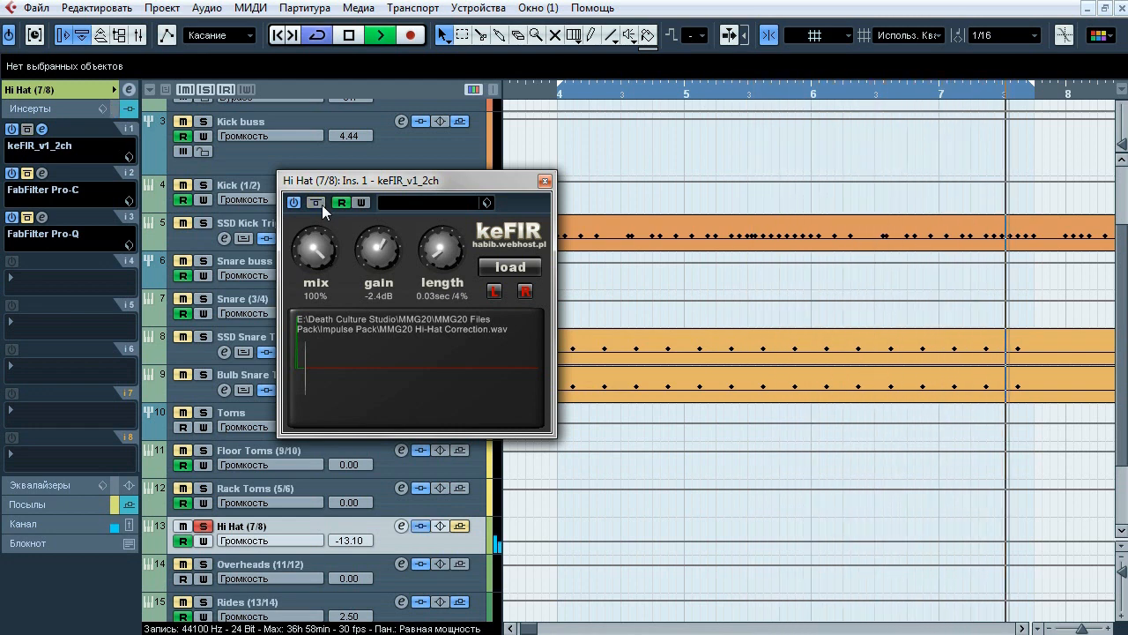
key(space)
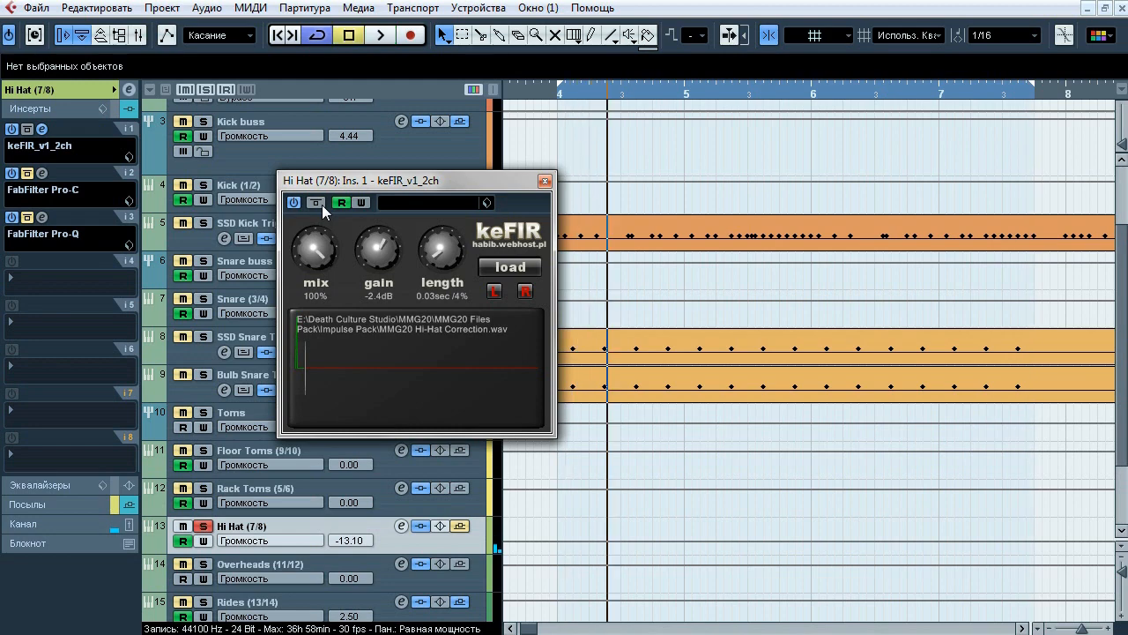
click(46, 127)
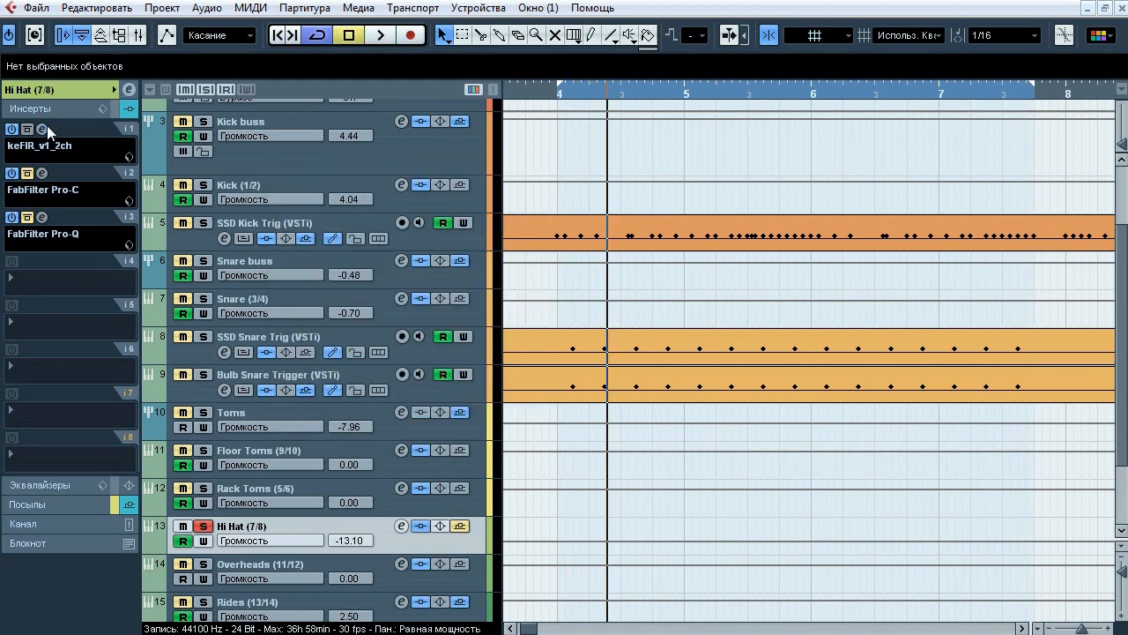
- Audition the Hi Hat's Pro-C compressor repeatedly bypassed and active during playback, leave it active, and close it
click(44, 172)
drag(445, 24, 390, 112)
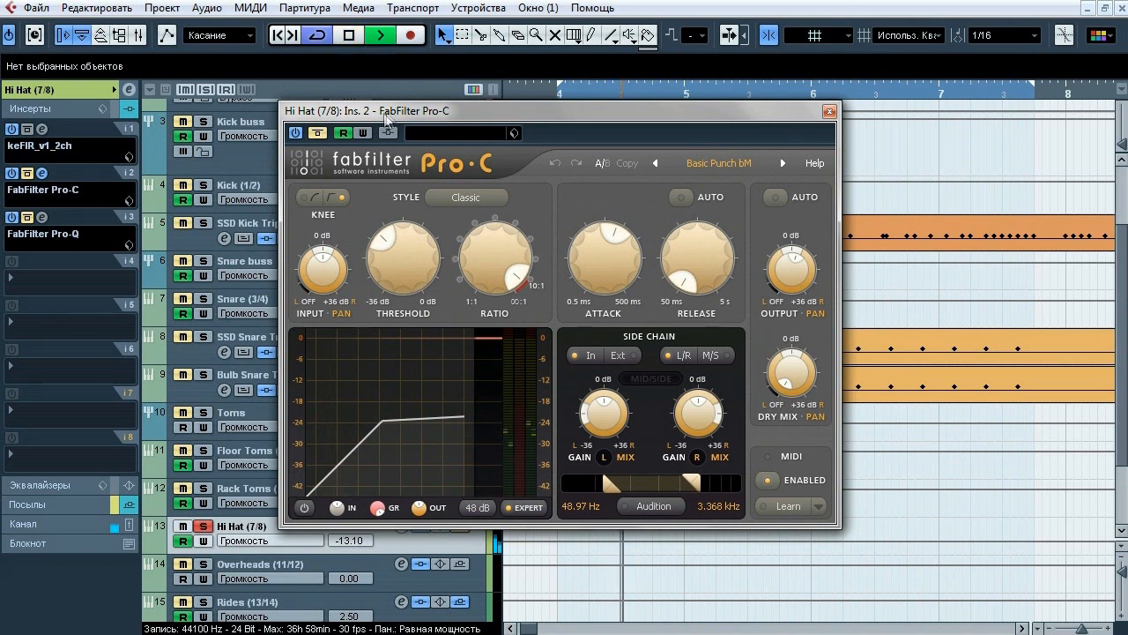
click(318, 134)
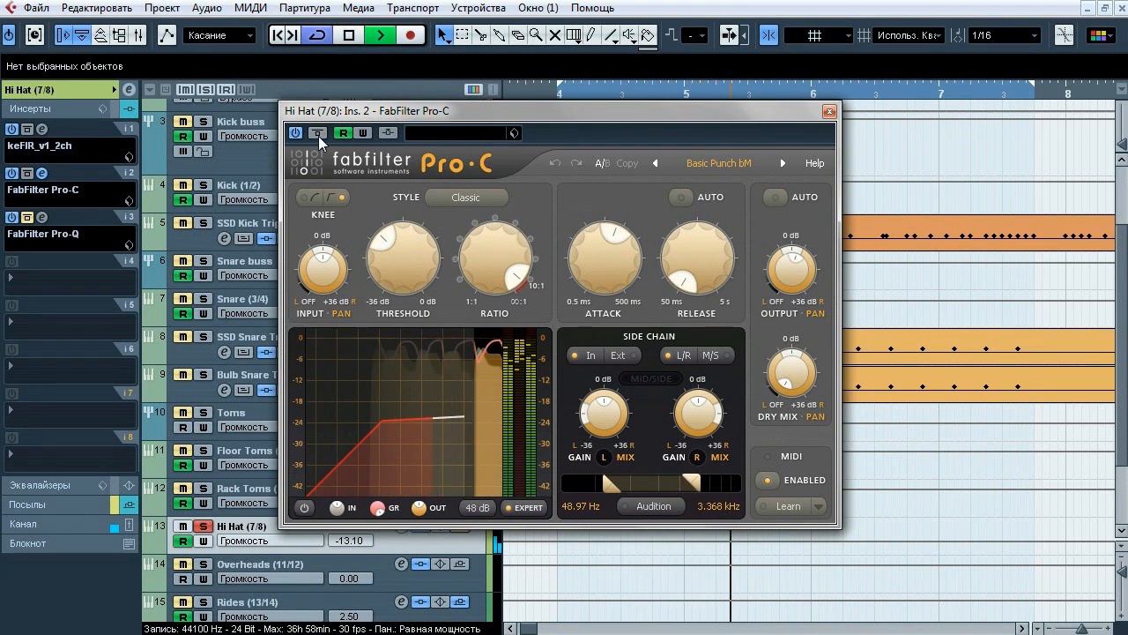
click(318, 133)
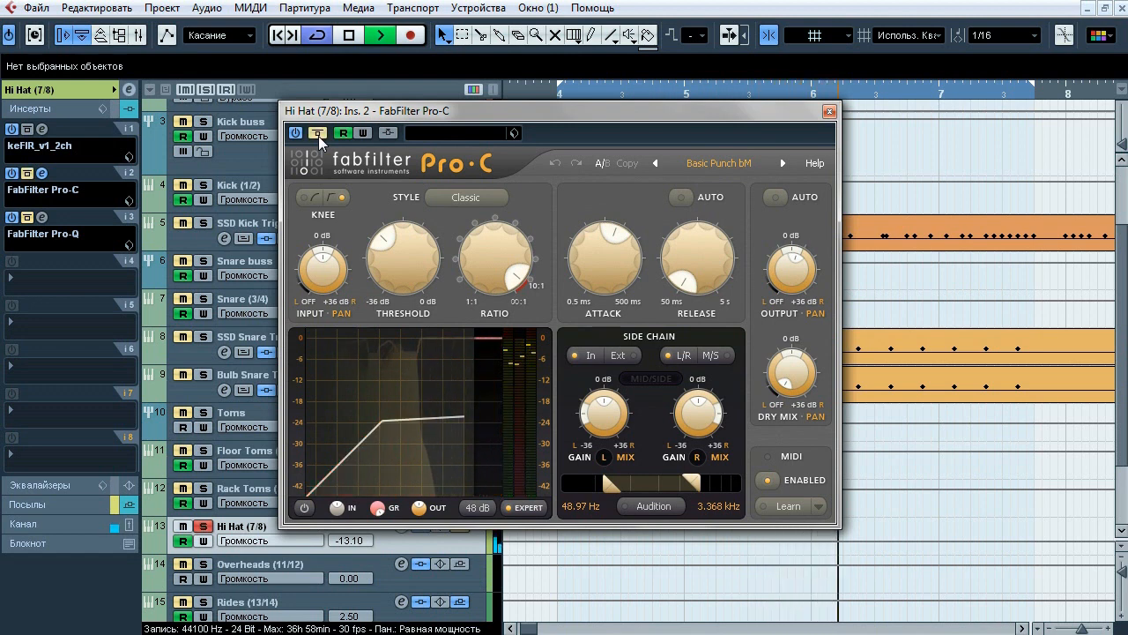
click(318, 134)
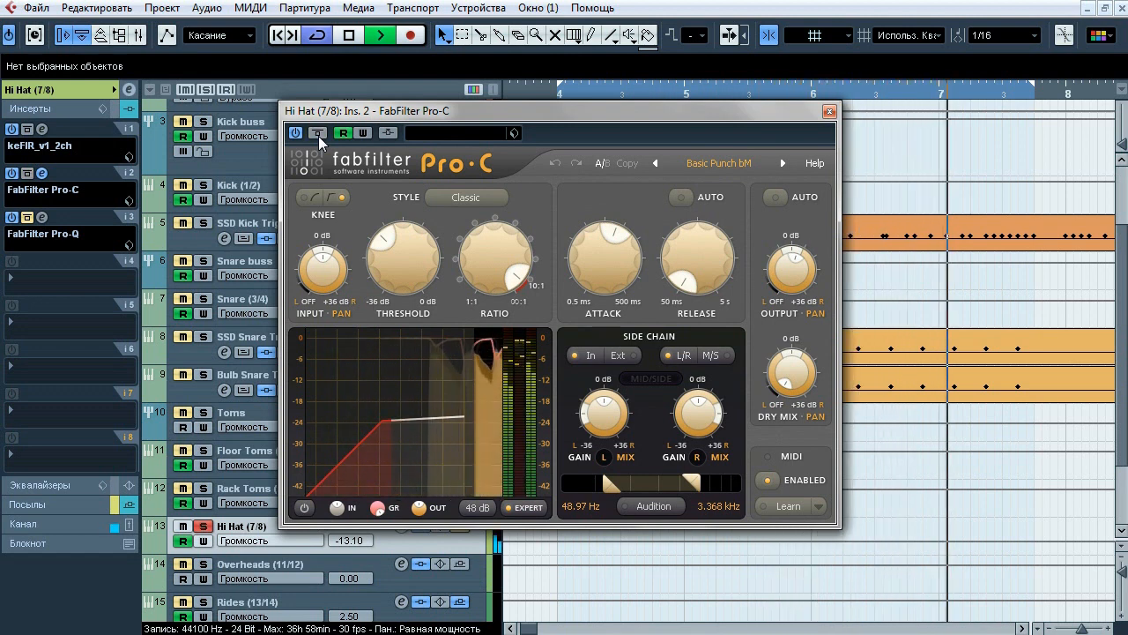
click(318, 134)
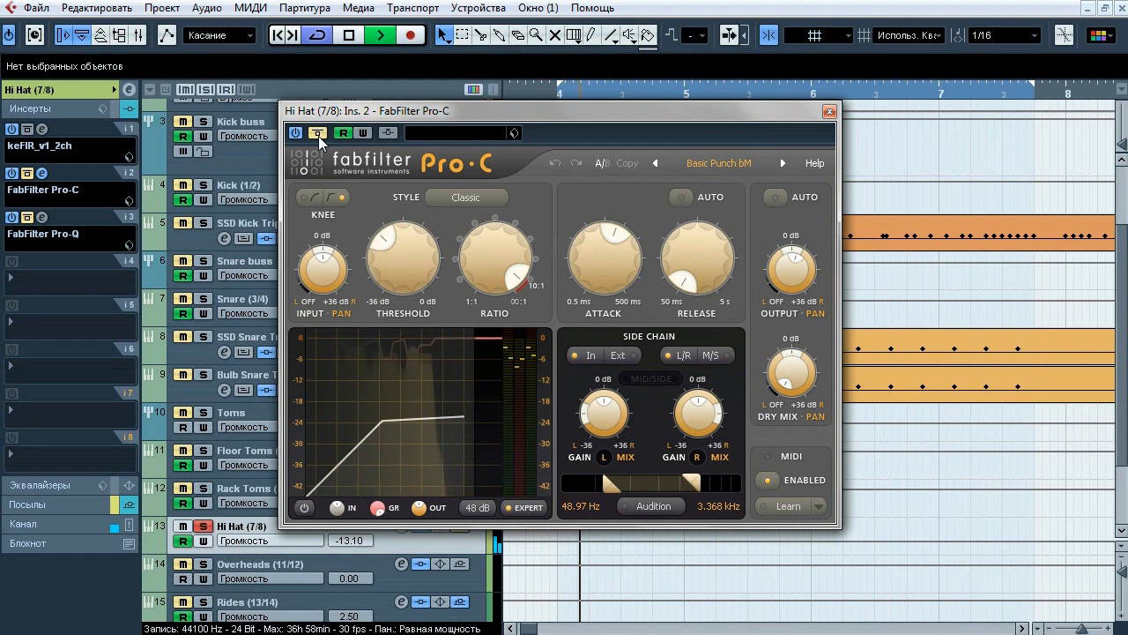
click(318, 134)
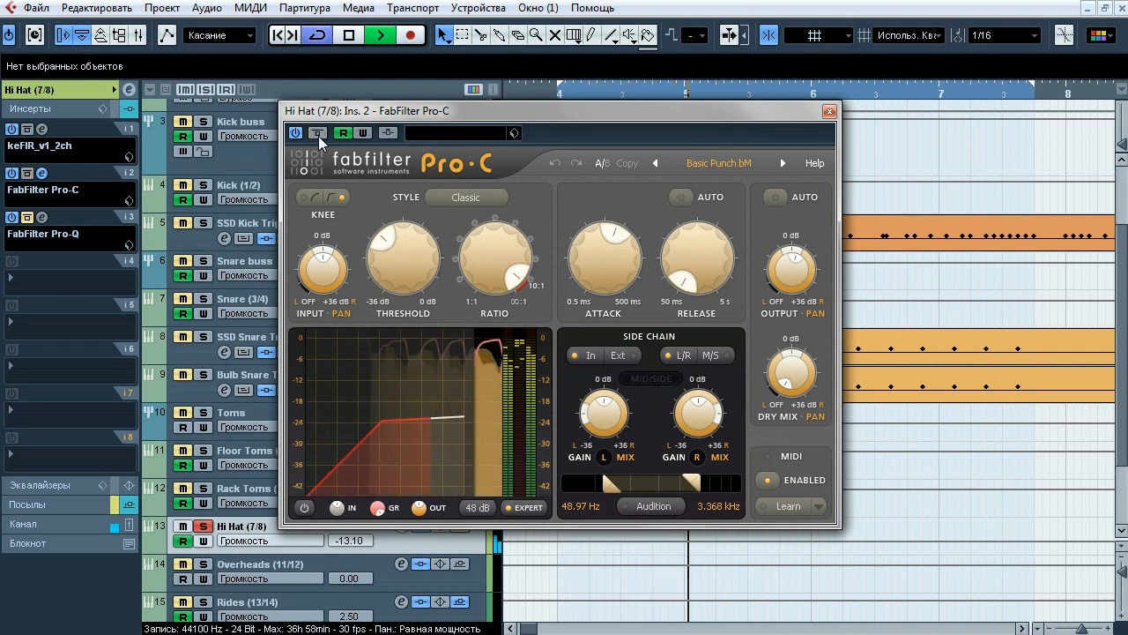
key(space)
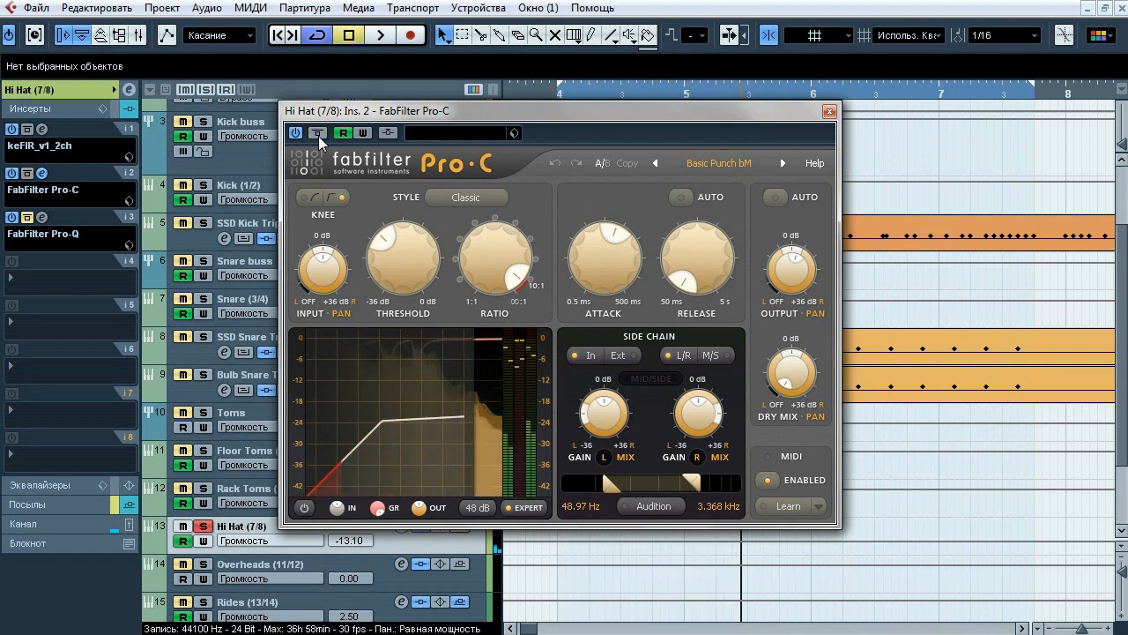
click(43, 173)
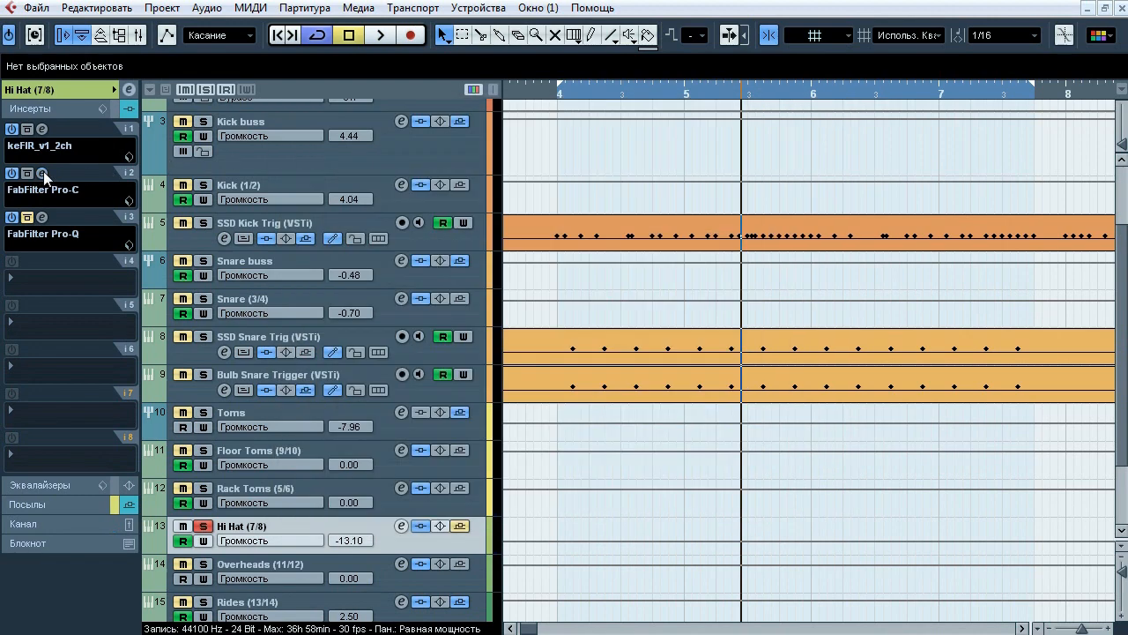
- Review the Hi Hat's Pro-Q insert and audition it active both in the full mix and soloed
click(42, 216)
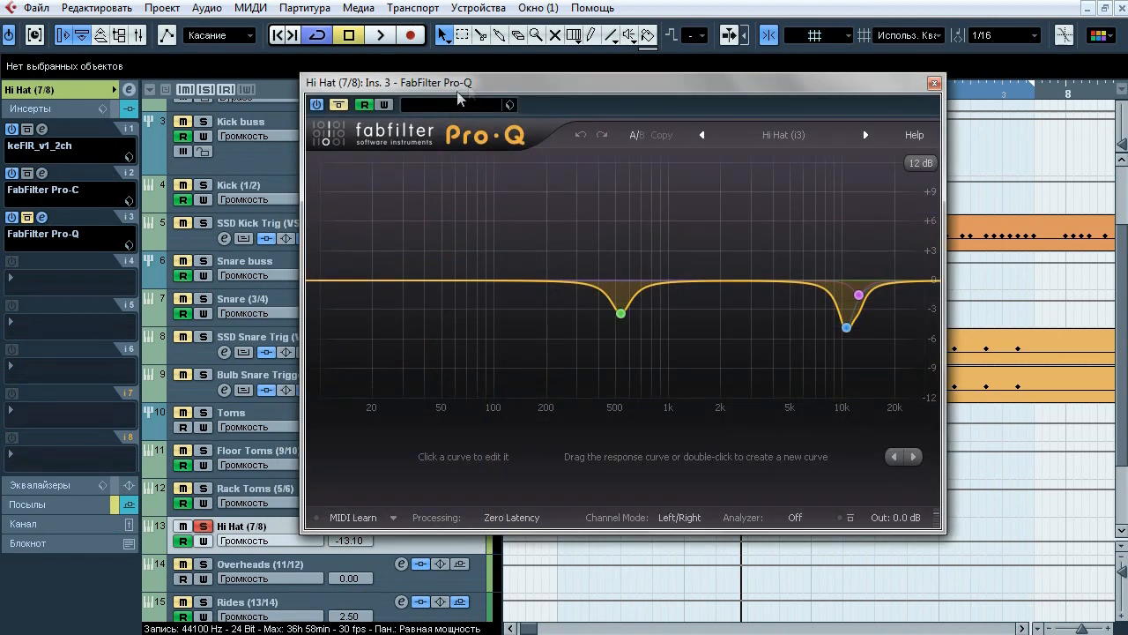
drag(471, 90, 432, 115)
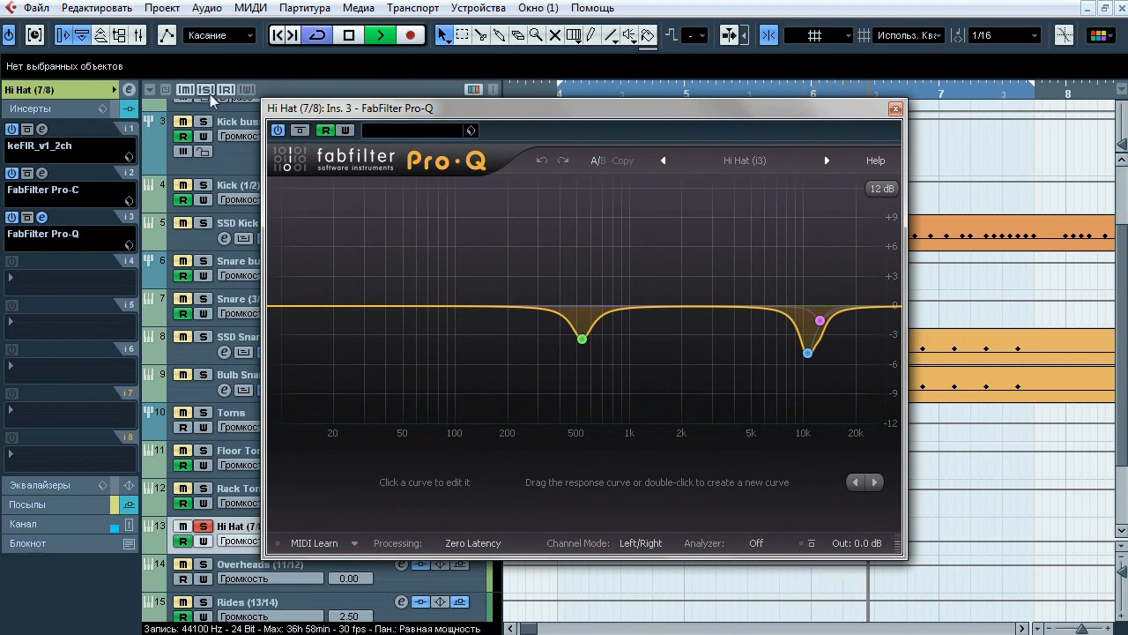
click(299, 130)
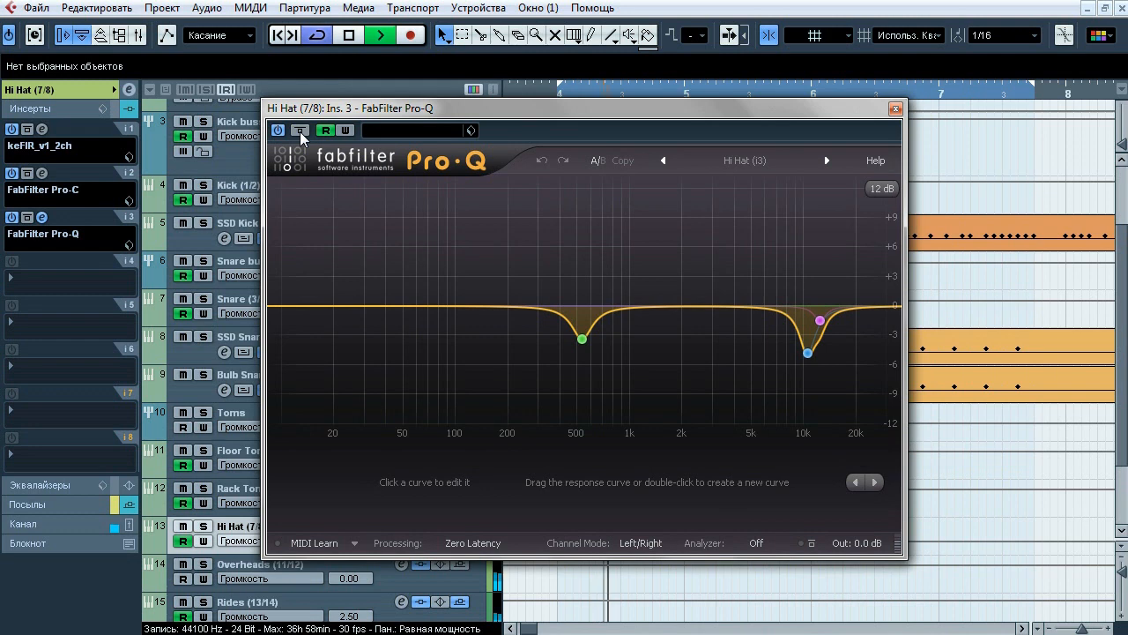
click(203, 527)
- Listen to the Hi Hat Pro-Q cut bands in isolation, compare the equalizer bypassed and active, and close it
click(606, 365)
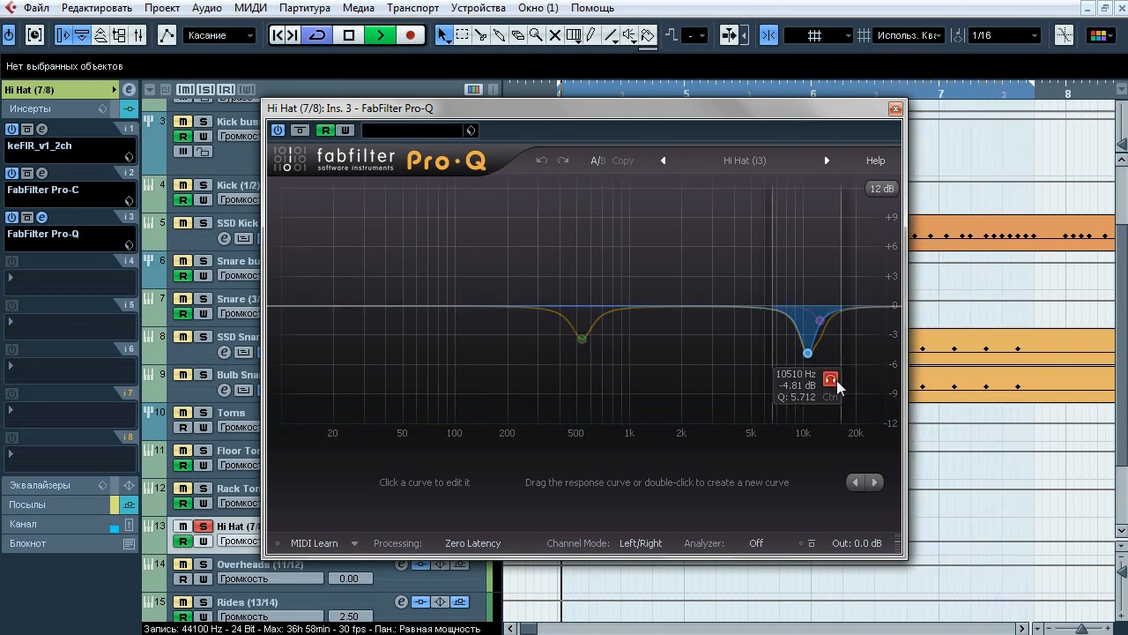
click(837, 380)
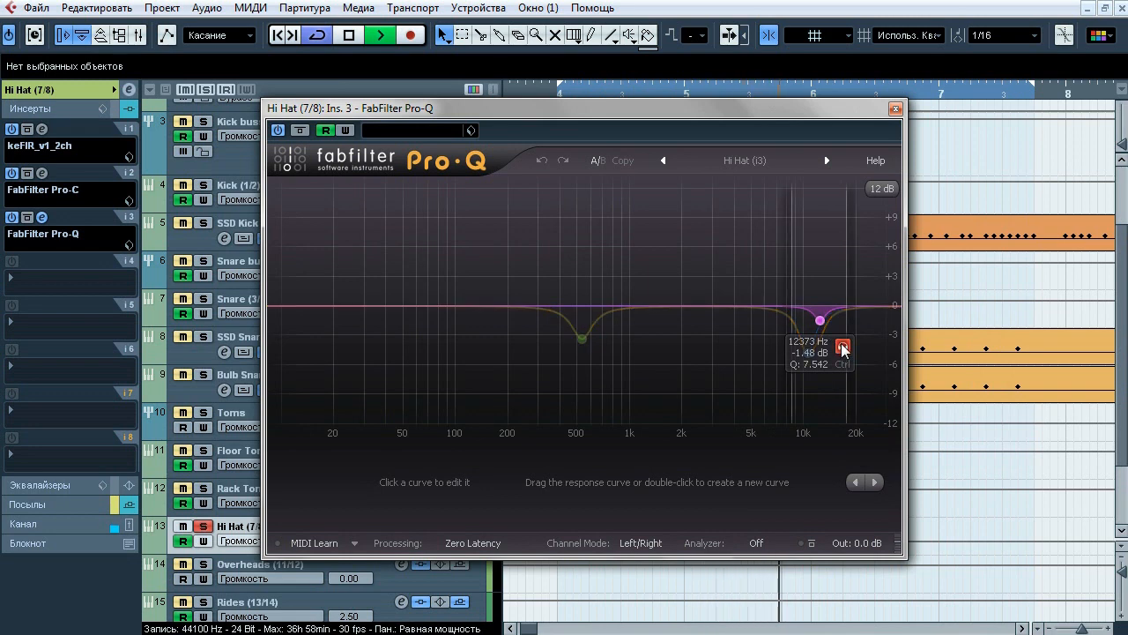
click(299, 129)
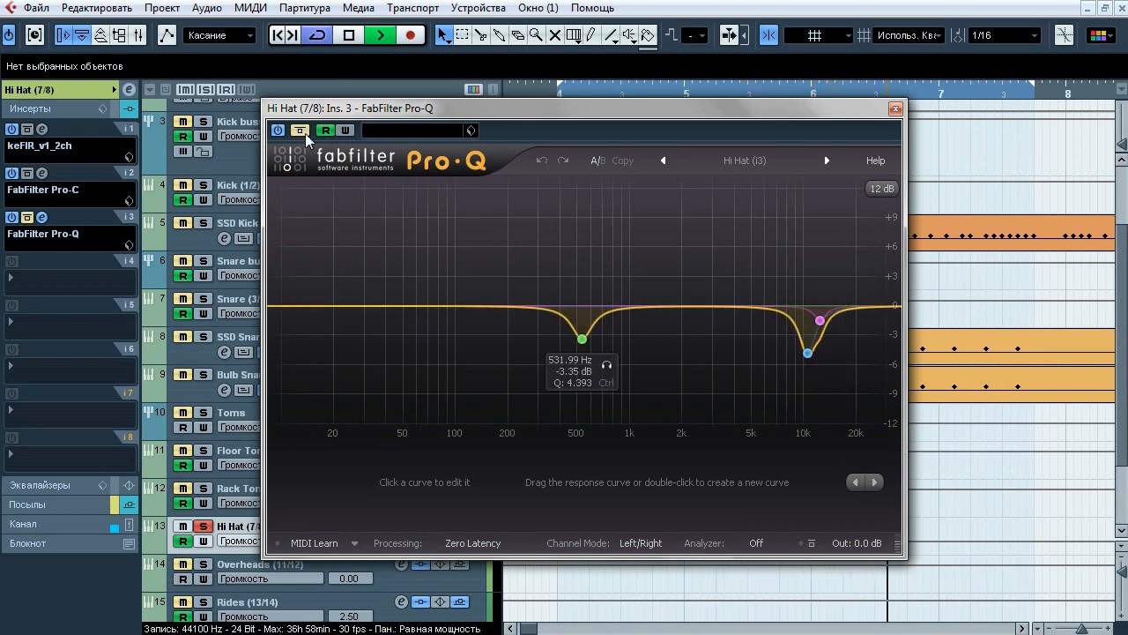
click(303, 133)
key(space)
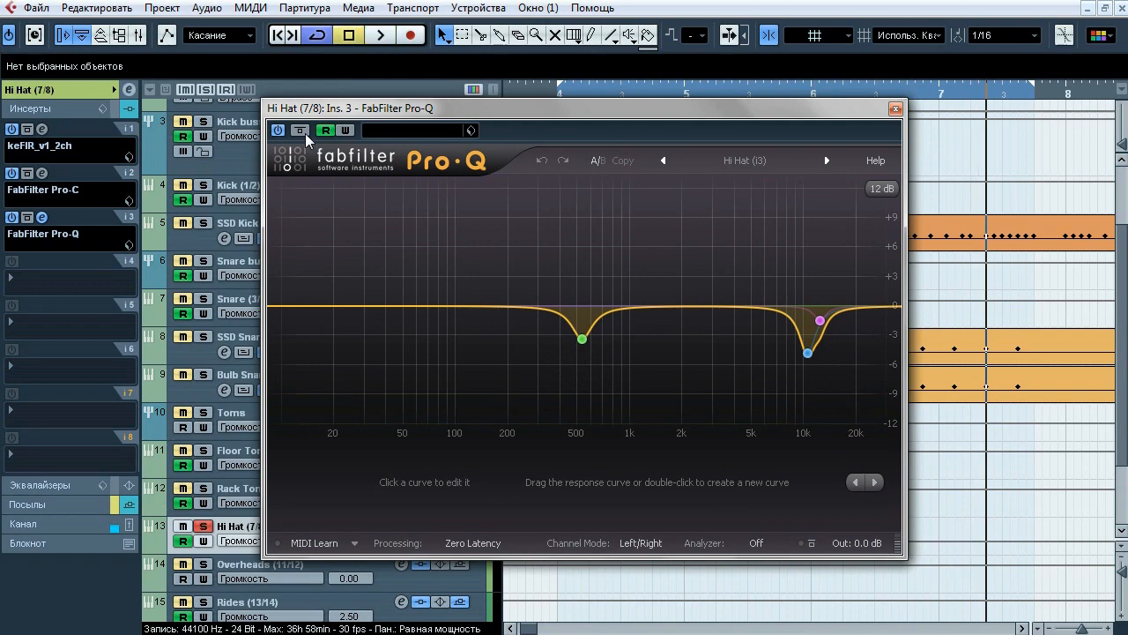
click(895, 109)
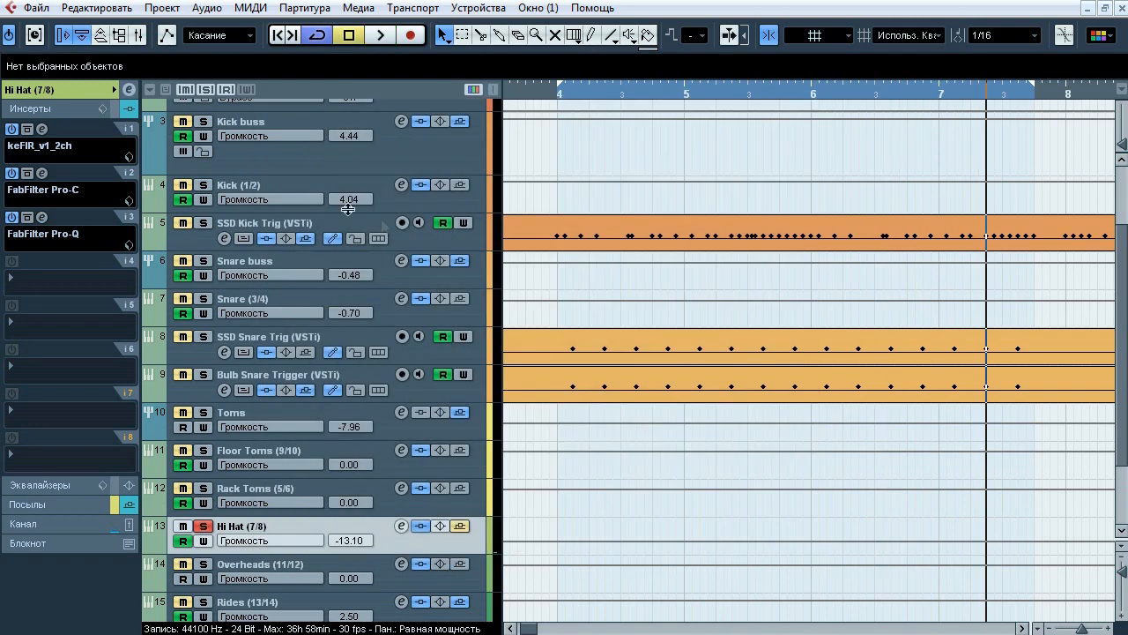
- Clear the solo and highlight Kick (1/2) with SSD Kick Trig, followed by their Kick buss
click(205, 89)
drag(1118, 334, 1118, 321)
click(300, 214)
shift+click(296, 249)
click(260, 181)
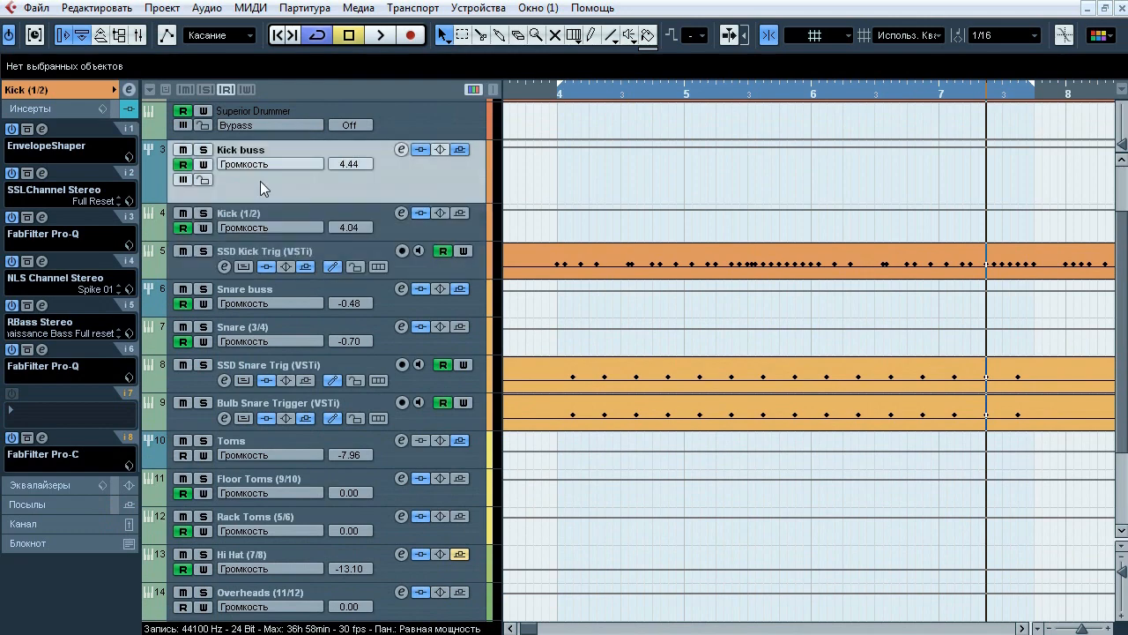
- Highlight Snare (3/4) with both snare triggers and their Snare buss, followed by the Floor and Rack Toms with their Toms bus
click(260, 324)
shift+click(267, 405)
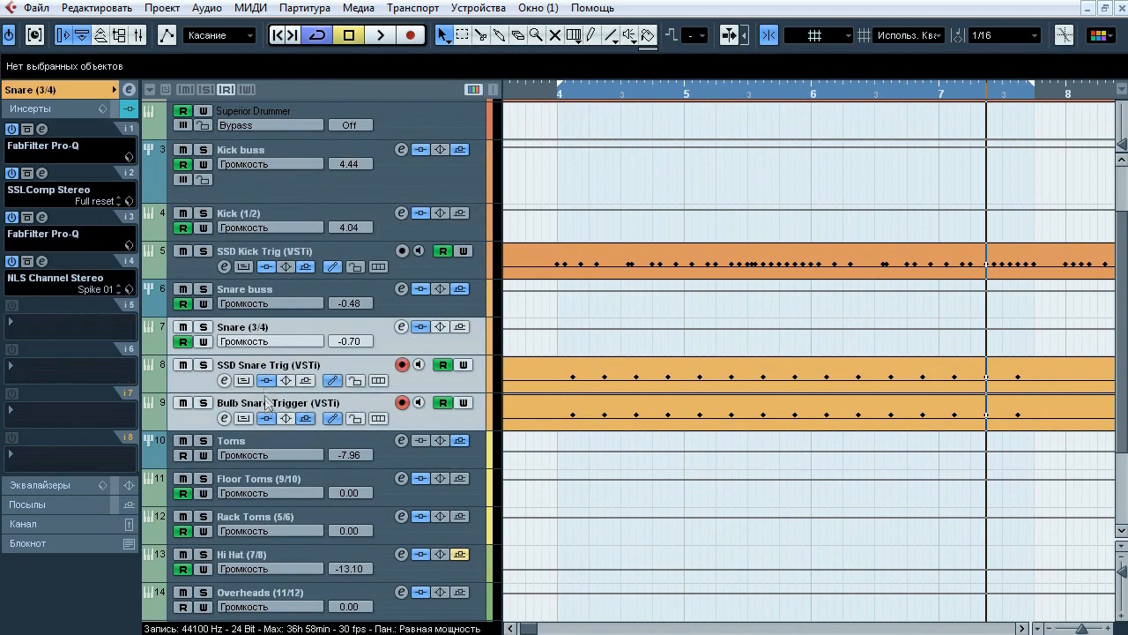
click(300, 287)
click(277, 479)
shift+click(280, 517)
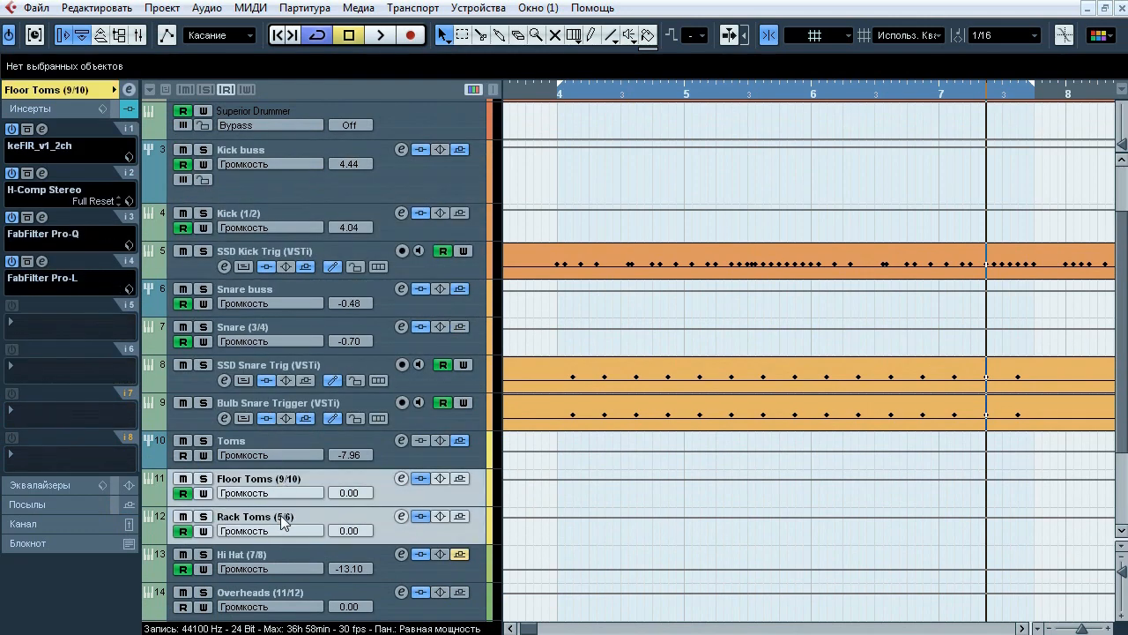
click(282, 446)
- Highlight Kick buss, Snare buss, Toms and the Hi Hat through Ambience tracks together, and show their output routing to Master buss
click(271, 187)
ctrl+click(265, 291)
ctrl+click(265, 443)
click(88, 109)
scroll(283, 463, down, 2)
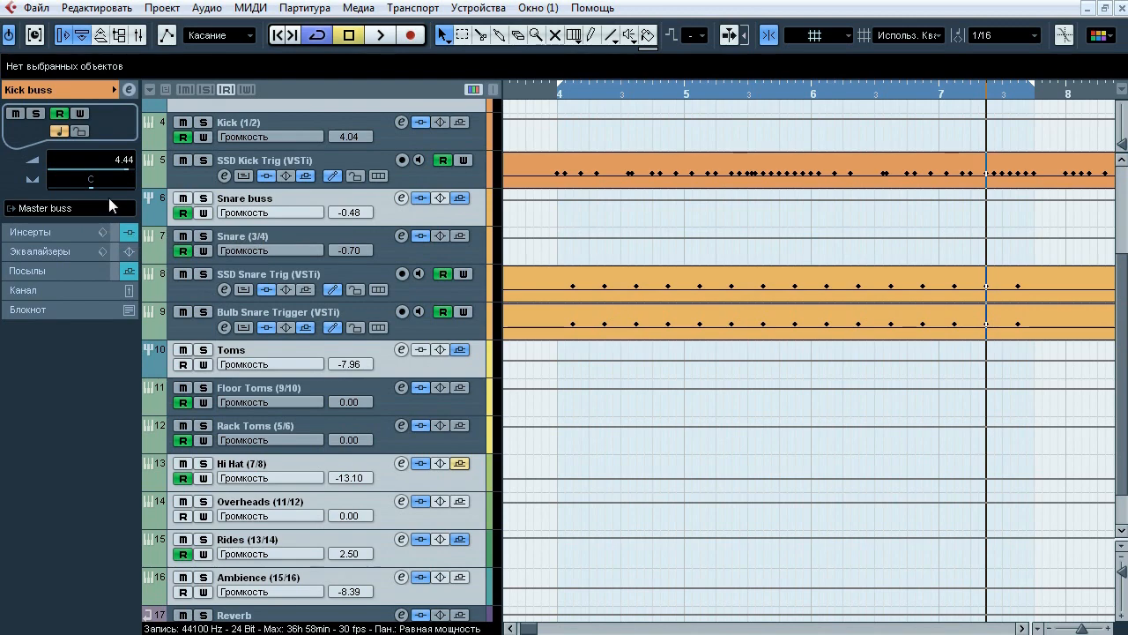
drag(1122, 343, 1123, 310)
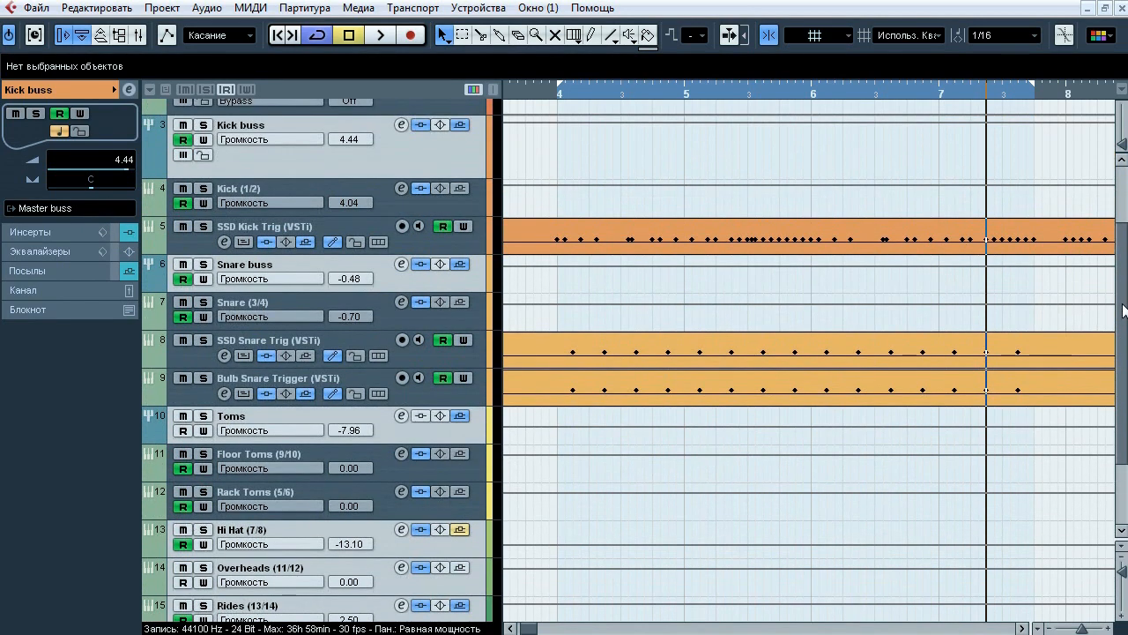
- Show the Kick buss sends and audition the soloed kick from bar 4 with its Reverb send repeatedly off and on, leaving it on
click(35, 270)
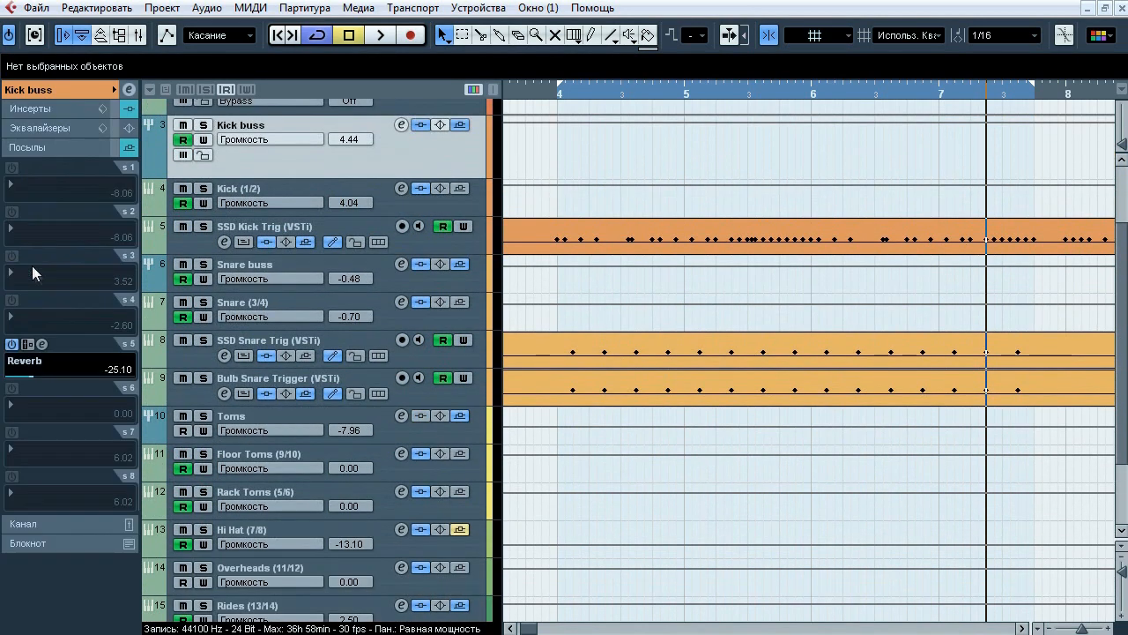
click(202, 124)
click(607, 89)
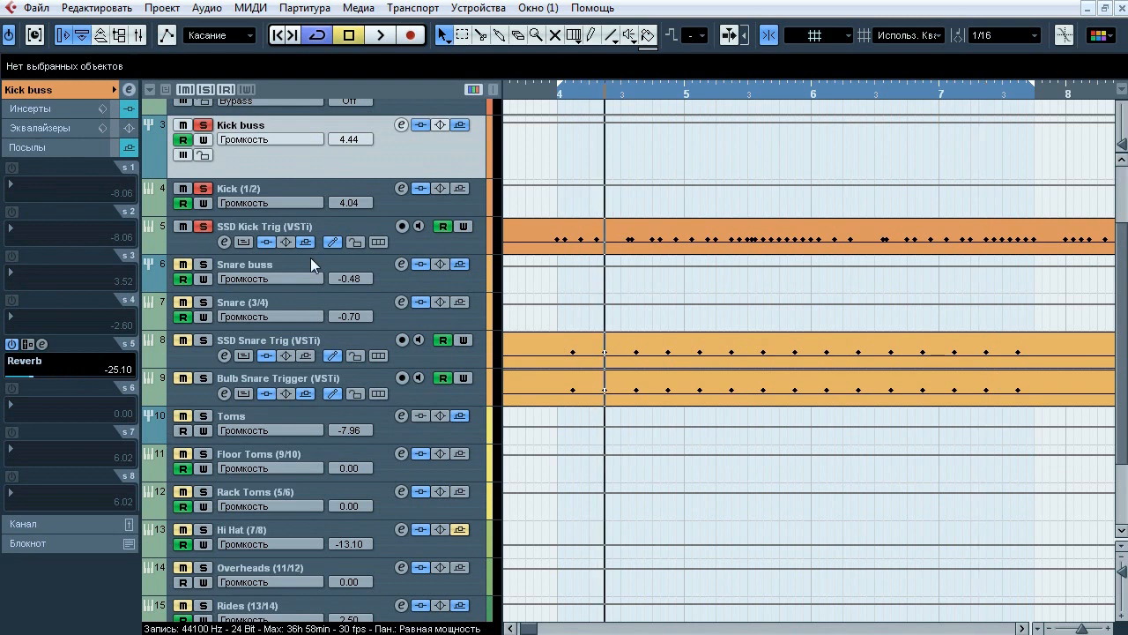
key(space)
click(11, 343)
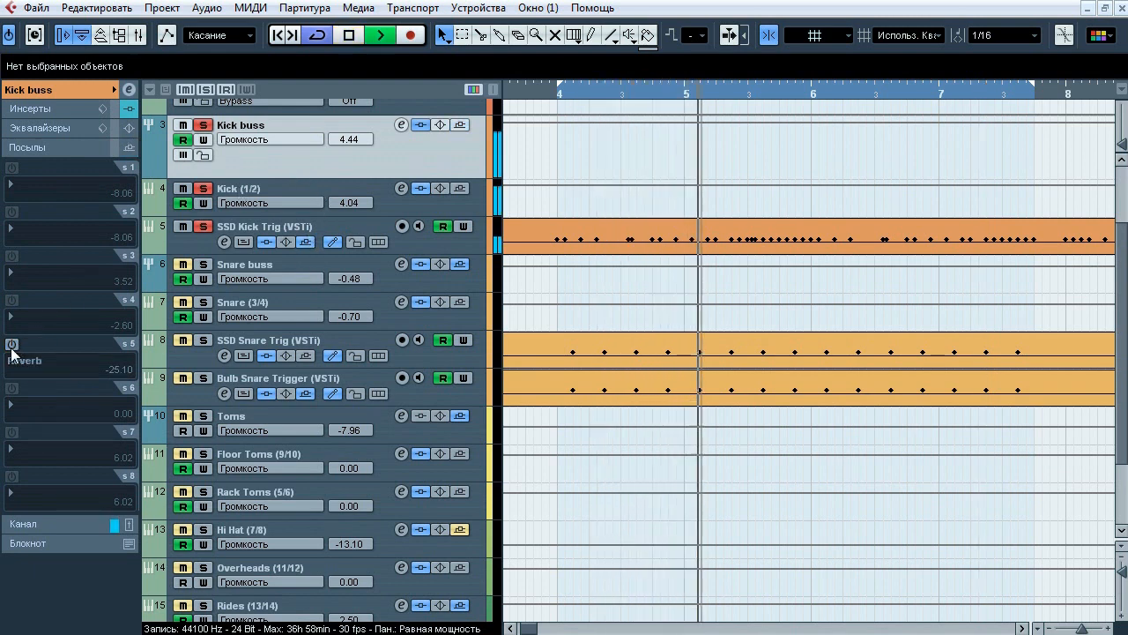
click(11, 345)
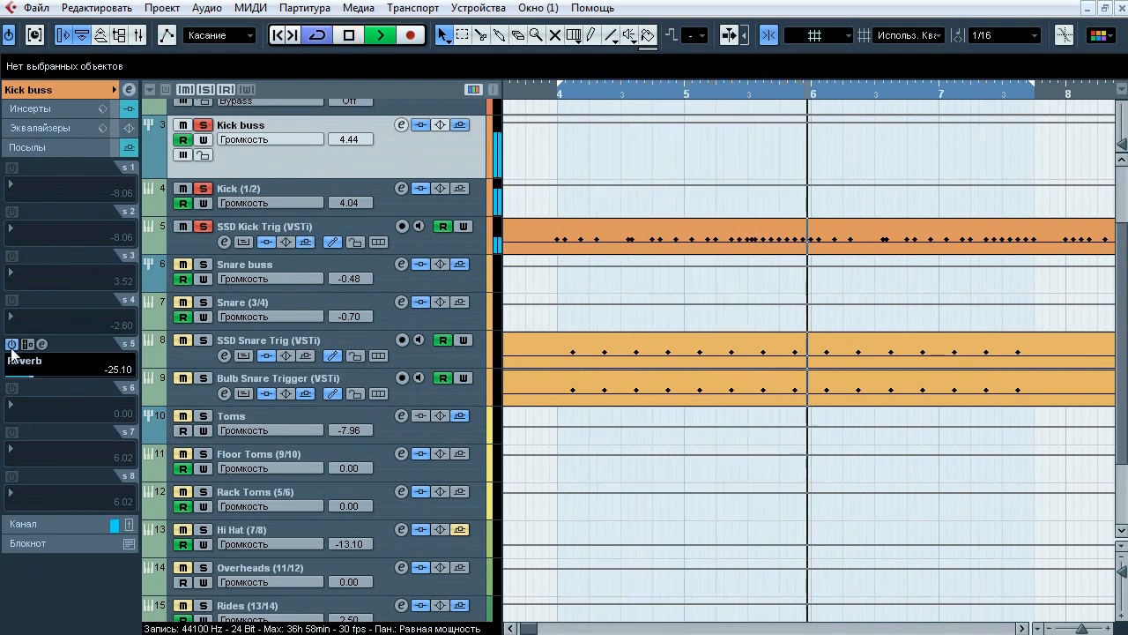
click(12, 345)
click(11, 345)
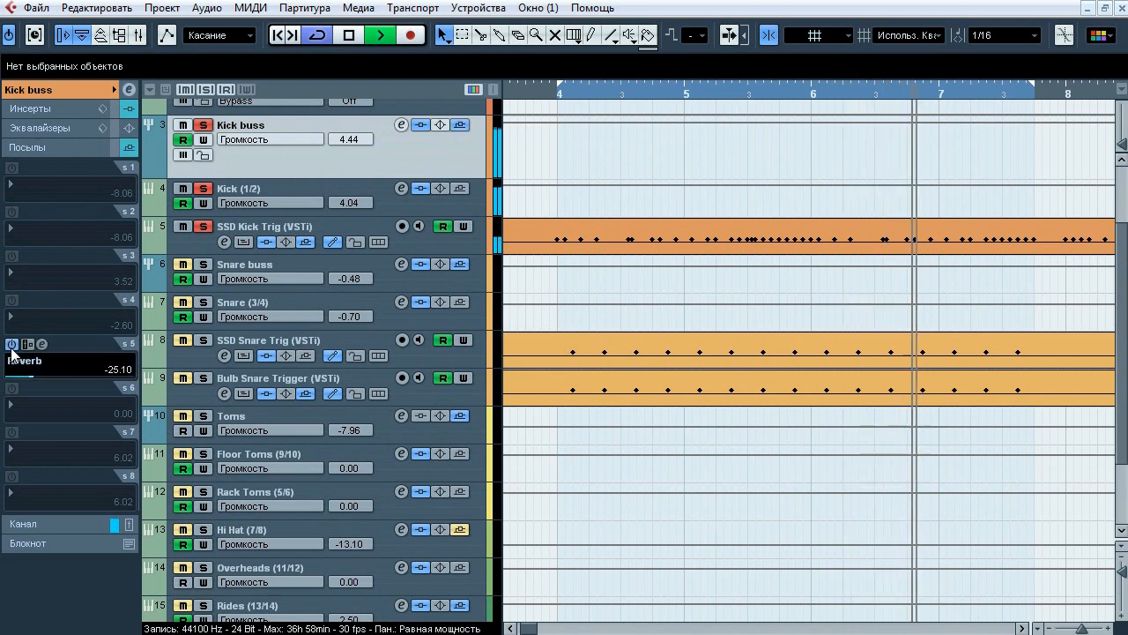
key(space)
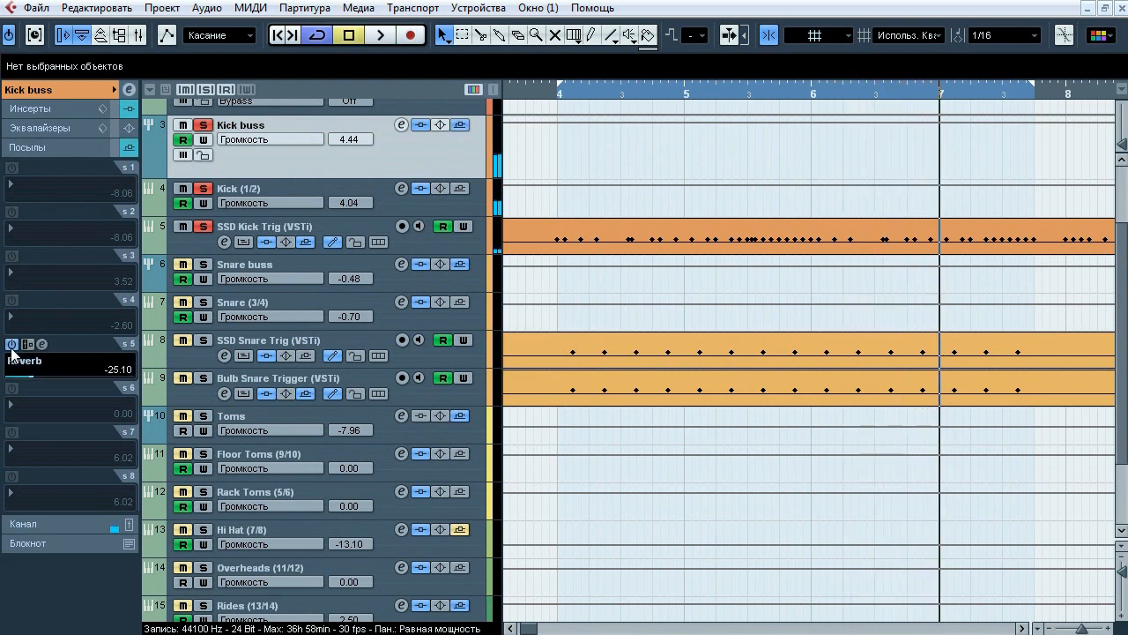
- Solo the Snare buss instead of the Kick buss and audition its Reverb send repeatedly off and on, leaving it on
click(203, 124)
click(203, 263)
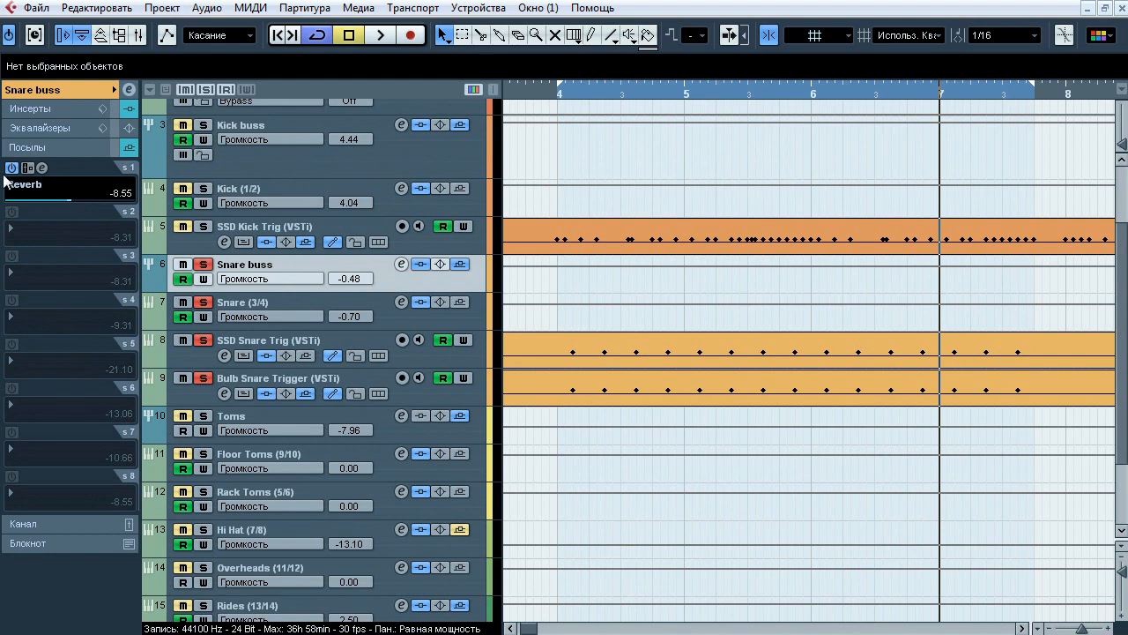
key(space)
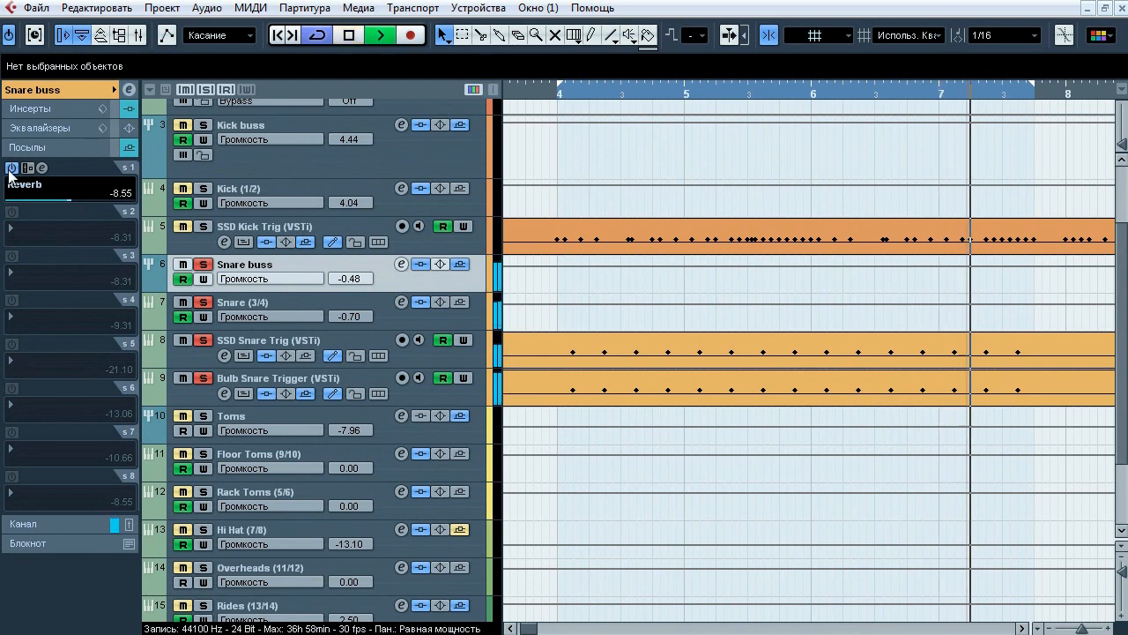
click(11, 168)
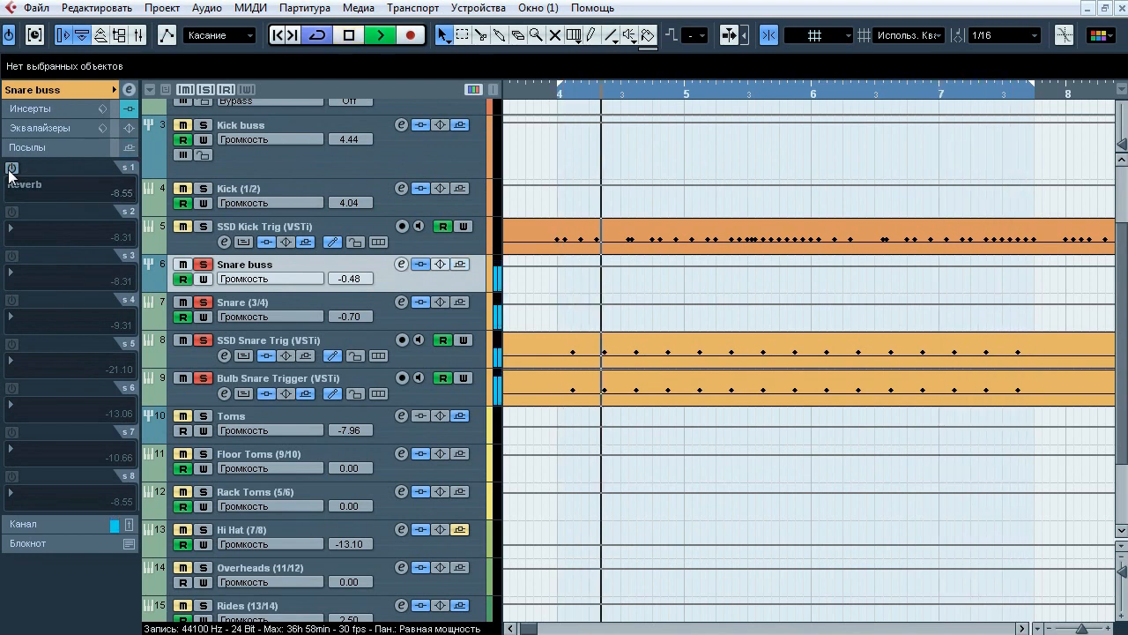
click(12, 169)
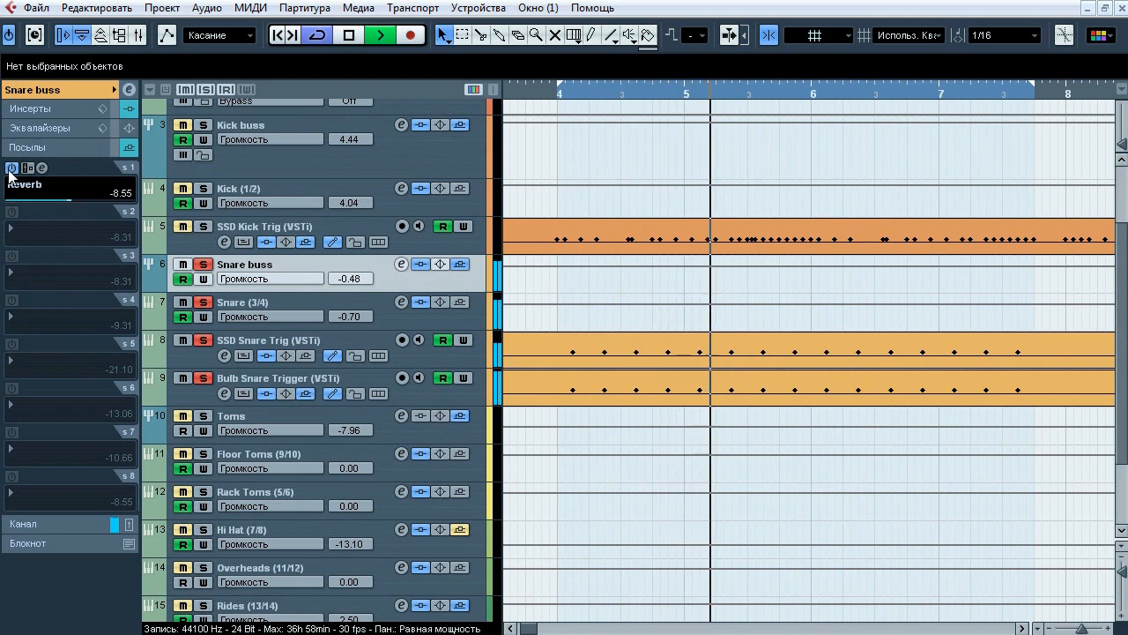
click(12, 168)
click(12, 168)
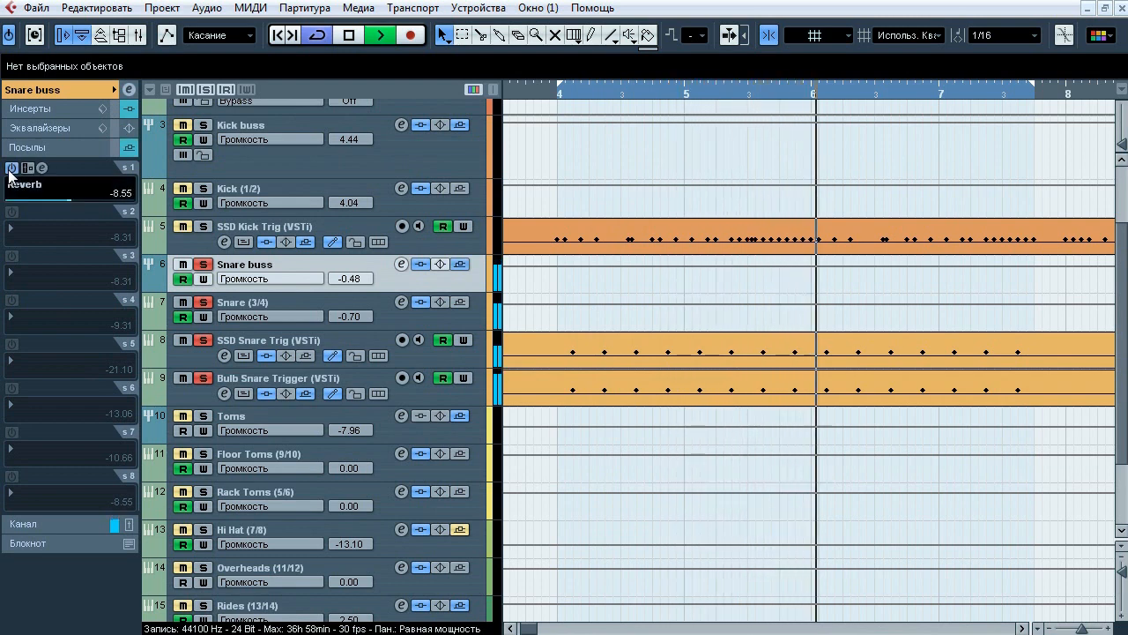
key(space)
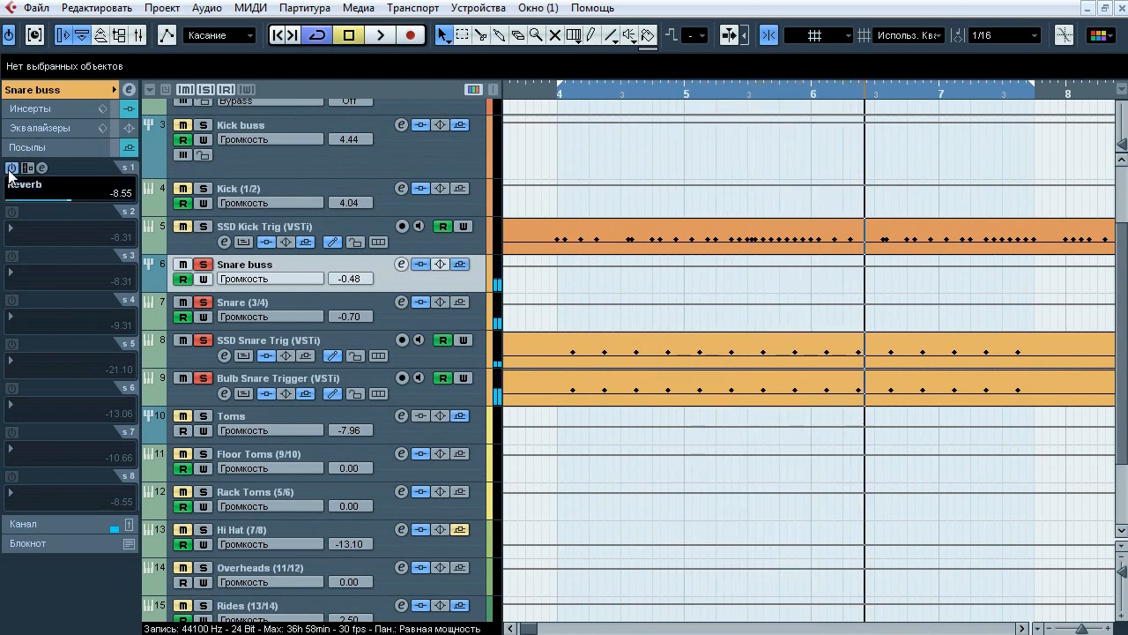
- Clear the Snare buss solo, loop bar 11 to 12, and play the Toms bus soloed
click(204, 264)
scroll(807, 353, right, 5)
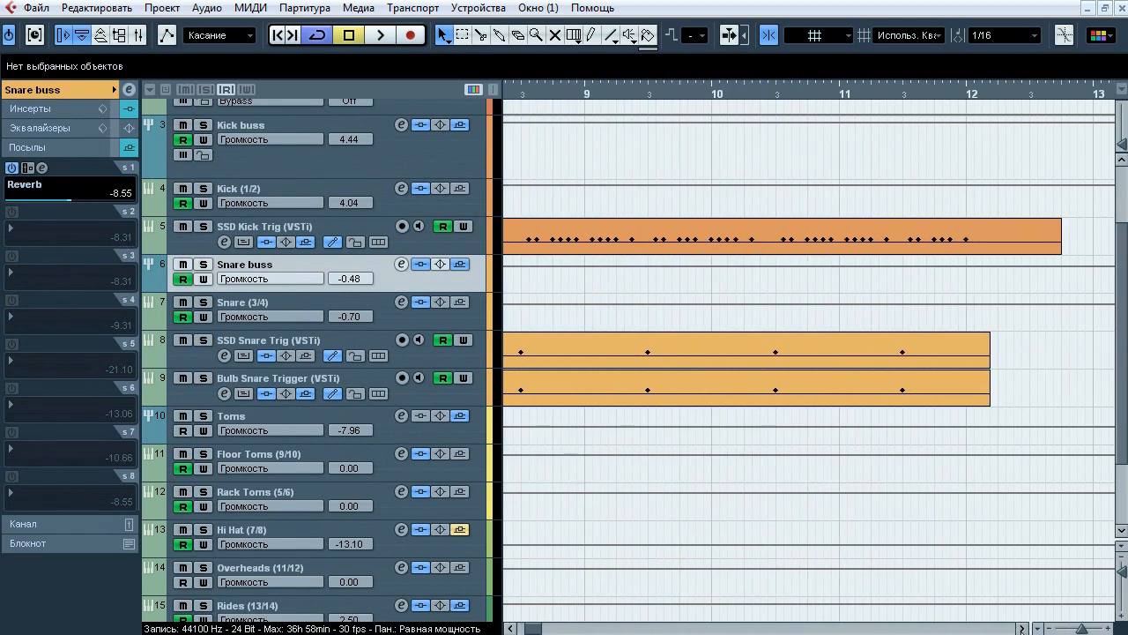
click(841, 94)
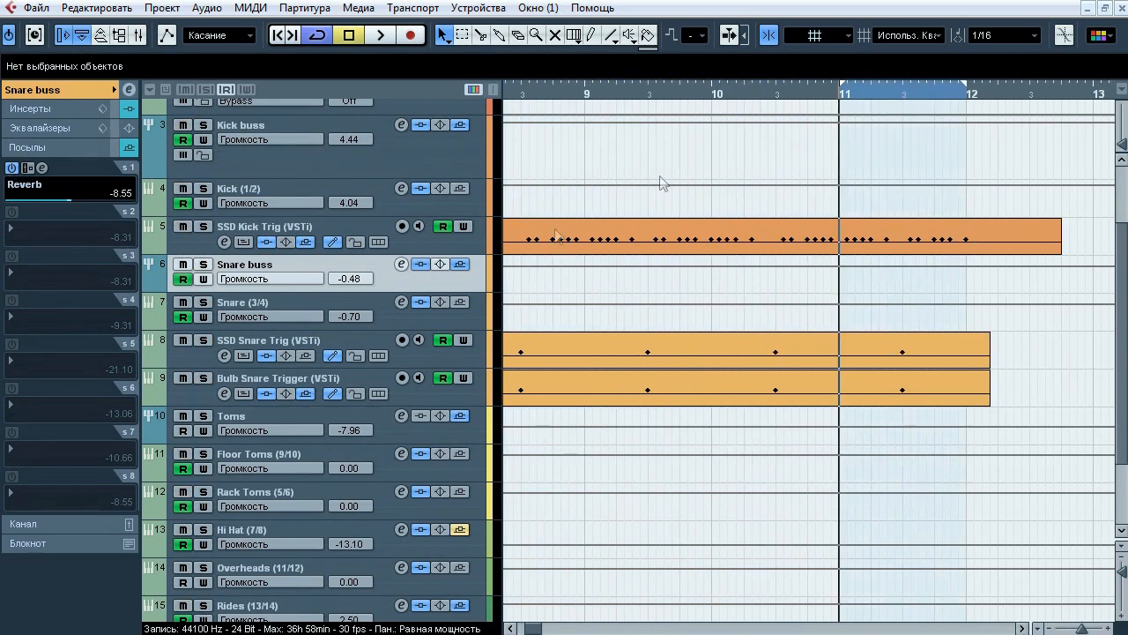
click(259, 417)
click(202, 415)
key(space)
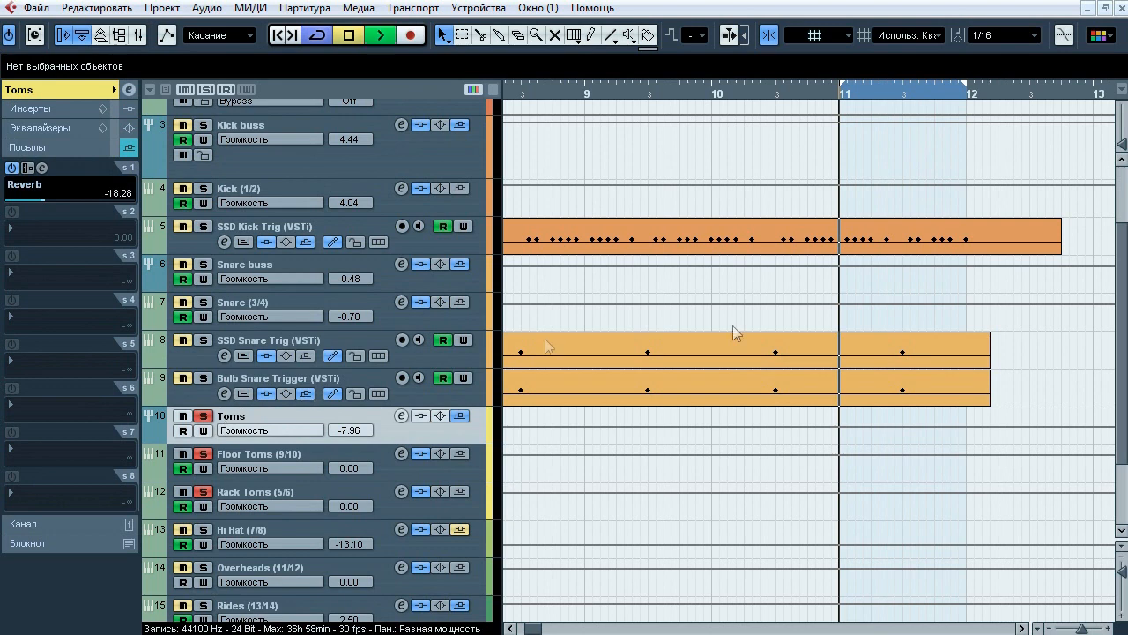
key(space)
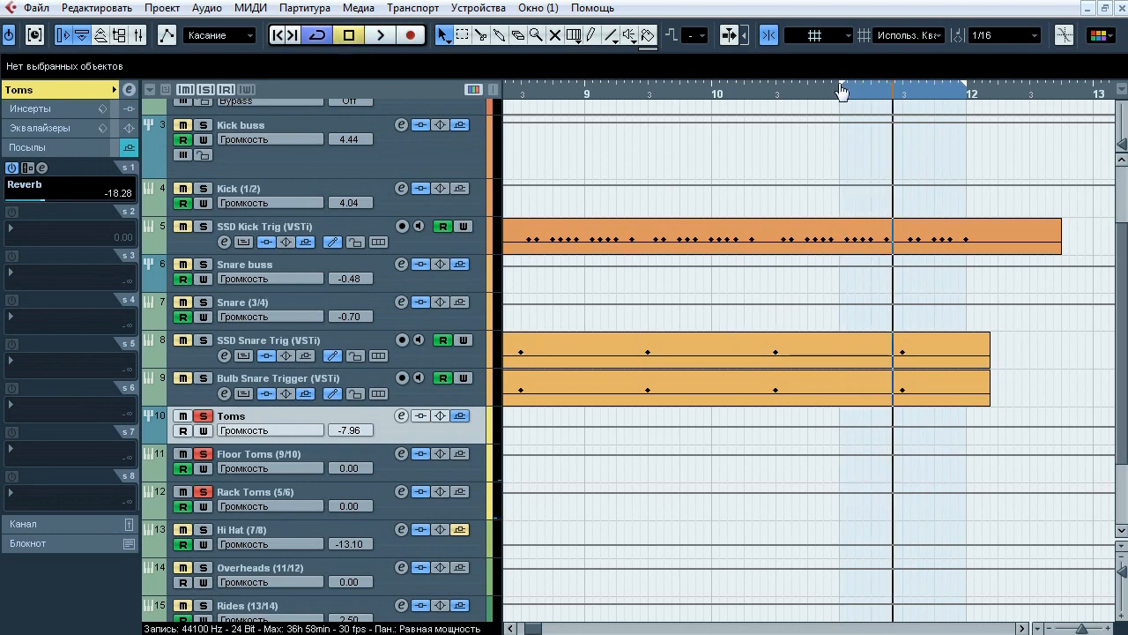
- Shorten the loop to the second half of bar 11 and audition the Toms Reverb send repeatedly off and on, leaving it on
click(905, 93)
key(space)
click(9, 169)
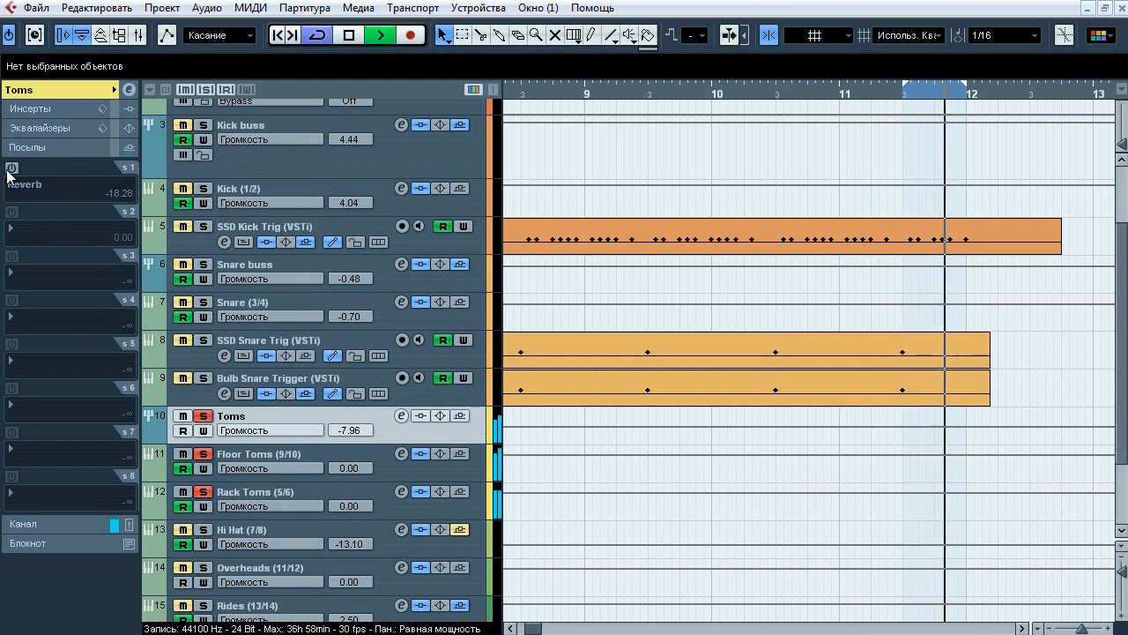
click(9, 170)
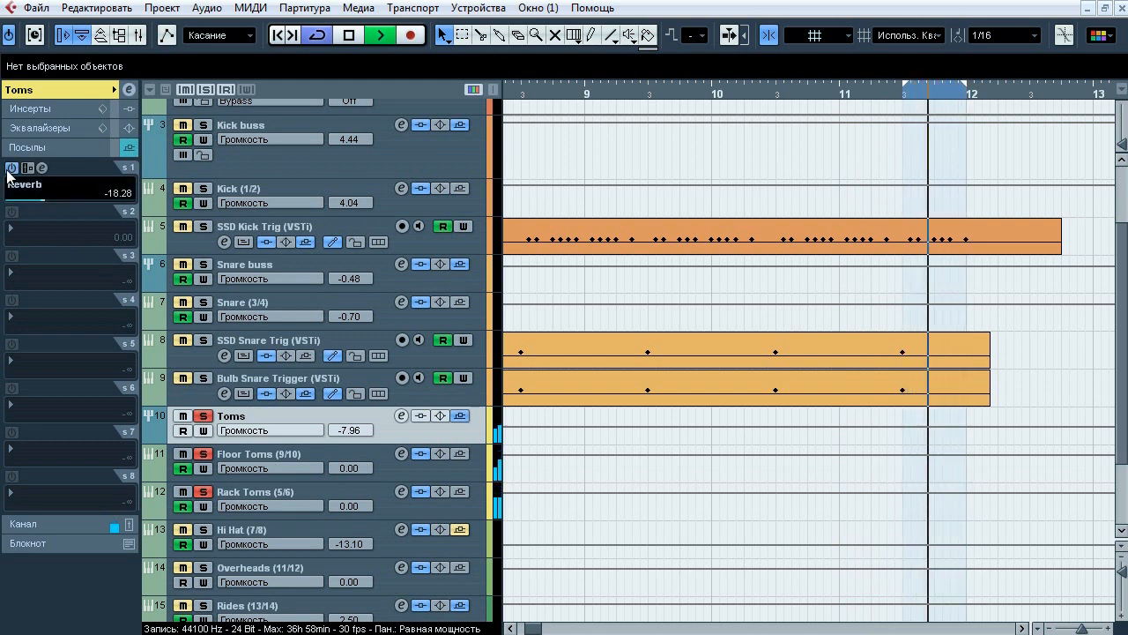
click(8, 169)
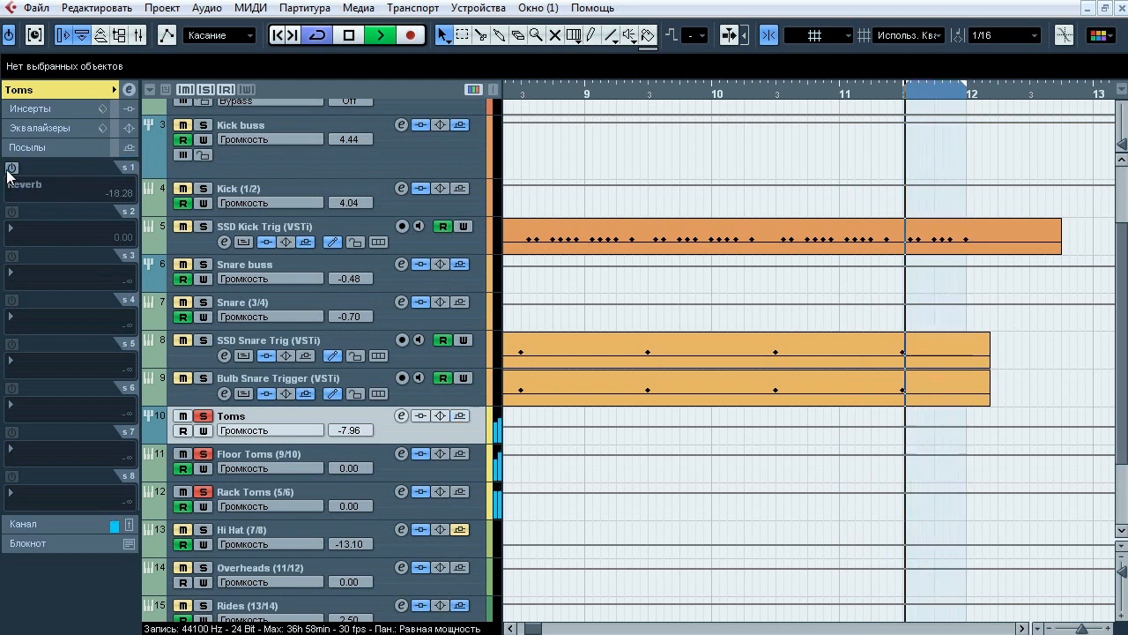
click(9, 169)
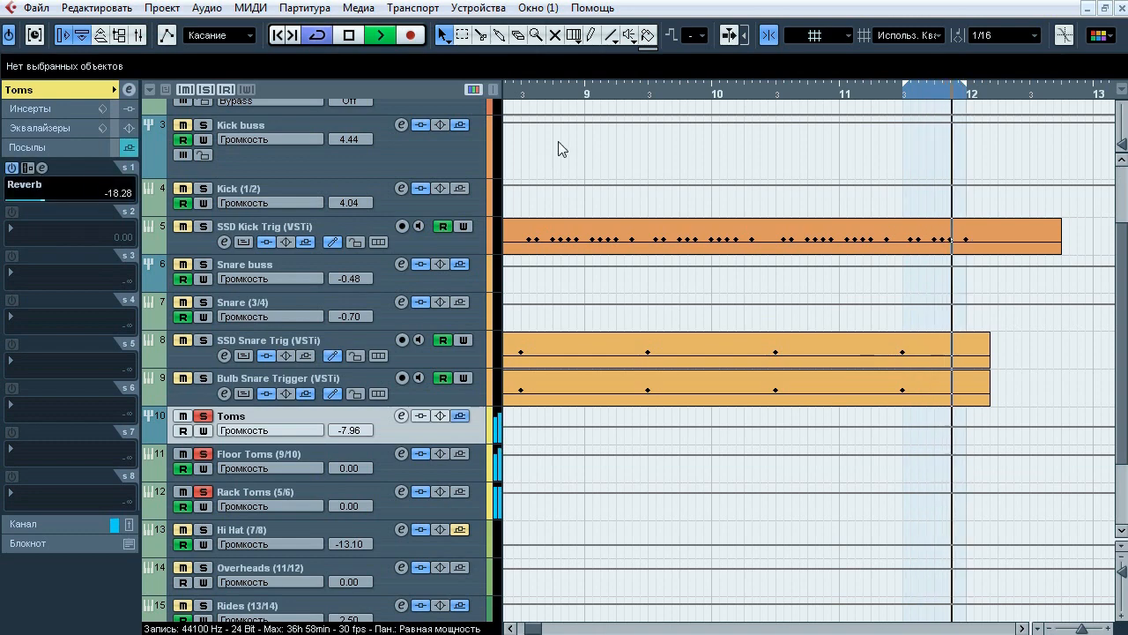
- Return to bar 4, swap the Toms solo for Hi Hat (7/8), and compare its Reverb send bypassed and active, leaving it active
drag(579, 96, 707, 98)
click(203, 416)
click(238, 532)
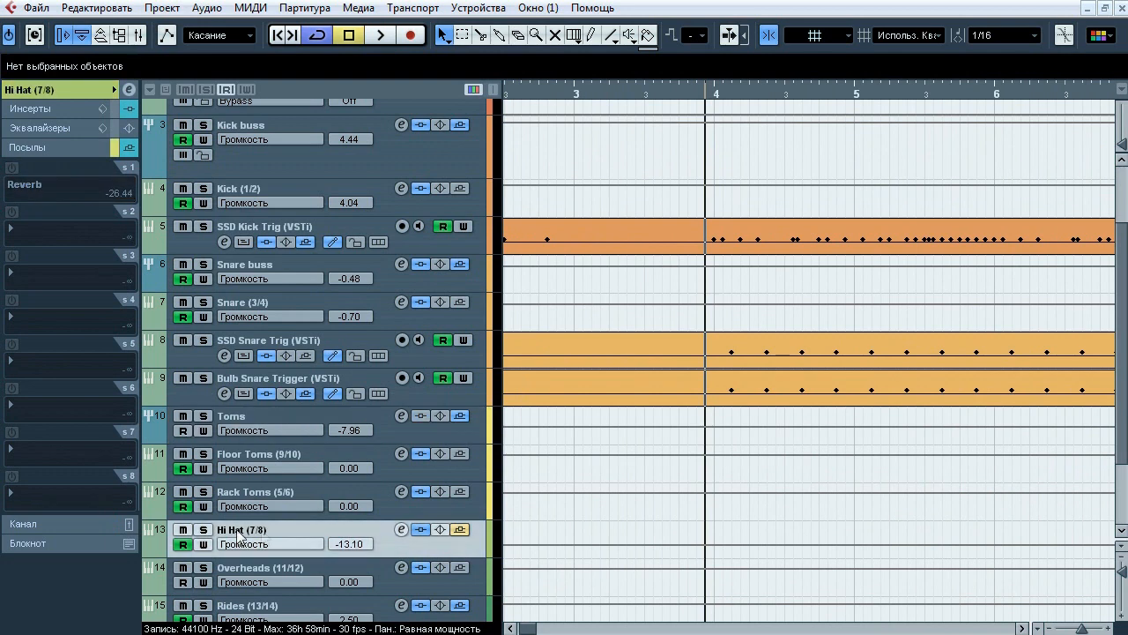
click(203, 530)
key(space)
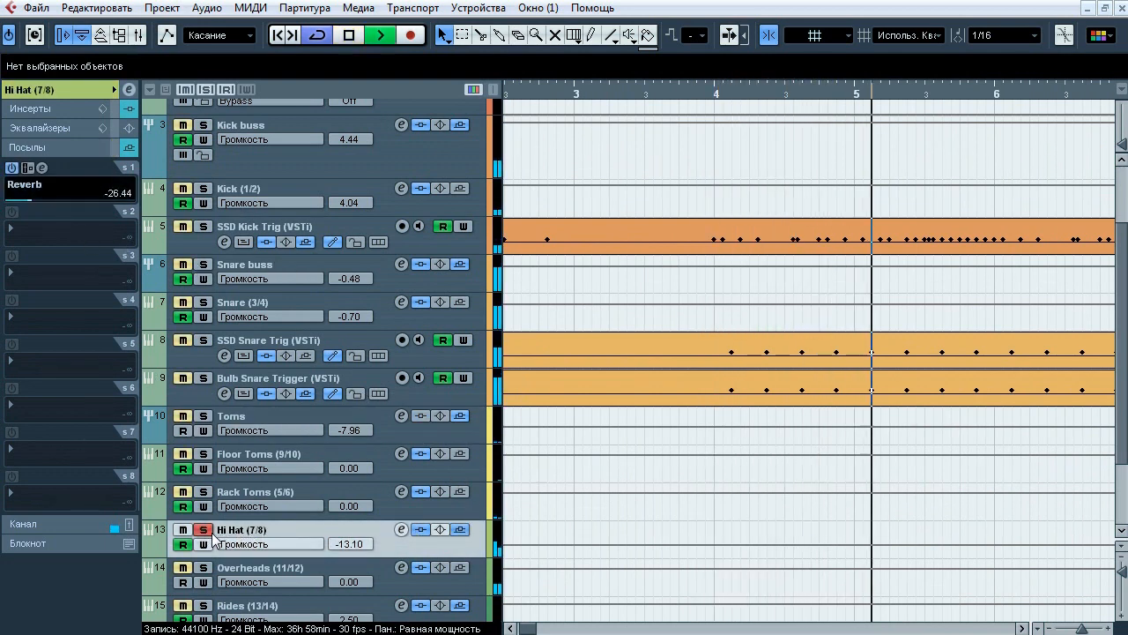
click(456, 531)
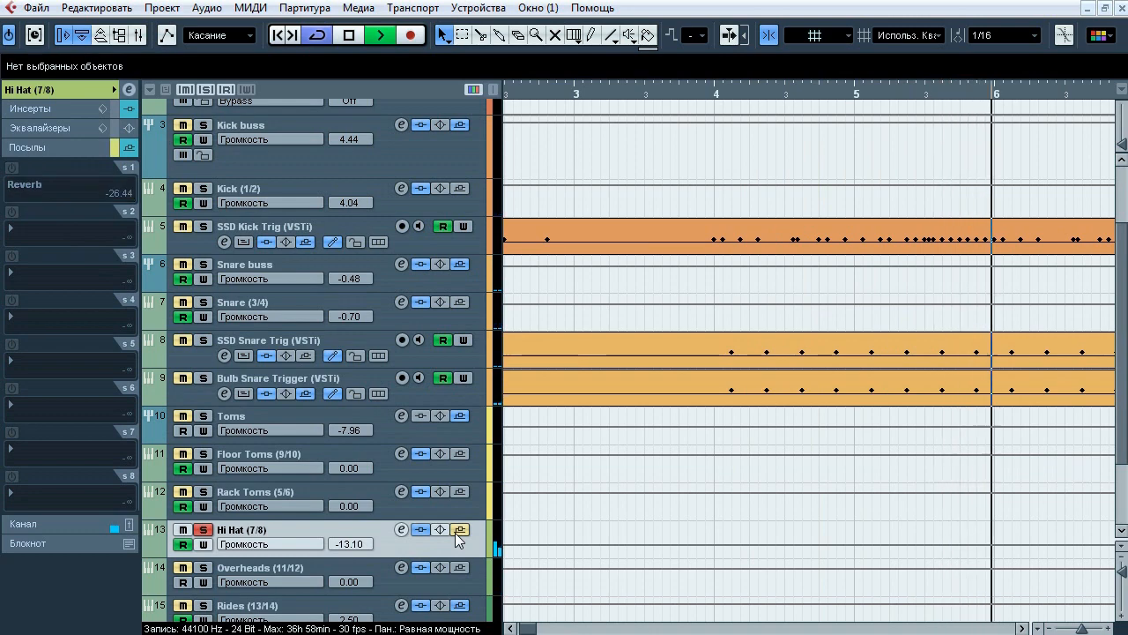
click(455, 533)
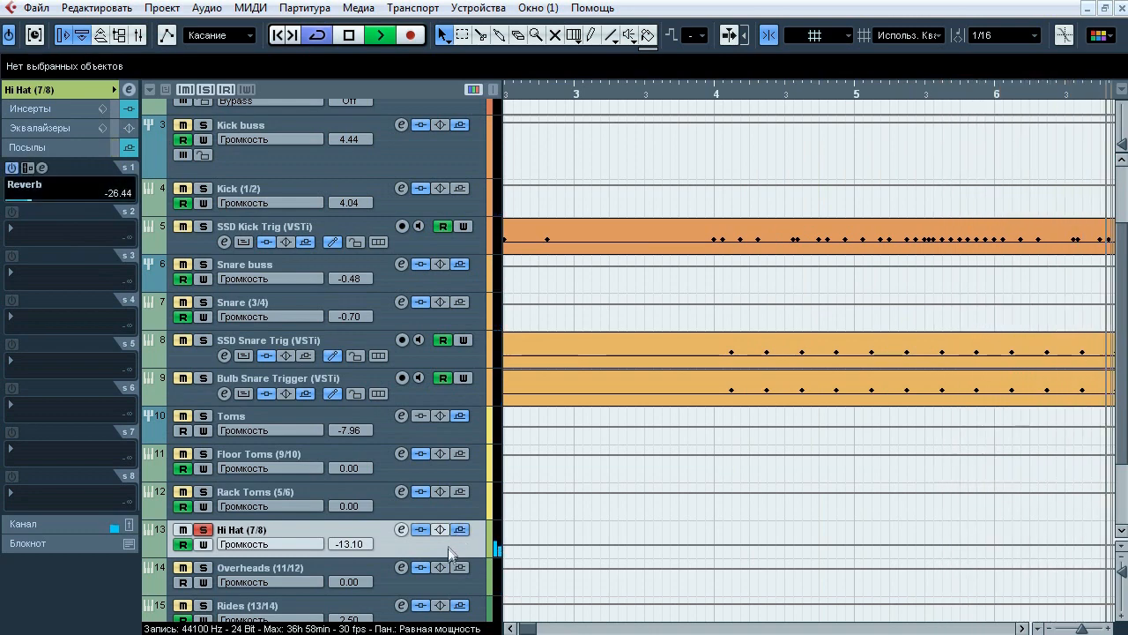
key(space)
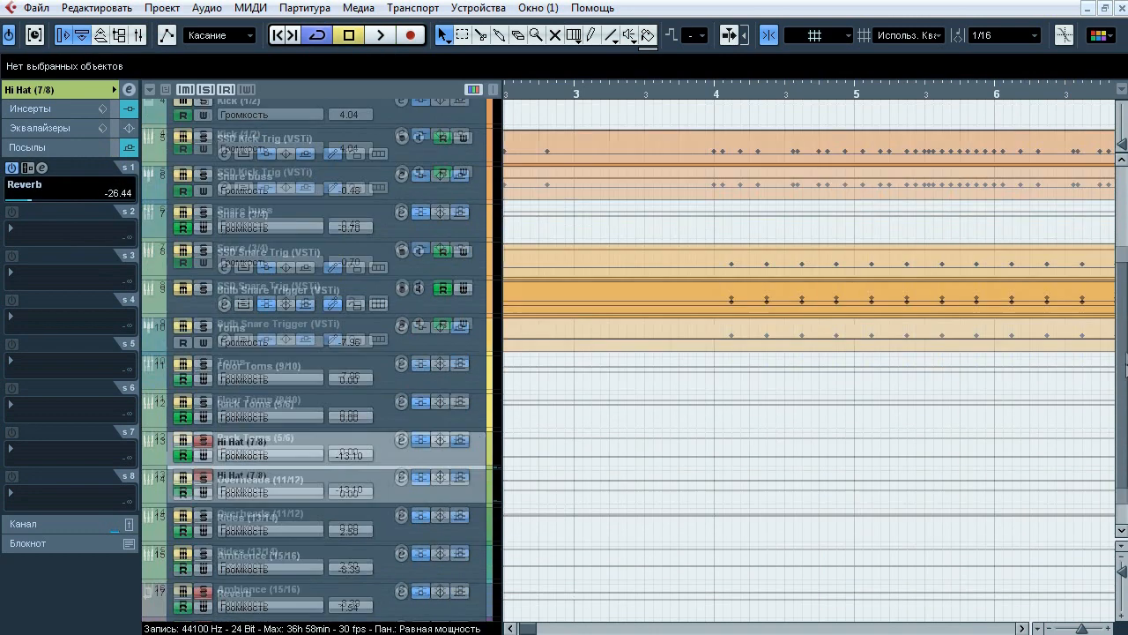
- Clear the Hi Hat solo and show the Reverb send of the Rides (13/14) track
scroll(225, 454, down, 3)
click(202, 437)
click(248, 517)
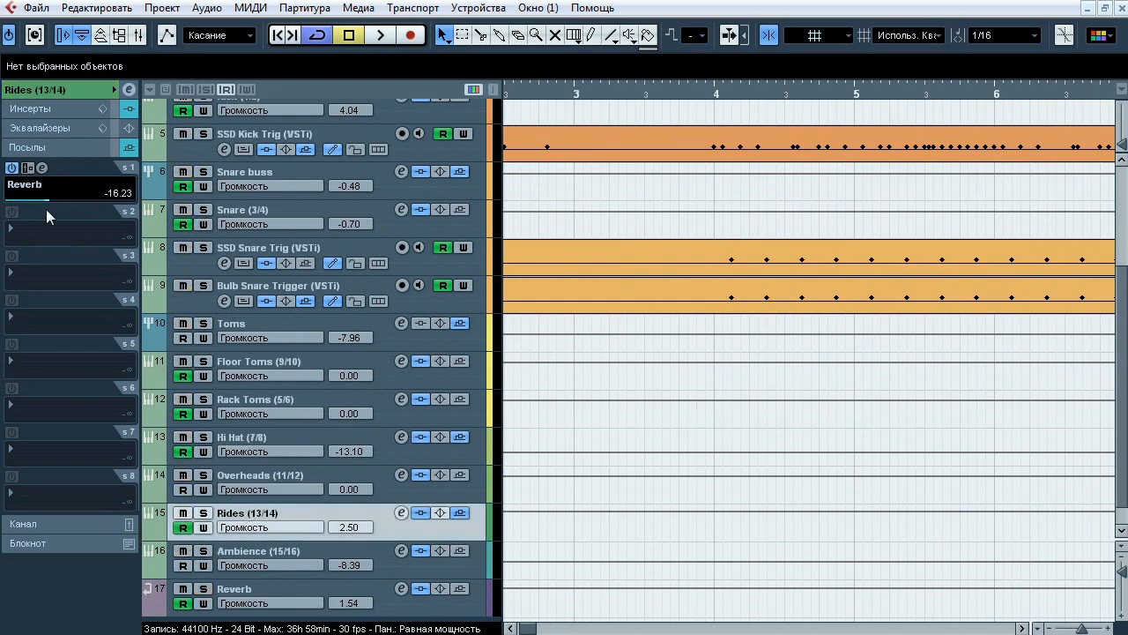
- Review SSD Kick Trig's side-chain send to the Overheads Pro-C, view and close that compressor, and show Bulb Snare Trigger's sends
scroll(1124, 413, up, 2)
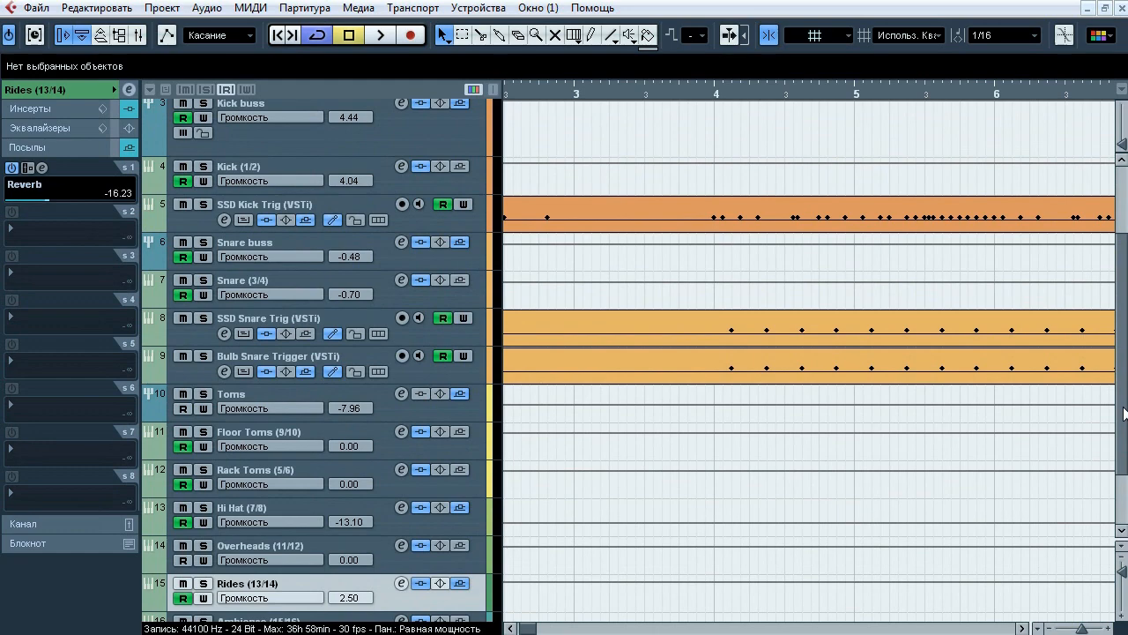
click(276, 200)
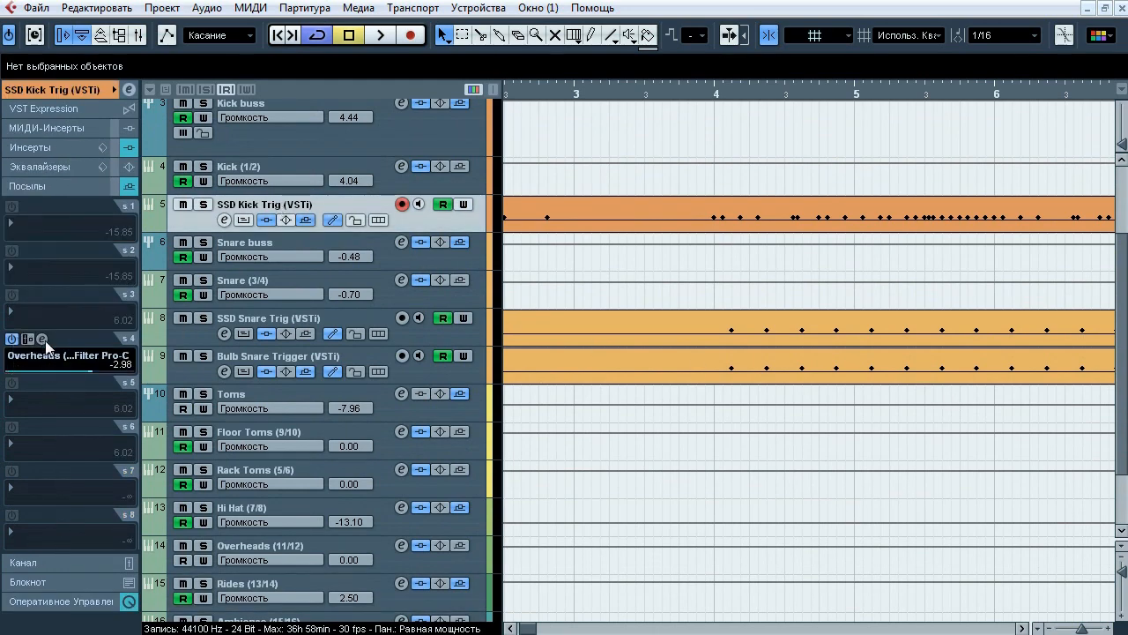
click(42, 339)
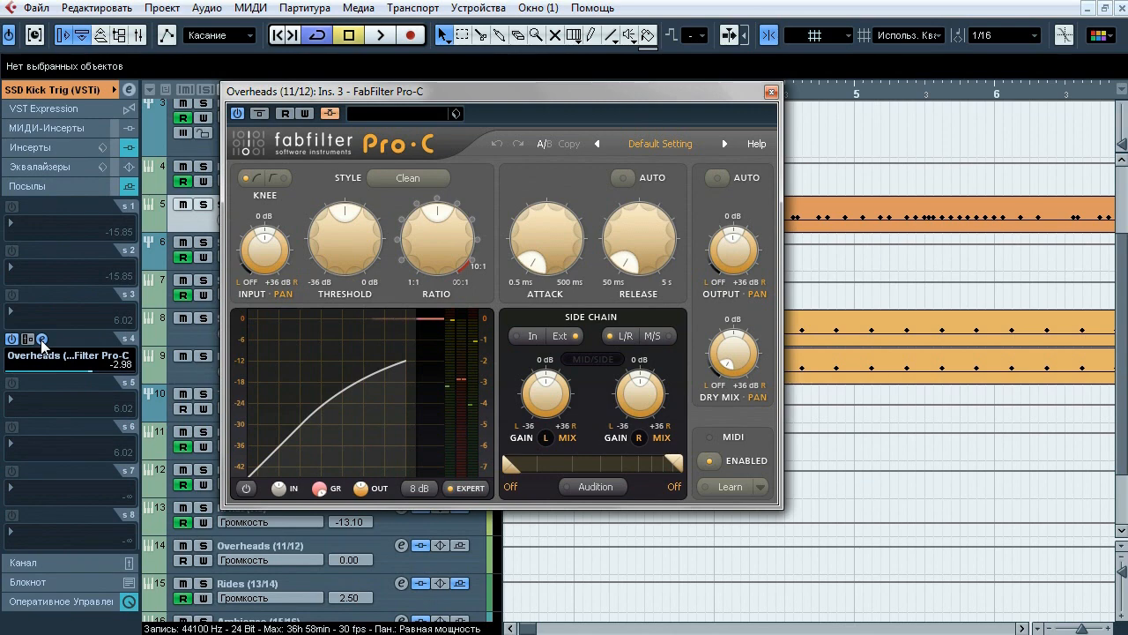
click(41, 340)
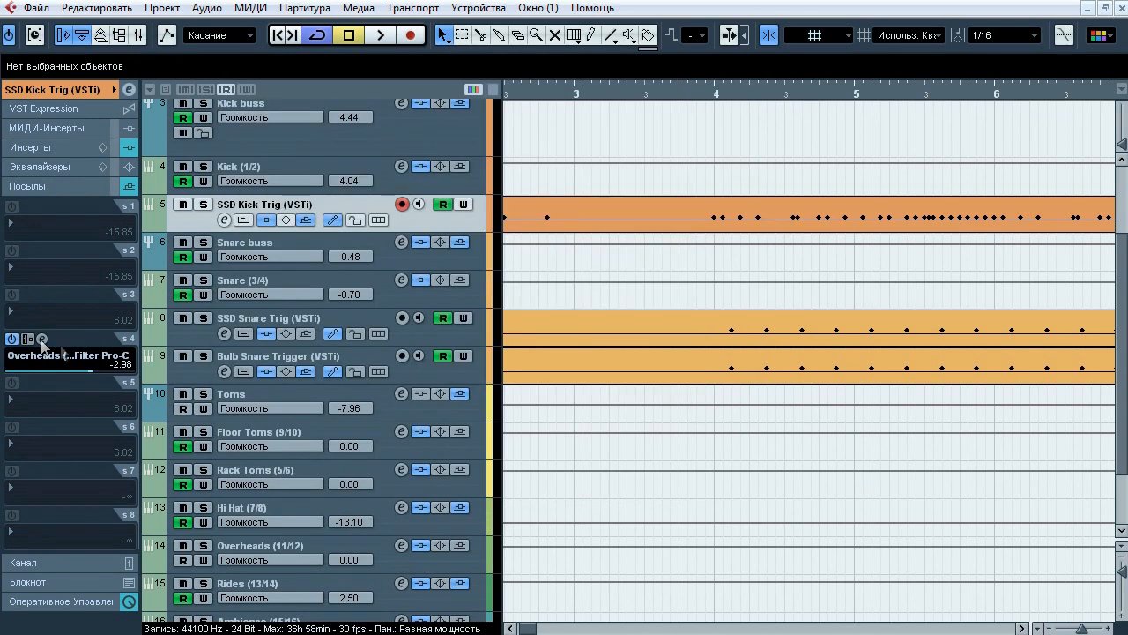
click(250, 364)
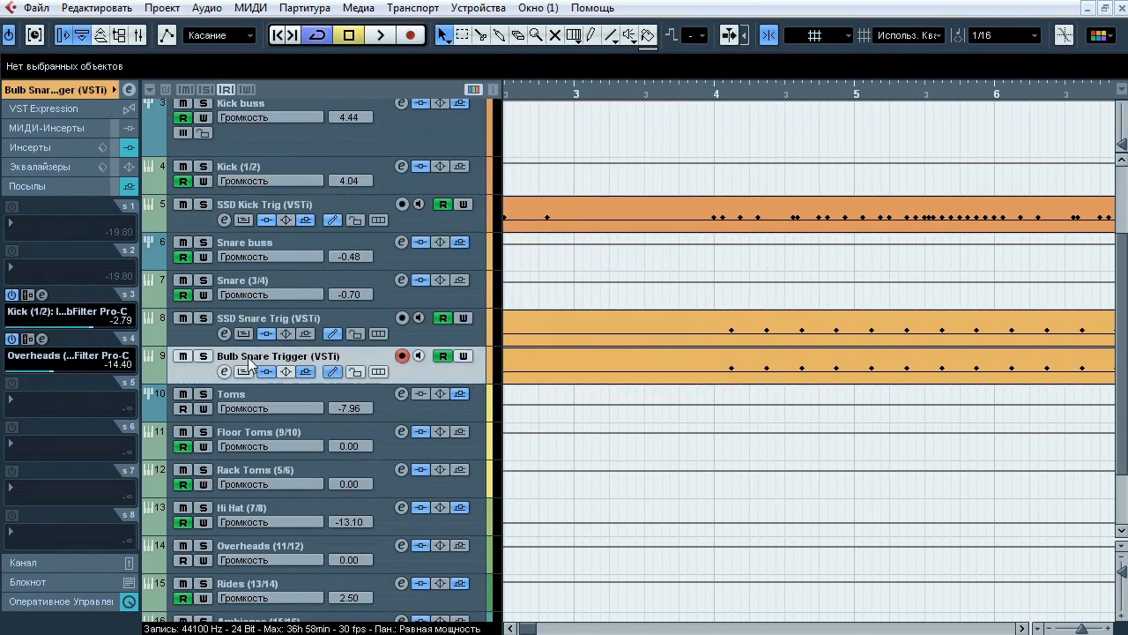
- Open and close the Pro-C compressors fed by Bulb Snare Trigger's Kick (1/2) and Overheads side-chain sends
click(41, 294)
click(41, 294)
click(42, 339)
click(42, 336)
drag(1082, 629, 1074, 629)
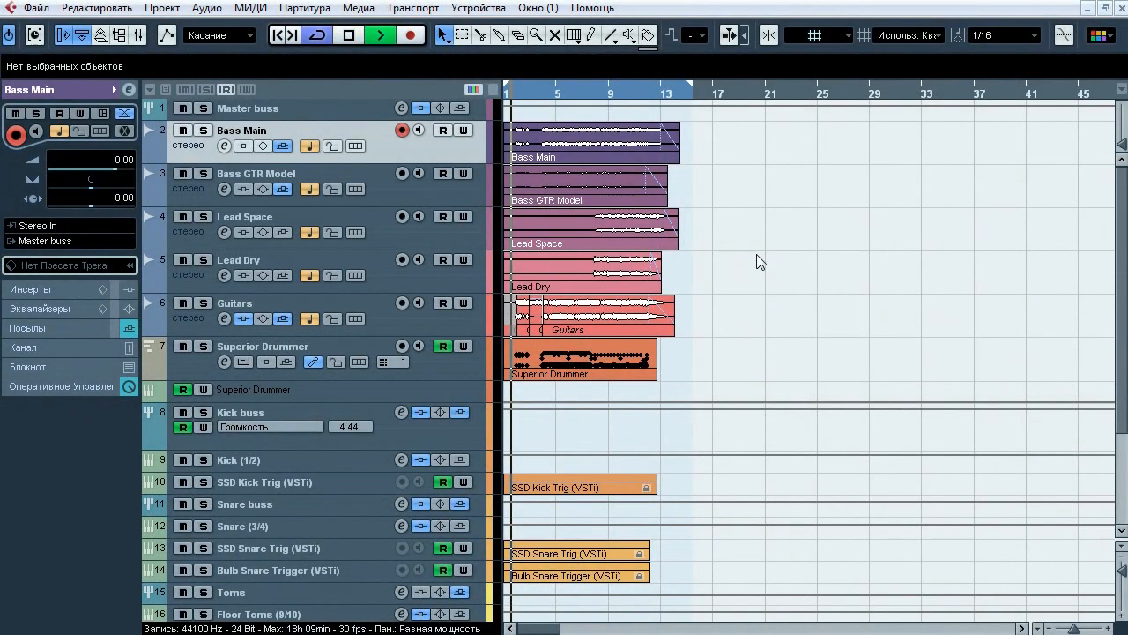
- Mute all bass, lead and guitar events with the Mute tool during playback, then unmute them to compare
right_click(751, 314)
click(749, 329)
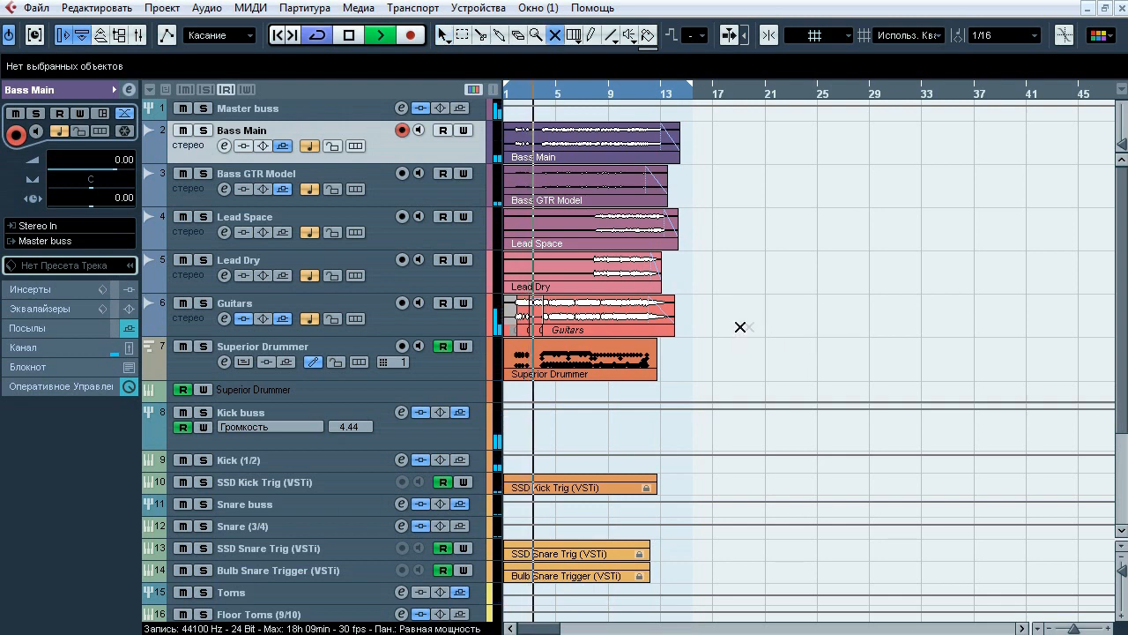
drag(475, 146, 474, 146)
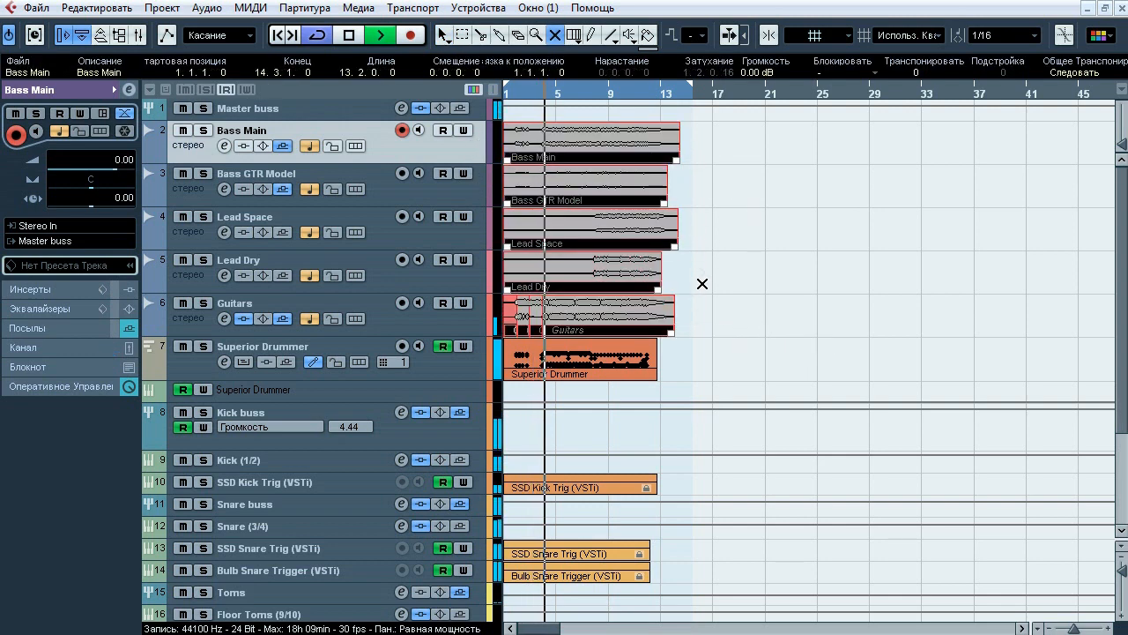
drag(720, 319, 541, 228)
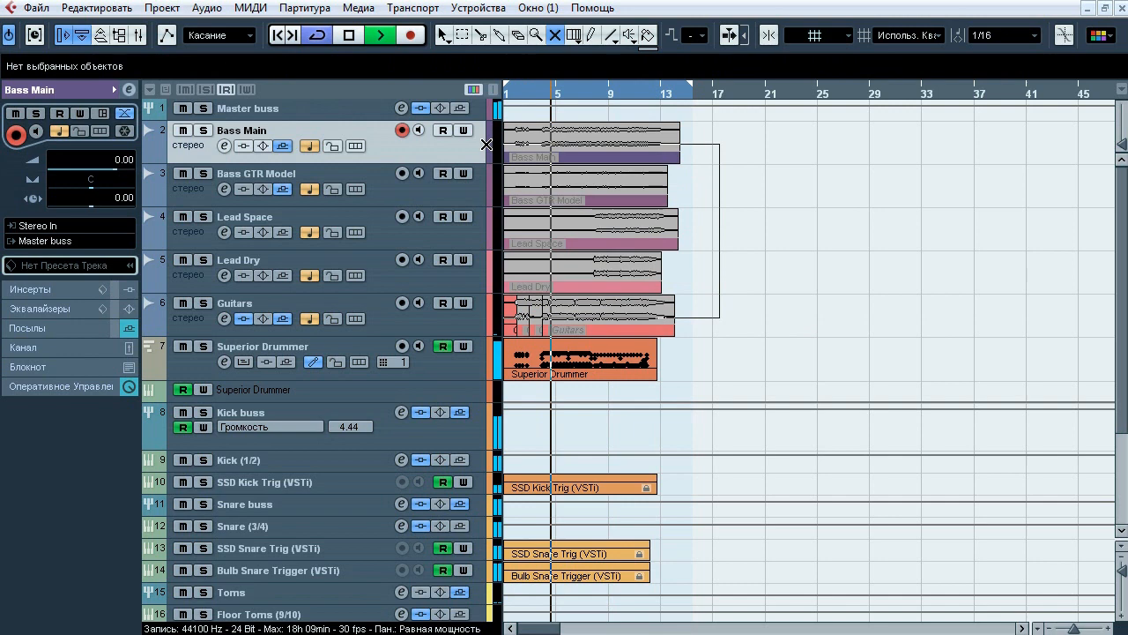
drag(486, 144, 486, 144)
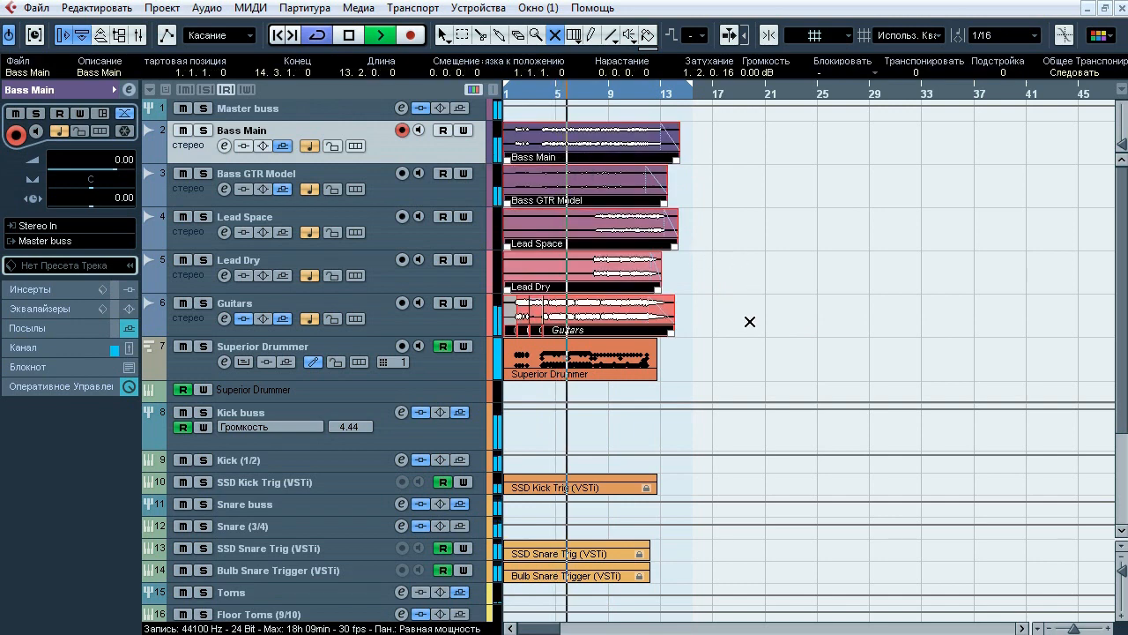
- Mute and unmute the bass, lead and guitar events once more, restore the selection tool, and stop playback
click(748, 321)
drag(483, 149, 483, 148)
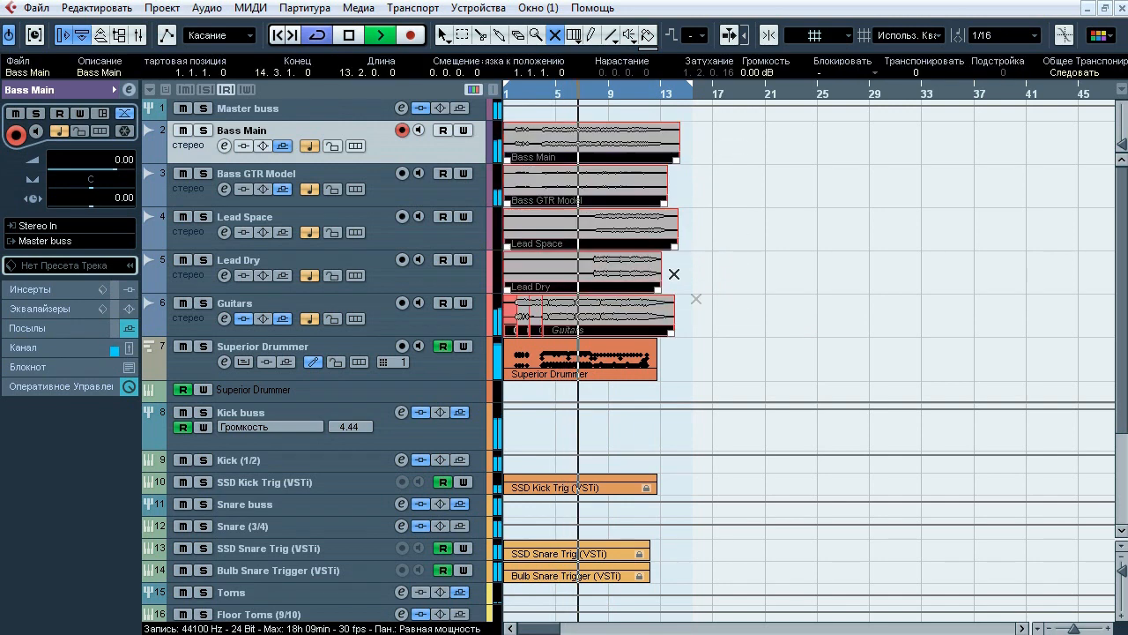
drag(715, 320, 464, 146)
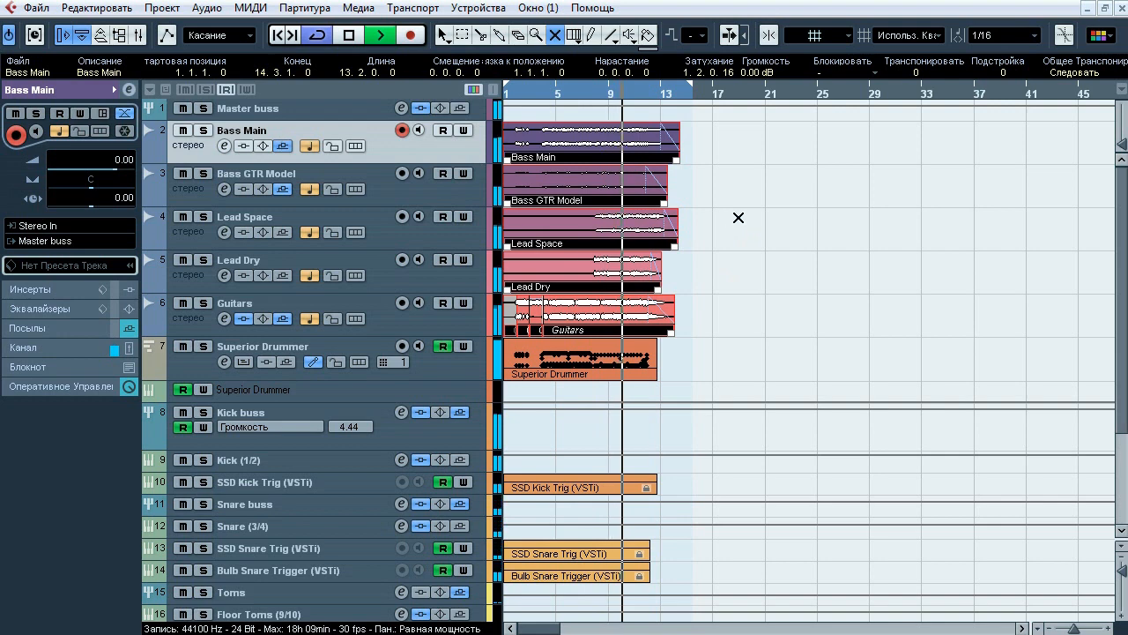
key(1)
click(739, 218)
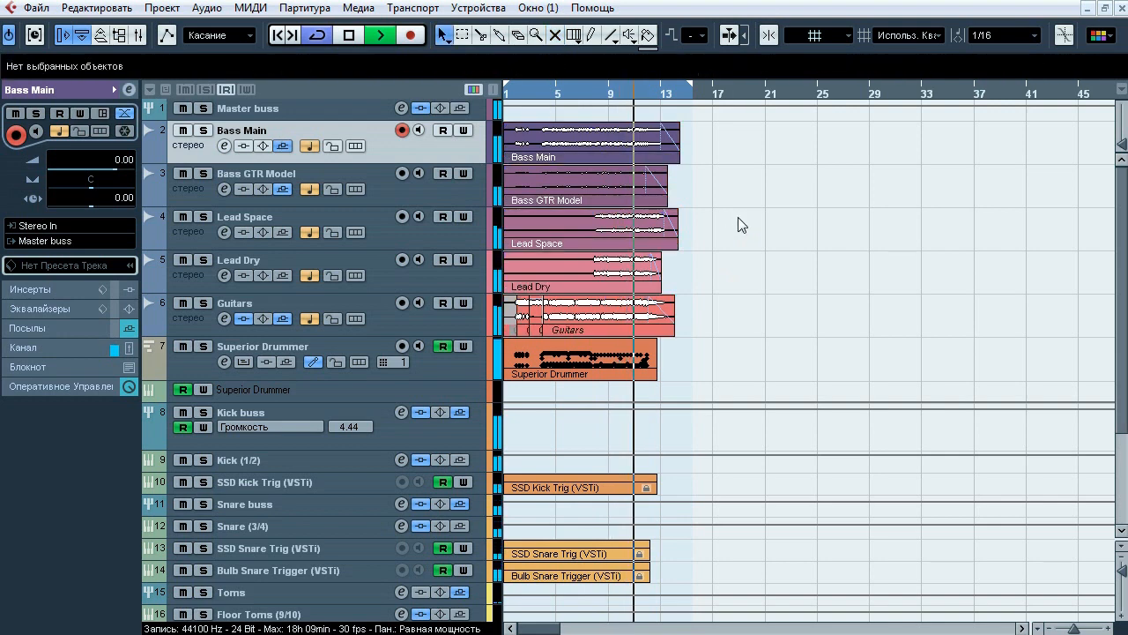
key(space)
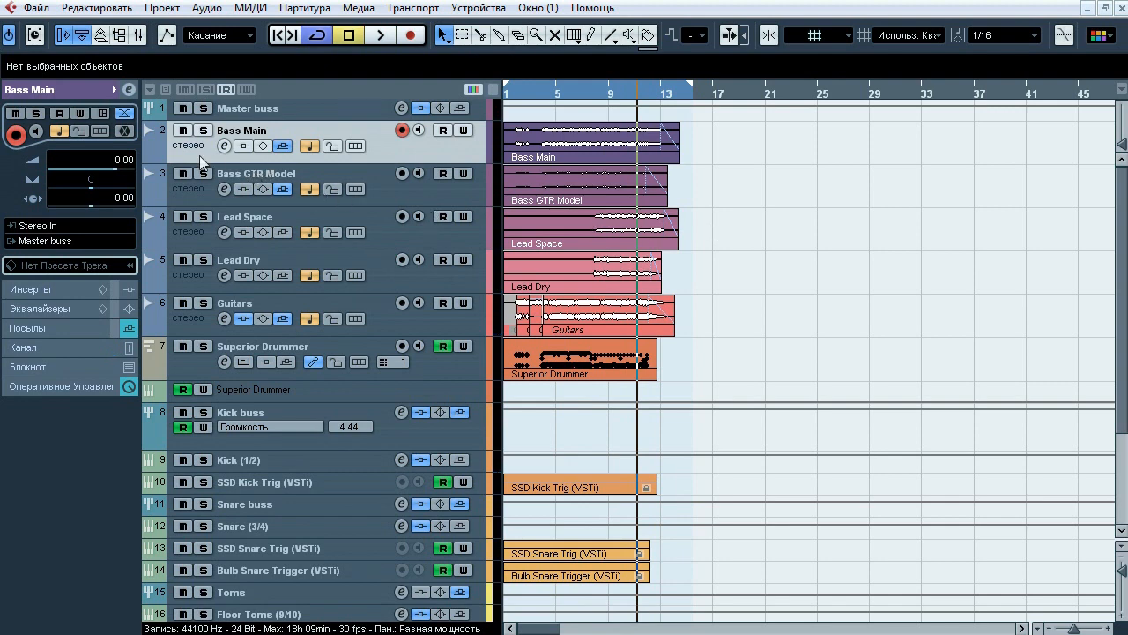
- Review the insert slots and Reverb sends of the Bass GTR Model and Bass Main tracks
click(272, 177)
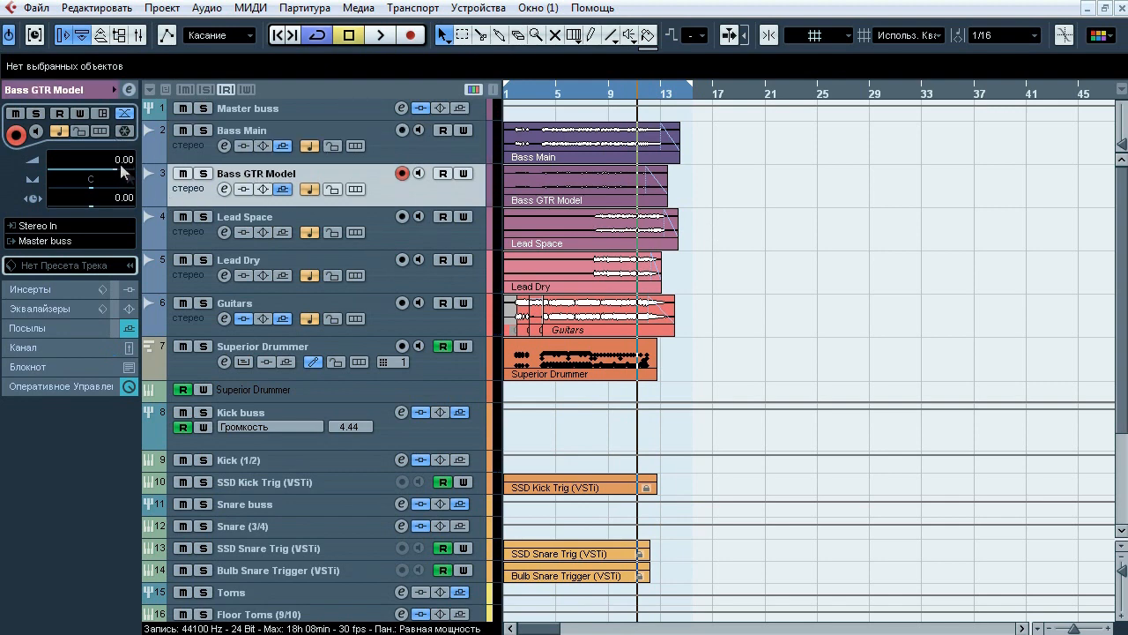
click(79, 288)
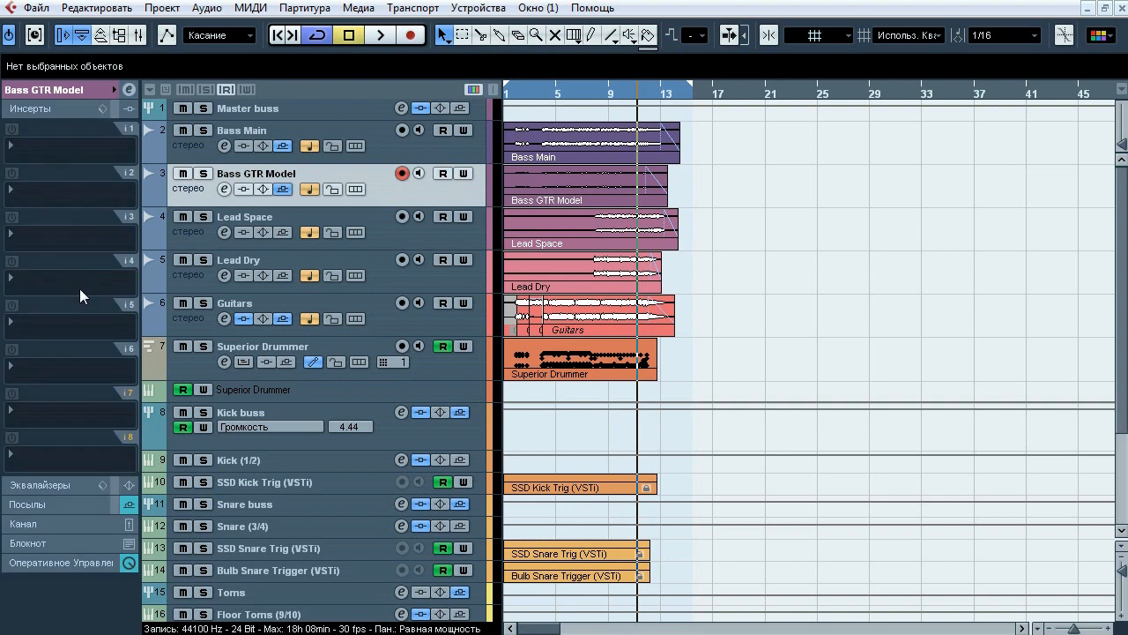
click(237, 150)
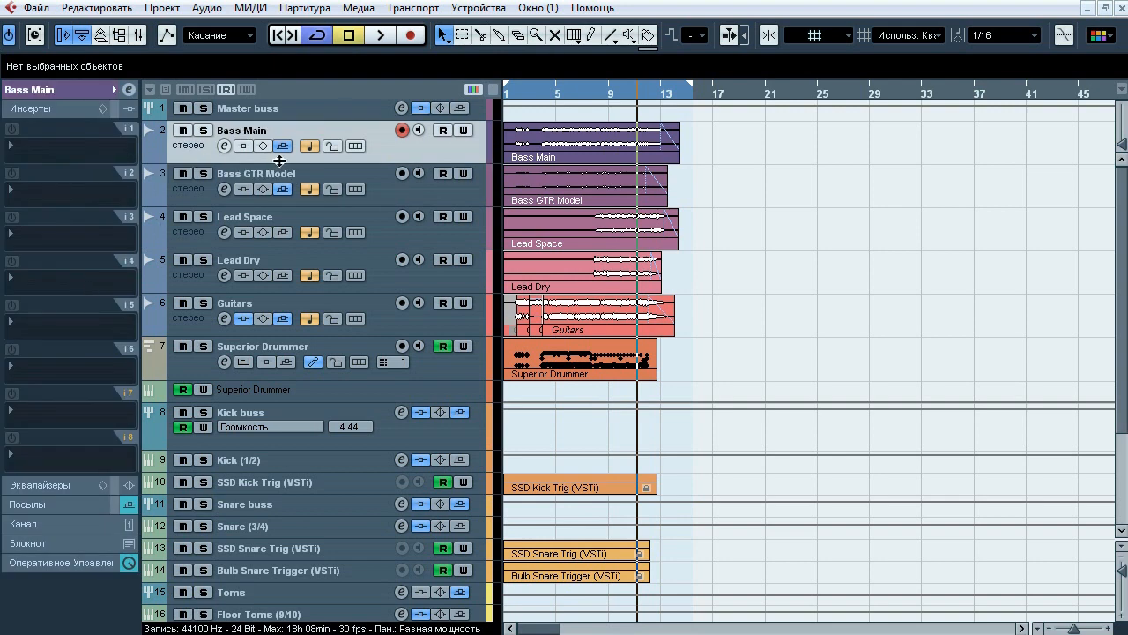
click(61, 502)
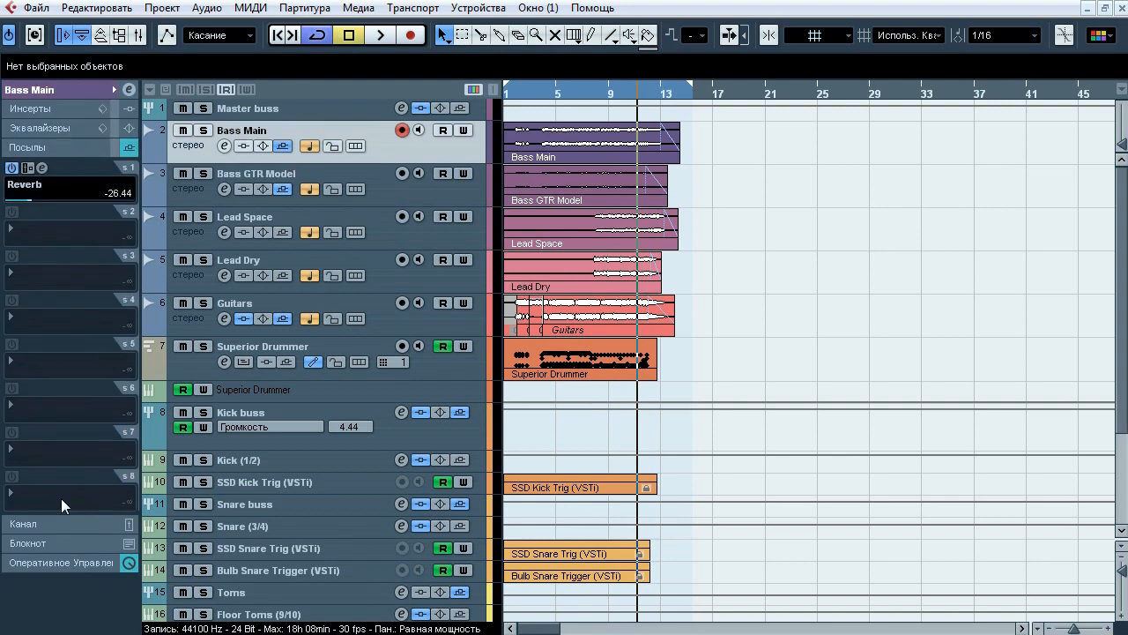
click(179, 192)
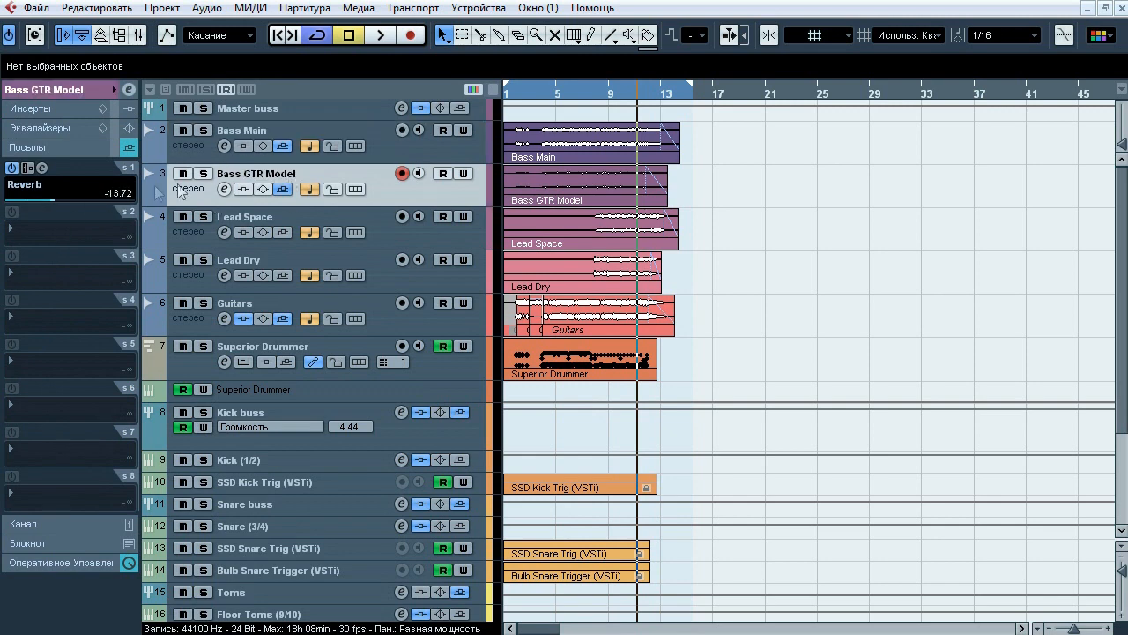
click(256, 130)
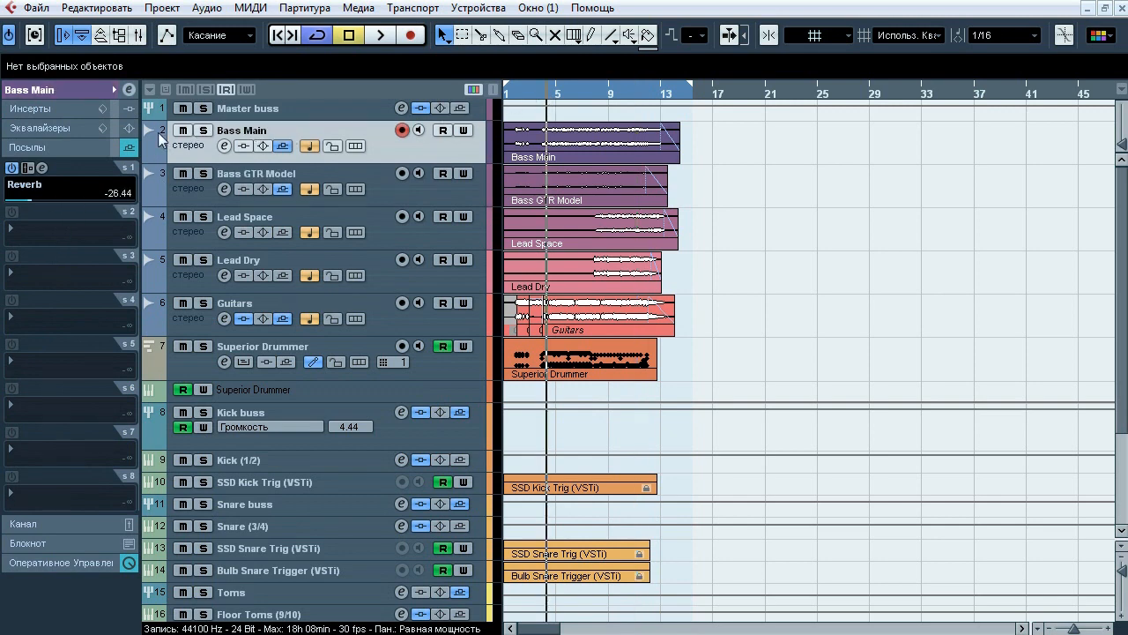
- Solo Bass Main and Bass GTR Model from around bar 4 and compare their Reverb sends bypassed and active, leaving them active
click(205, 132)
key(space)
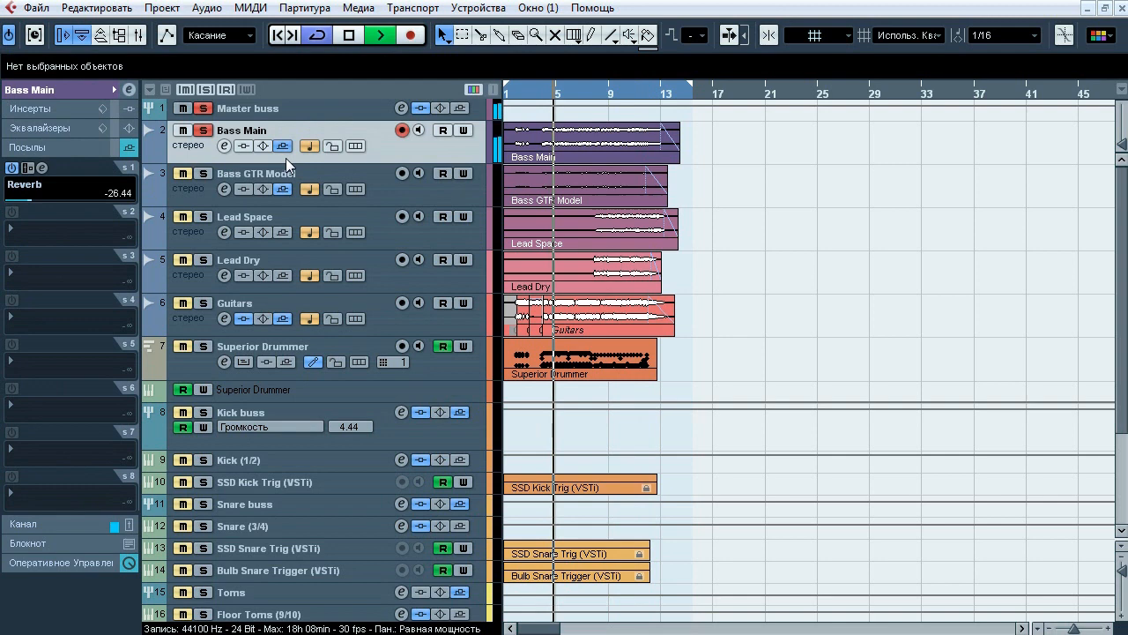
click(283, 144)
click(283, 145)
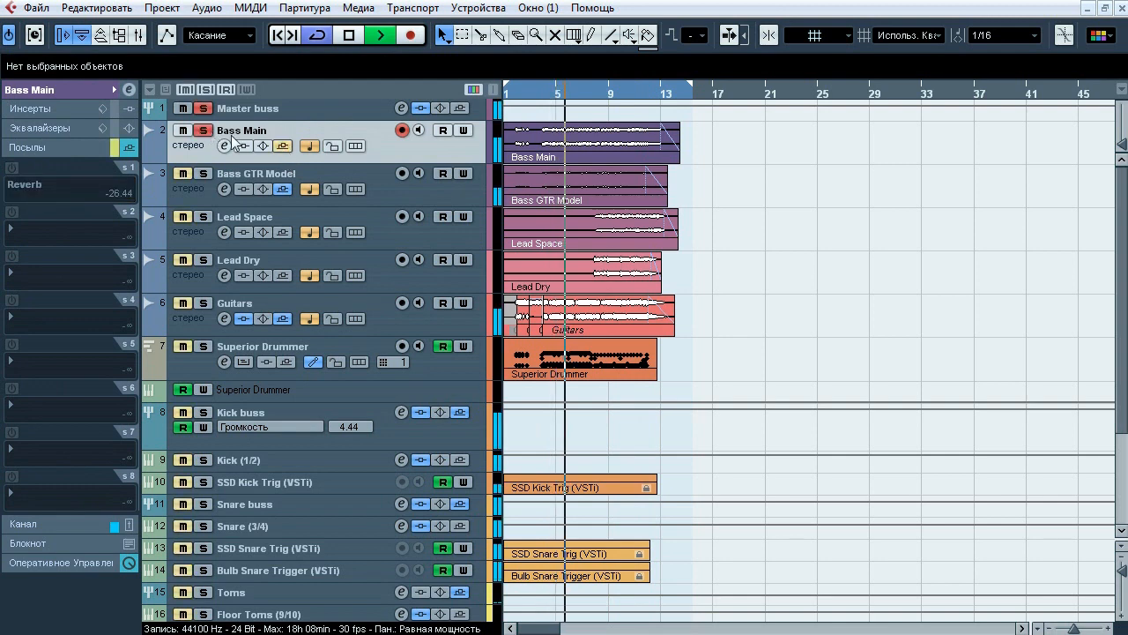
click(203, 173)
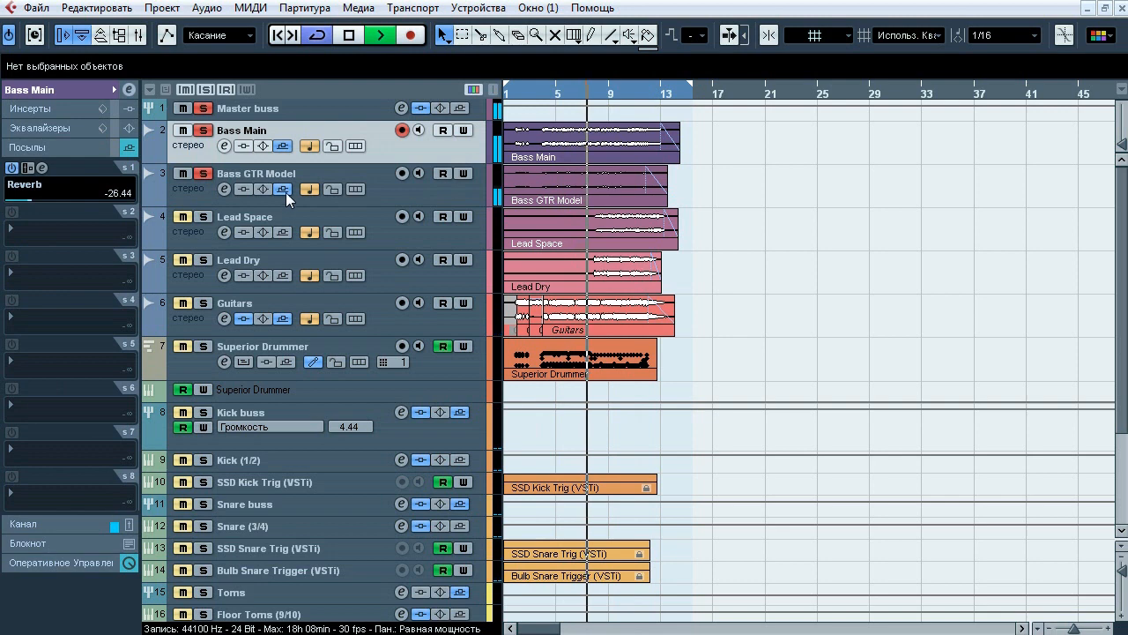
click(284, 145)
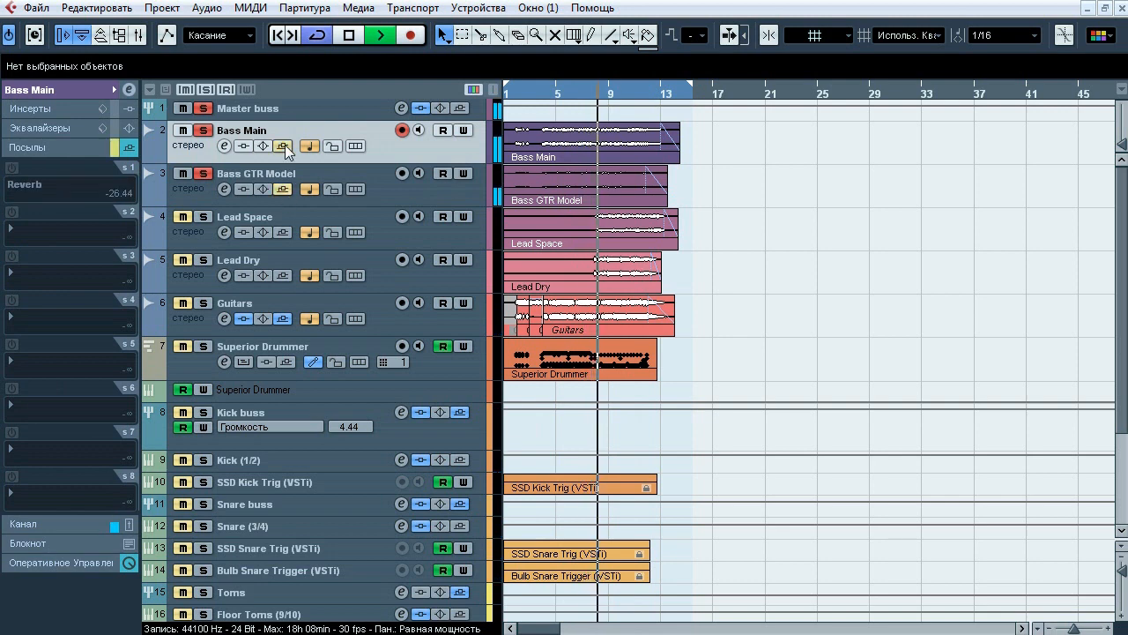
click(285, 145)
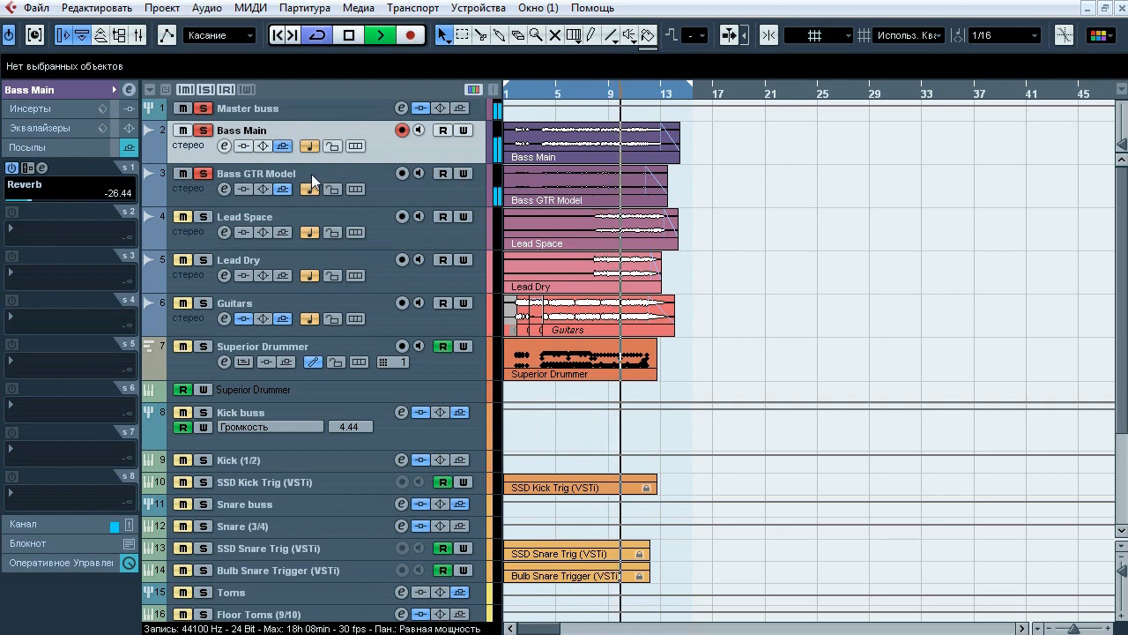
key(space)
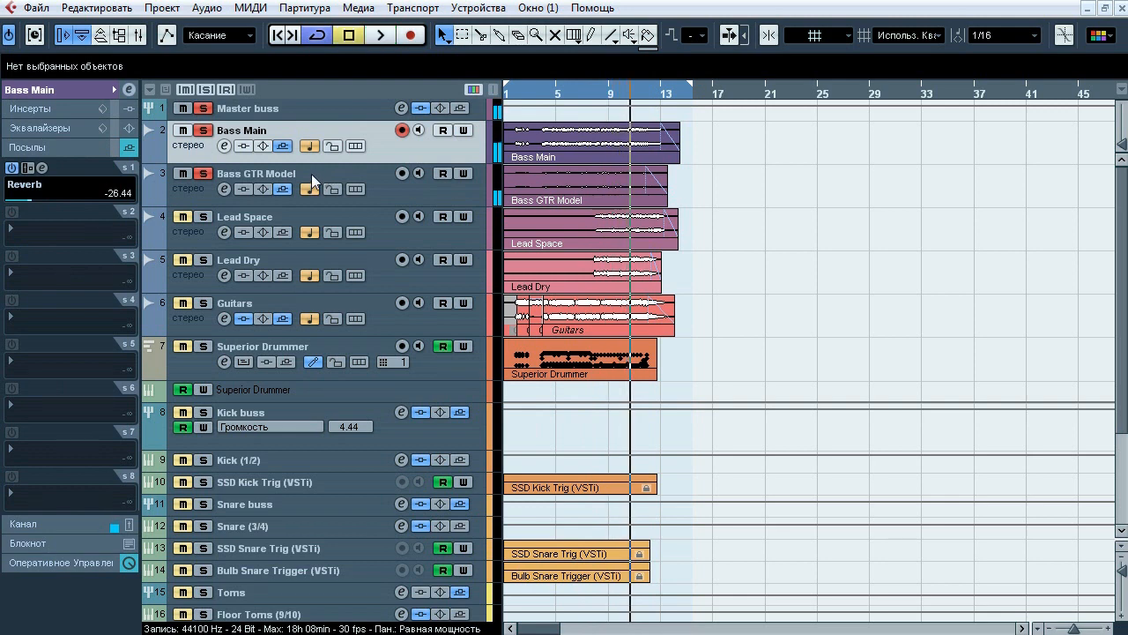
- Clear the solos and replay the full mix from bar 4, comparing the bass Reverb sends bypassed and active
click(206, 89)
key(space)
click(548, 88)
click(283, 147)
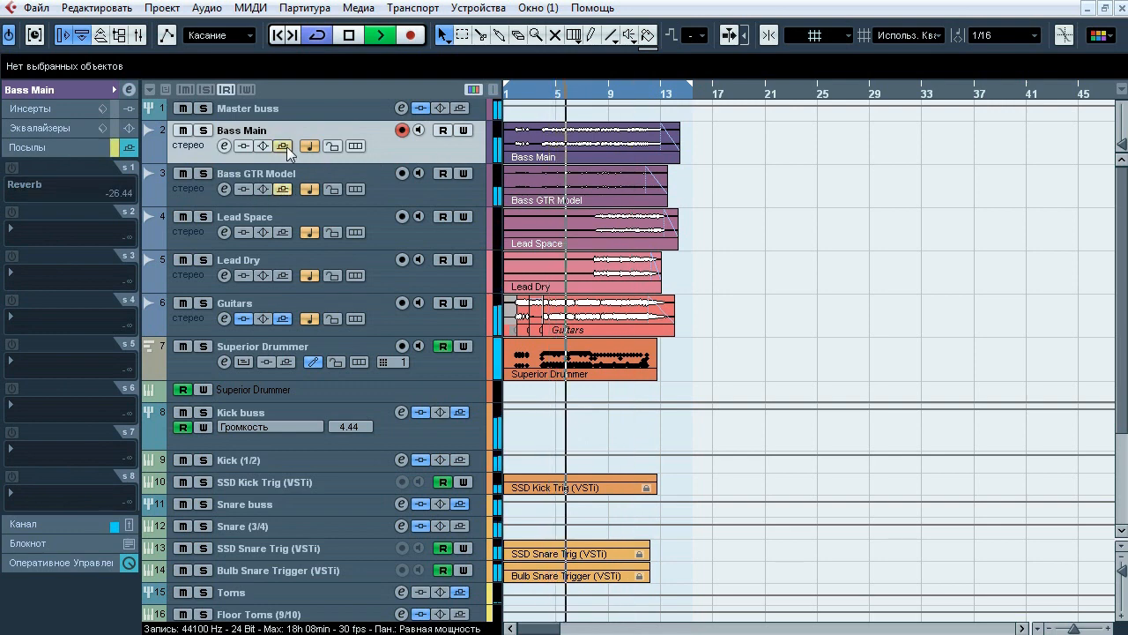
click(286, 146)
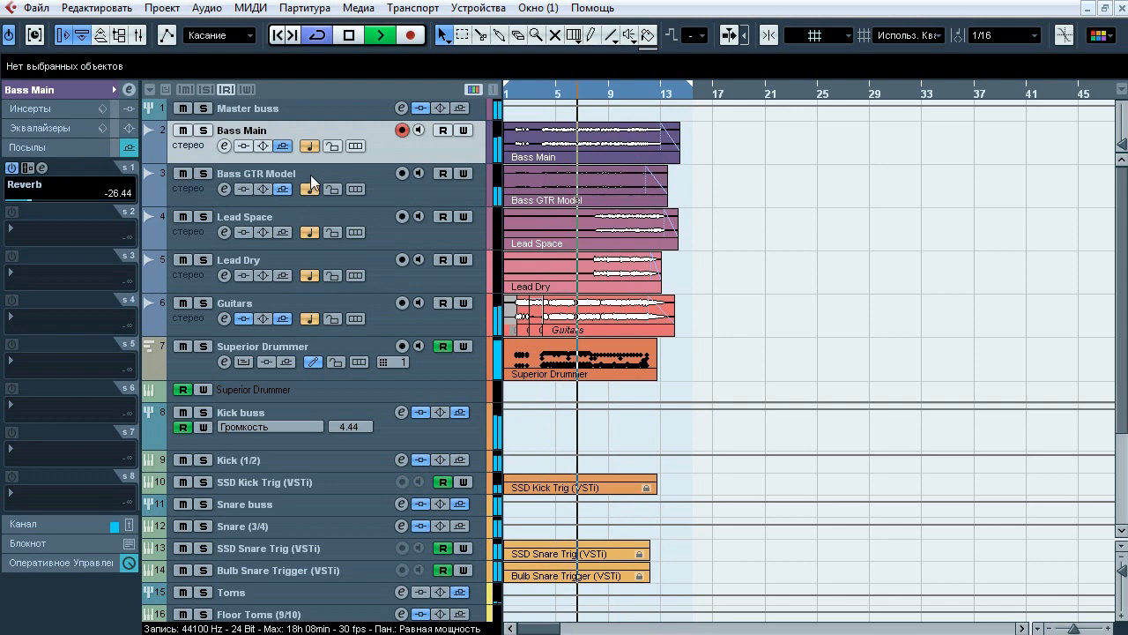
key(space)
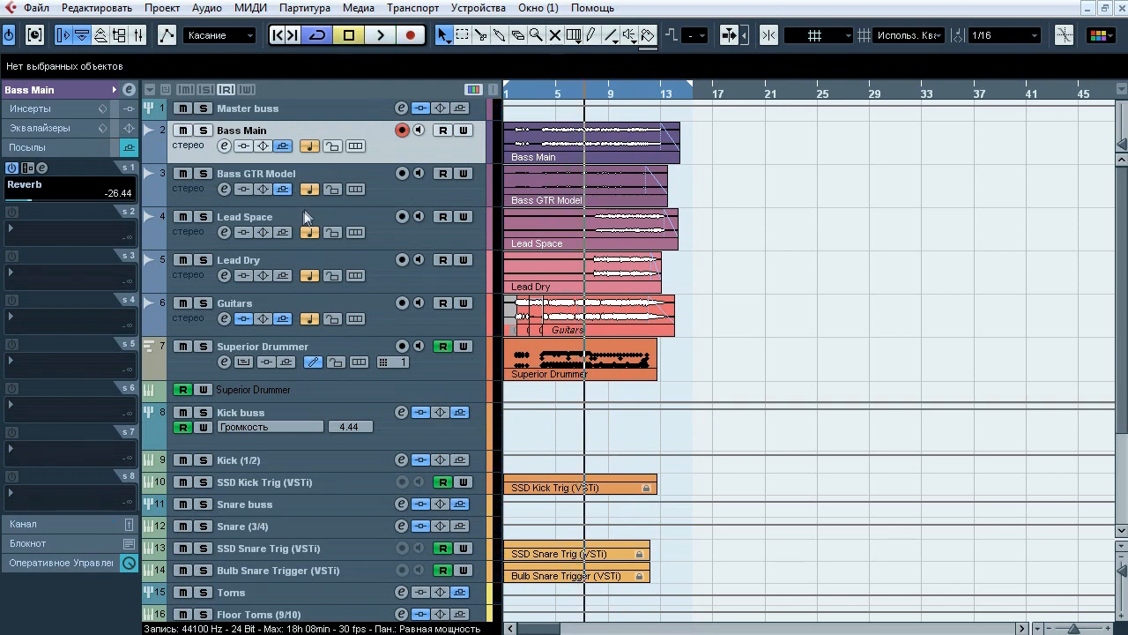
- Review the insert slots and basic track settings of the Lead Space and Lead Dry tracks
click(304, 217)
click(44, 108)
click(257, 263)
click(273, 224)
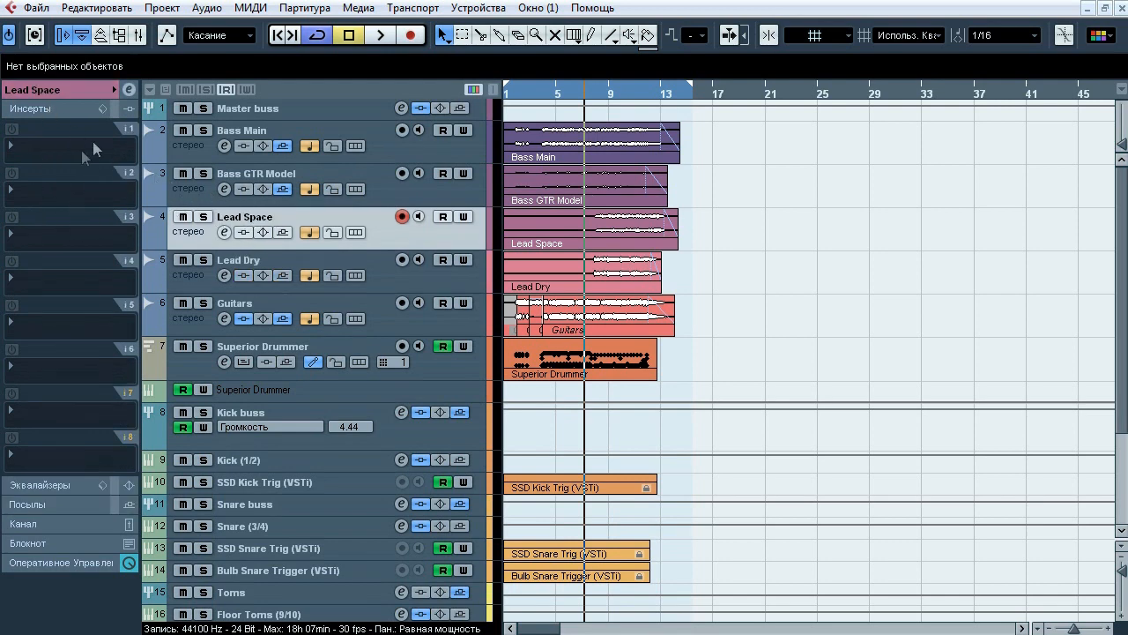
click(287, 268)
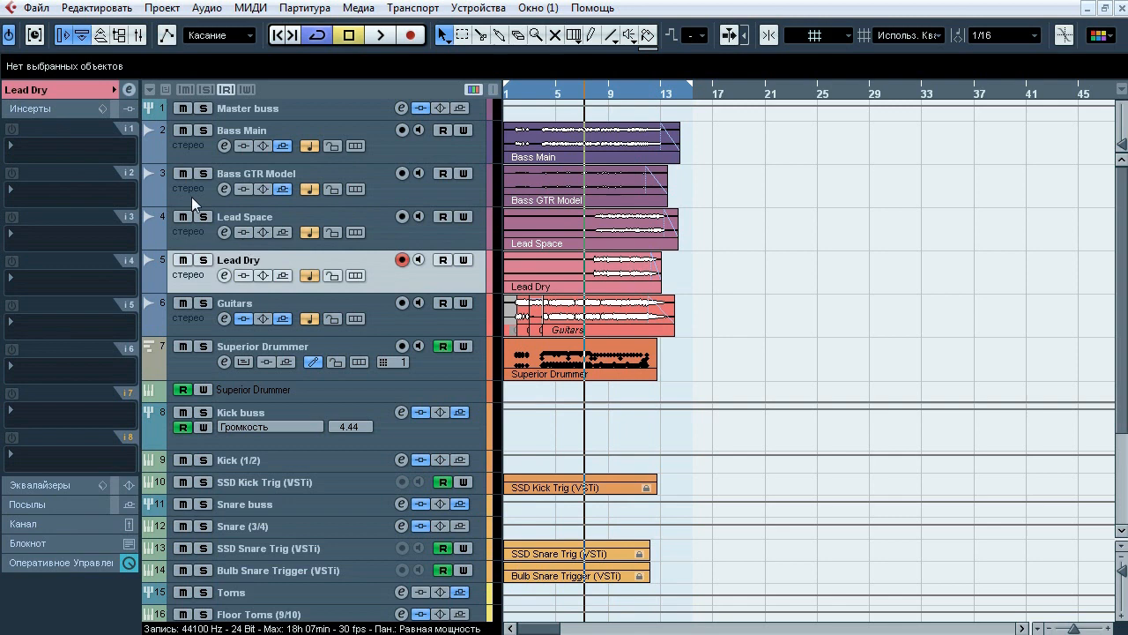
click(80, 89)
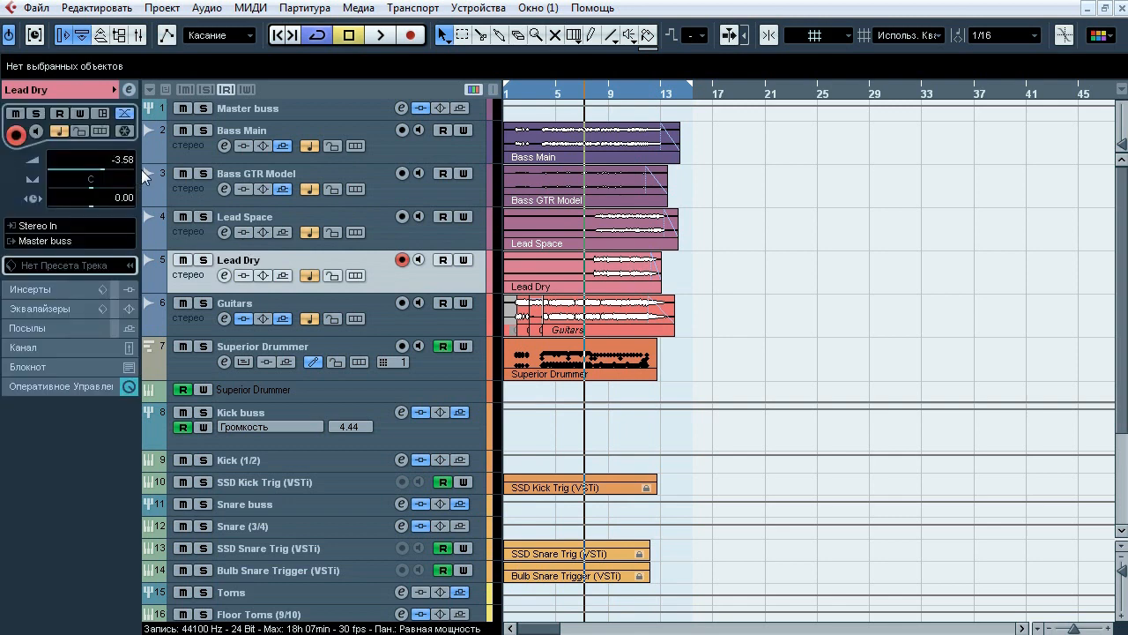
click(243, 220)
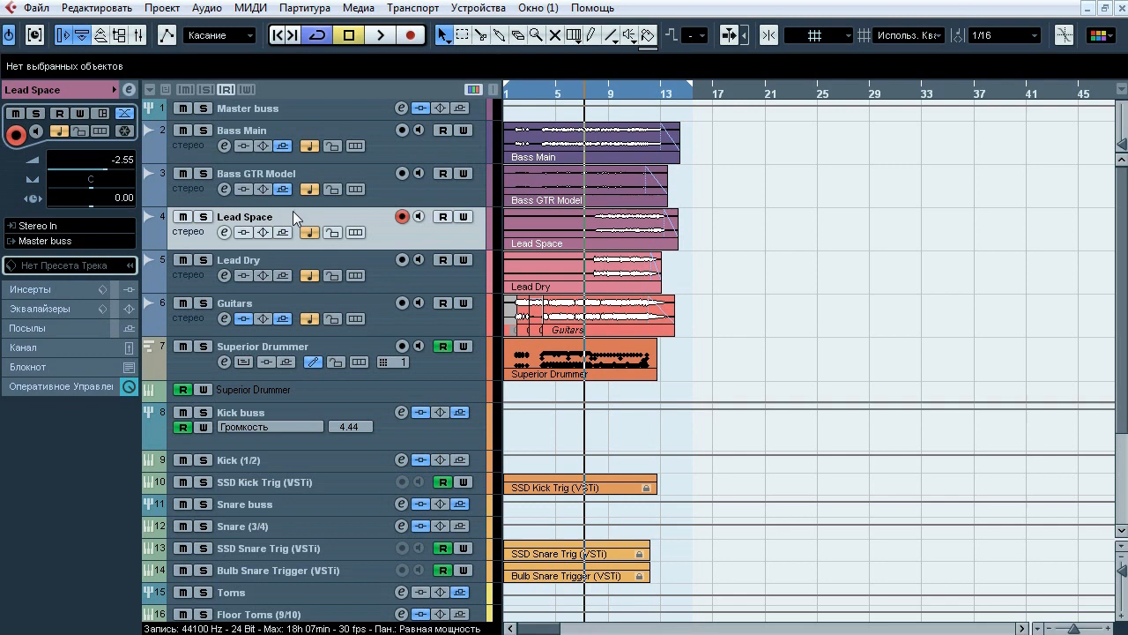
- Show the Guitars track's settings and inserts, and open its FabFilter Pro-C compressor clear of the track controls
click(272, 300)
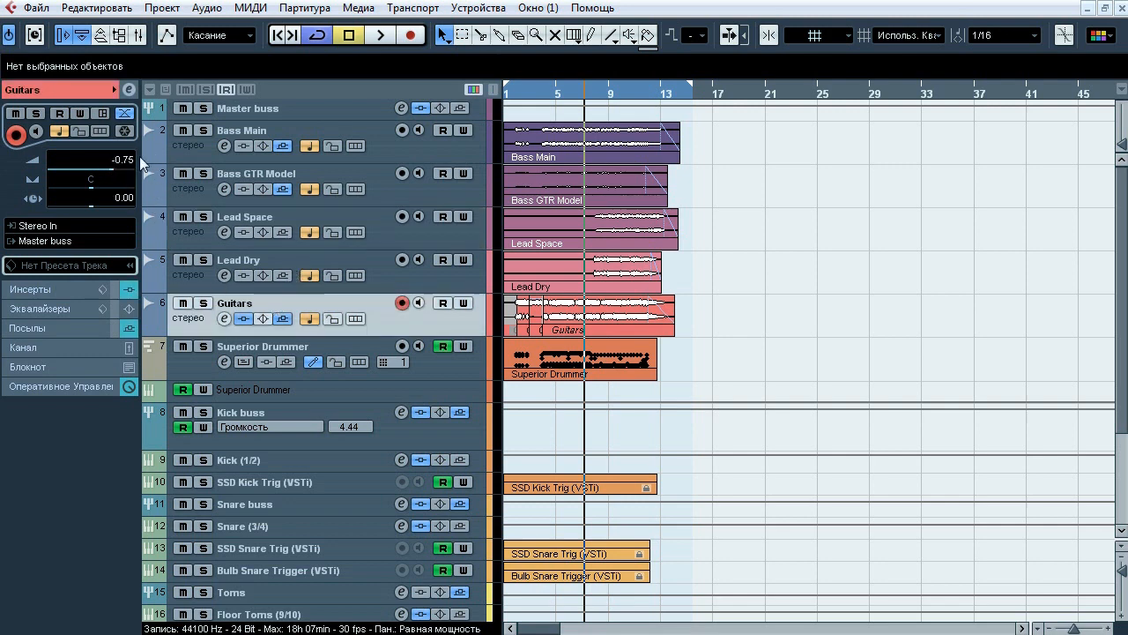
click(51, 289)
click(42, 128)
drag(513, 85, 523, 130)
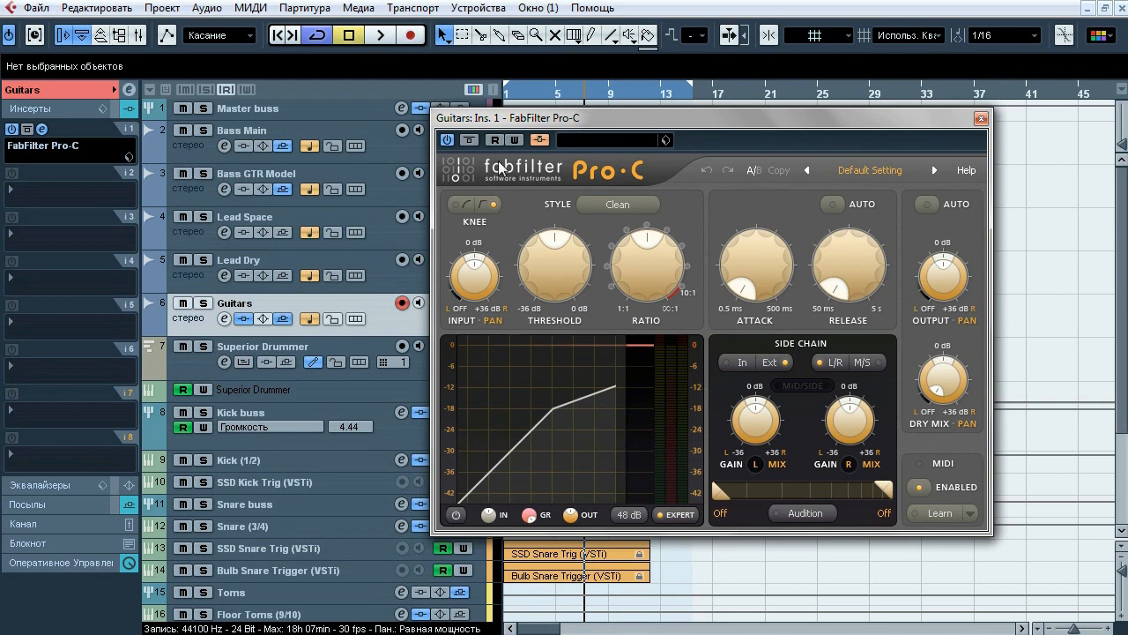
- Show the Kick buss and Snare buss sends feeding the Guitars Pro-C side-chain
click(274, 417)
click(57, 504)
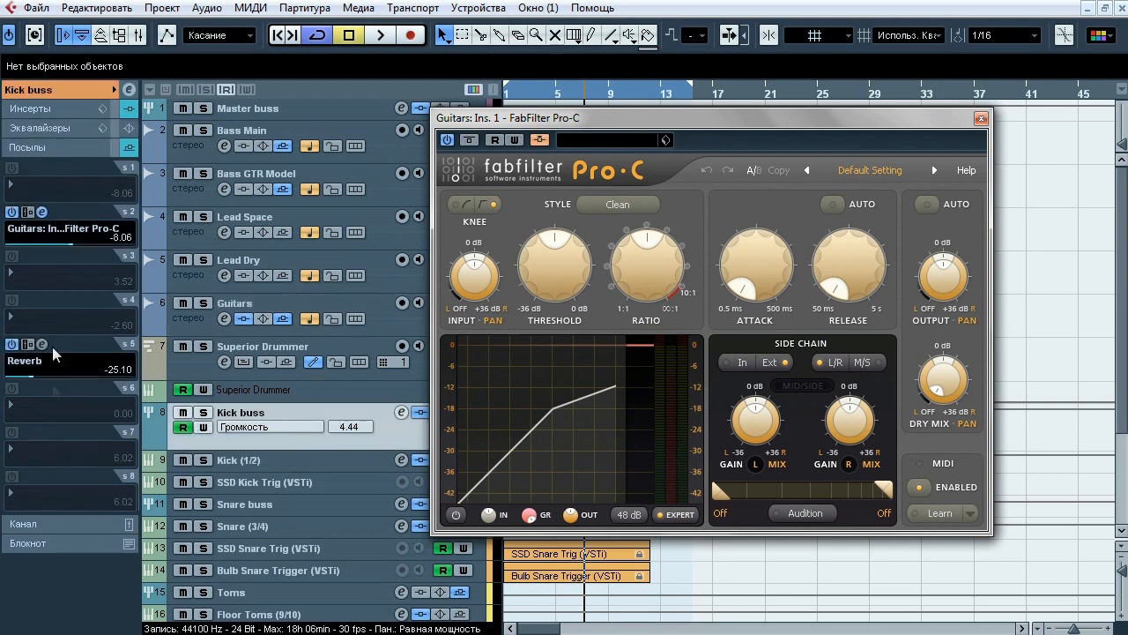
click(280, 504)
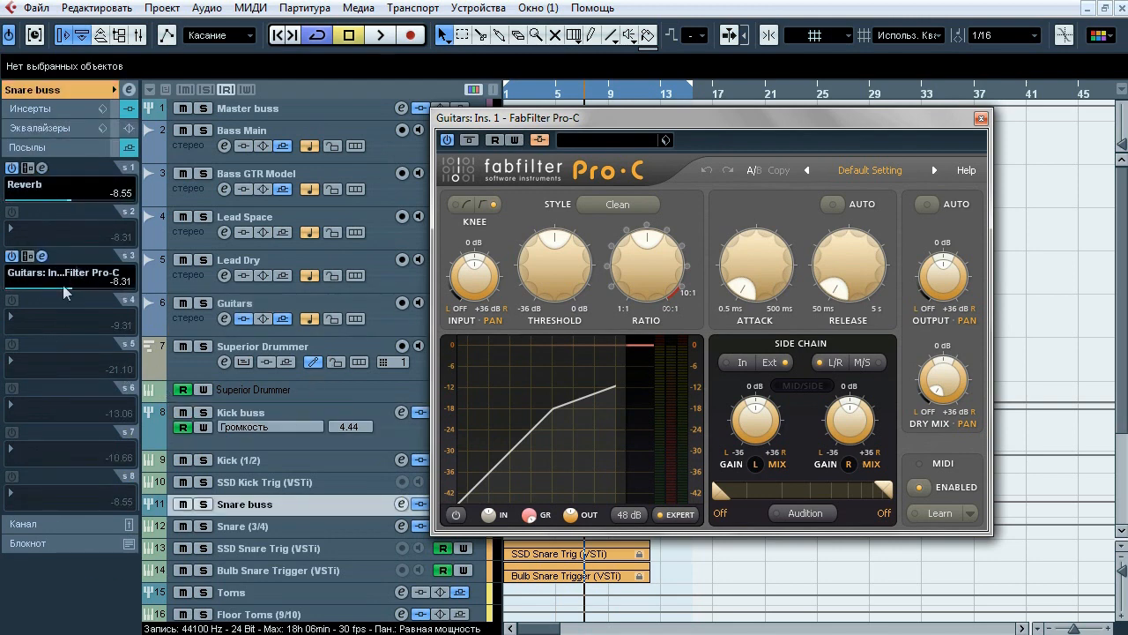
- Solo the Guitars with the Kick and Snare busses and play them, comparing the Guitars Pro-C bypassed and active
click(204, 503)
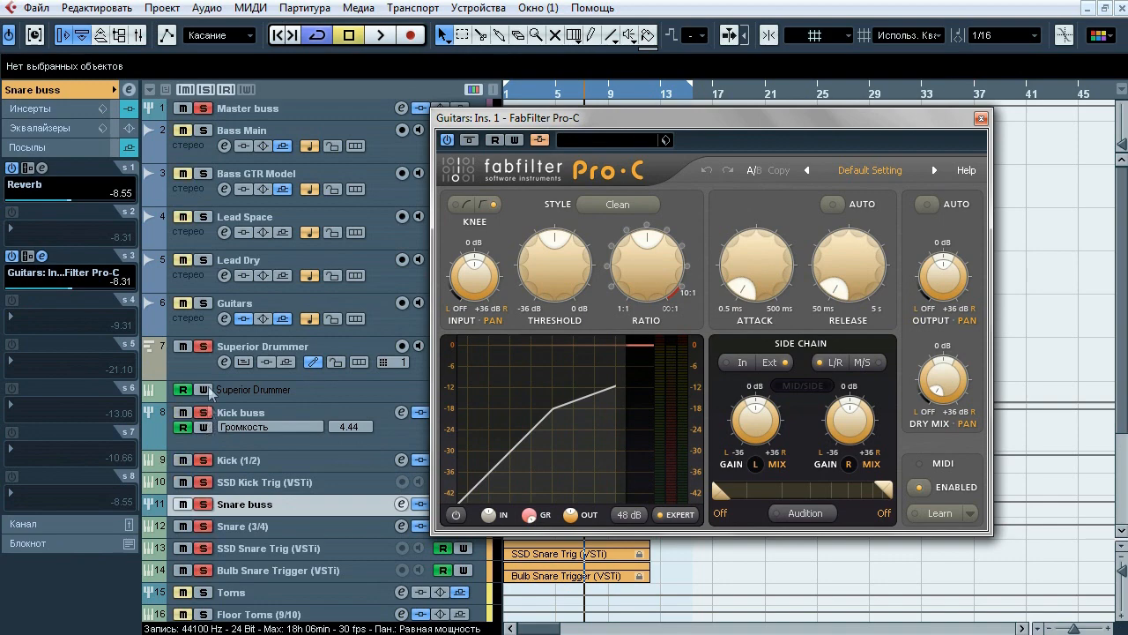
drag(676, 125, 625, 122)
key(space)
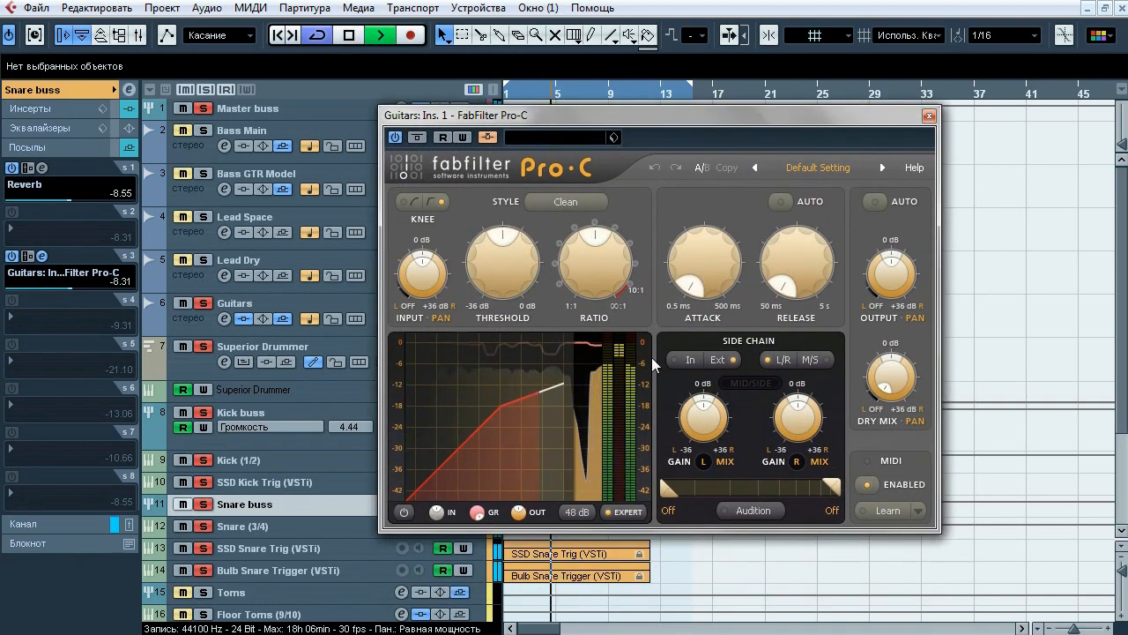
click(418, 138)
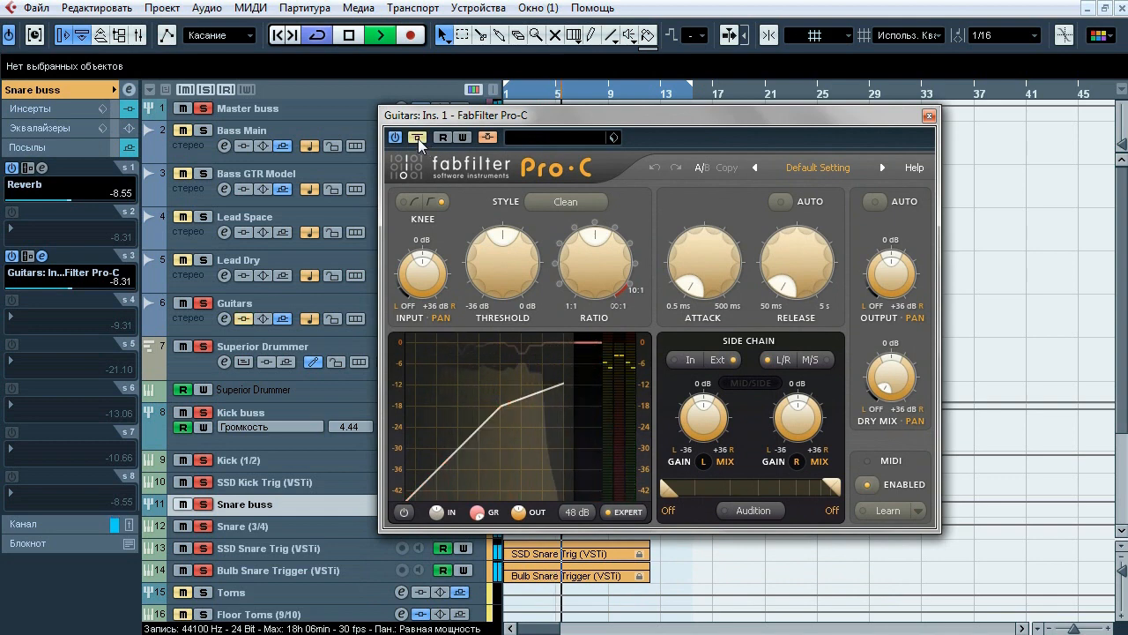
click(418, 137)
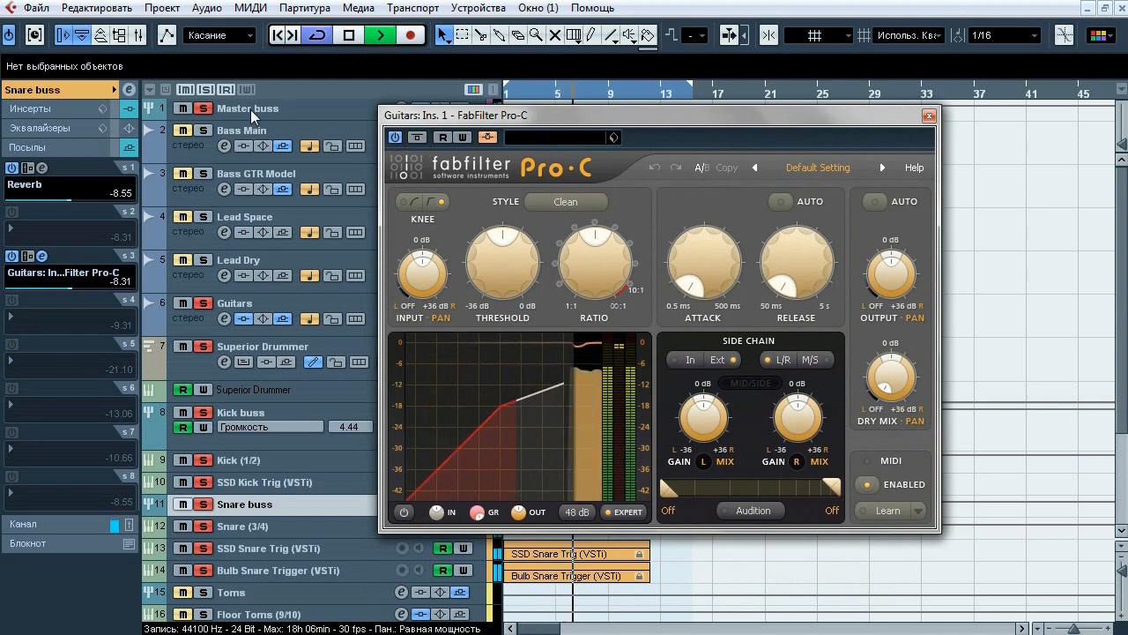
- Compare the Guitars Pro-C bypassed and active in the full mix, and stop playback
click(418, 137)
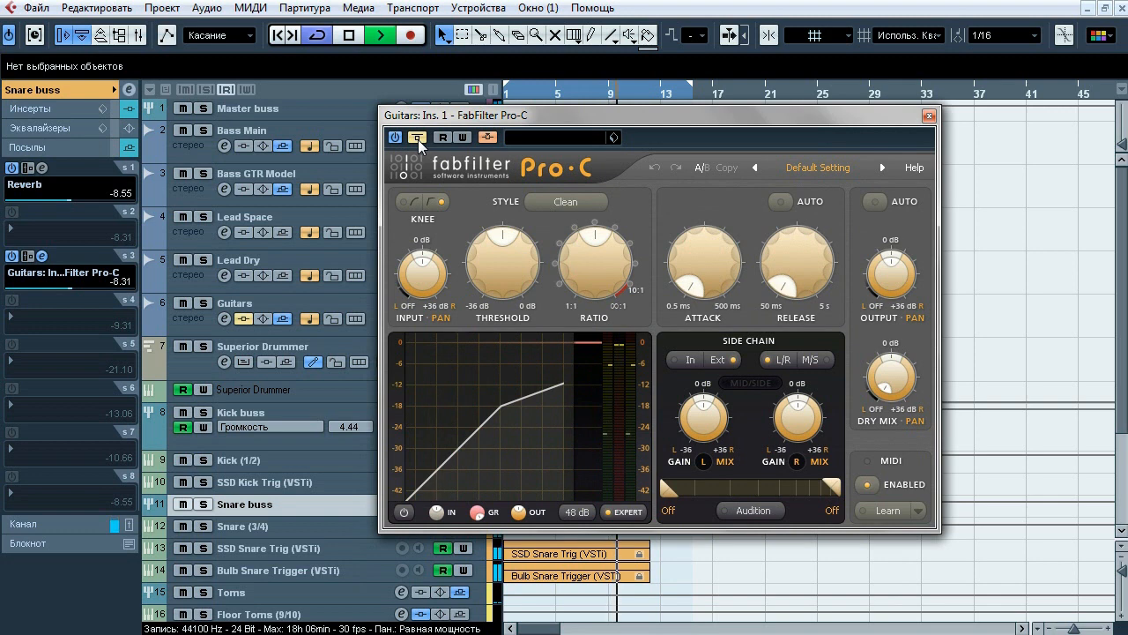
click(418, 137)
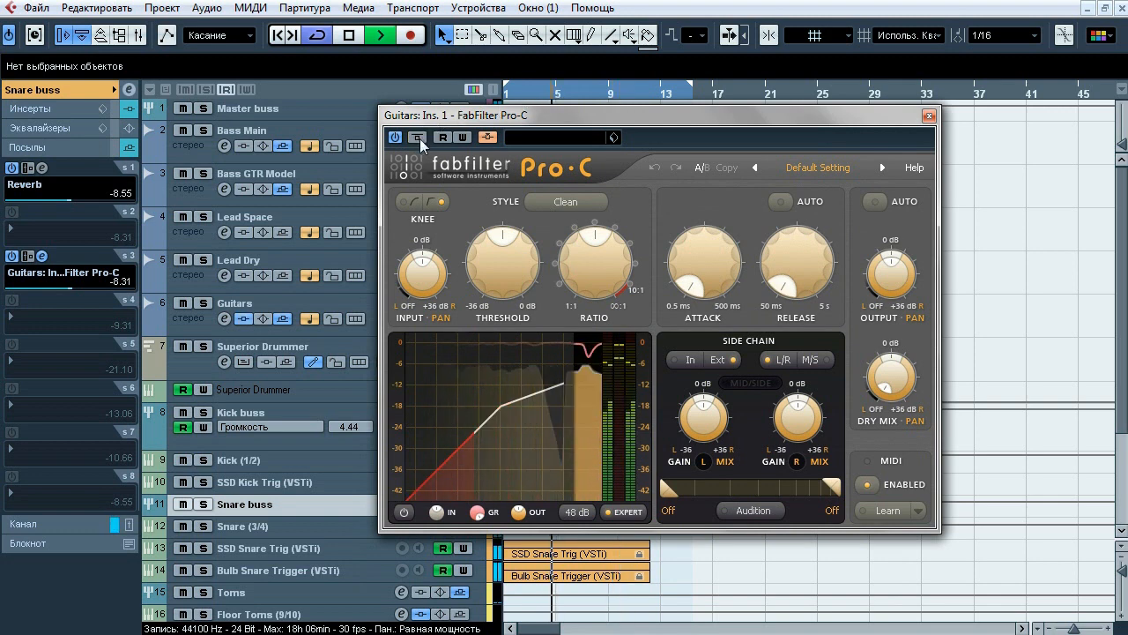
click(419, 139)
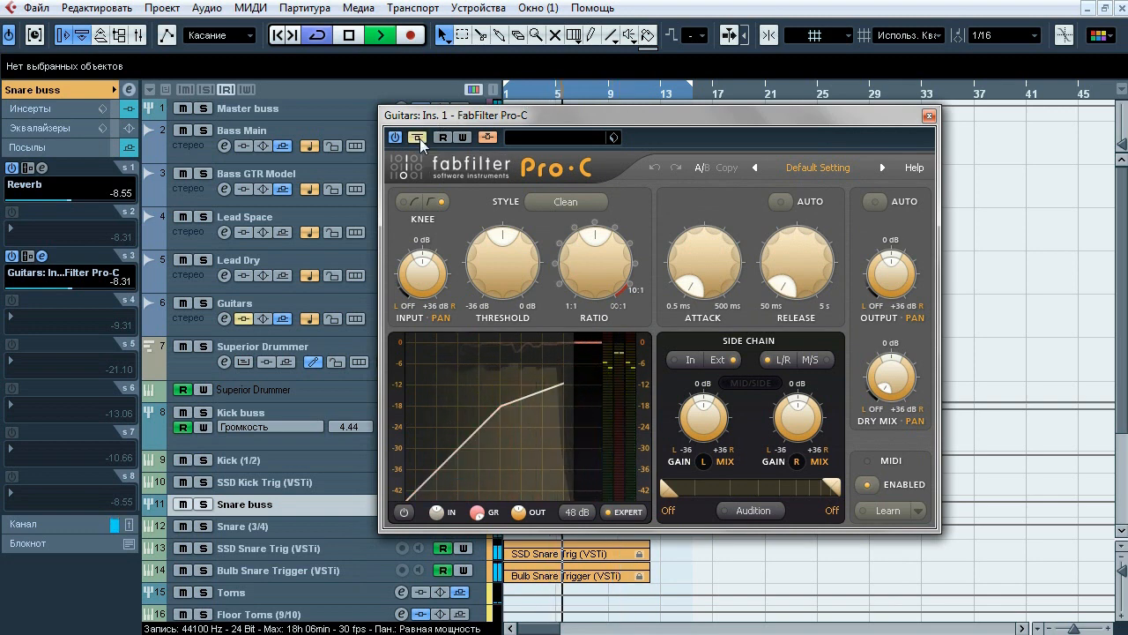
click(420, 140)
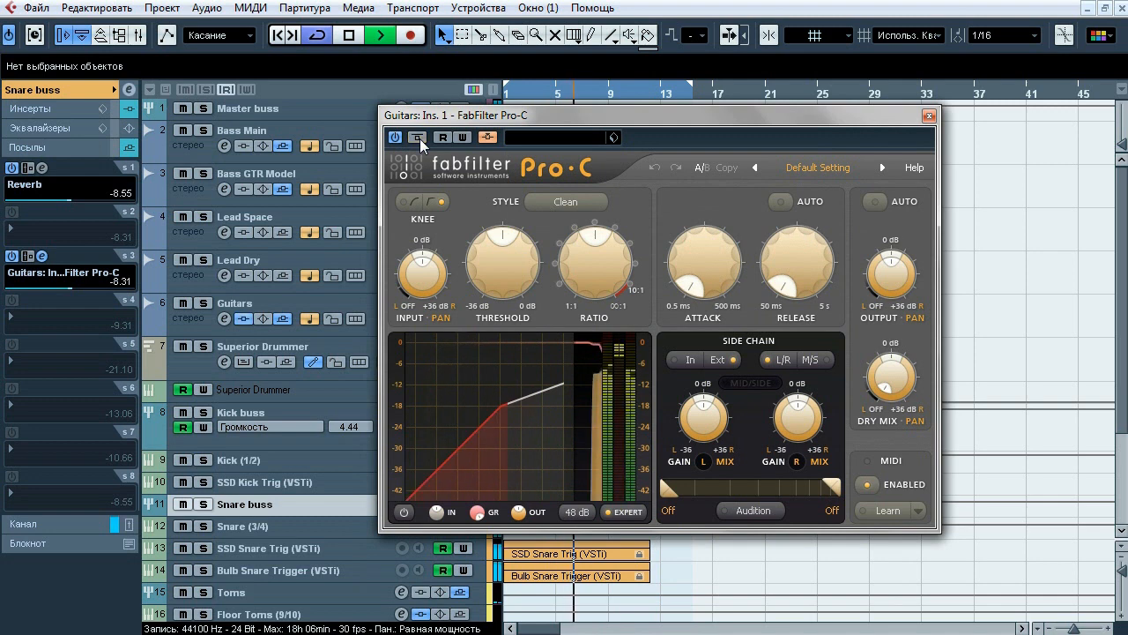
click(420, 139)
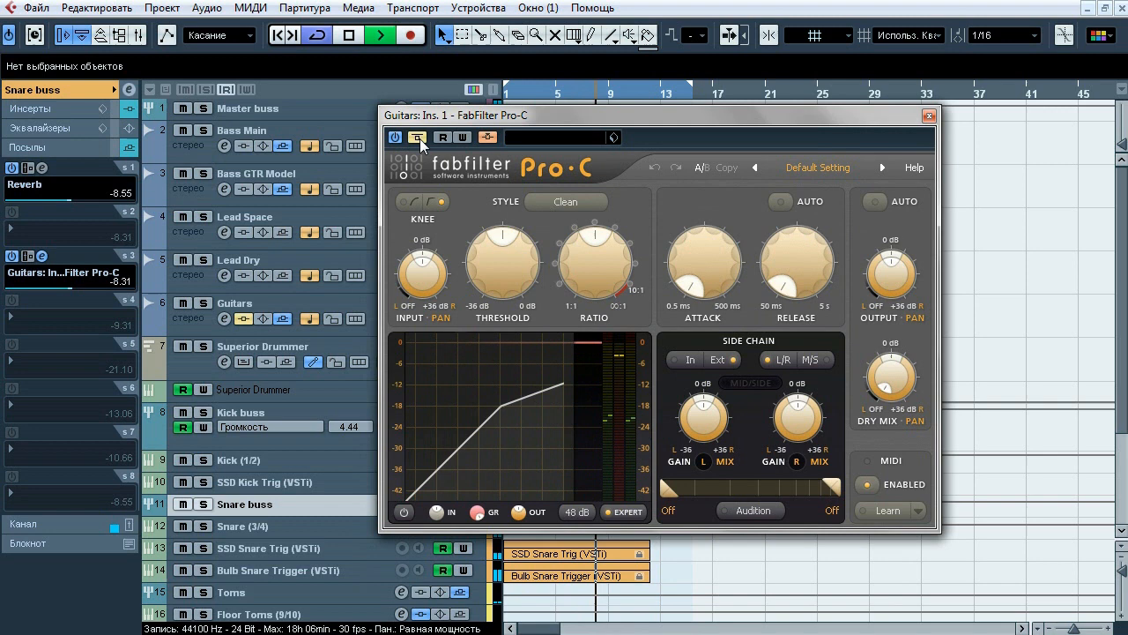
click(420, 139)
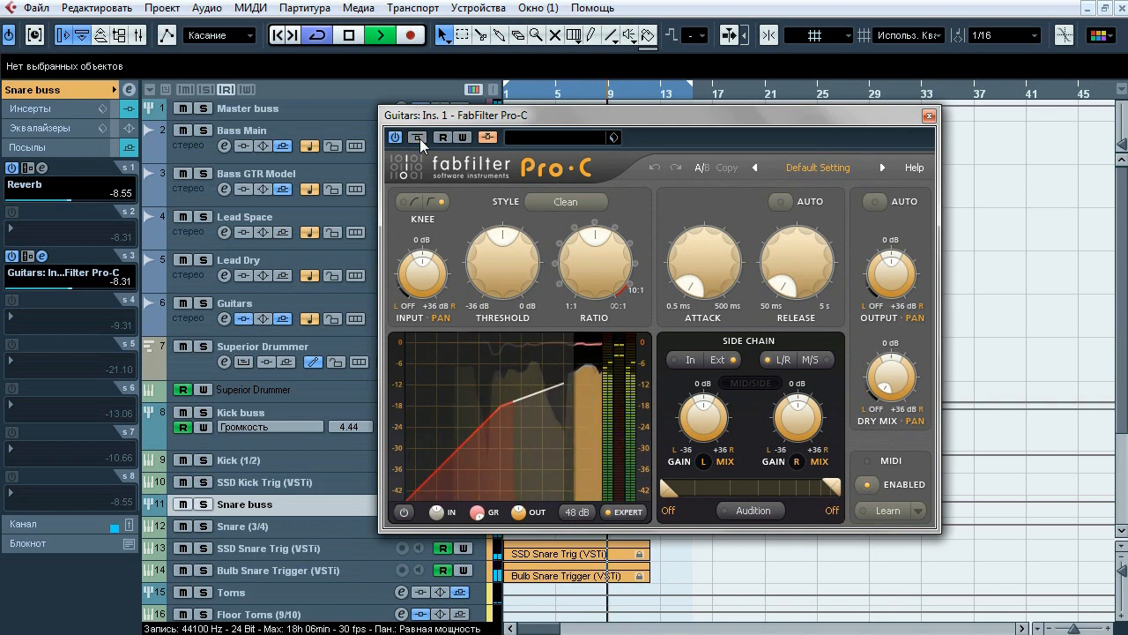
key(space)
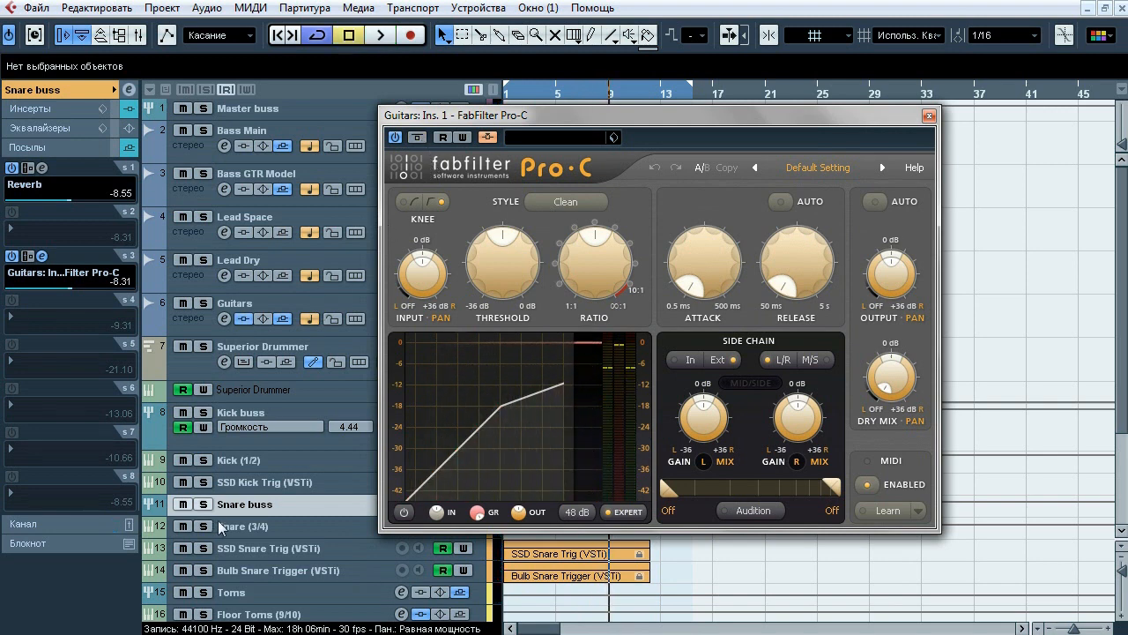
- Set the output routing of the Snare buss and the Kick buss to no bus (Нет Шины)
click(35, 90)
click(79, 208)
click(89, 225)
click(258, 411)
click(54, 209)
click(58, 226)
- Switch off the Kick buss and Snare buss sends that feed the Guitars Pro-C side-chain
click(65, 272)
click(12, 343)
click(246, 505)
click(12, 255)
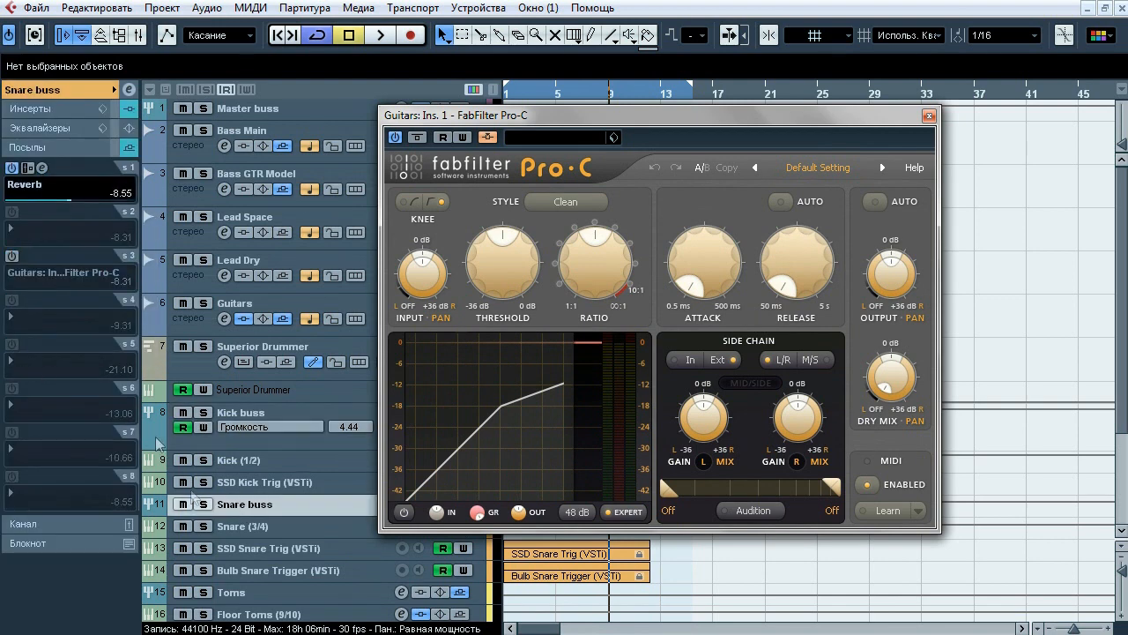
- Play the Guitars soloed with the Kick and Snare busses while the side-chain sends are off, and bypass the Pro-C
click(203, 504)
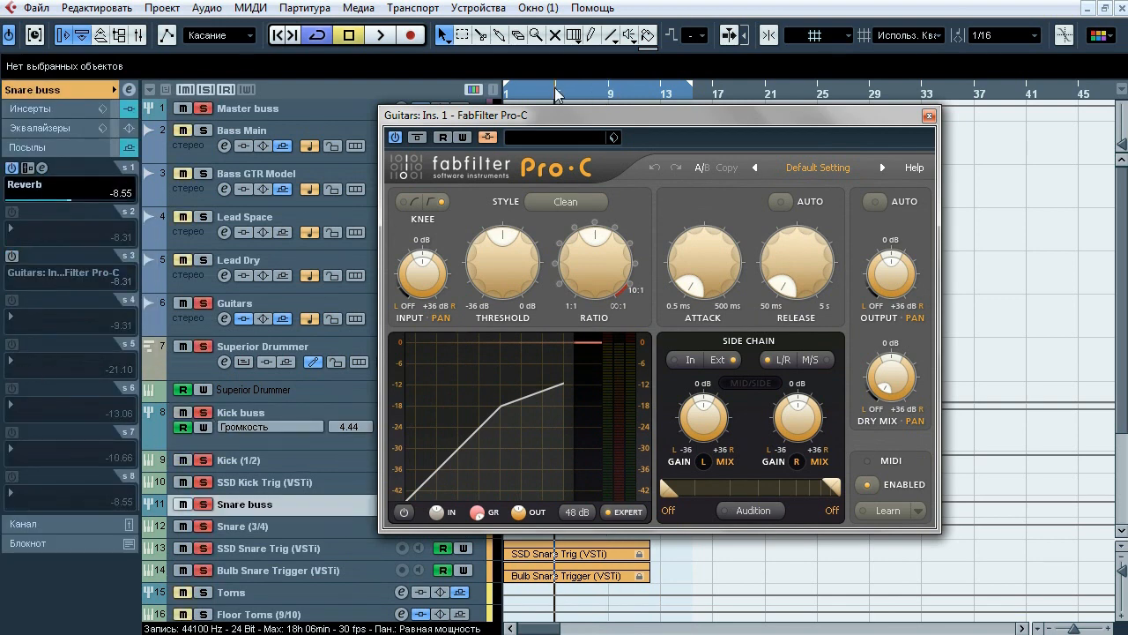
key(space)
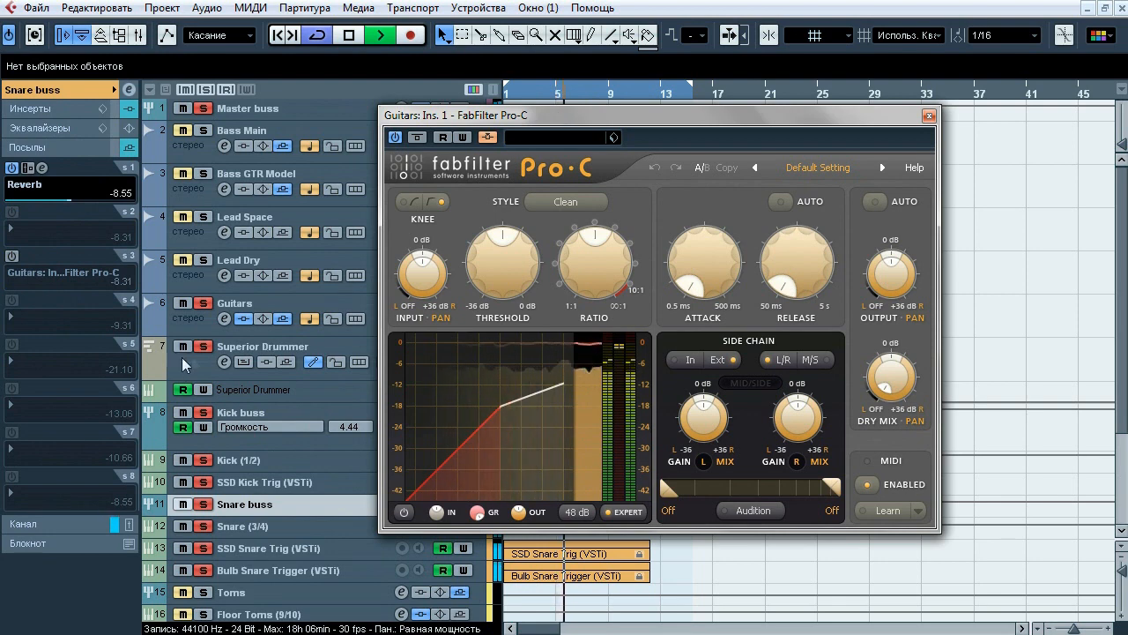
click(420, 137)
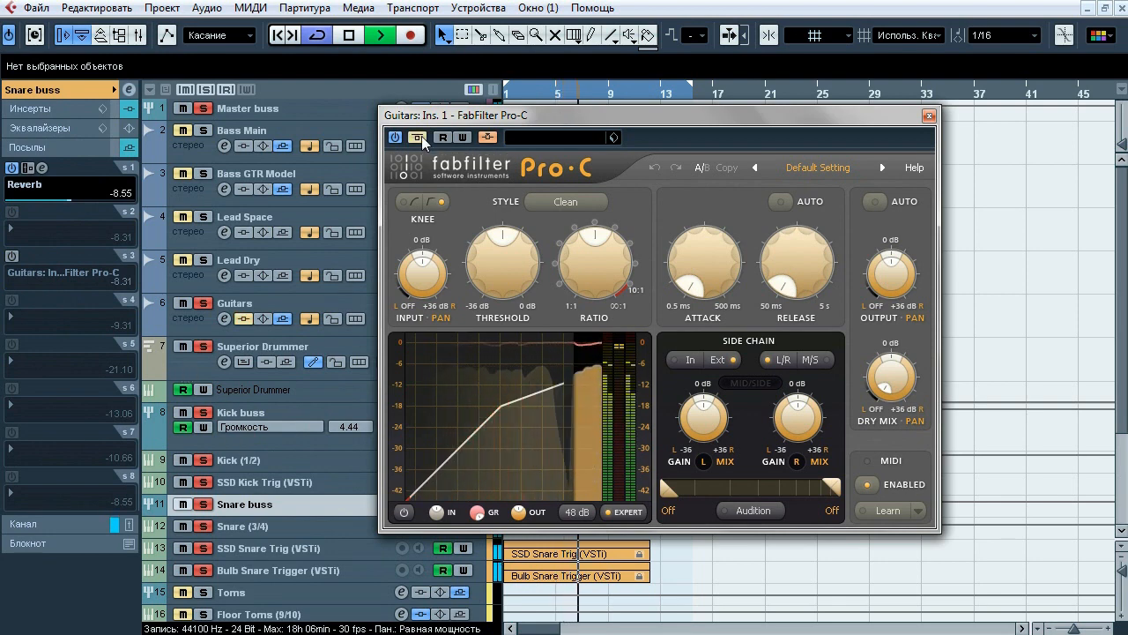
- Enable the Snare buss send to the Guitars Pro-C, switch off its Reverb send, and audition the compressor's side-chain response
click(12, 256)
click(11, 167)
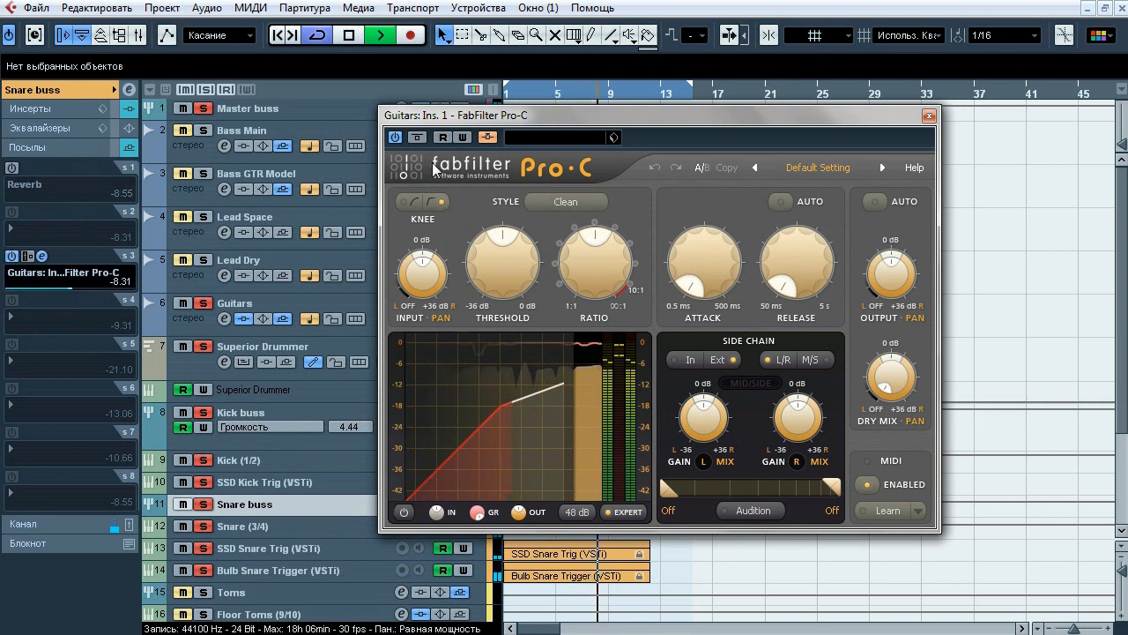
click(420, 138)
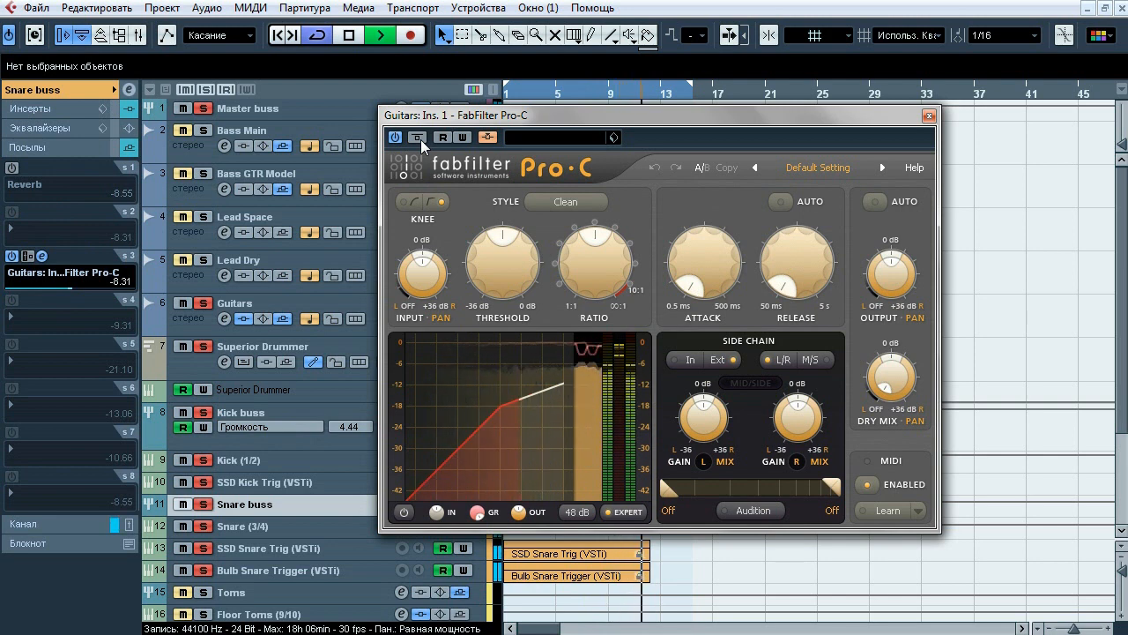
key(space)
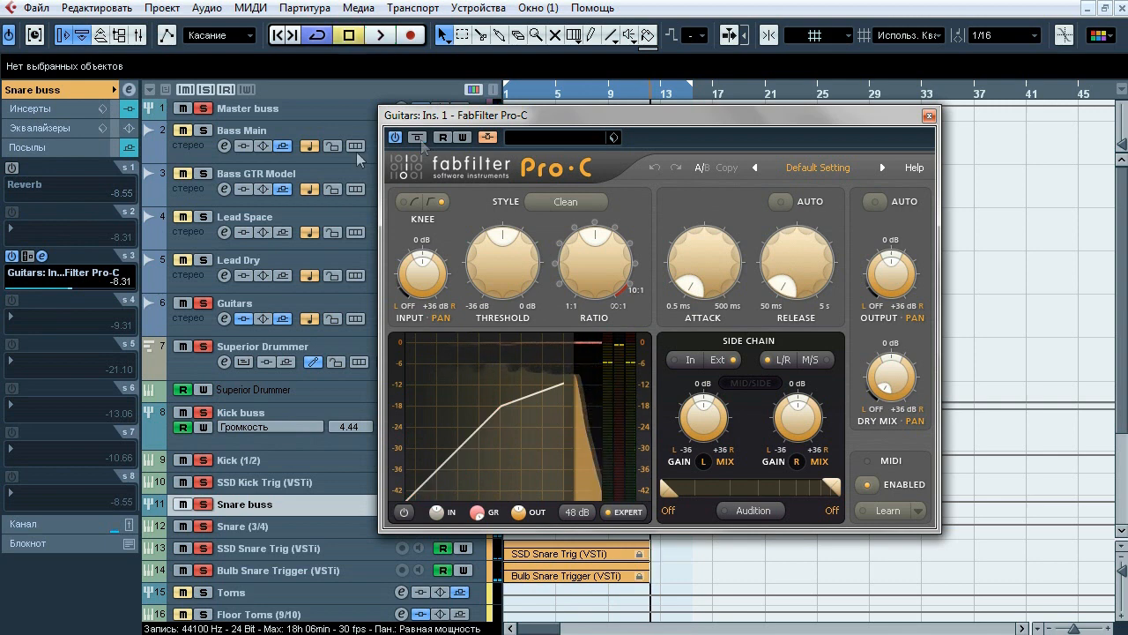
- Route the Snare buss output back to the Master buss group
click(55, 91)
click(80, 208)
mouse_move(117, 319)
click(201, 319)
- Re-enable the Kick buss send to the Guitars Pro-C and route the Kick buss output back to the Master buss
click(270, 440)
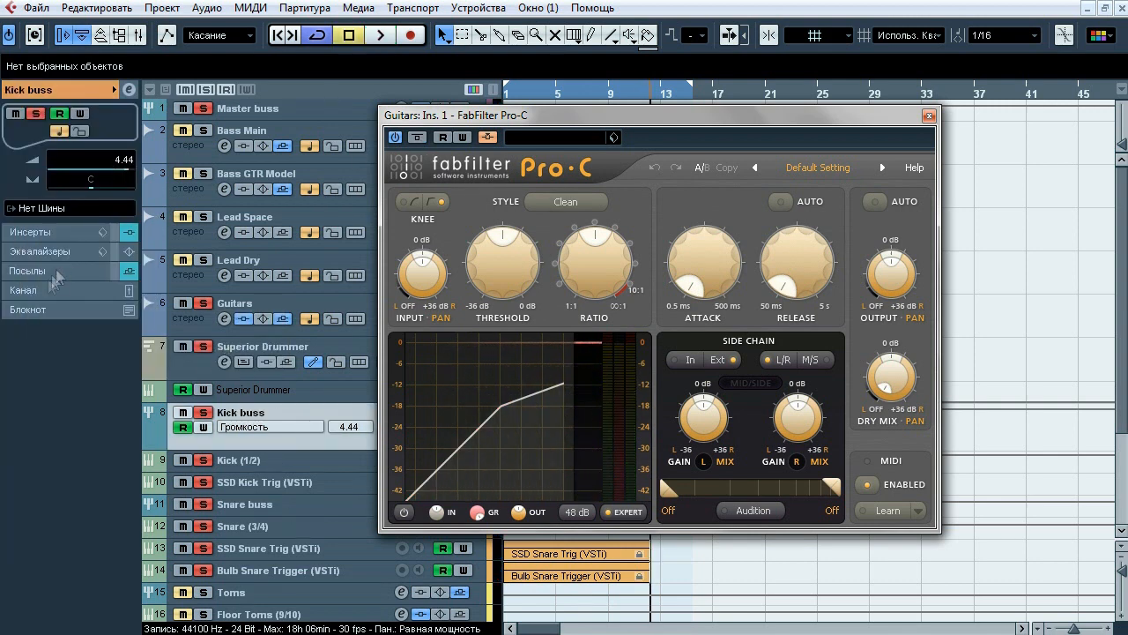
click(49, 272)
click(12, 345)
click(55, 90)
click(79, 209)
mouse_move(116, 319)
click(205, 319)
- Close the Guitars Pro-C window and clear all solos
click(929, 115)
click(206, 89)
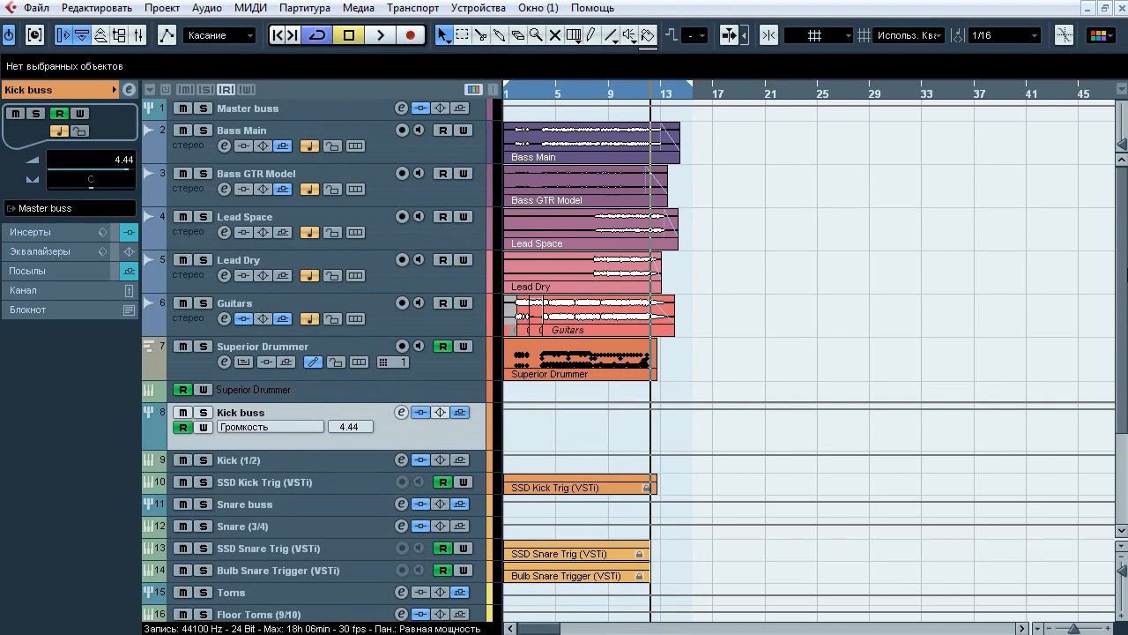
- Route the Reverb track's output directly to Stereo Out and play it soloed from bar 2
scroll(1018, 393, down, 5)
click(335, 573)
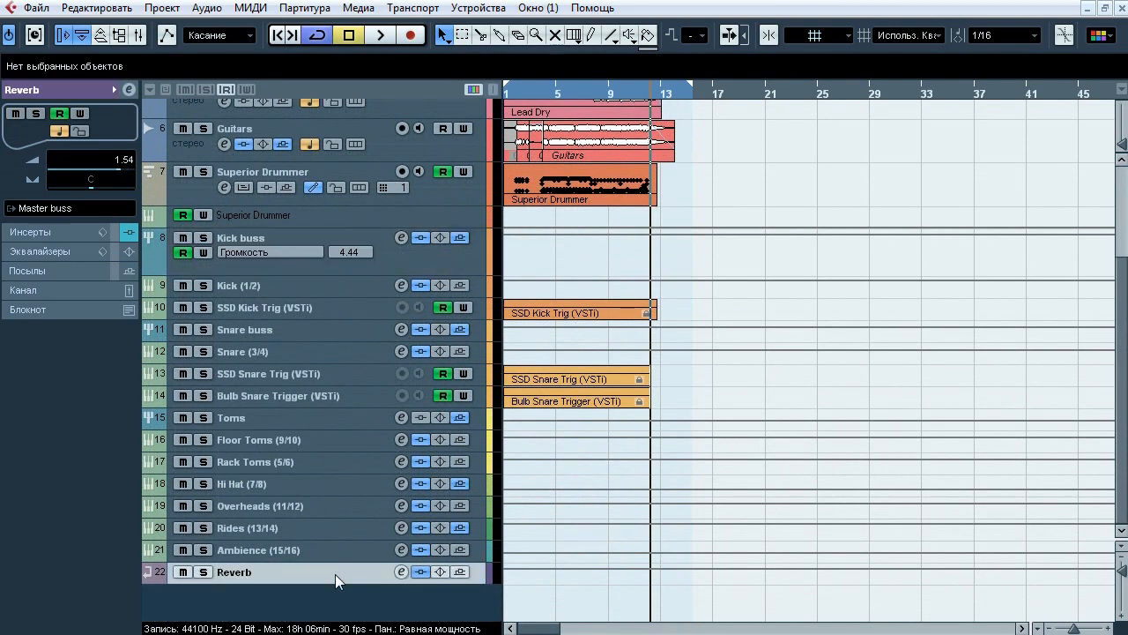
click(517, 95)
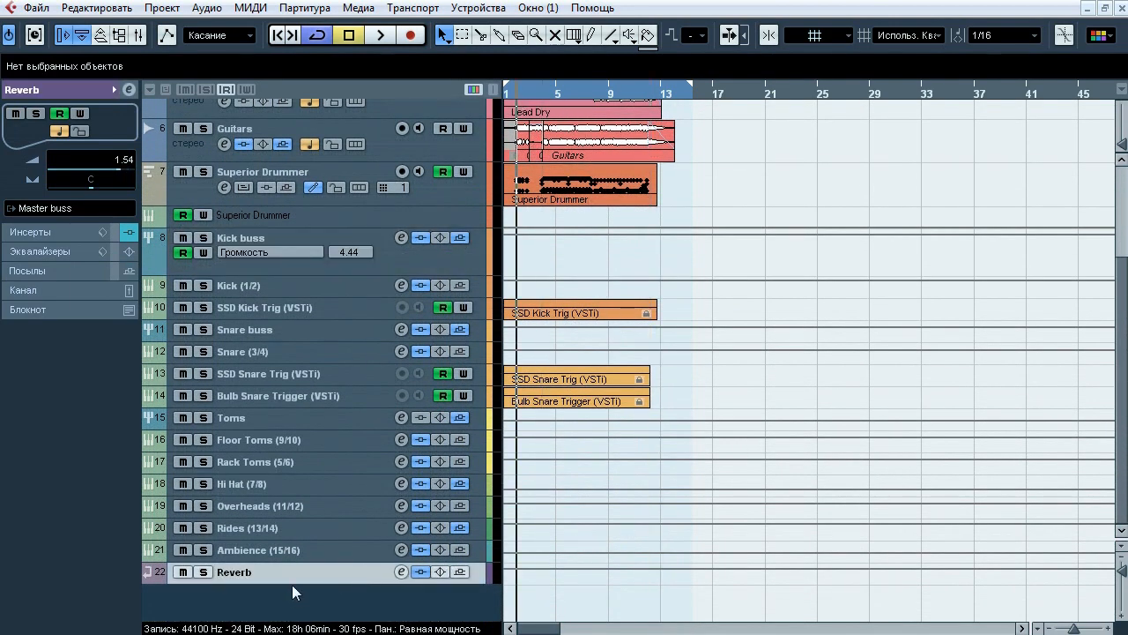
click(67, 209)
click(70, 253)
click(202, 571)
key(space)
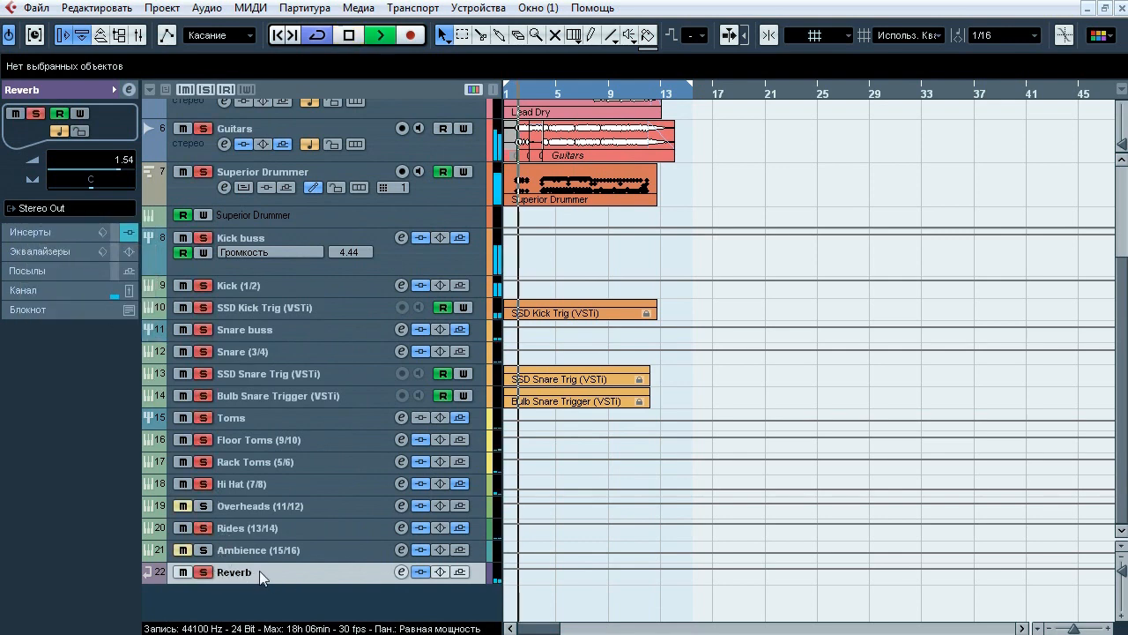
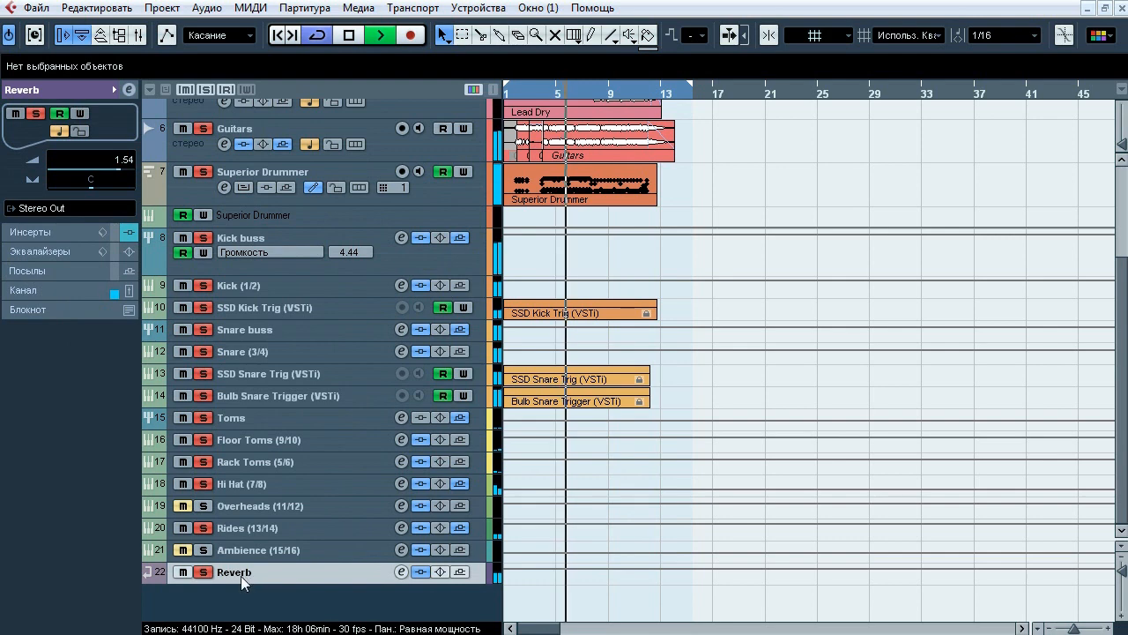
key(space)
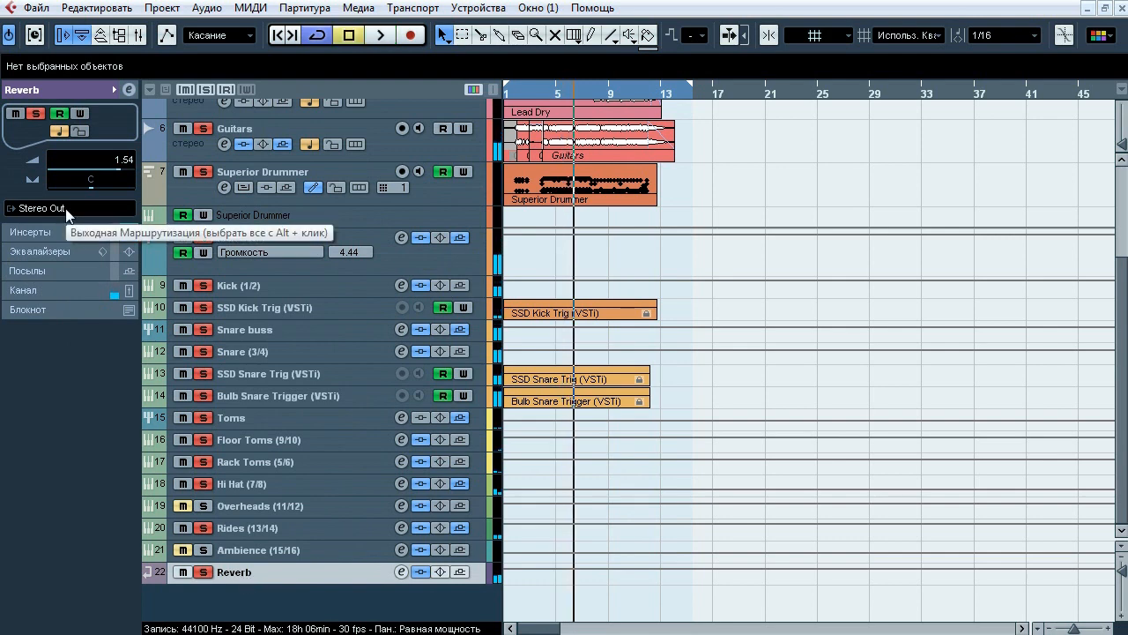
- Route the Reverb track's output back to the Master buss group and resume playing it soloed
click(67, 210)
mouse_move(101, 320)
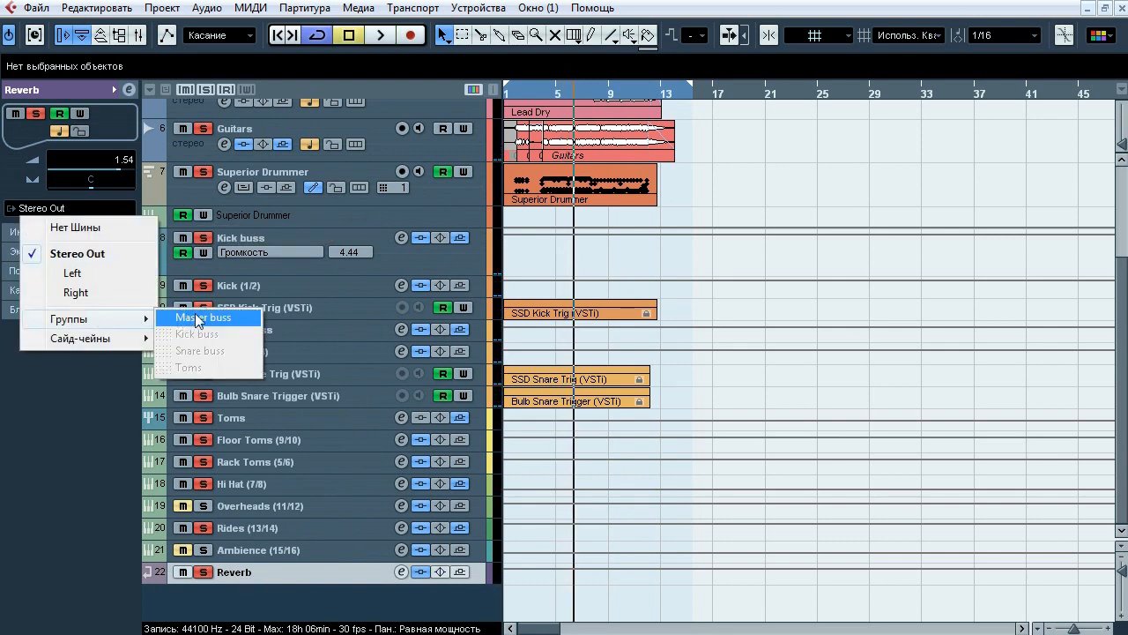
click(196, 319)
key(space)
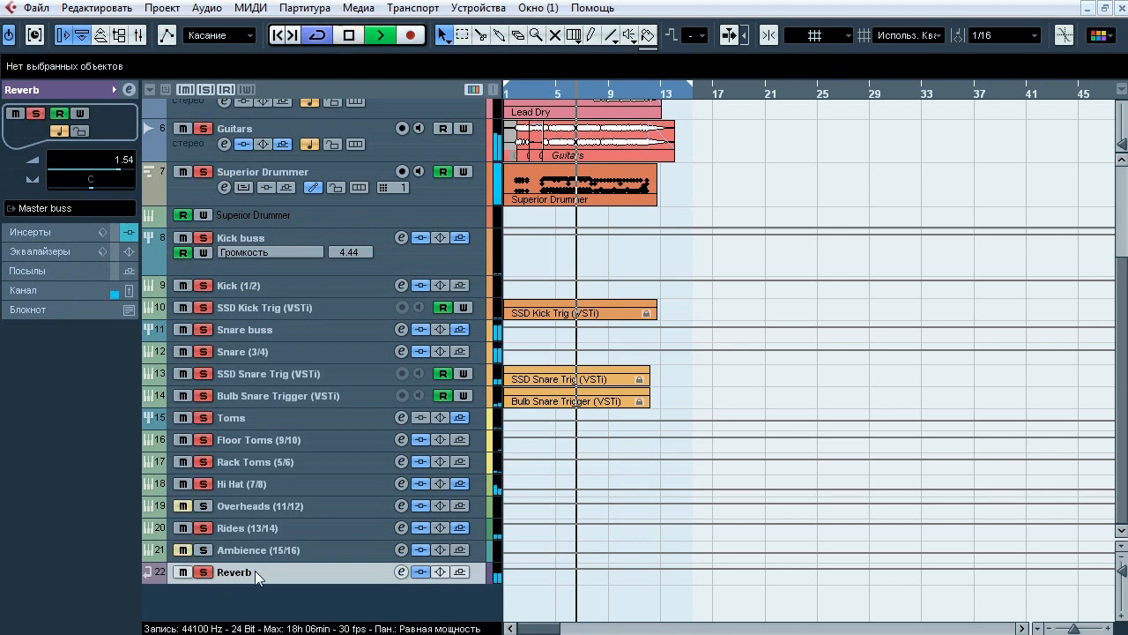
- Clear the solos and audition the full mix with the Reverb track muted, active and soloed, and stop playback
click(205, 90)
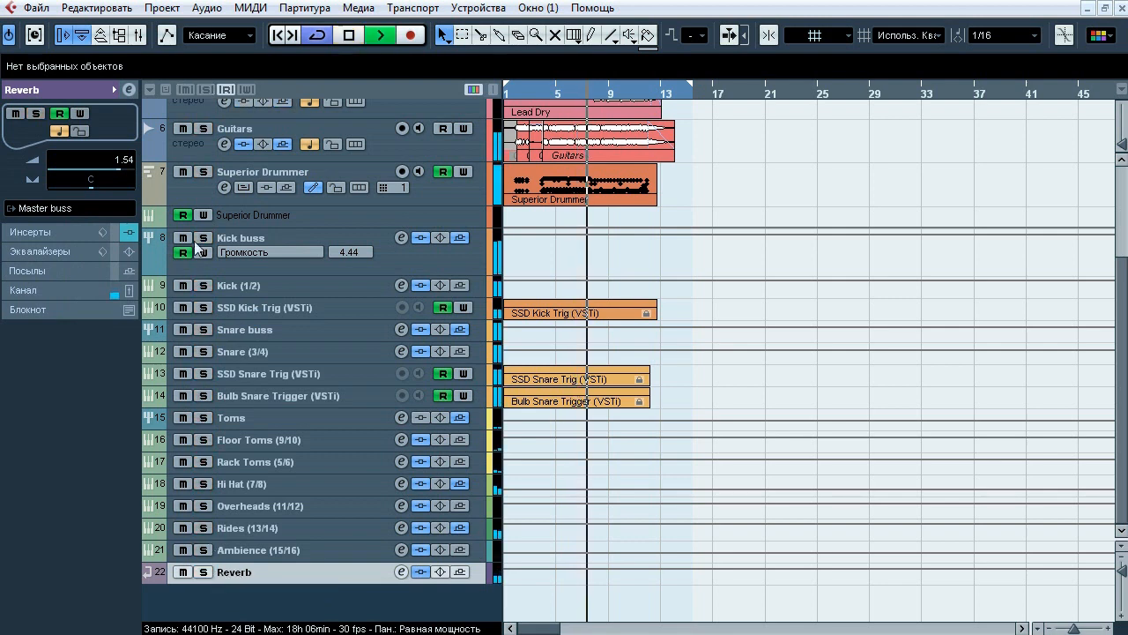
click(182, 572)
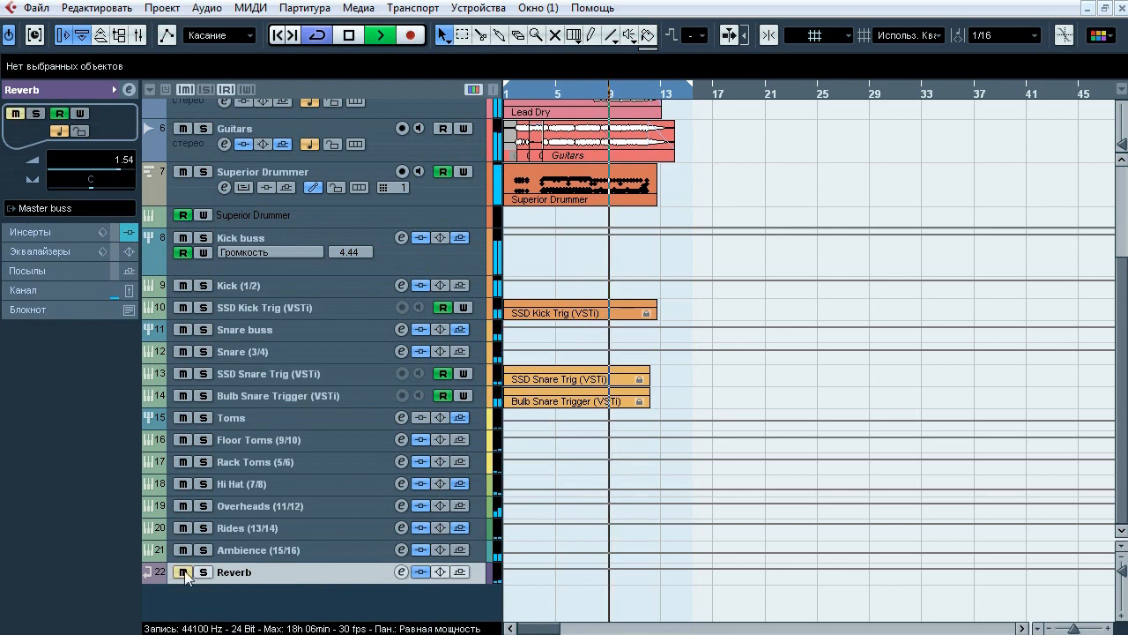
click(183, 572)
click(204, 572)
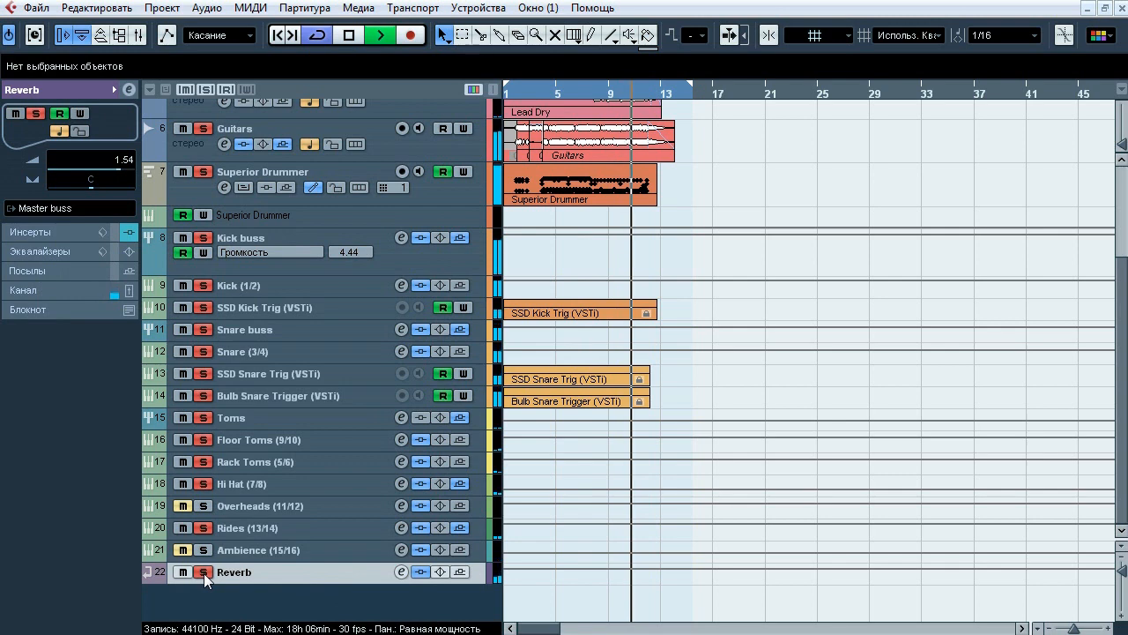
click(204, 573)
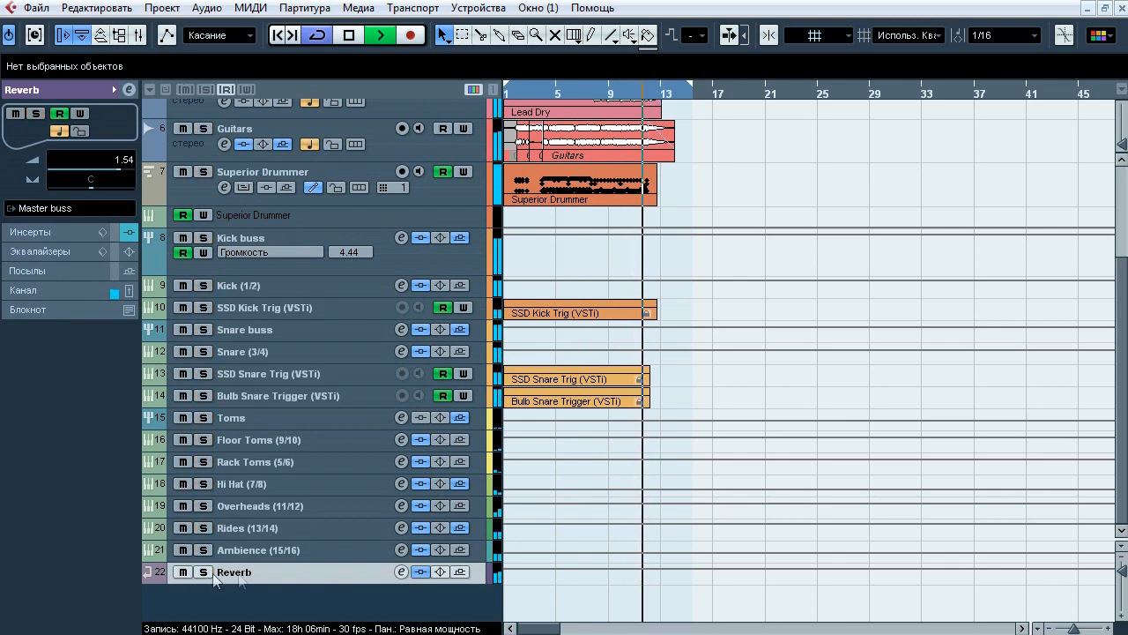
key(space)
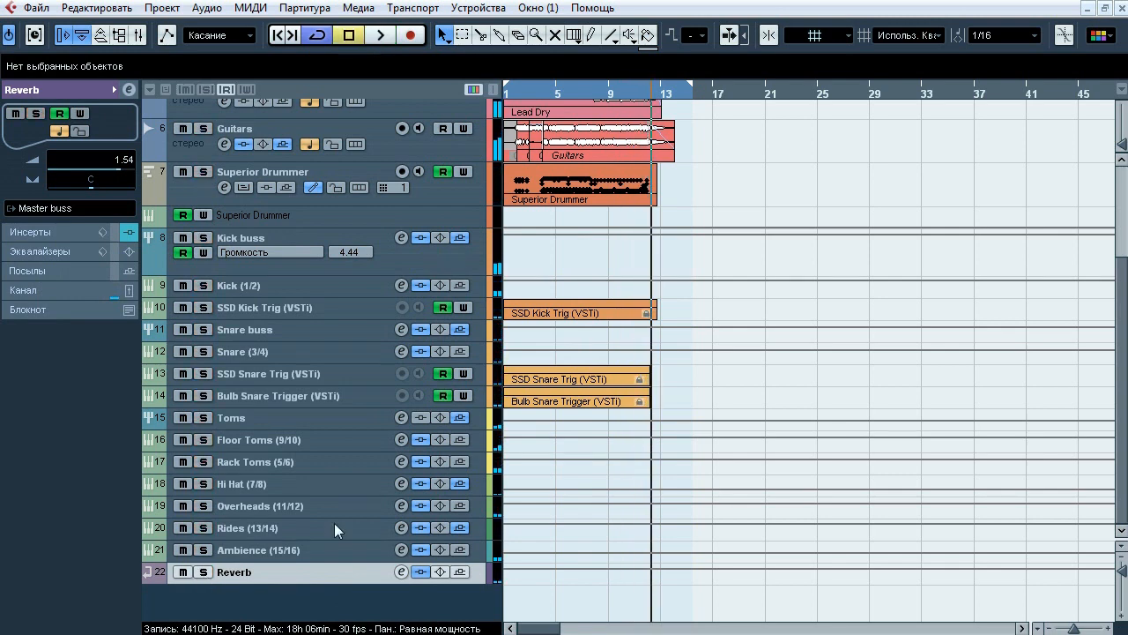
- Review the Reverb track's ValhallaRoom early and late settings, and open its FabFilter Pro-Q in place of it
click(62, 232)
click(42, 130)
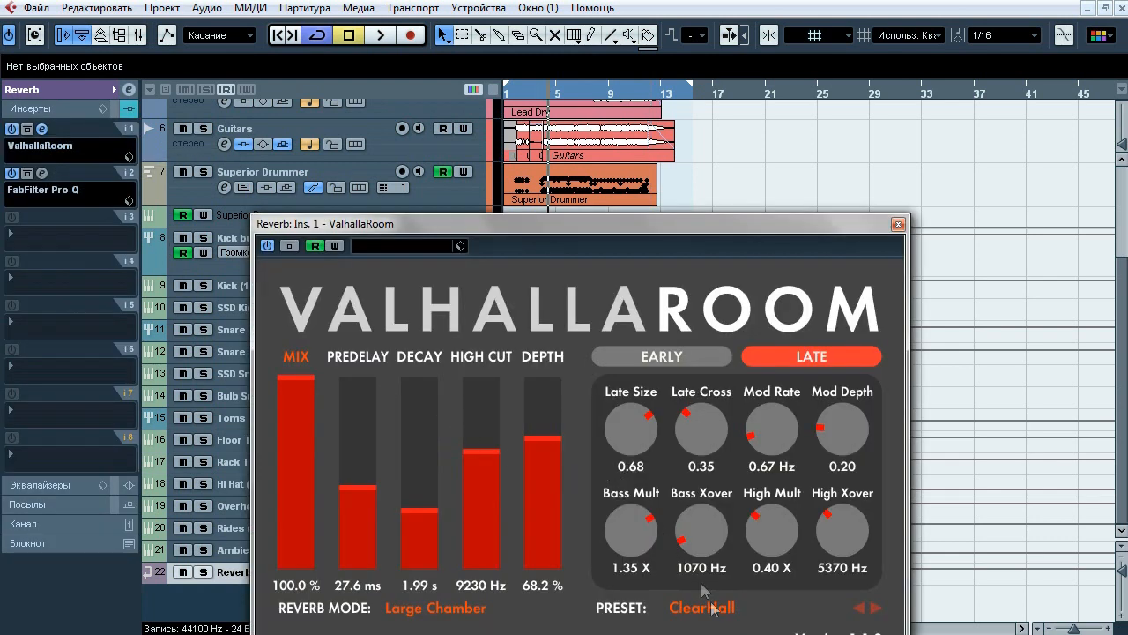
click(703, 355)
click(779, 356)
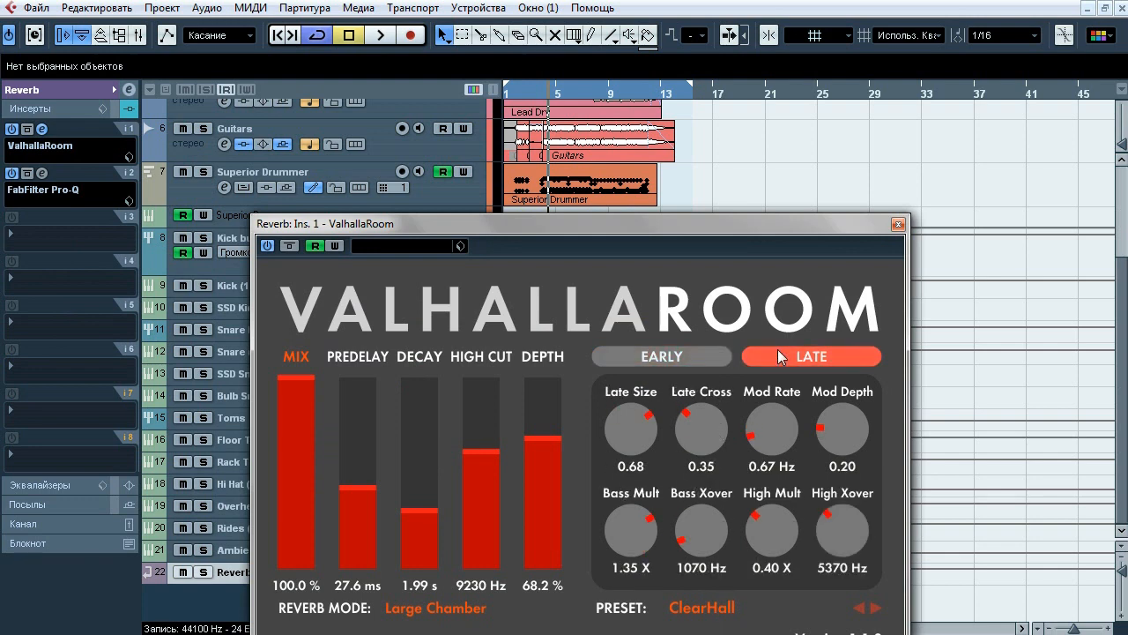
click(42, 130)
click(42, 173)
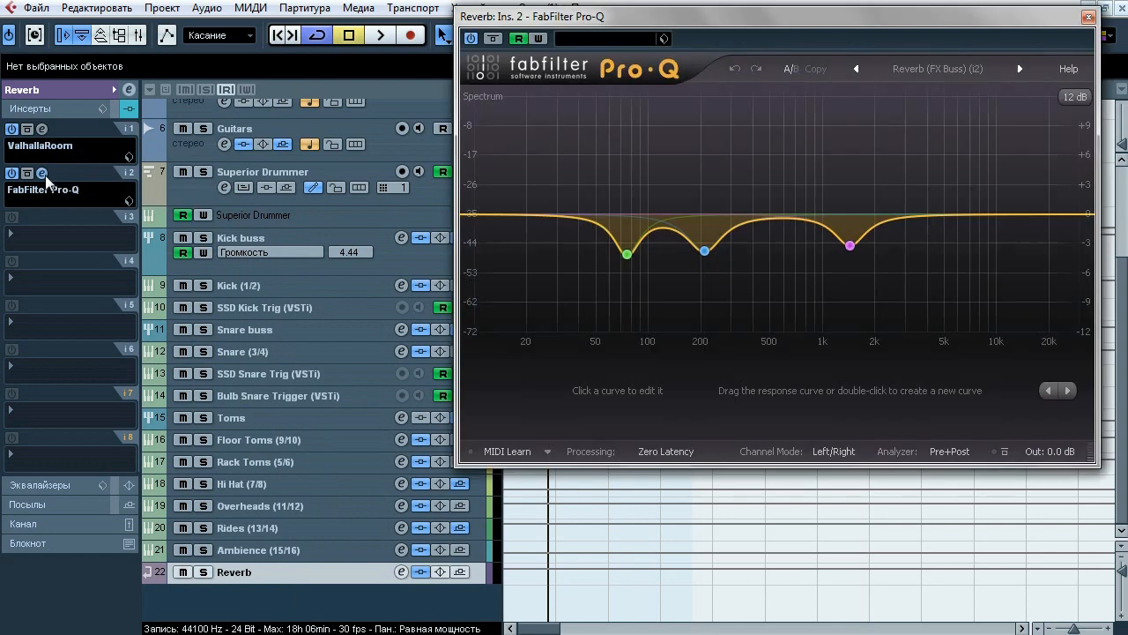
- Route the Reverb track's output directly to Stereo Out and play it soloed with its FabFilter Pro-Q open
click(69, 90)
click(80, 209)
click(79, 252)
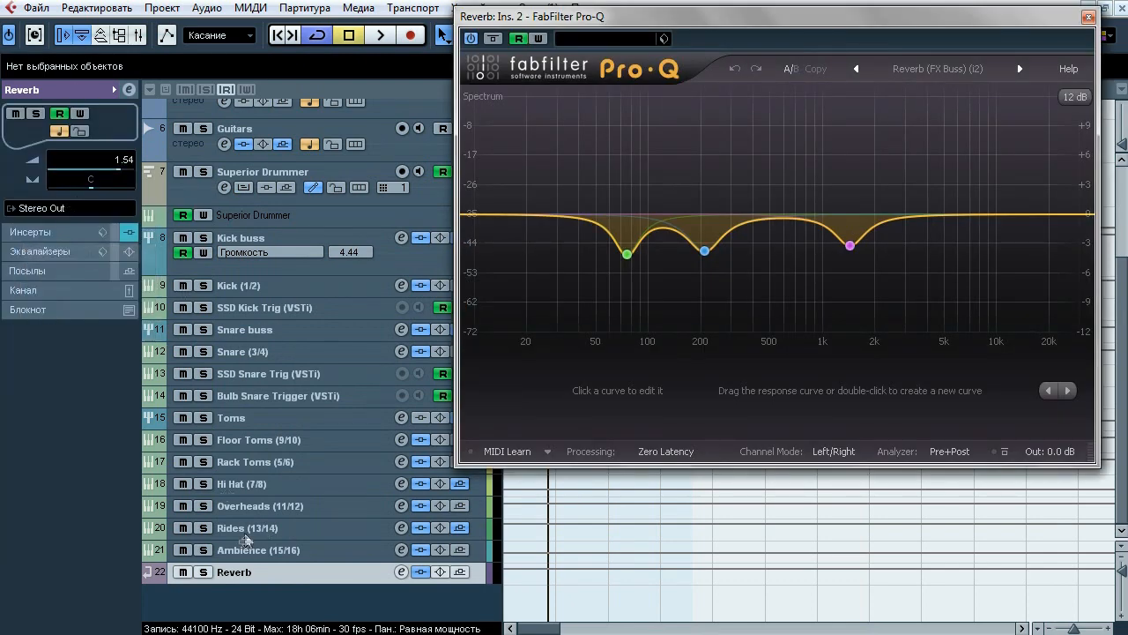
click(206, 572)
drag(518, 18, 521, 55)
key(space)
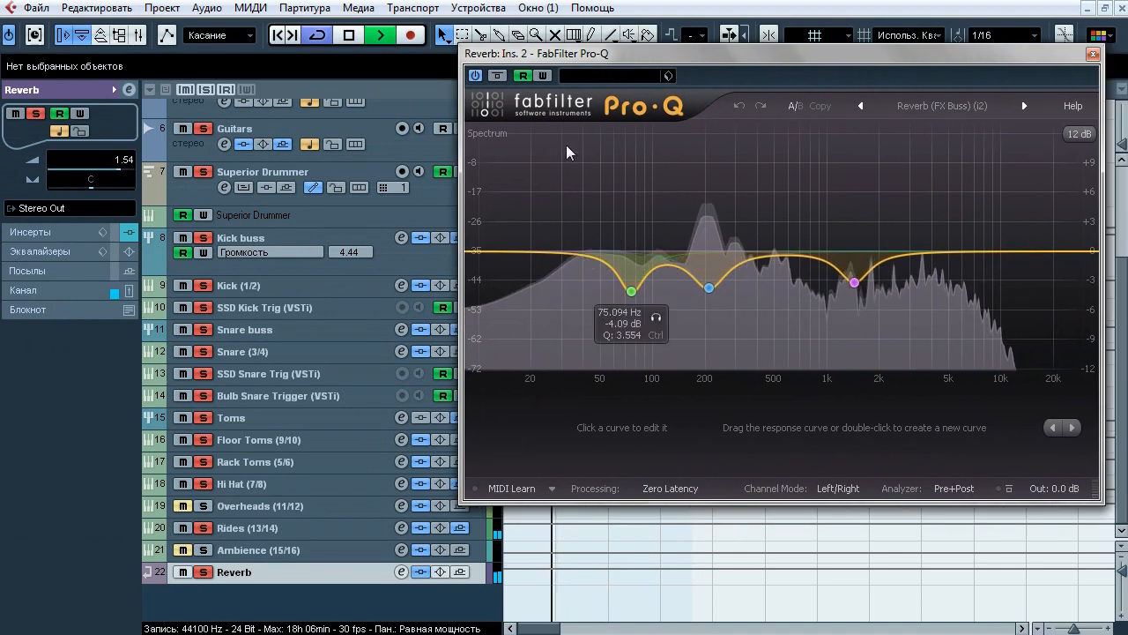
- Audition the Reverb track's Pro-Q bypassed and active, listen to its individual EQ bands in isolation, and stop playback
click(495, 77)
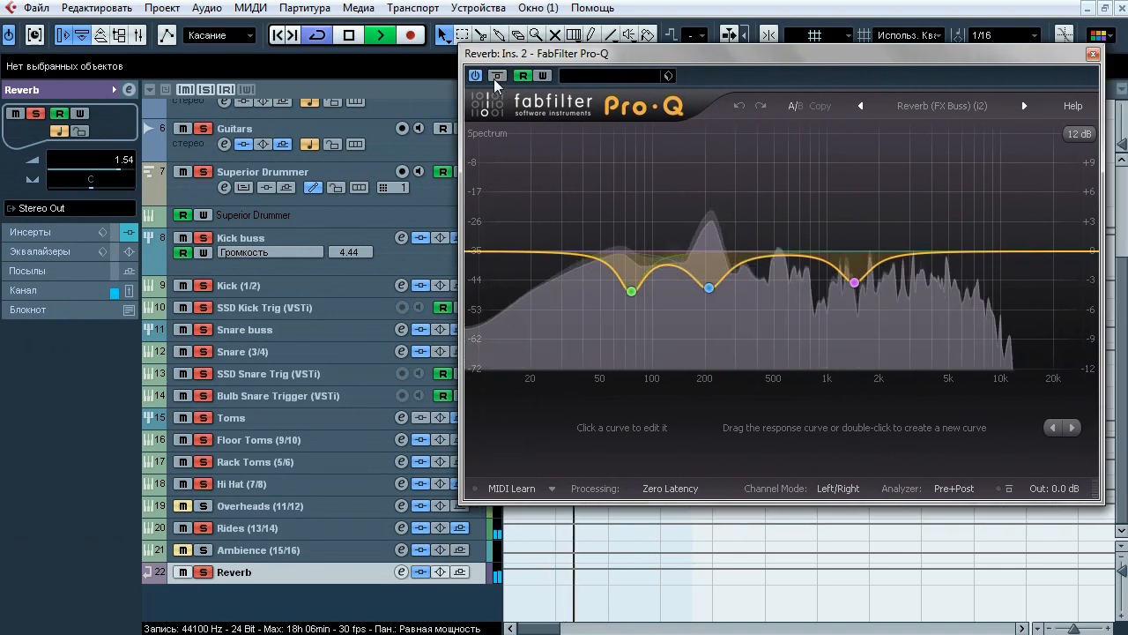
click(496, 76)
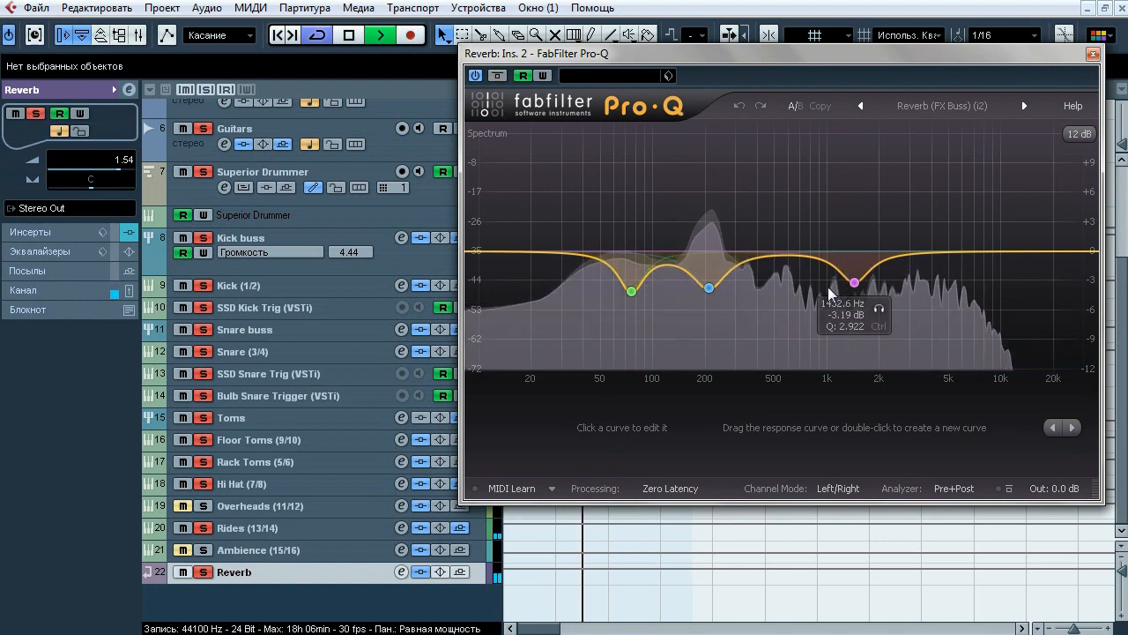
click(879, 308)
click(734, 315)
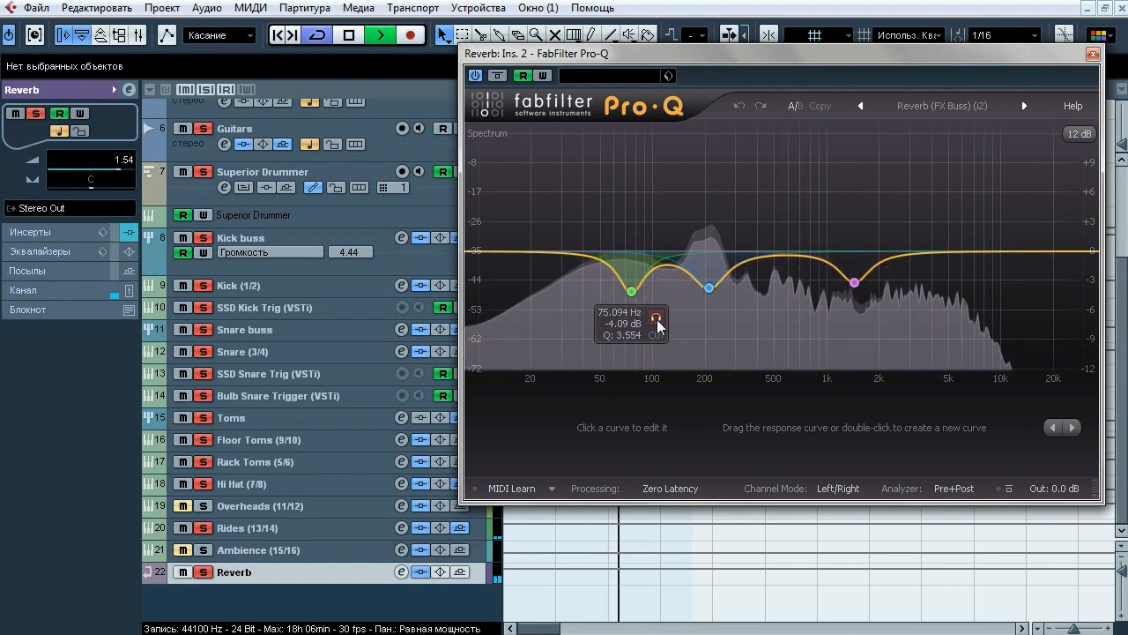
click(657, 319)
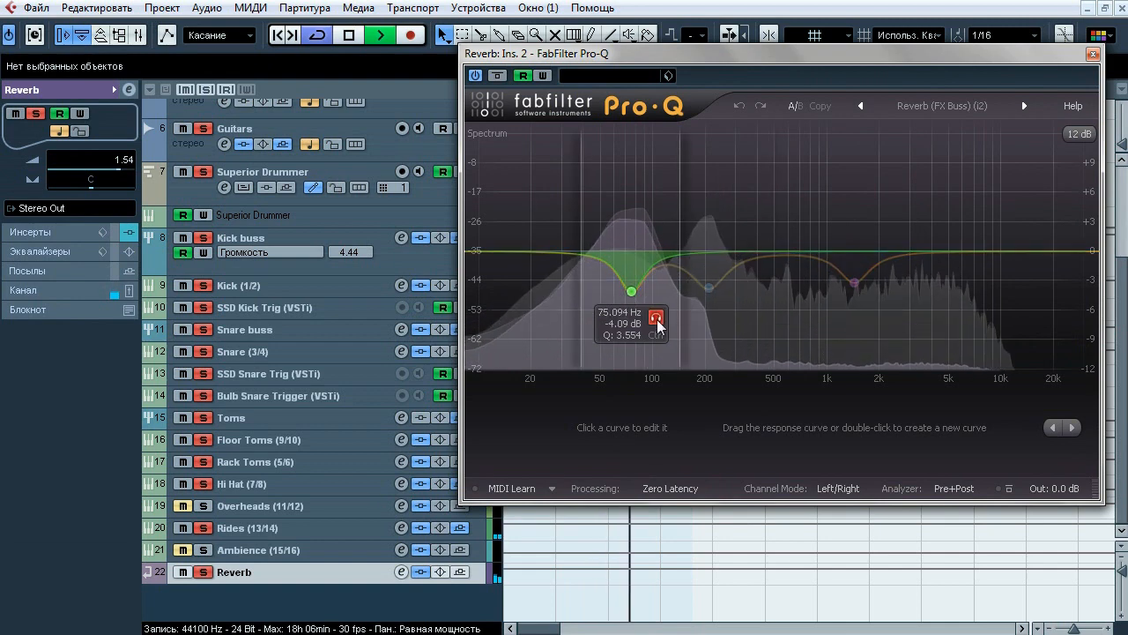
click(657, 319)
key(space)
- Route the Reverb track's output back to the Master buss group and close its Pro-Q
click(44, 208)
mouse_move(97, 318)
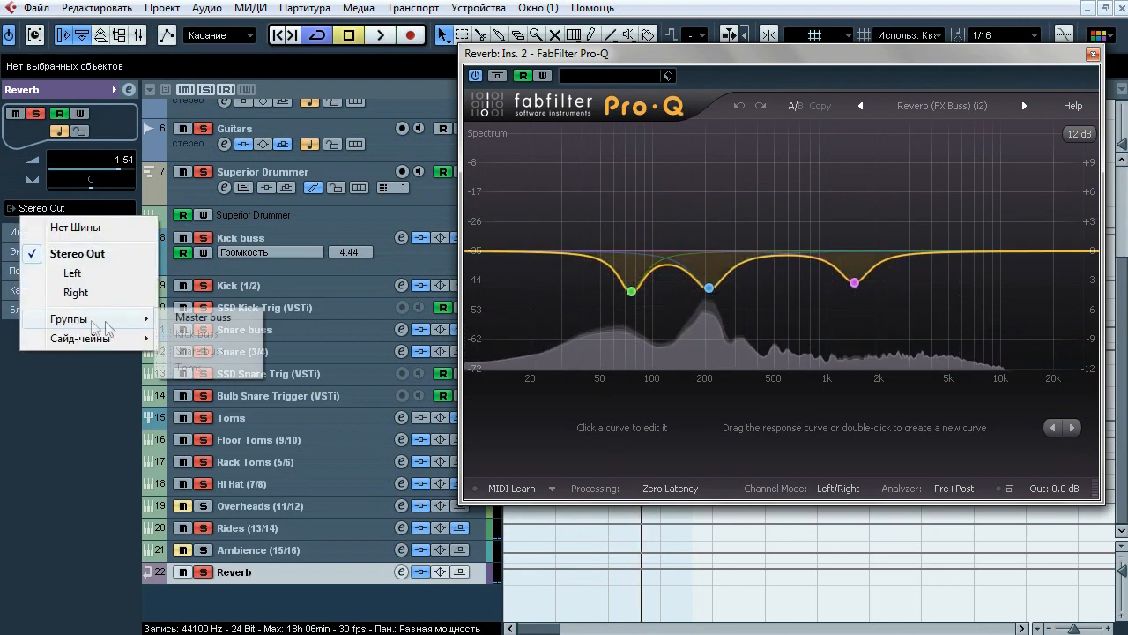
click(205, 318)
click(1093, 54)
- Select the tracks from Bass Main to Guitars and check their output routing, ending with only Lead Dry selected
scroll(1123, 196, up, 4)
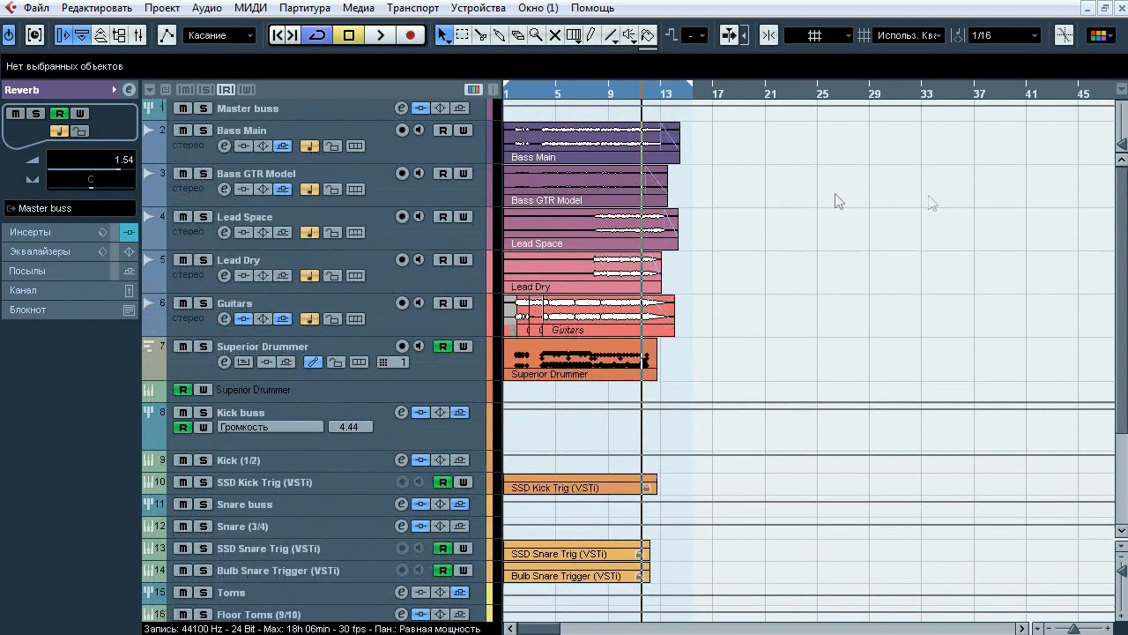
click(333, 138)
shift+click(330, 304)
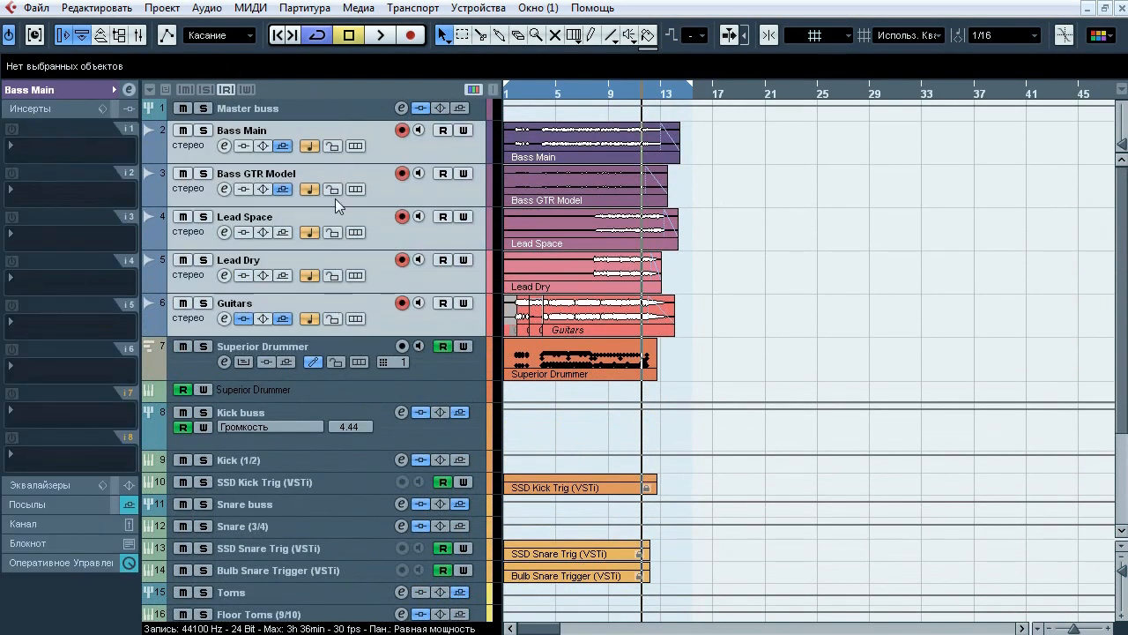
click(67, 98)
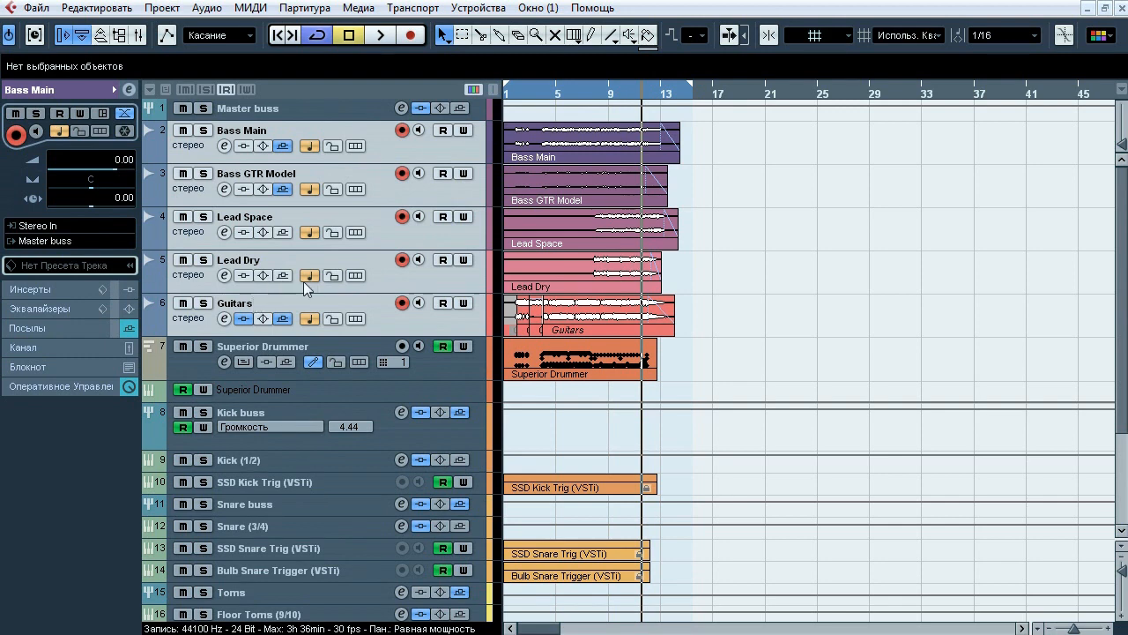
click(393, 281)
- Open the mixer and examine the output routing and fader levels from the Master buss channel through the drum channels
key(F3)
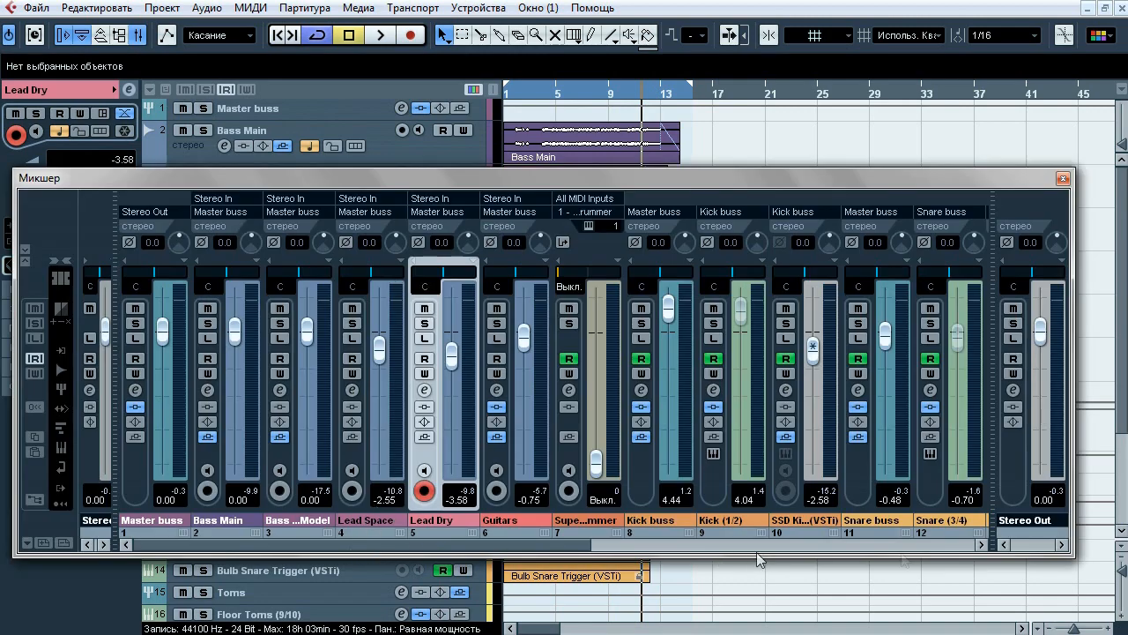
click(983, 544)
click(983, 543)
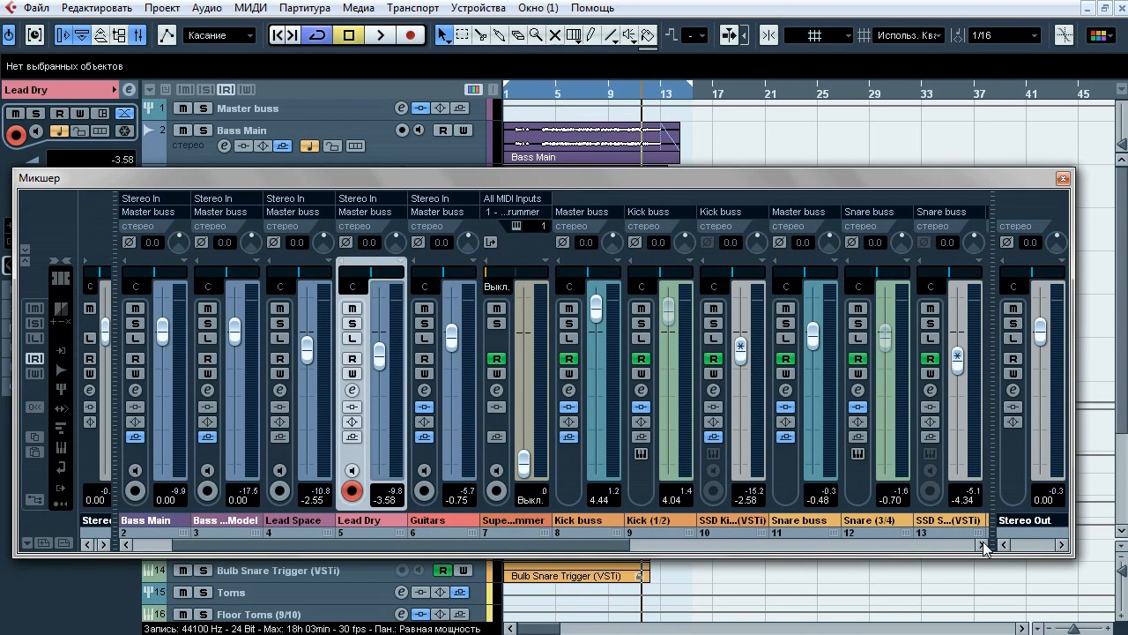
click(983, 543)
click(983, 544)
click(983, 544)
click(982, 544)
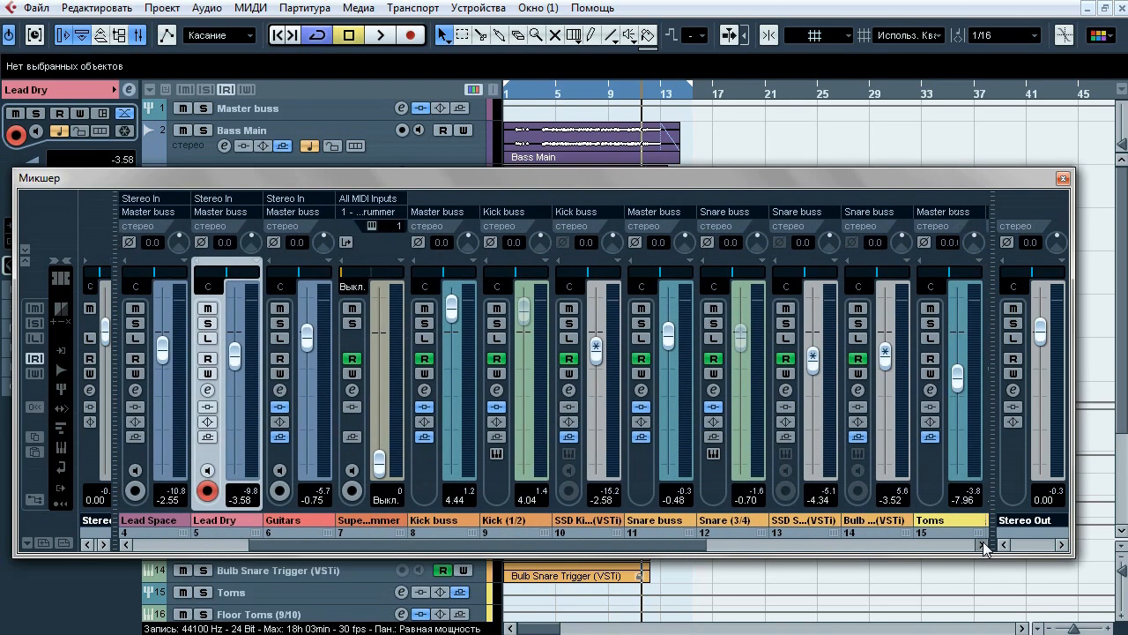
click(982, 544)
click(983, 544)
click(983, 543)
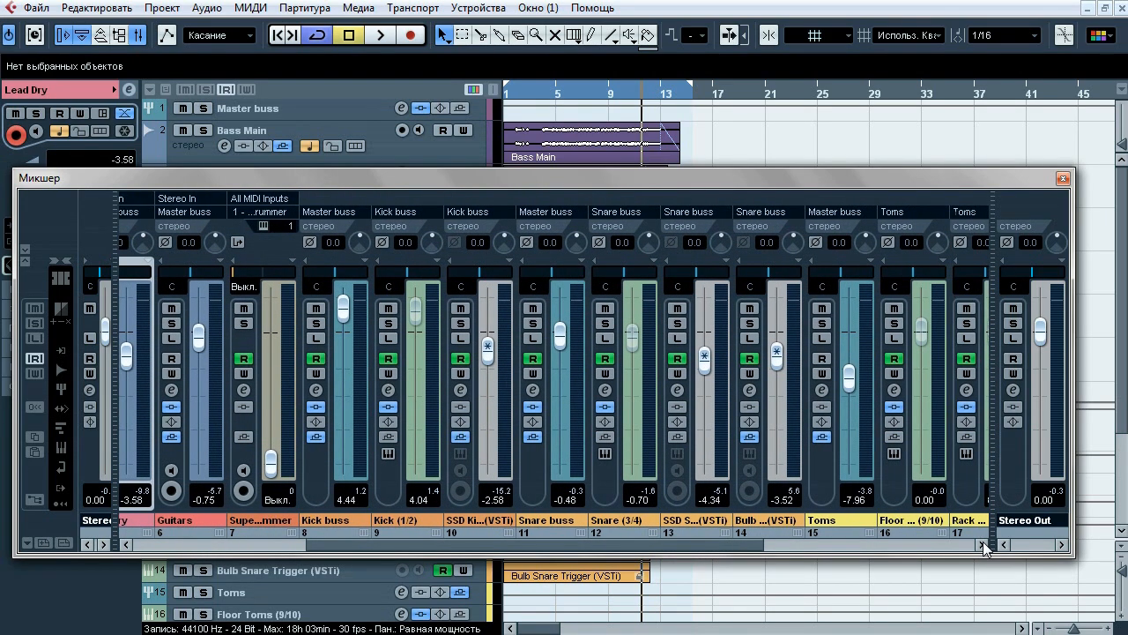
click(982, 544)
click(983, 543)
click(983, 543)
click(983, 543)
click(983, 543)
click(983, 544)
click(982, 544)
click(983, 544)
click(983, 544)
click(982, 543)
click(983, 543)
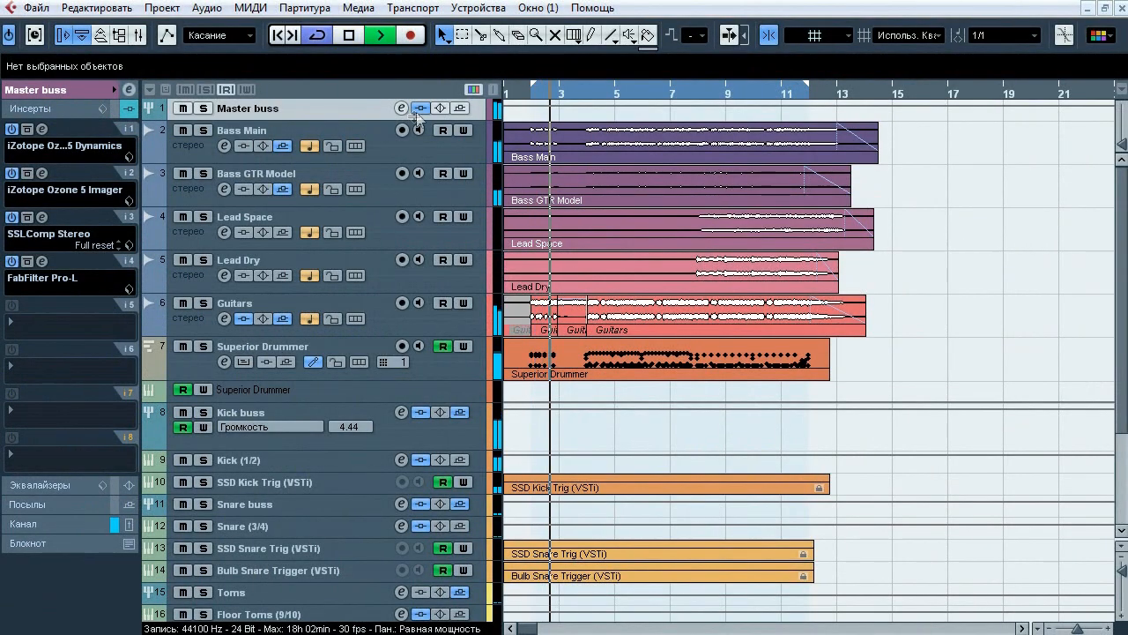
- Audition the full mix with all Master buss inserts repeatedly bypassed and active, and stop playback
click(420, 108)
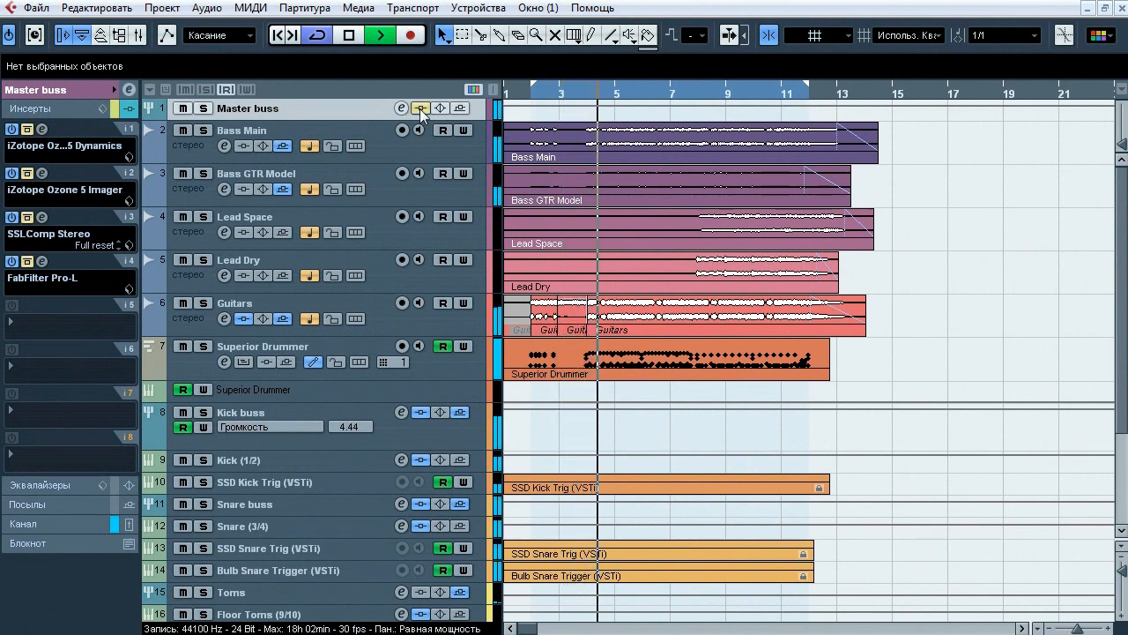
click(421, 109)
click(420, 109)
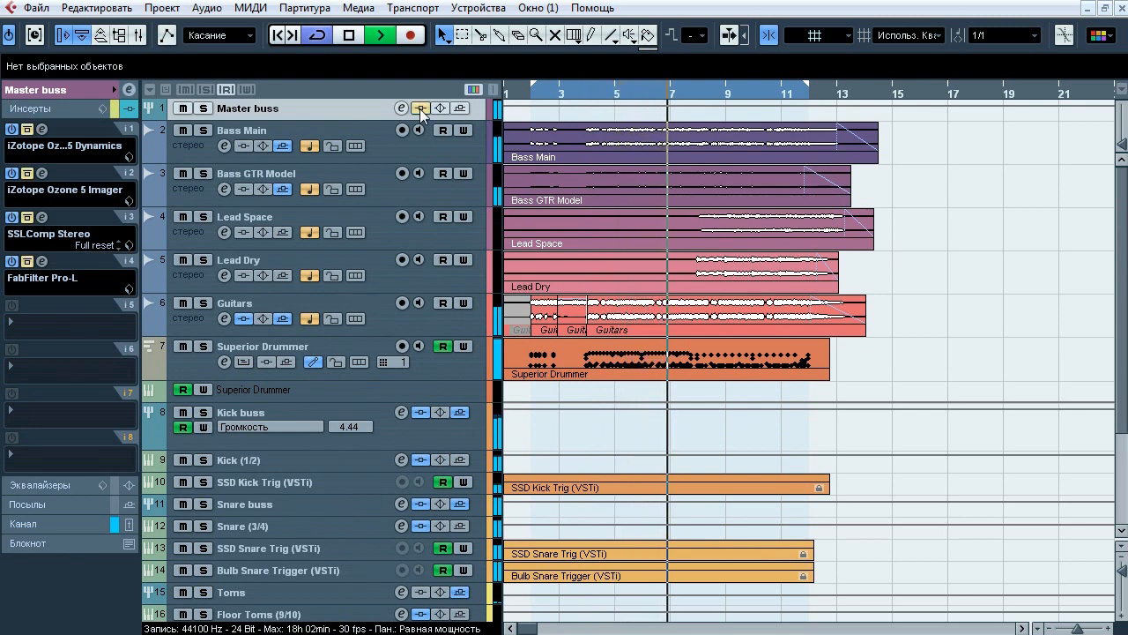
click(420, 108)
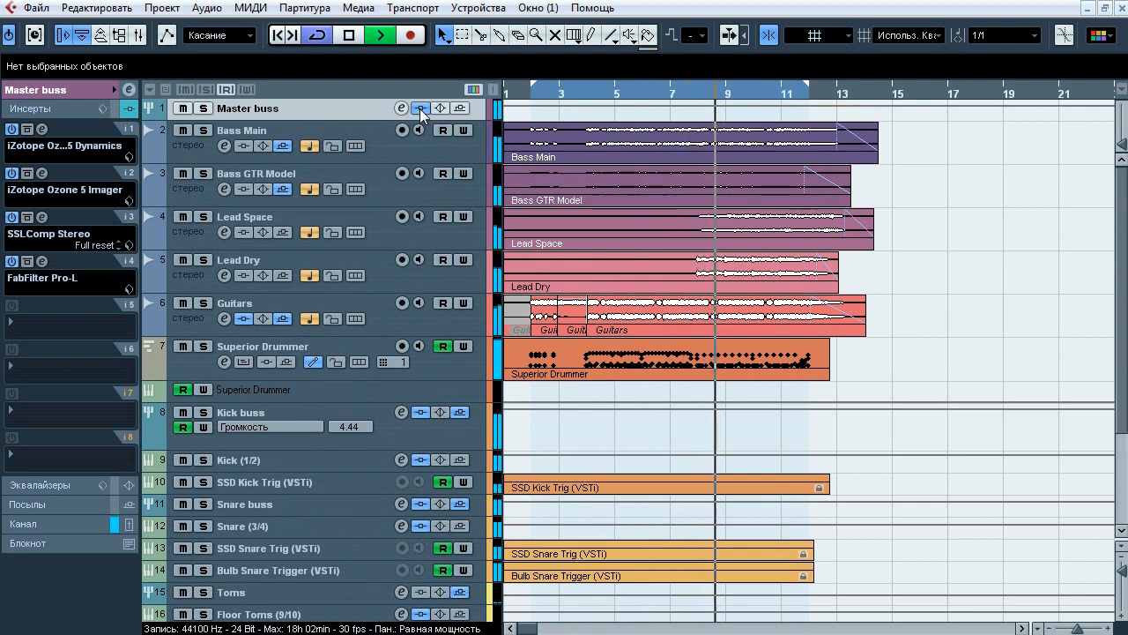
click(421, 108)
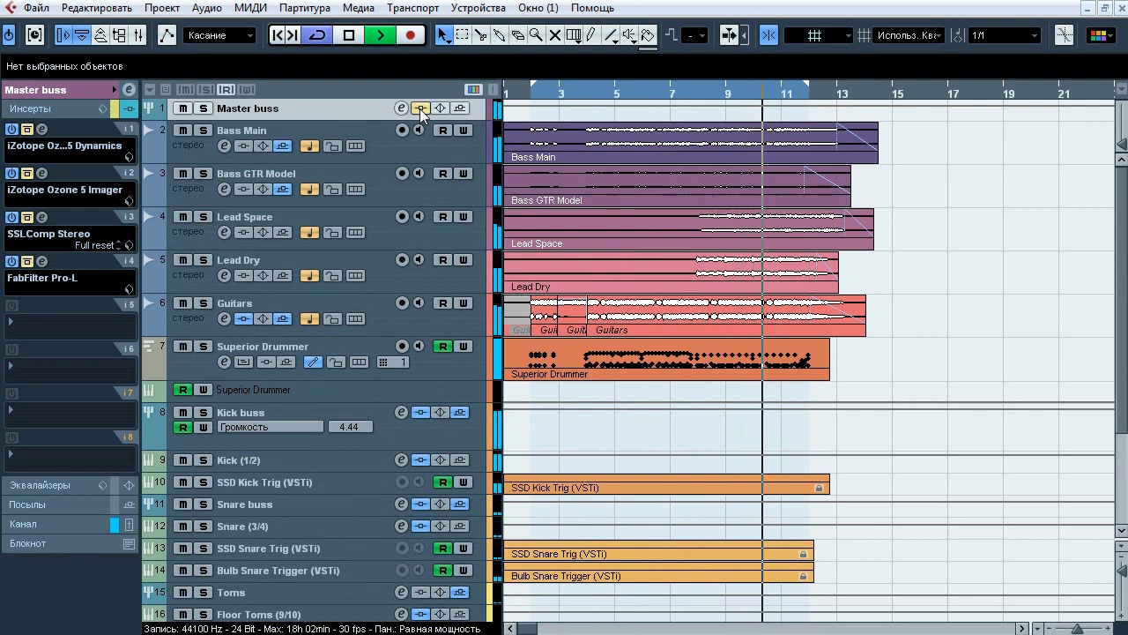
click(421, 109)
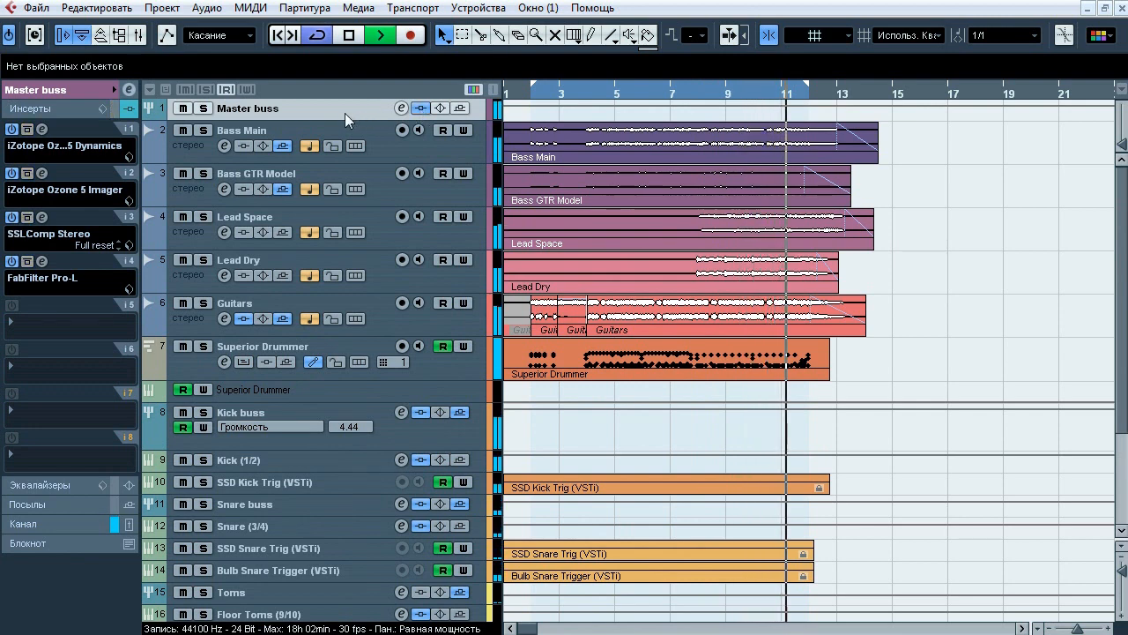
key(space)
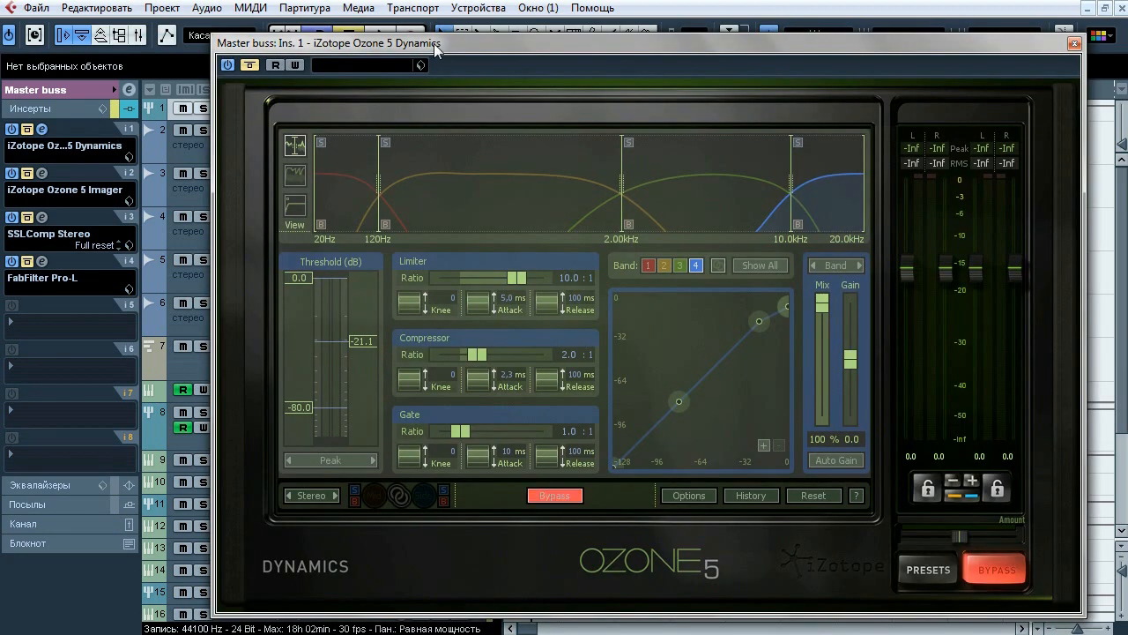
- Activate the Master buss's bypassed iZotope Ozone 5 Dynamics and review the compressor settings of bands 1 to 4
drag(436, 44, 386, 39)
click(201, 59)
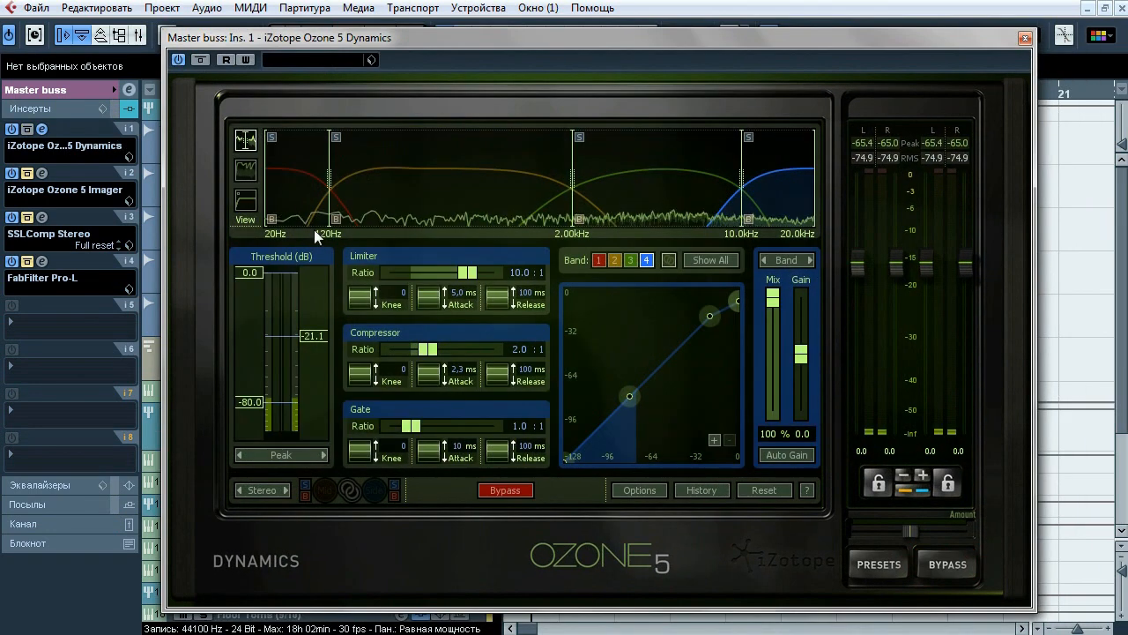
right_click(297, 203)
click(294, 186)
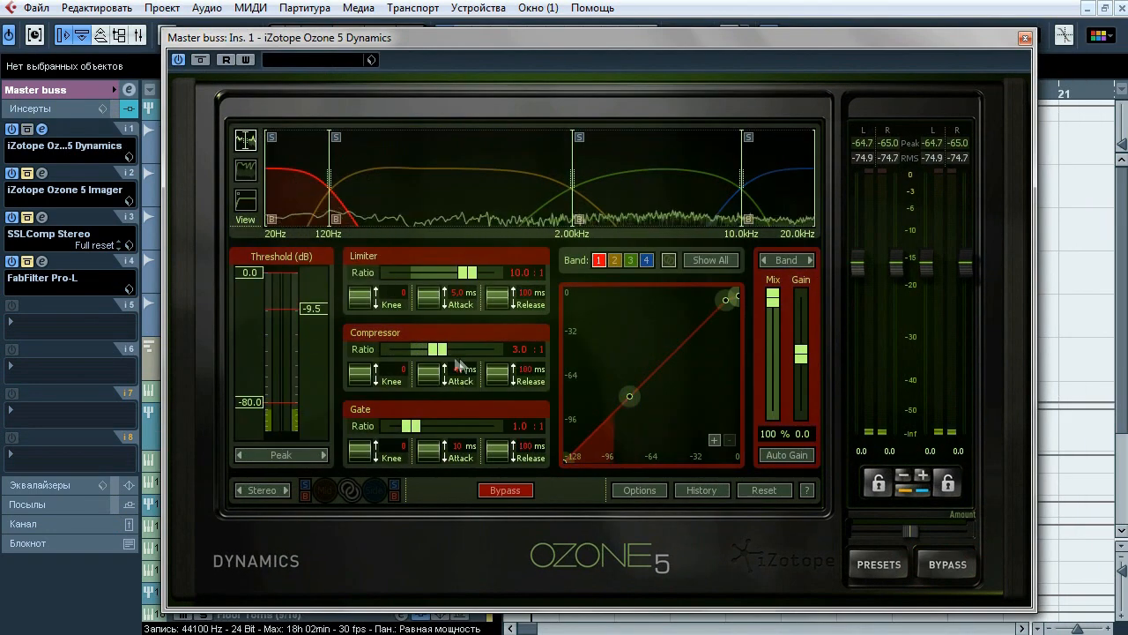
click(432, 209)
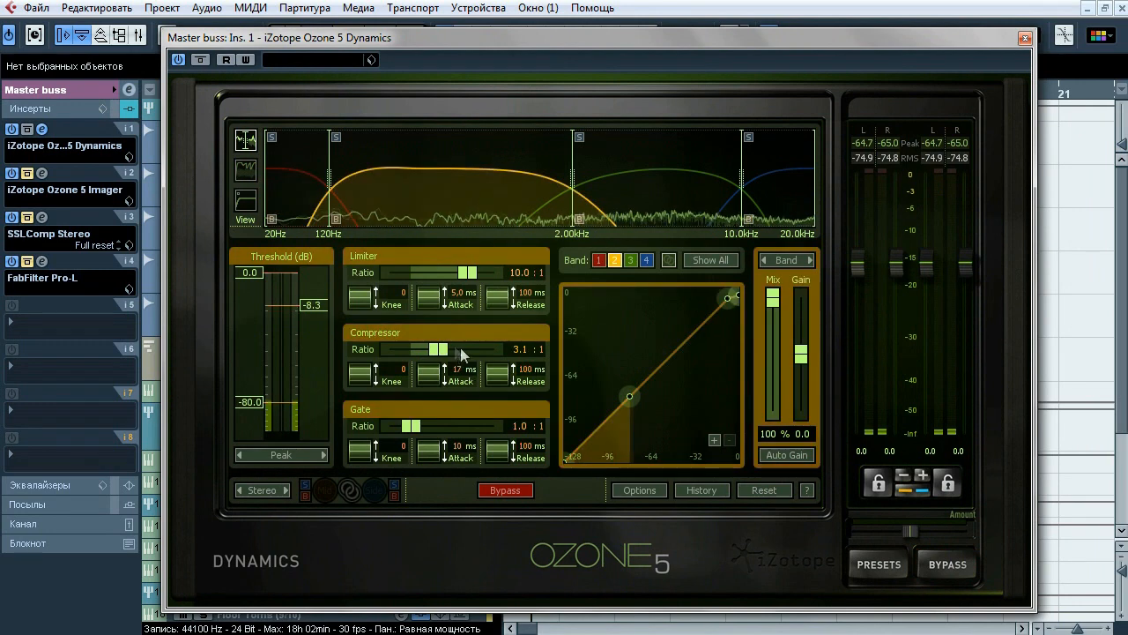
click(631, 201)
click(756, 202)
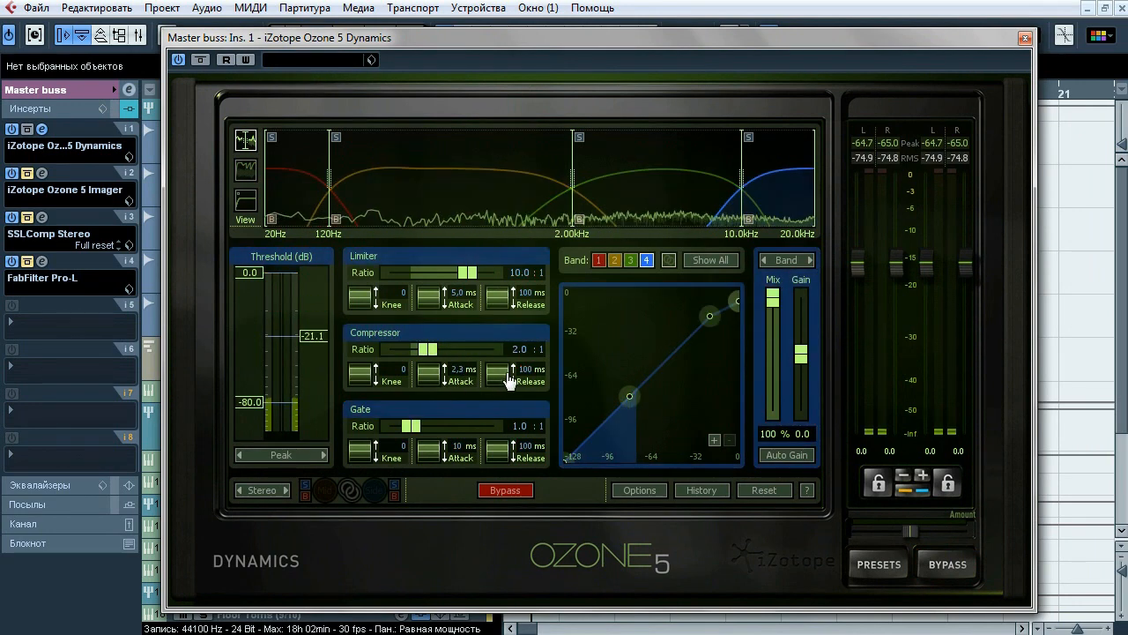
- Audition Ozone 5 Dynamics bands 1 to 4 during playback, comparing bands soloed, bypassed and active
click(300, 201)
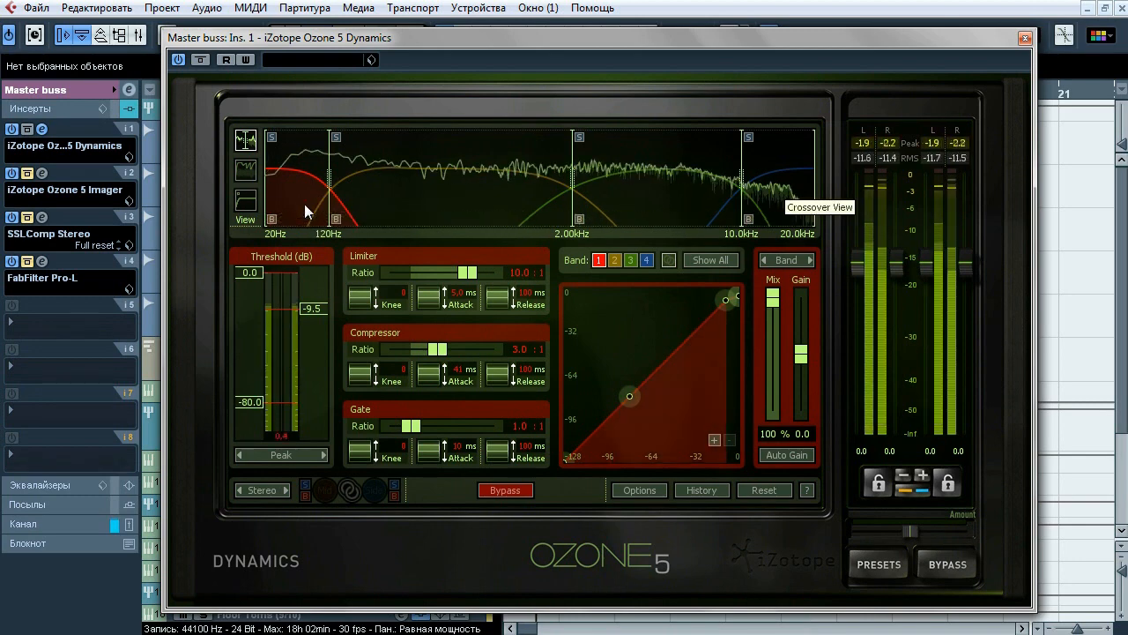
click(272, 138)
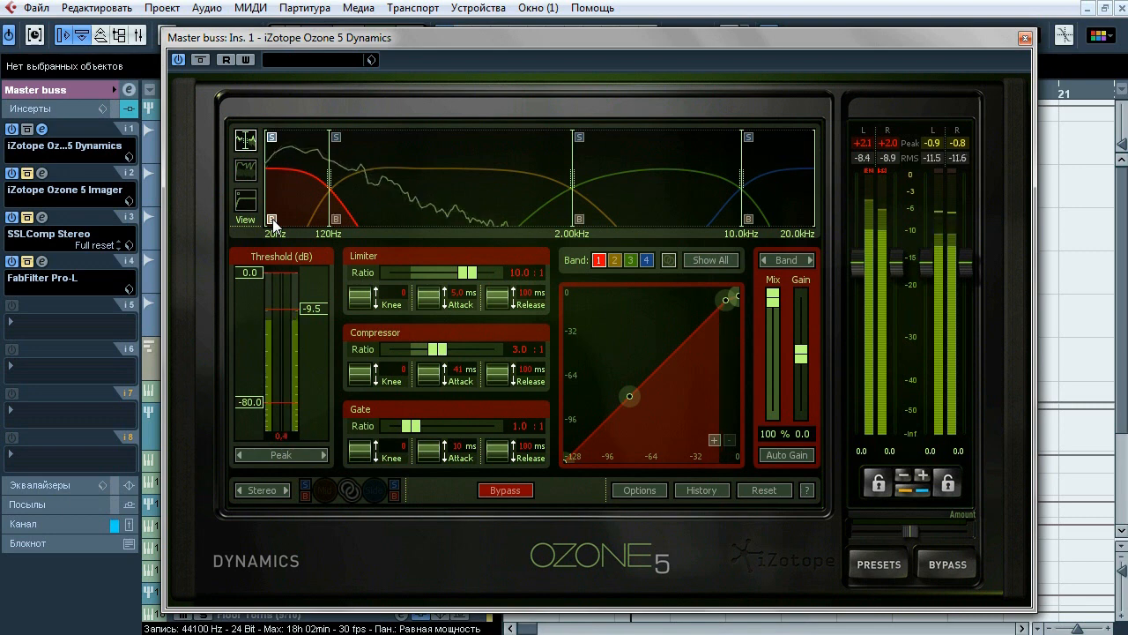
click(272, 137)
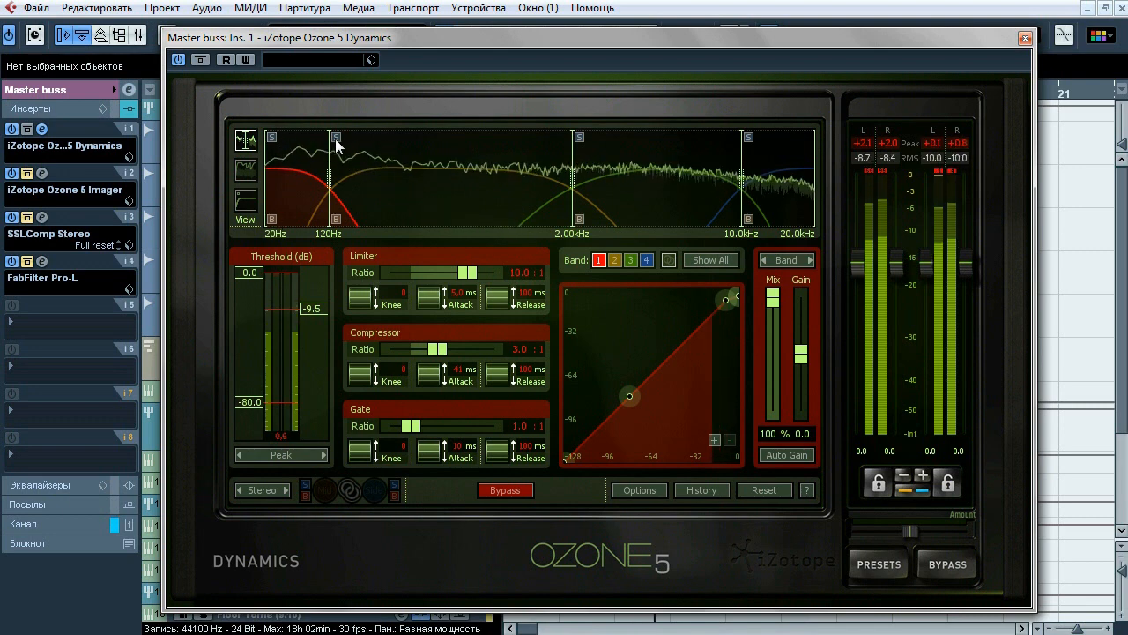
click(336, 138)
click(380, 193)
click(336, 219)
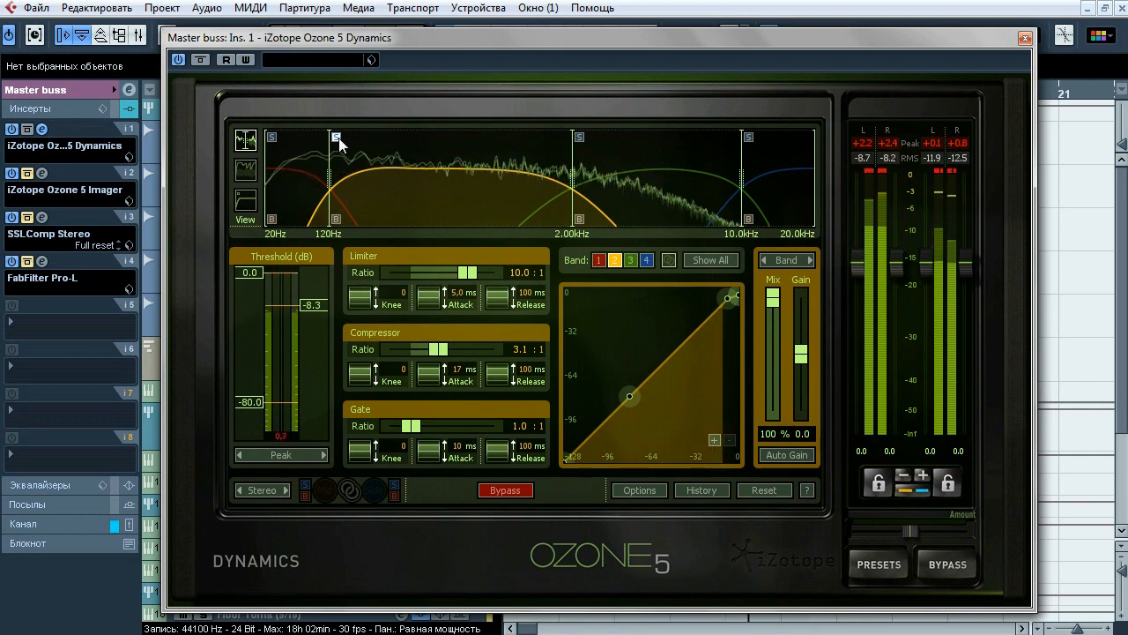
click(628, 190)
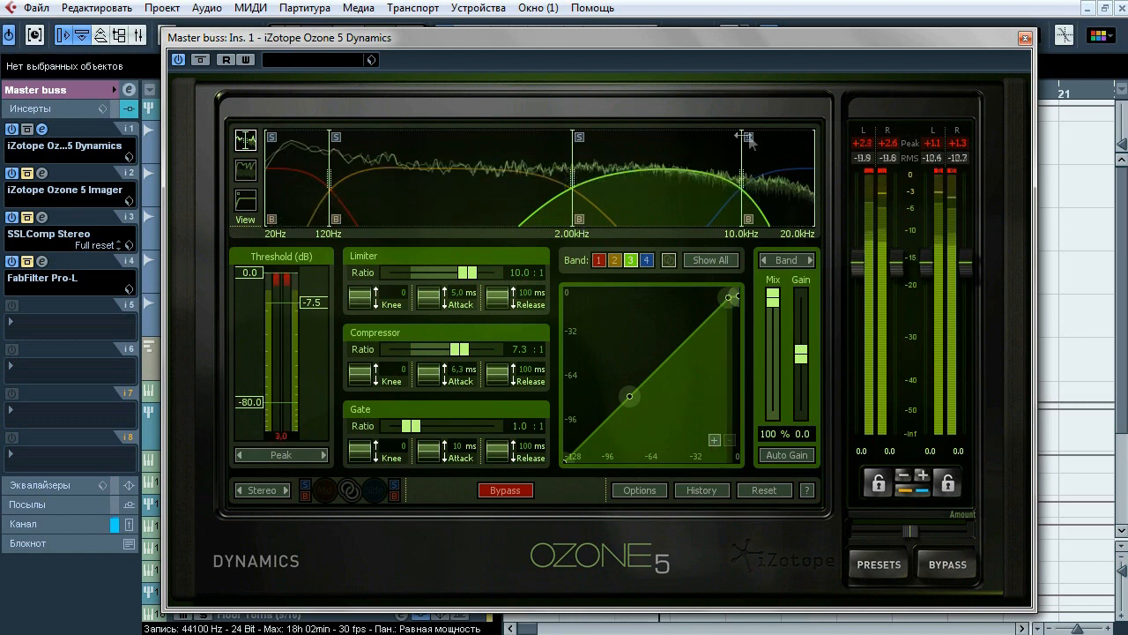
click(749, 221)
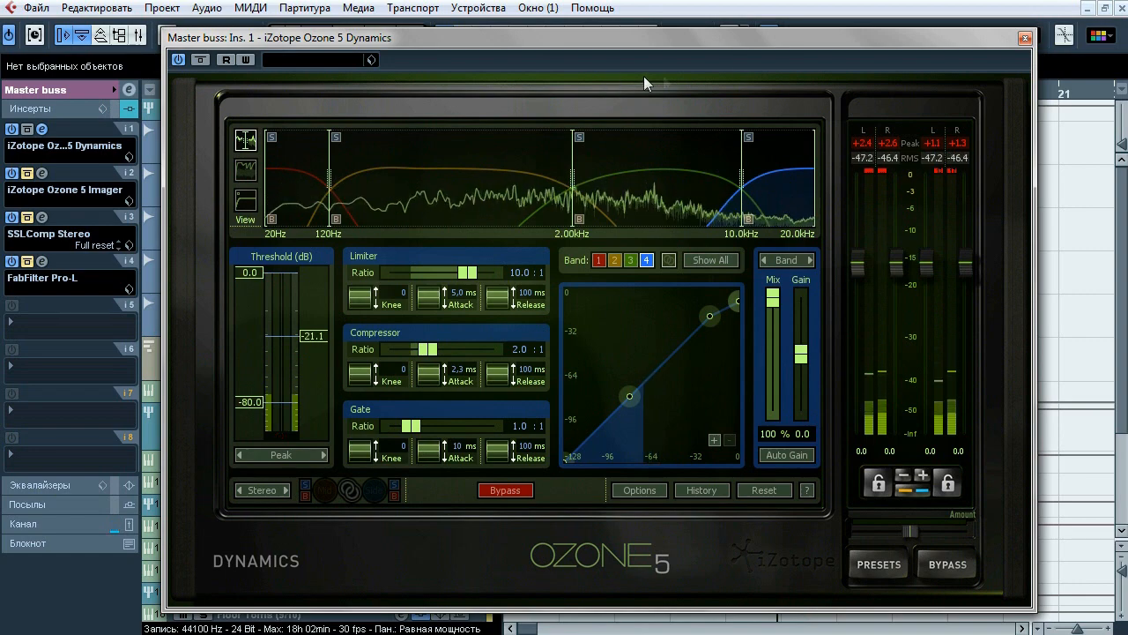
- Open the Master buss's iZotope Ozone 5 Imager in place of Dynamics and play the mix with the Imager active
click(1024, 38)
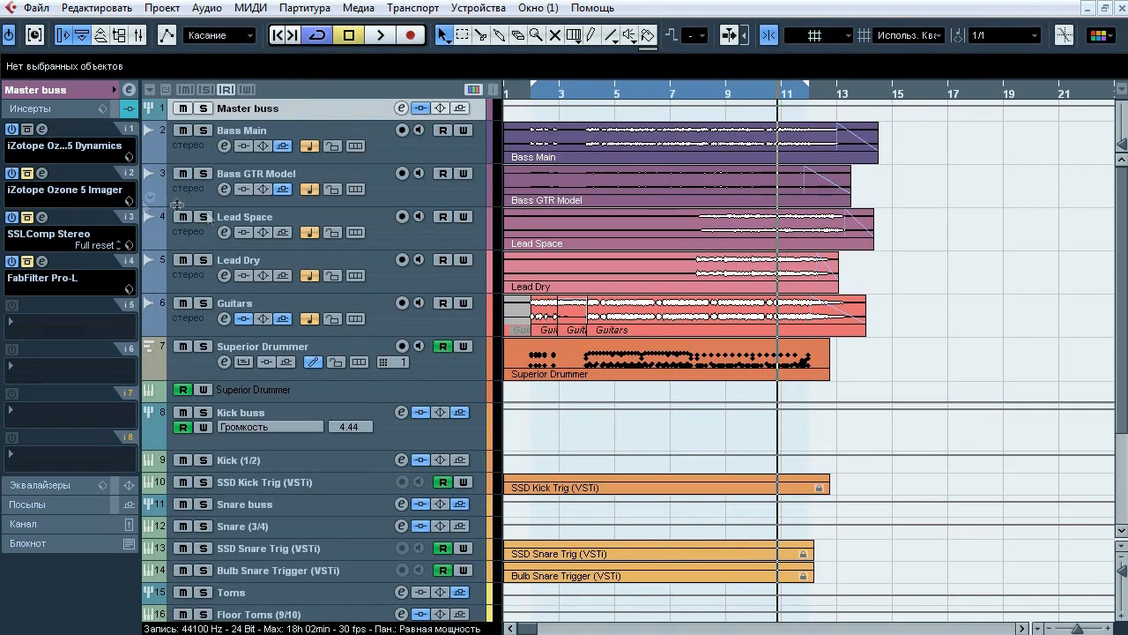
click(42, 173)
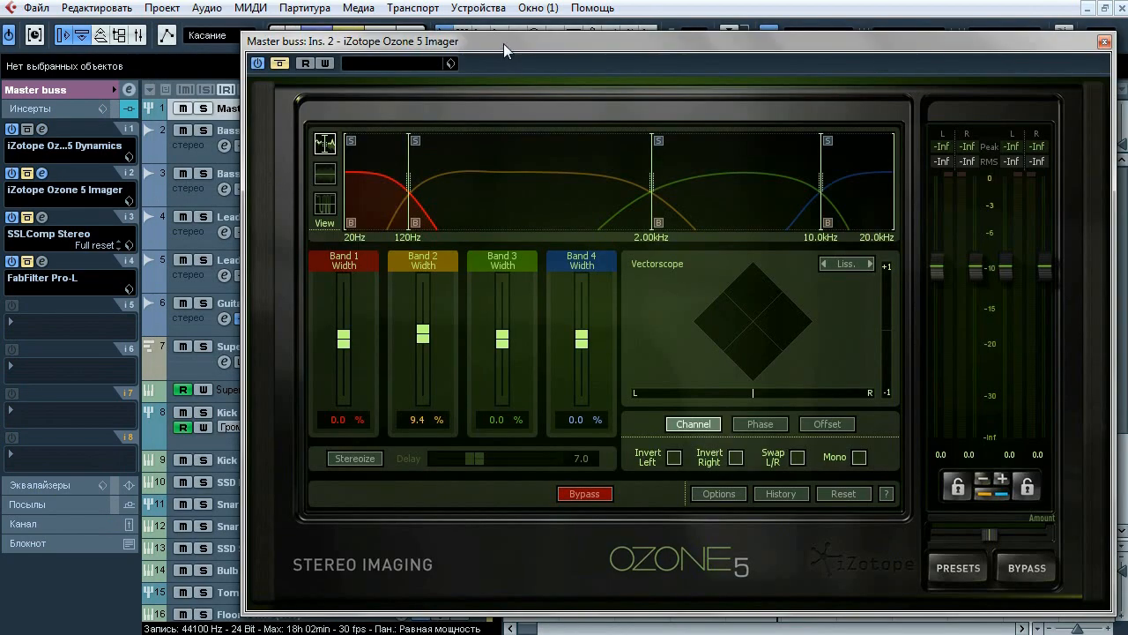
drag(503, 44, 438, 52)
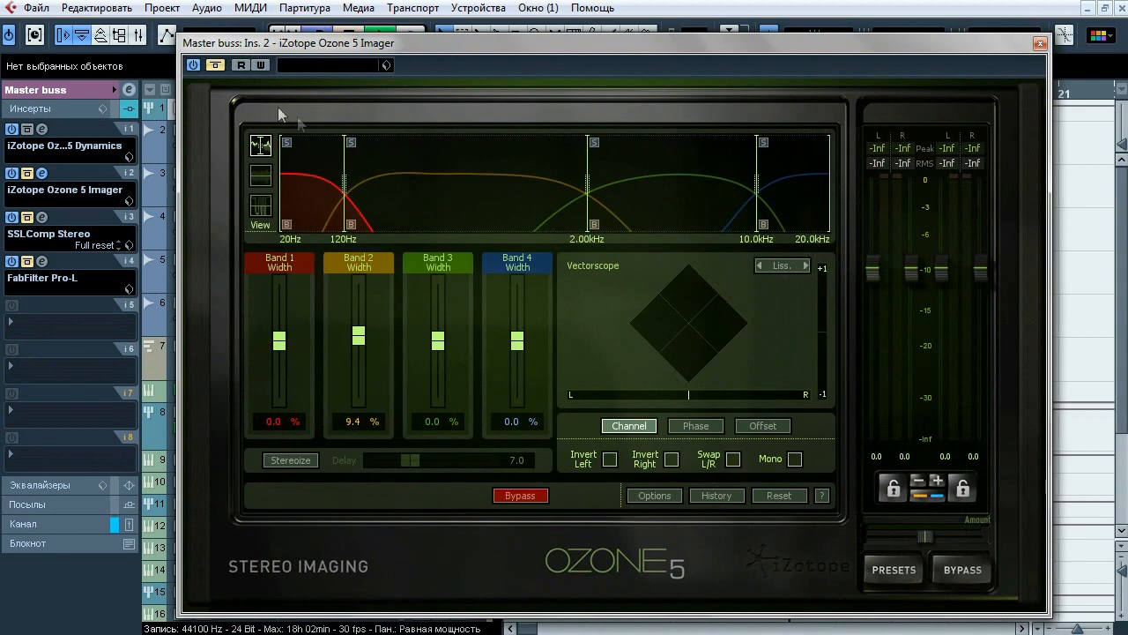
key(space)
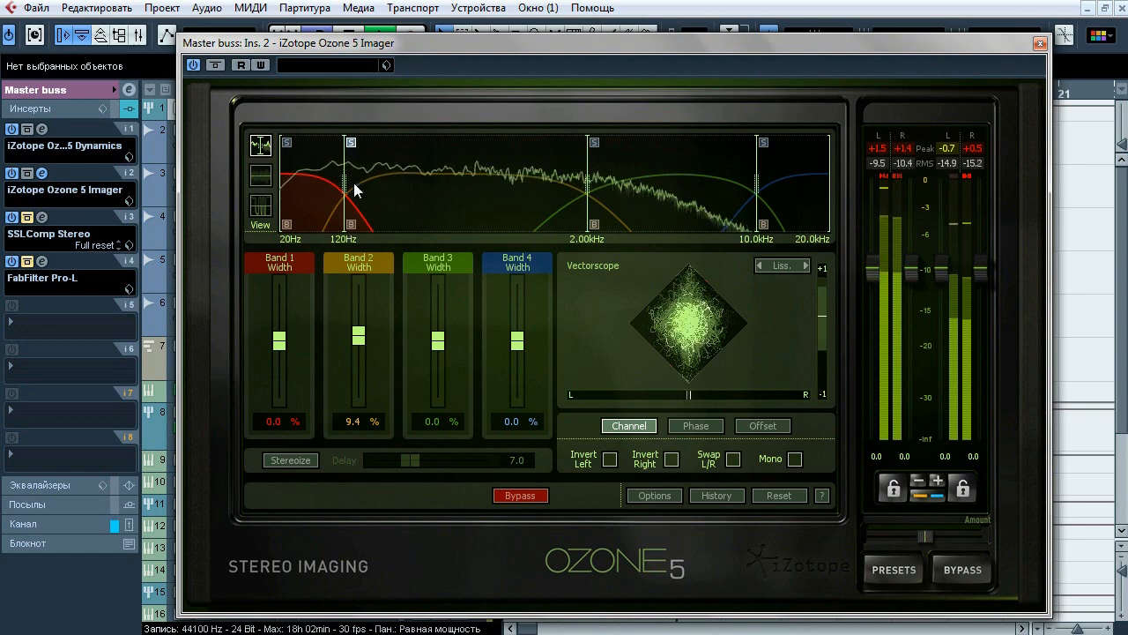
- Compare the playing mix with the Master buss's Ozone 5 Imager bypassed and active, leave it active and stop playback
click(214, 66)
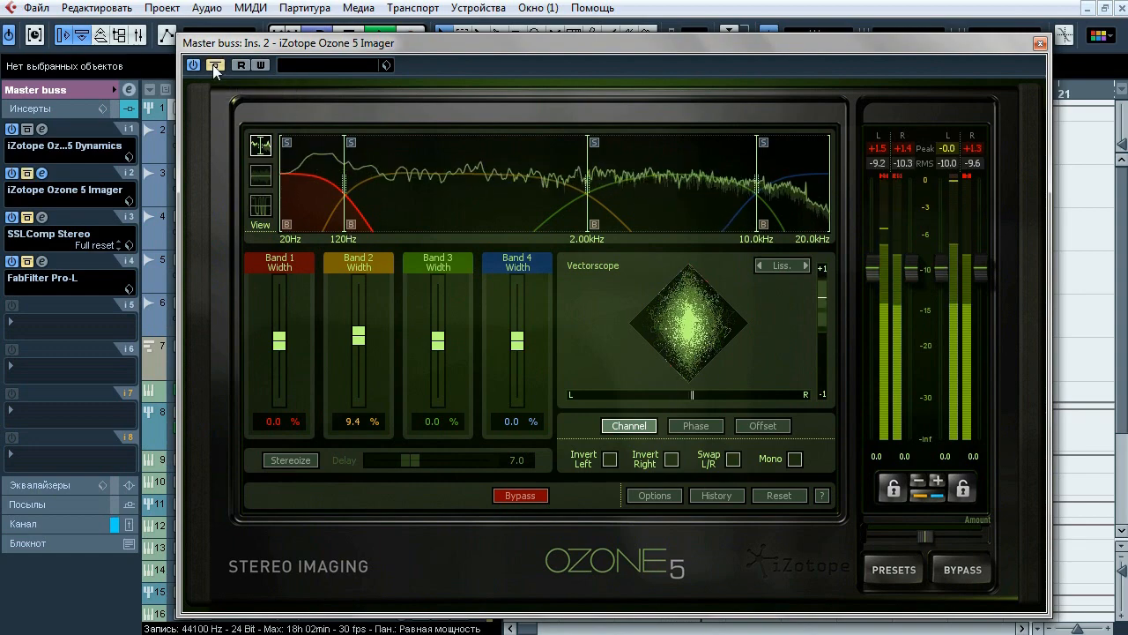
click(215, 65)
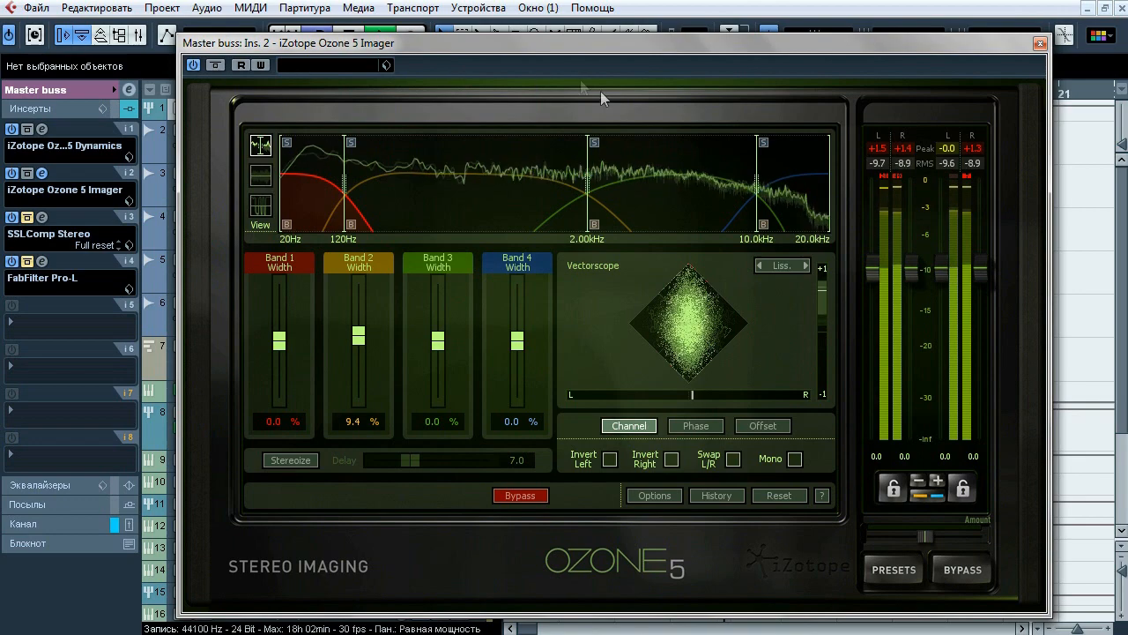
key(space)
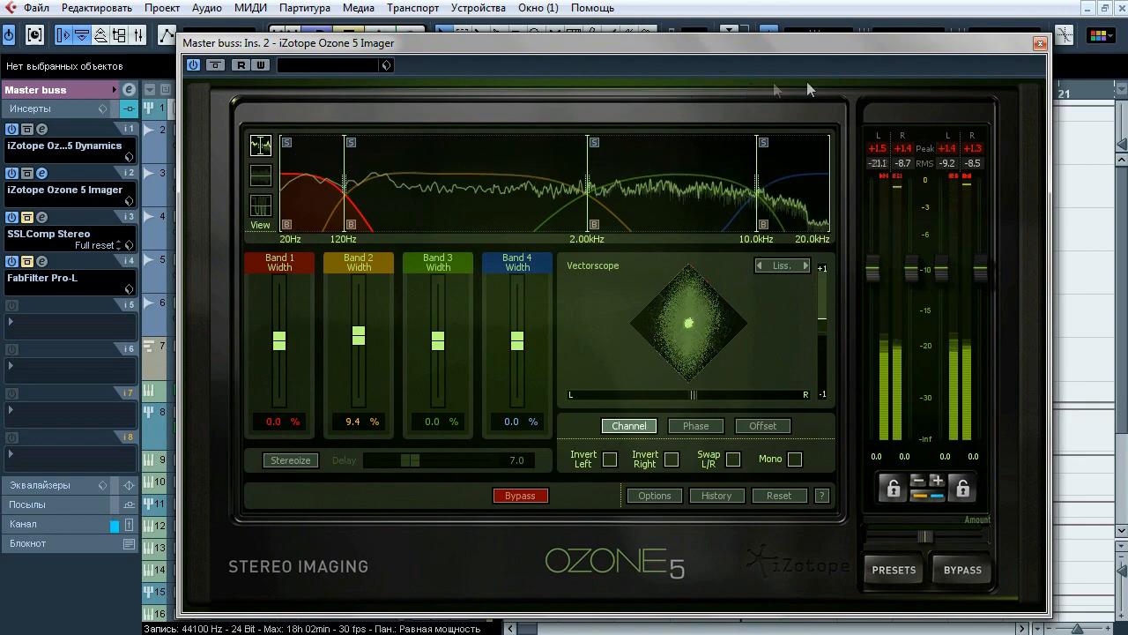
- Open the Master buss's SSLComp Stereo in place of the Imager and review its compressor settings
click(1040, 43)
click(43, 217)
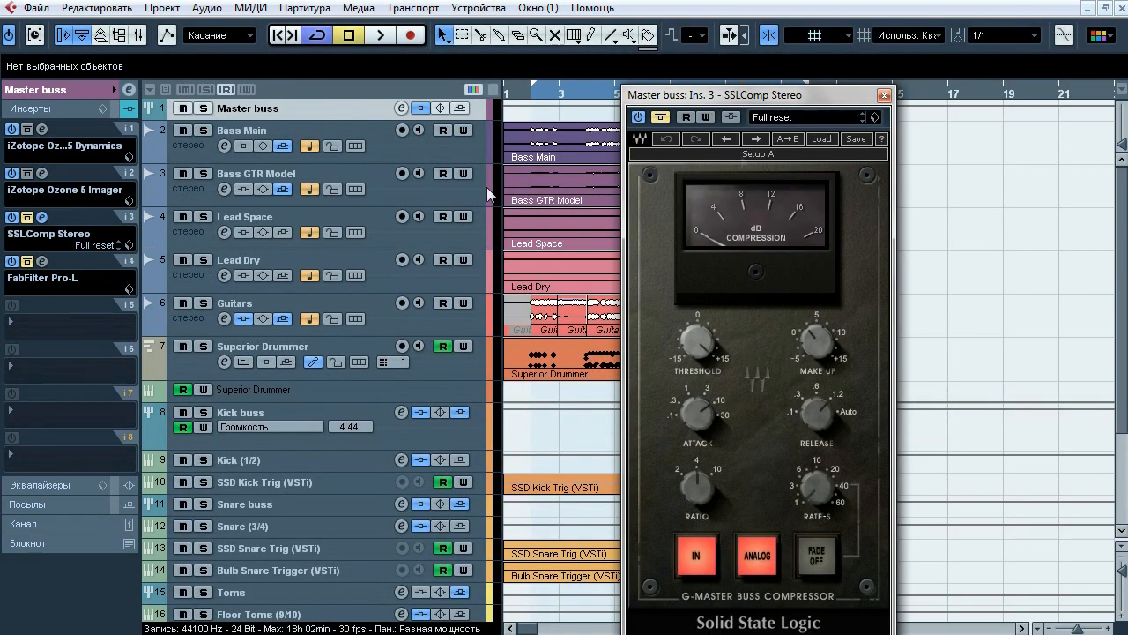
drag(774, 100, 627, 81)
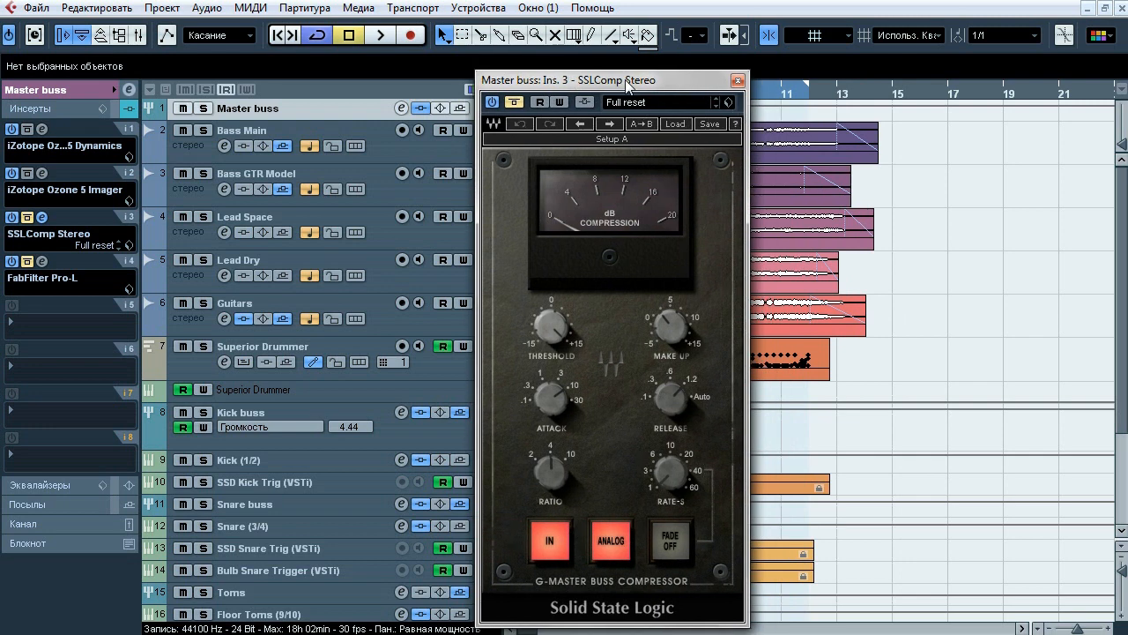
mouse_move(587, 343)
mouse_move(670, 327)
- Audition the mix with SSLComp Stereo repeatedly active and bypassed, leaving it active when playback stops
key(space)
click(515, 103)
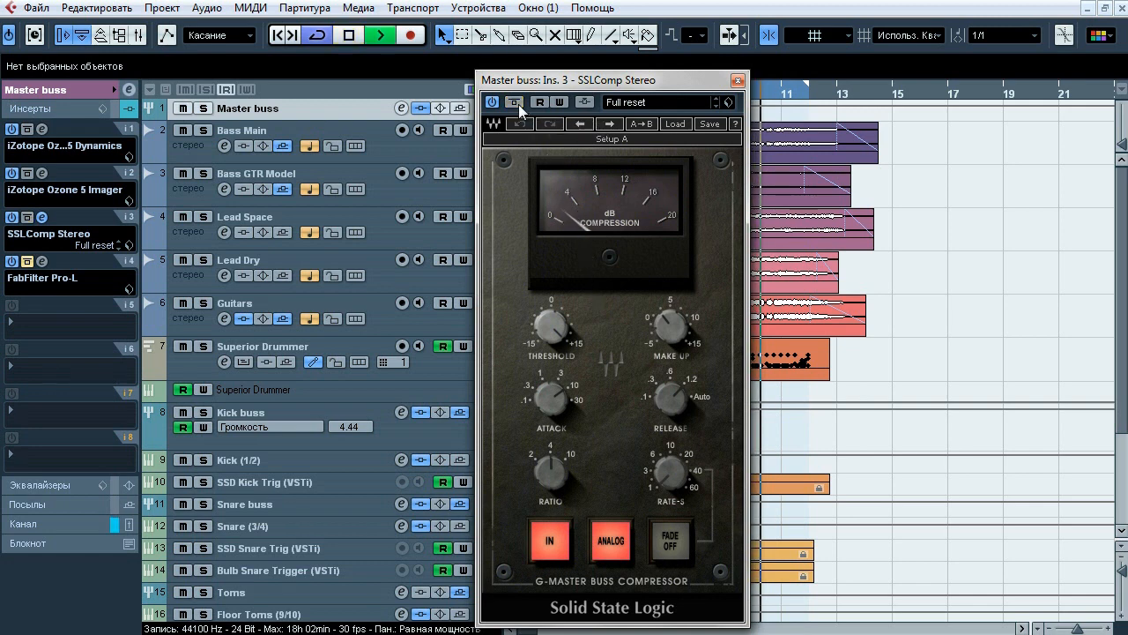
click(515, 103)
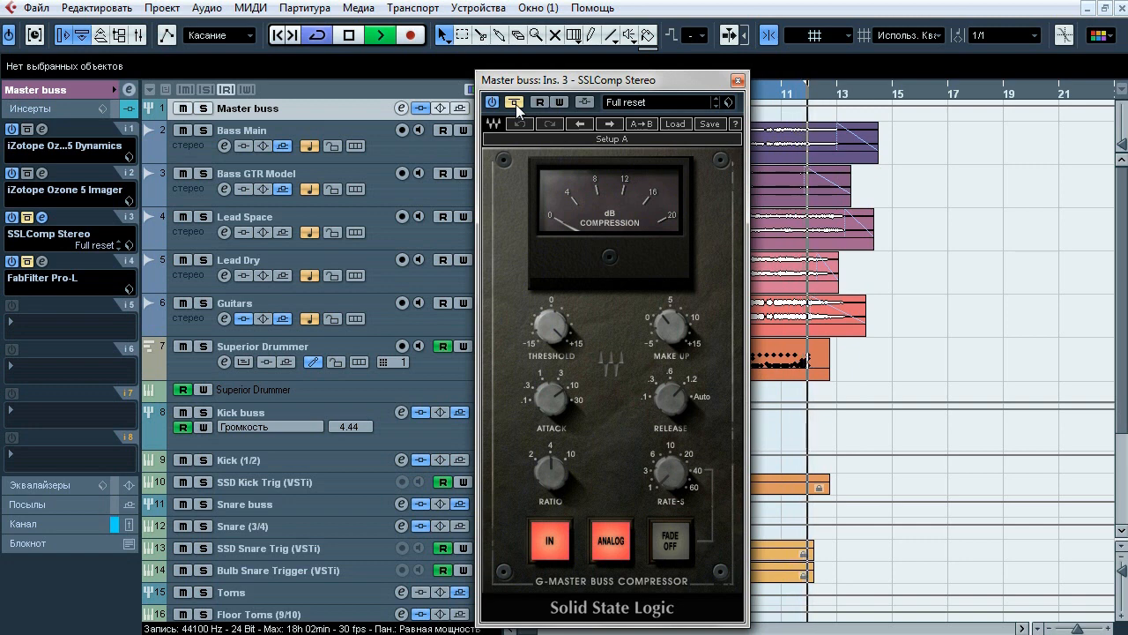
click(516, 103)
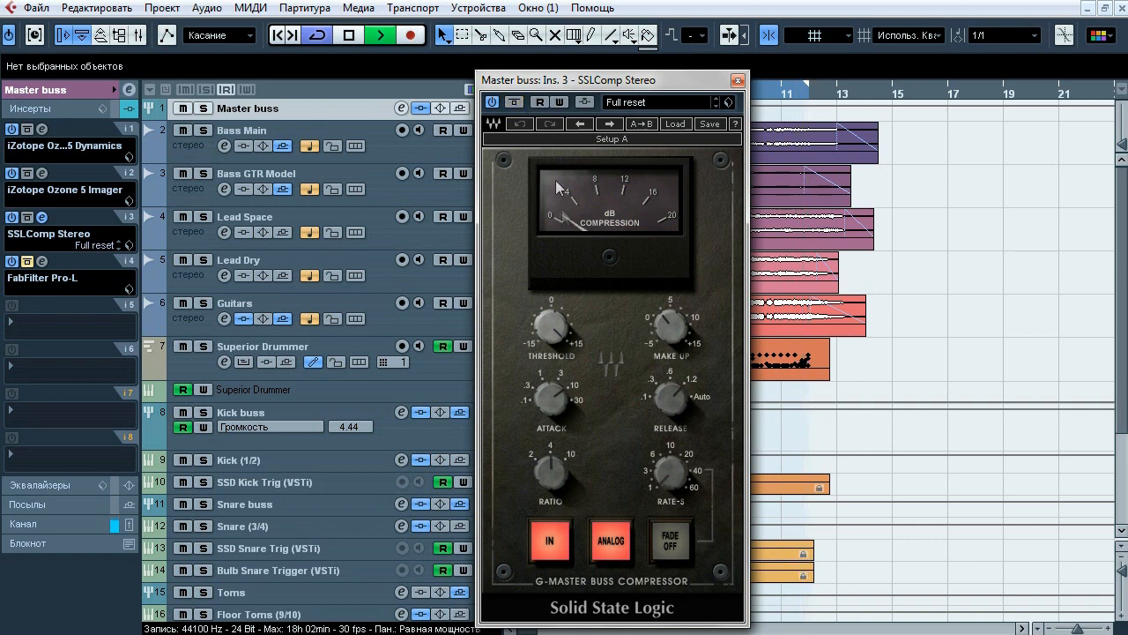
click(516, 103)
click(516, 103)
key(space)
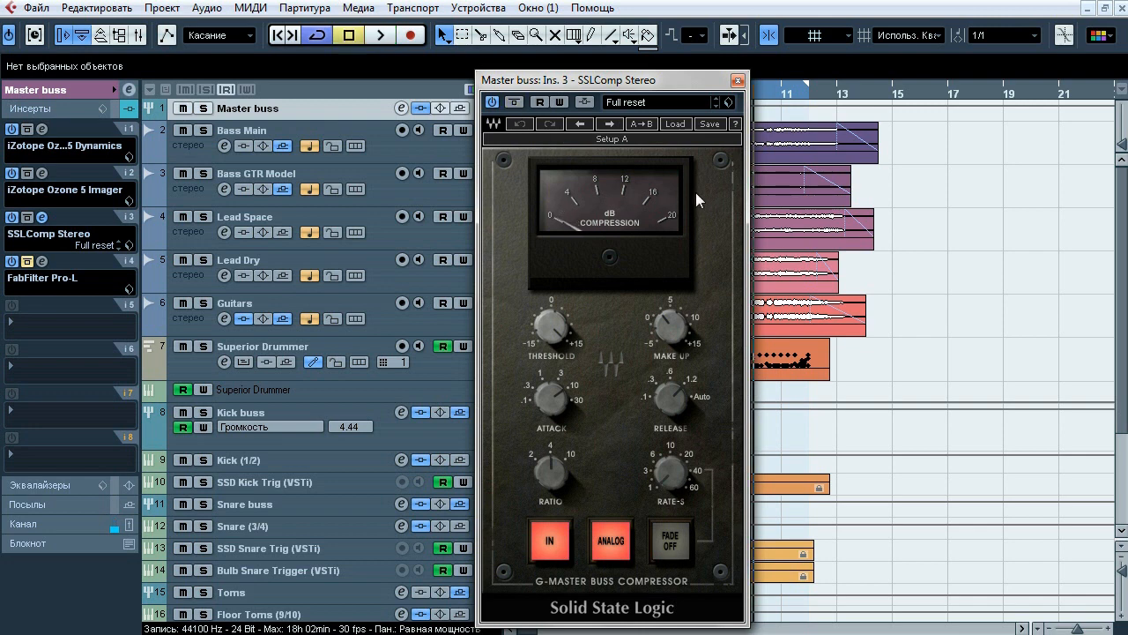
- Open the Master buss's FabFilter Pro-L in place of SSLComp Stereo and review its gain setting
click(739, 81)
click(47, 263)
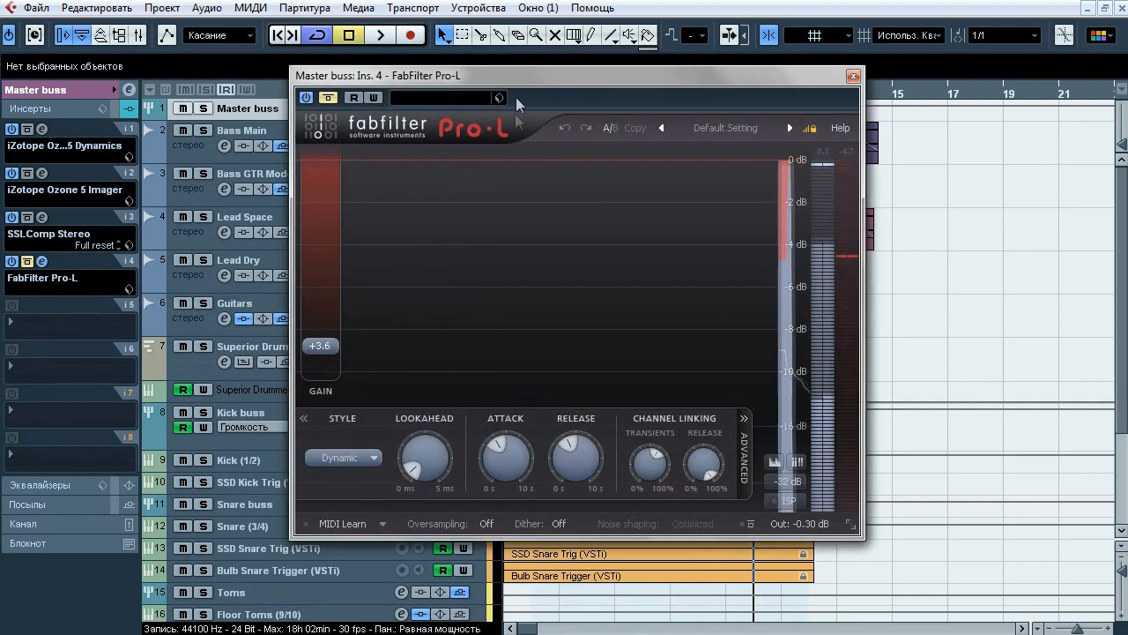
drag(525, 77, 531, 89)
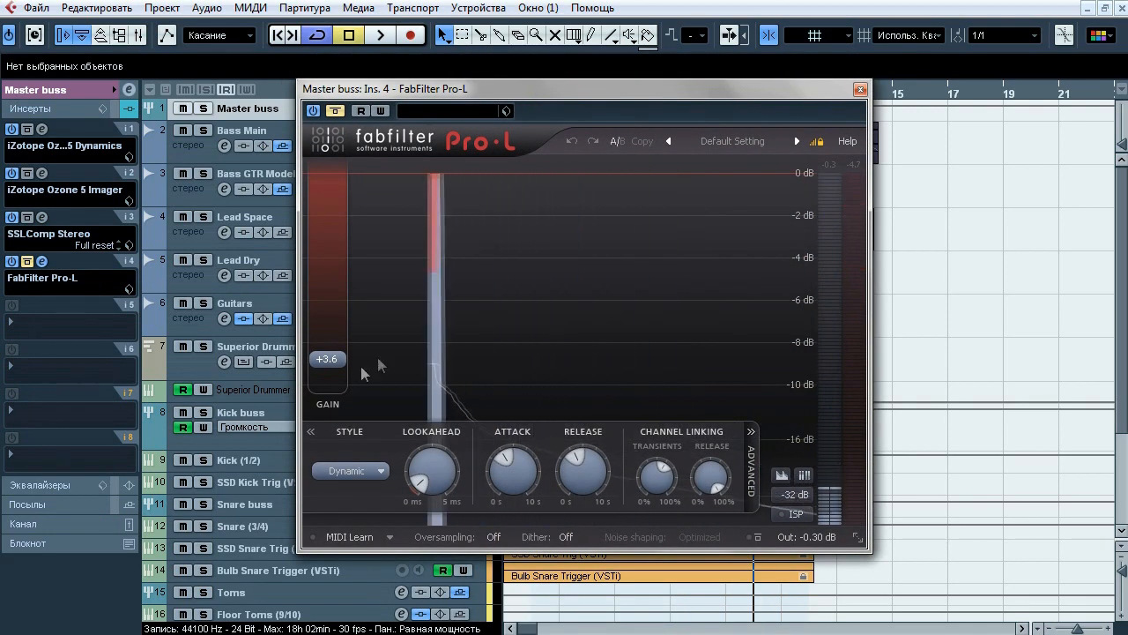
mouse_move(335, 361)
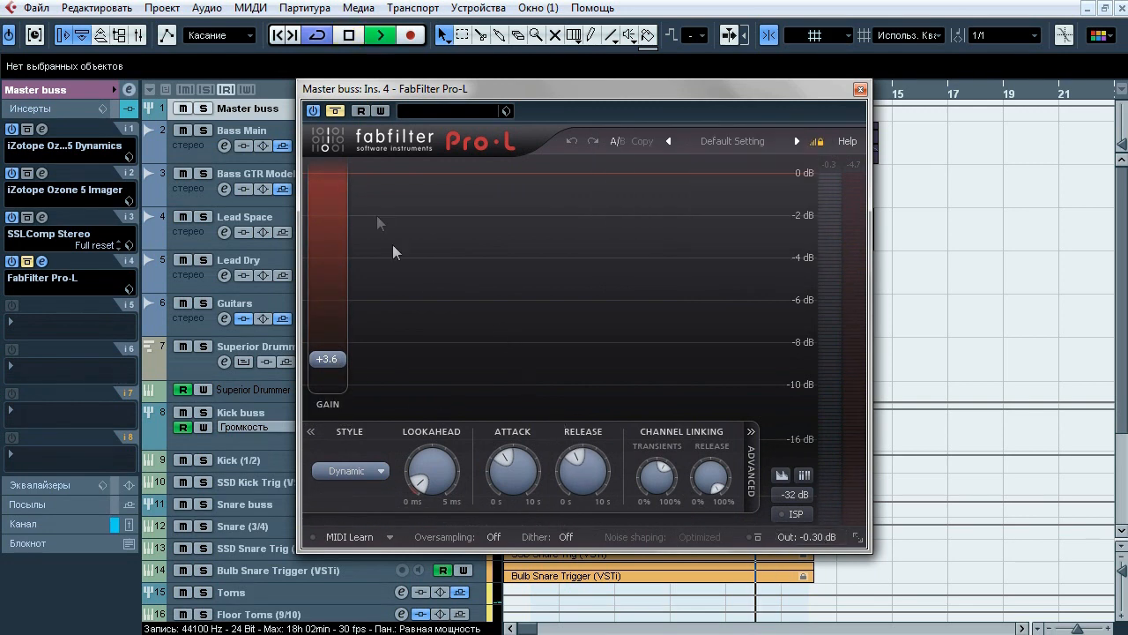
- Audition the mix with FabFilter Pro-L repeatedly active and bypassed, leave it active and review its lookahead, release and channel linking
click(339, 112)
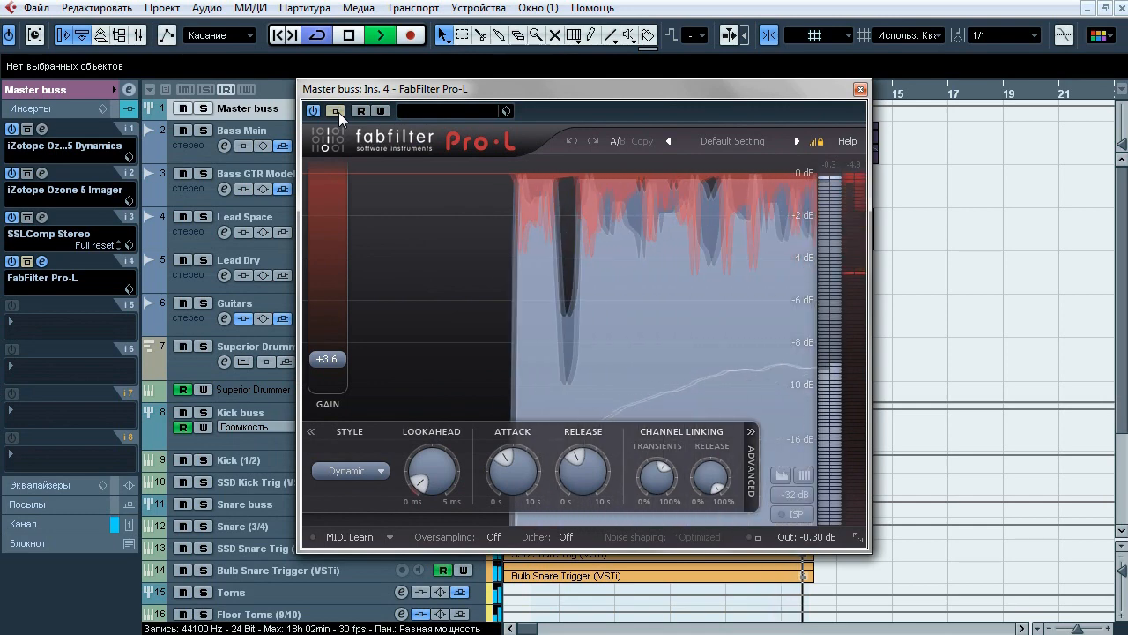
click(339, 112)
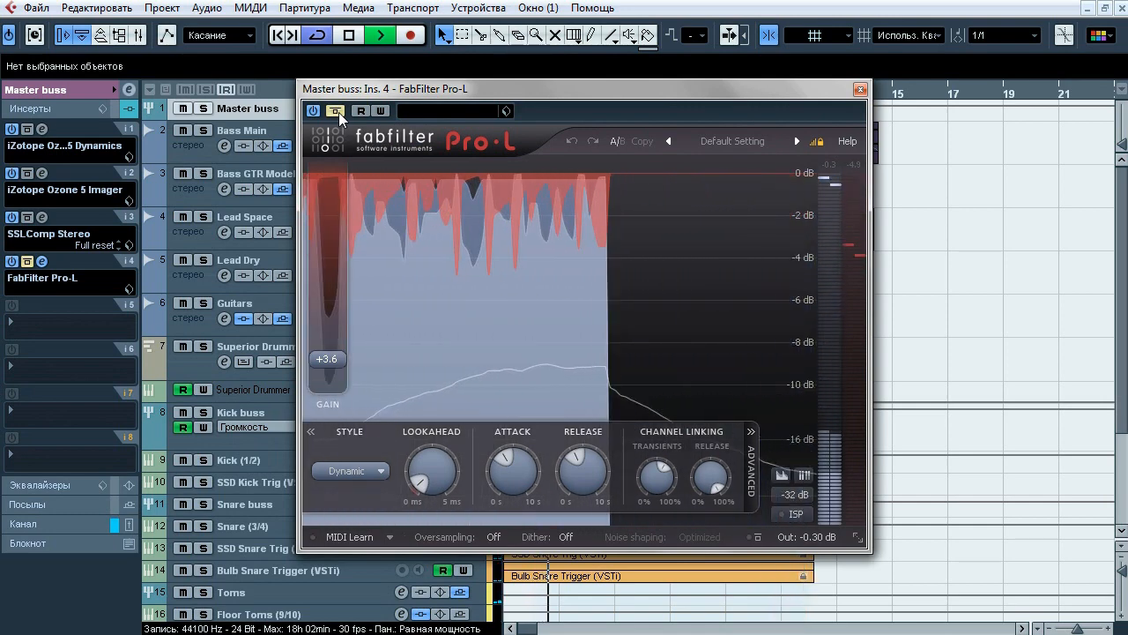
click(339, 112)
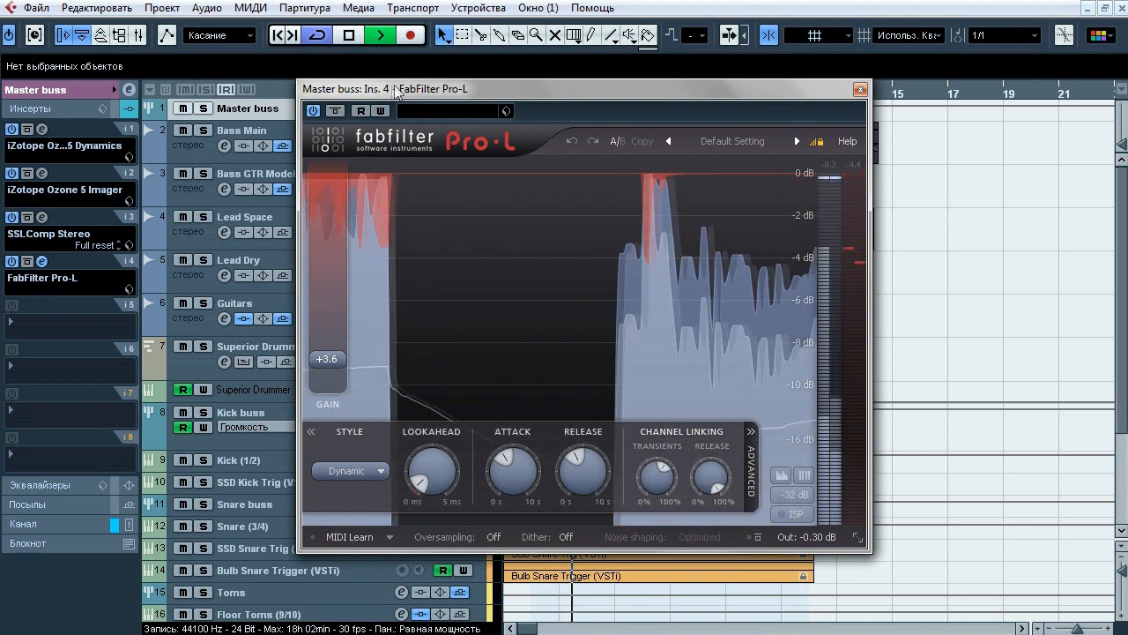
drag(397, 88, 419, 117)
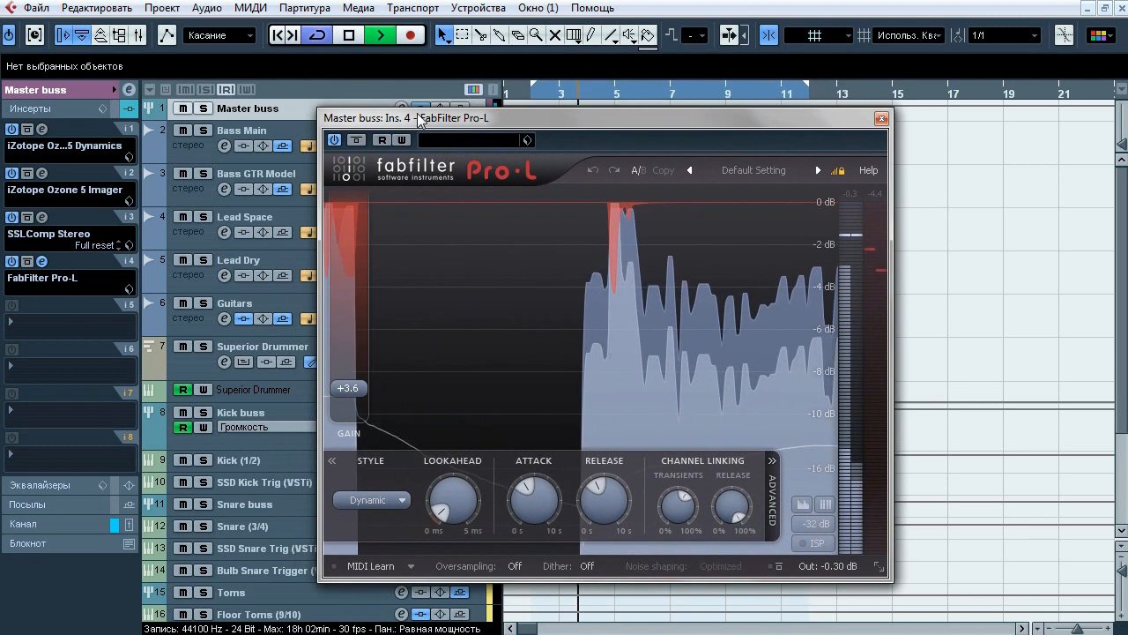
click(357, 141)
click(358, 141)
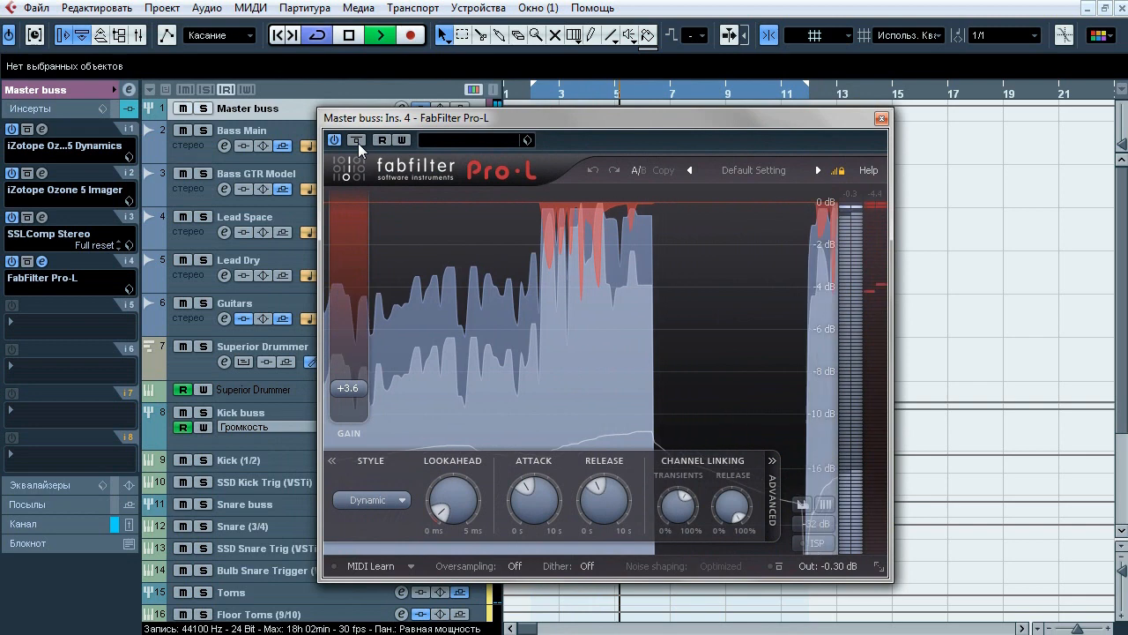
click(358, 141)
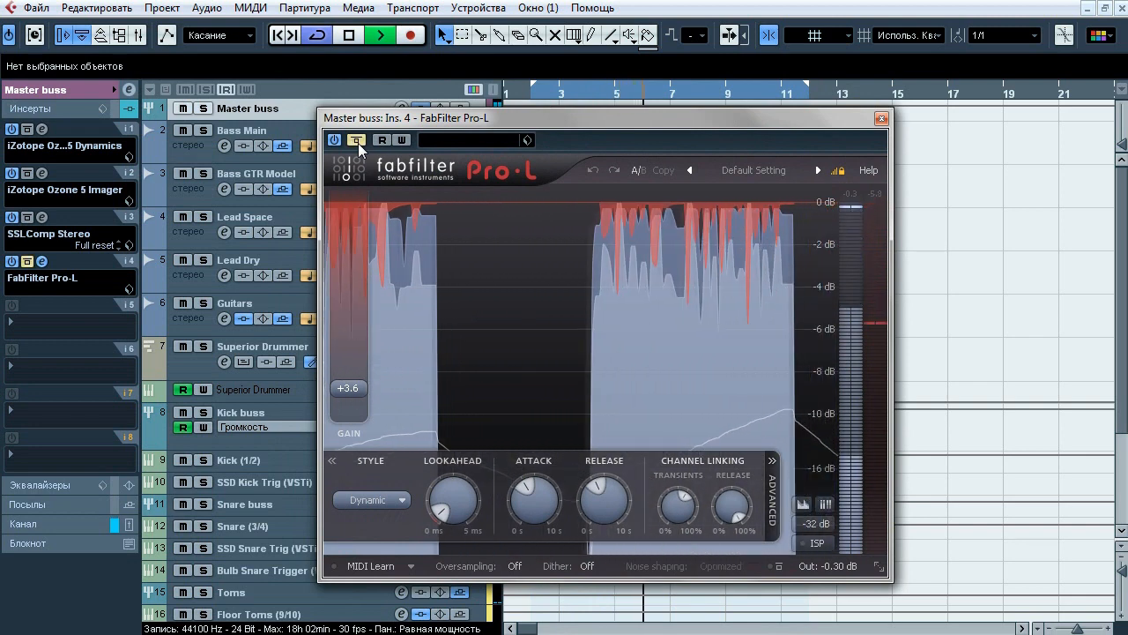
click(358, 141)
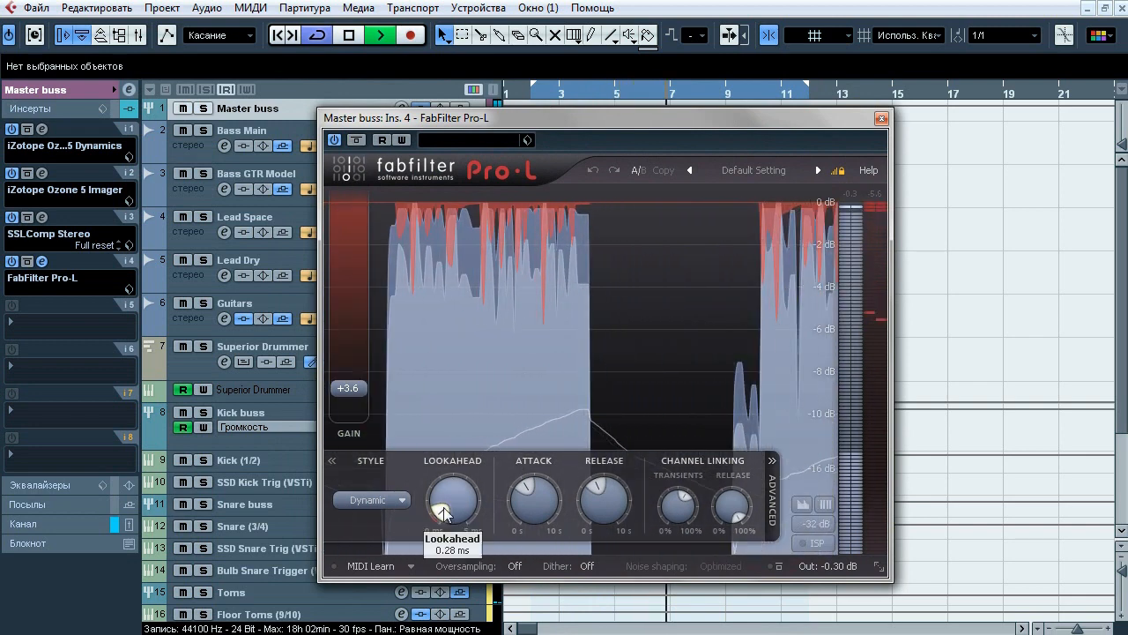
mouse_move(601, 510)
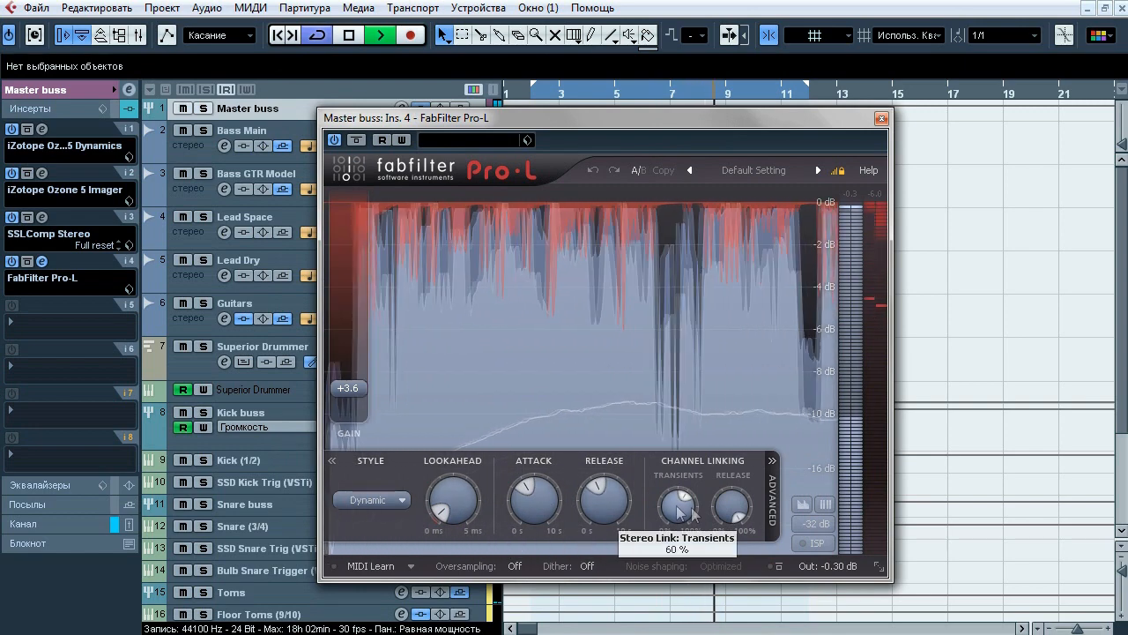
mouse_move(730, 516)
- Compare the Master buss channel's output level with Pro-L bypassed and active, then stop playback and close the limiter
click(36, 524)
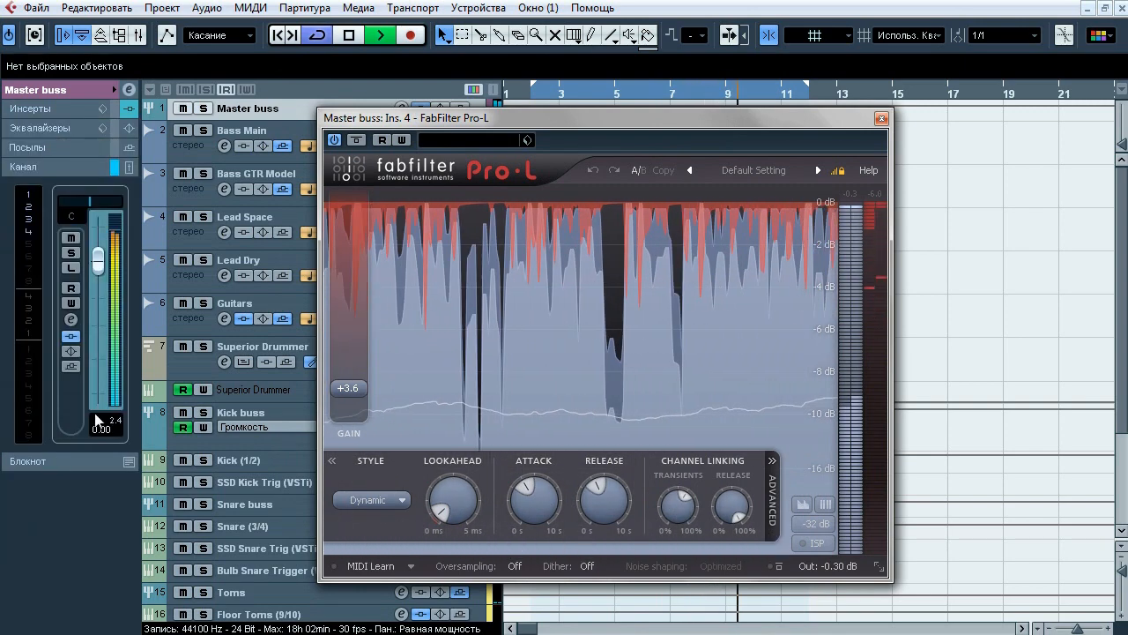
click(356, 140)
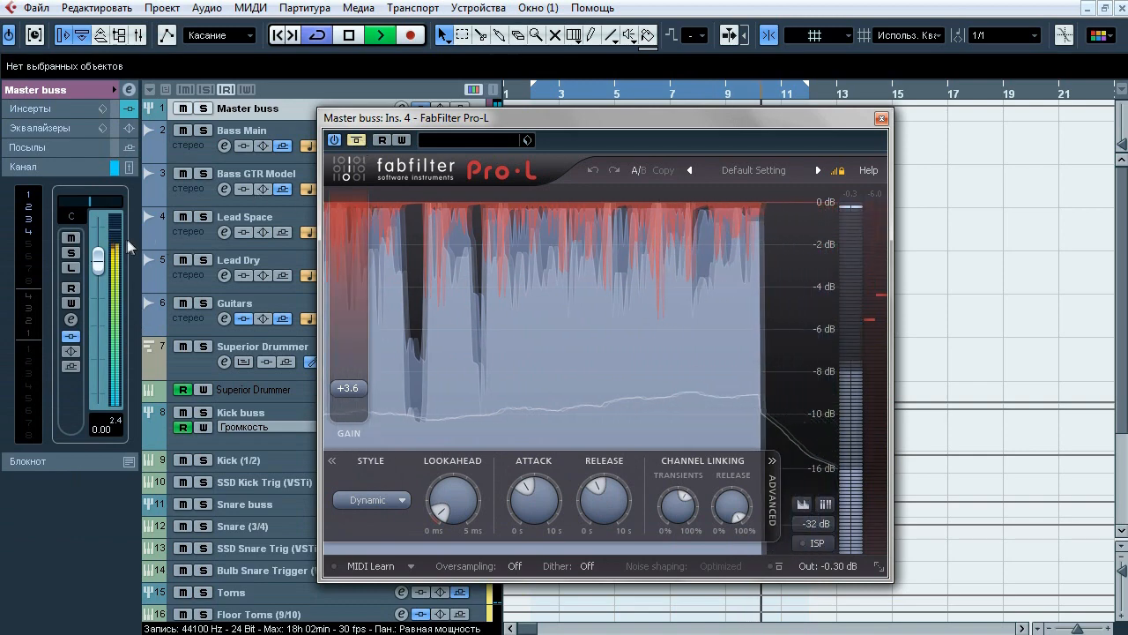
click(356, 140)
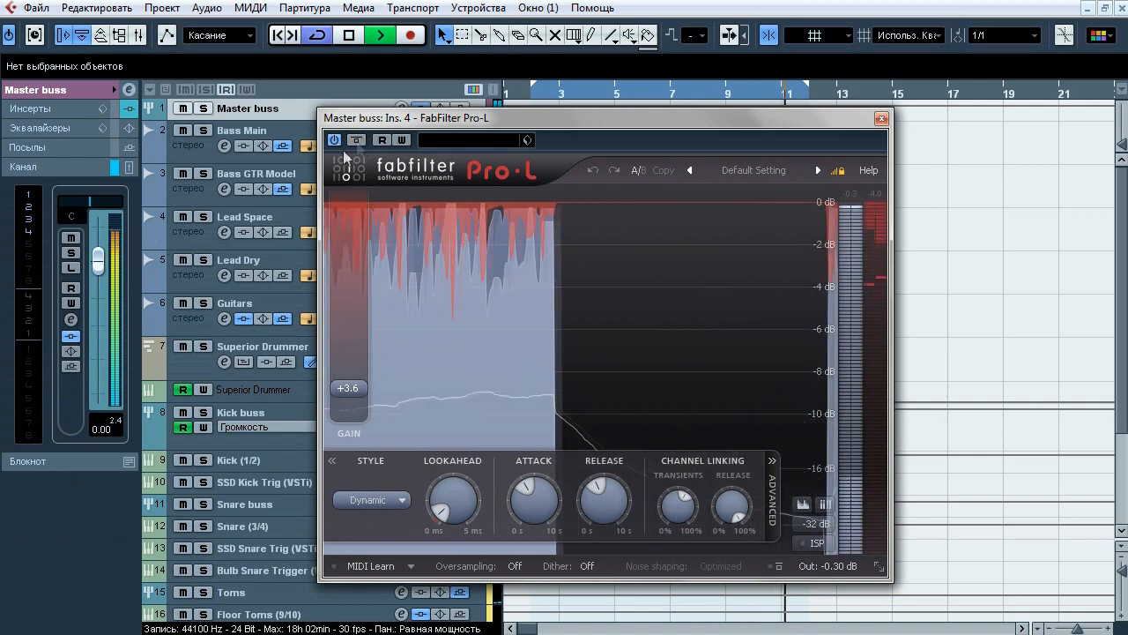
key(space)
click(881, 118)
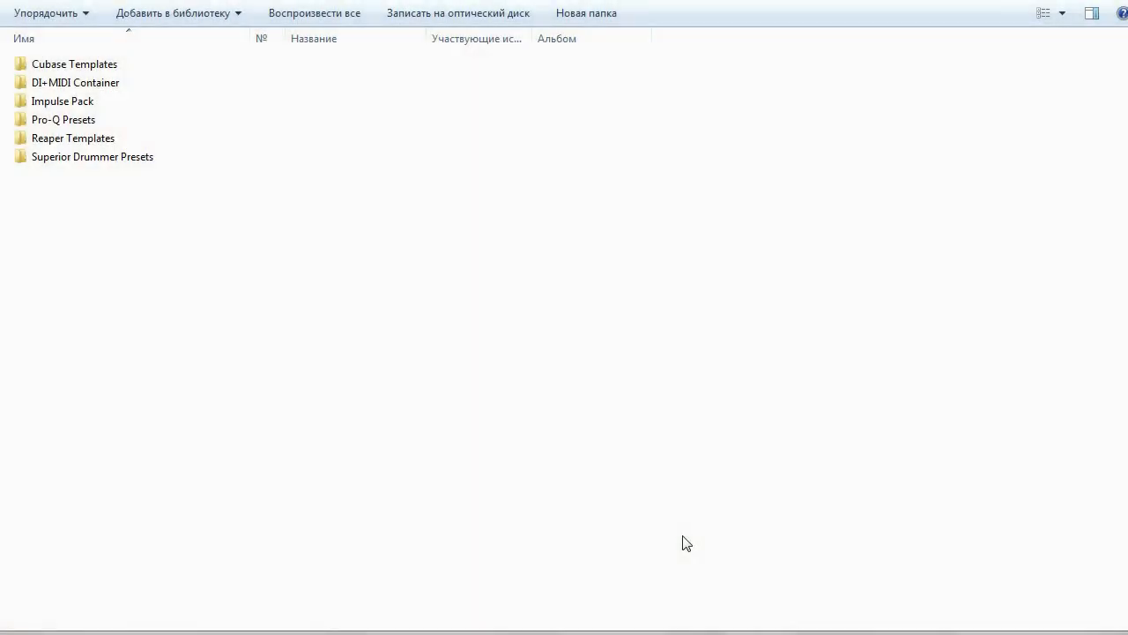
- In the file manager, look through the subfolders of DI+MIDI Container, including the rendered bass, guitar and lead tracks
double_click(101, 82)
double_click(96, 64)
key(BackSpace)
double_click(109, 84)
key(BackSpace)
double_click(79, 100)
click(16, 0)
click(16, 0)
double_click(69, 86)
double_click(65, 58)
key(BackSpace)
double_click(78, 84)
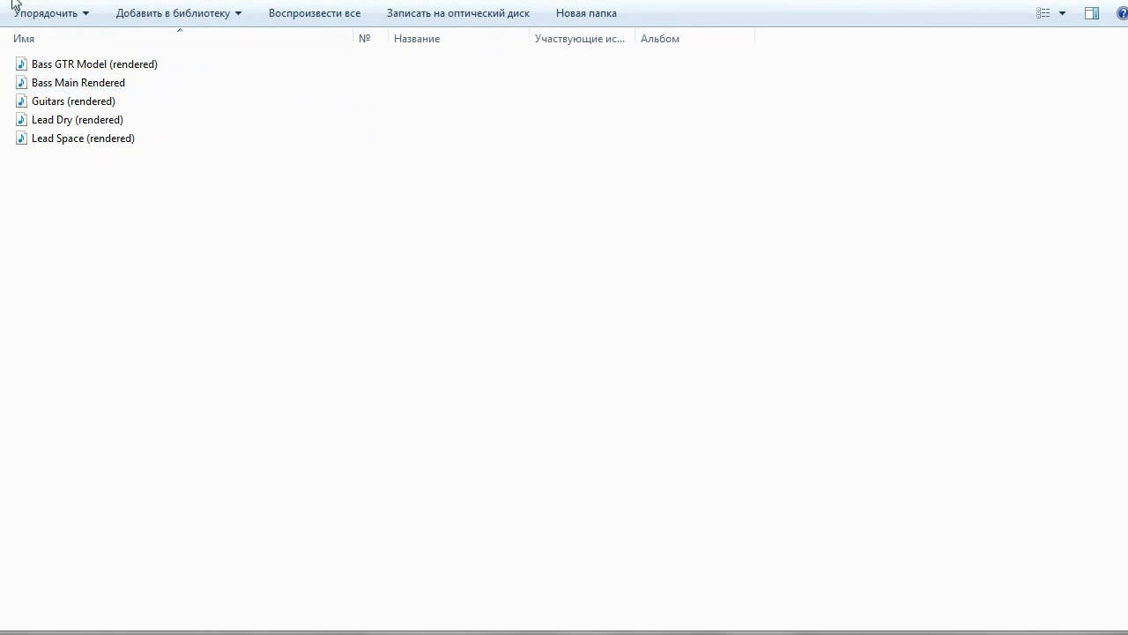
click(16, 0)
key(BackSpace)
- Look through the files in the Impulse Pack and Pro-Q Presets folders
double_click(77, 101)
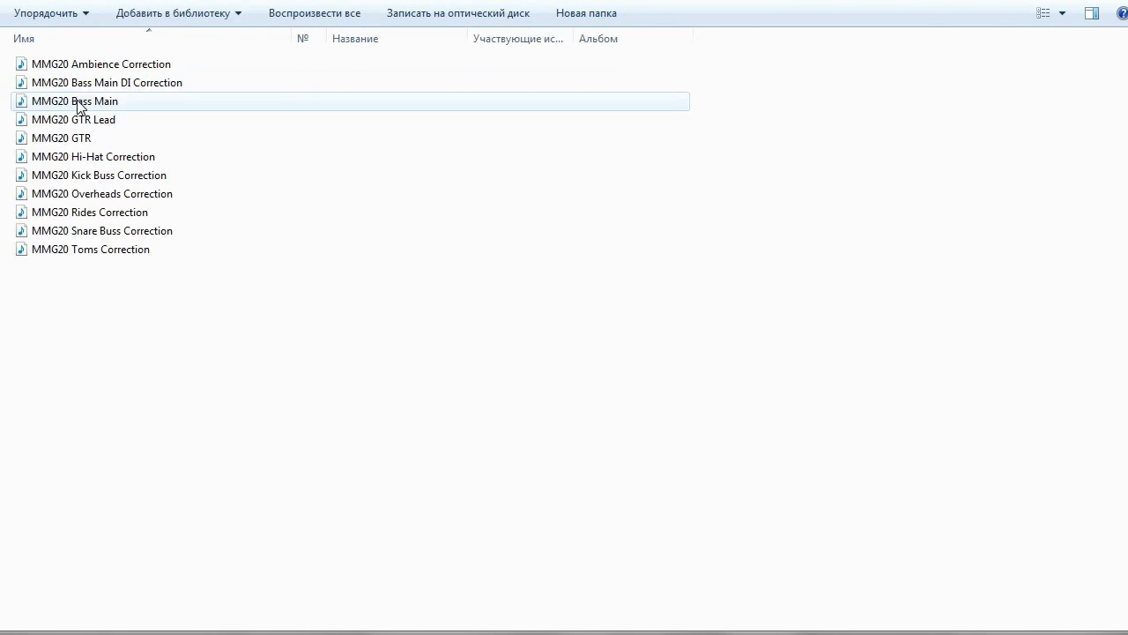
key(BackSpace)
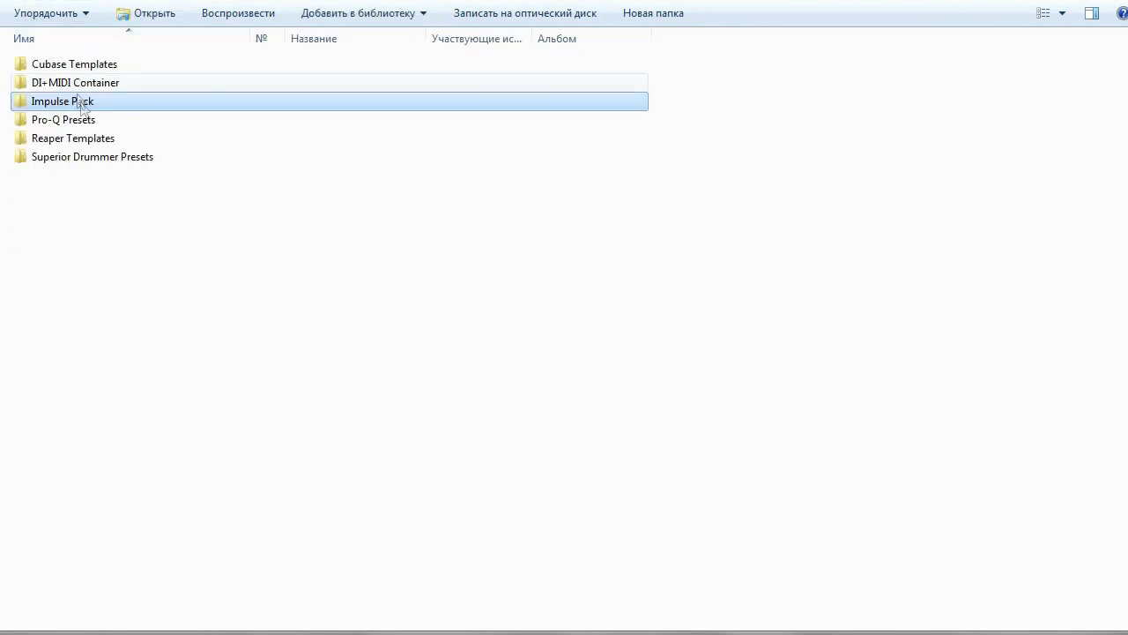
double_click(83, 120)
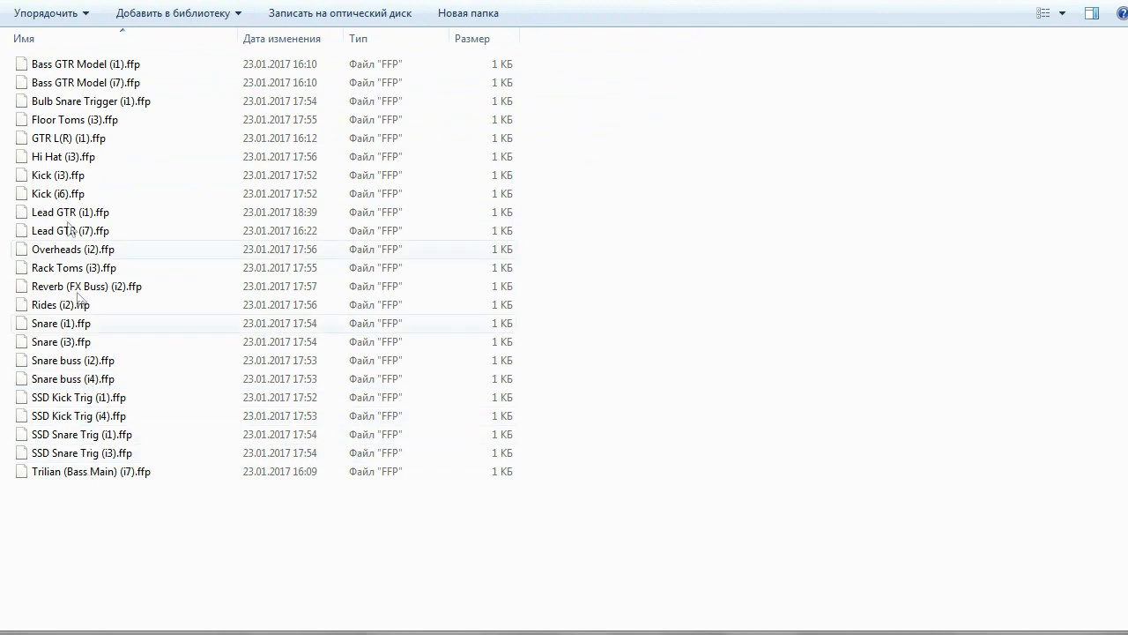
key(BackSpace)
- Look through the subfolders of Reaper Templates and the files in Superior Drummer Presets
double_click(92, 82)
double_click(71, 63)
key(BackSpace)
double_click(63, 82)
key(BackSpace)
double_click(78, 102)
key(BackSpace)
key(BackSpace)
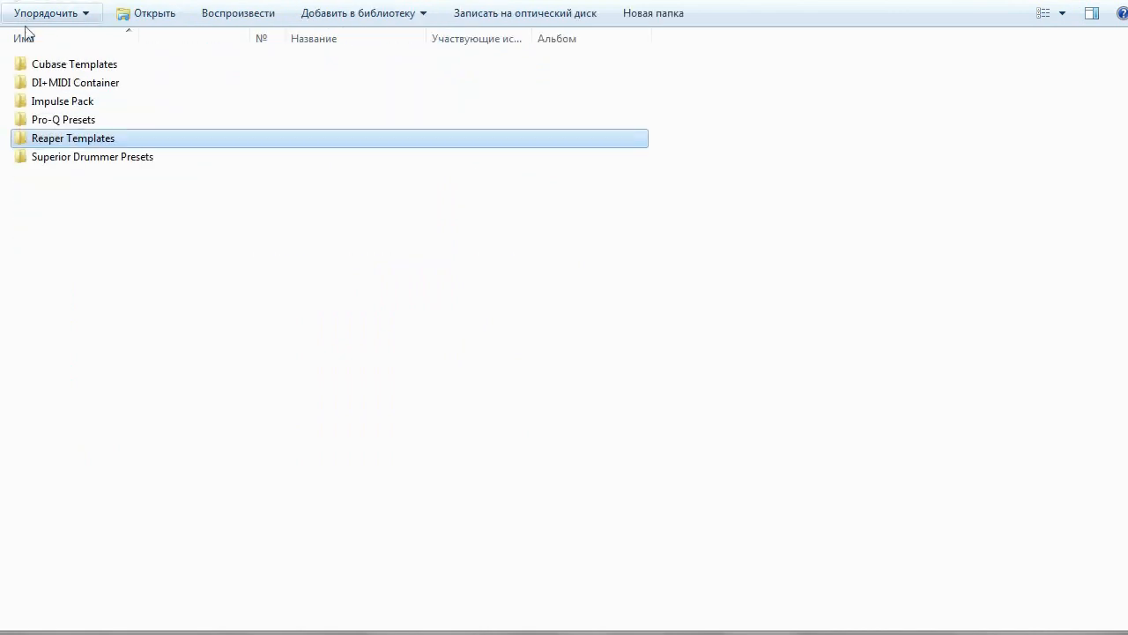
double_click(76, 159)
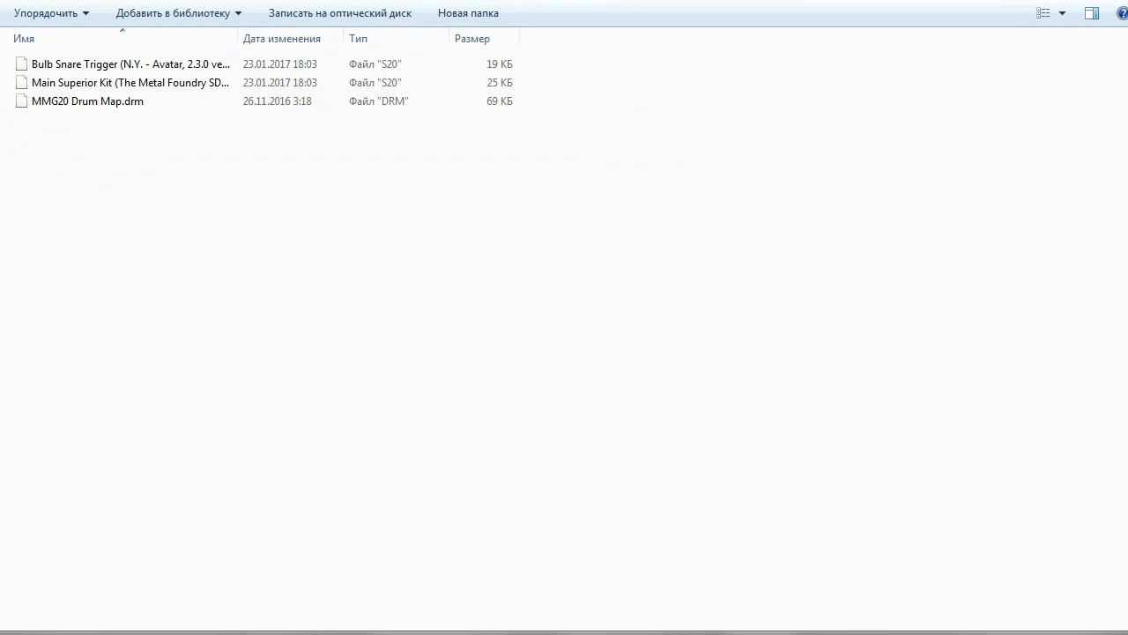
key(BackSpace)
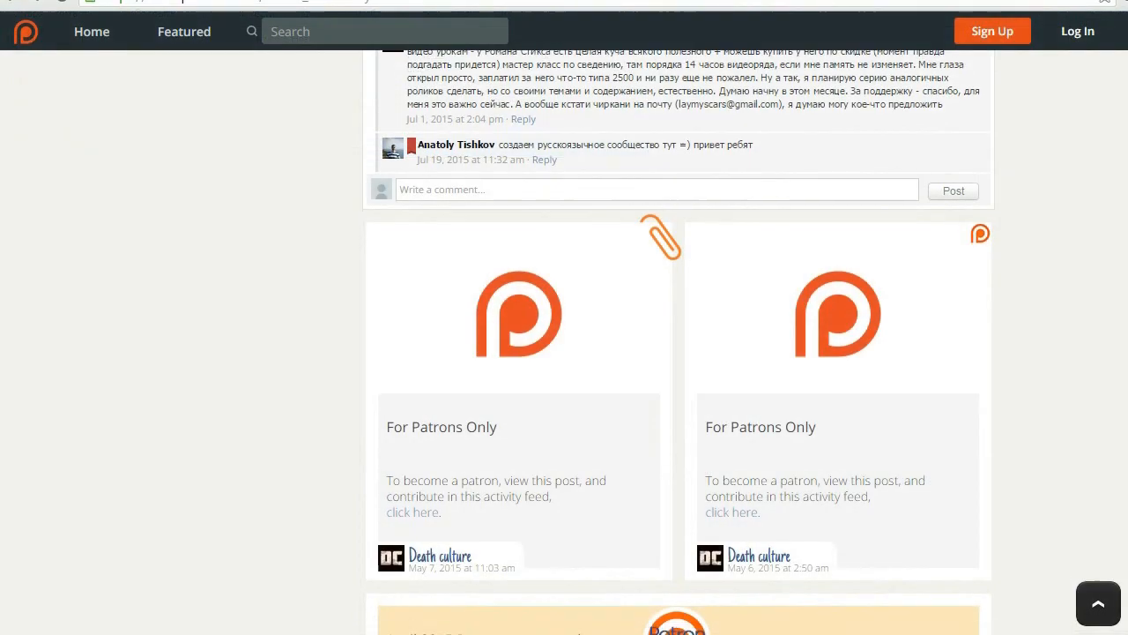
- On the Death culture Patreon page, open a patrons-only post and continue with the $1.00+ per month reward
scroll(565, 318, down, 1)
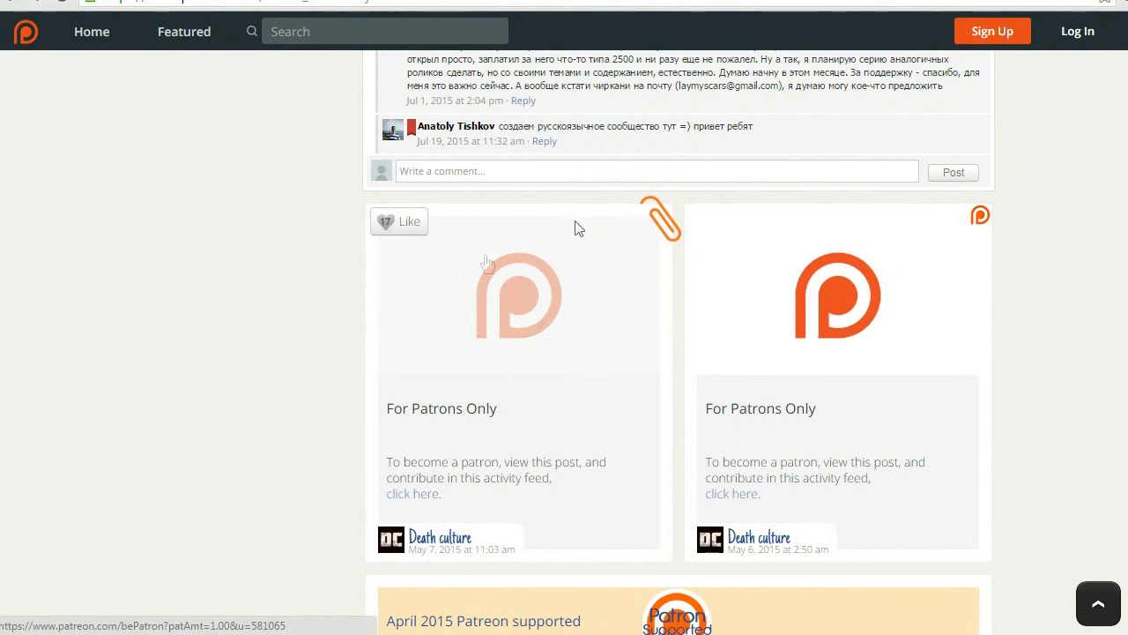
click(557, 311)
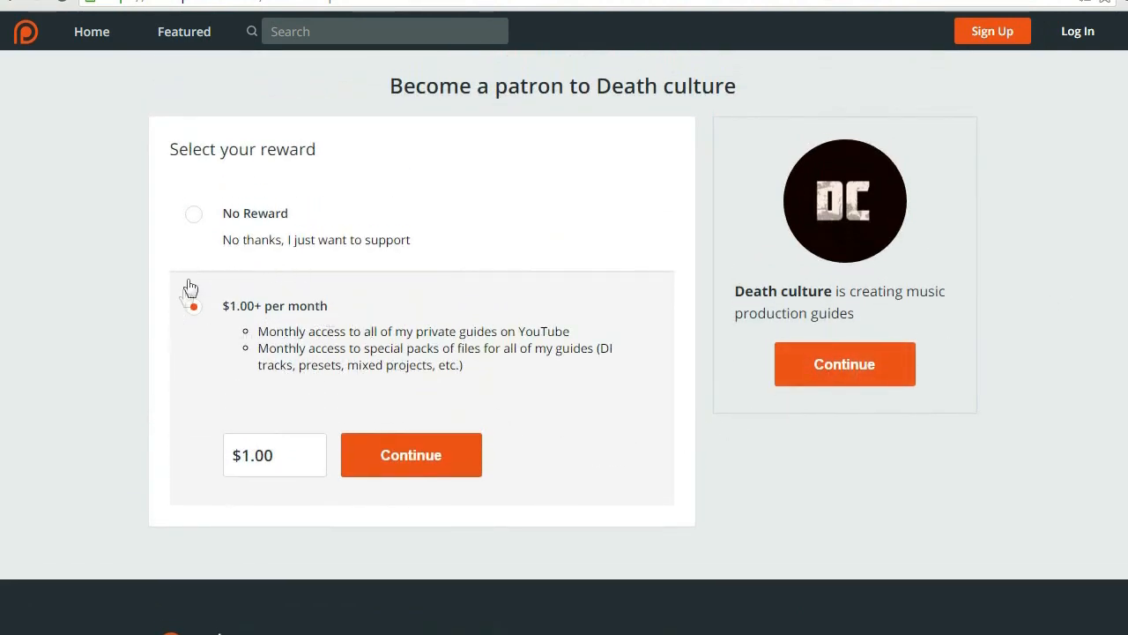
click(423, 467)
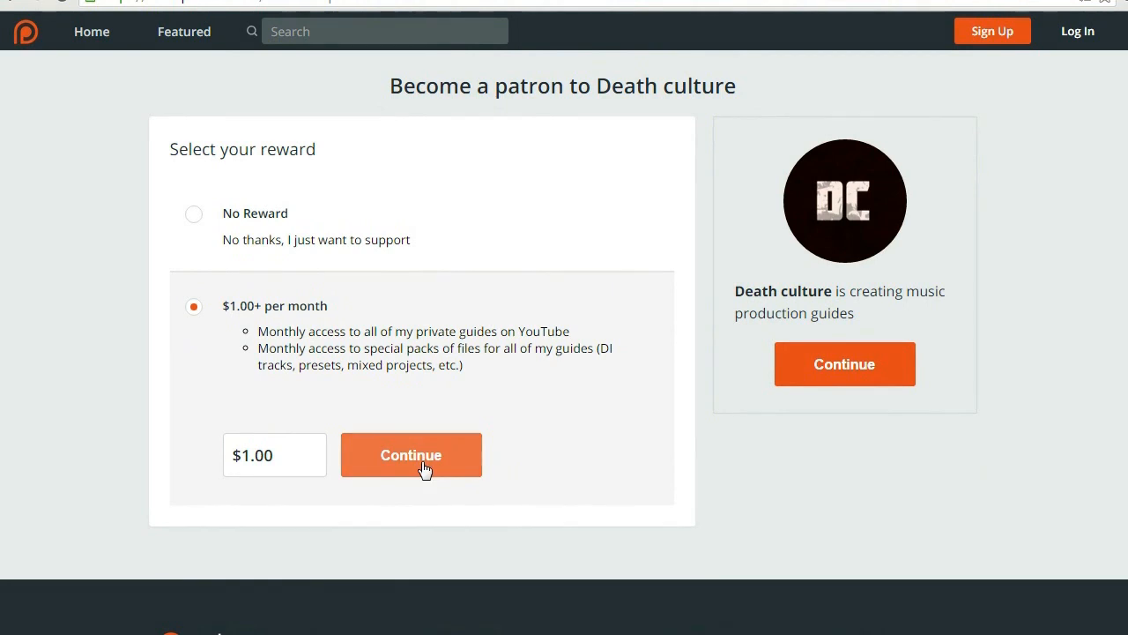